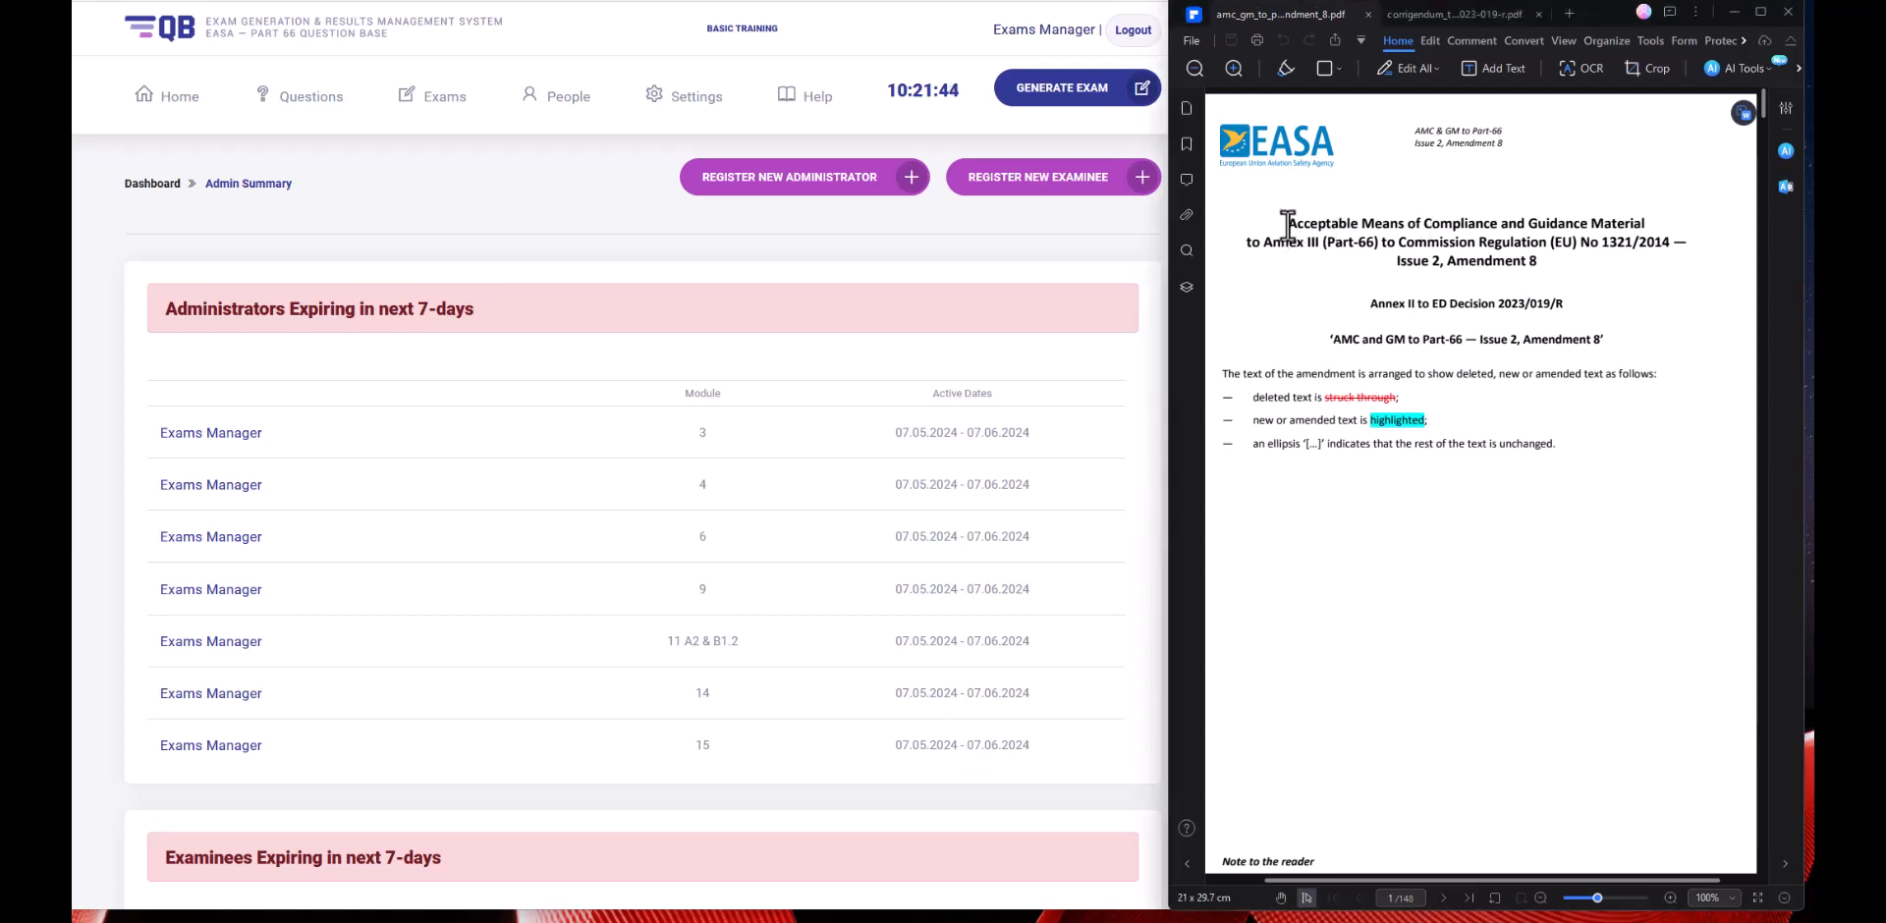
Review the title and amendment line of the AMC and GM to Part-66 PDF and the first page of the corrigendum.
drag(1284, 223, 1542, 267)
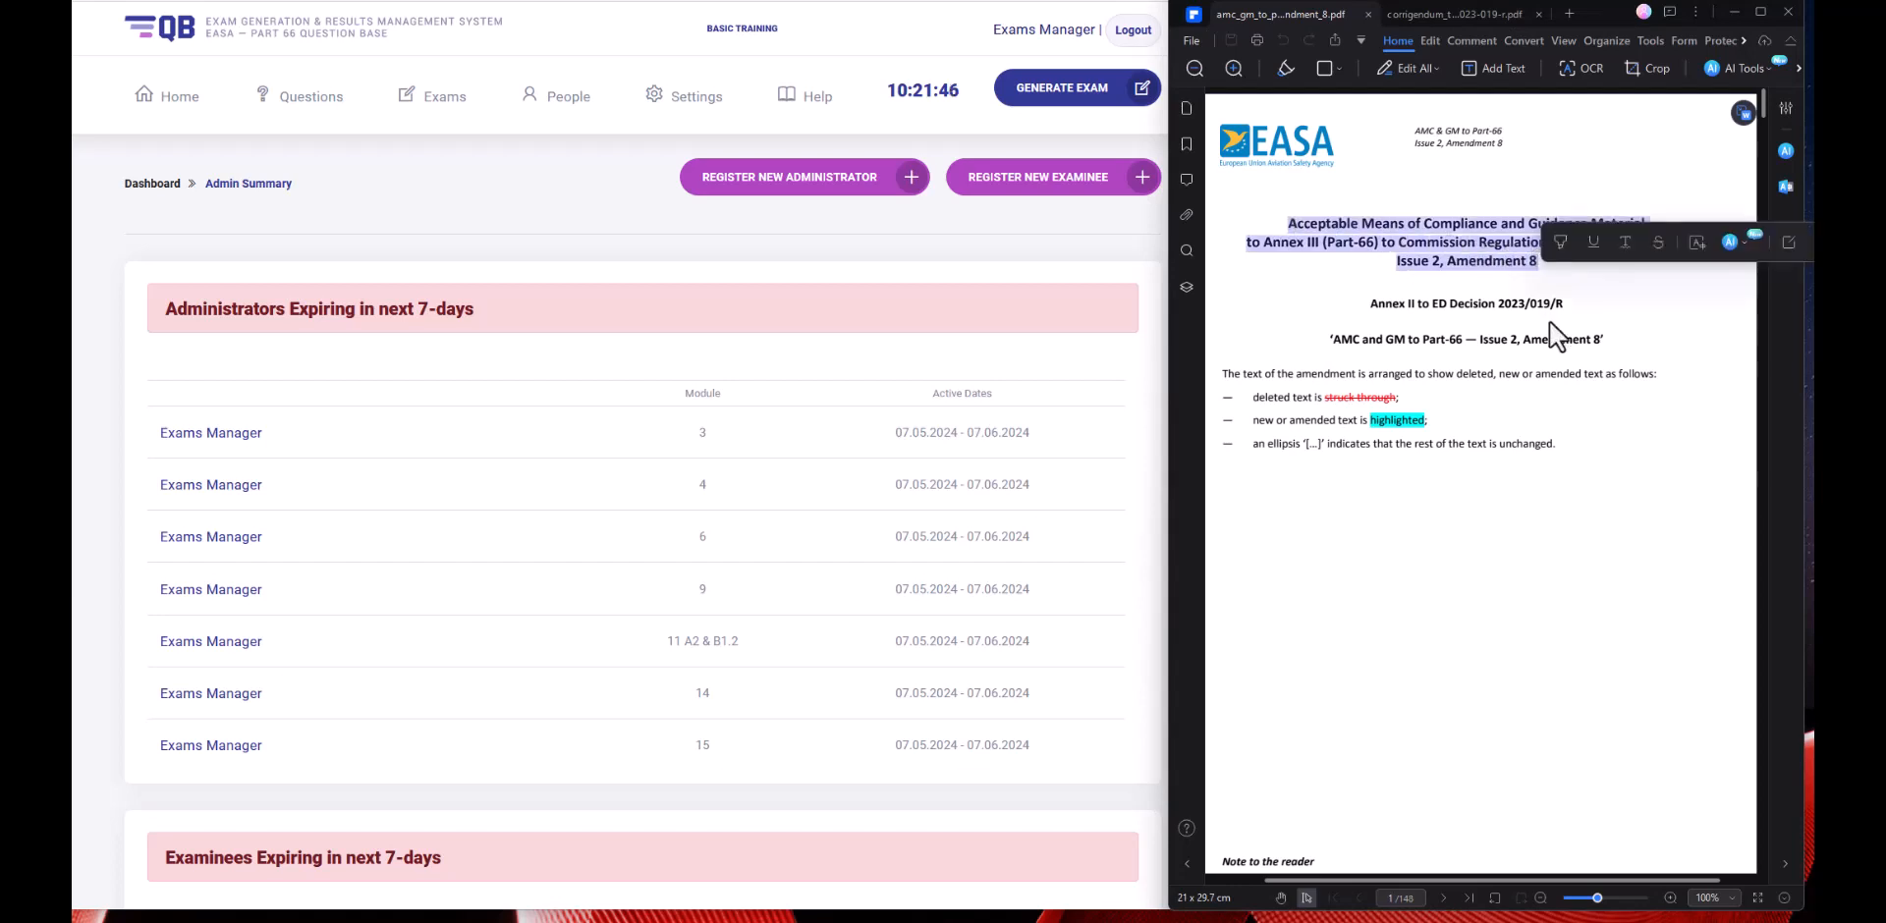
click(1428, 127)
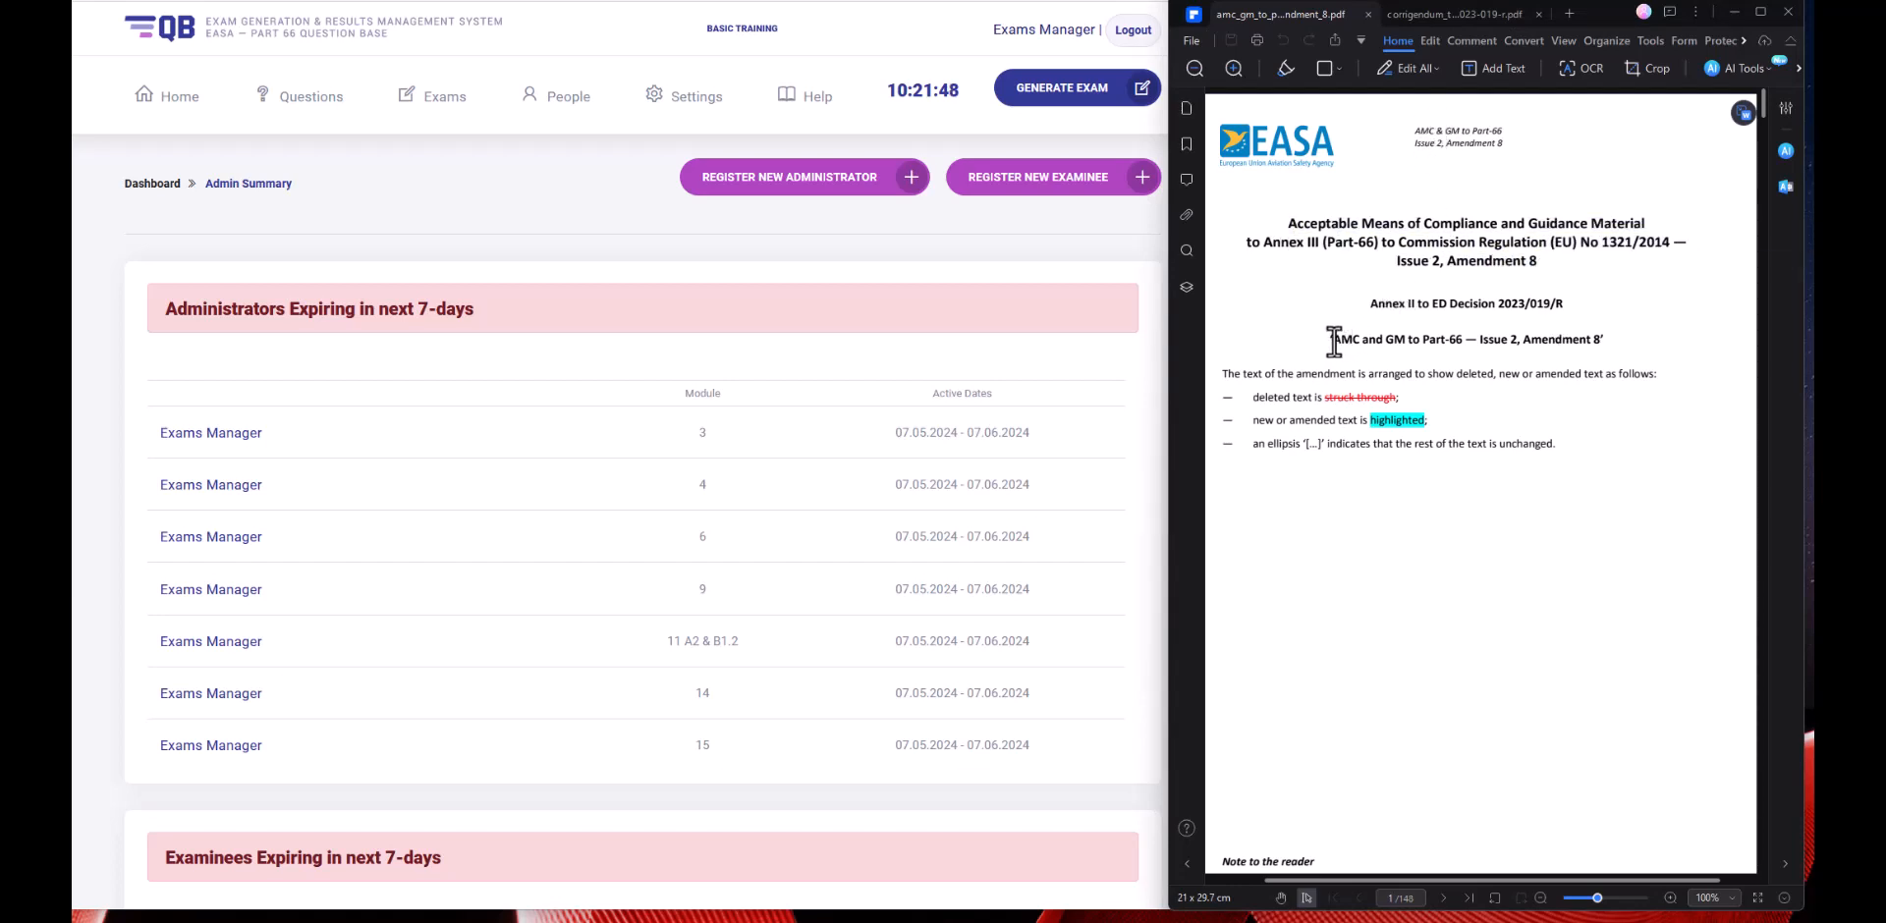
drag(1333, 339, 1599, 339)
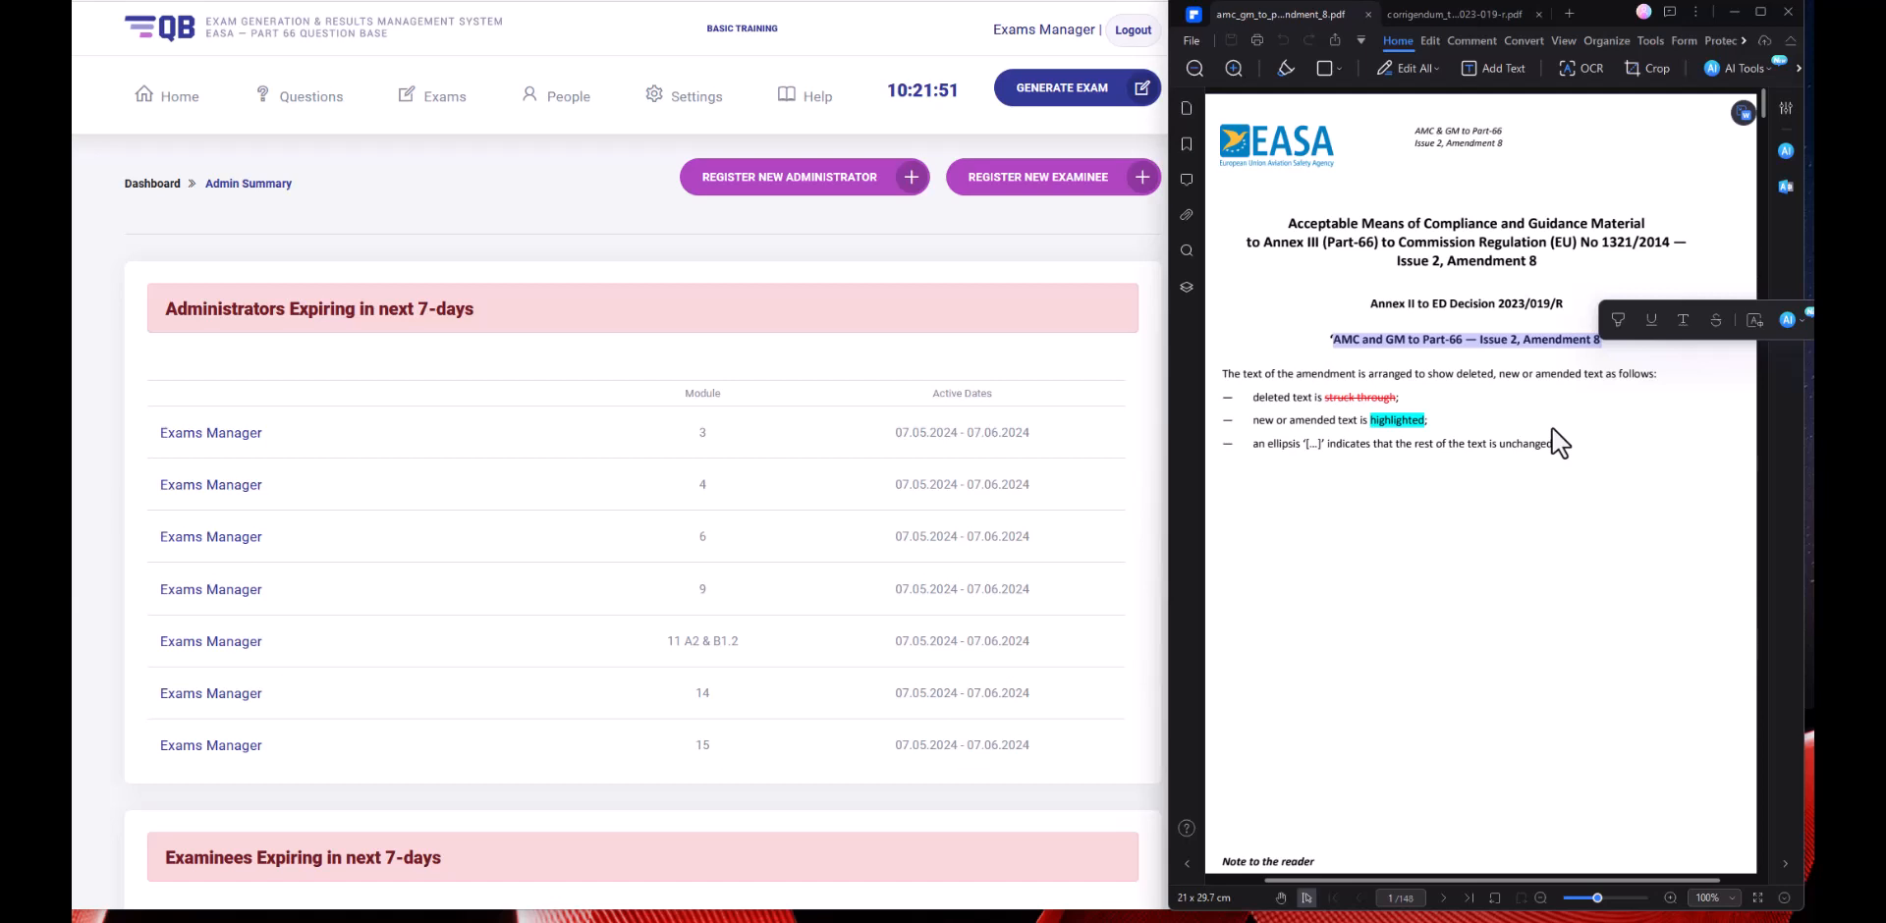
click(1559, 443)
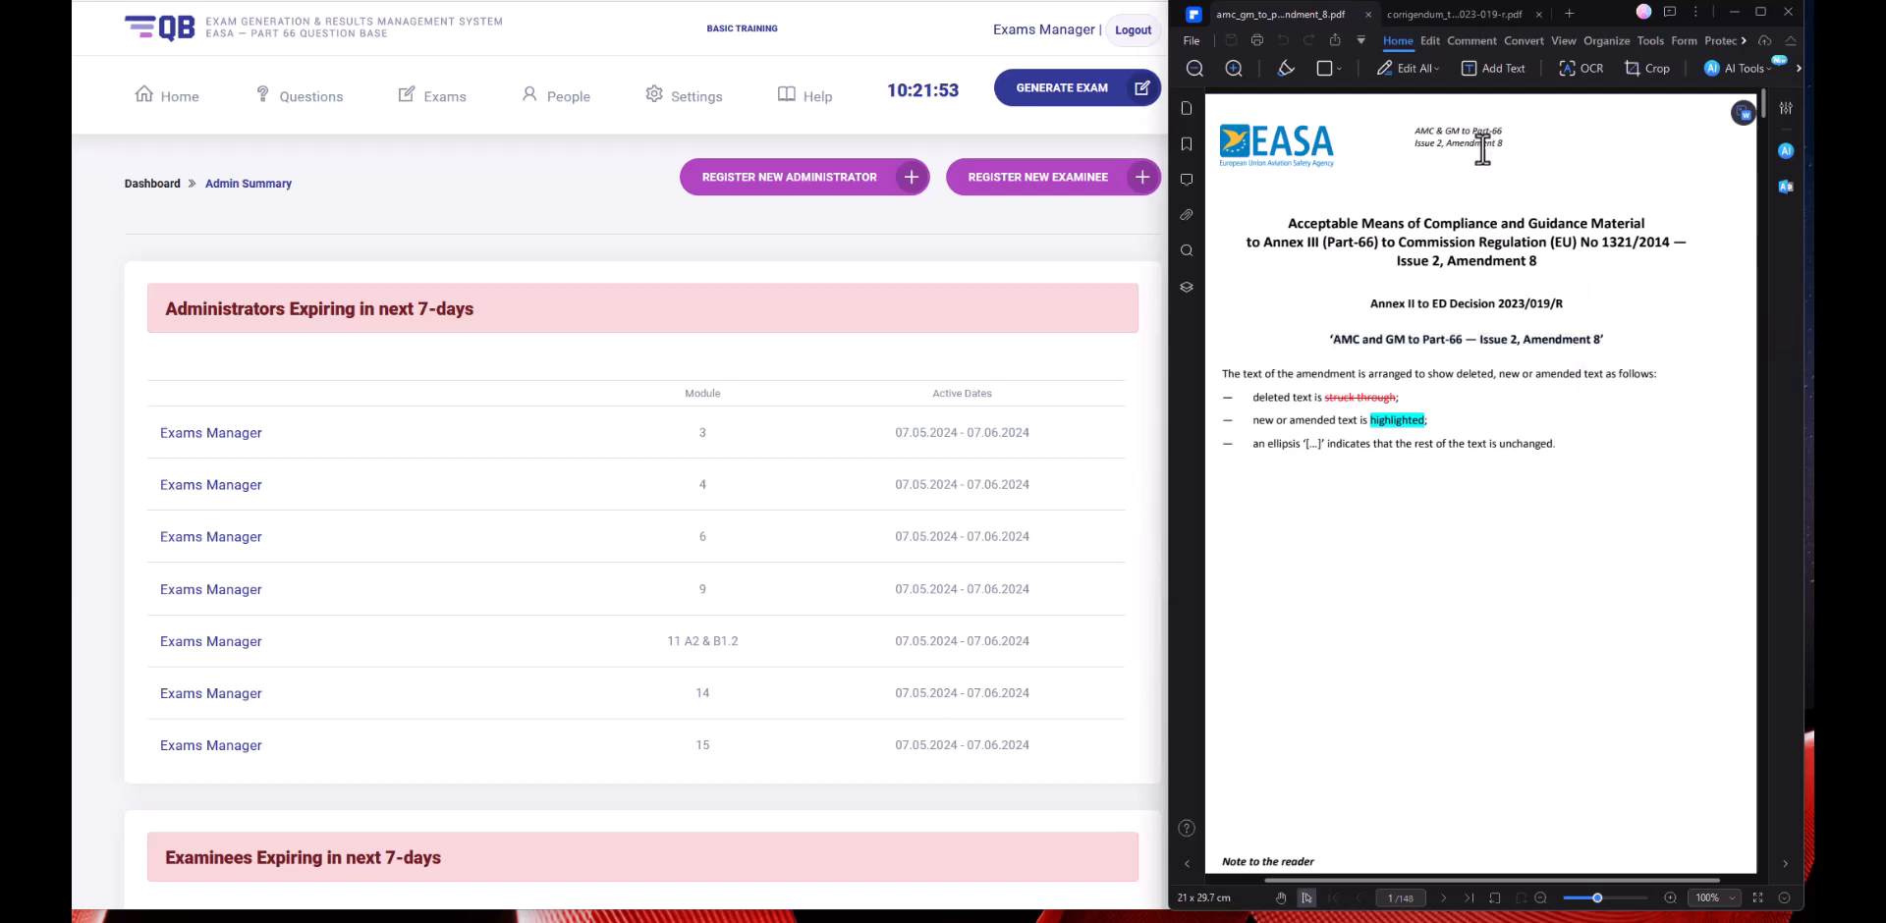
click(1432, 11)
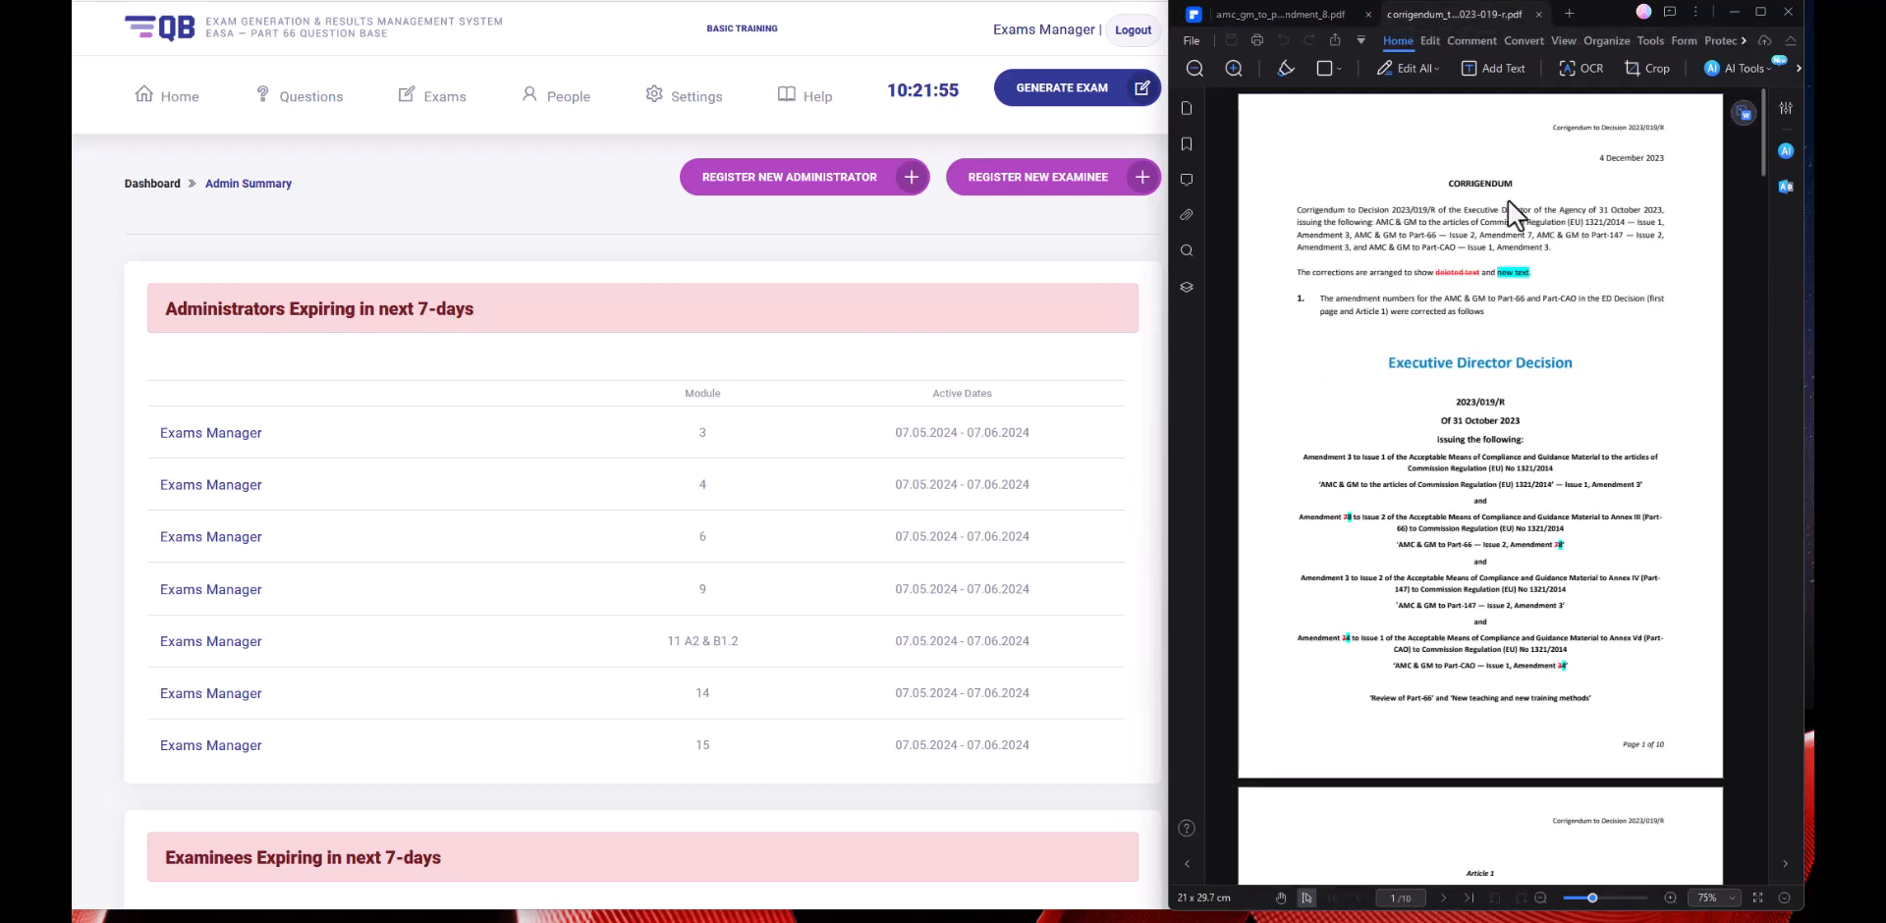
double_click(1473, 183)
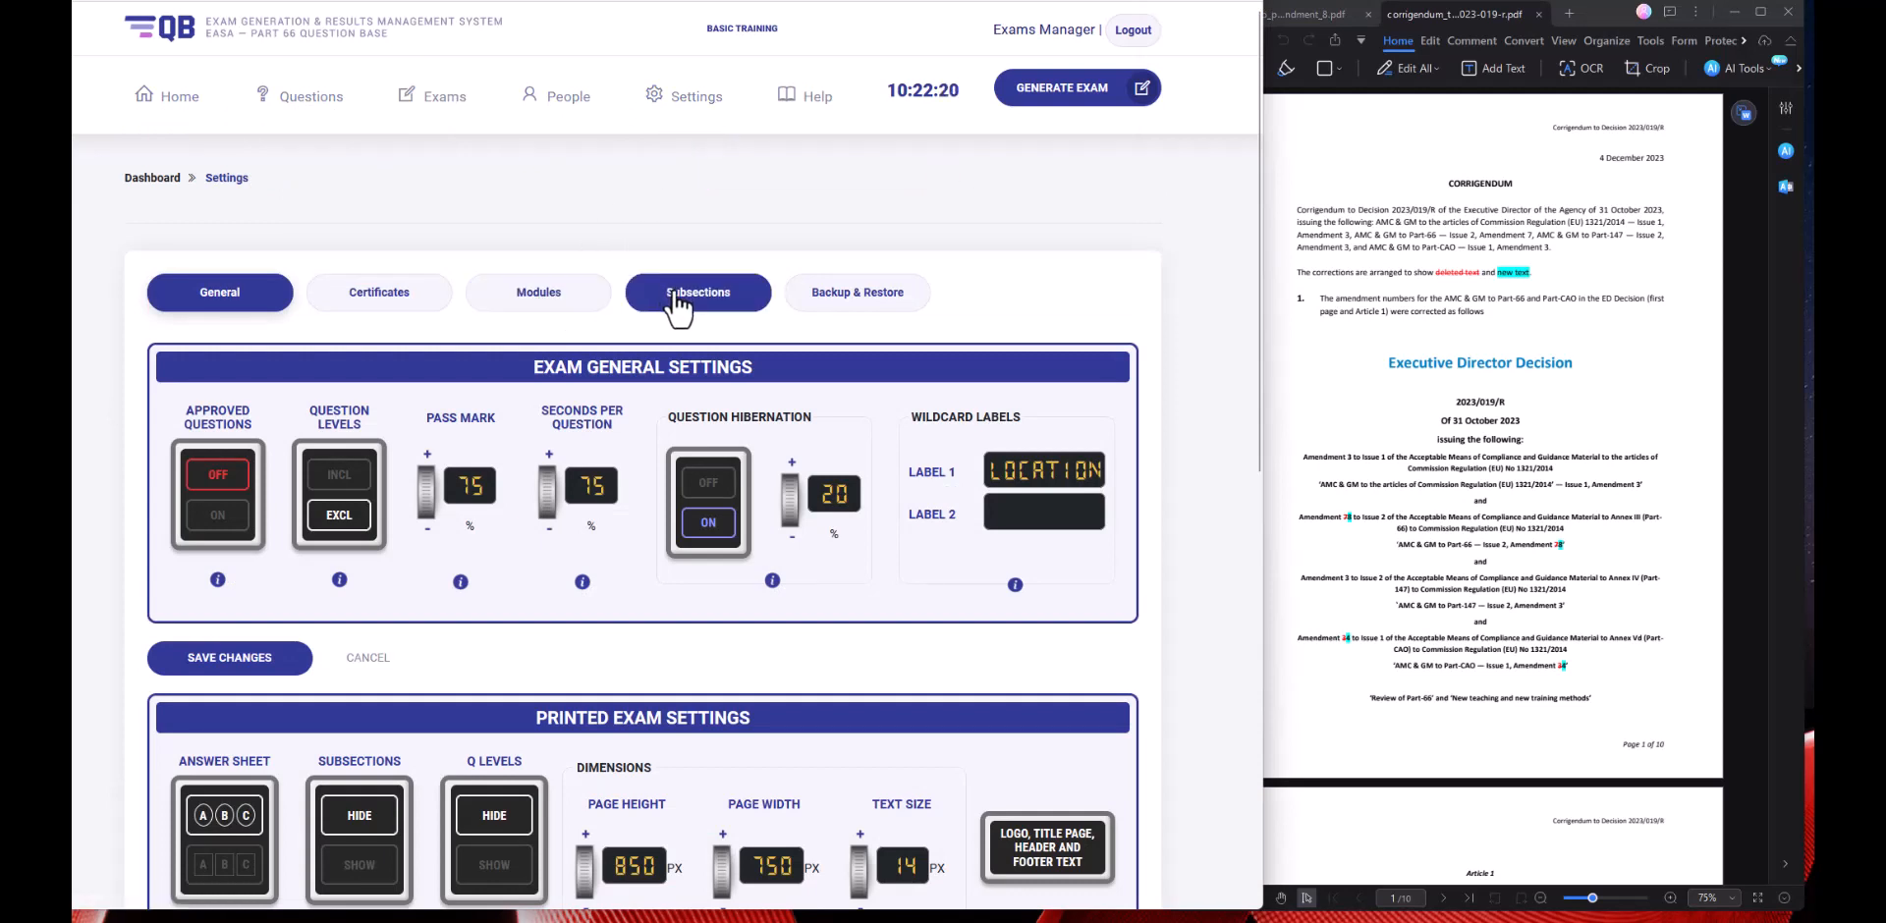
Show the module parameters in the settings and examine the titles of modules 01 to 04.
click(540, 298)
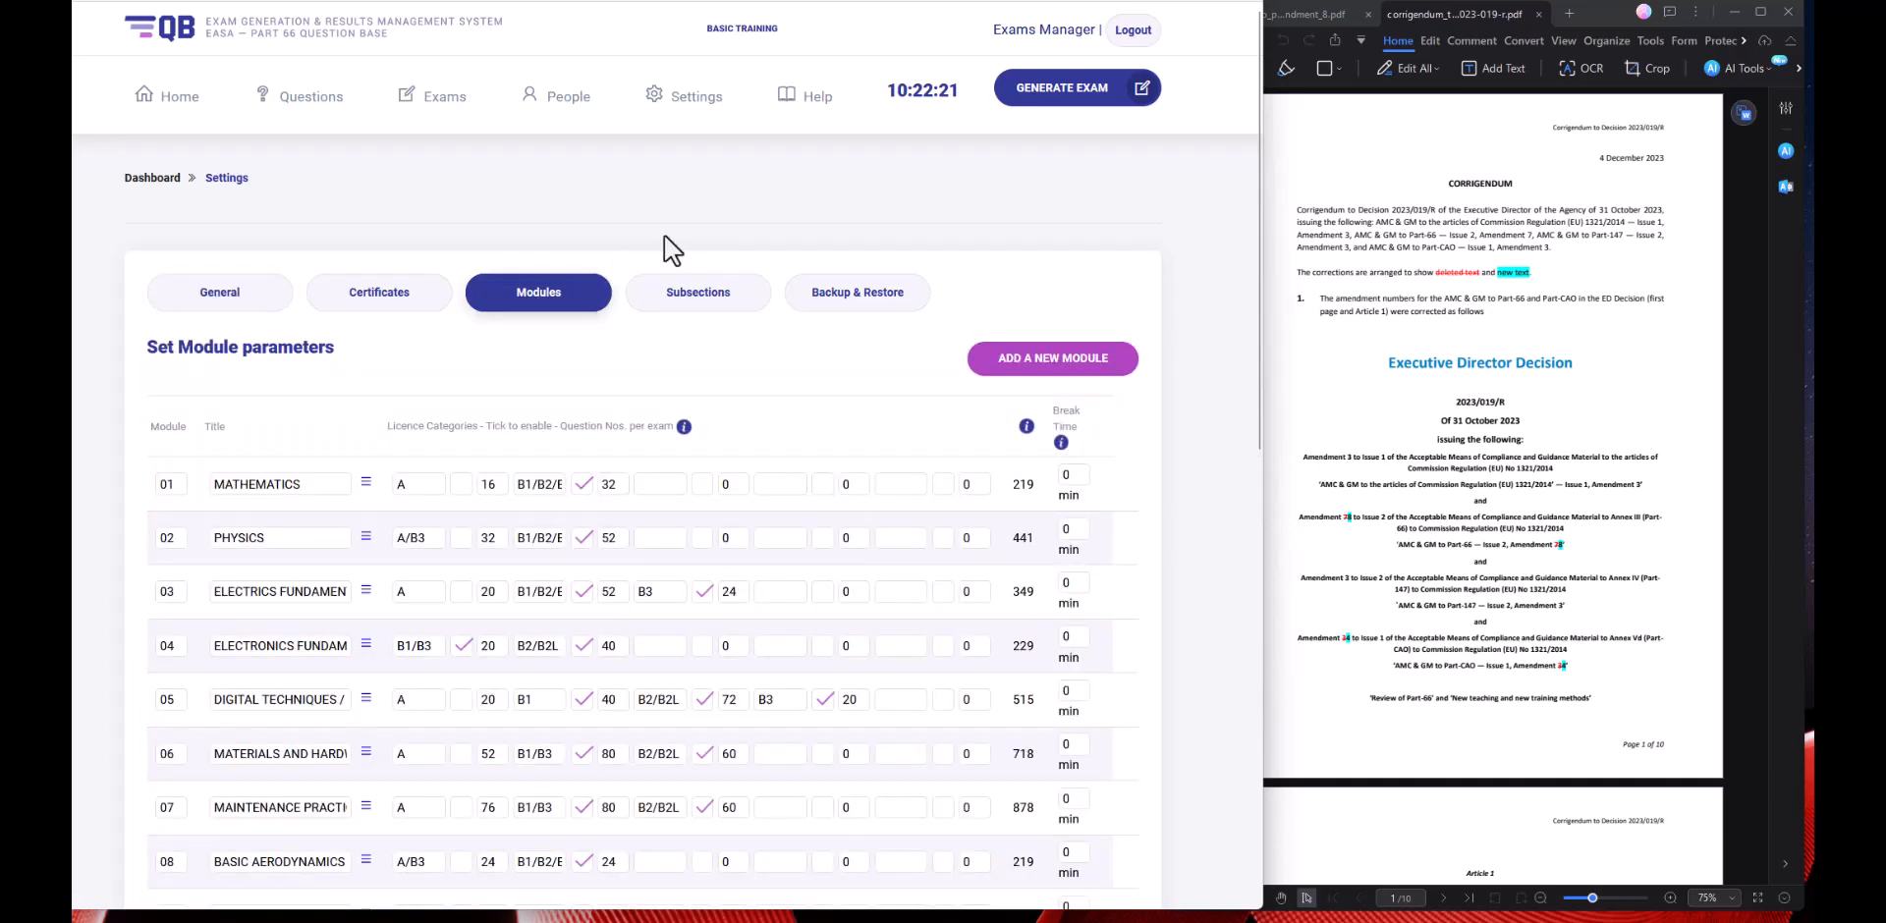
scroll(516, 246, down, 3)
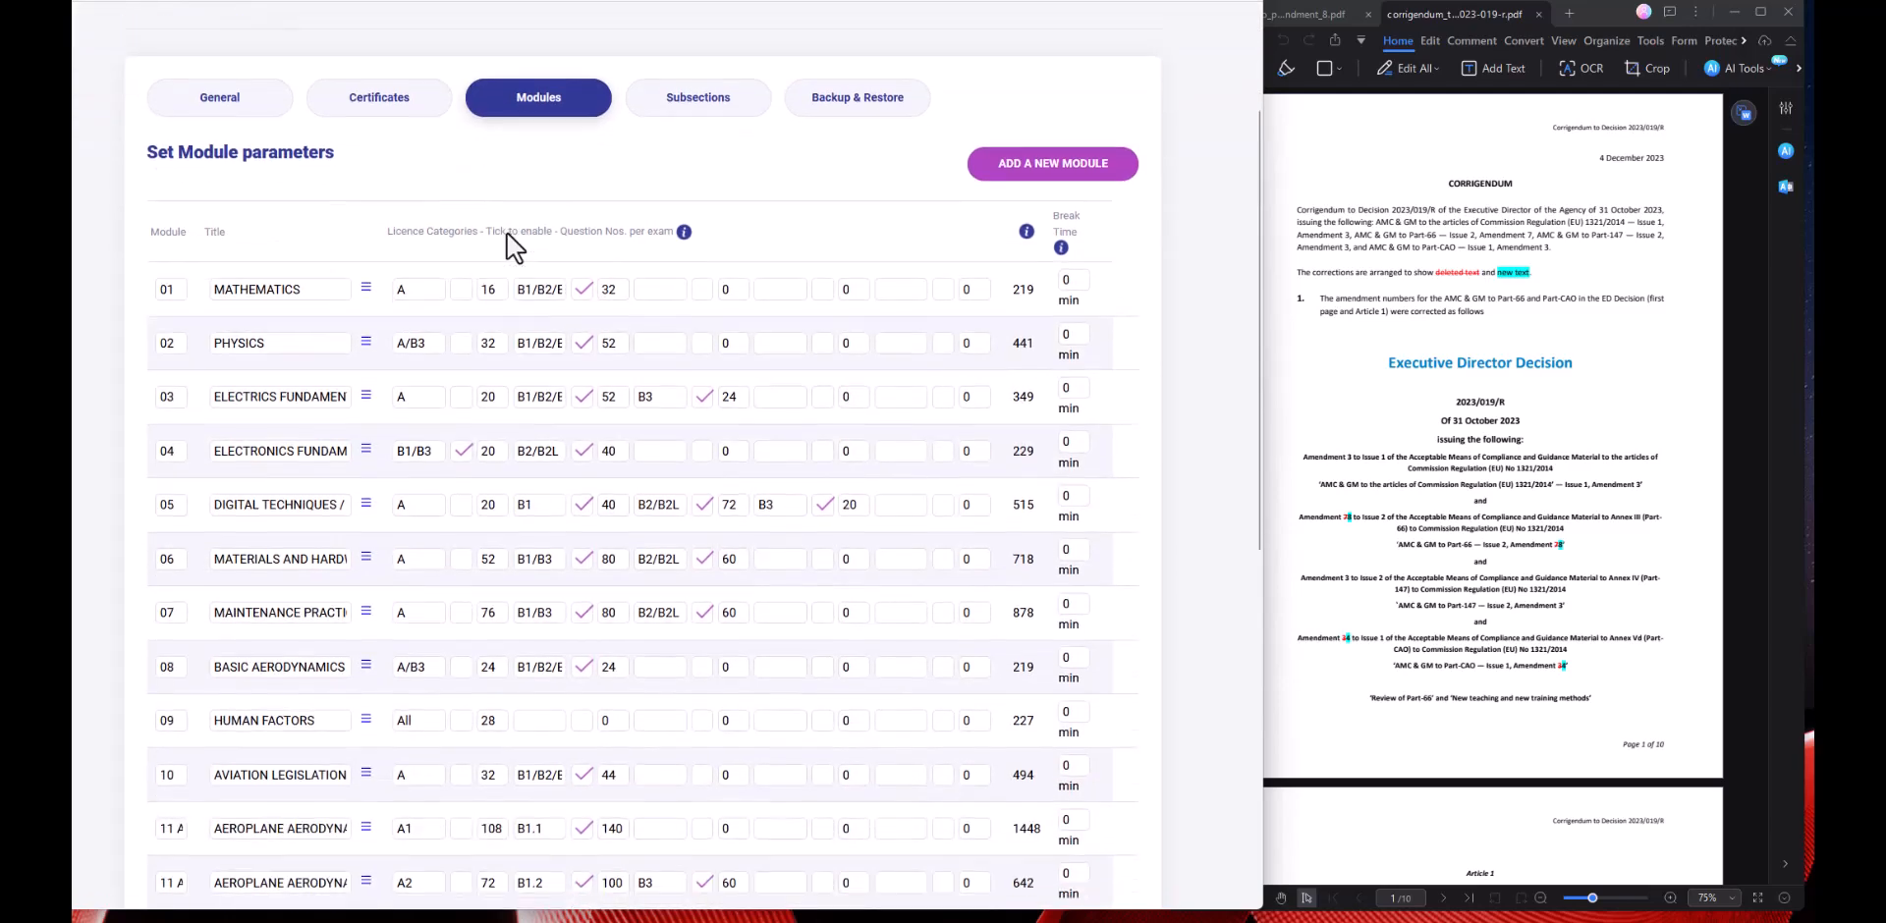
scroll(504, 236, down, 1)
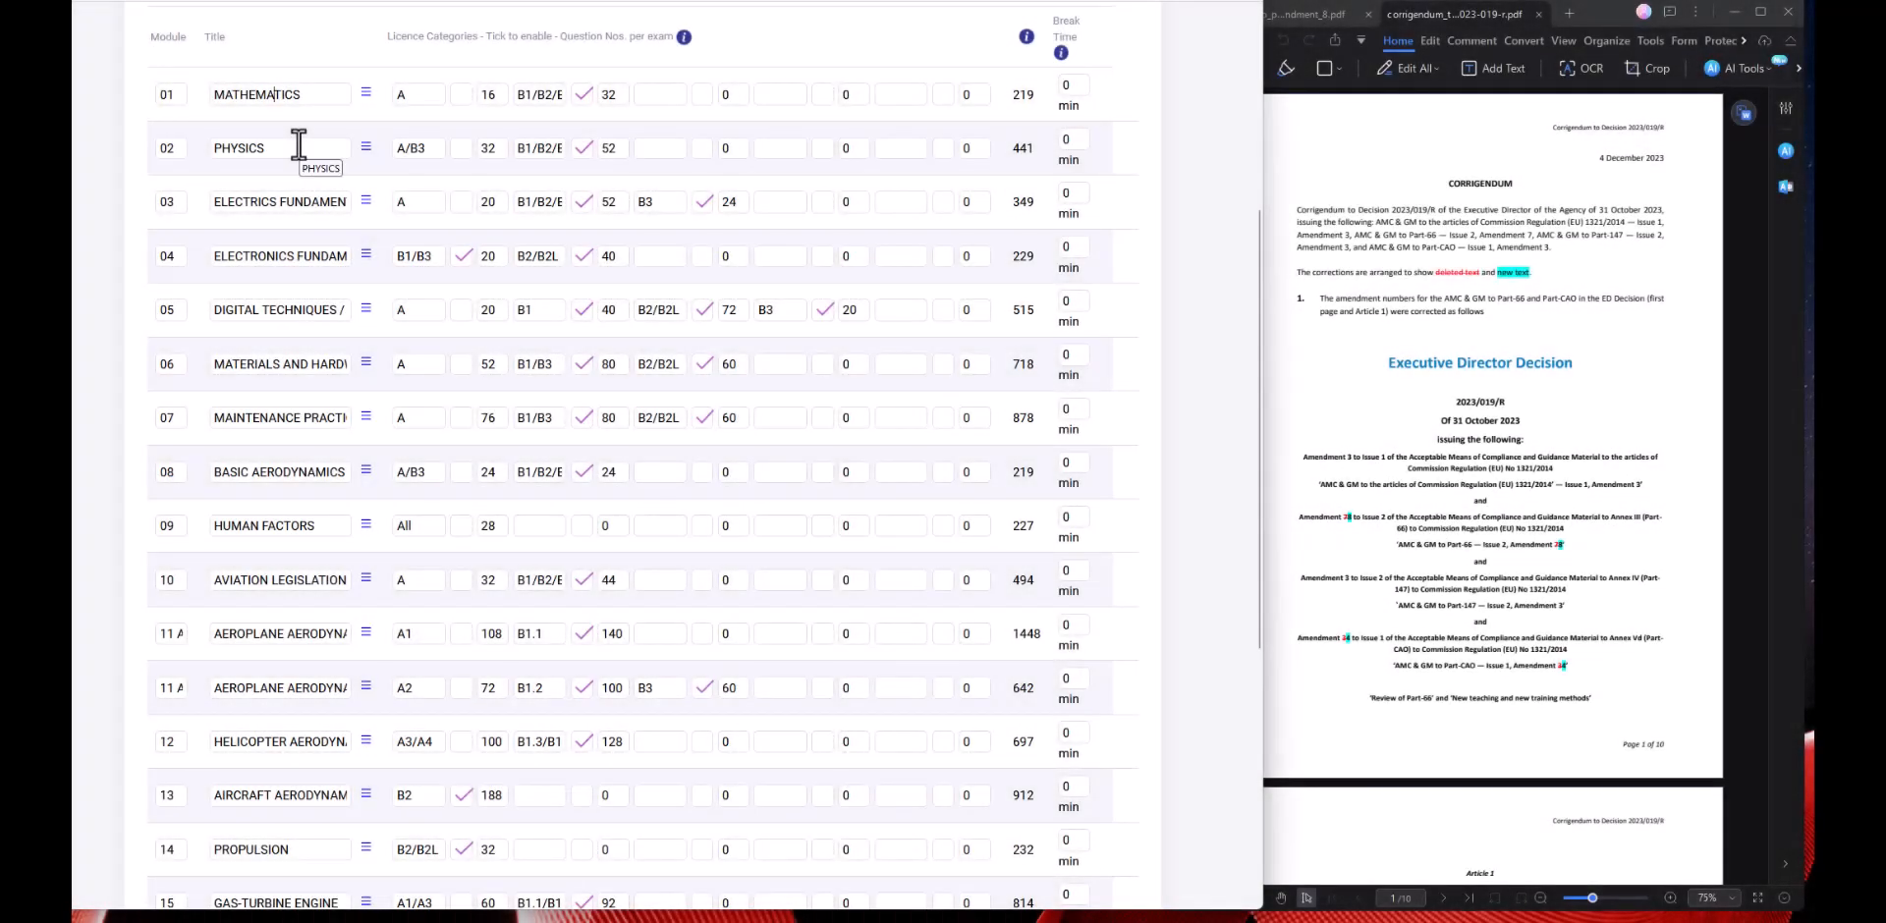
double_click(265, 95)
double_click(252, 148)
triple_click(269, 202)
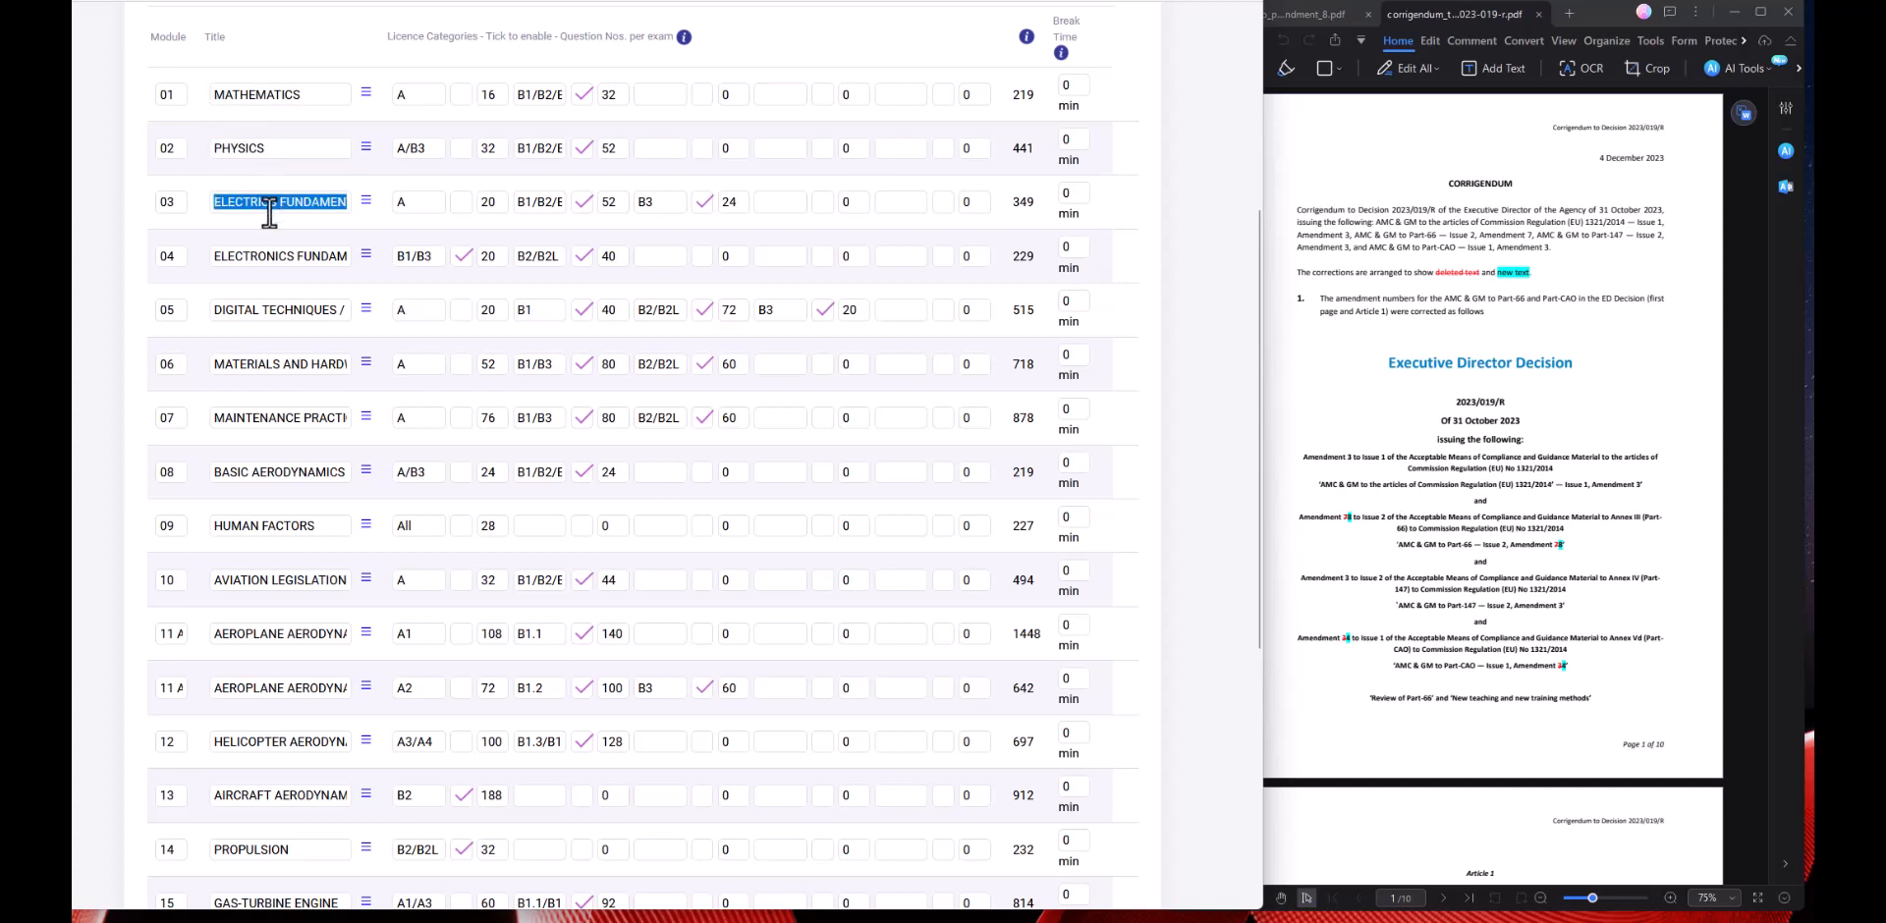
double_click(267, 257)
triple_click(266, 258)
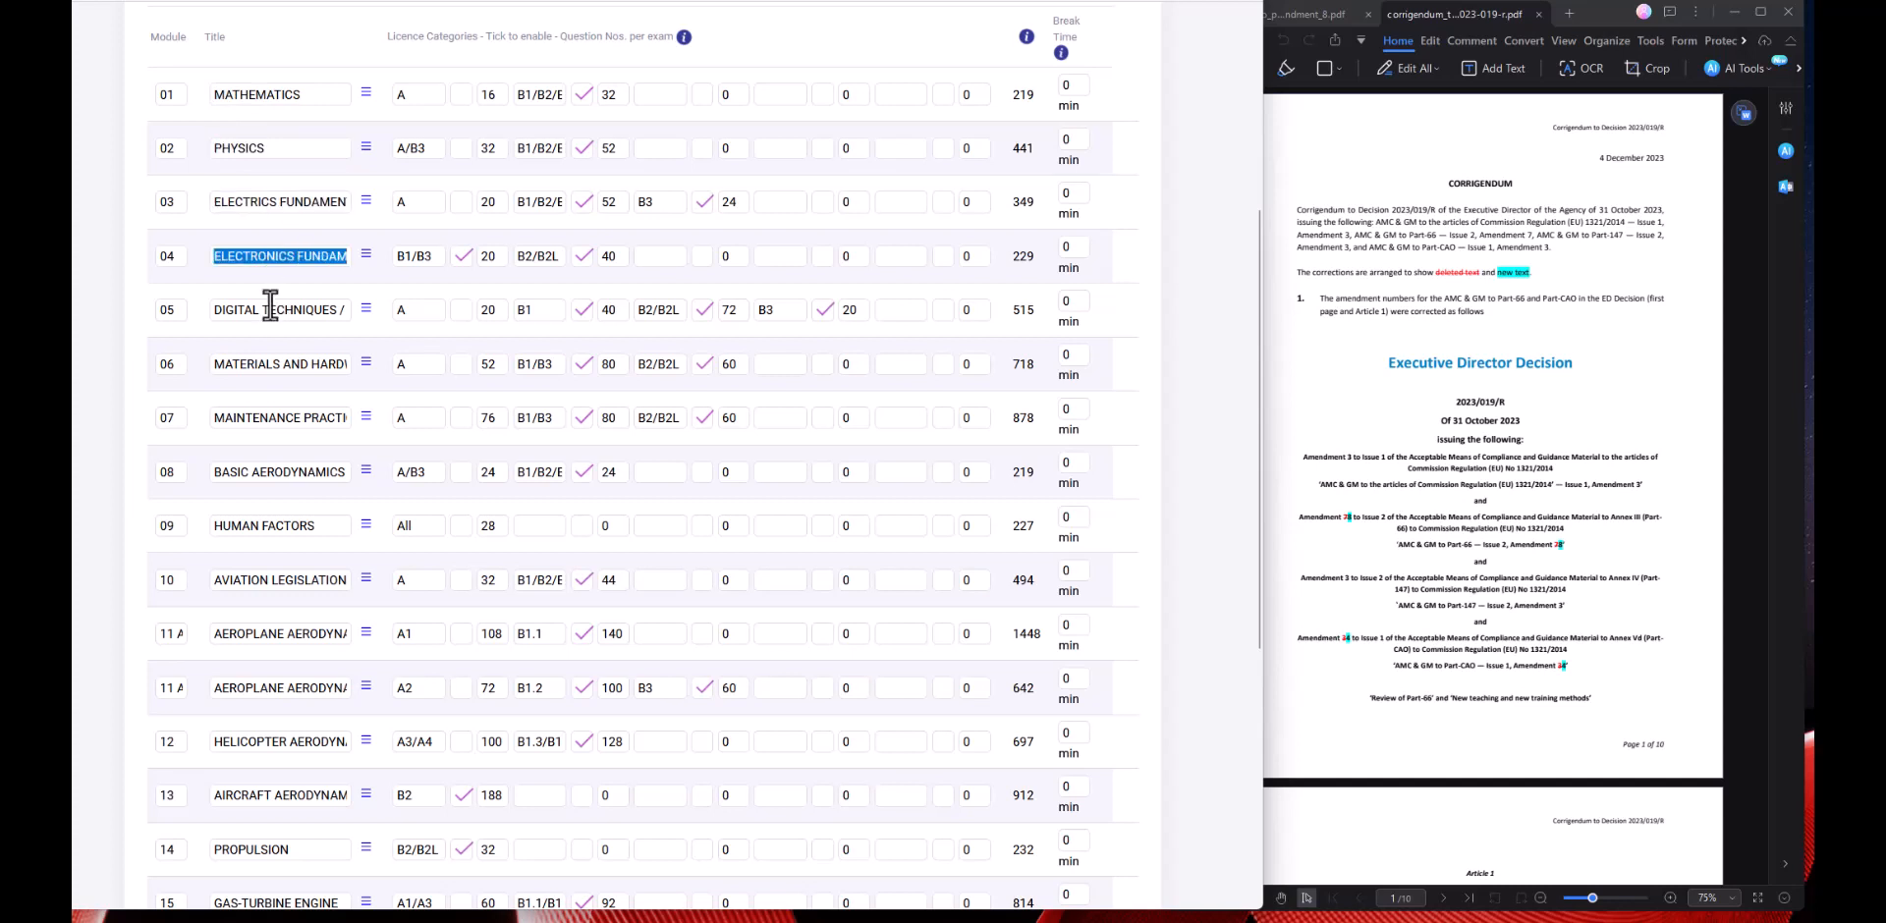
Show the subsections of module 01 Mathematics and examine the name of its first subsection.
scroll(391, 343, up, 3)
click(367, 386)
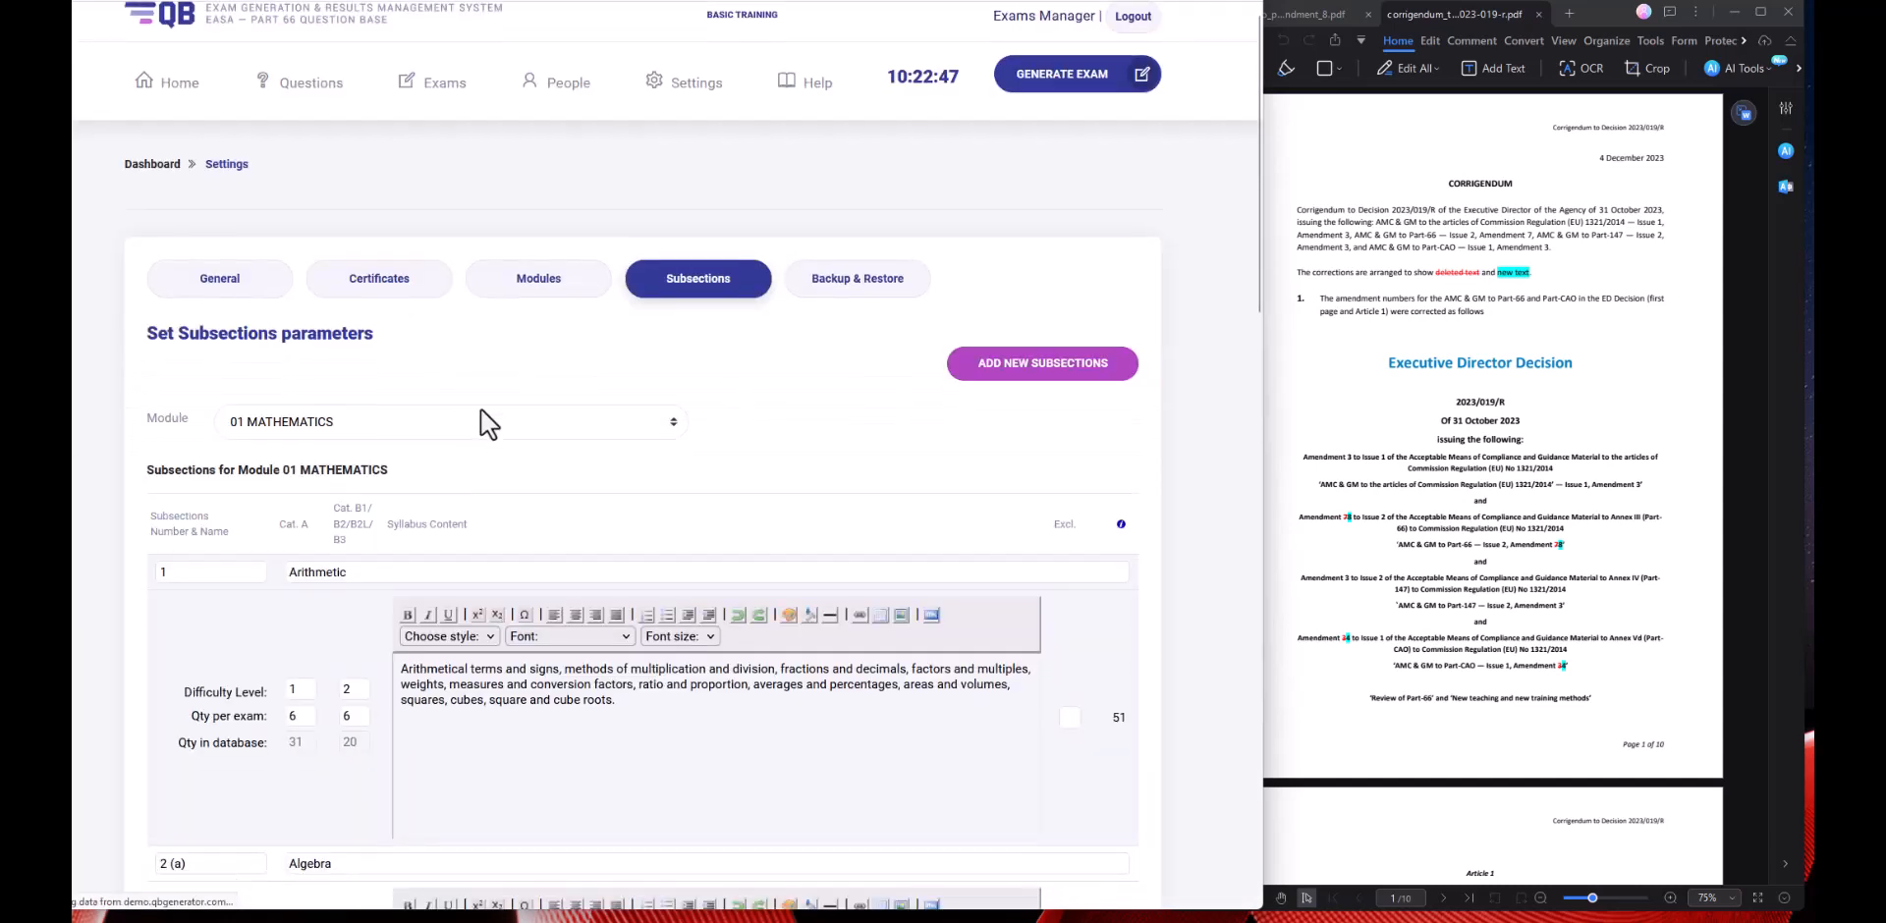
scroll(484, 423, down, 3)
double_click(327, 295)
scroll(556, 314, up, 4)
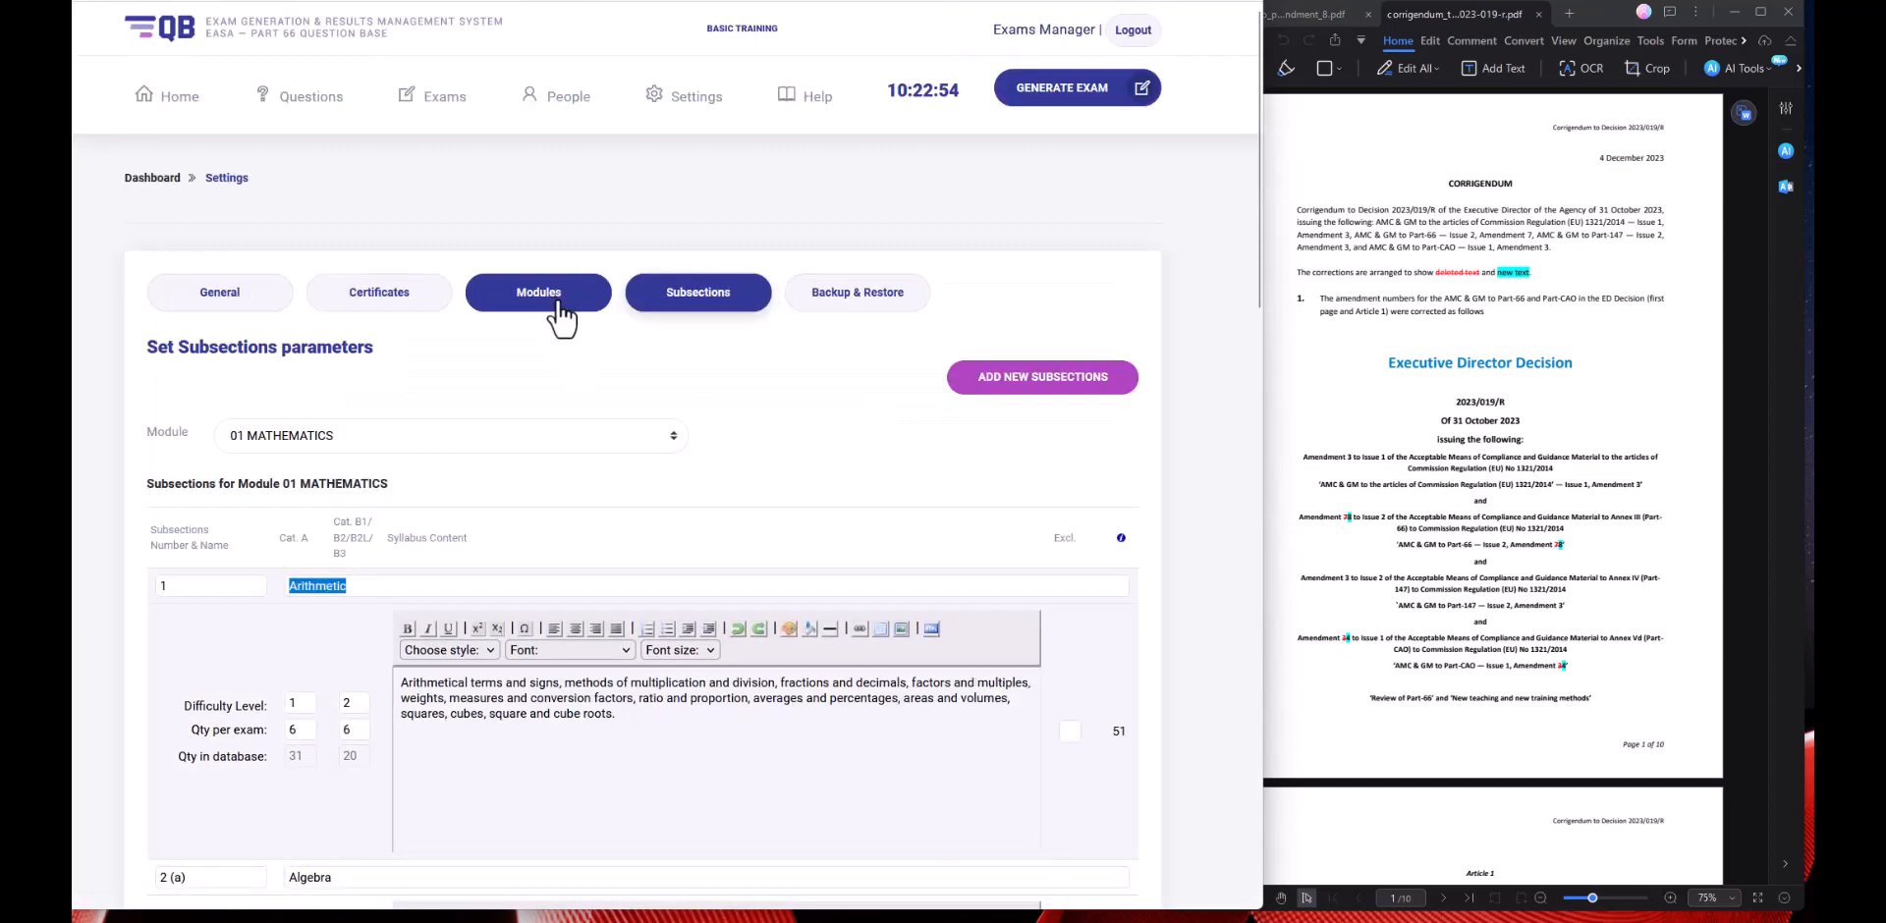
Show the subsections of module 03 Electrics Fundamentals and examine the names of subsections 01 and 02.
click(556, 300)
scroll(432, 393, down, 2)
scroll(432, 393, down, 2)
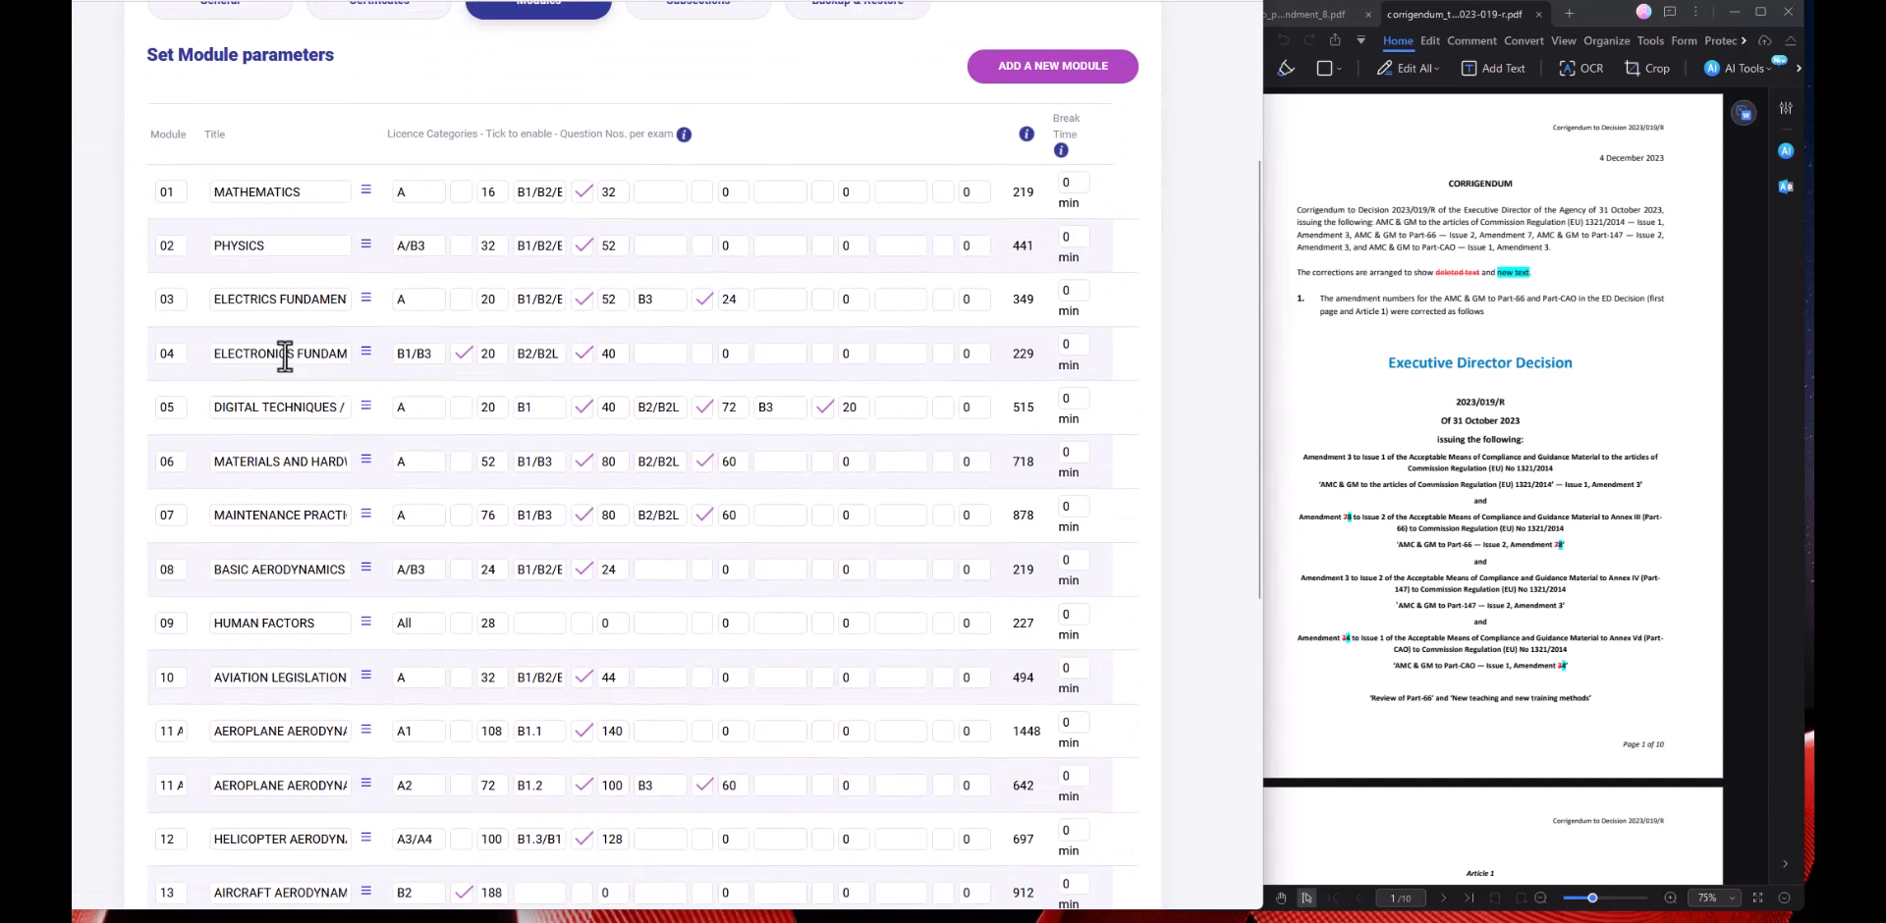
click(364, 299)
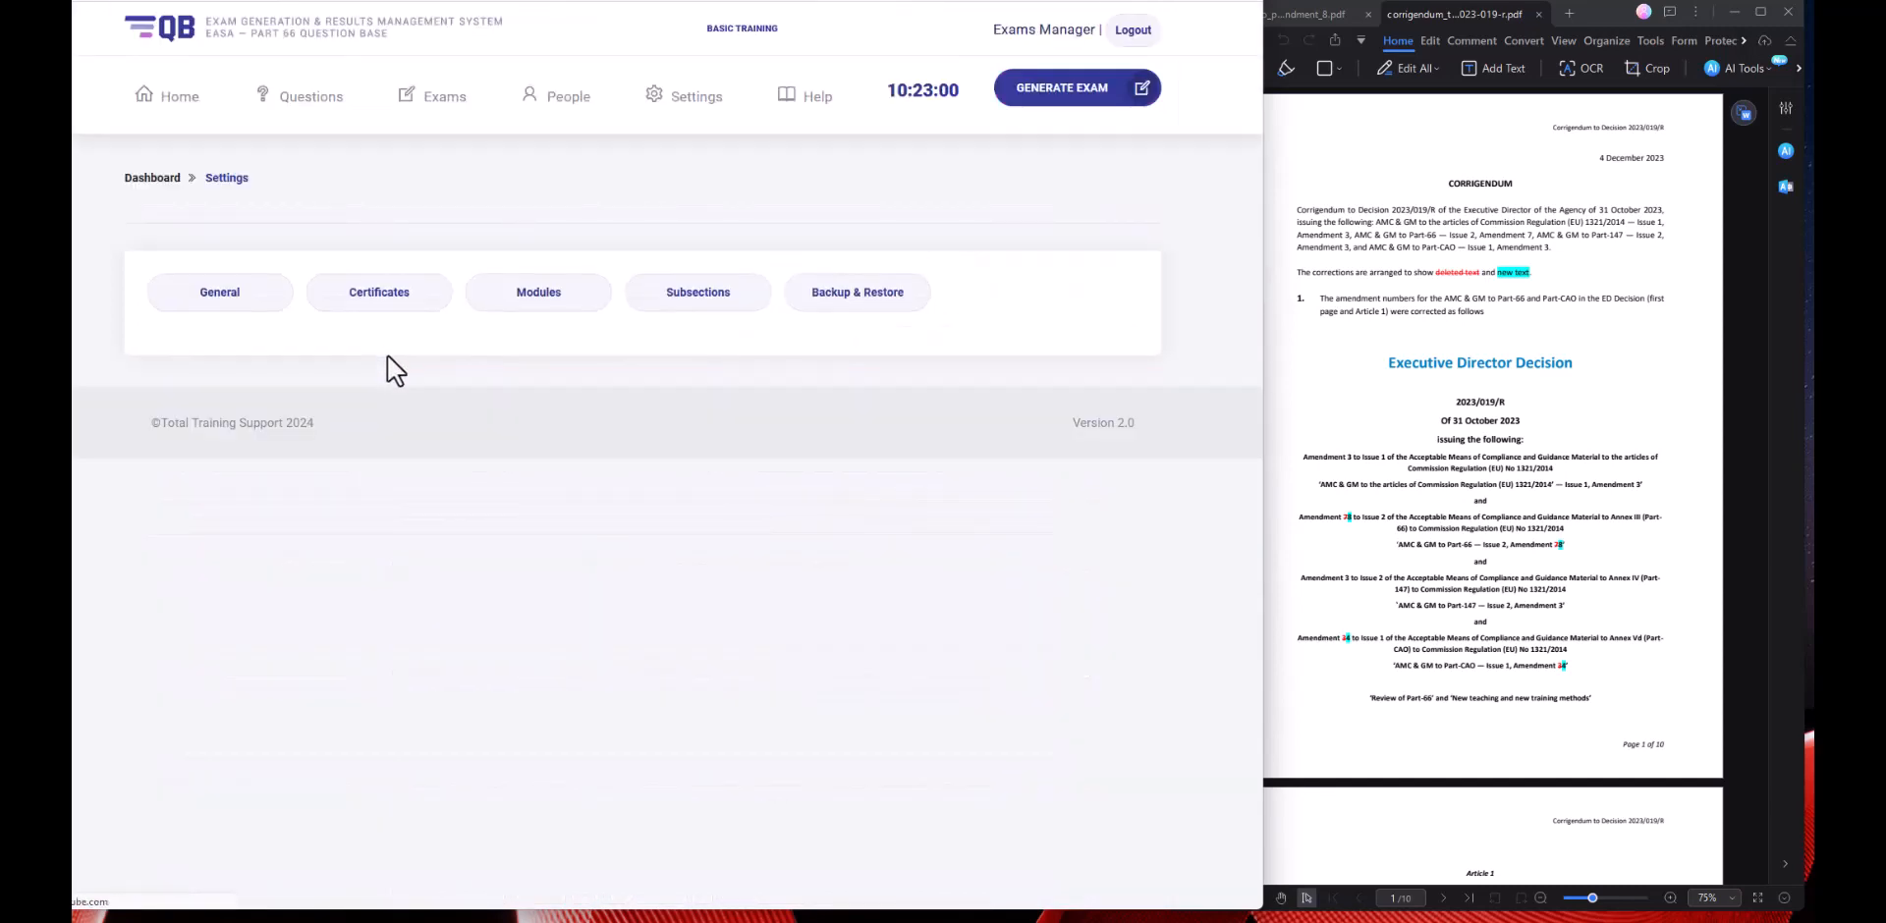
scroll(387, 365, down, 4)
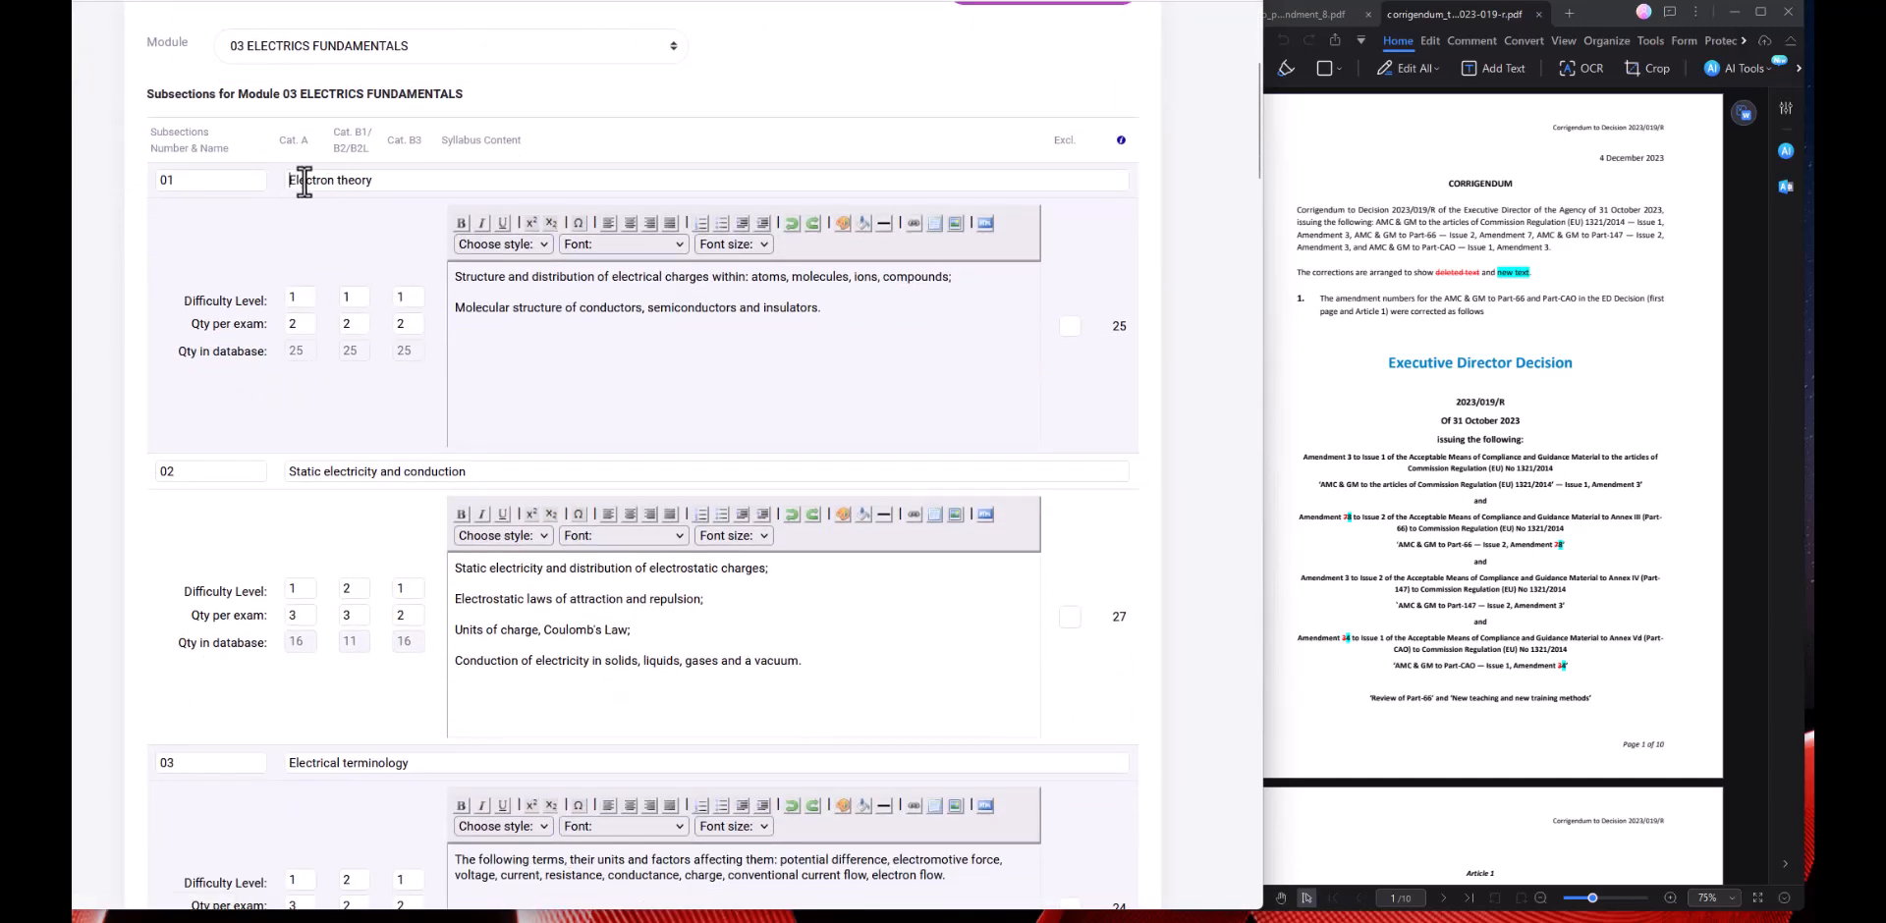
drag(290, 180, 391, 180)
click(337, 182)
drag(285, 181, 344, 181)
drag(324, 471, 484, 477)
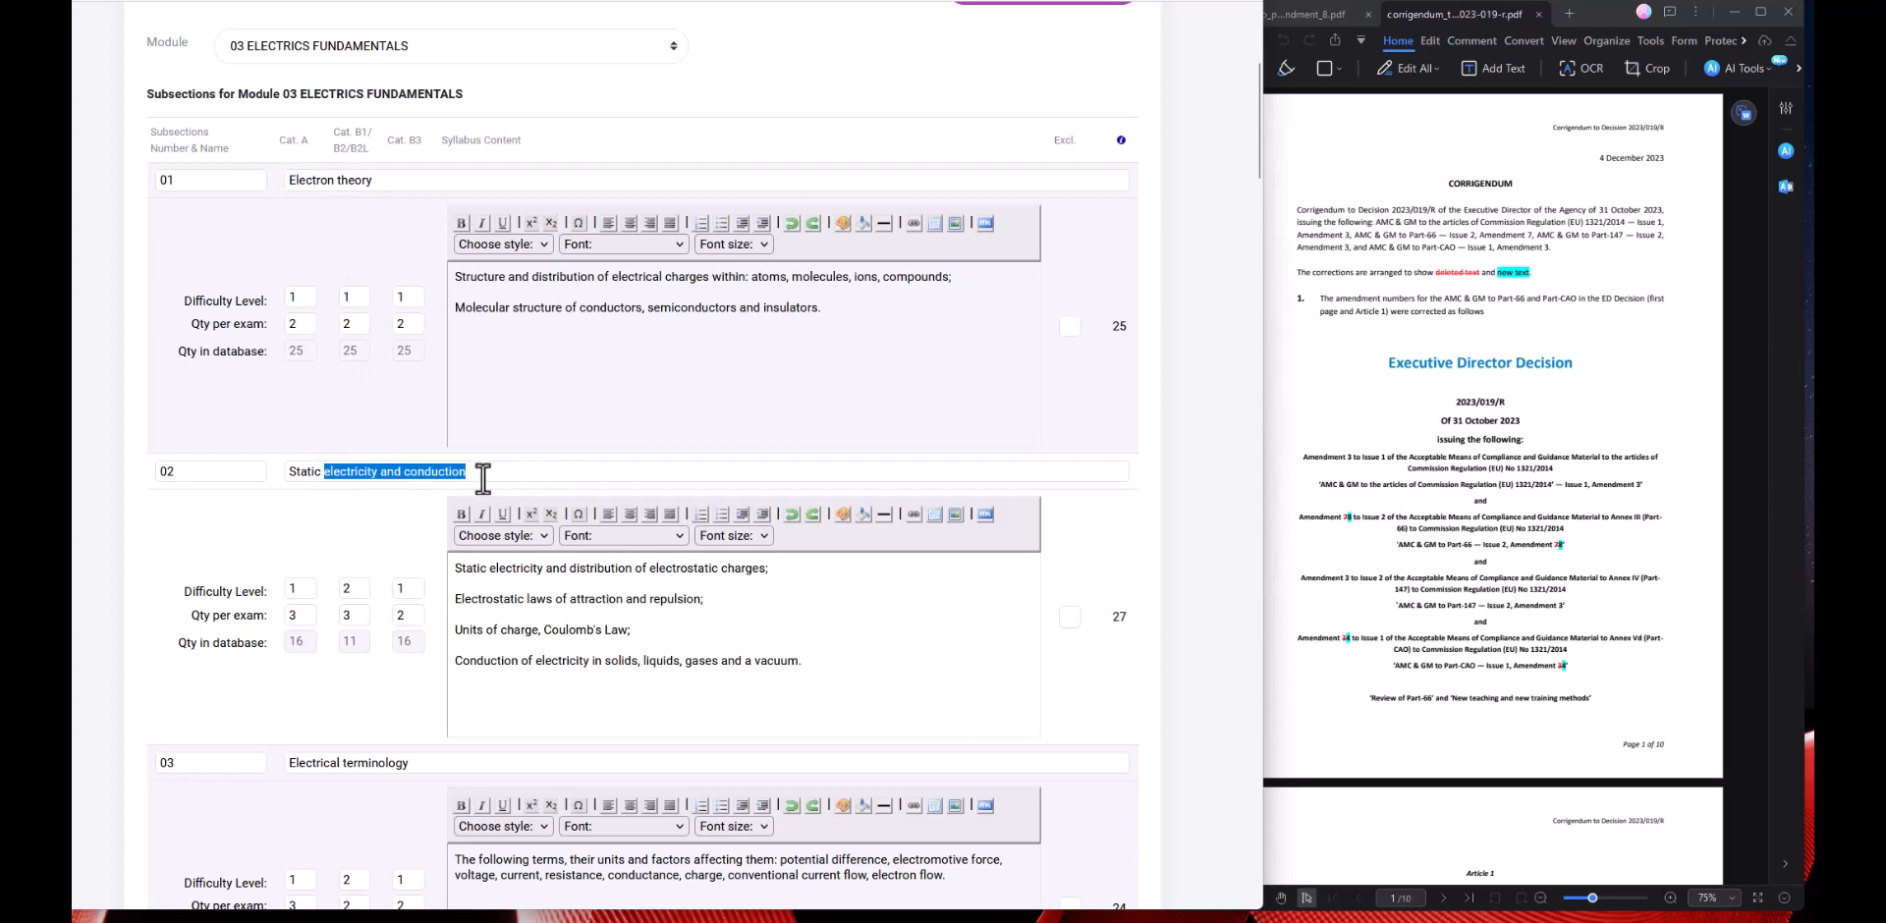
drag(289, 471, 516, 474)
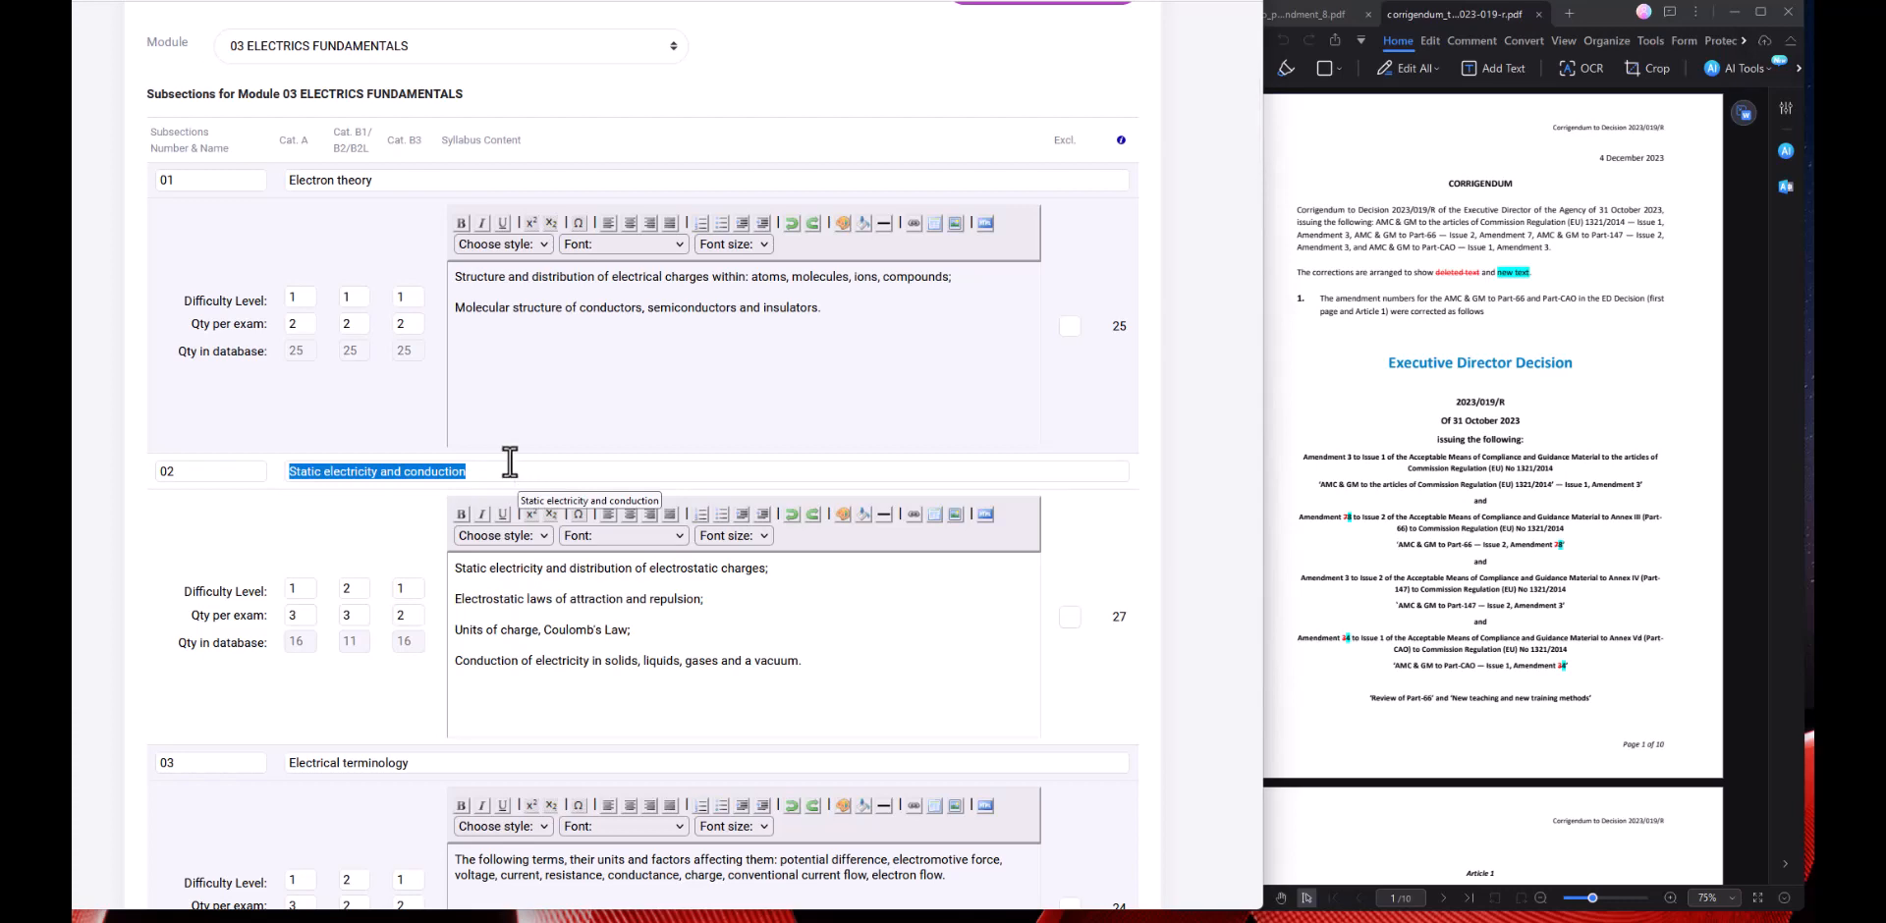
Return to the module parameters and show the subsections of module 01 Mathematics.
click(457, 279)
scroll(493, 147, up, 4)
click(541, 305)
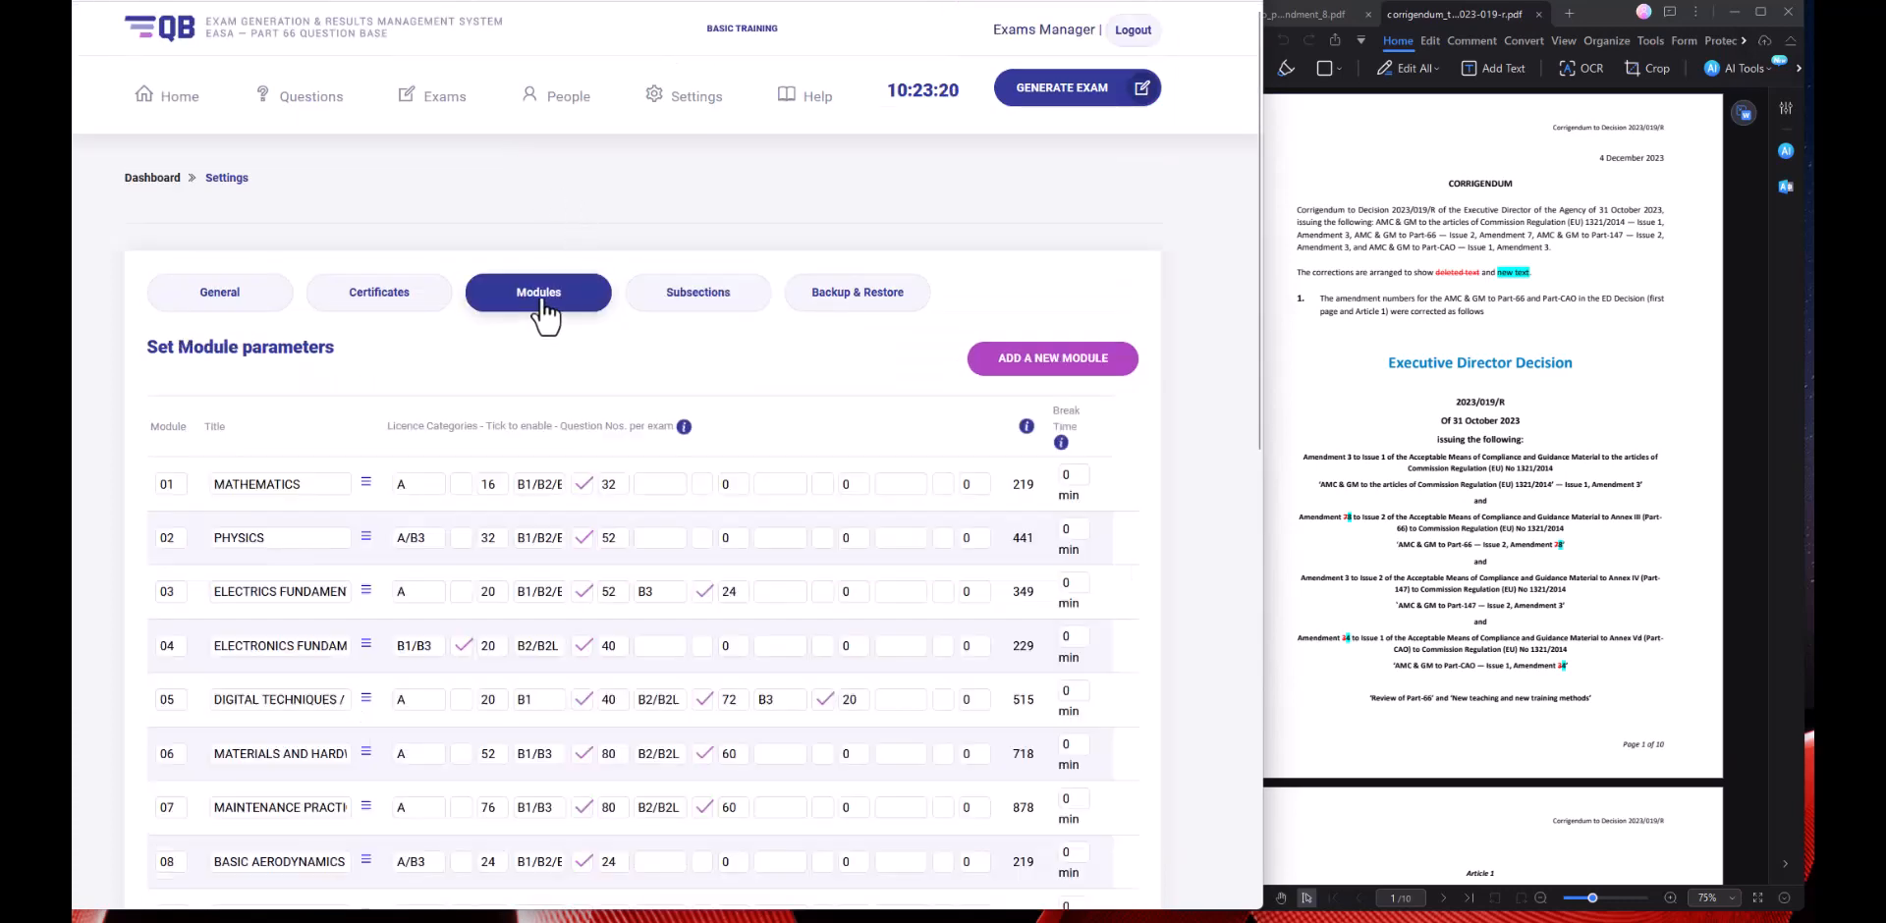
click(367, 483)
scroll(557, 455, down, 5)
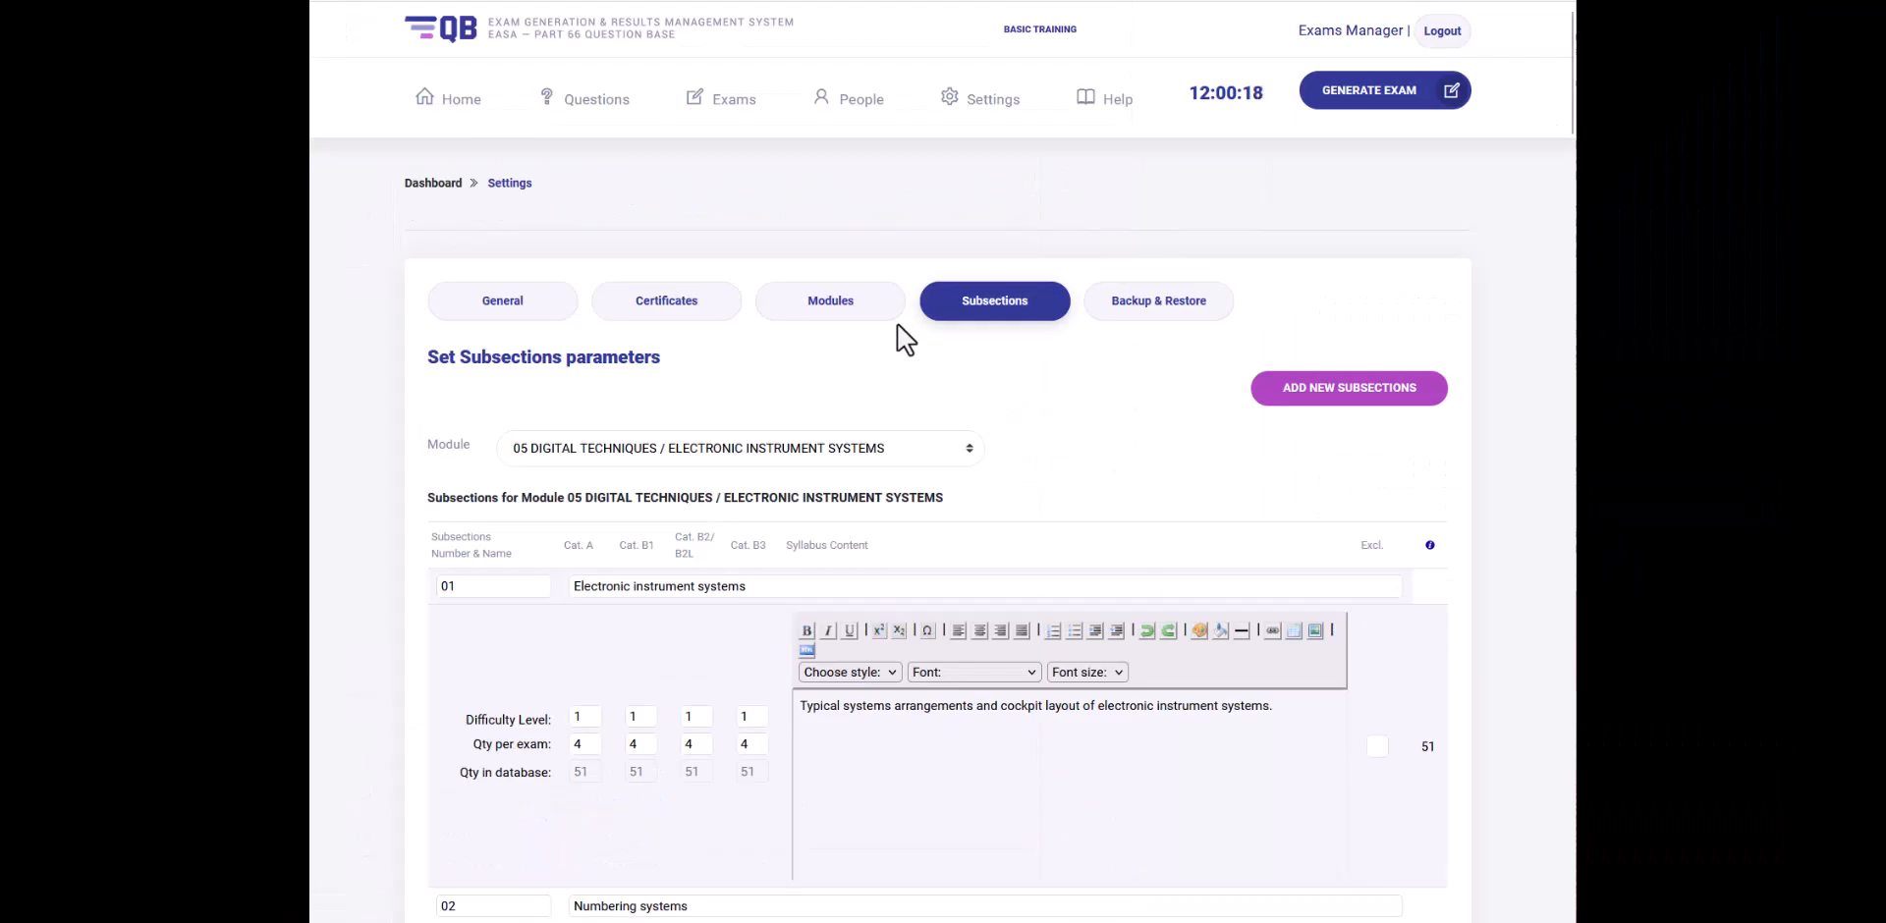
Return to the module parameters and examine the full second licence category entry of module 01 Mathematics.
click(882, 313)
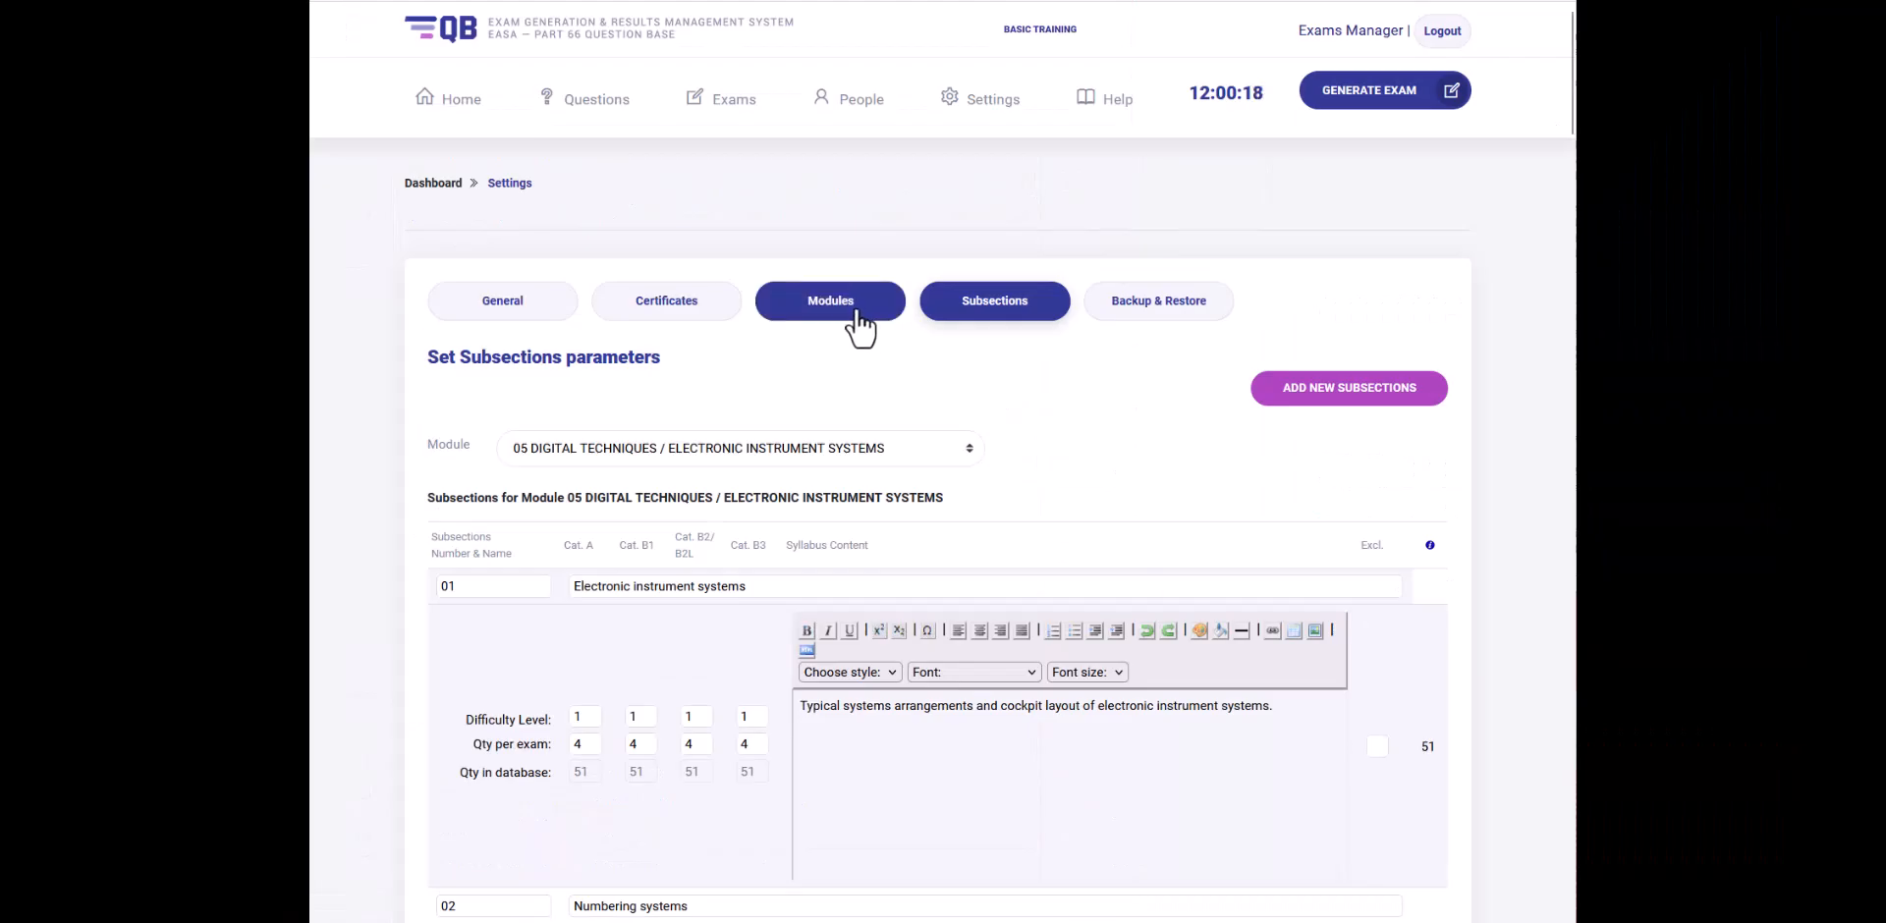
scroll(625, 401, down, 2)
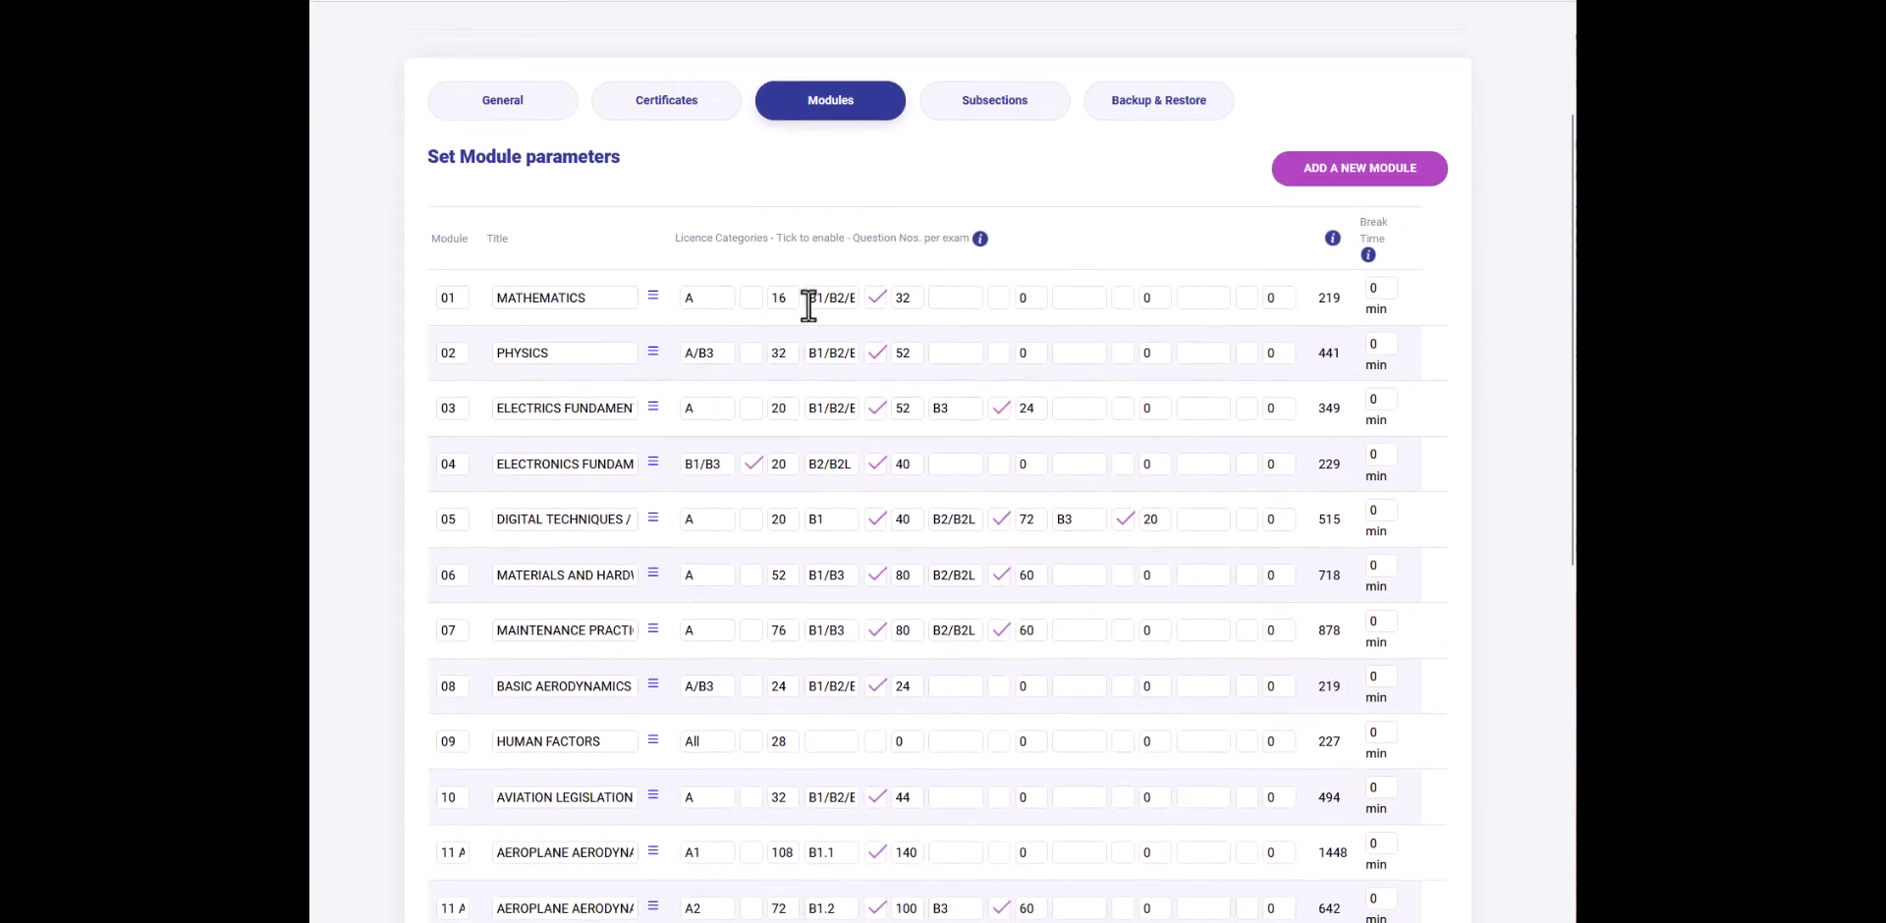
drag(809, 299, 864, 299)
click(844, 298)
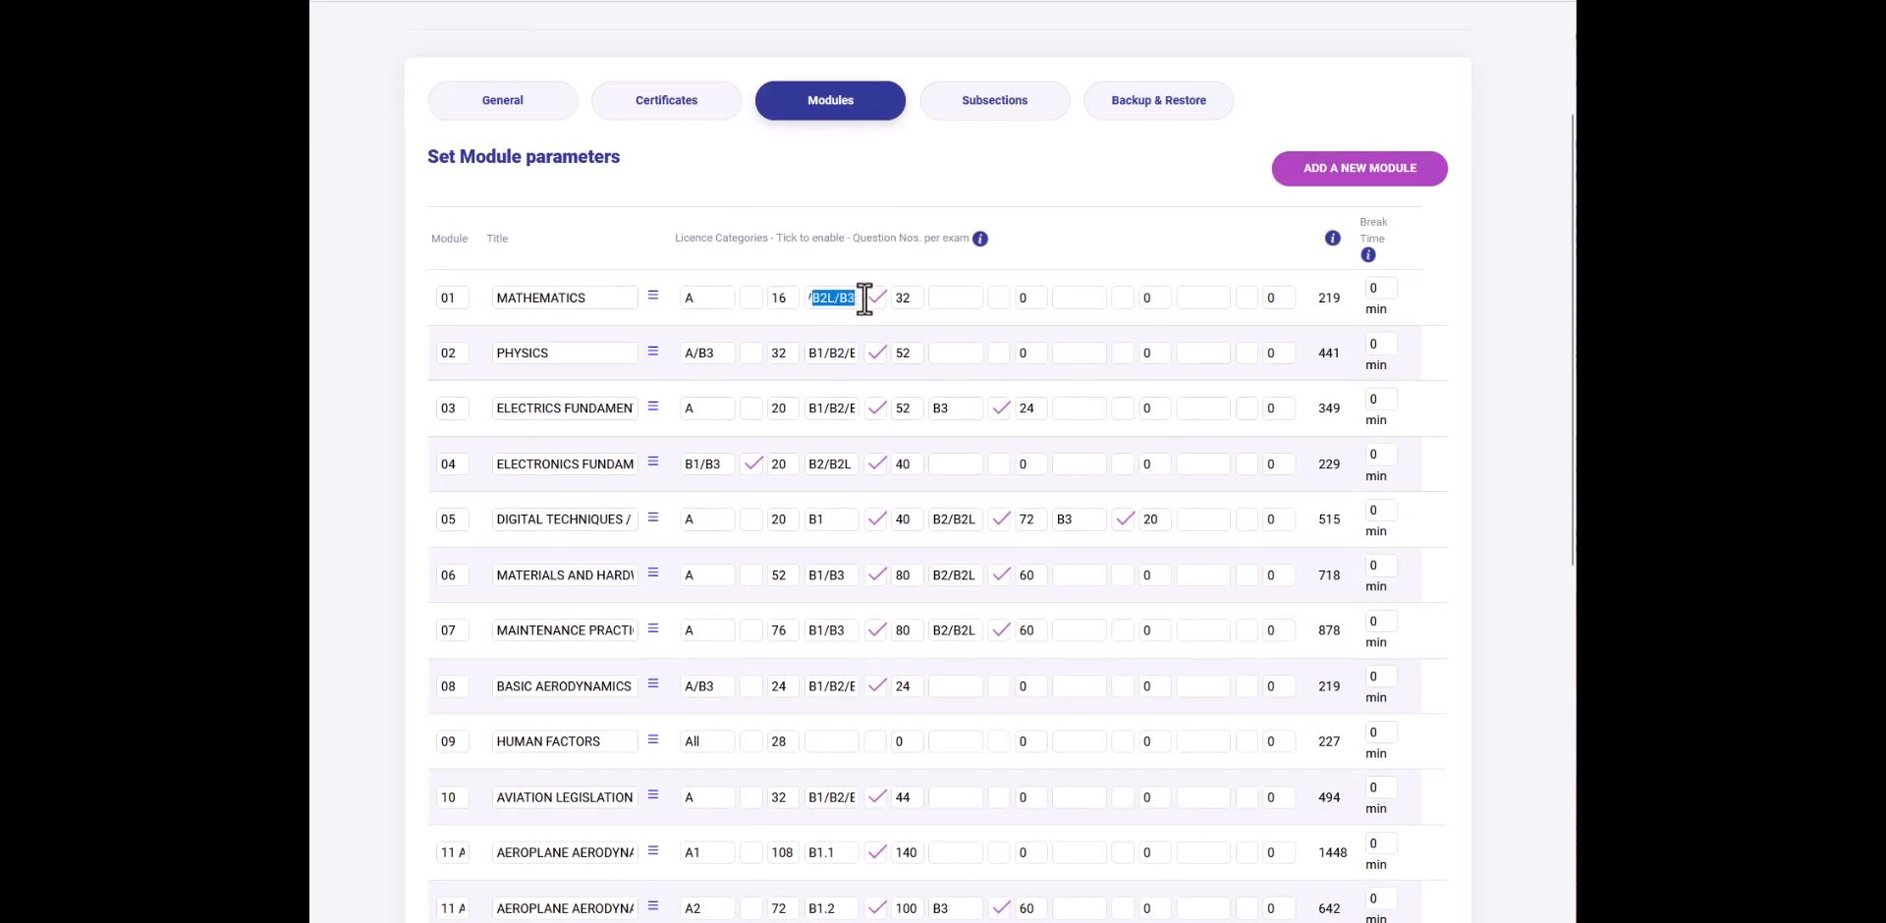
click(815, 297)
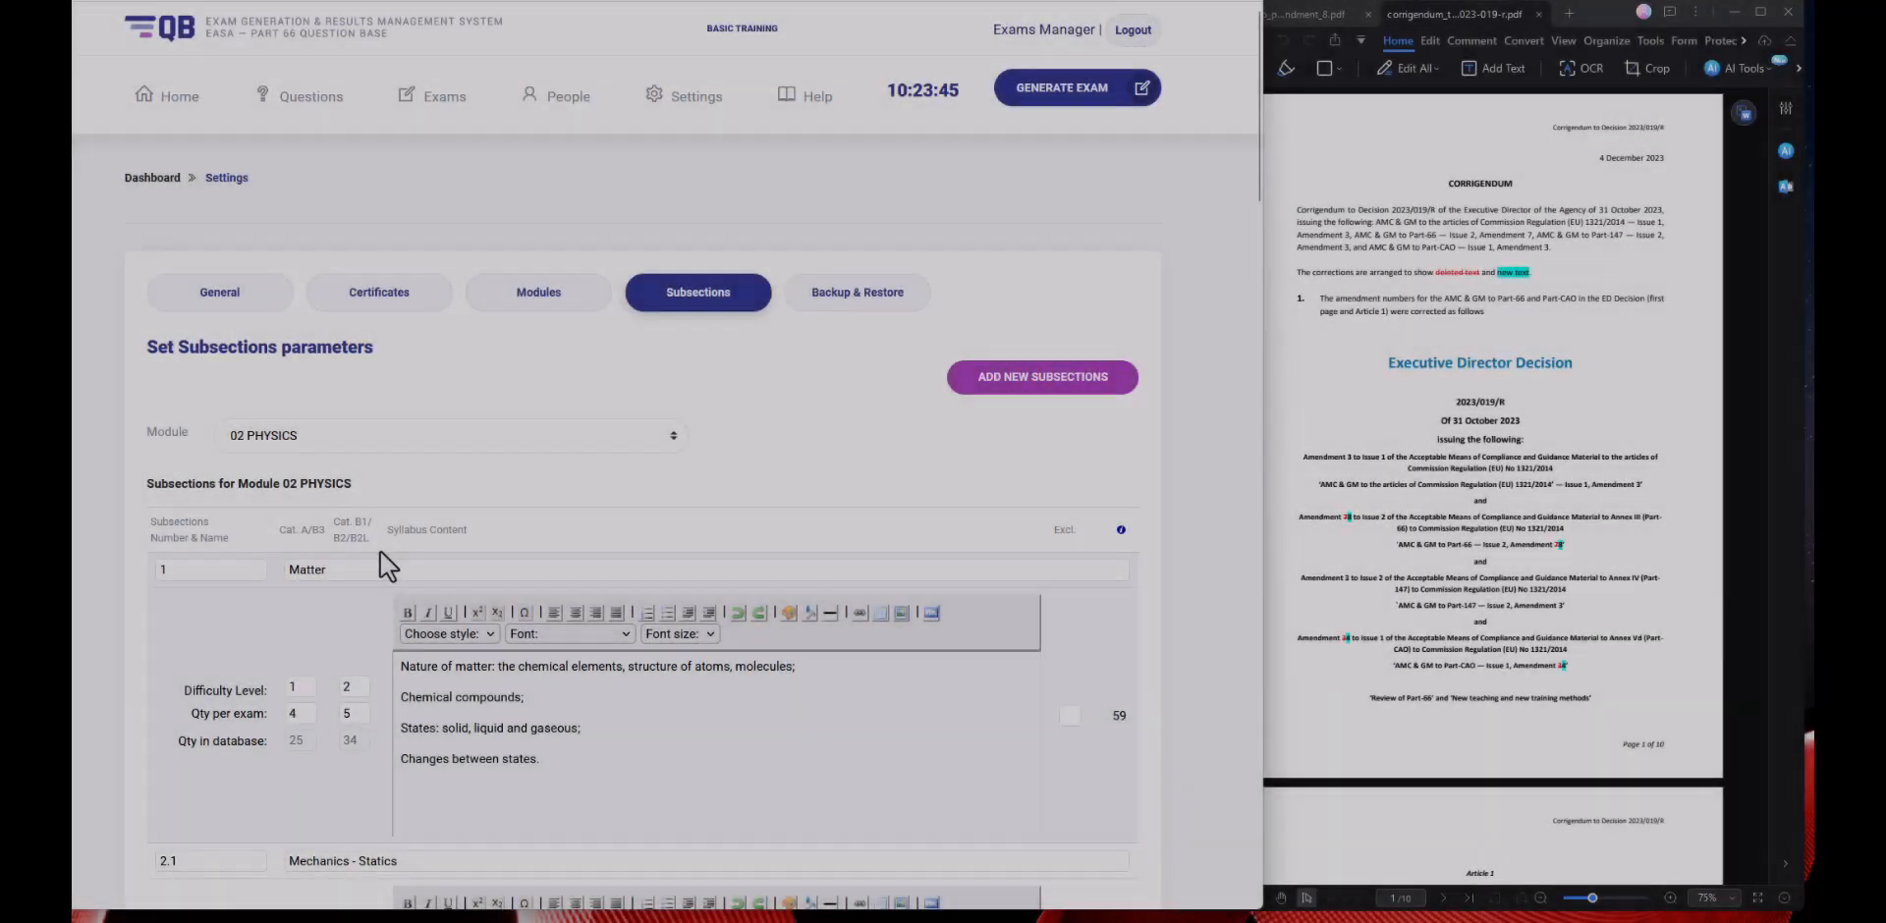
Return to the module parameters and examine both licence category entries of module 02 Physics.
scroll(380, 552, down, 1)
click(538, 194)
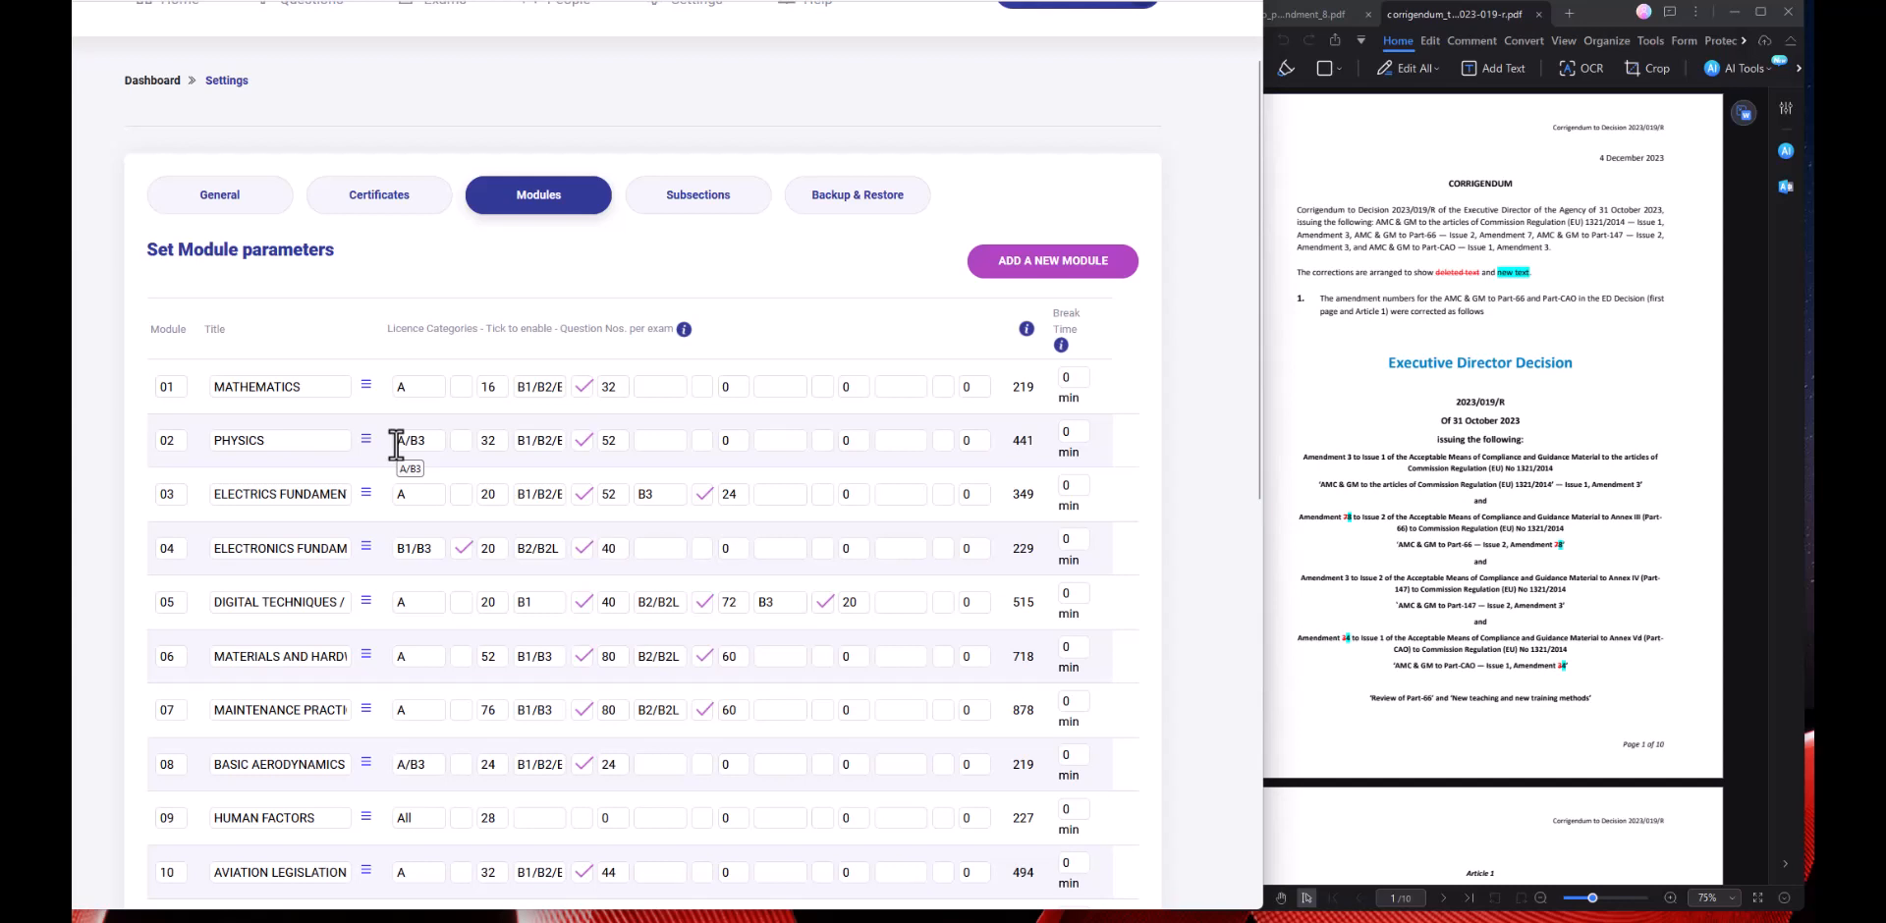
drag(396, 444, 434, 439)
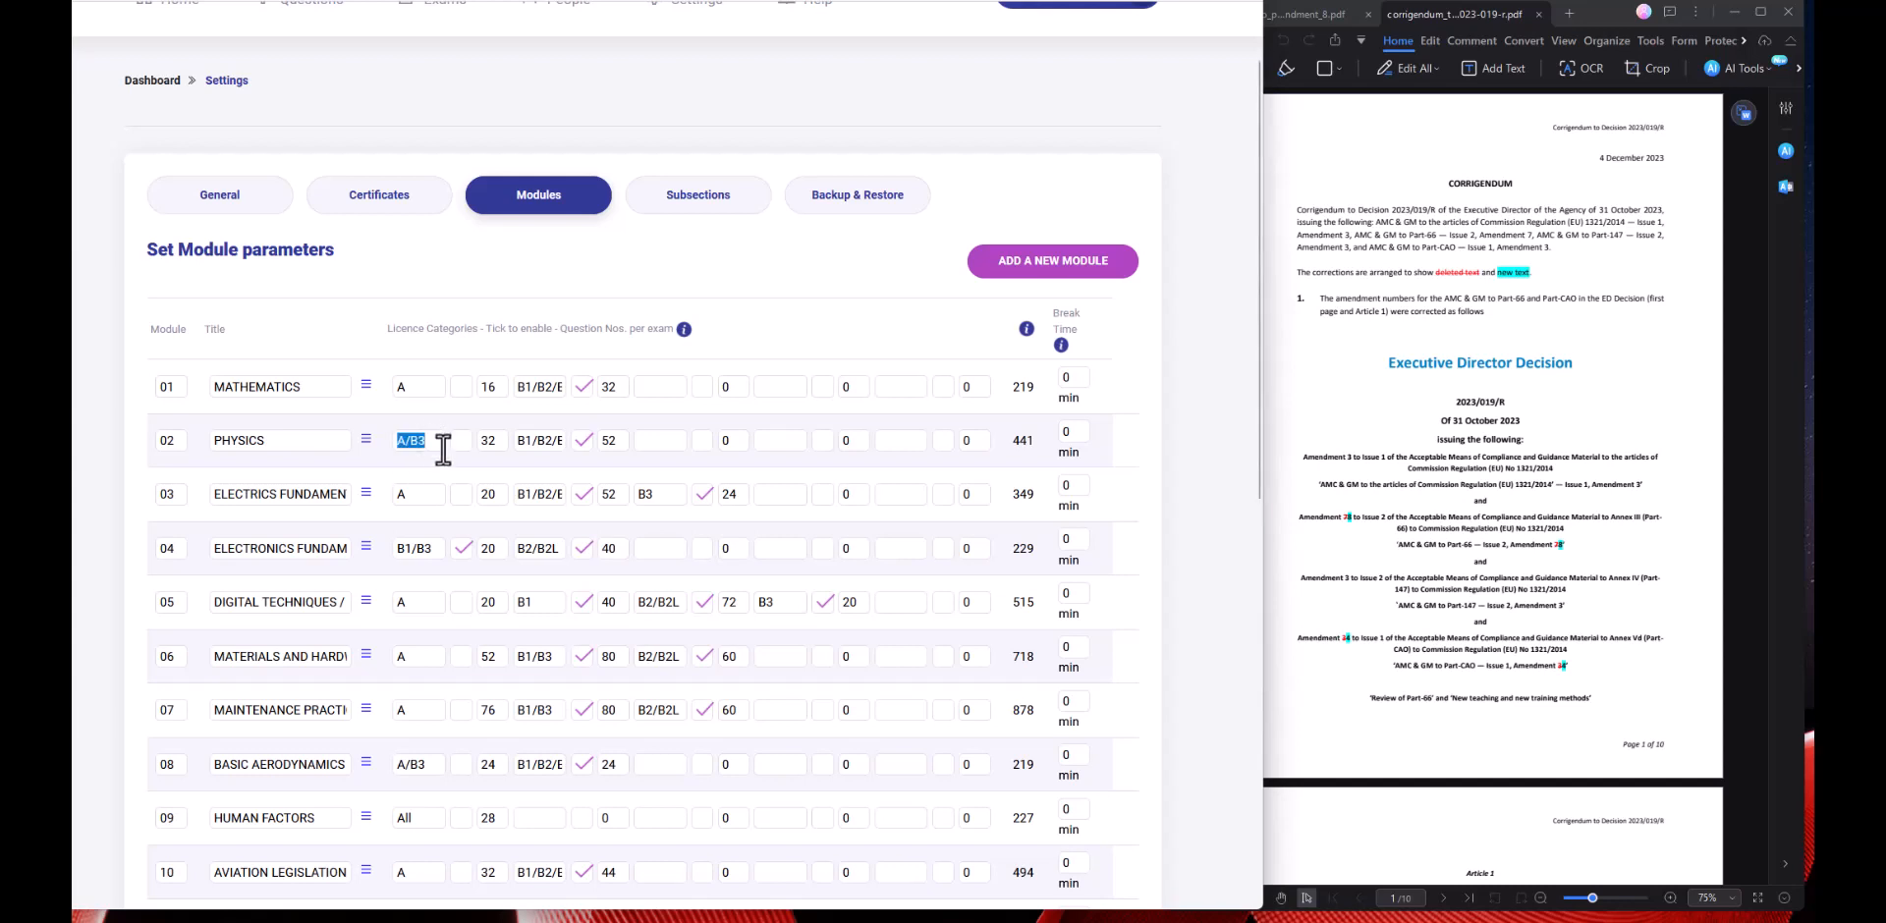
drag(516, 441, 573, 441)
click(528, 442)
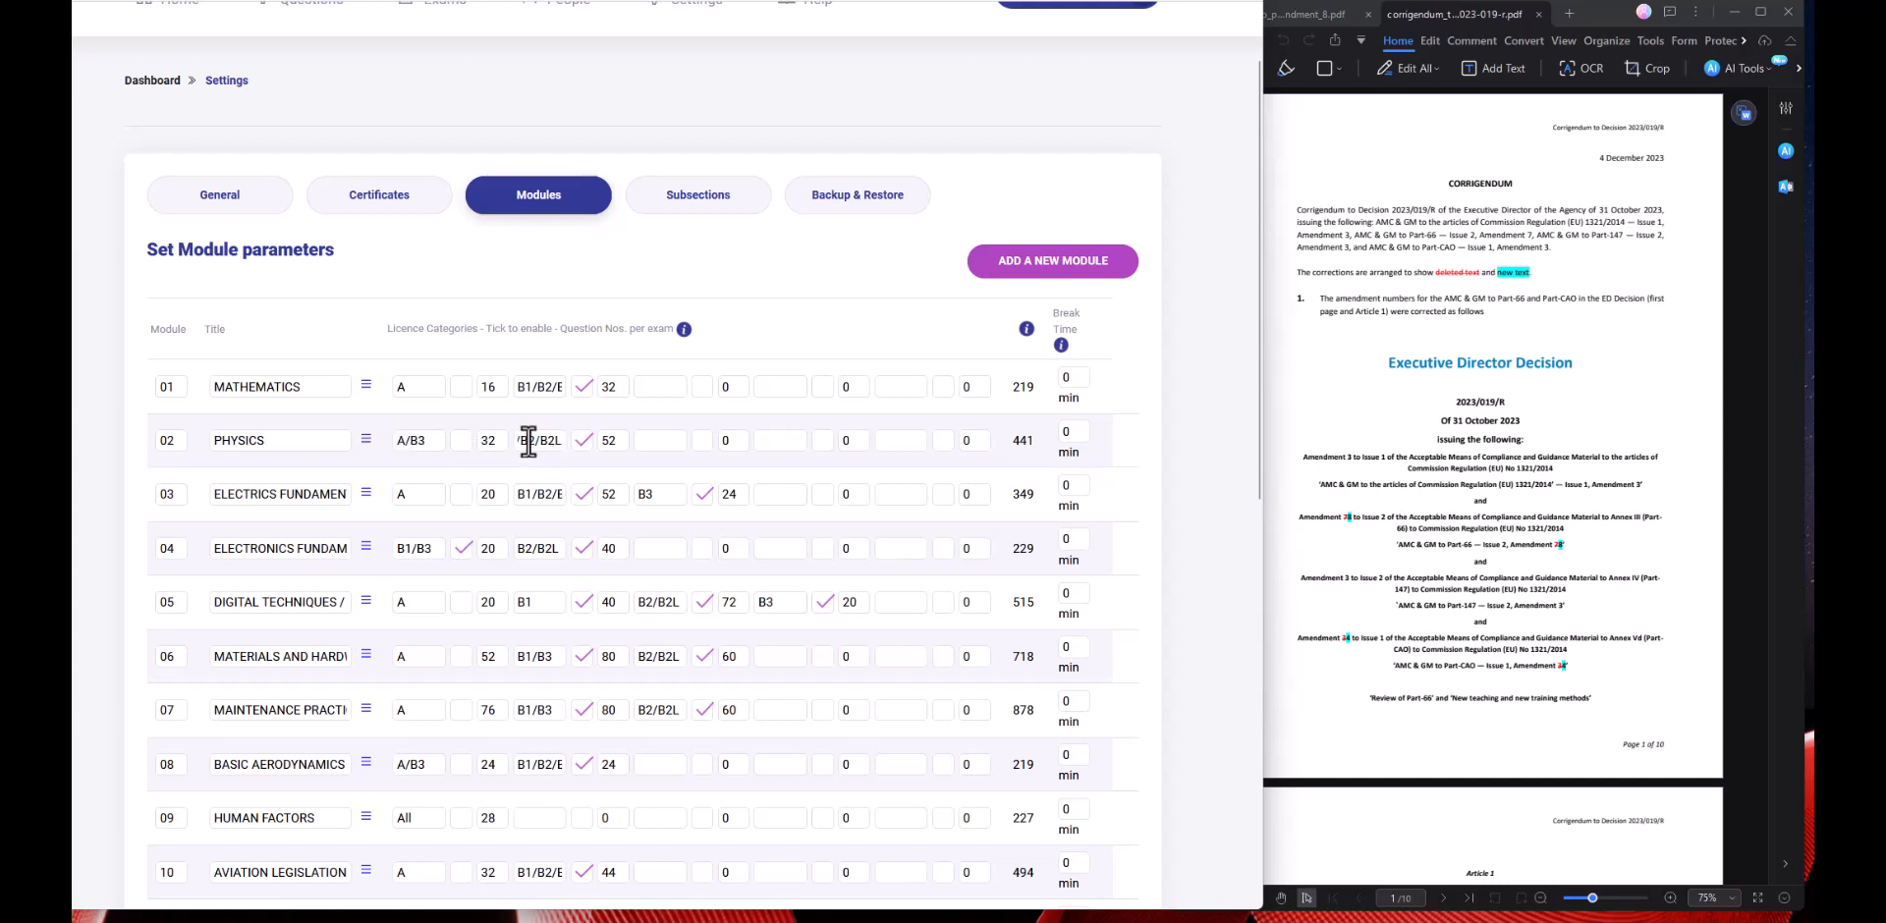
double_click(529, 443)
click(529, 472)
Show the subsections of module 02 Physics and examine the B1/B2/B2L difficulty levels of Matter and Mechanics - Statics.
click(365, 445)
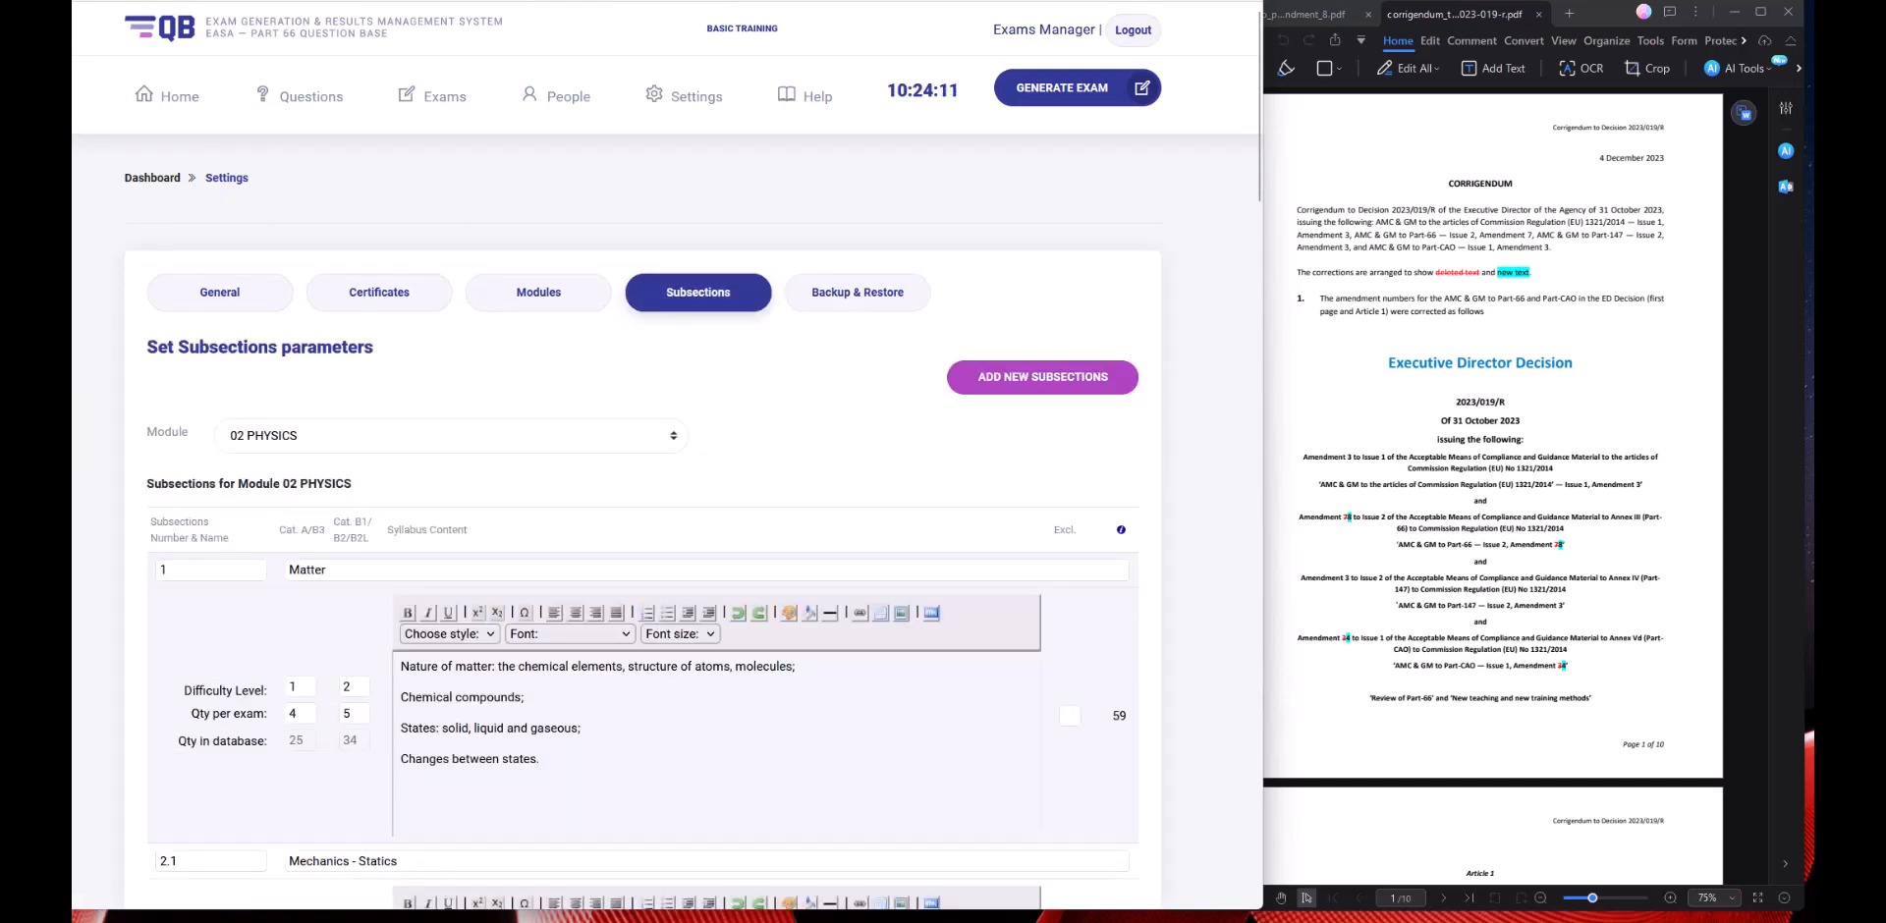
scroll(410, 565, down, 4)
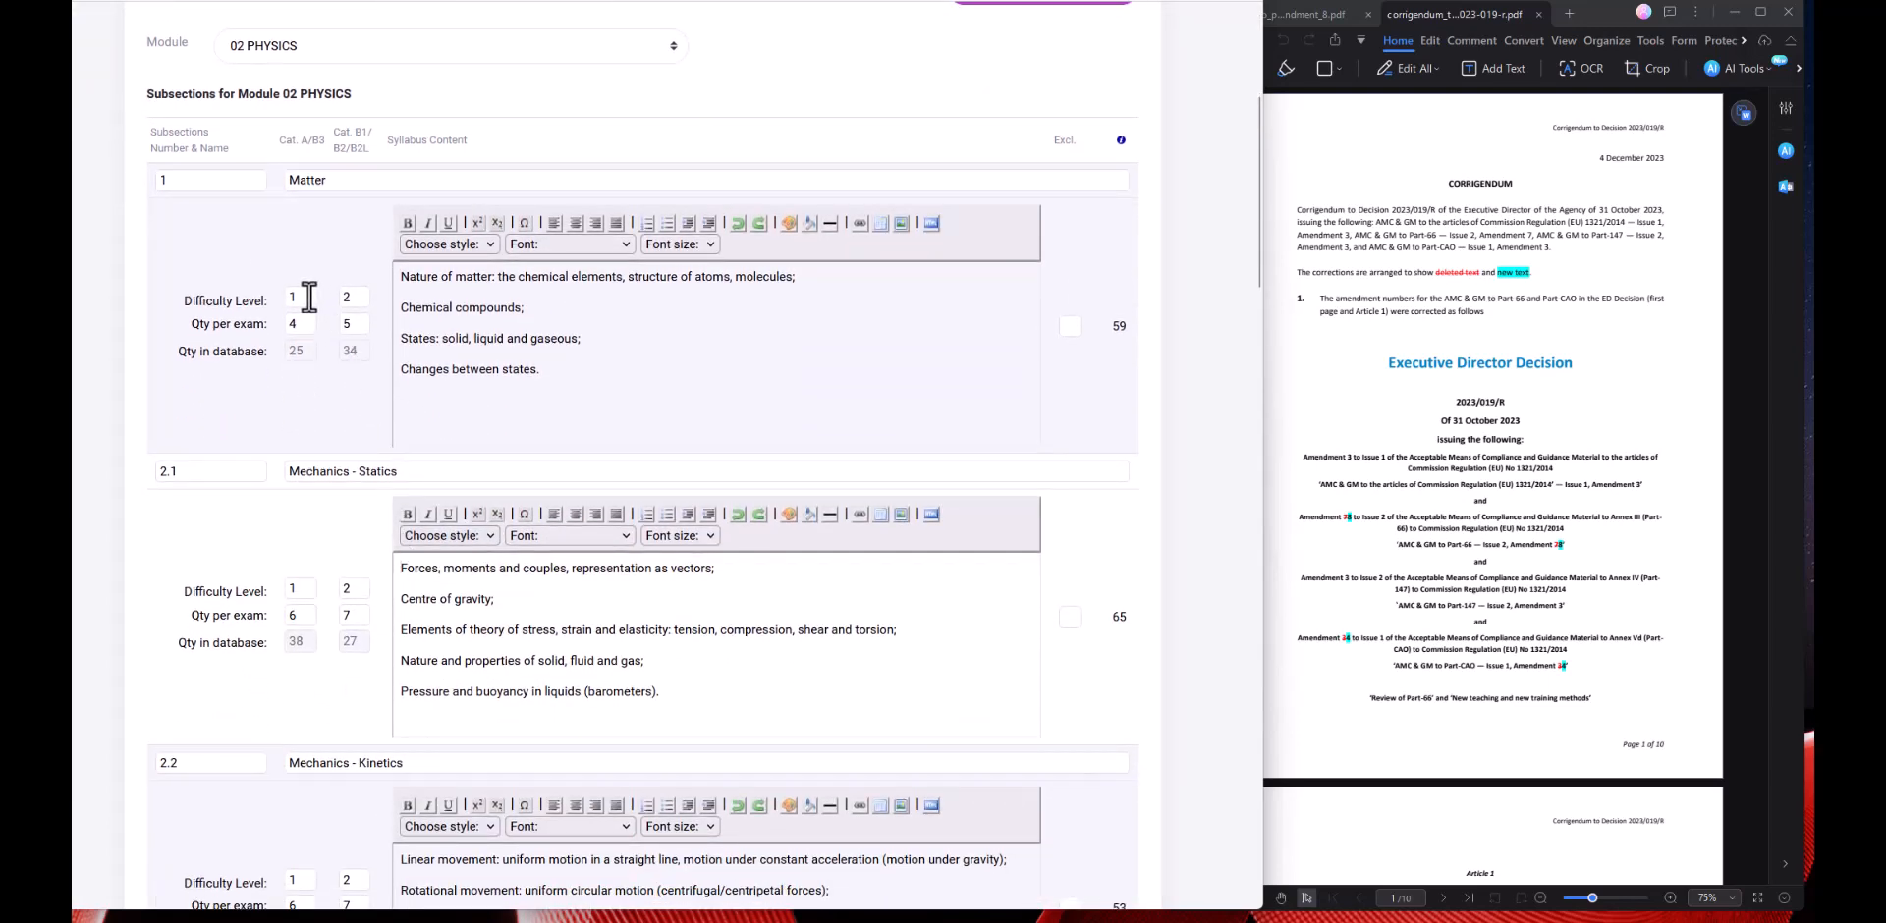
double_click(307, 180)
double_click(353, 296)
scroll(155, 589, down, 3)
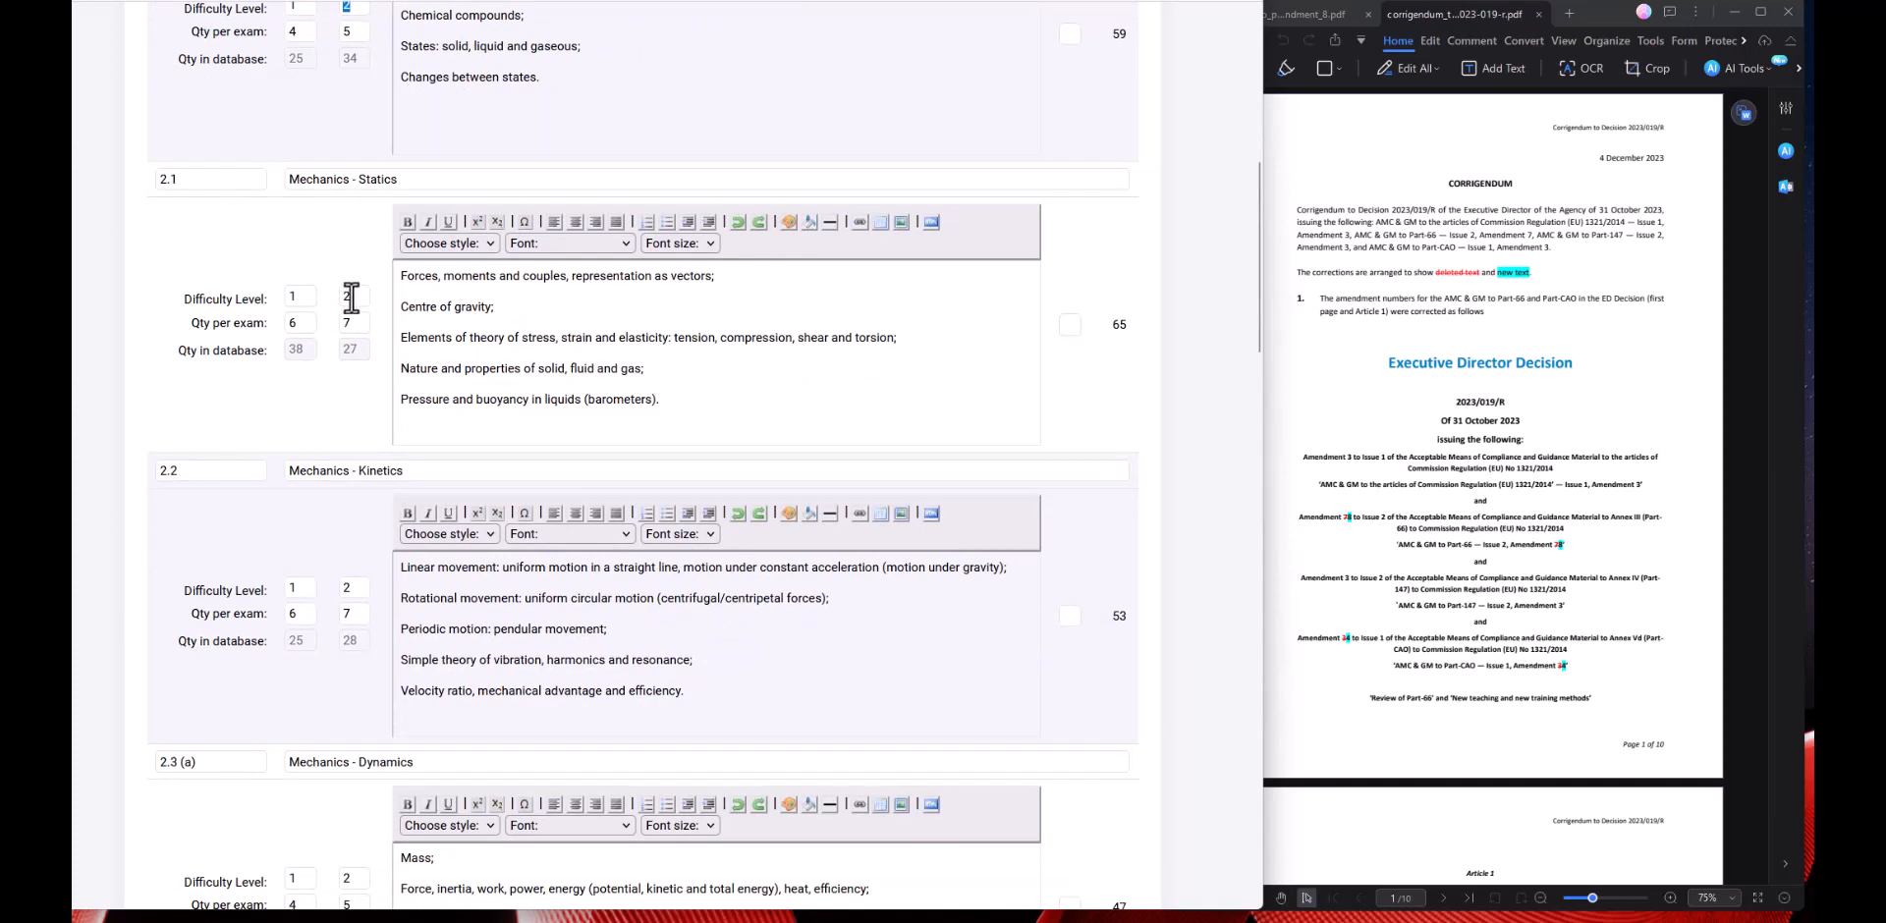
double_click(351, 297)
scroll(354, 366, up, 4)
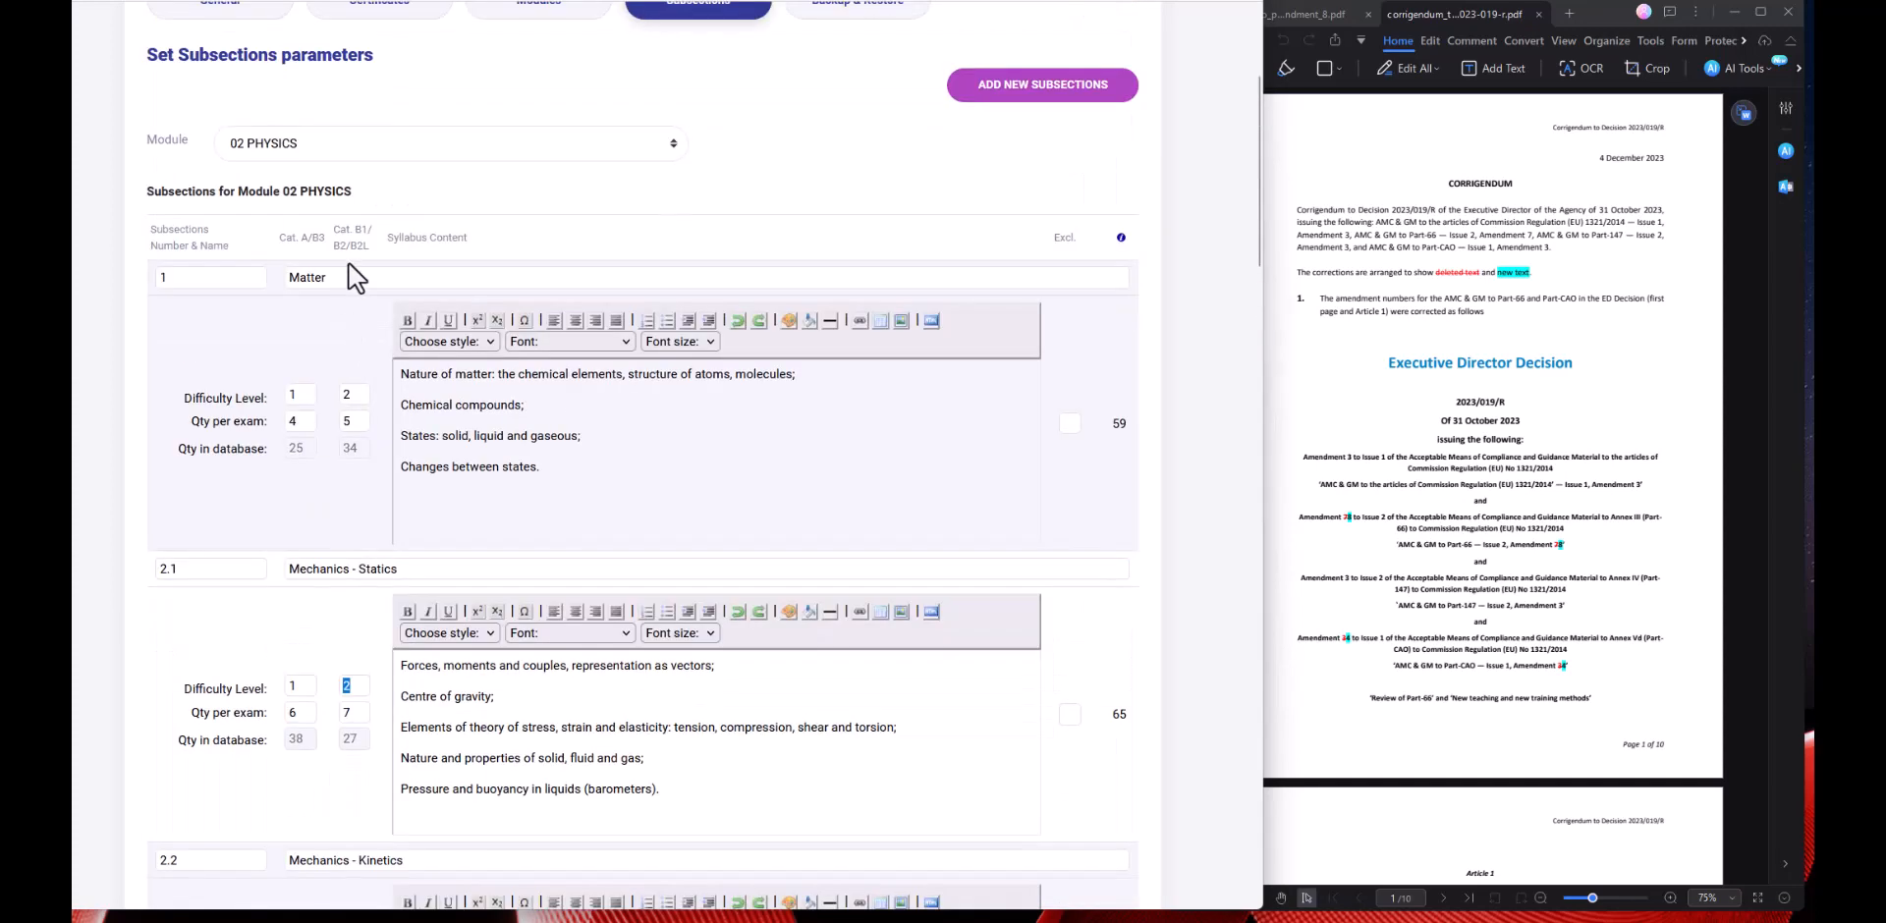
drag(341, 236, 349, 241)
Examine the B1/B2/B2L difficulty levels of Physics subsections 2.1 through 2.3 (b).
scroll(357, 453, down, 3)
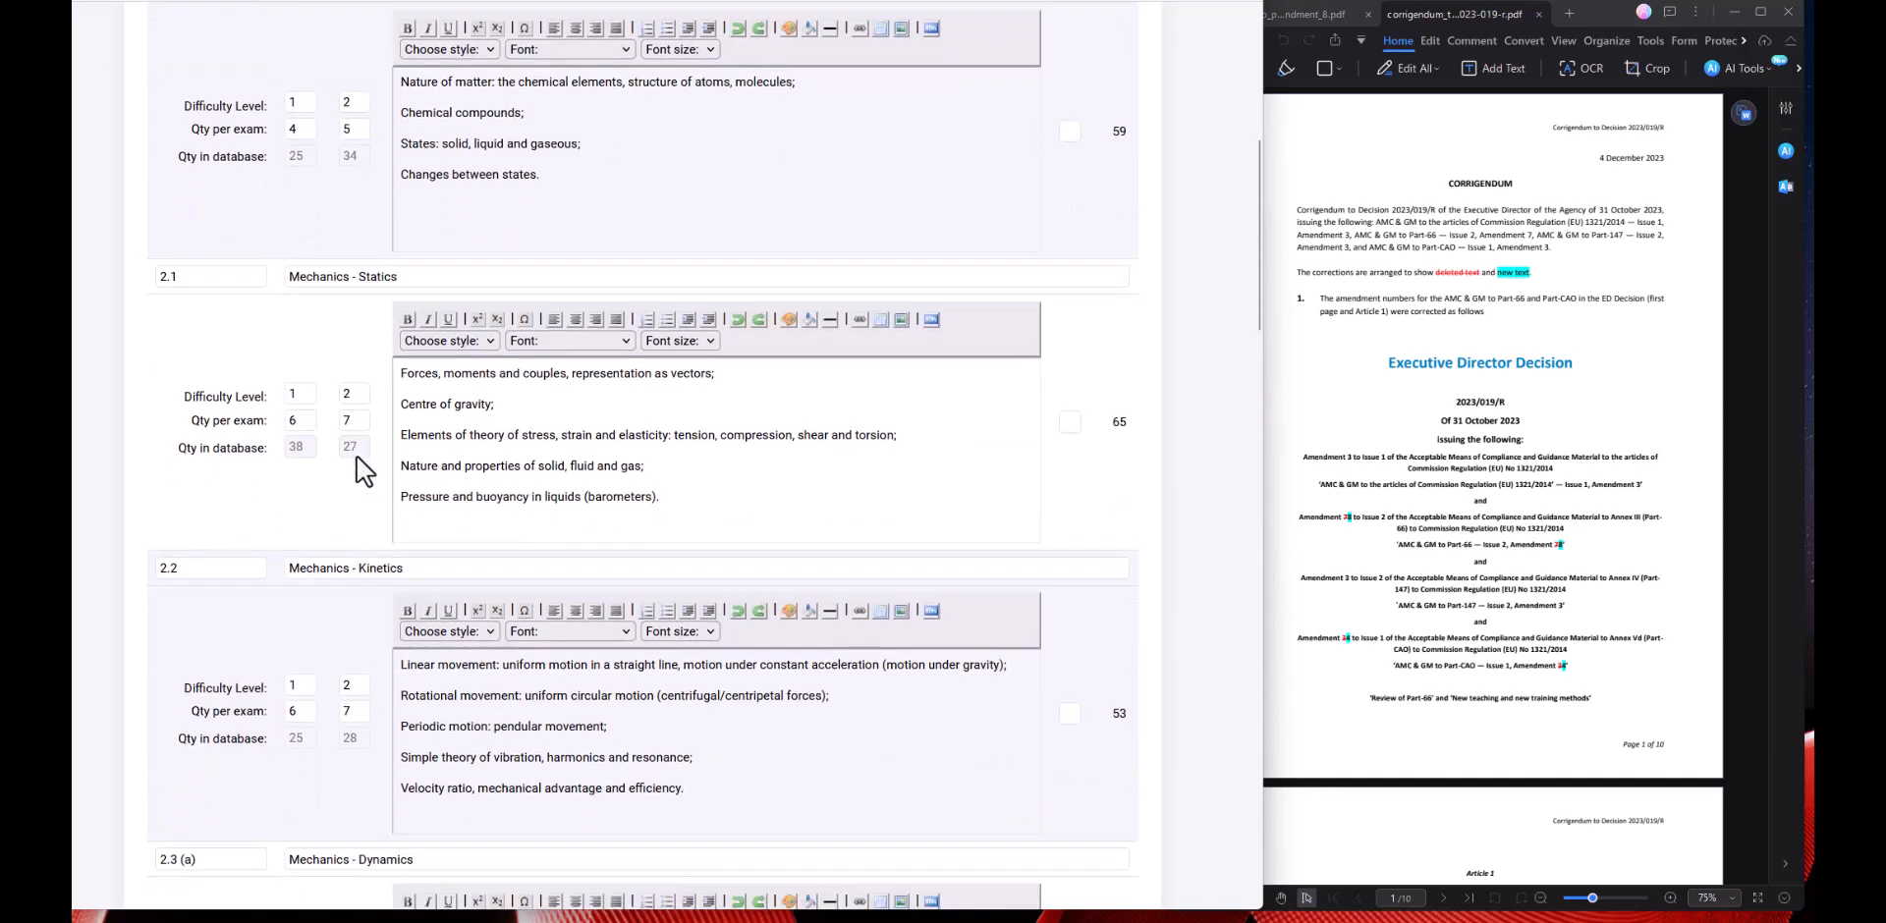
double_click(347, 367)
scroll(351, 442, down, 3)
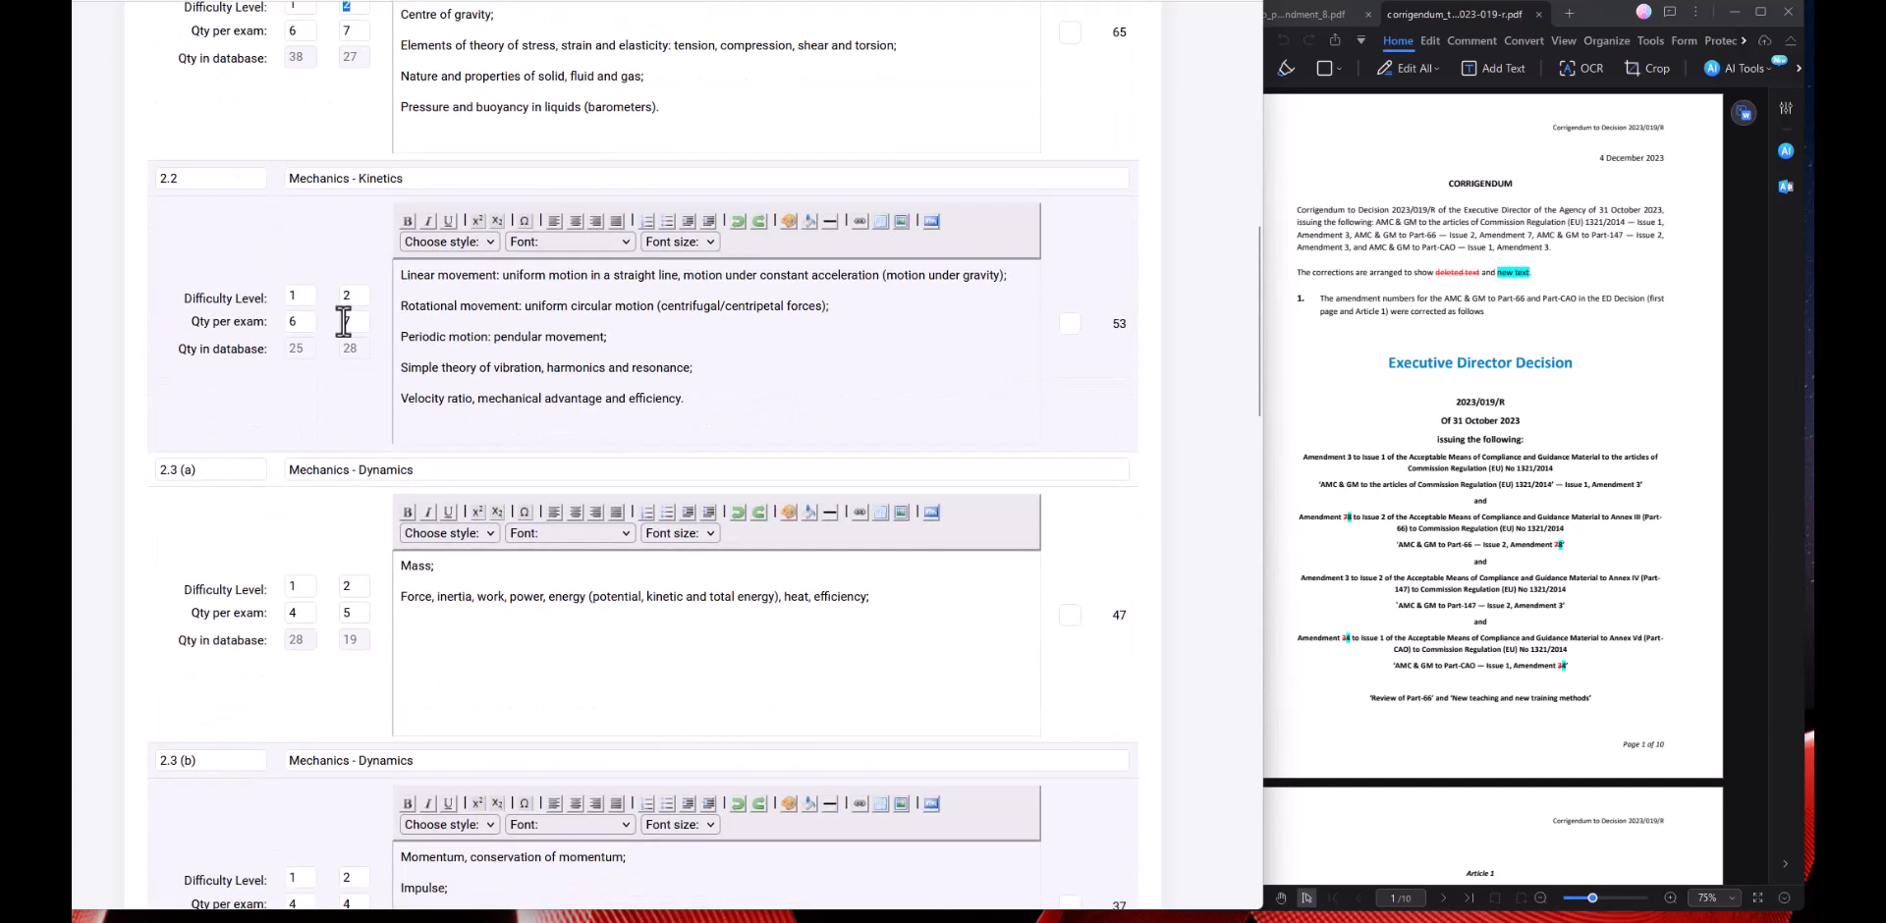
double_click(347, 304)
scroll(348, 442, down, 2)
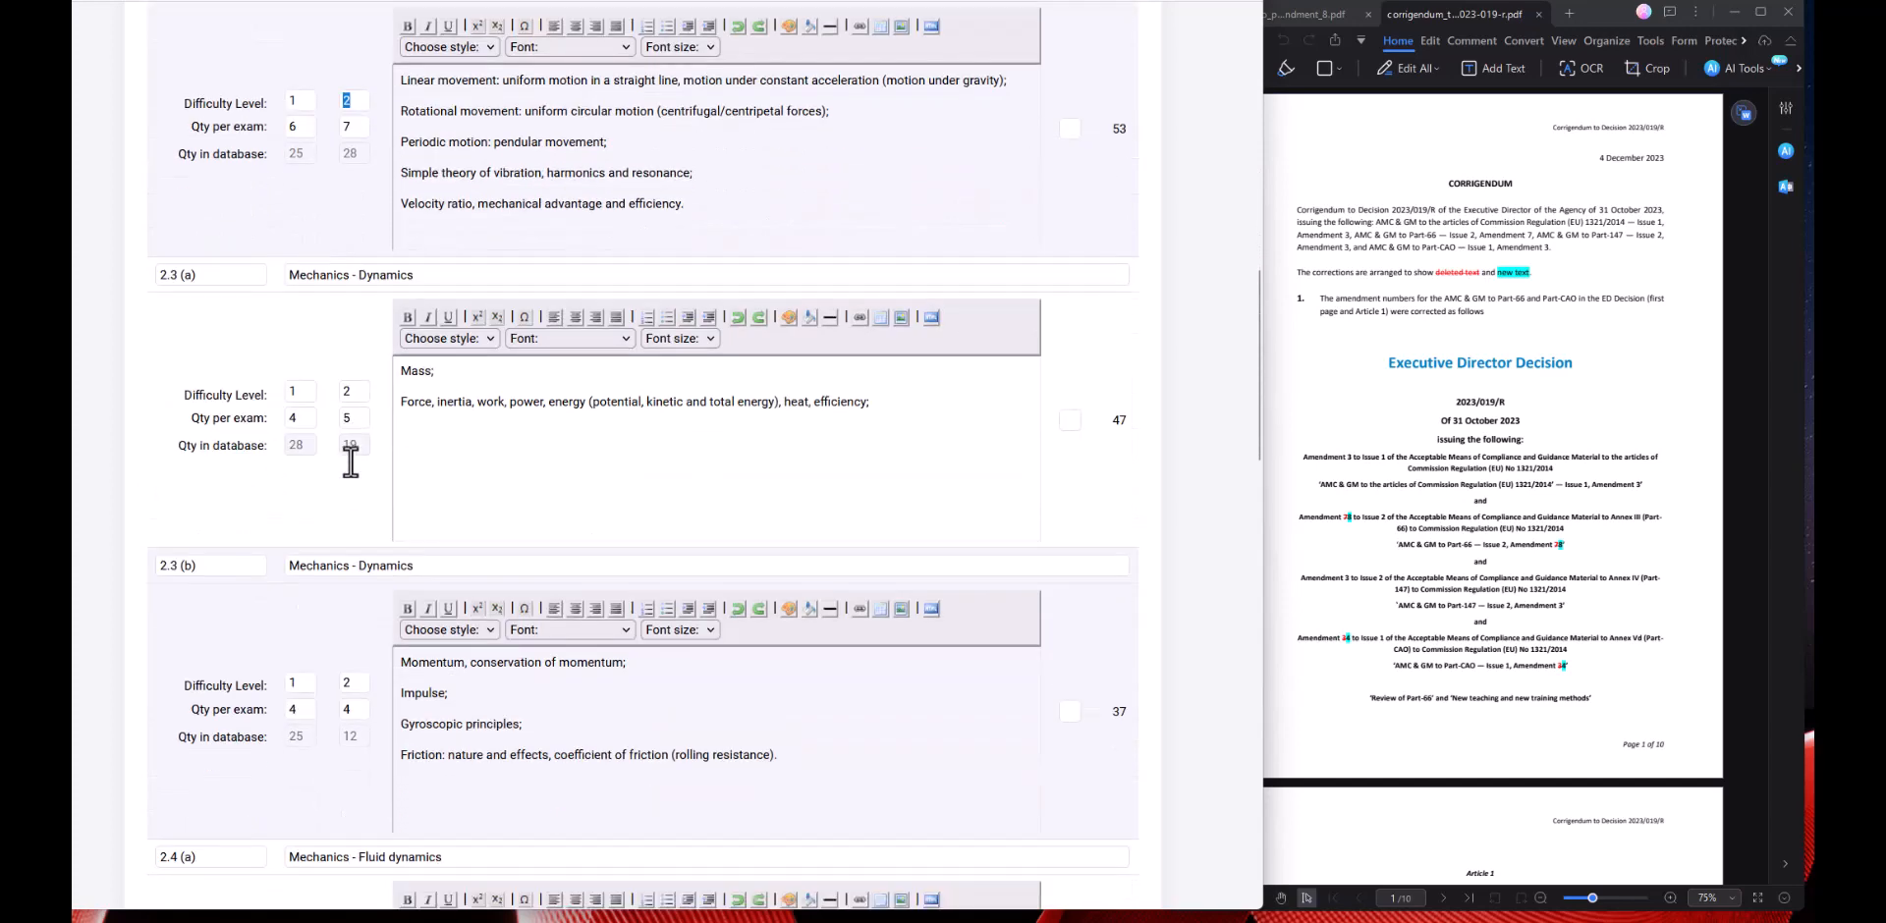
double_click(346, 391)
scroll(347, 528, down, 3)
double_click(346, 391)
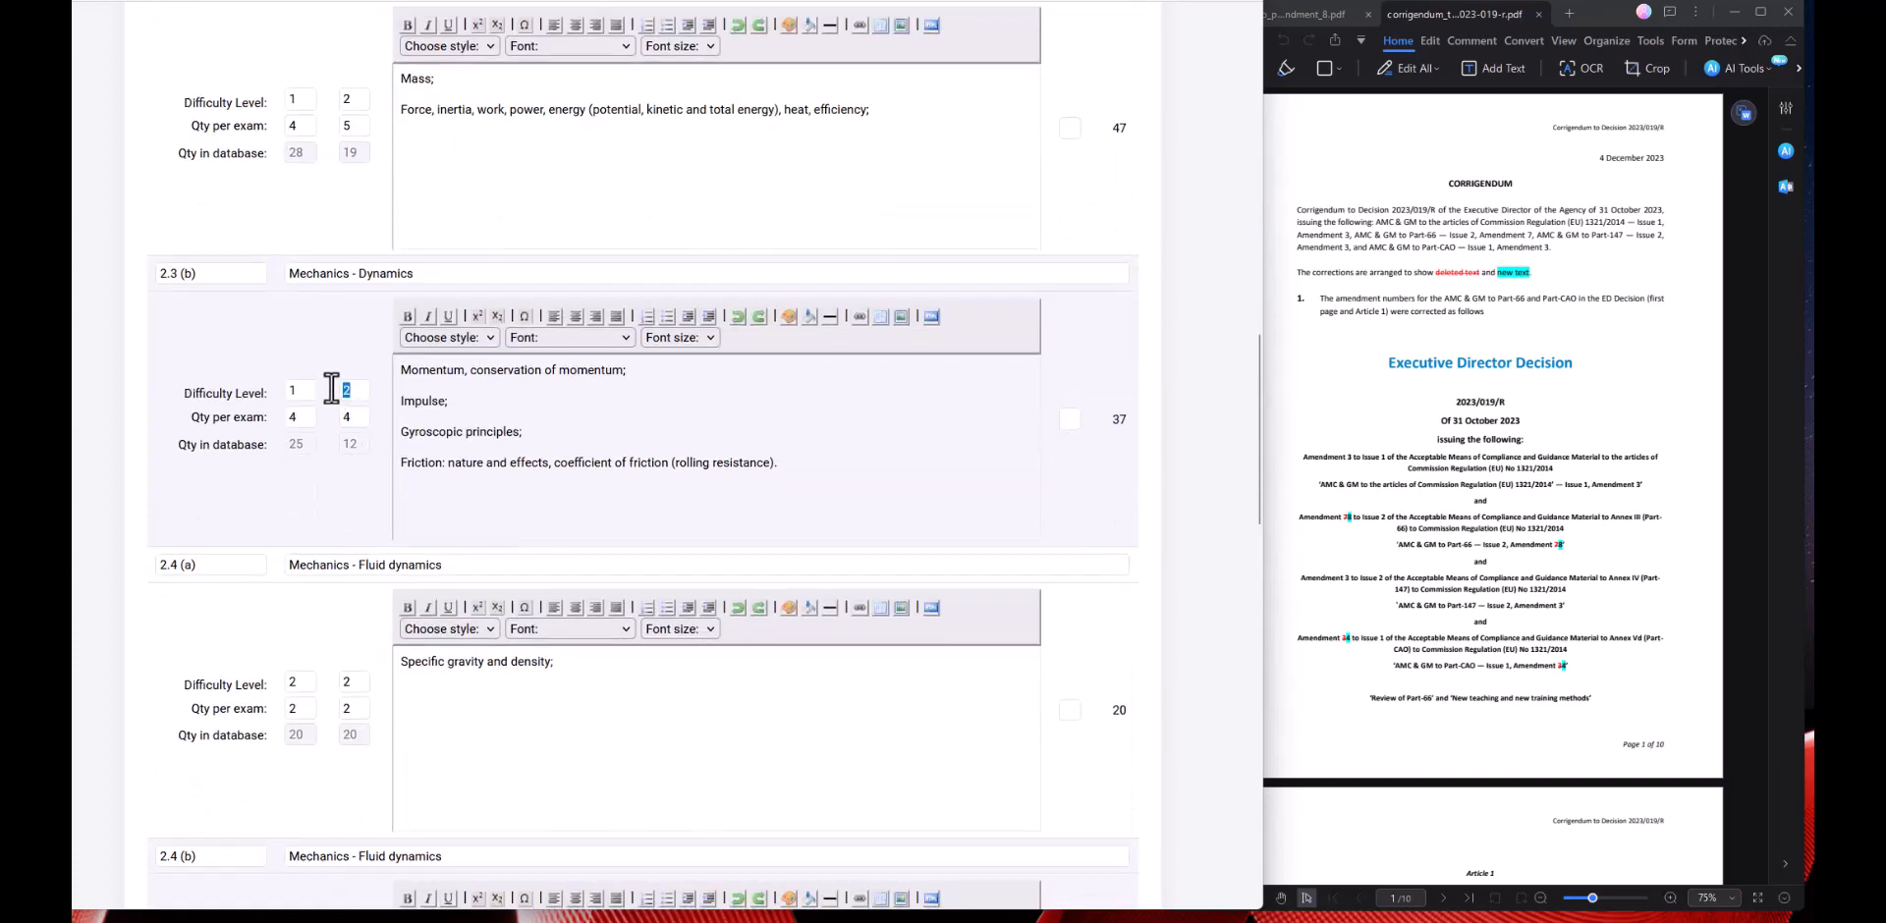
Examine the difficulty levels of the Physics Fluid dynamics and Thermodynamics subsections, focusing on the A/B3 level of 3 (b).
scroll(339, 560, down, 2)
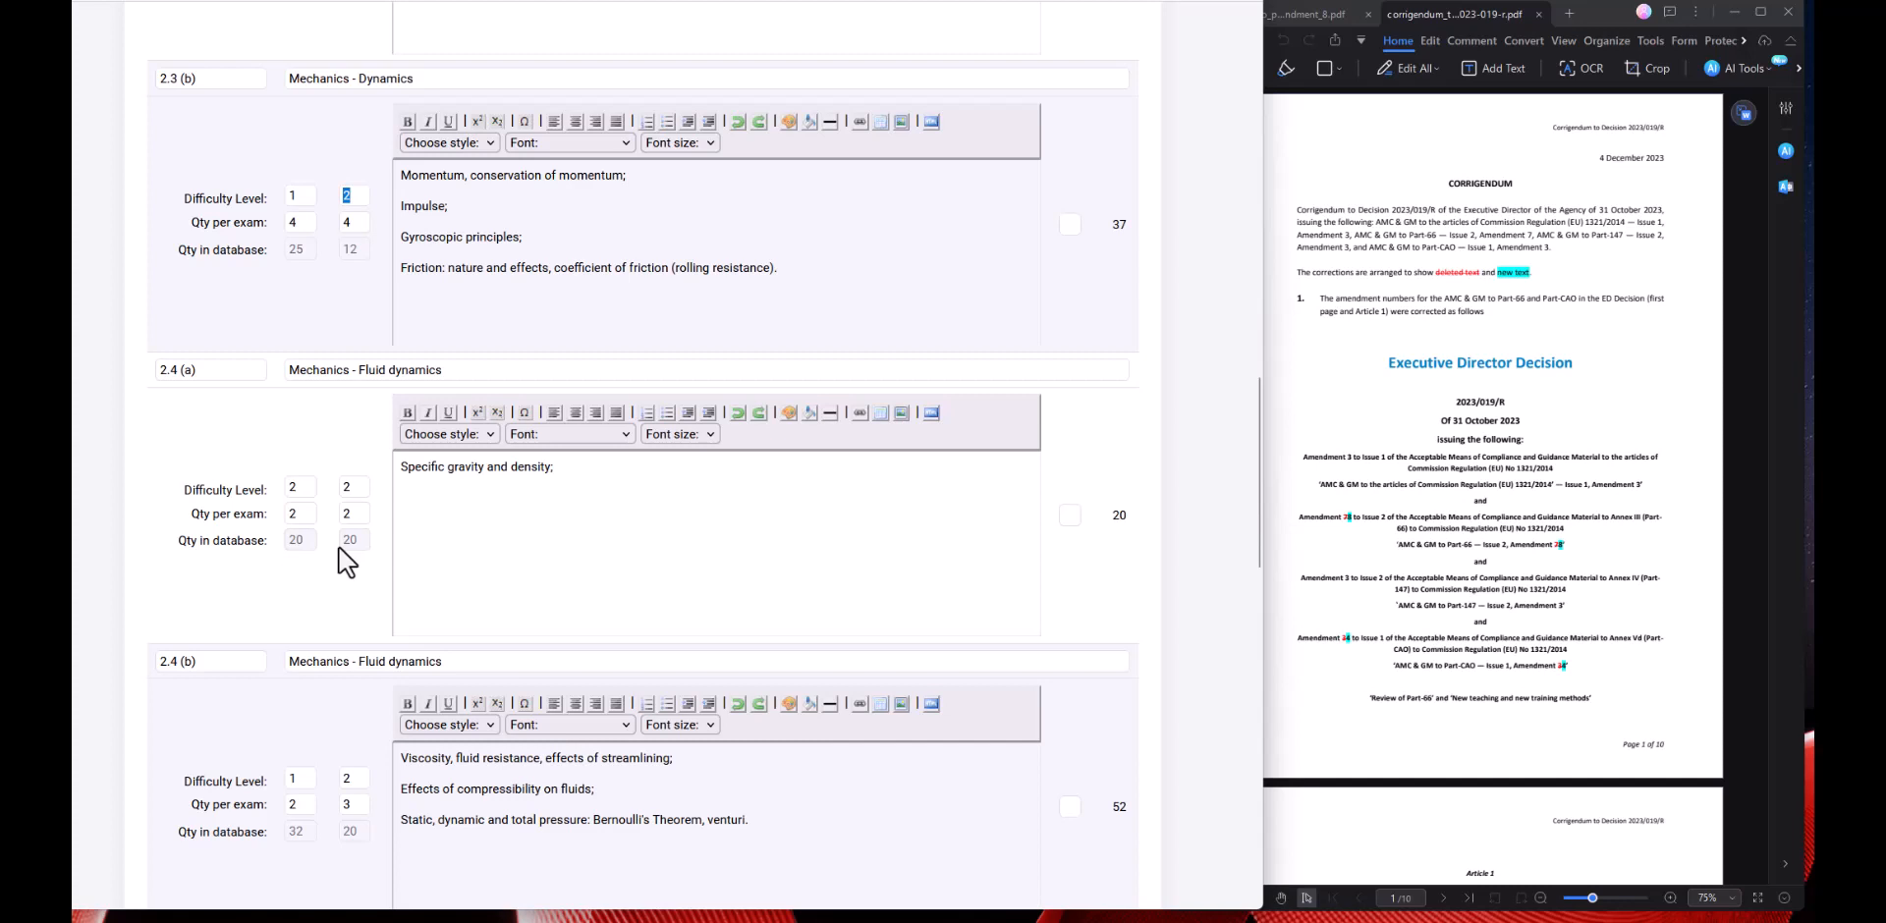
scroll(339, 550, down, 9)
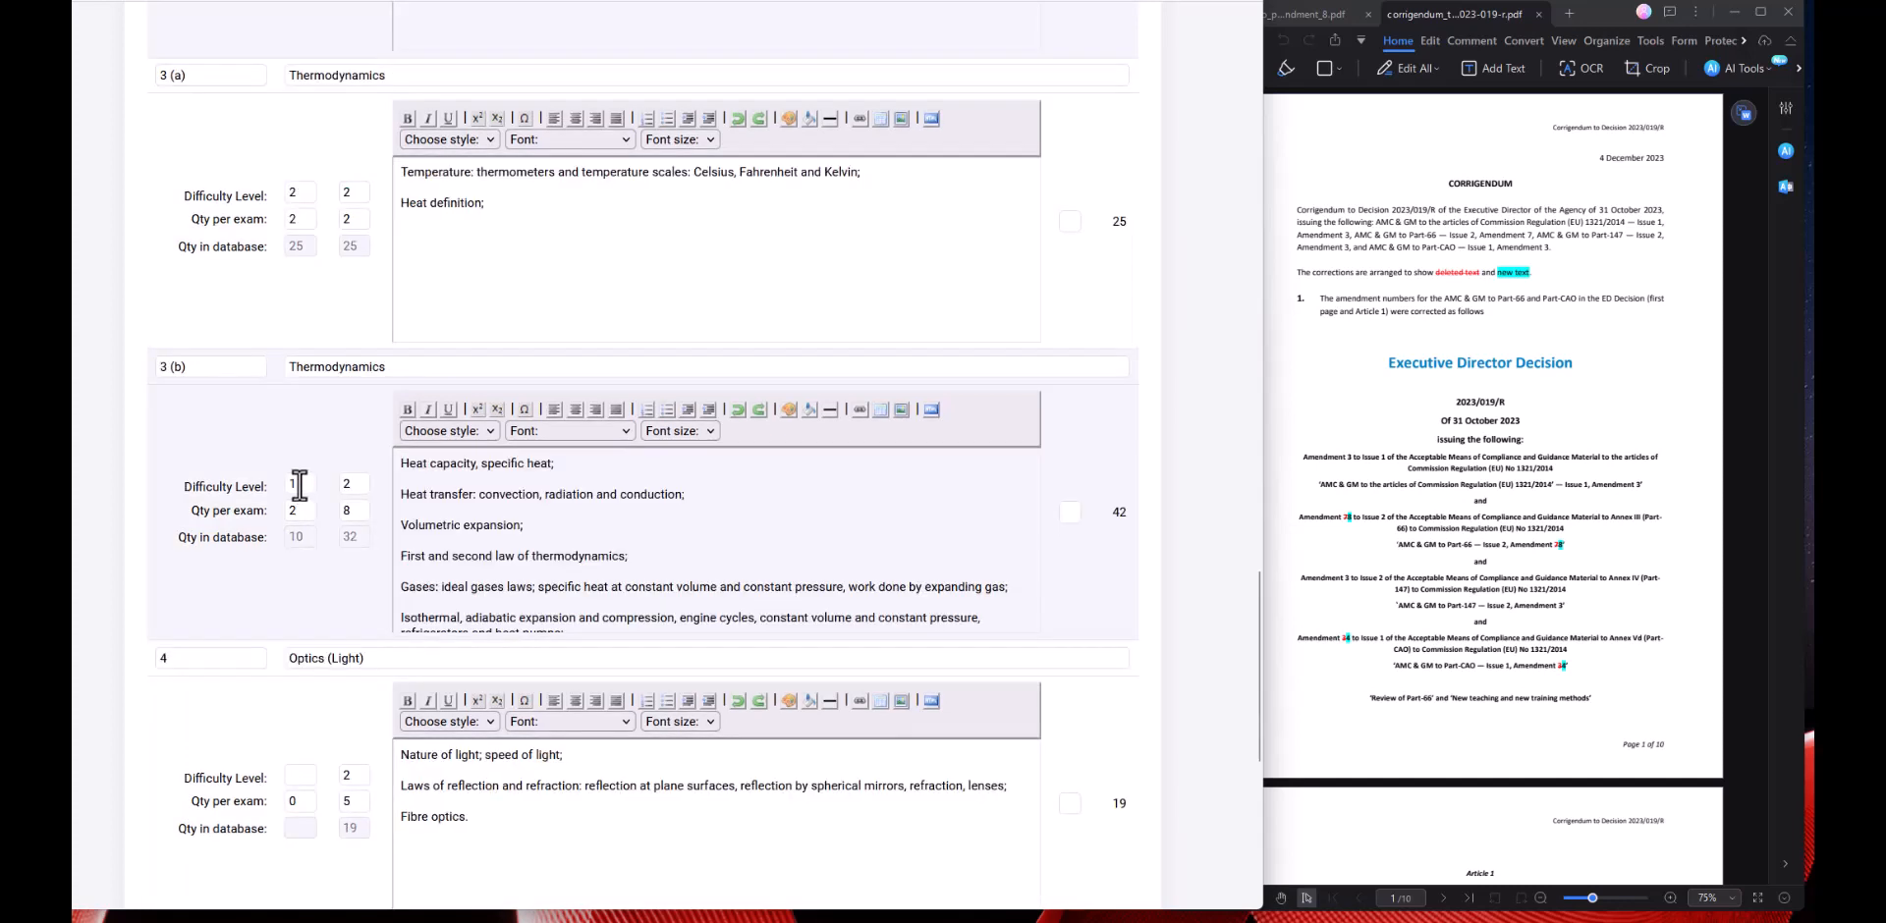
double_click(299, 485)
scroll(228, 448, up, 16)
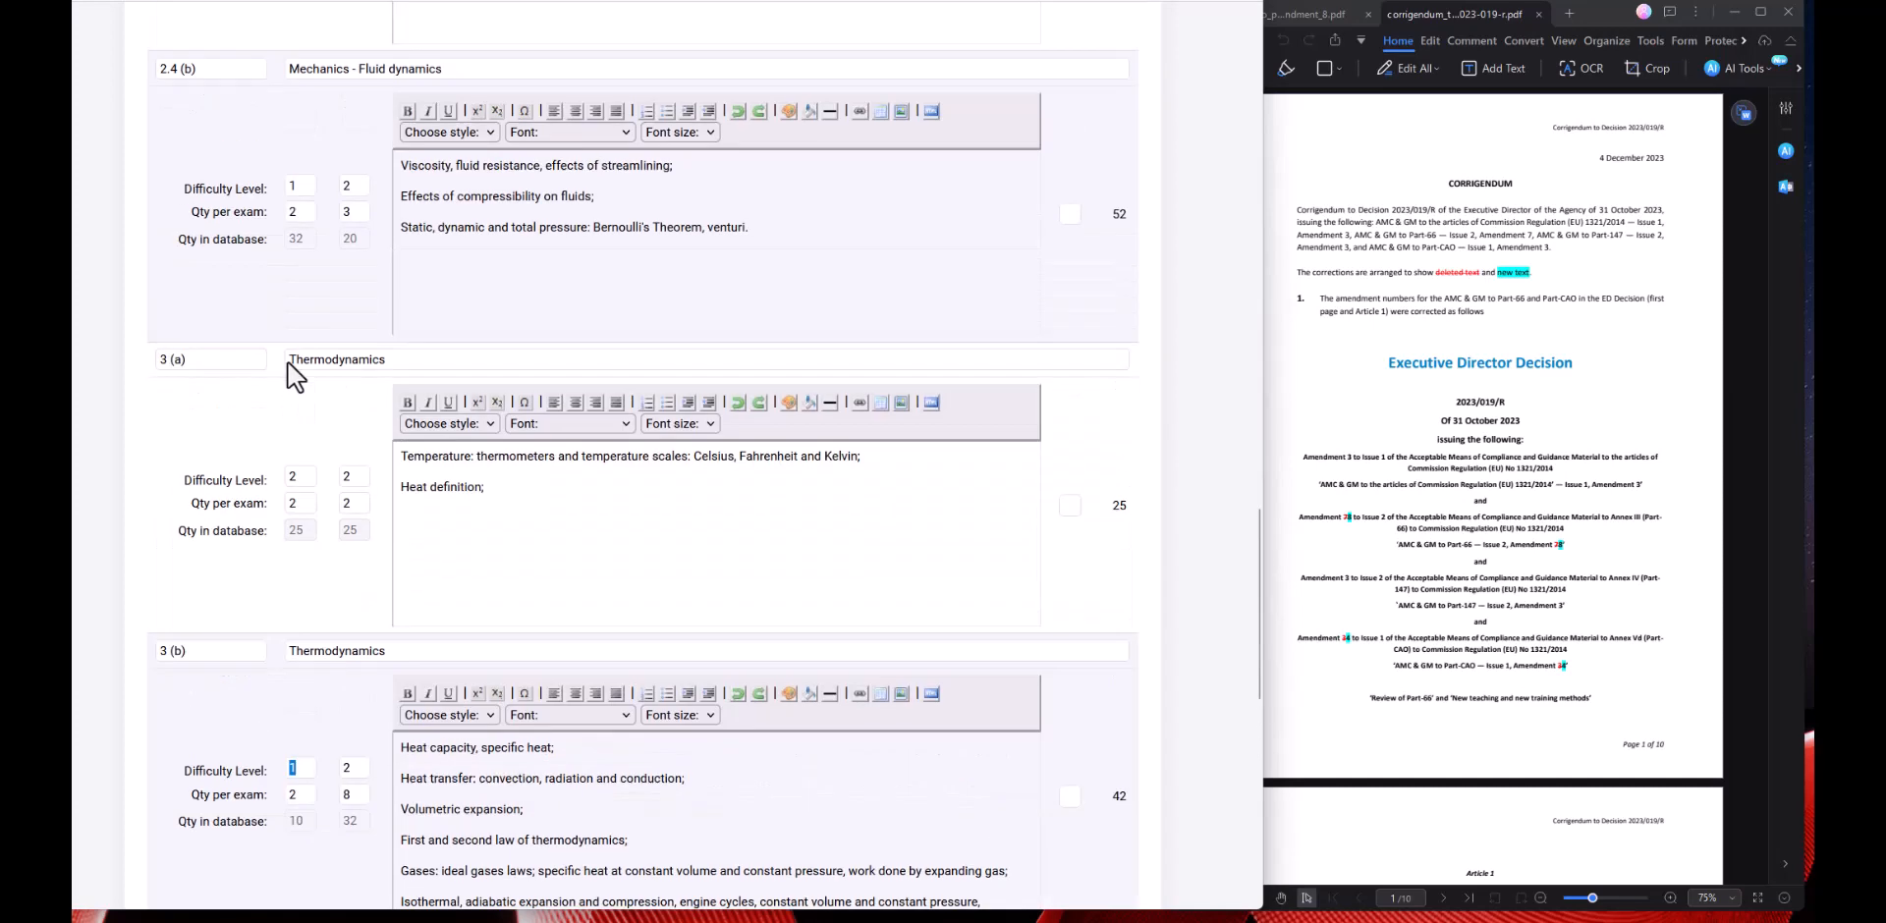
scroll(283, 316, up, 9)
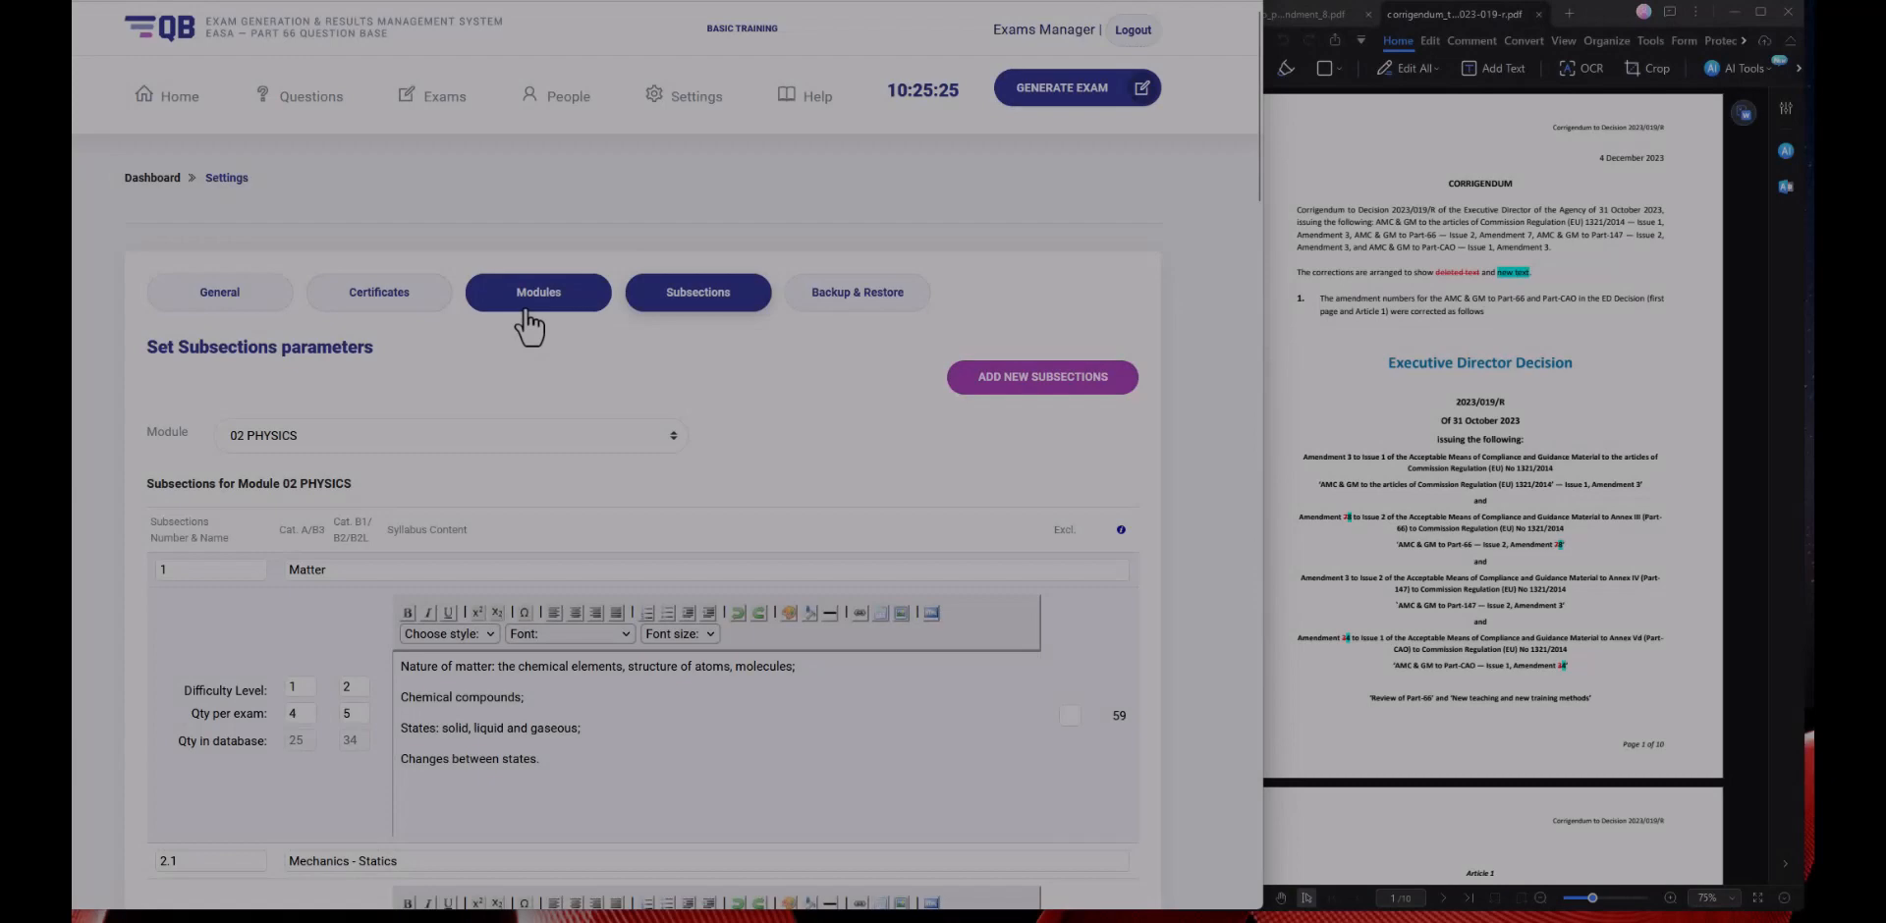
Return to the module parameters and examine the title and B1/B2/B2L licence category entry of module 03 Electrics Fundamentals.
click(528, 295)
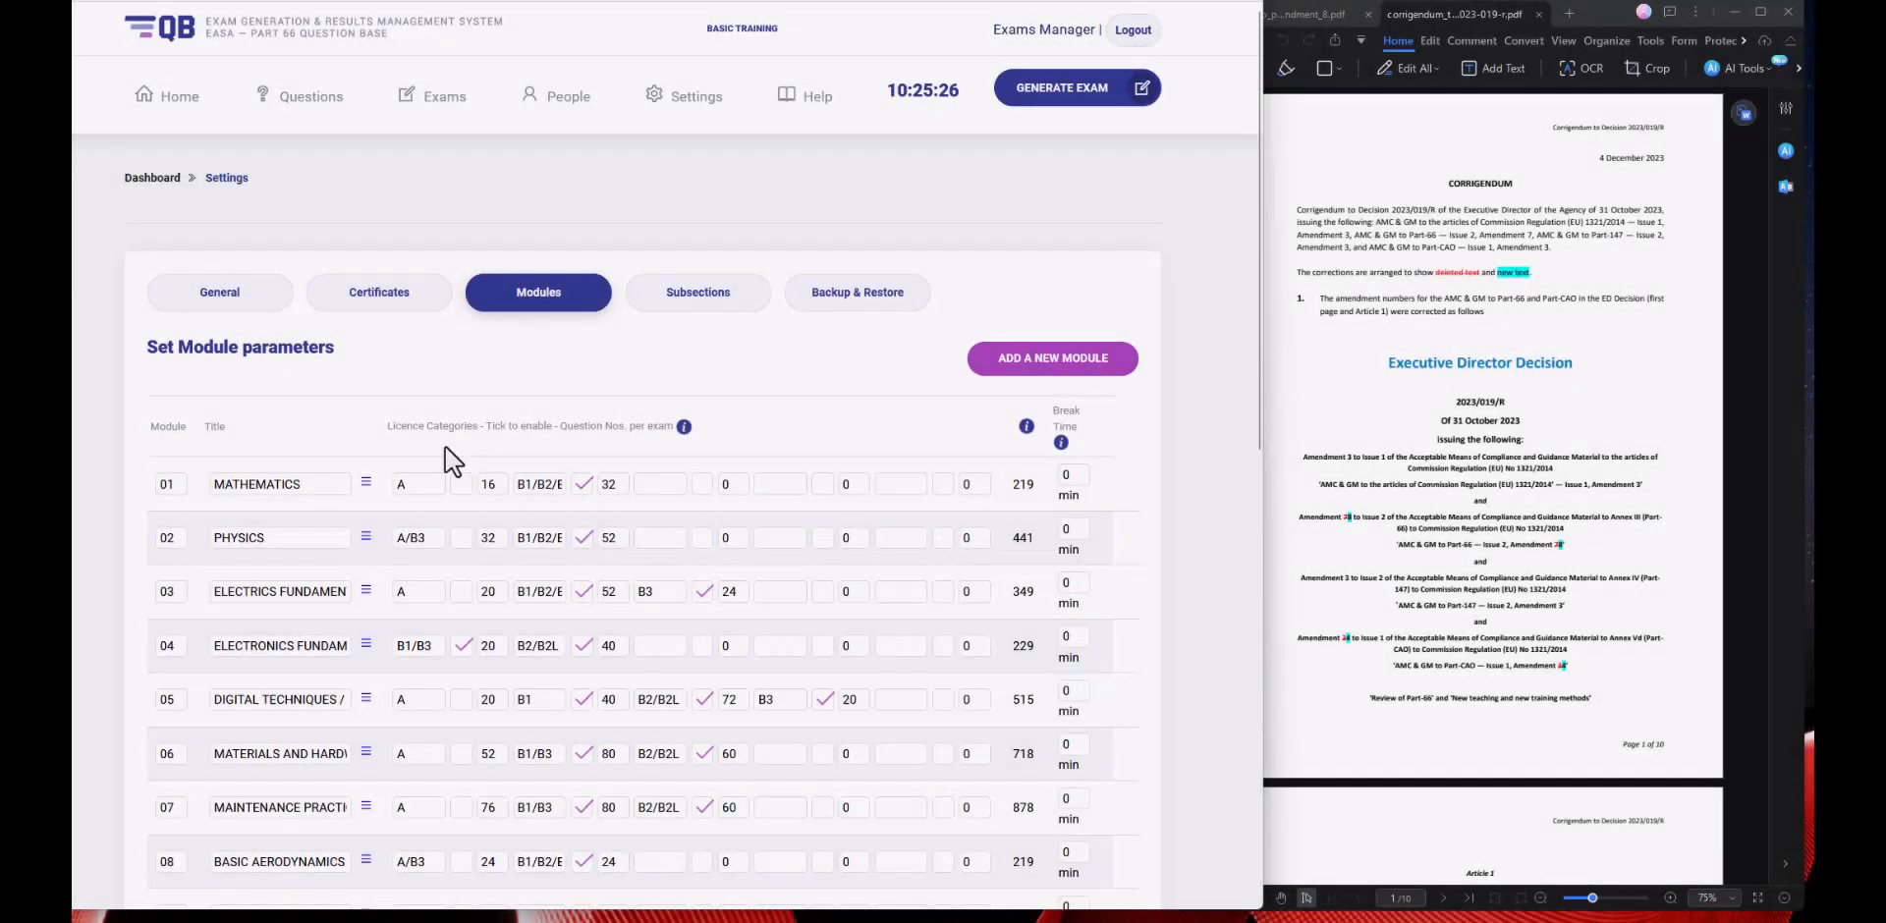
scroll(451, 451, down, 3)
drag(214, 299, 279, 305)
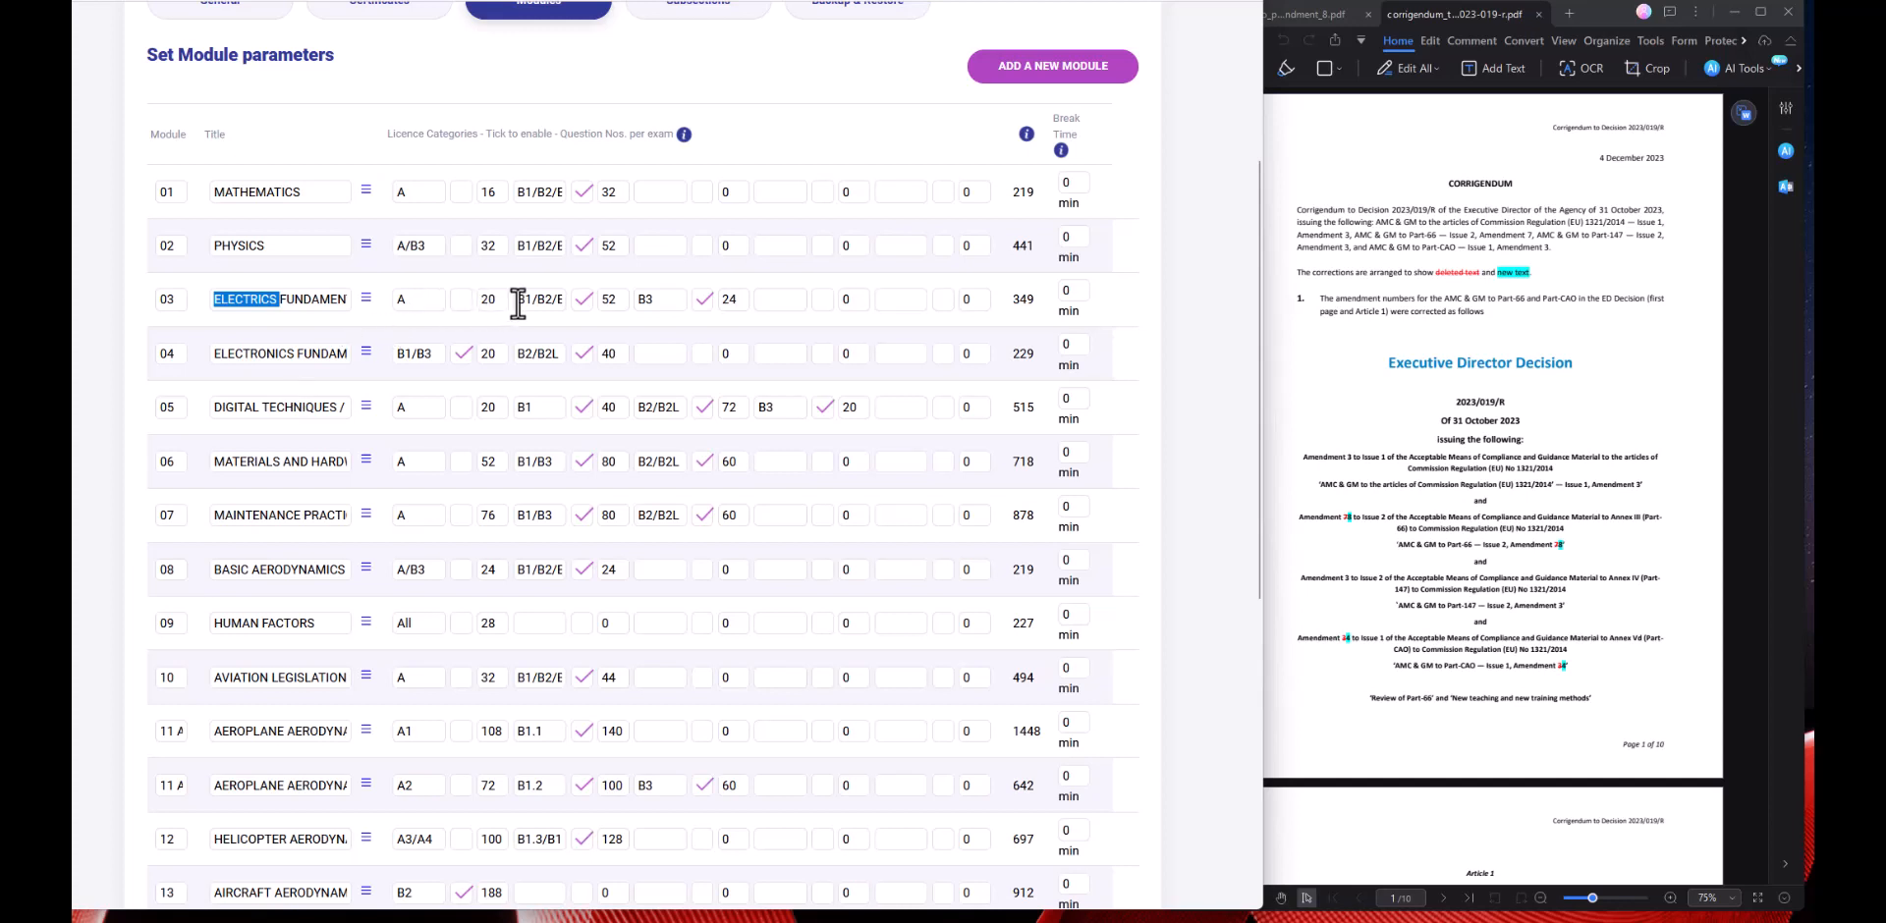
drag(518, 299, 562, 305)
click(538, 325)
Show the subsections of module 03 Electrics Fundamentals and examine the difficulty levels of subsections 01 through 04 for all licence categories.
click(367, 300)
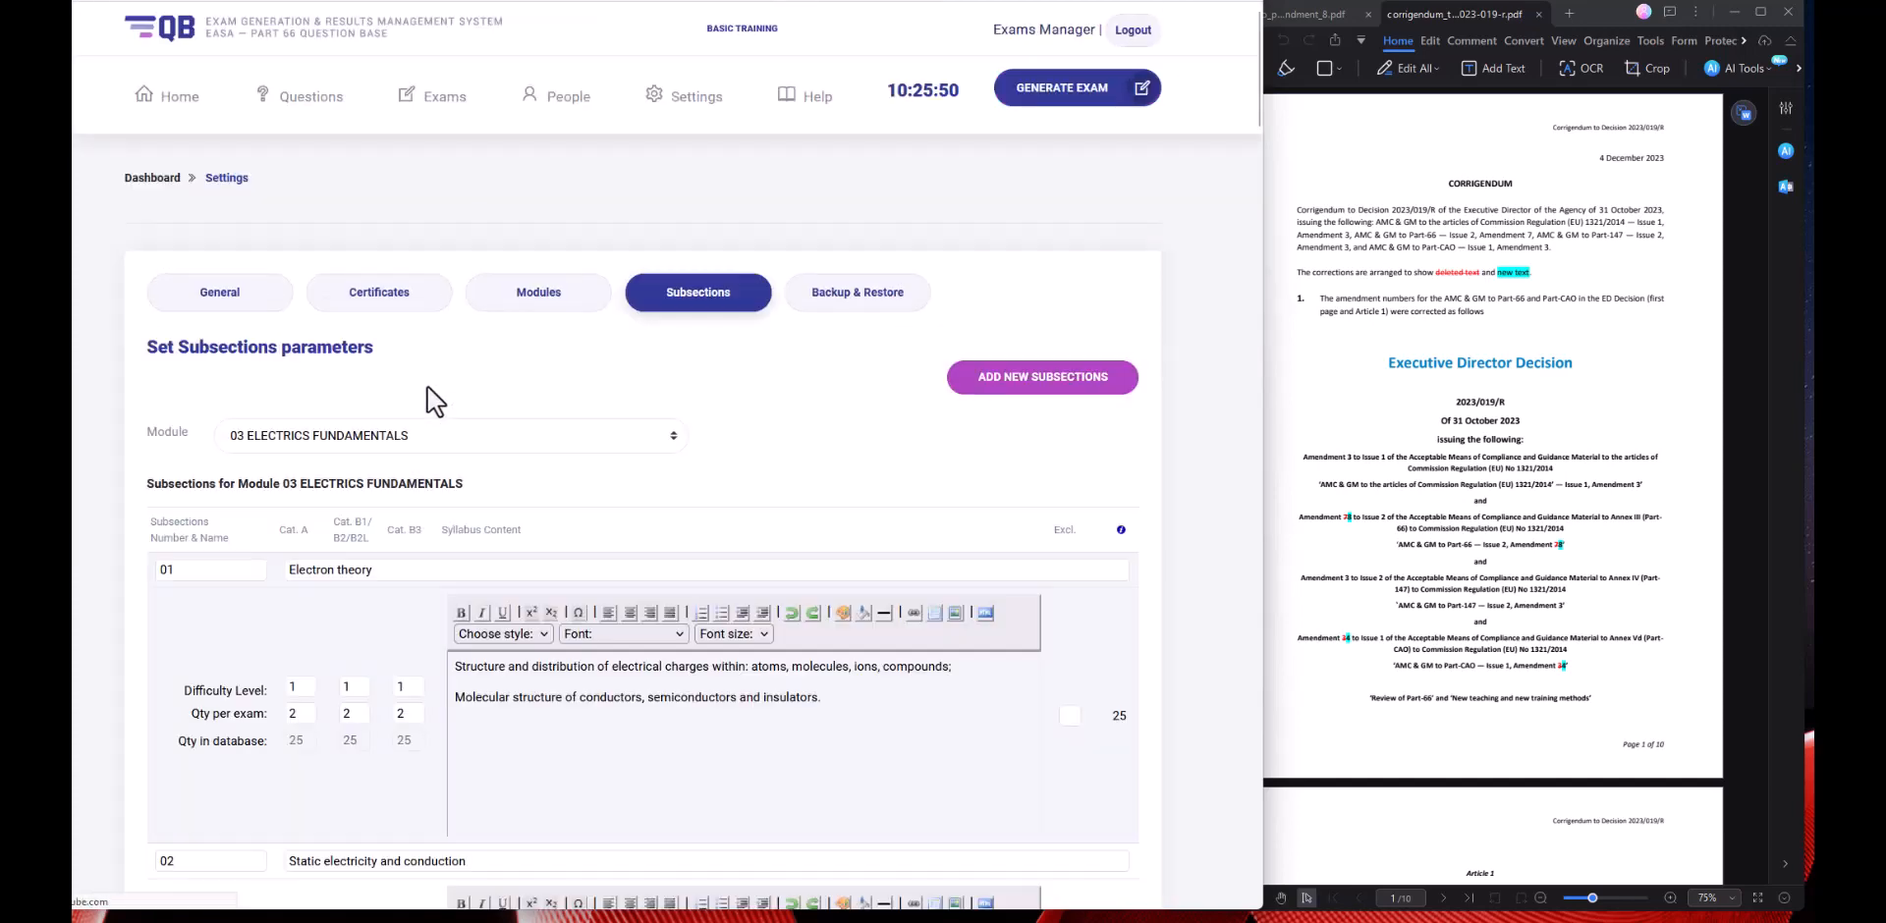
scroll(433, 399, down, 4)
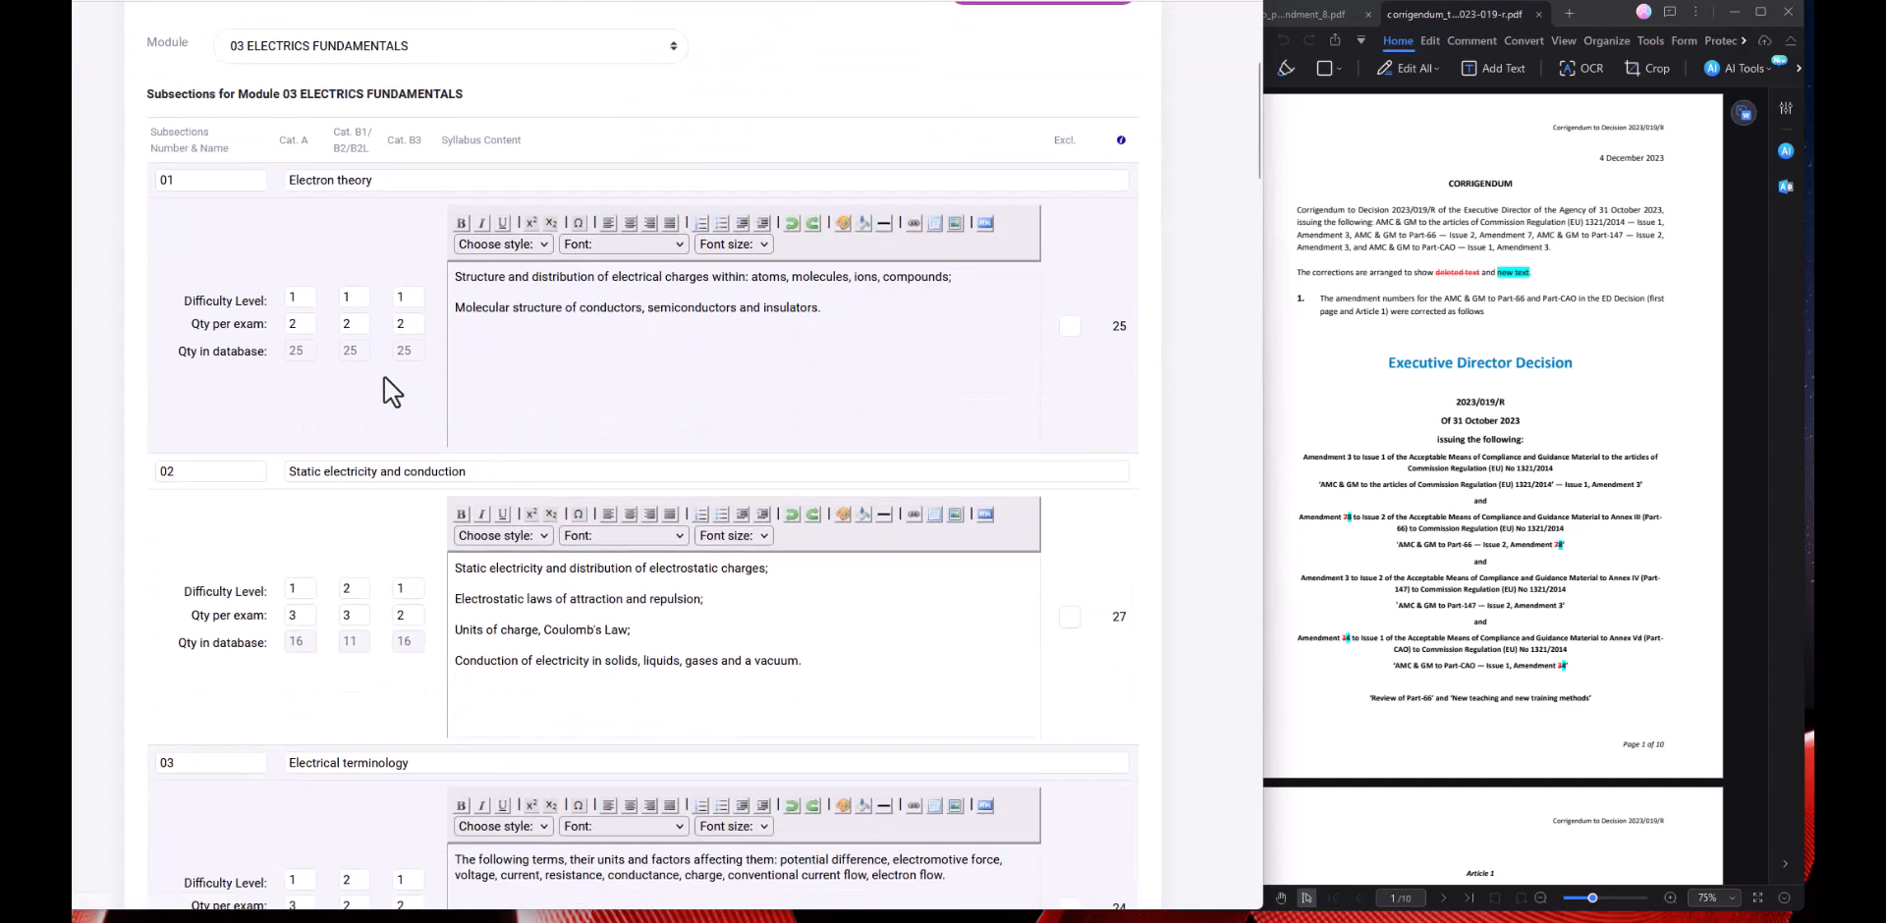
scroll(391, 388, down, 1)
scroll(391, 388, down, 2)
scroll(391, 388, down, 2)
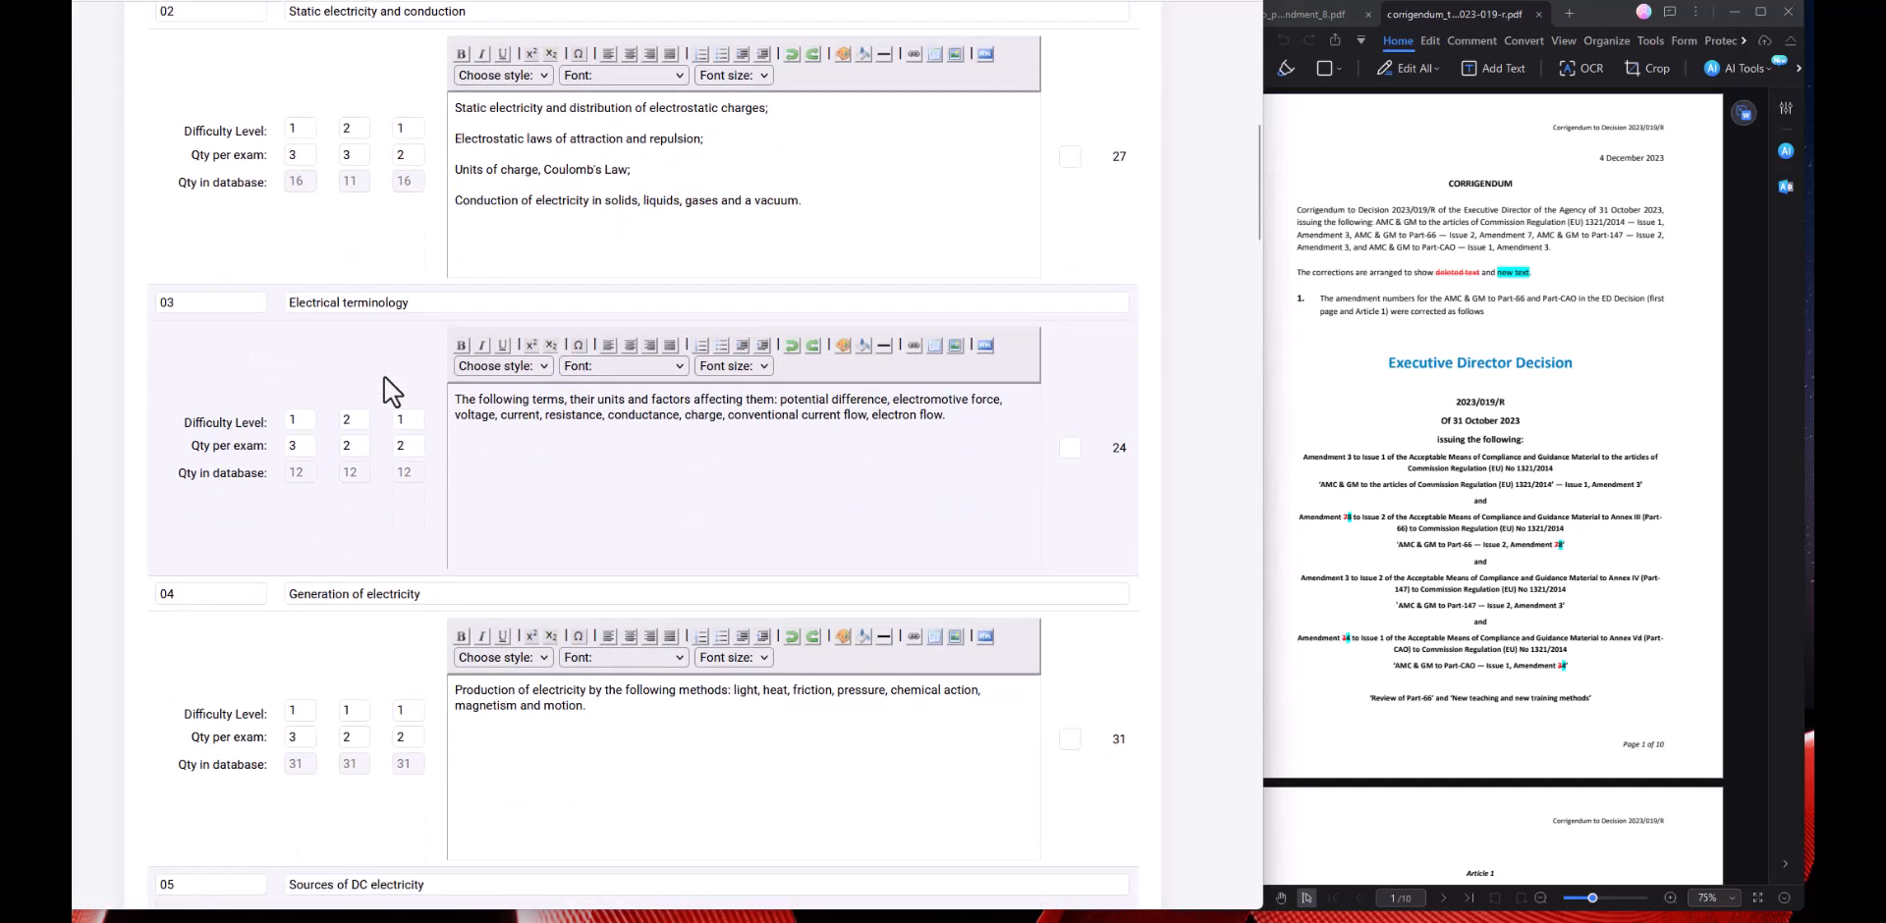
scroll(391, 388, down, 2)
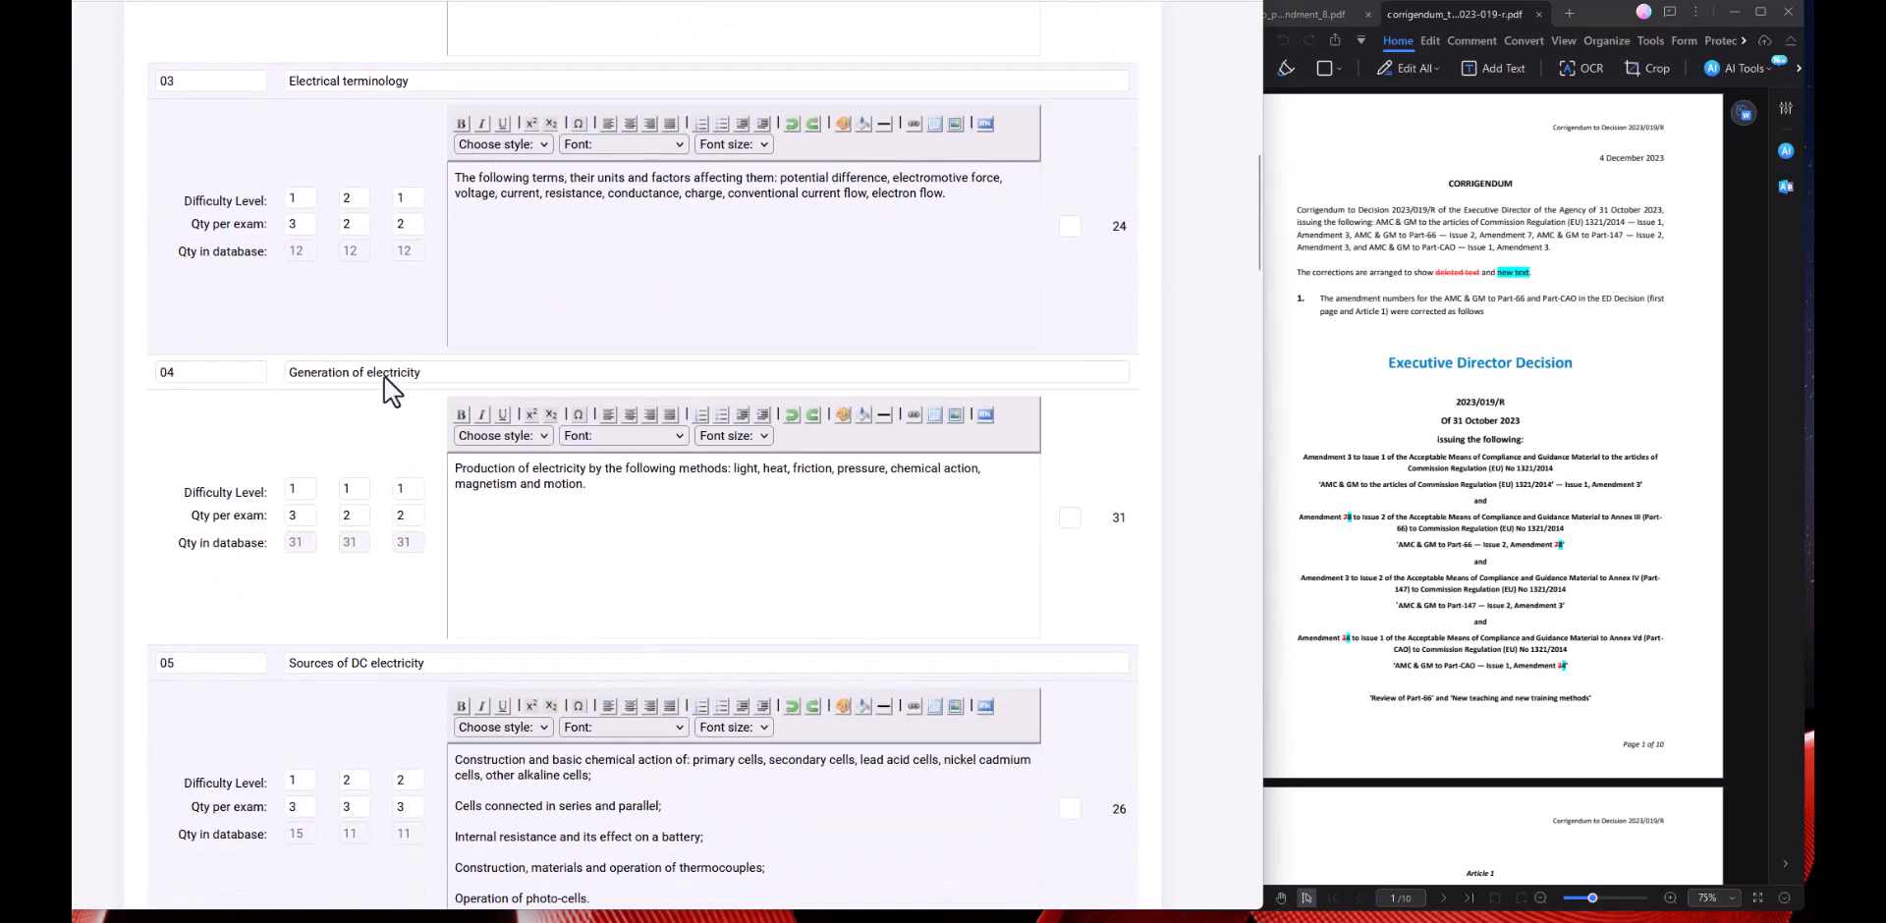
scroll(388, 379, up, 1)
scroll(363, 334, down, 5)
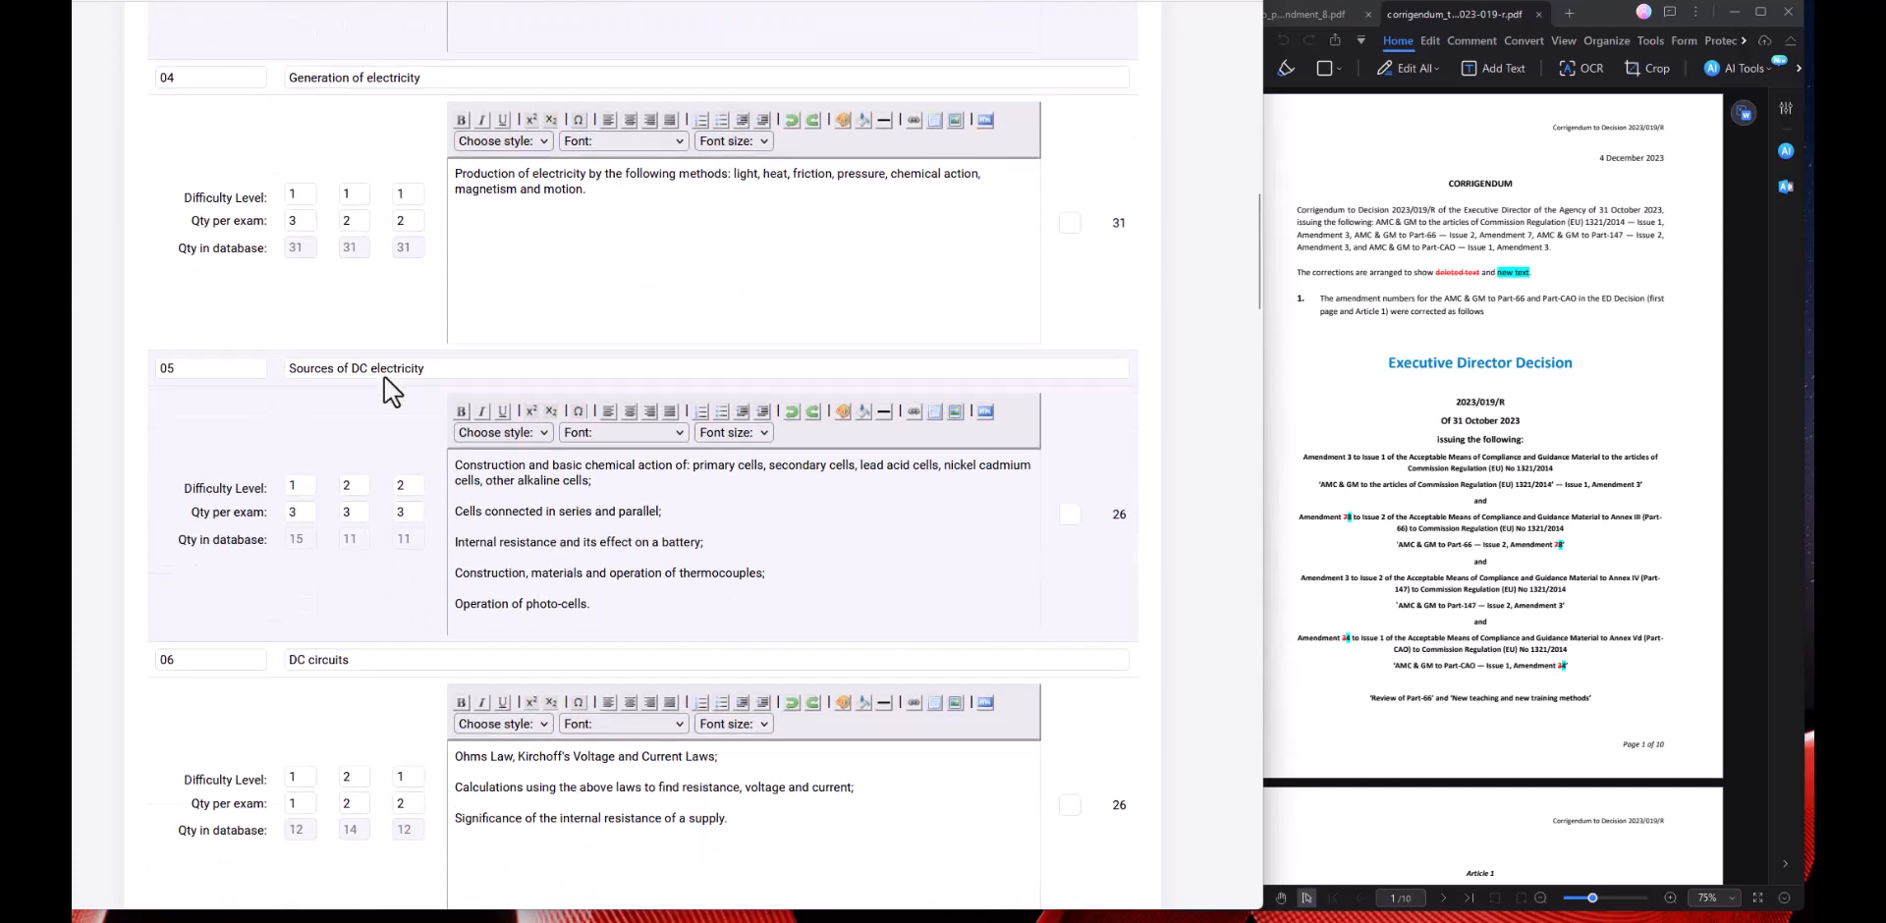
Highlight the Sources of DC electricity title and examine the difficulty levels of subsections 05 and 06.
drag(287, 275, 426, 278)
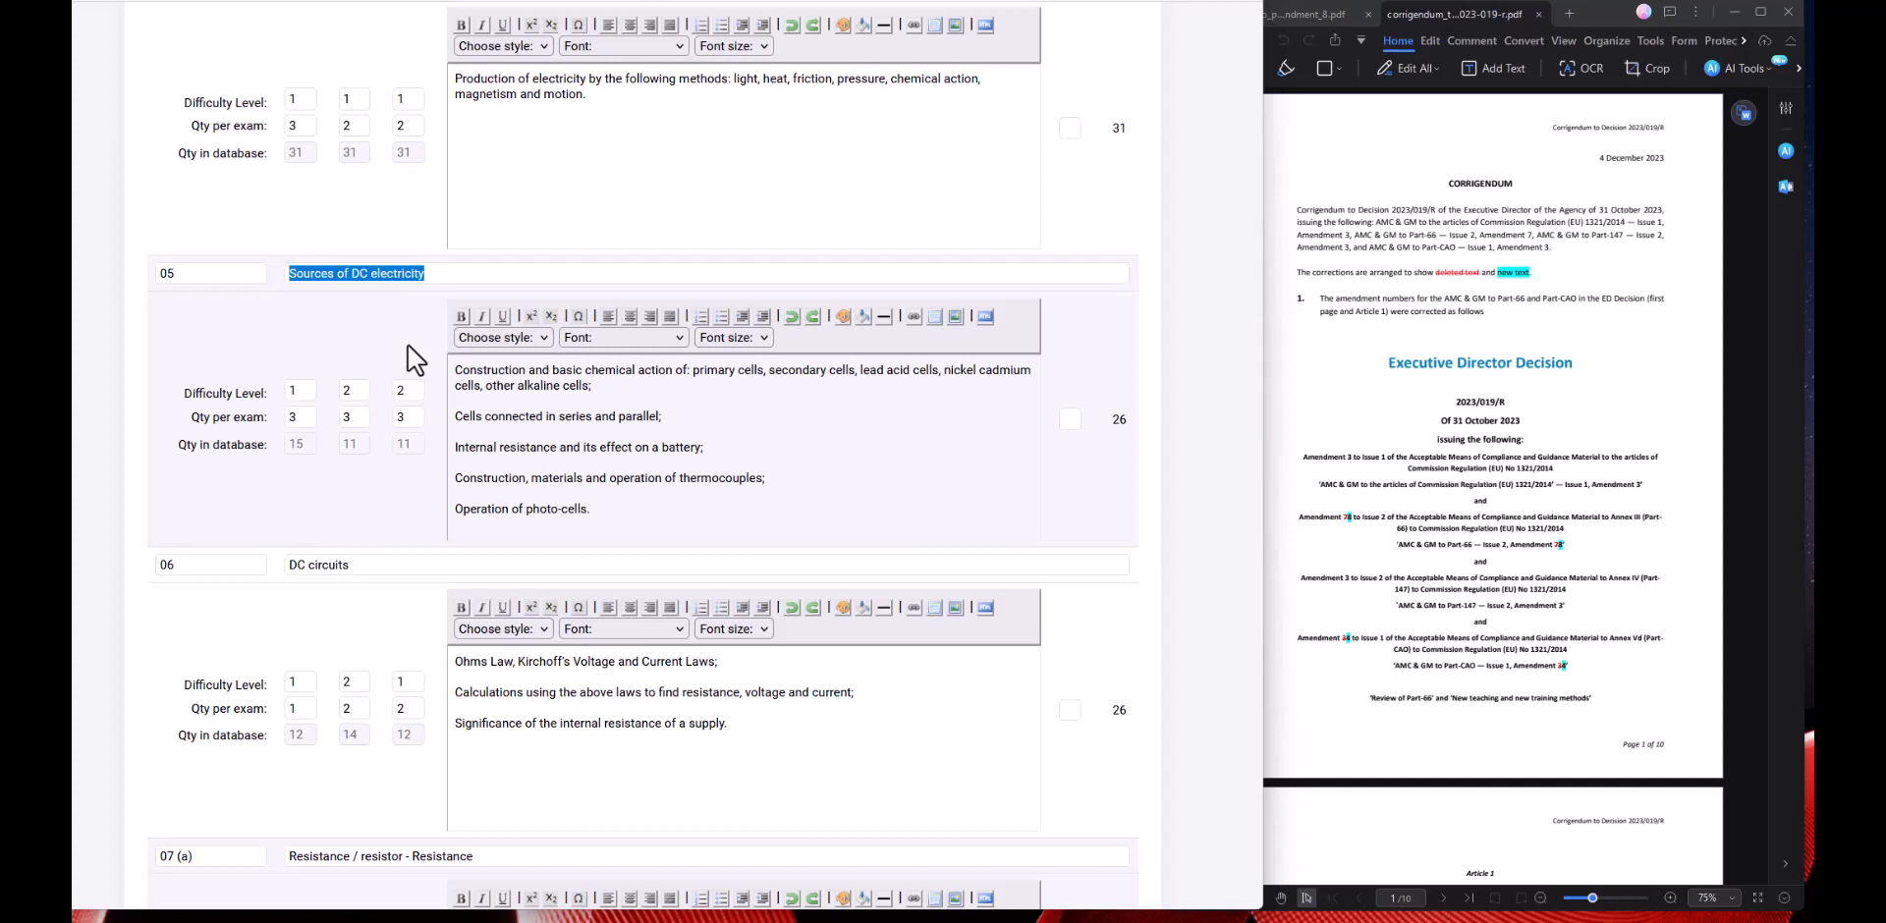
scroll(409, 346, down, 1)
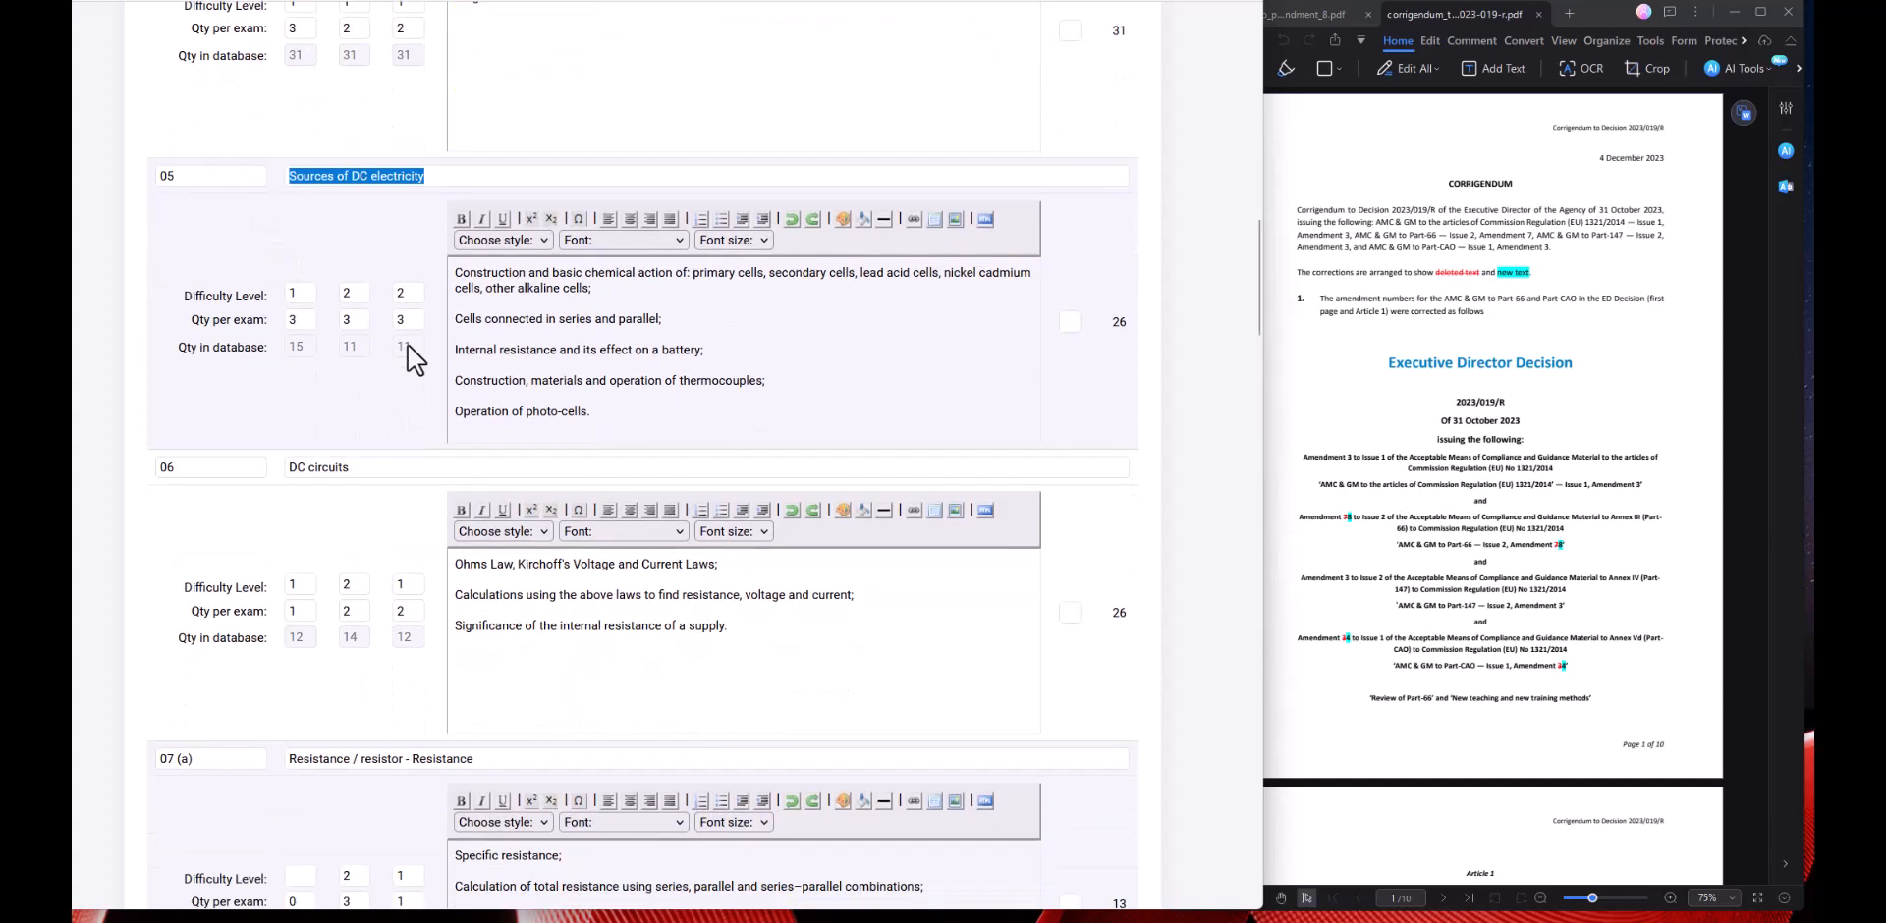
scroll(409, 344, down, 7)
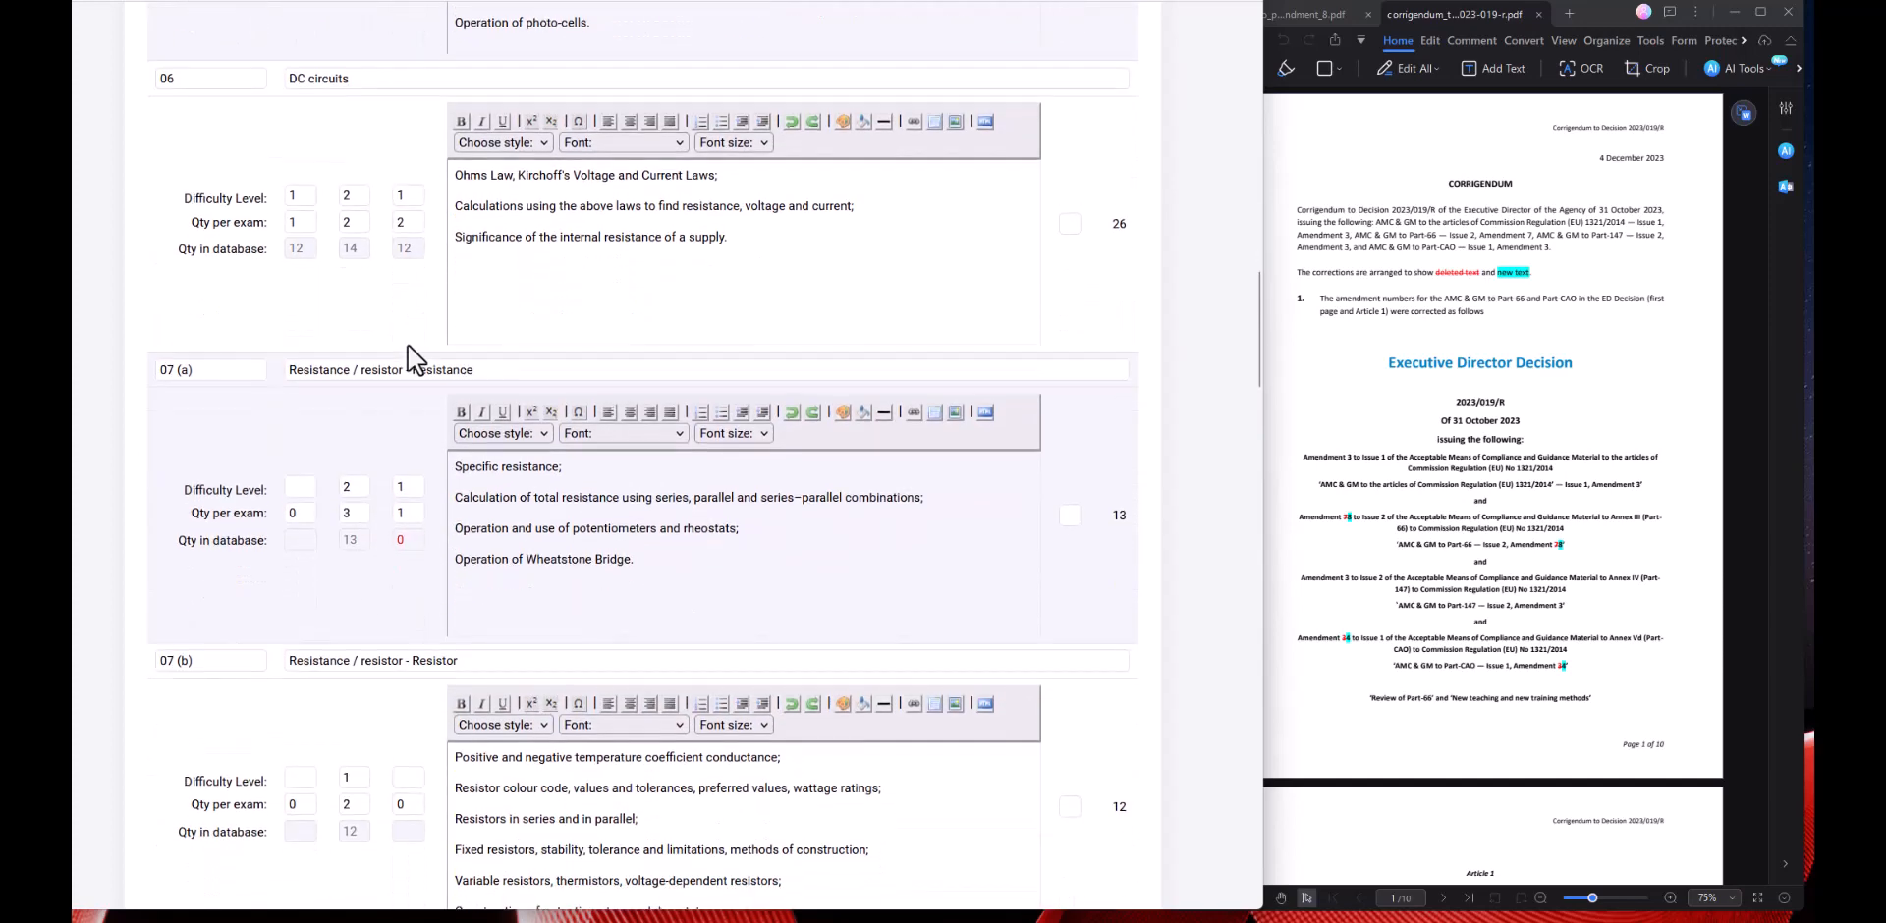
Highlight the resistor colour code and series/parallel syllabus lines and examine the B1/B2/B2L difficulty levels of subsections 07 (a) and 07 (b).
drag(455, 495, 638, 539)
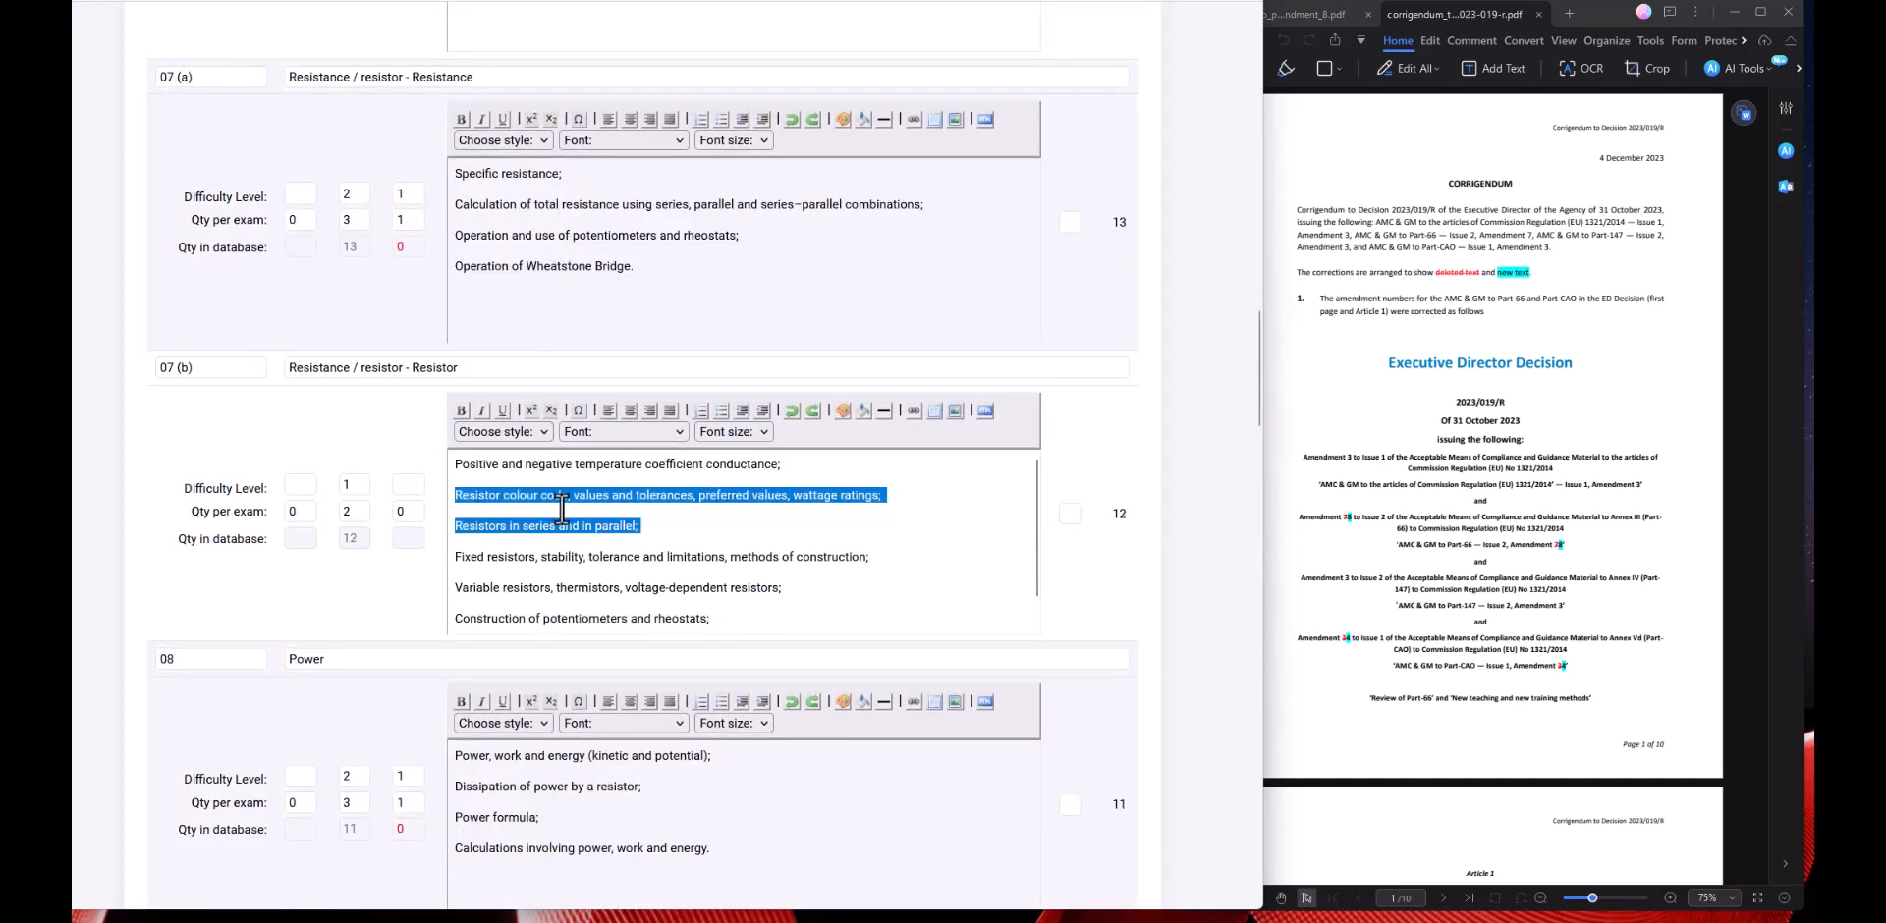
double_click(345, 194)
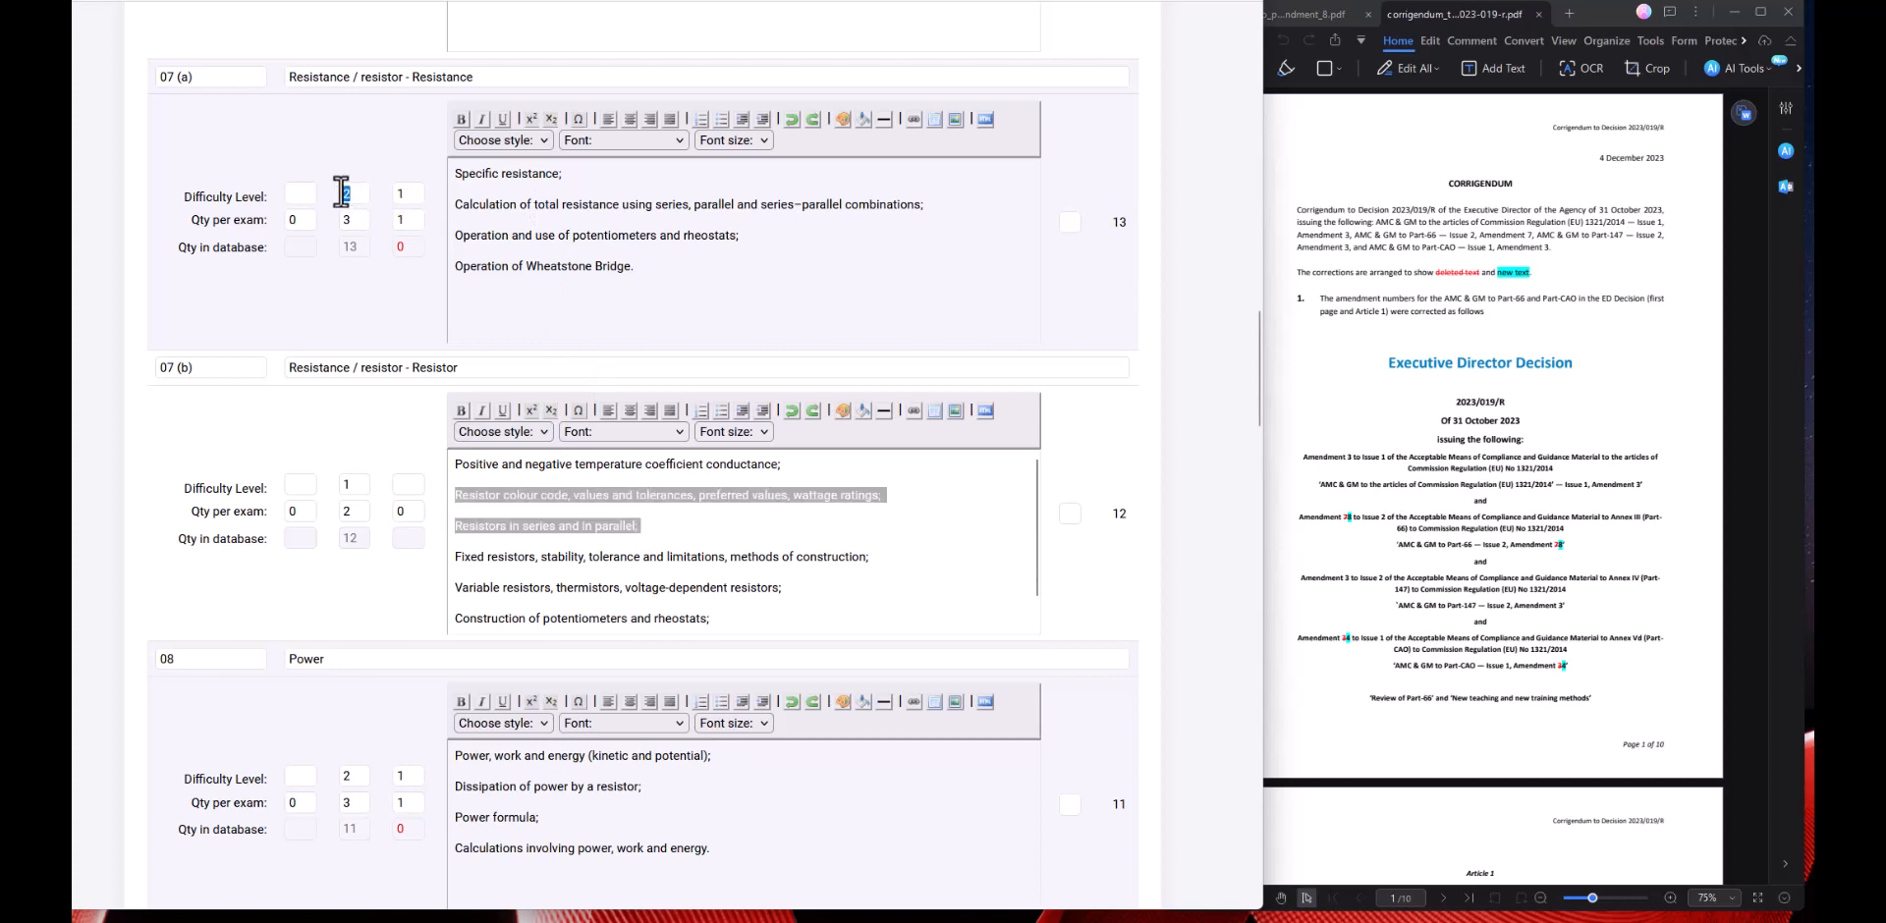
double_click(348, 484)
scroll(308, 470, down, 1)
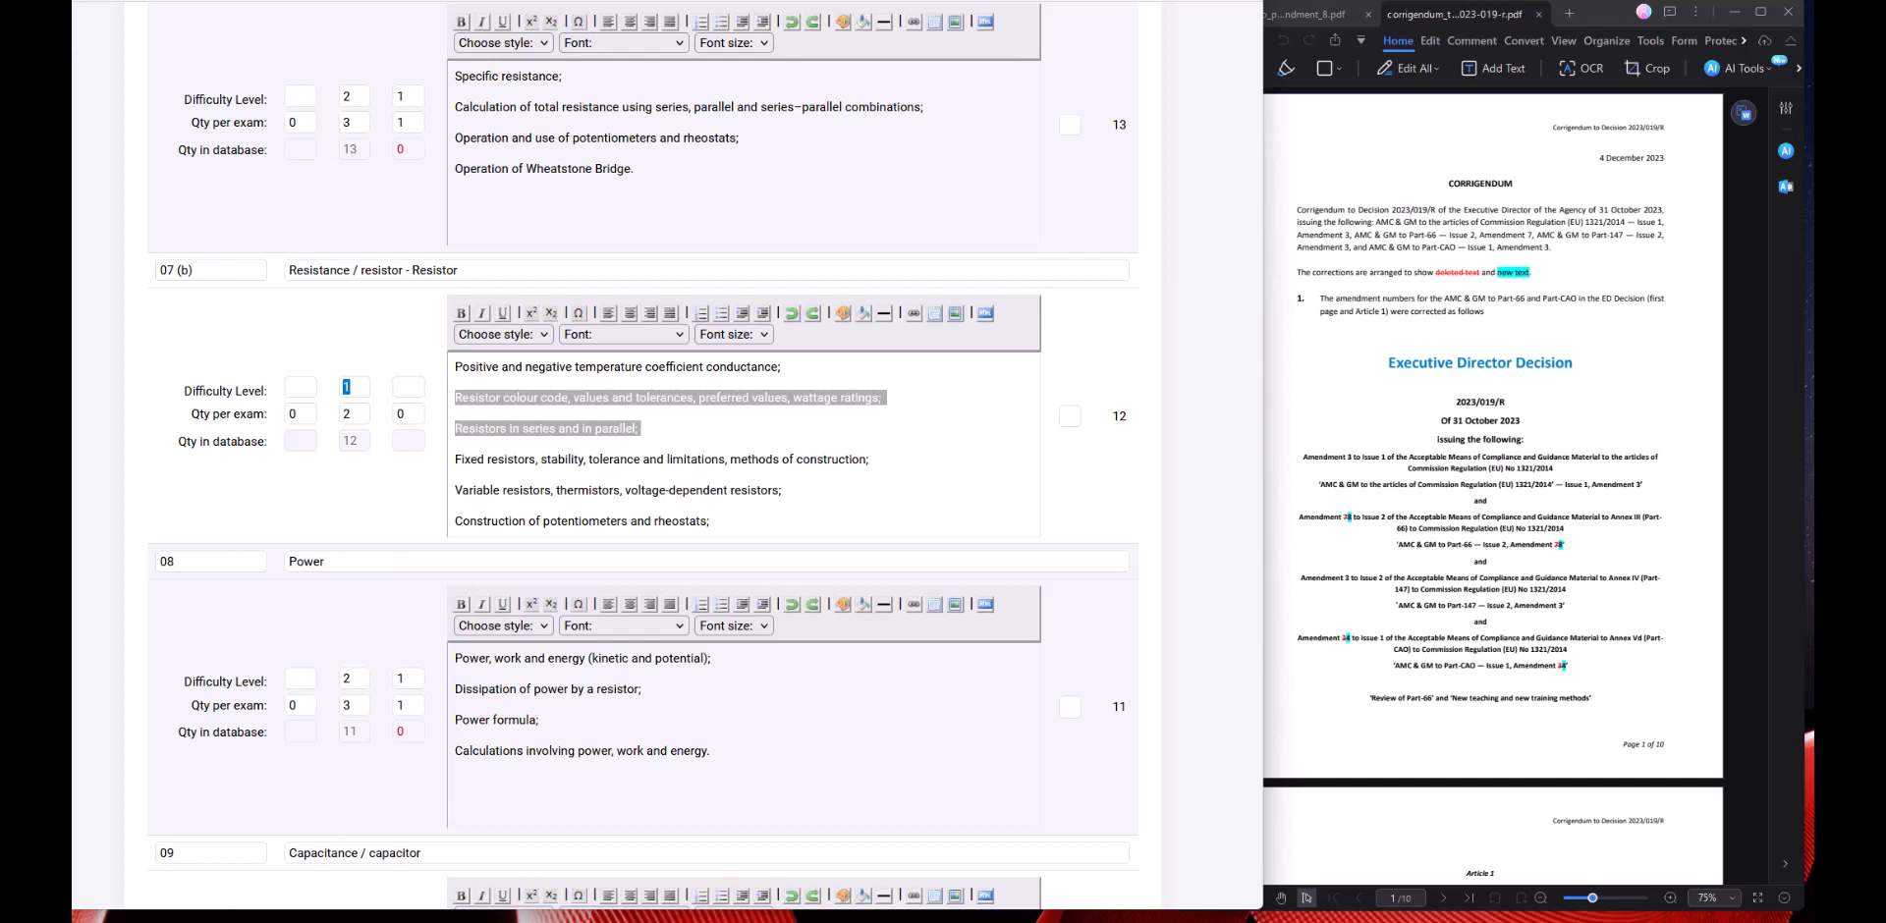
Highlight the Cat. A column heading of Electrics Fundamentals and examine the category A difficulty levels down to DC circuits.
scroll(293, 427, up, 5)
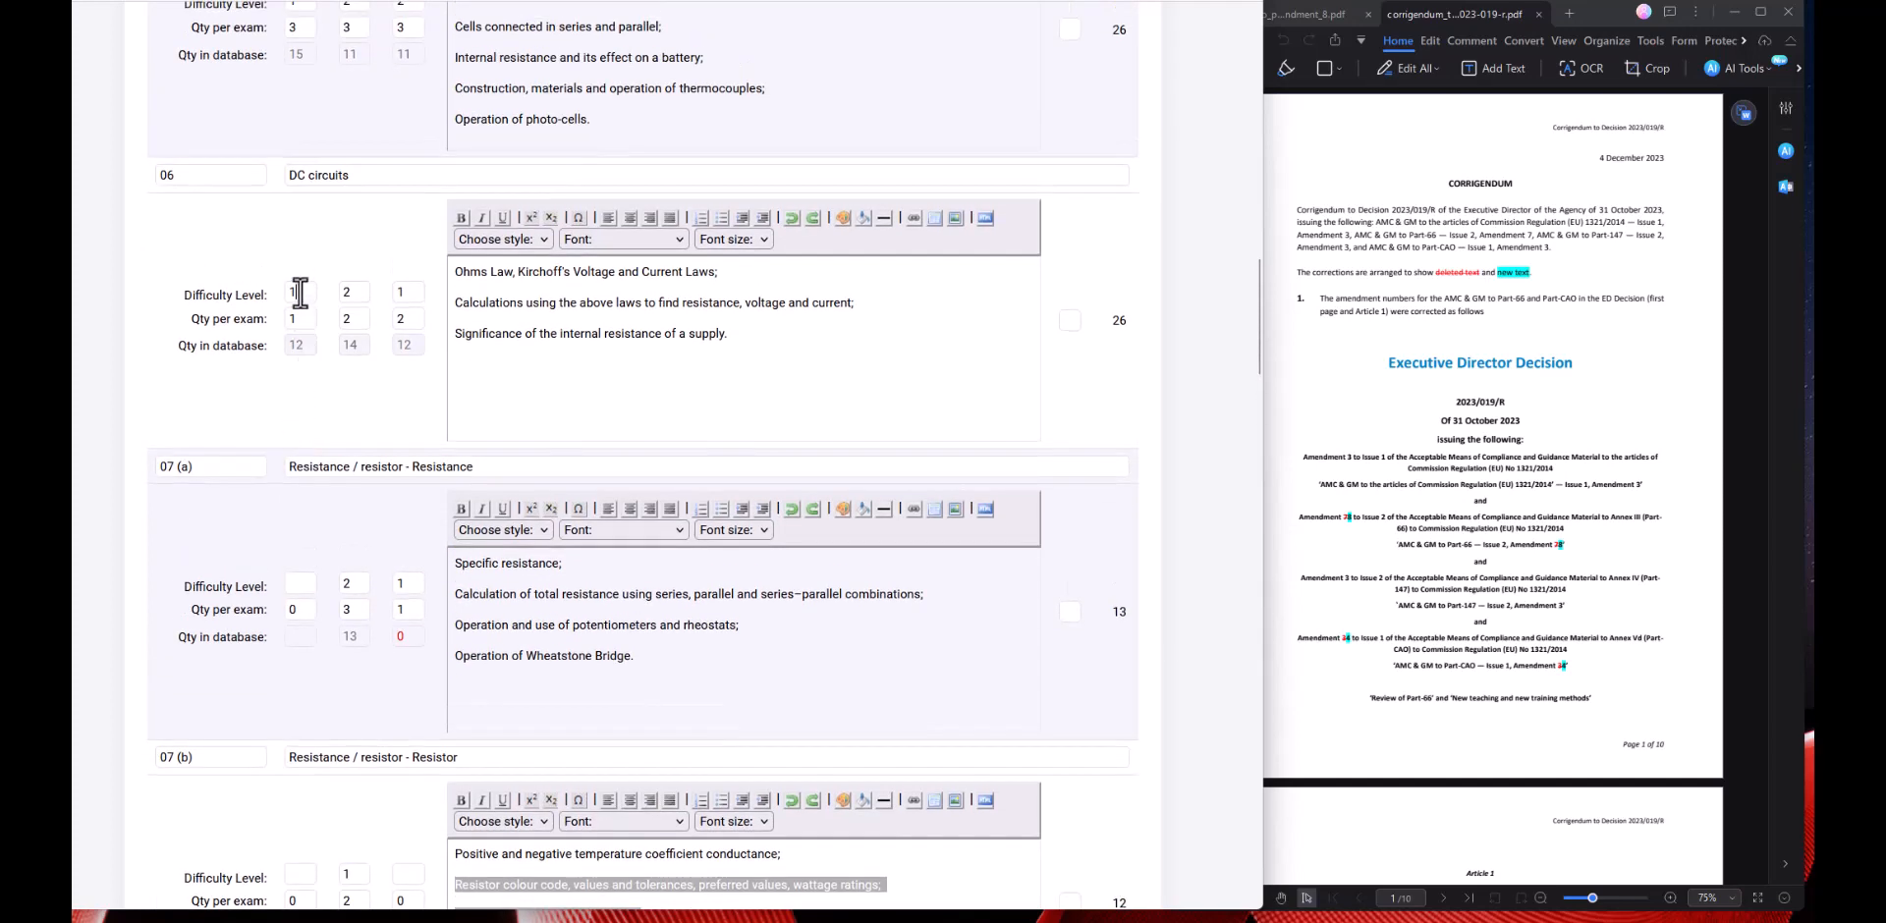
scroll(301, 293, up, 20)
scroll(300, 291, down, 2)
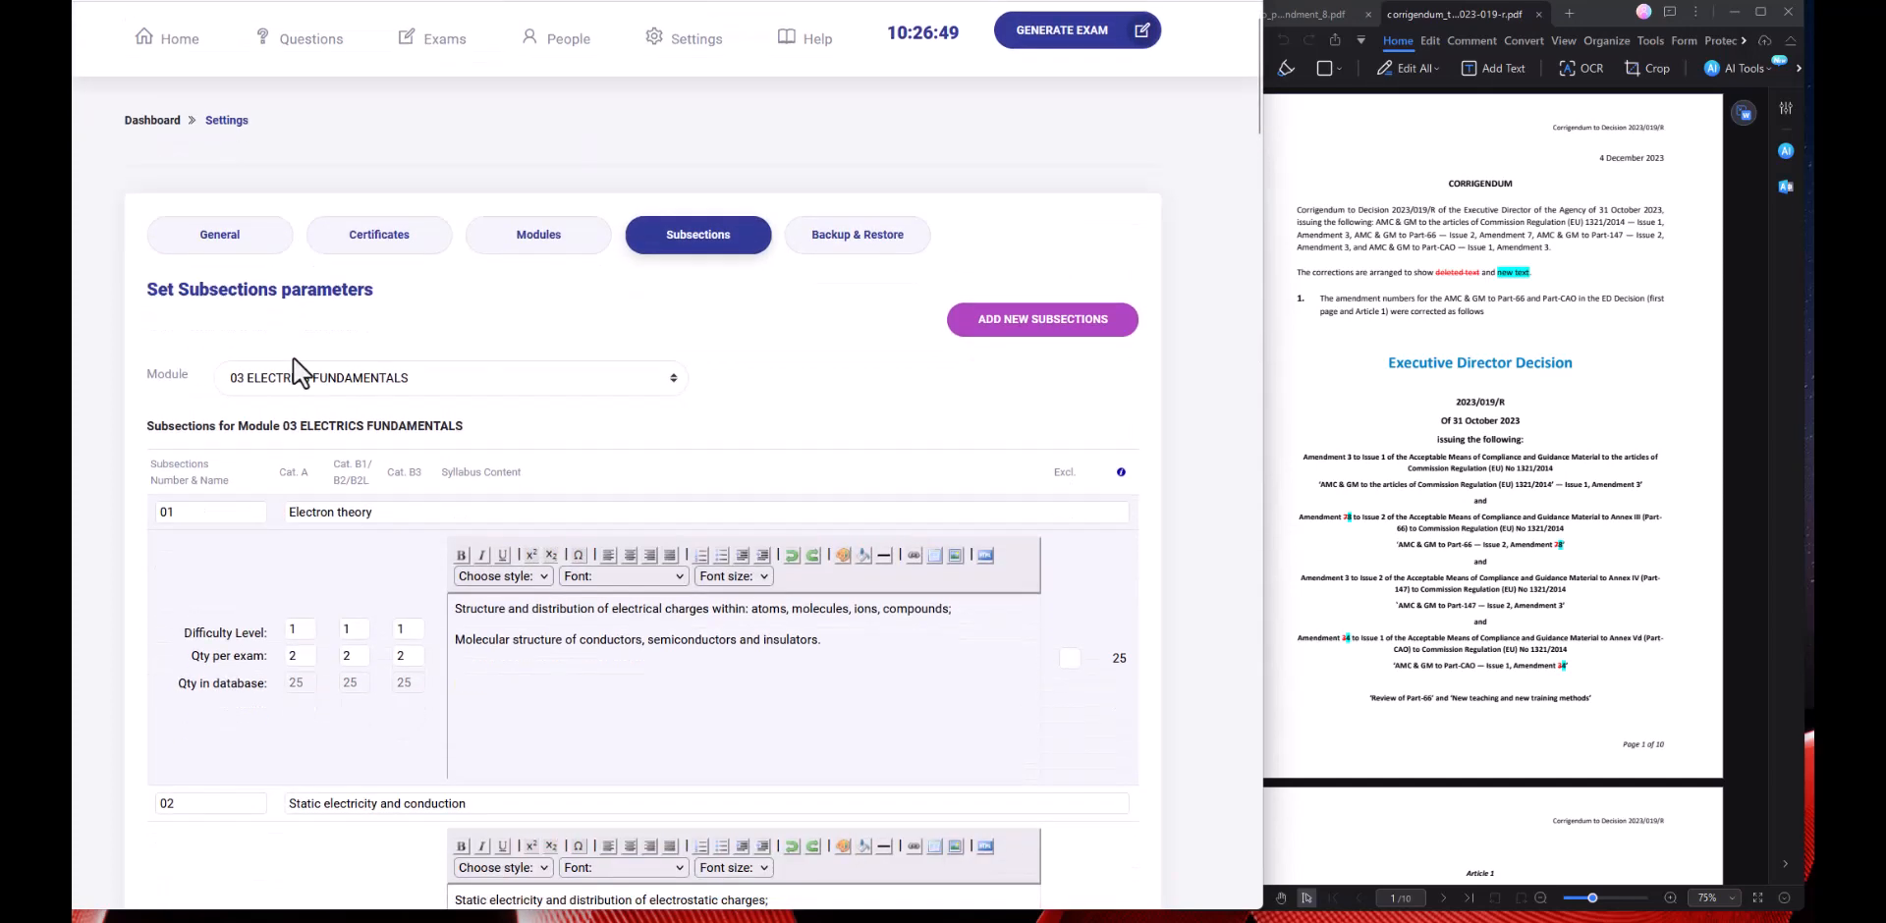
drag(308, 330, 285, 348)
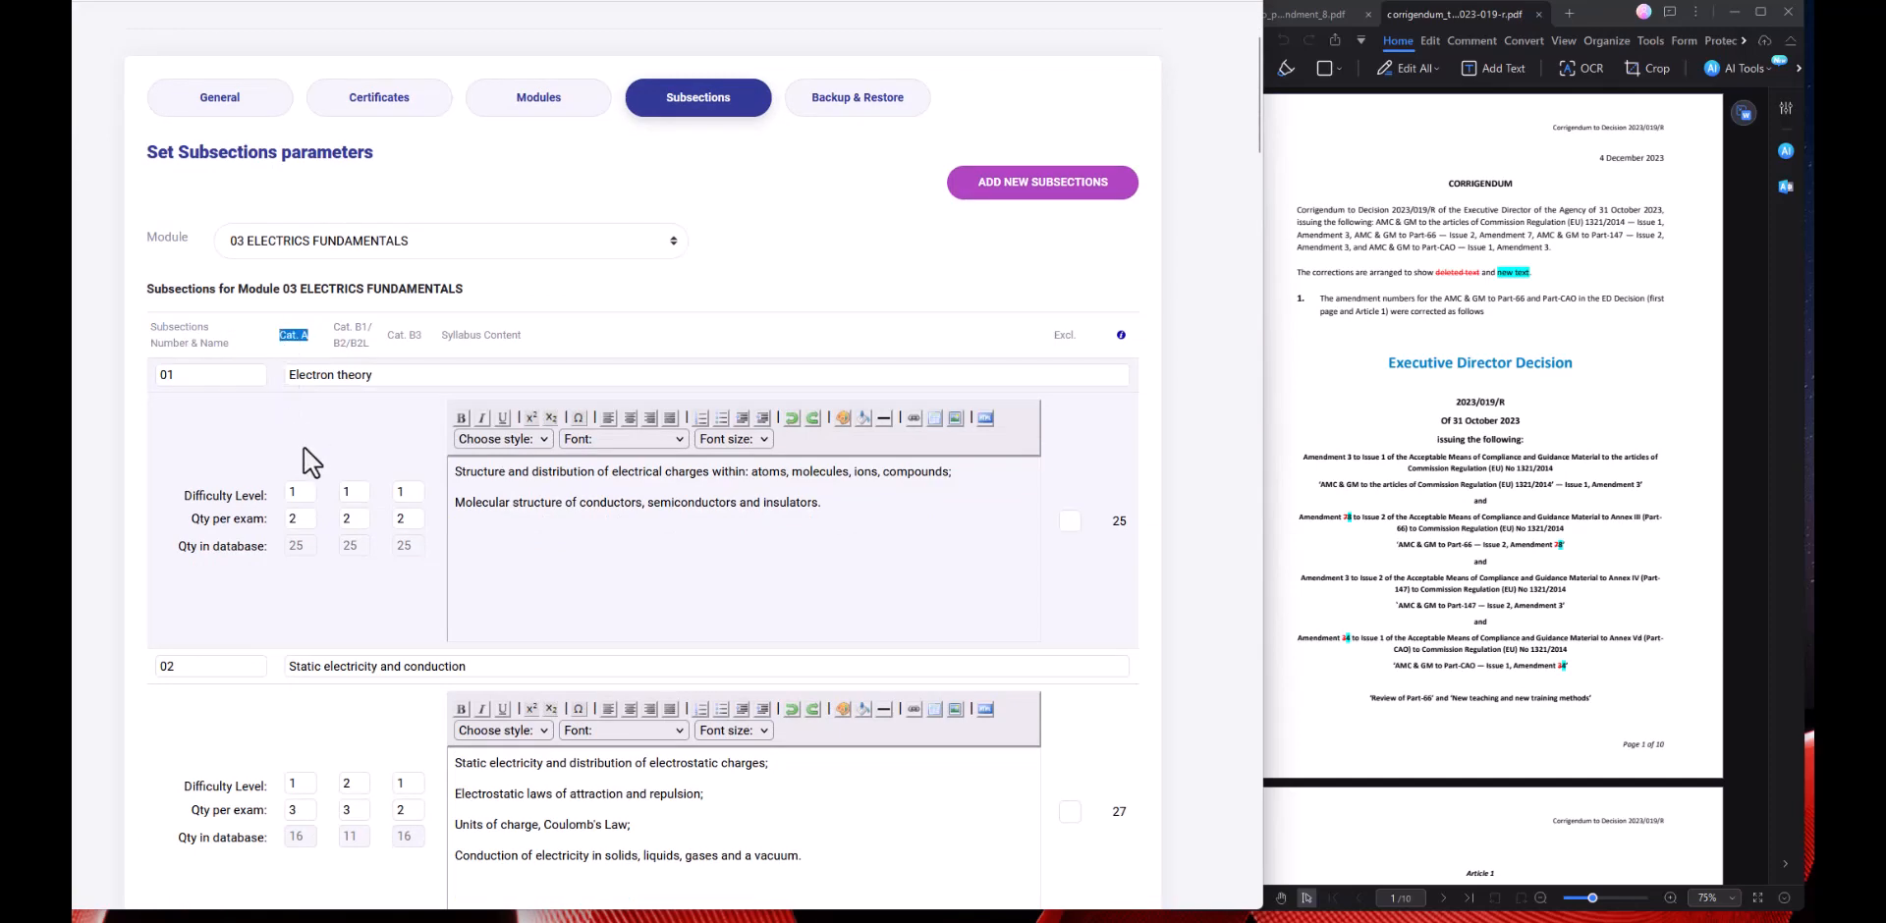
scroll(303, 451, down, 12)
scroll(303, 451, down, 5)
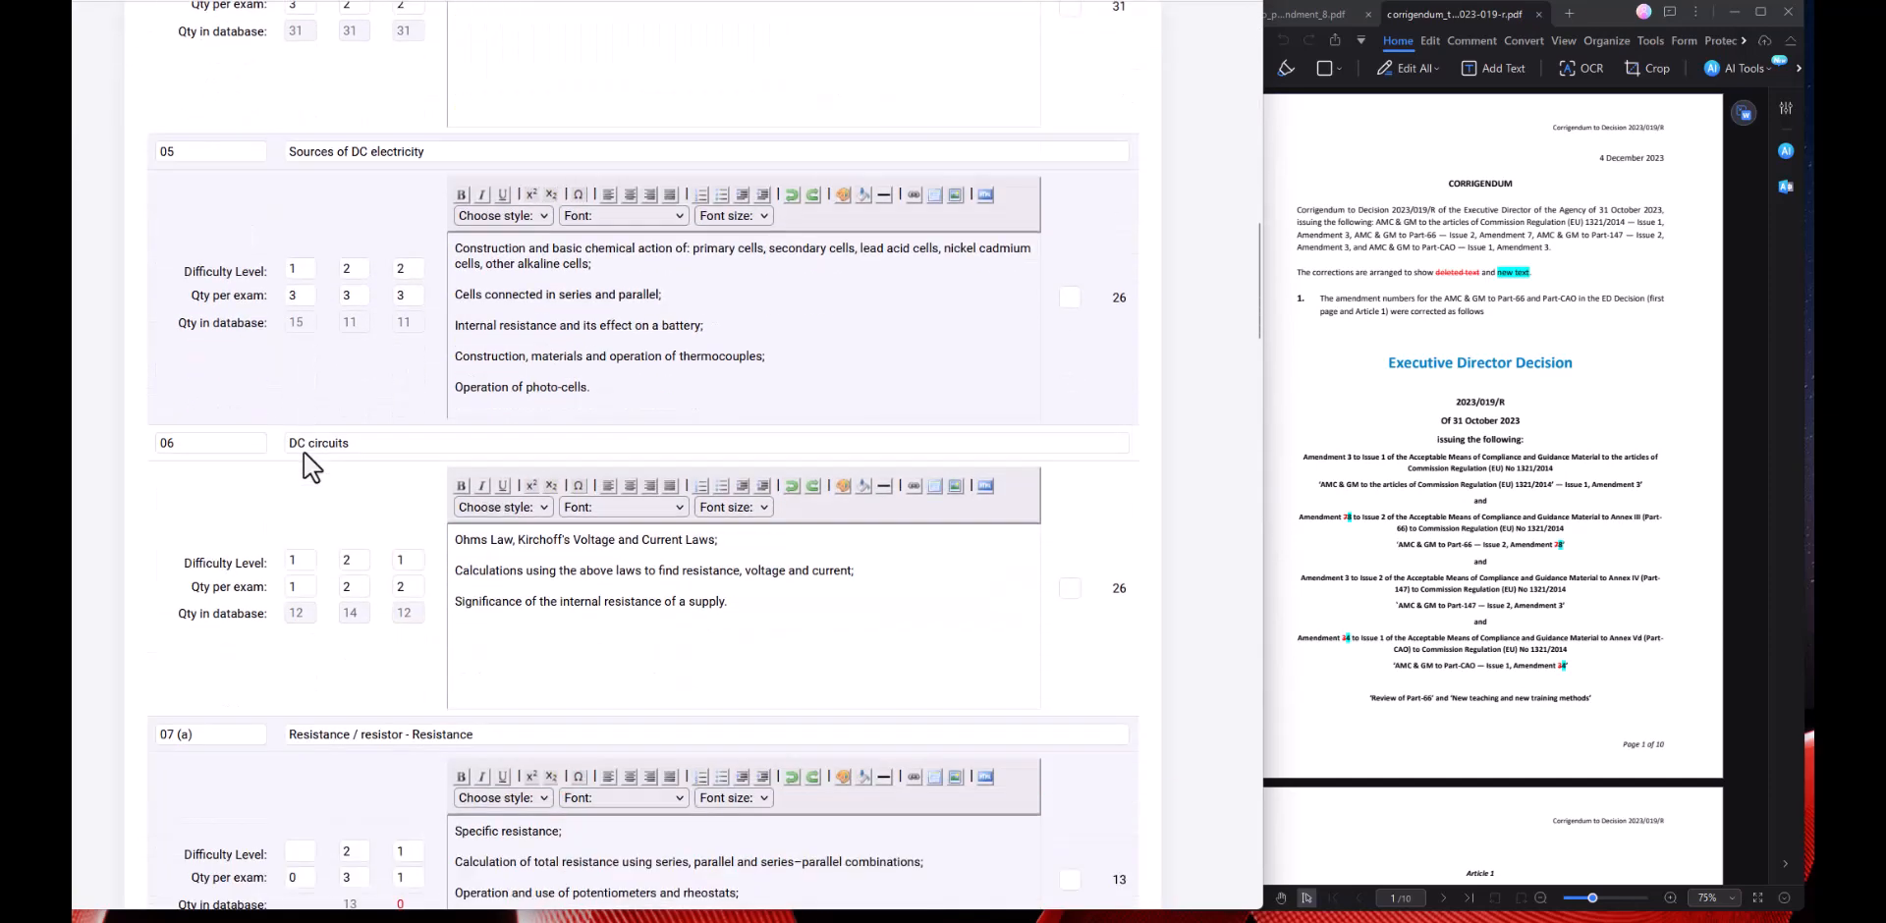
double_click(296, 292)
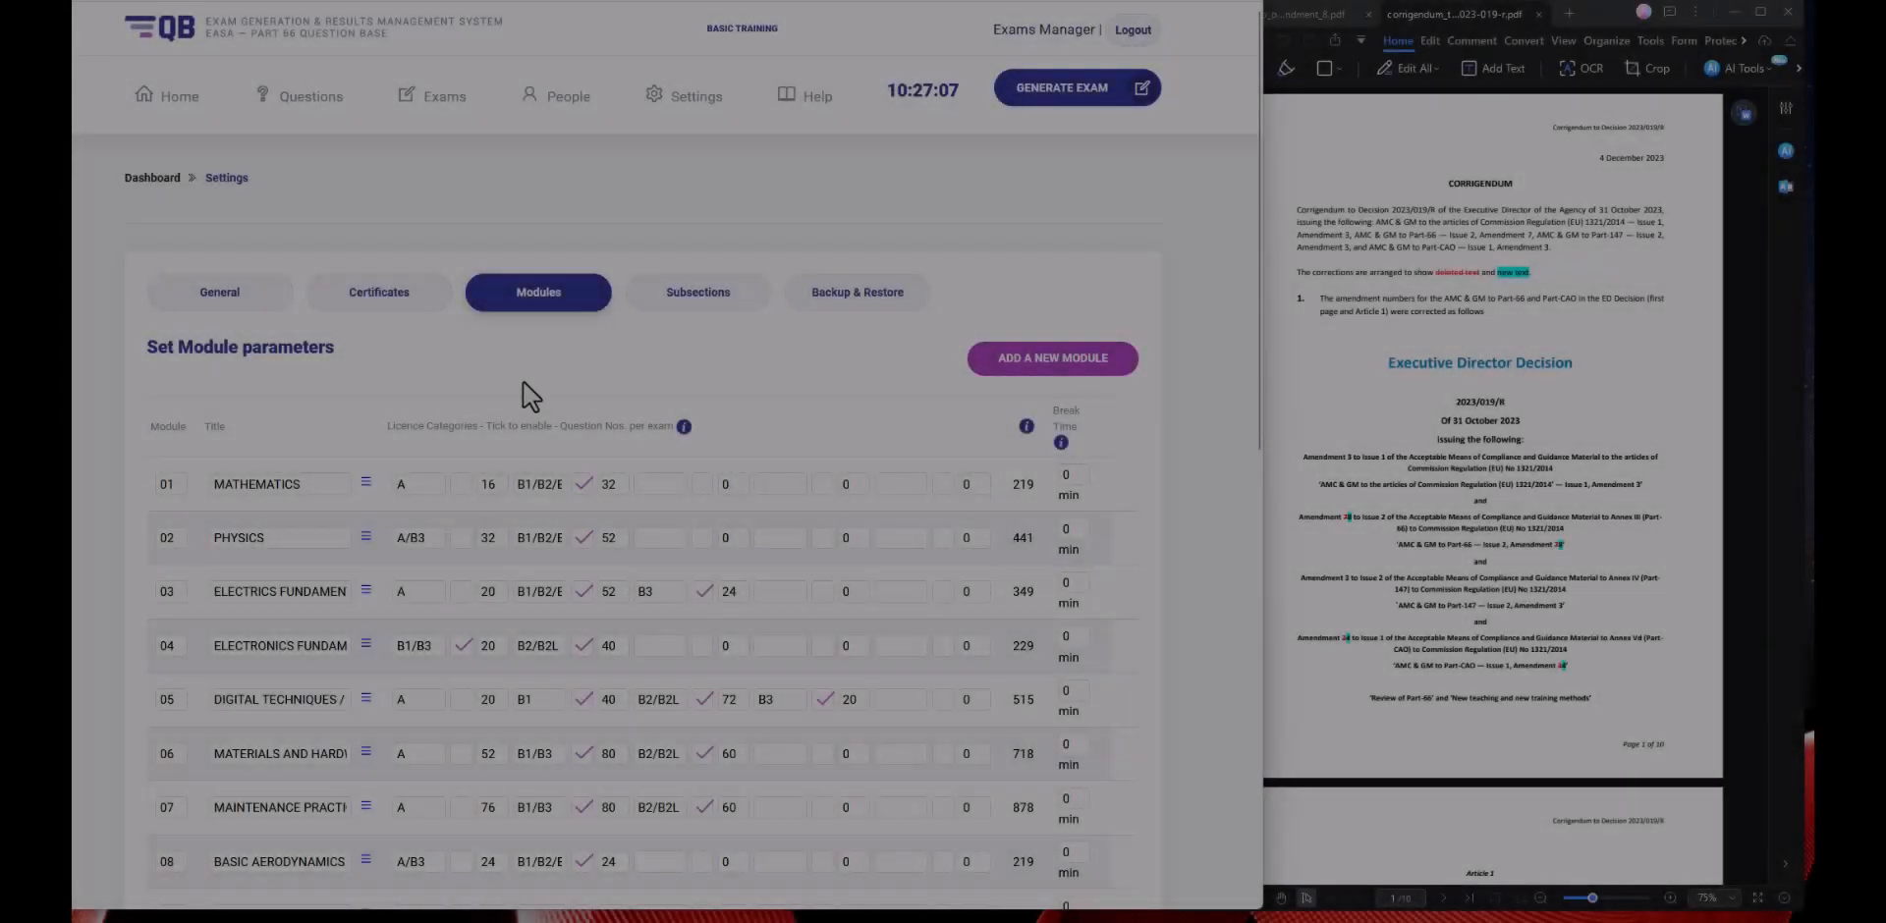
Examine the module 04 Electronics Fundamentals entry in the module parameters and show its subsections.
scroll(526, 392, down, 4)
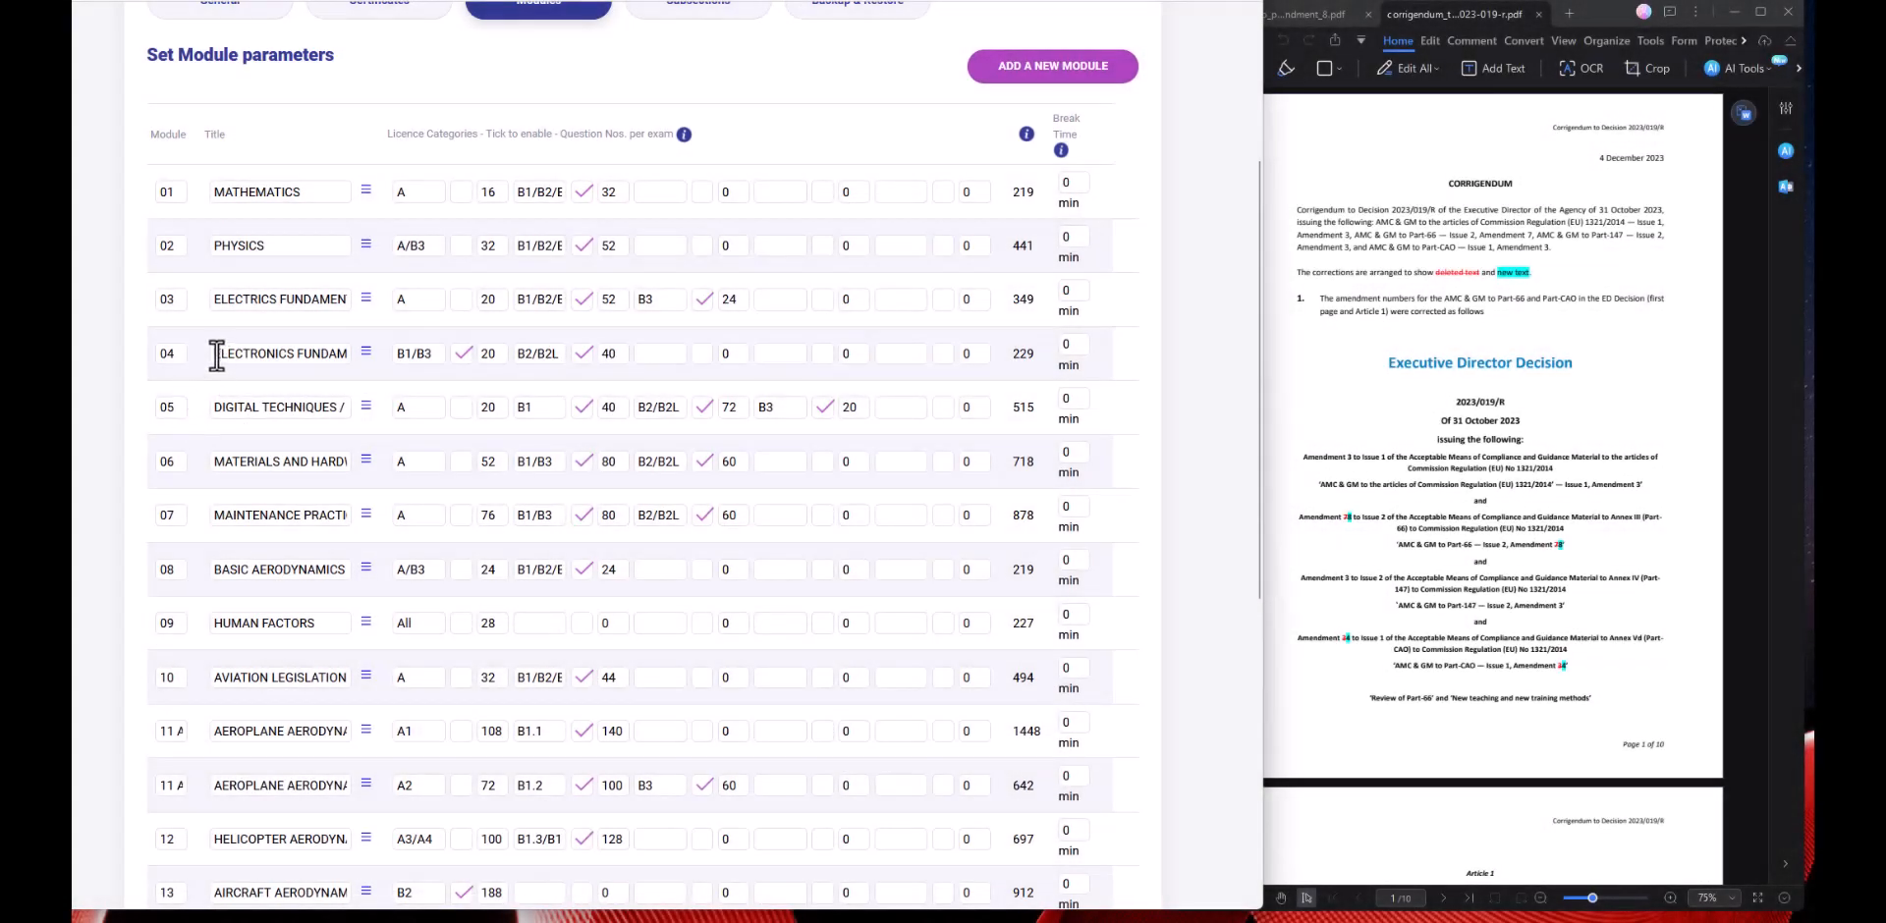
drag(211, 359, 537, 336)
click(366, 353)
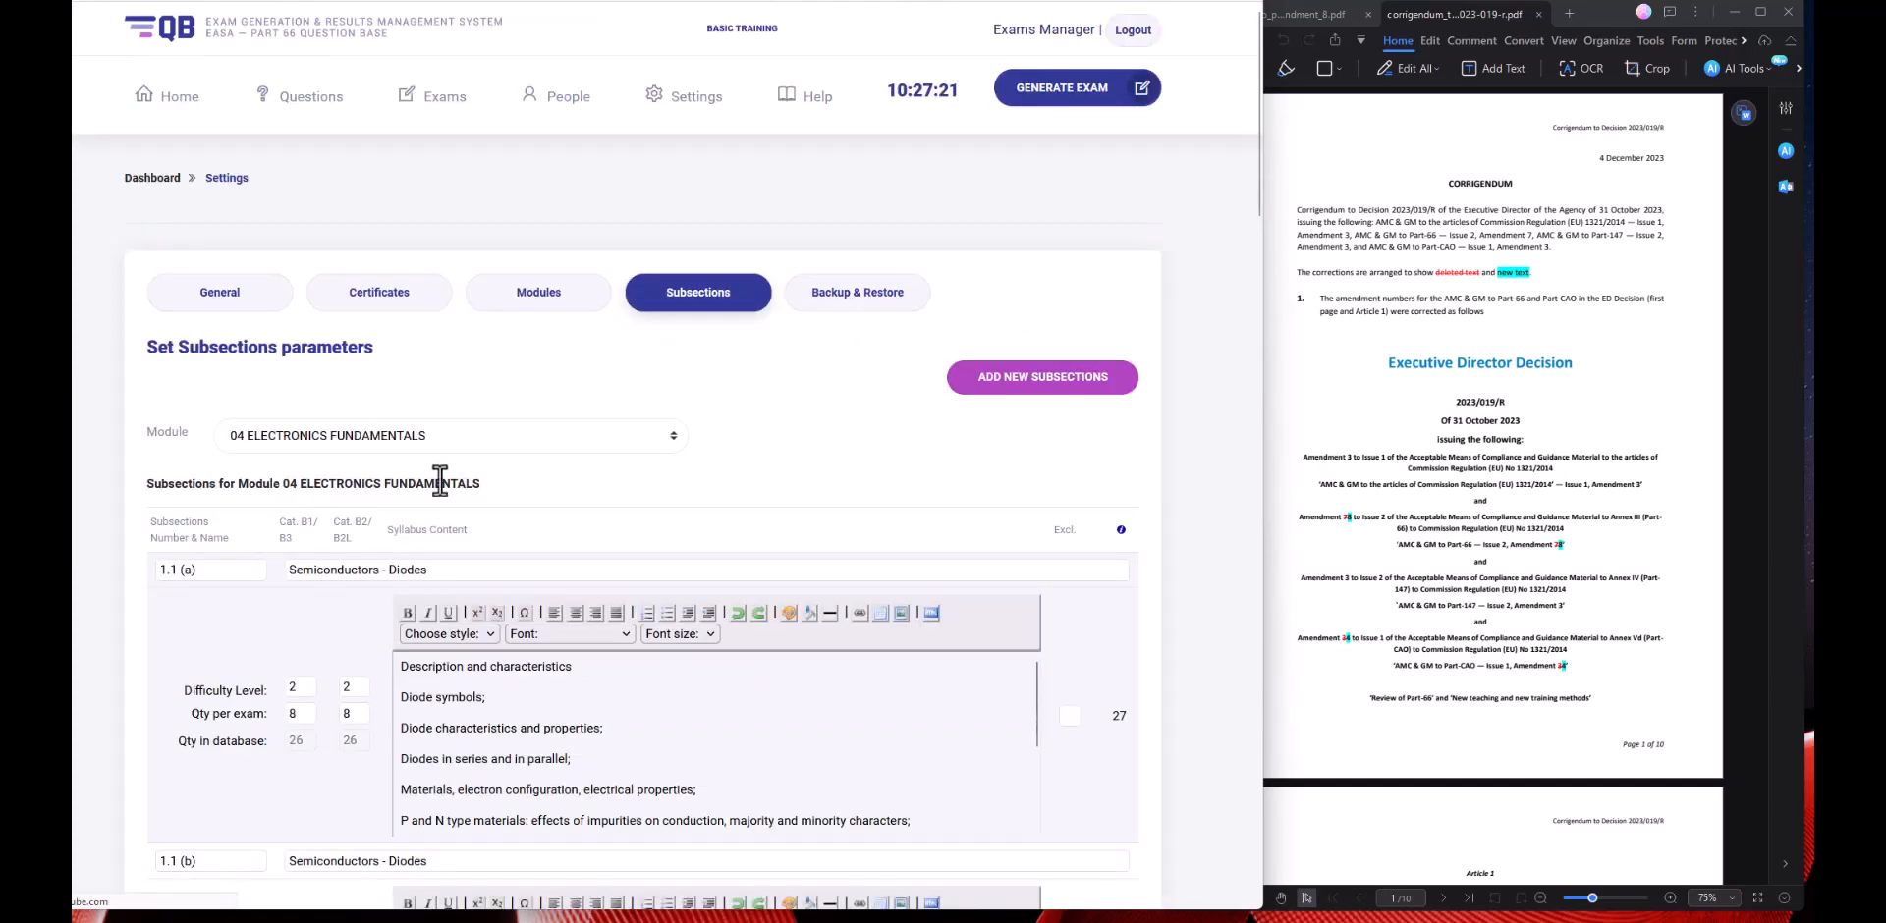
Compare Semiconductors - Diodes subsections 1.1 (a) and 1.1 (b), highlighting their part letters and checking their syllabus content.
scroll(438, 483, down, 4)
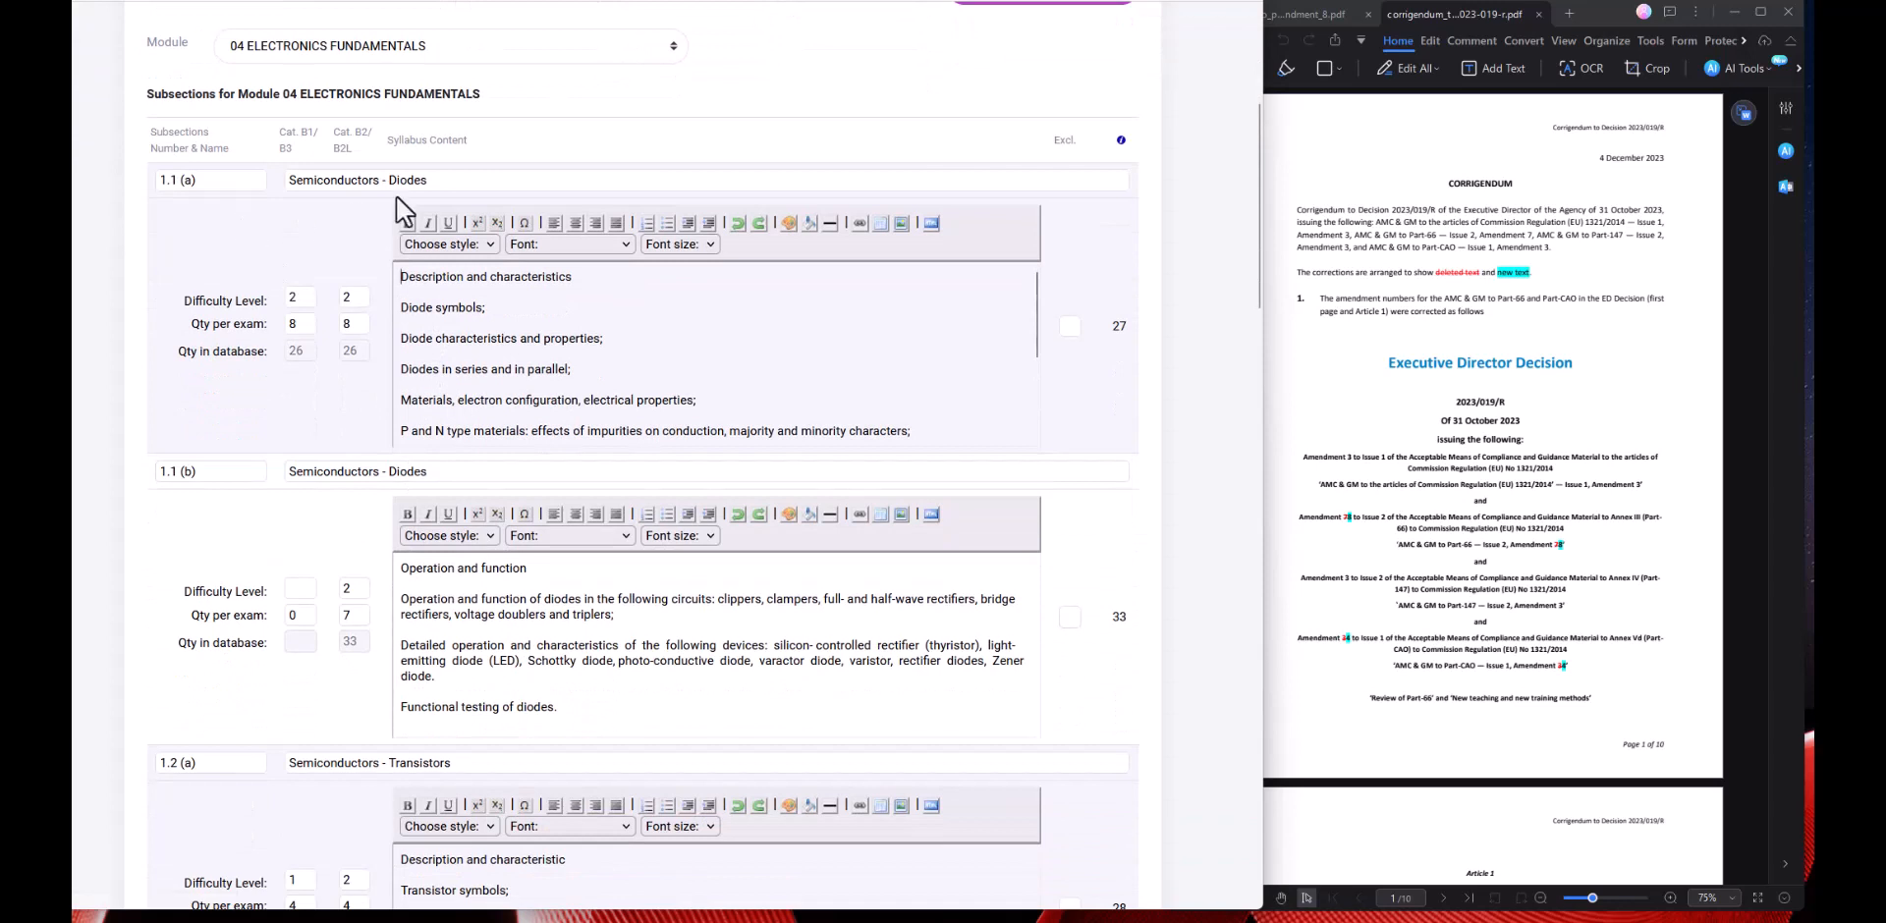
drag(428, 180, 388, 179)
scroll(391, 281, down, 1)
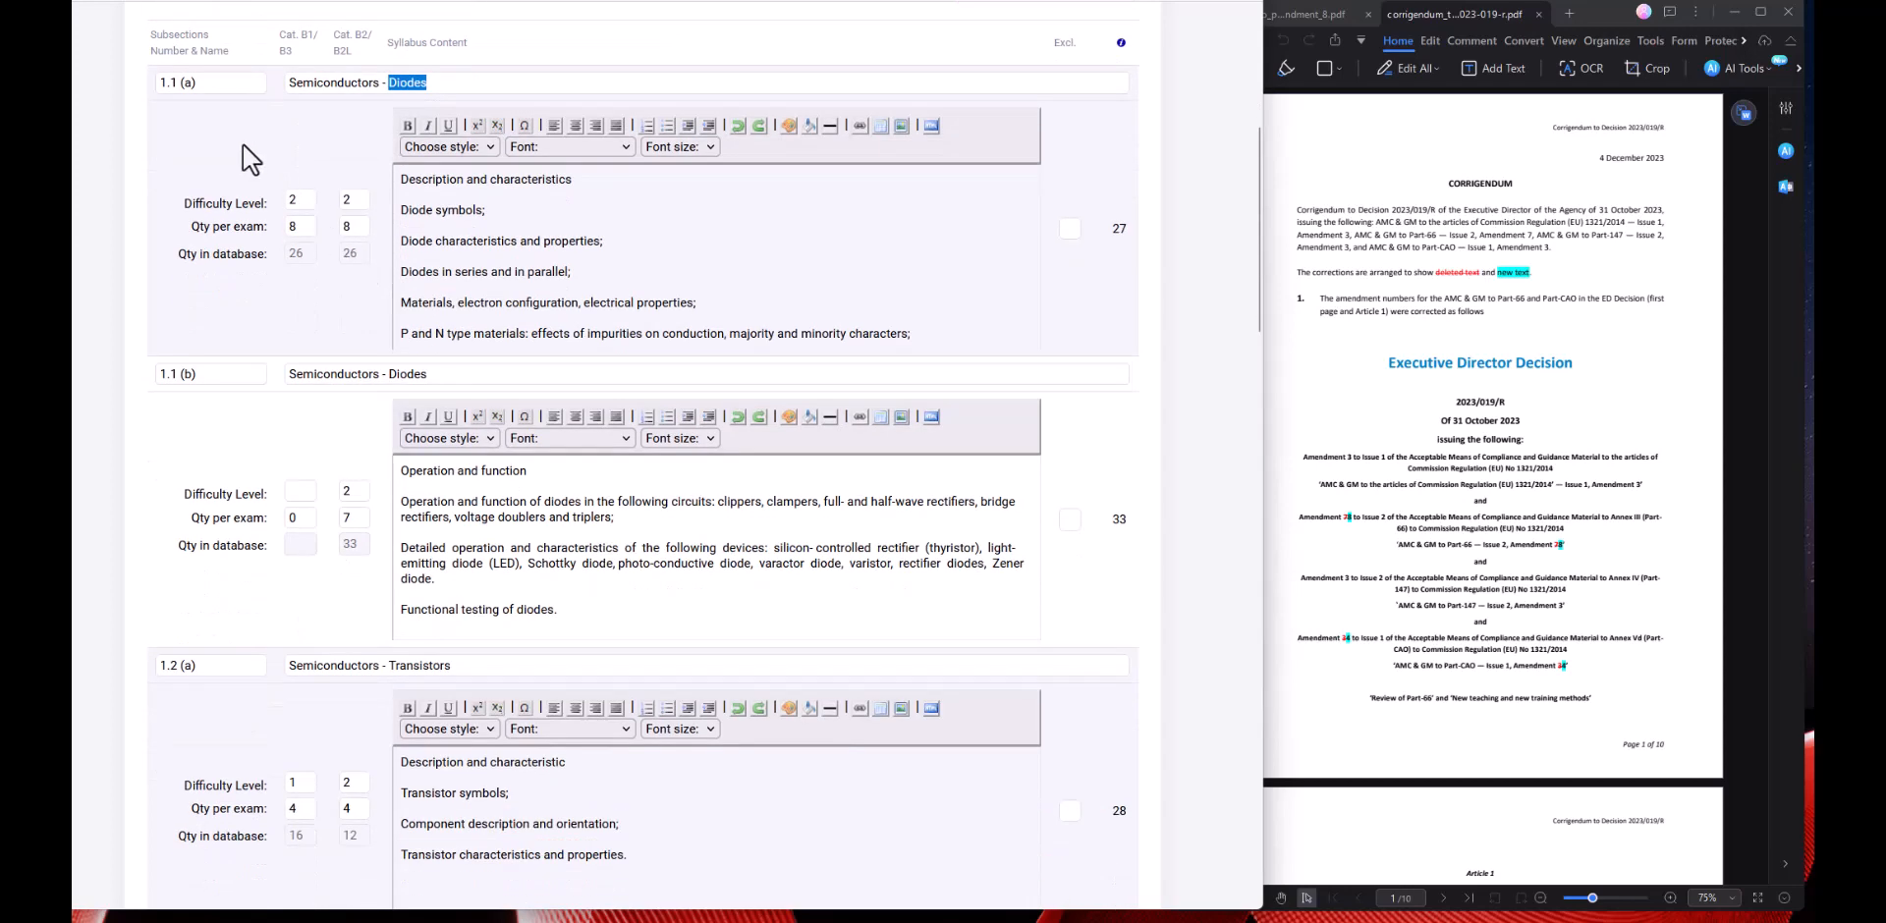
drag(197, 83, 181, 82)
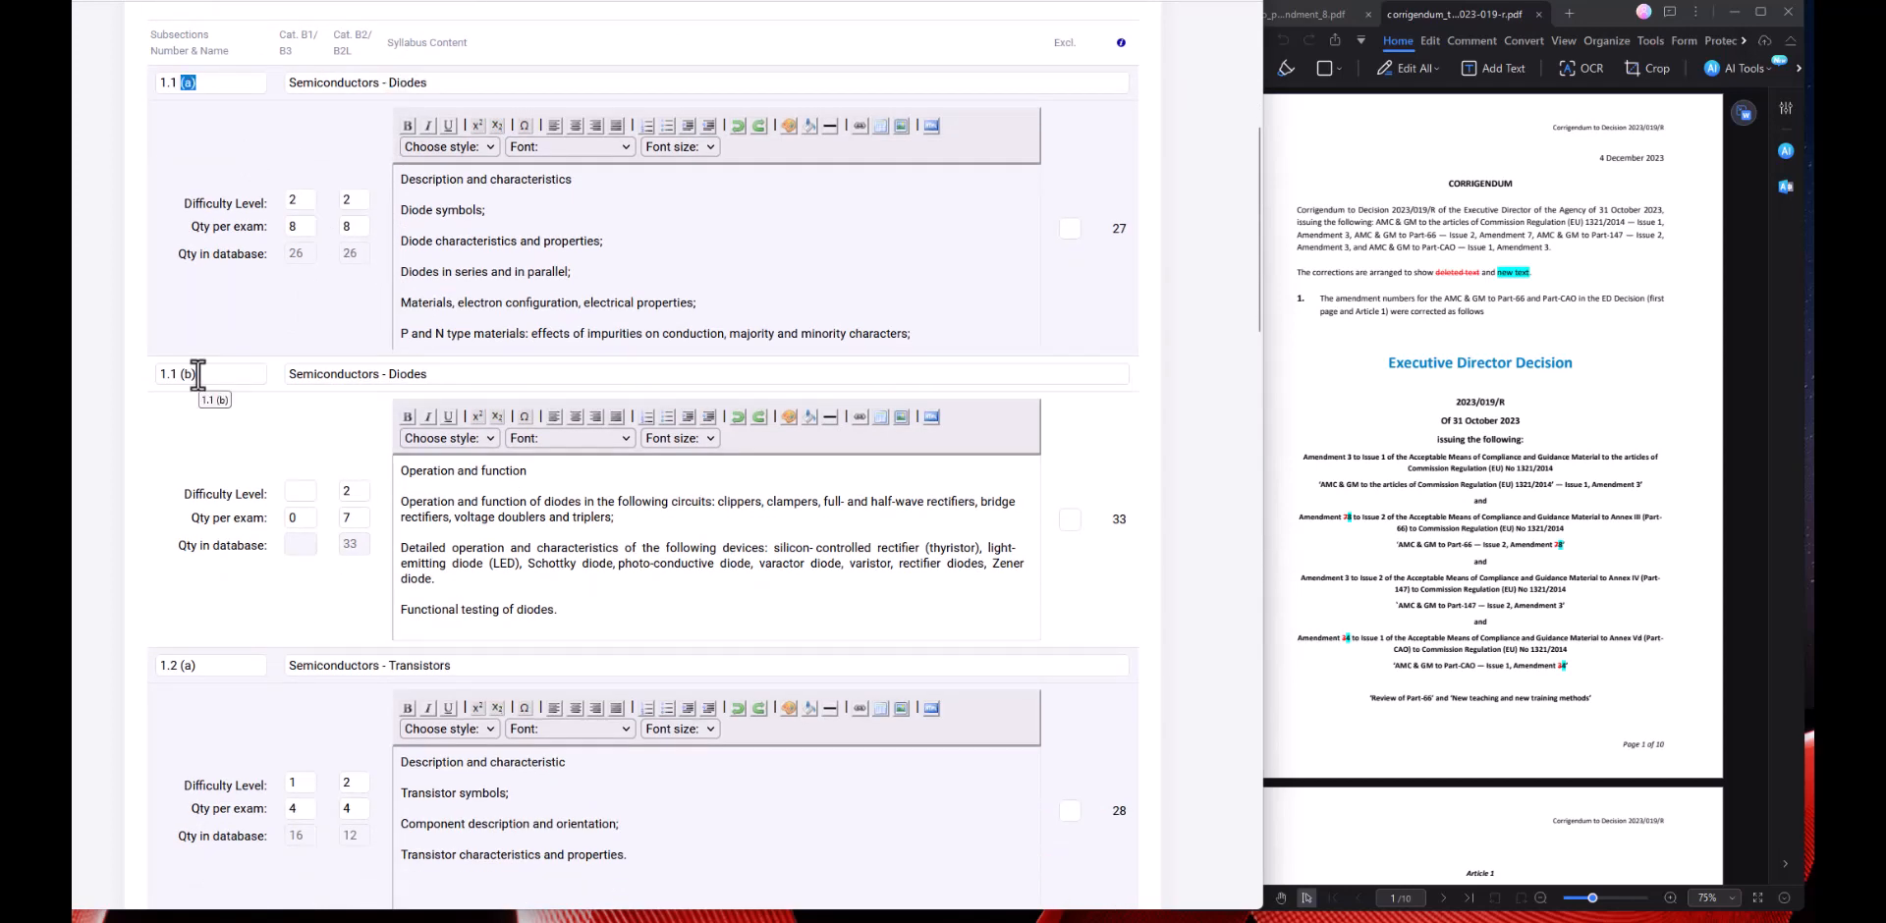
drag(197, 375, 184, 376)
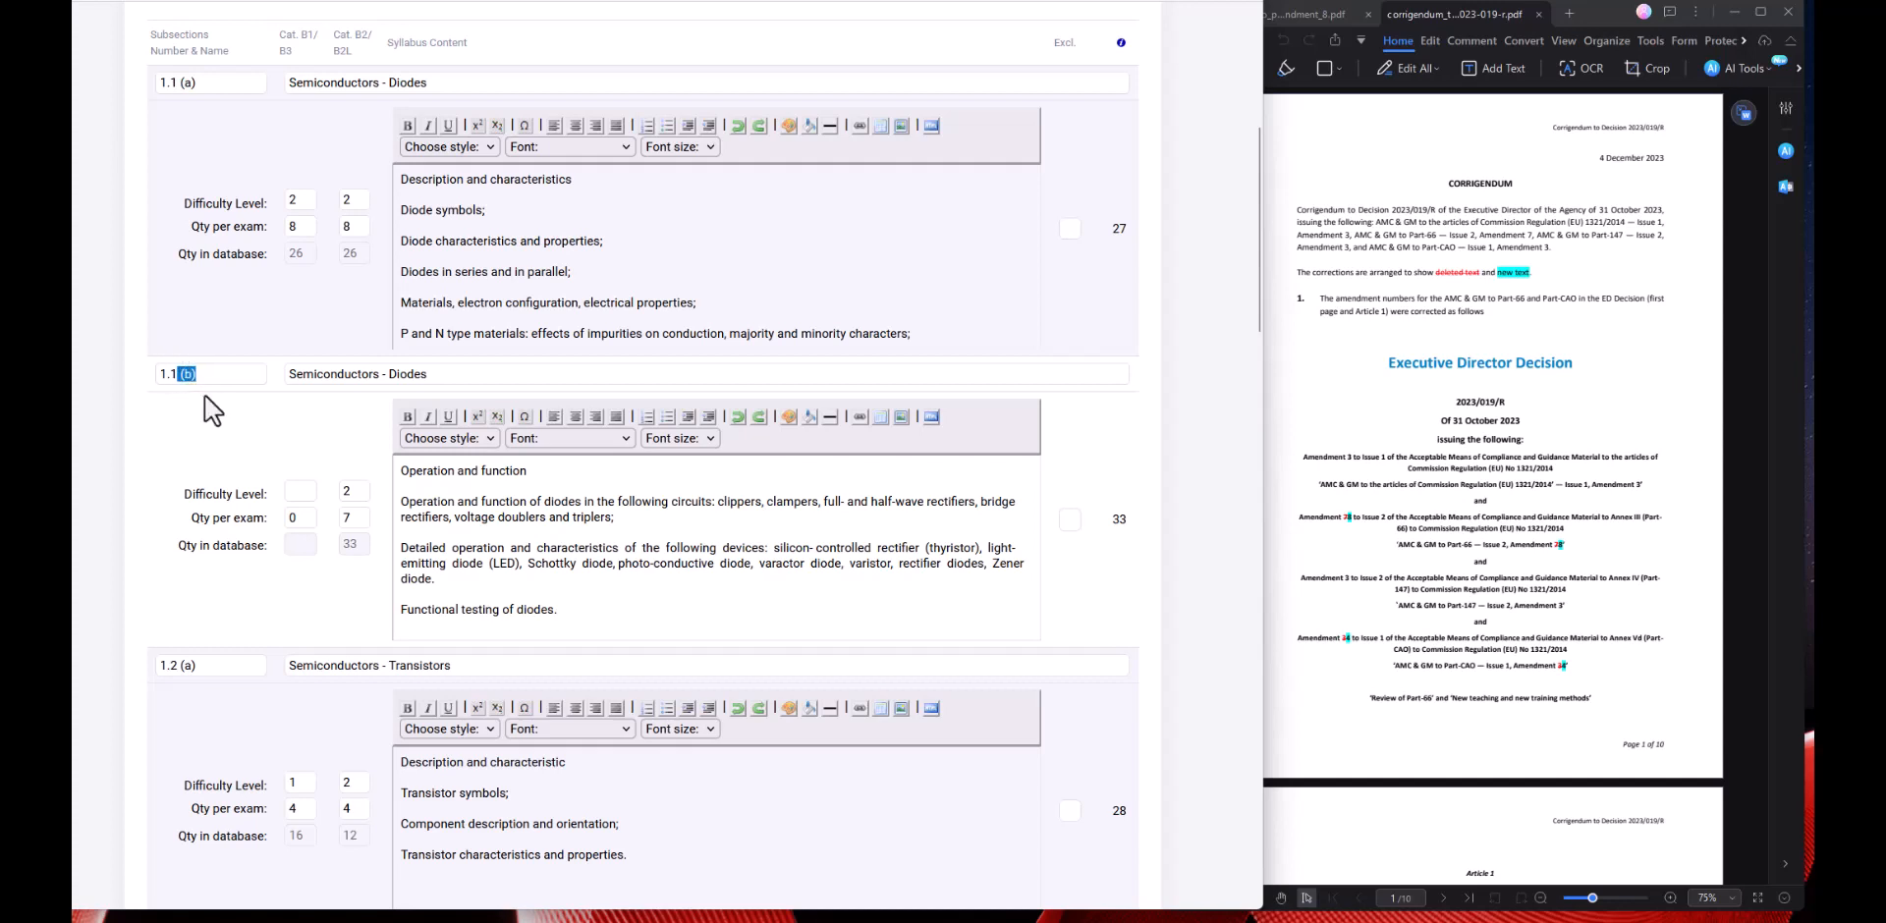
click(445, 280)
click(504, 491)
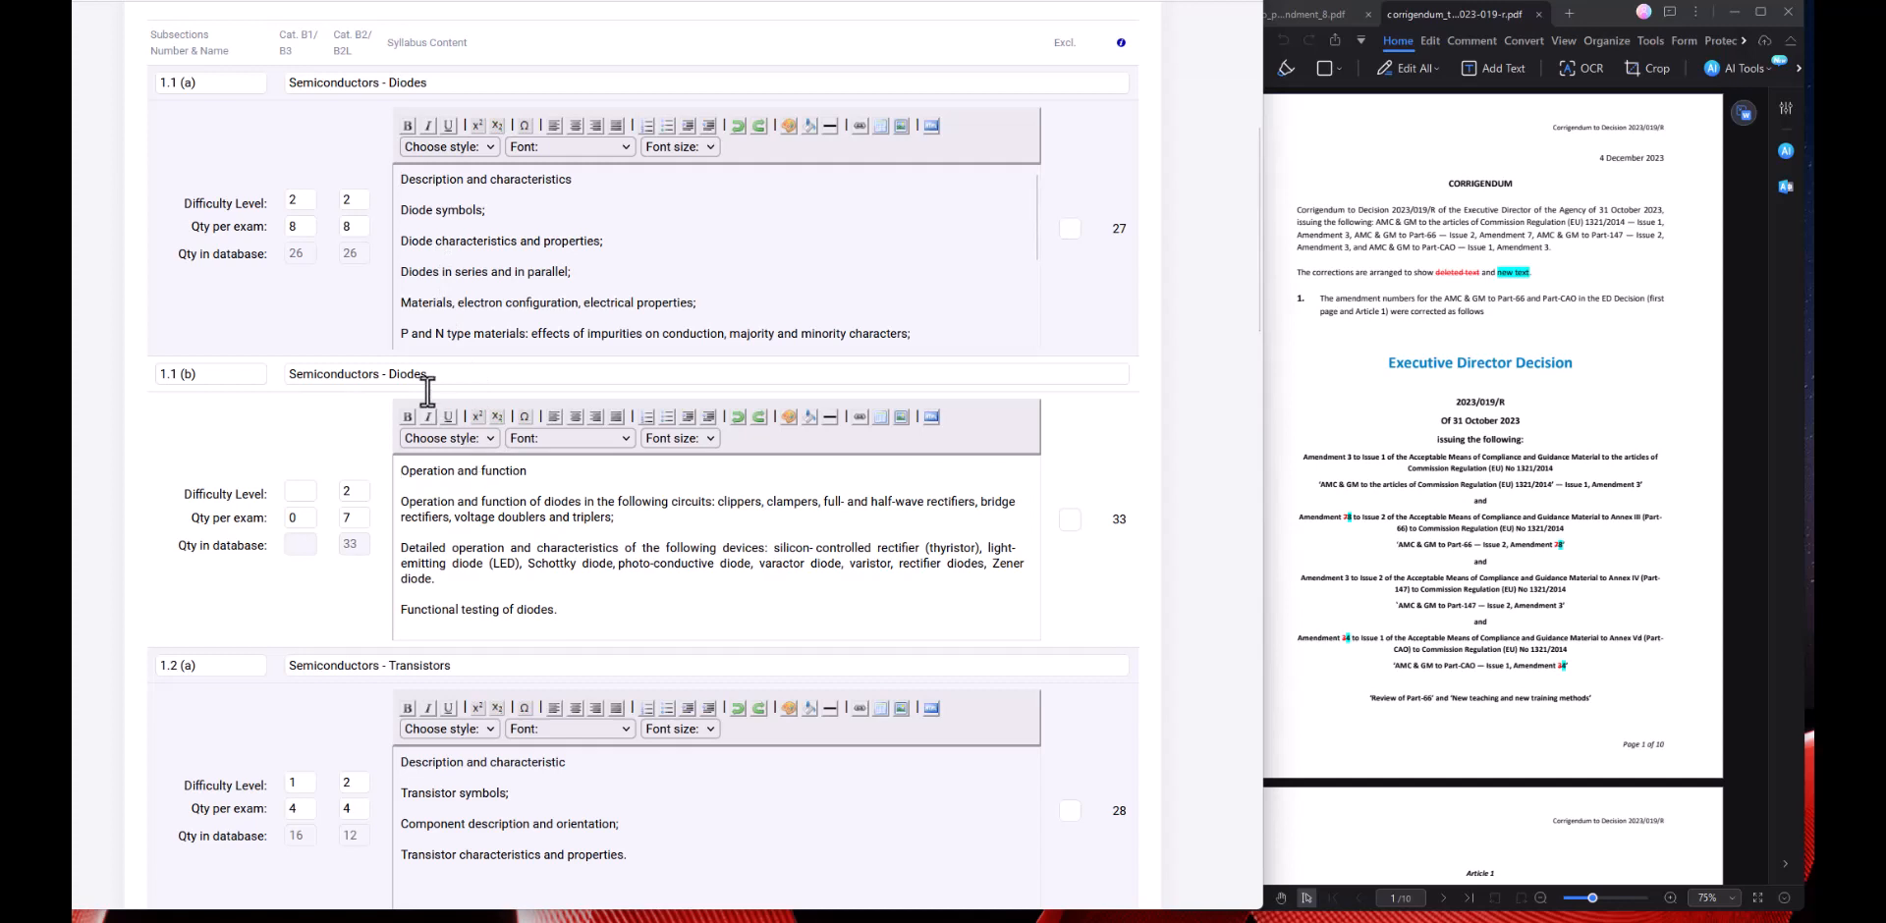
Examine Semiconductors - Transistors subsections 1.2 (a) and 1.2 (b), highlighting the syllabus line on amplifier stage connecting methods in 1.2 (b).
scroll(413, 379, down, 3)
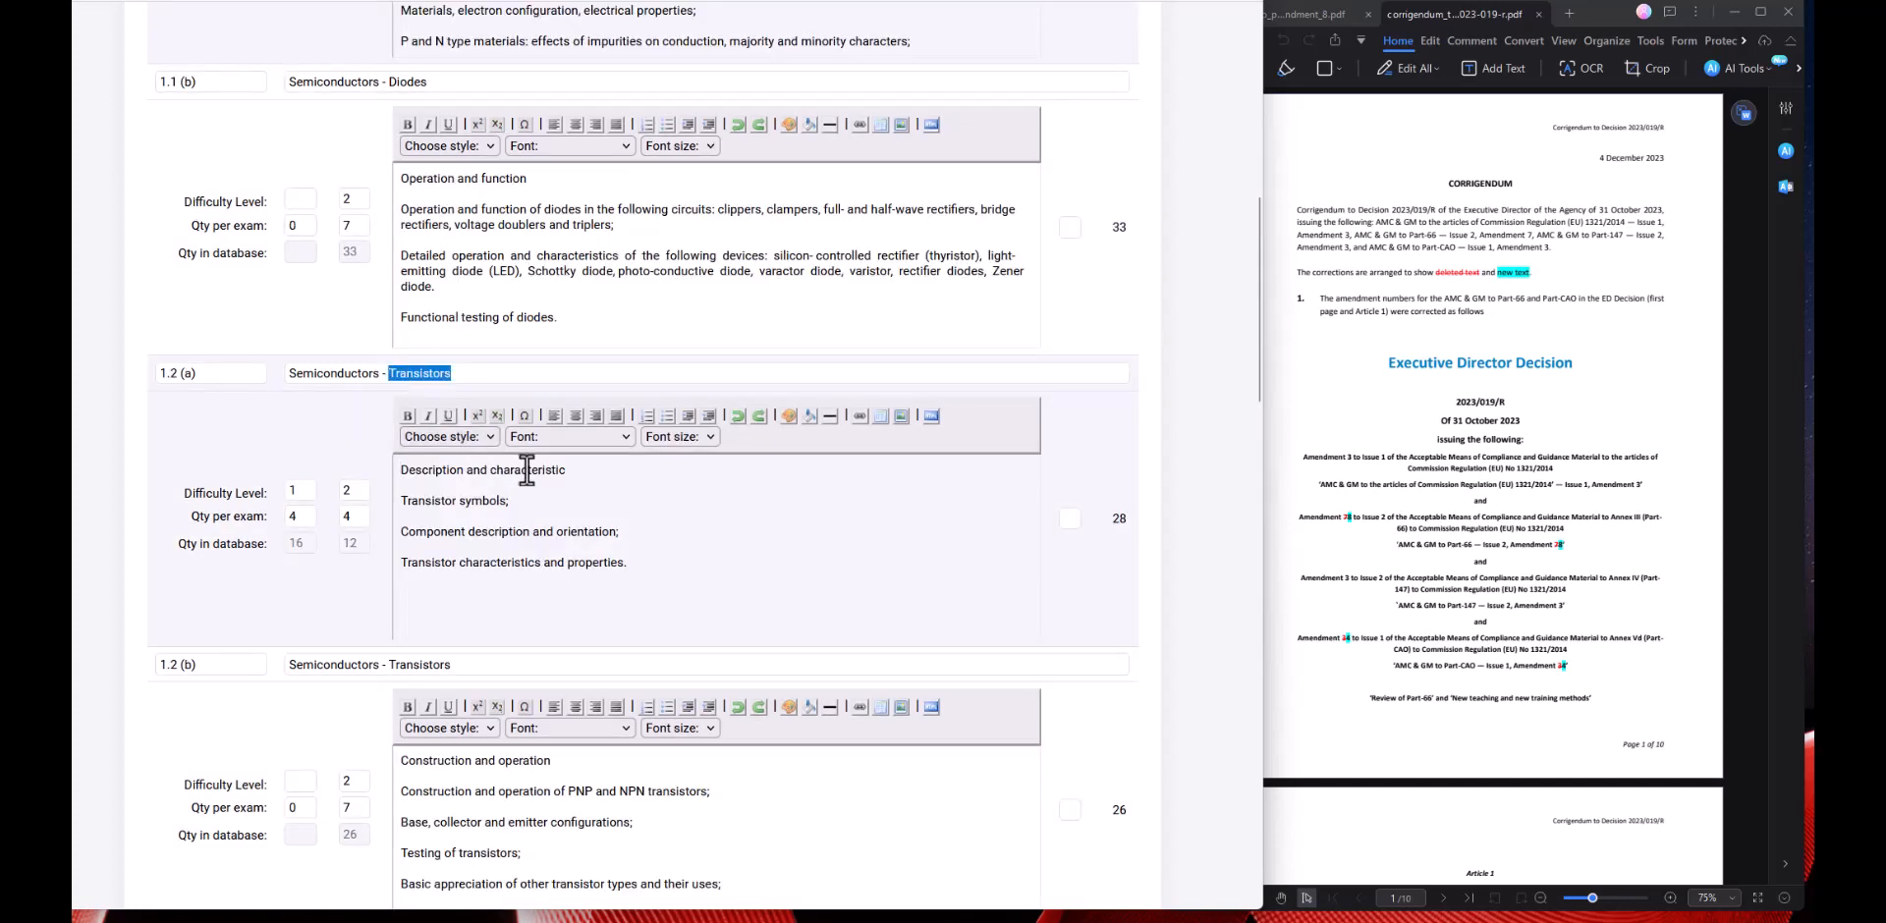
scroll(530, 470, down, 1)
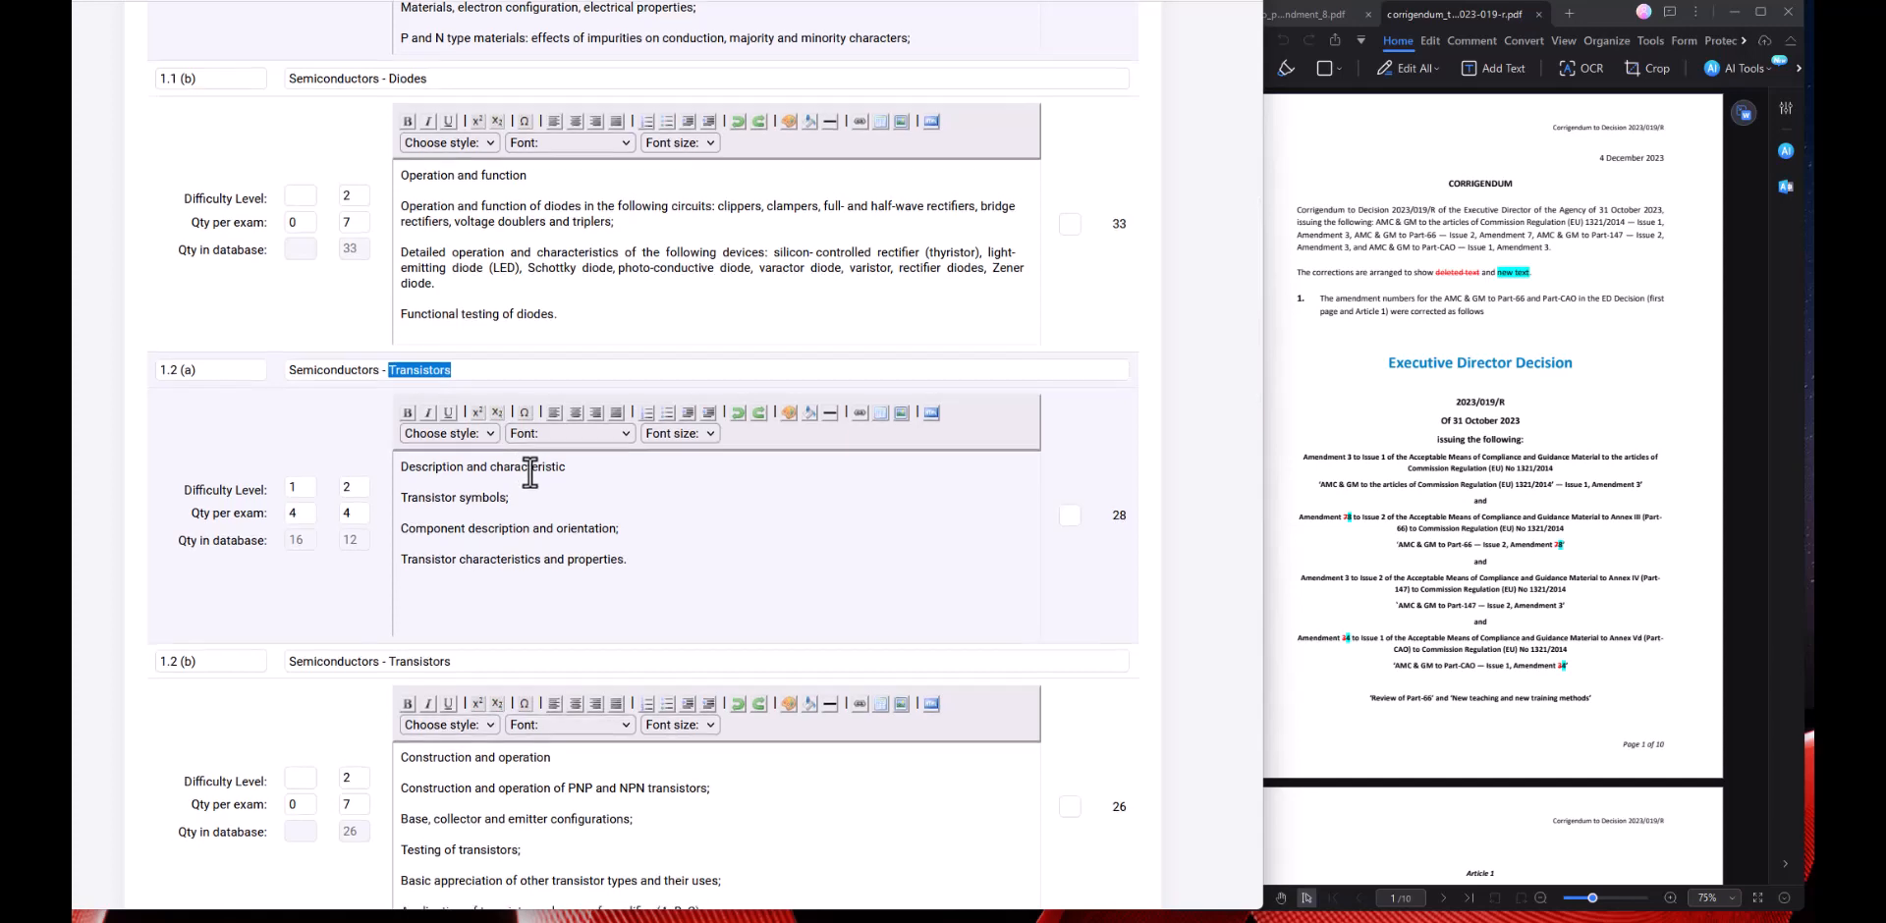
scroll(531, 471, down, 2)
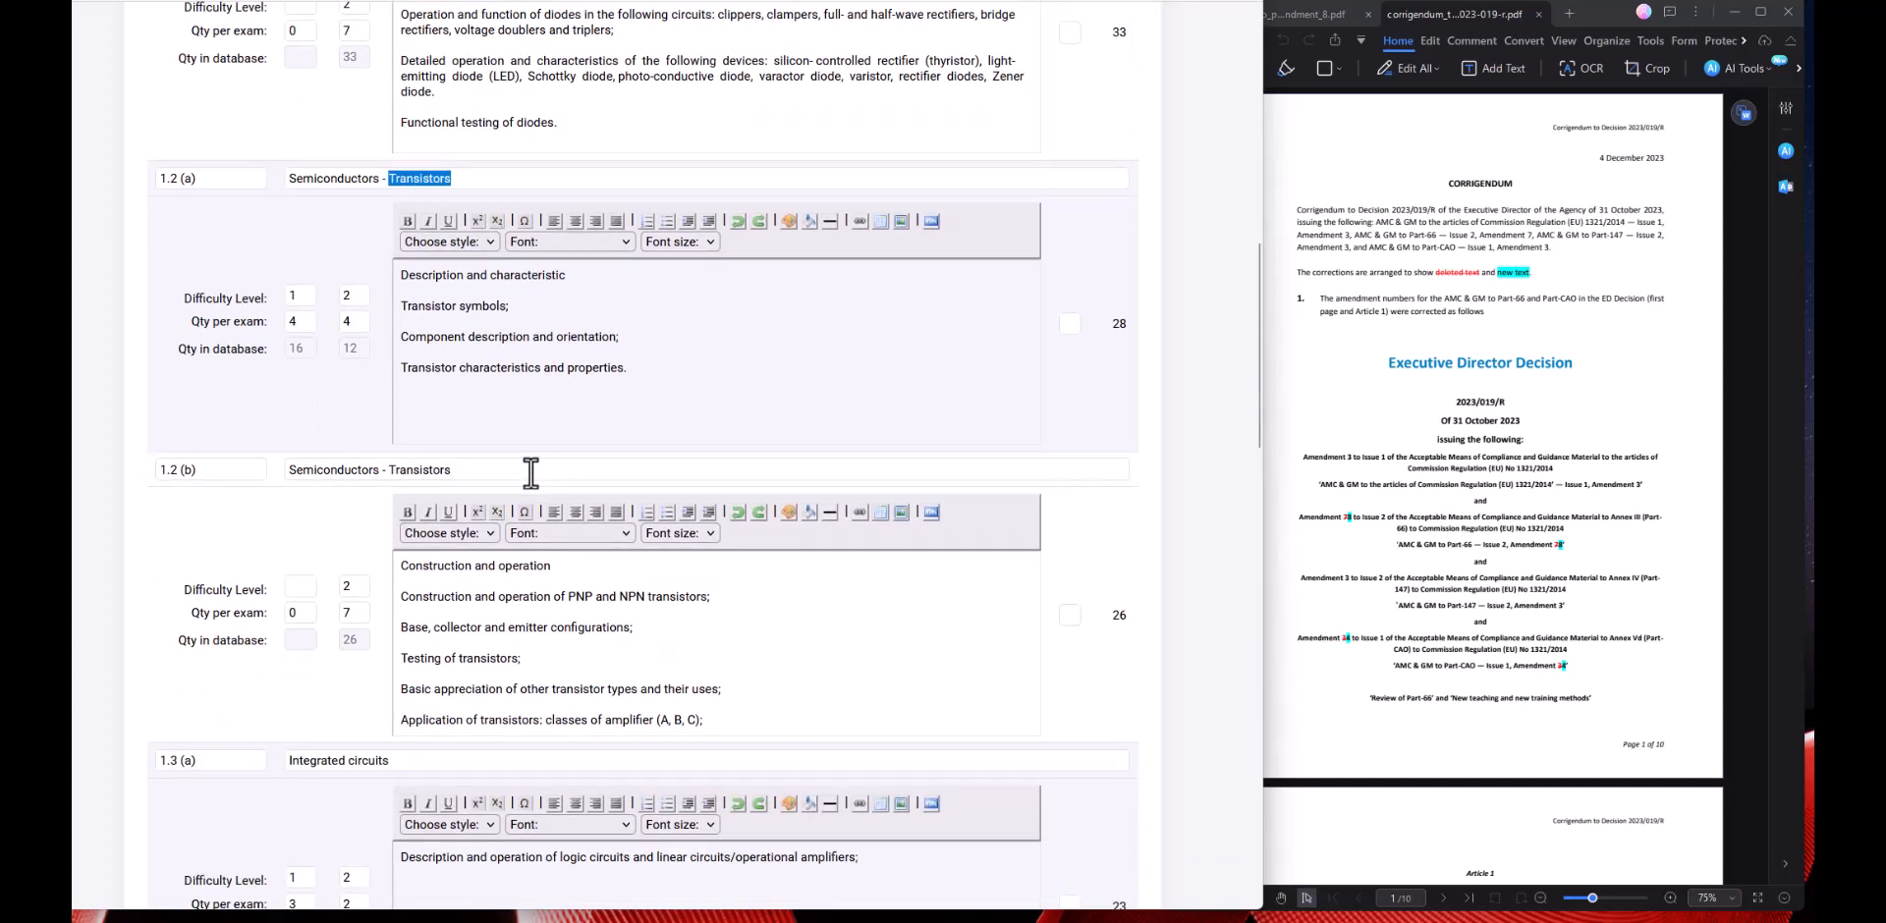
click(531, 473)
scroll(530, 473, down, 1)
double_click(414, 381)
click(423, 493)
scroll(423, 550, down, 2)
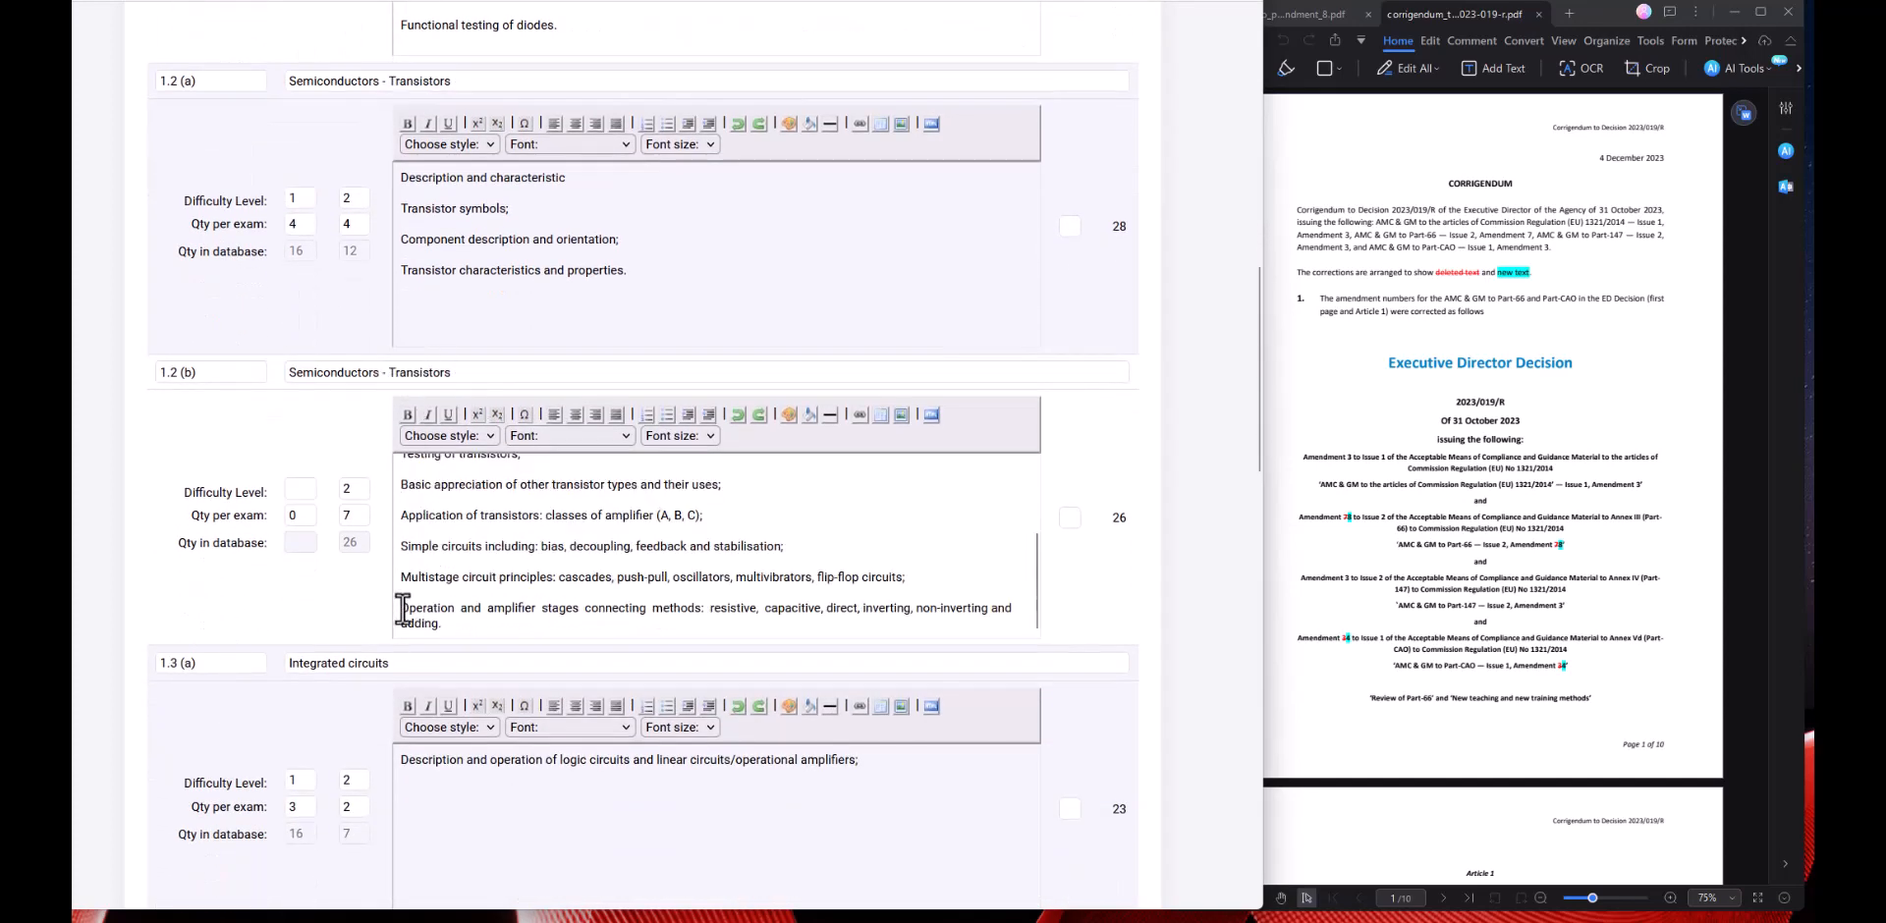
drag(402, 609, 446, 623)
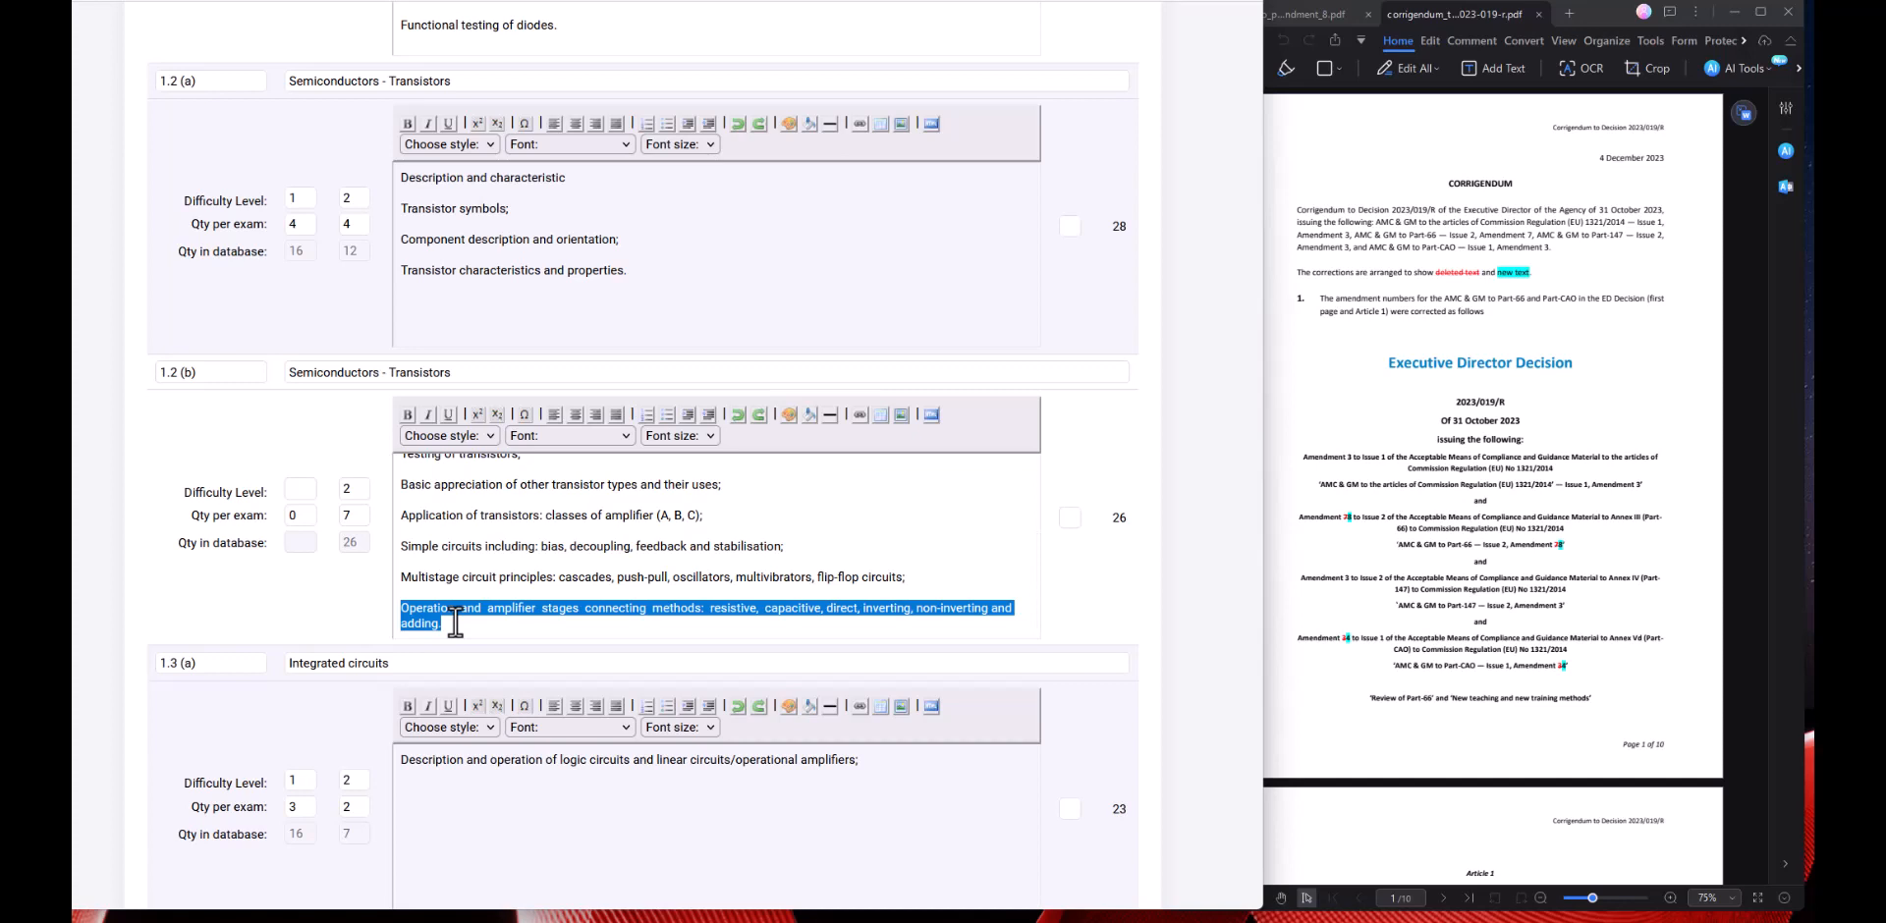
Compare Integrated circuits subsections 1.3 (a) and 1.3 (b), highlighting the title and second-category difficulty level of 1.3 (a).
scroll(455, 622, down, 4)
click(551, 453)
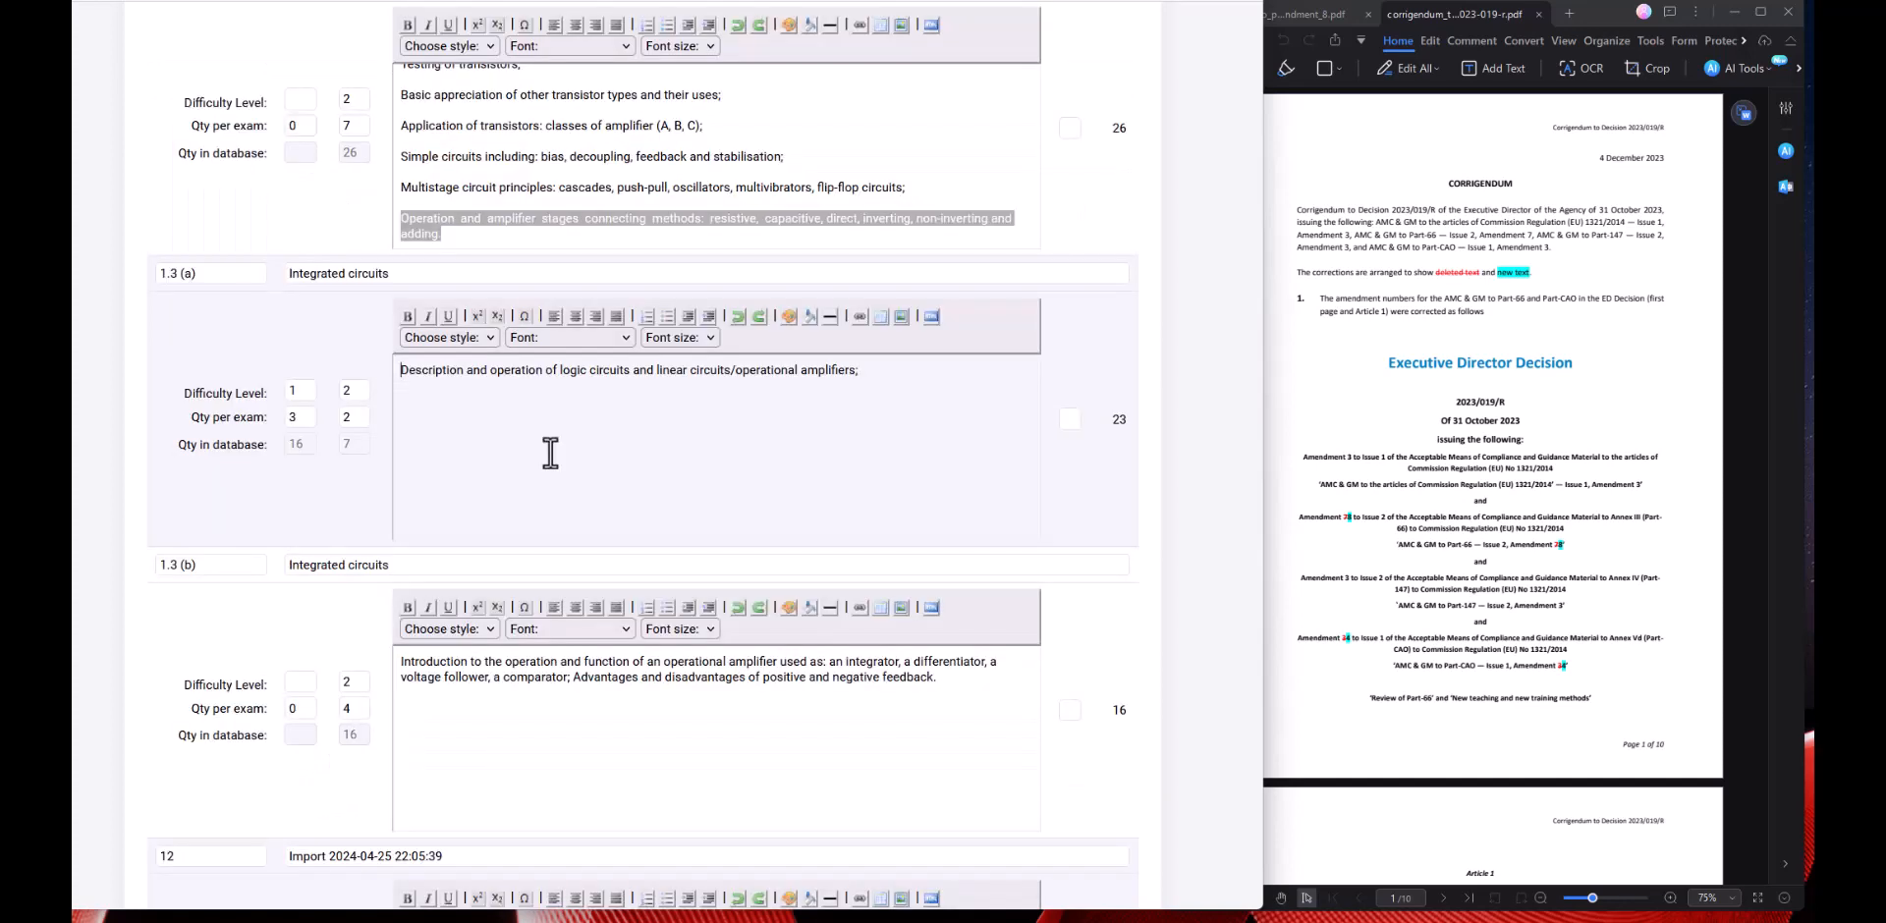
double_click(347, 391)
drag(393, 274, 271, 274)
double_click(349, 391)
scroll(391, 491, down, 1)
scroll(391, 492, down, 1)
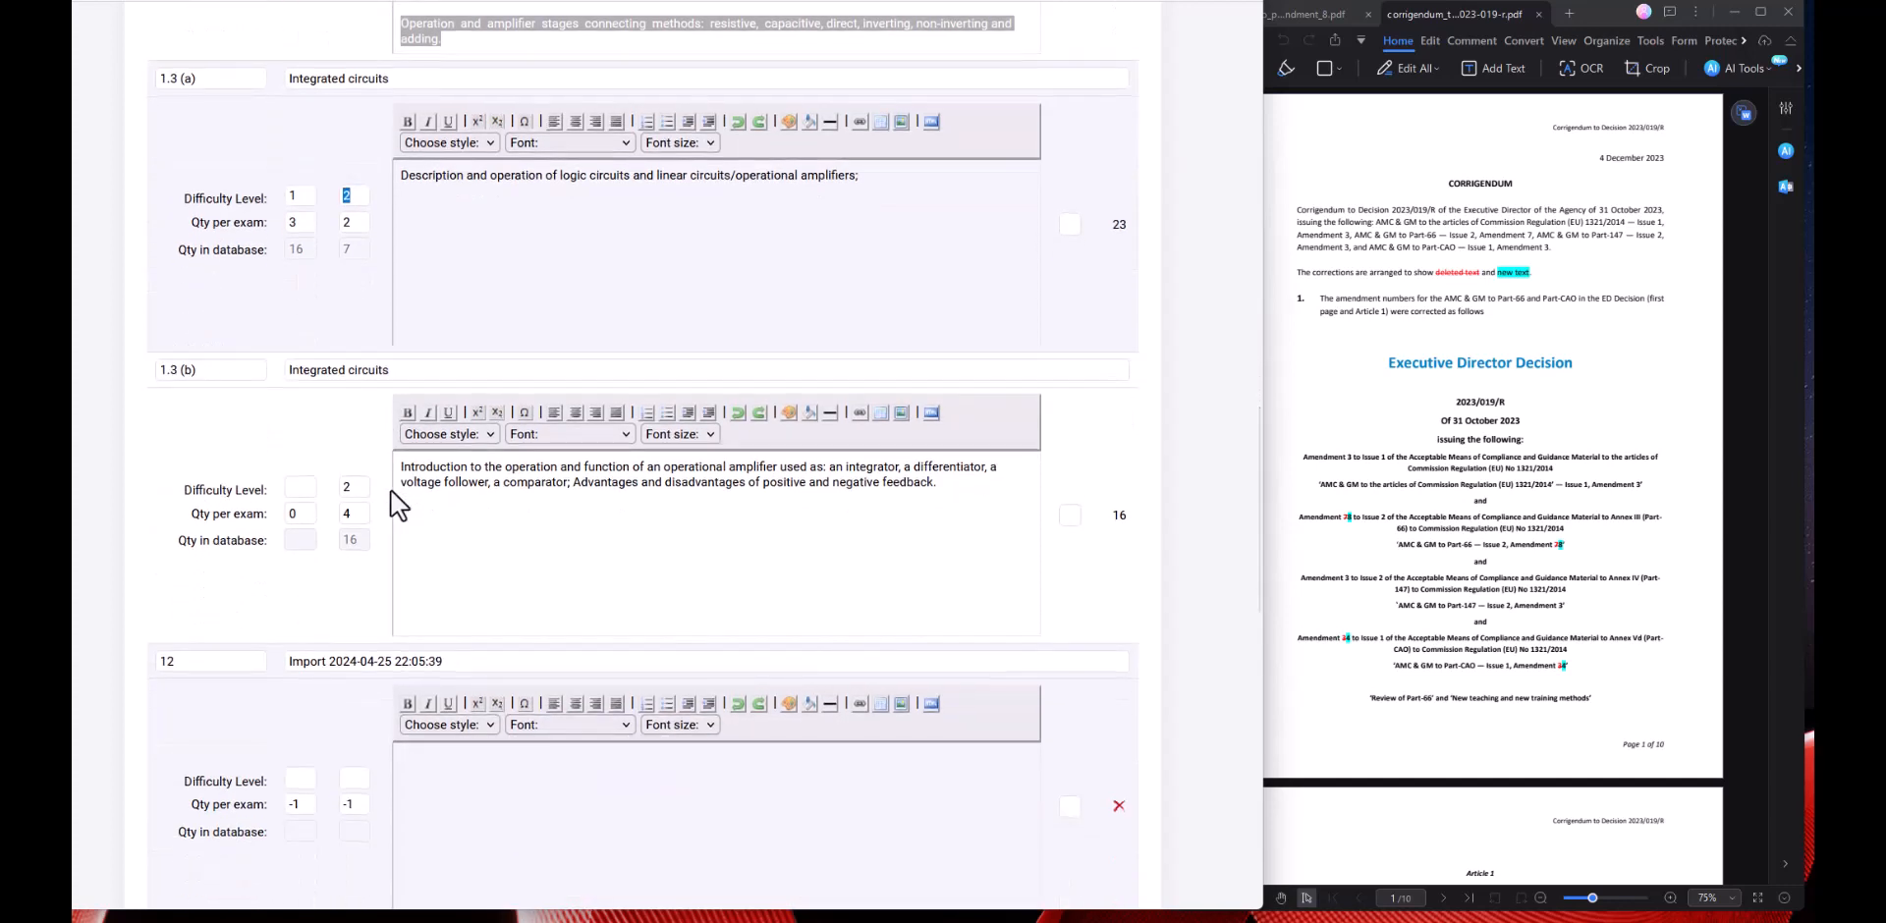
Examine Servomechanisms subsection 3 (a), highlighting its part letter, title and second-category difficulty level.
scroll(295, 442, down, 9)
double_click(173, 366)
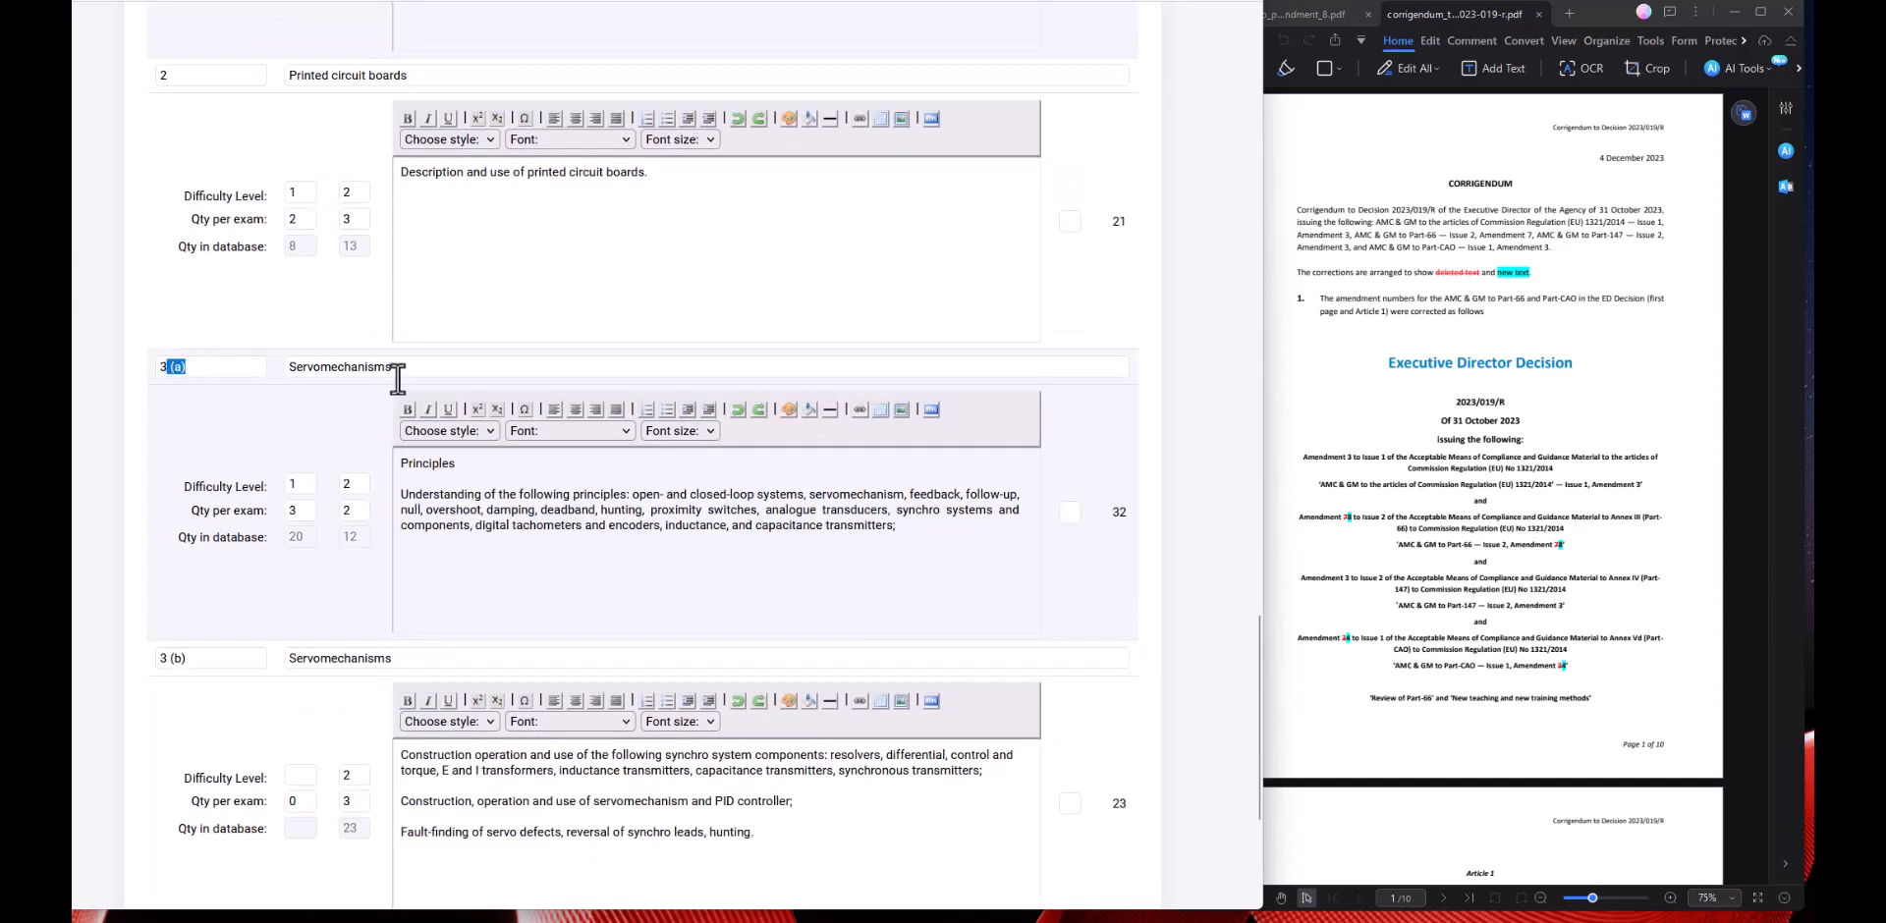
drag(398, 373, 257, 369)
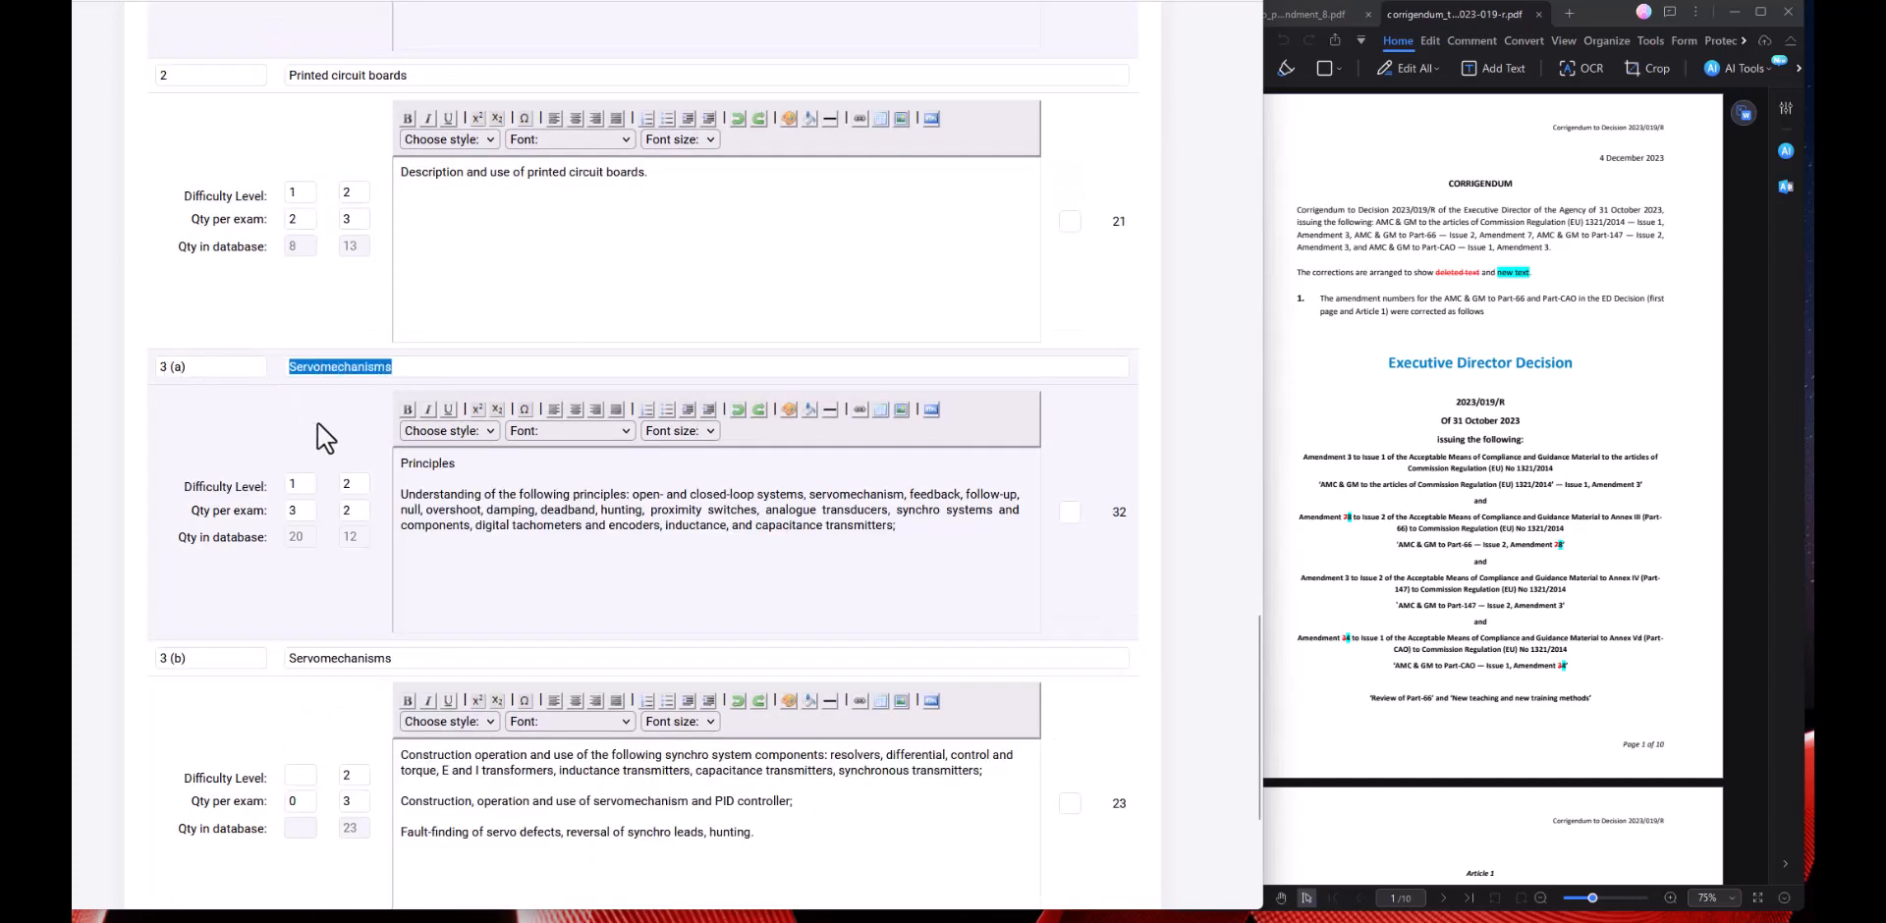
click(404, 467)
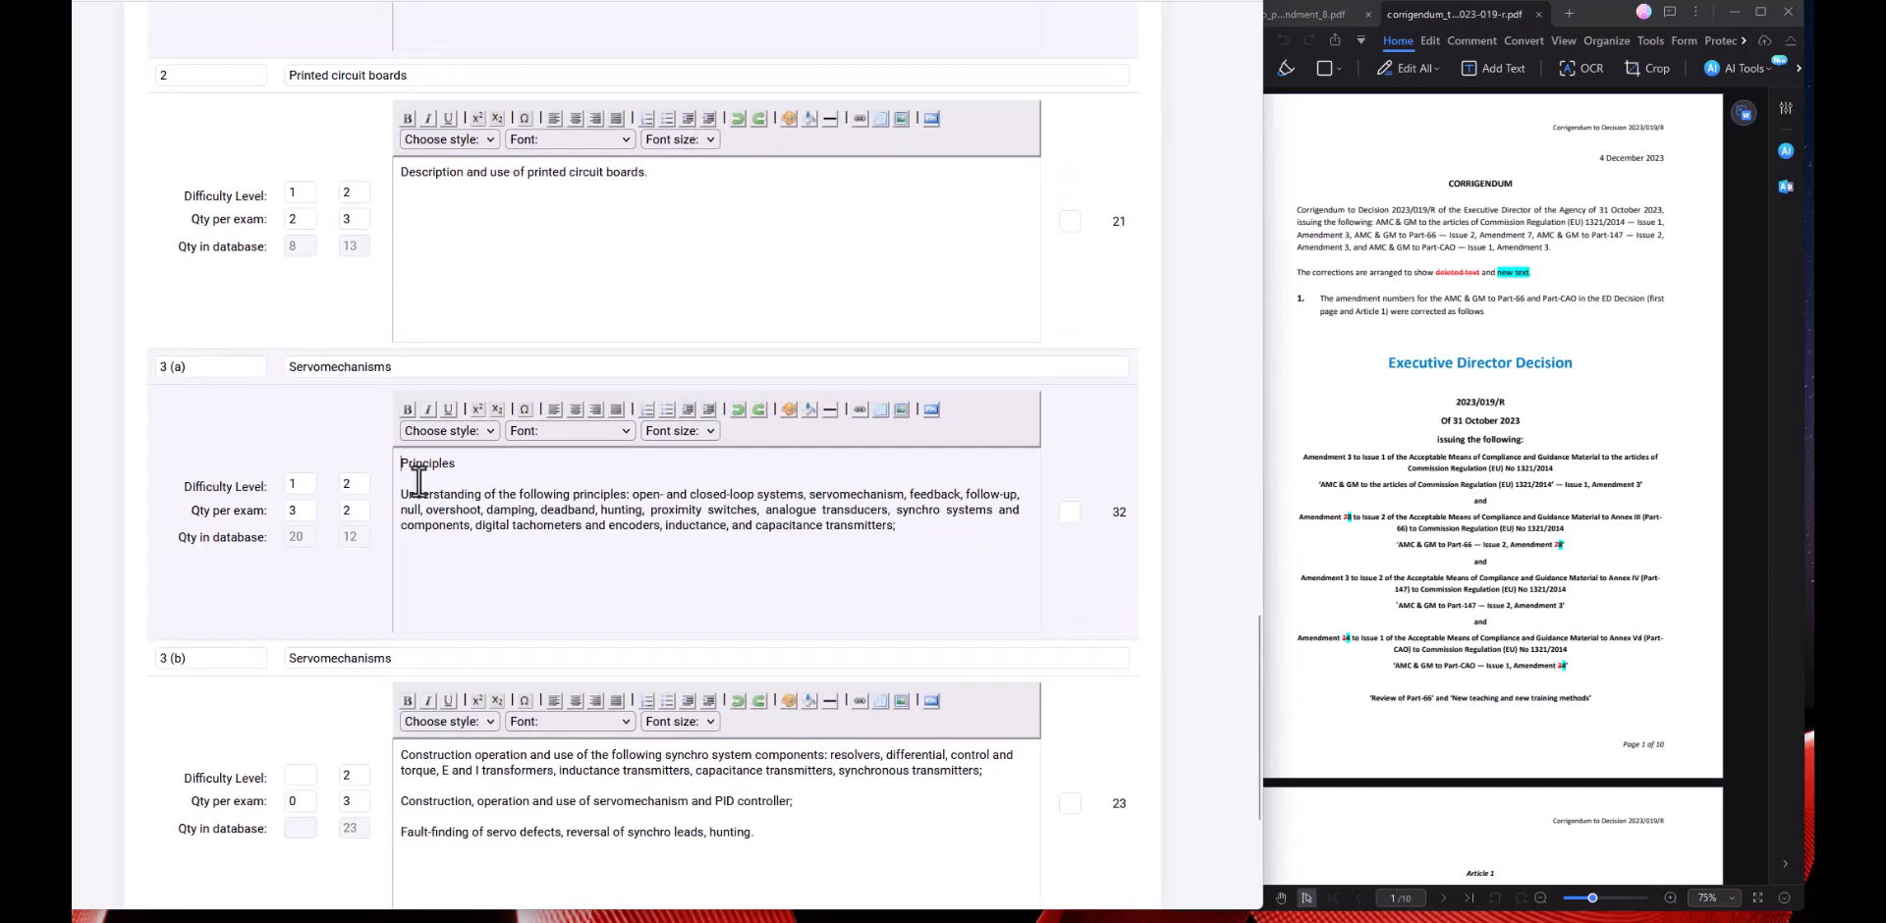
double_click(350, 485)
scroll(307, 560, down, 1)
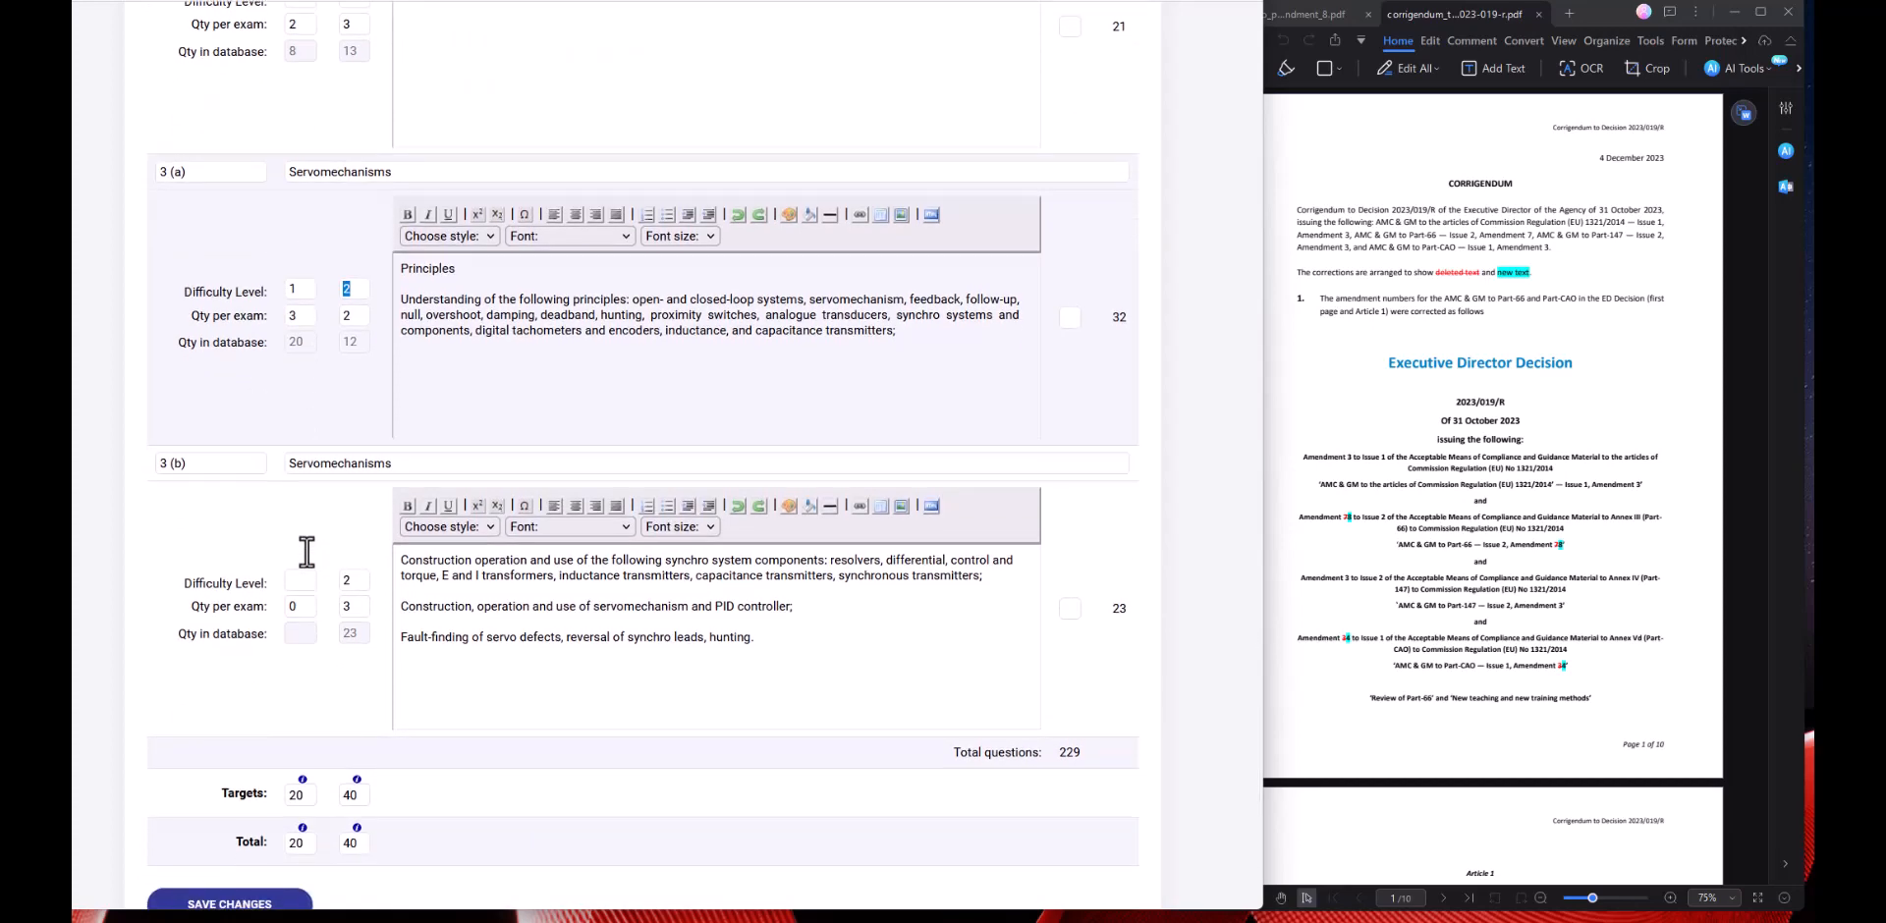
Highlight the syllabus text on servomechanism principles in 3 (a) and the words "PID controller" in 3 (b).
drag(401, 299, 760, 315)
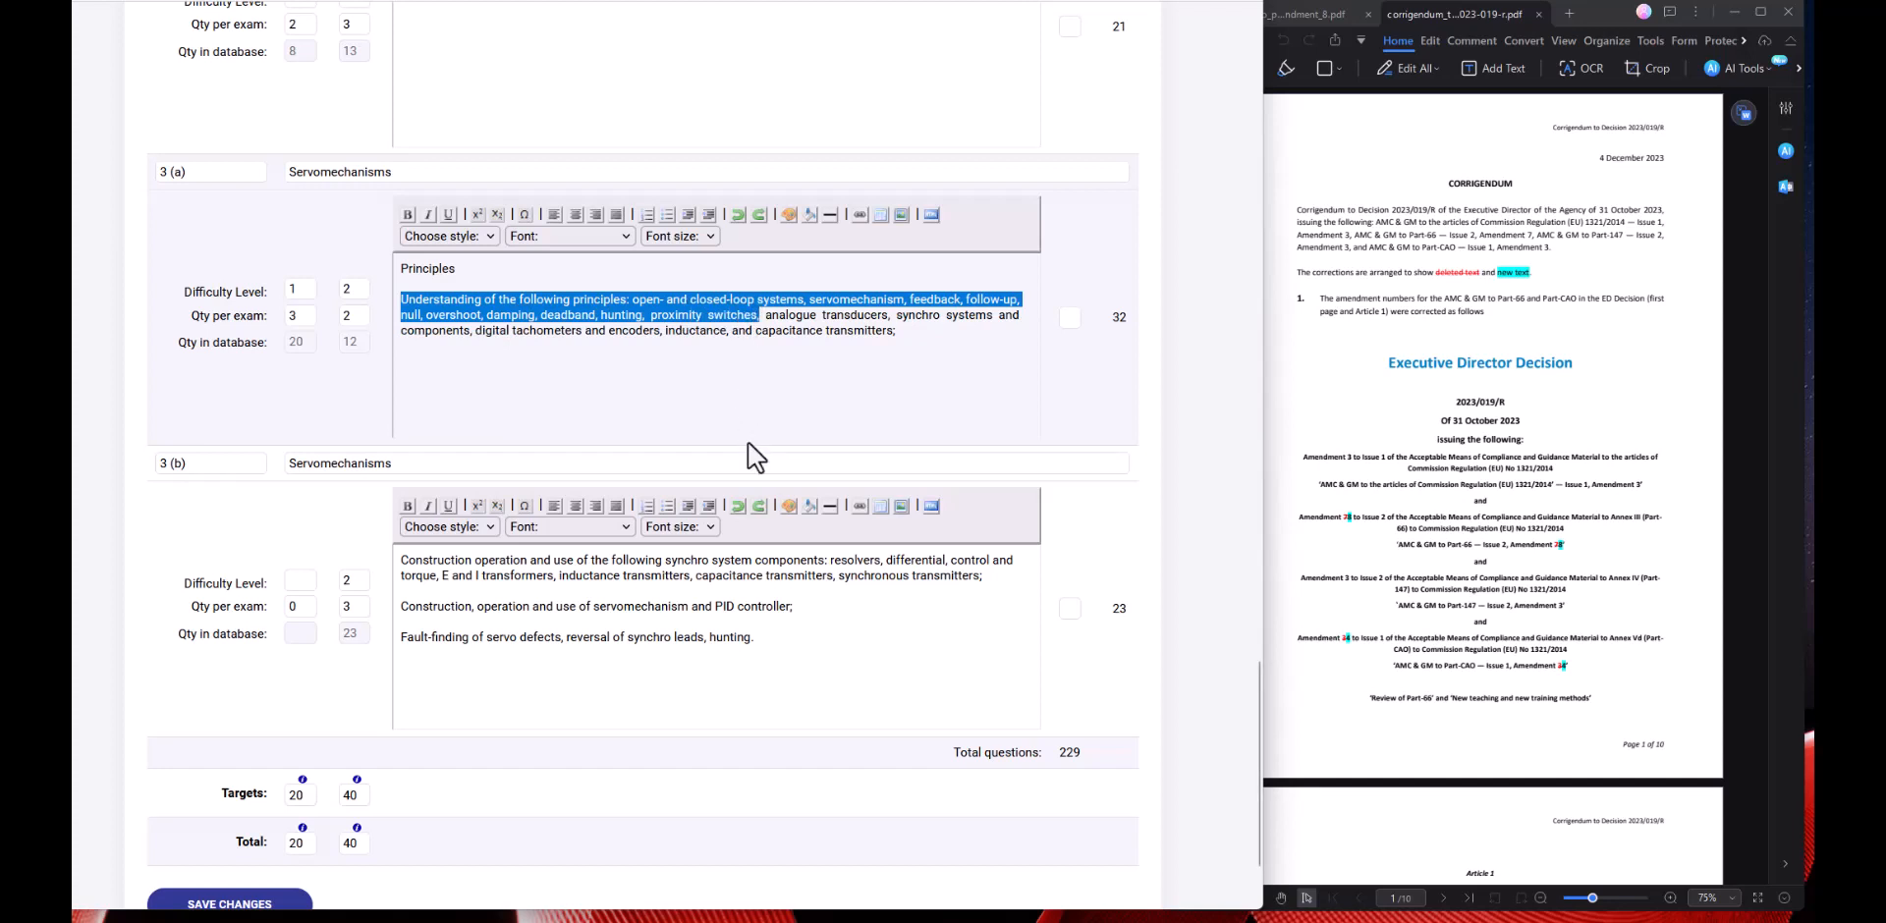
click(400, 560)
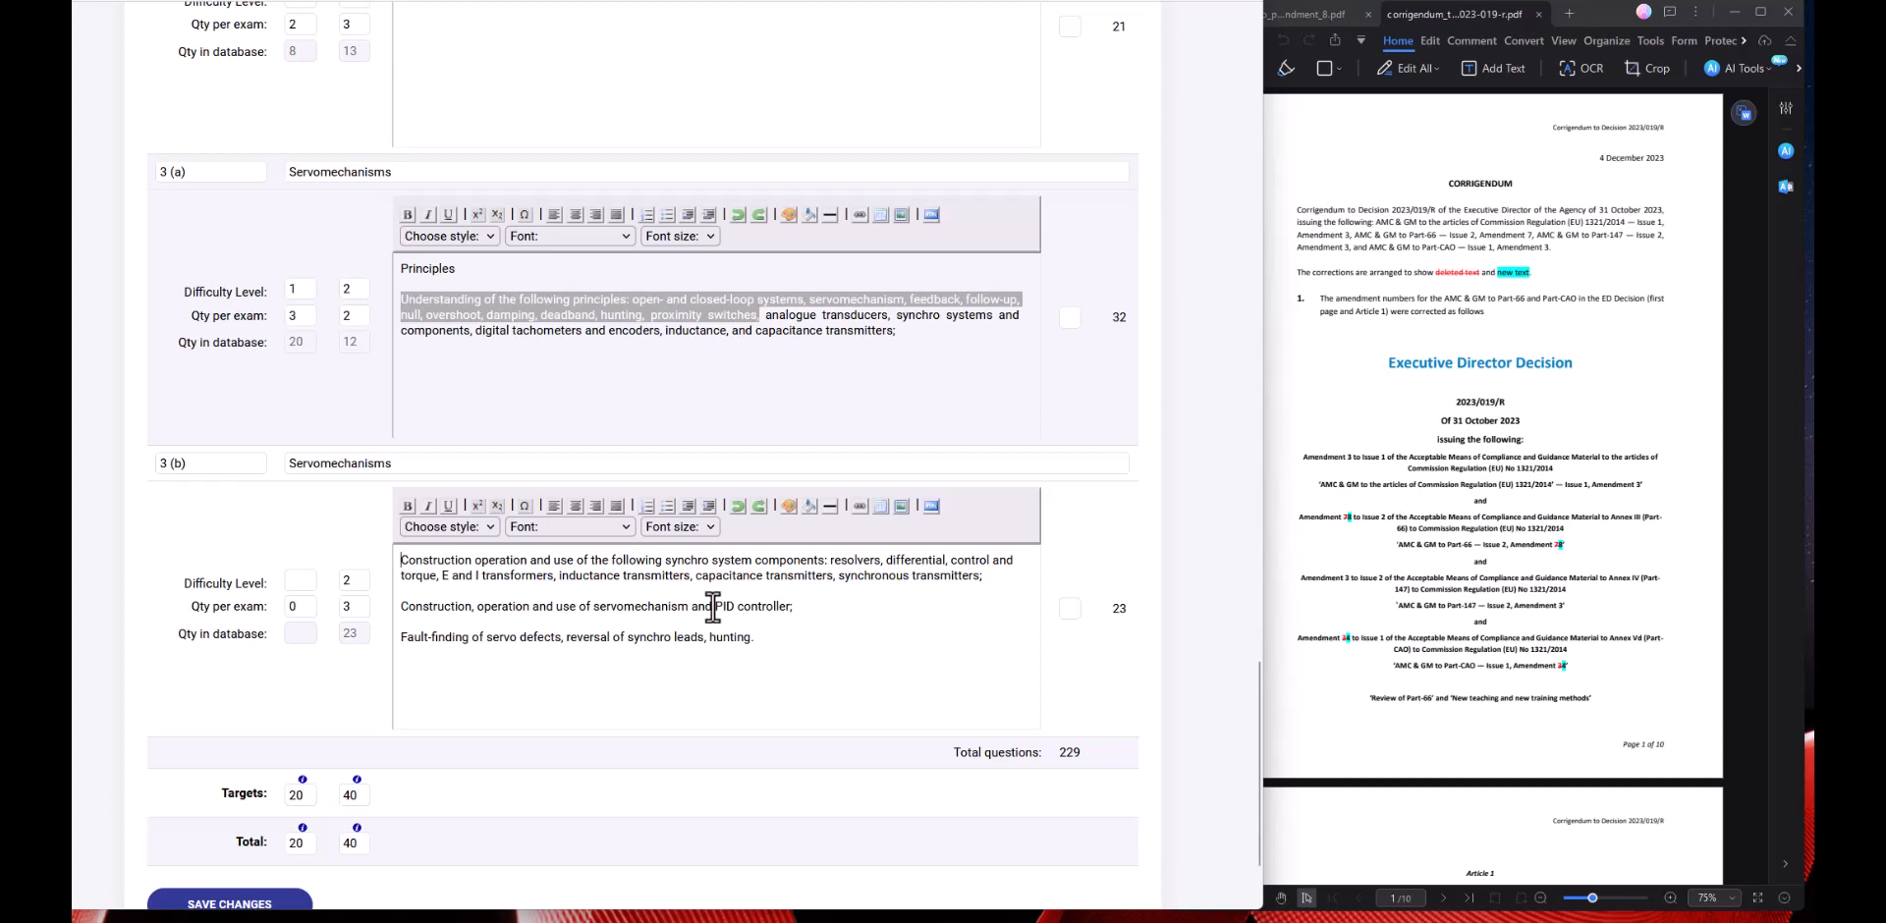
drag(714, 606, 794, 606)
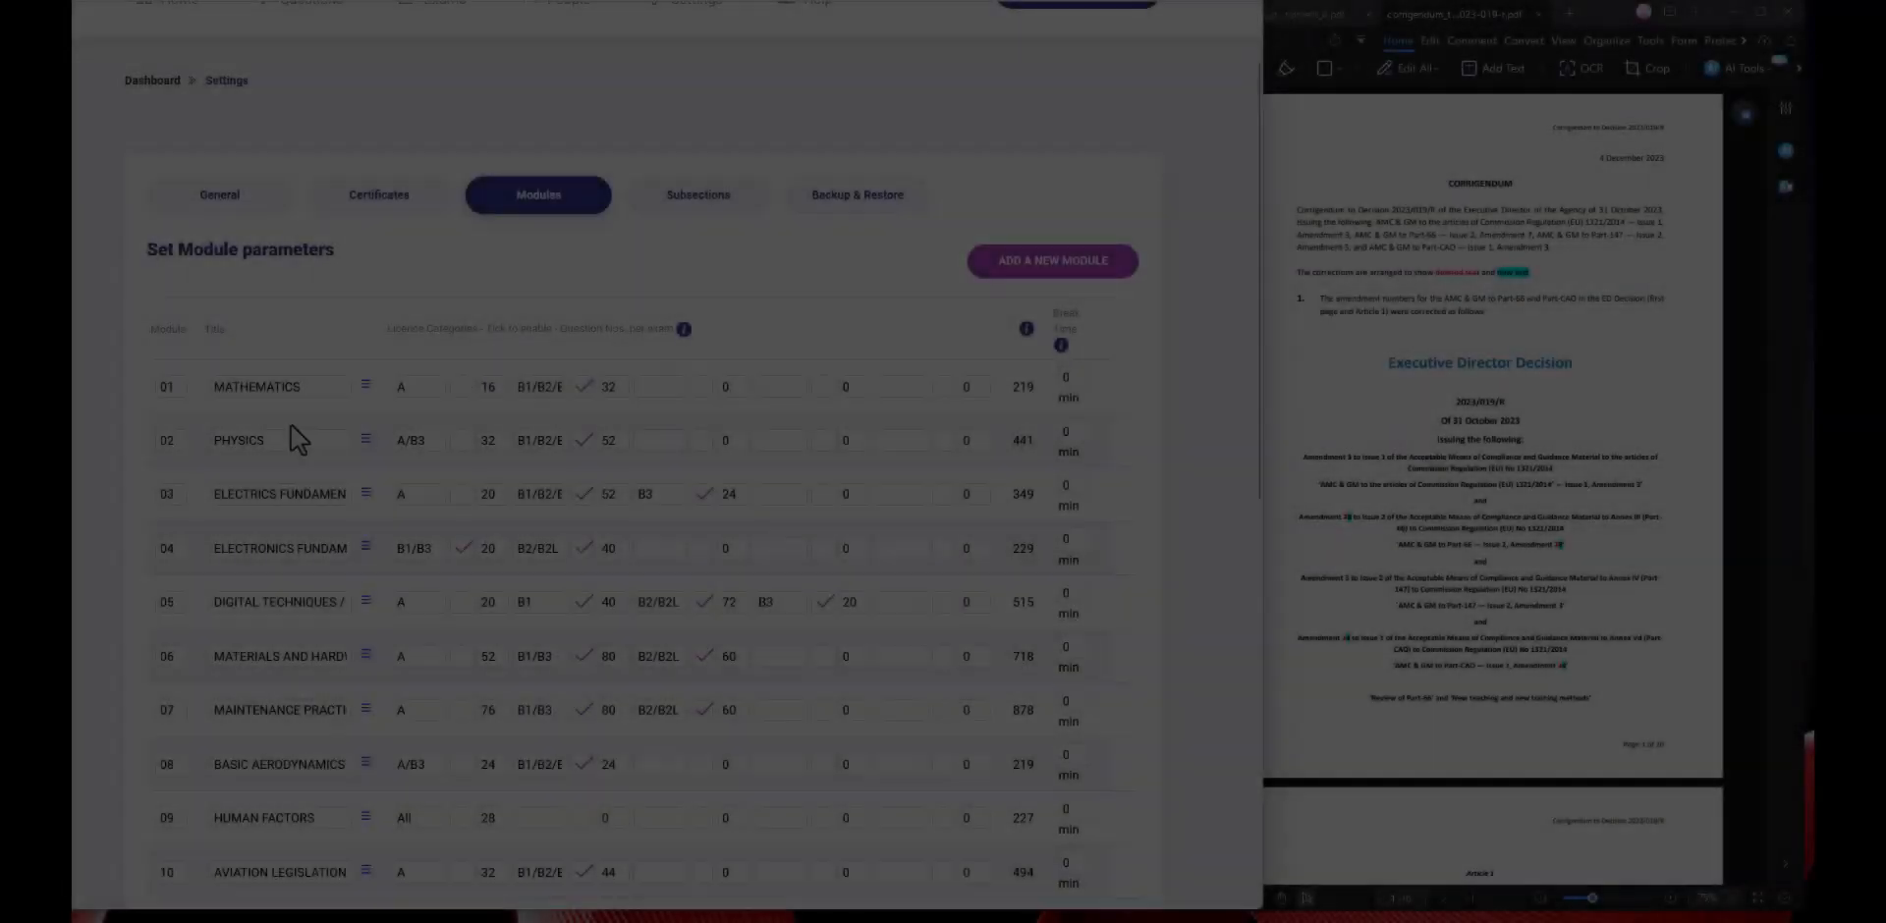
Examine the module 05 entry in the module parameters, highlighting its title, B1 and B2/B2L categories, and show its subsections.
scroll(291, 429, down, 3)
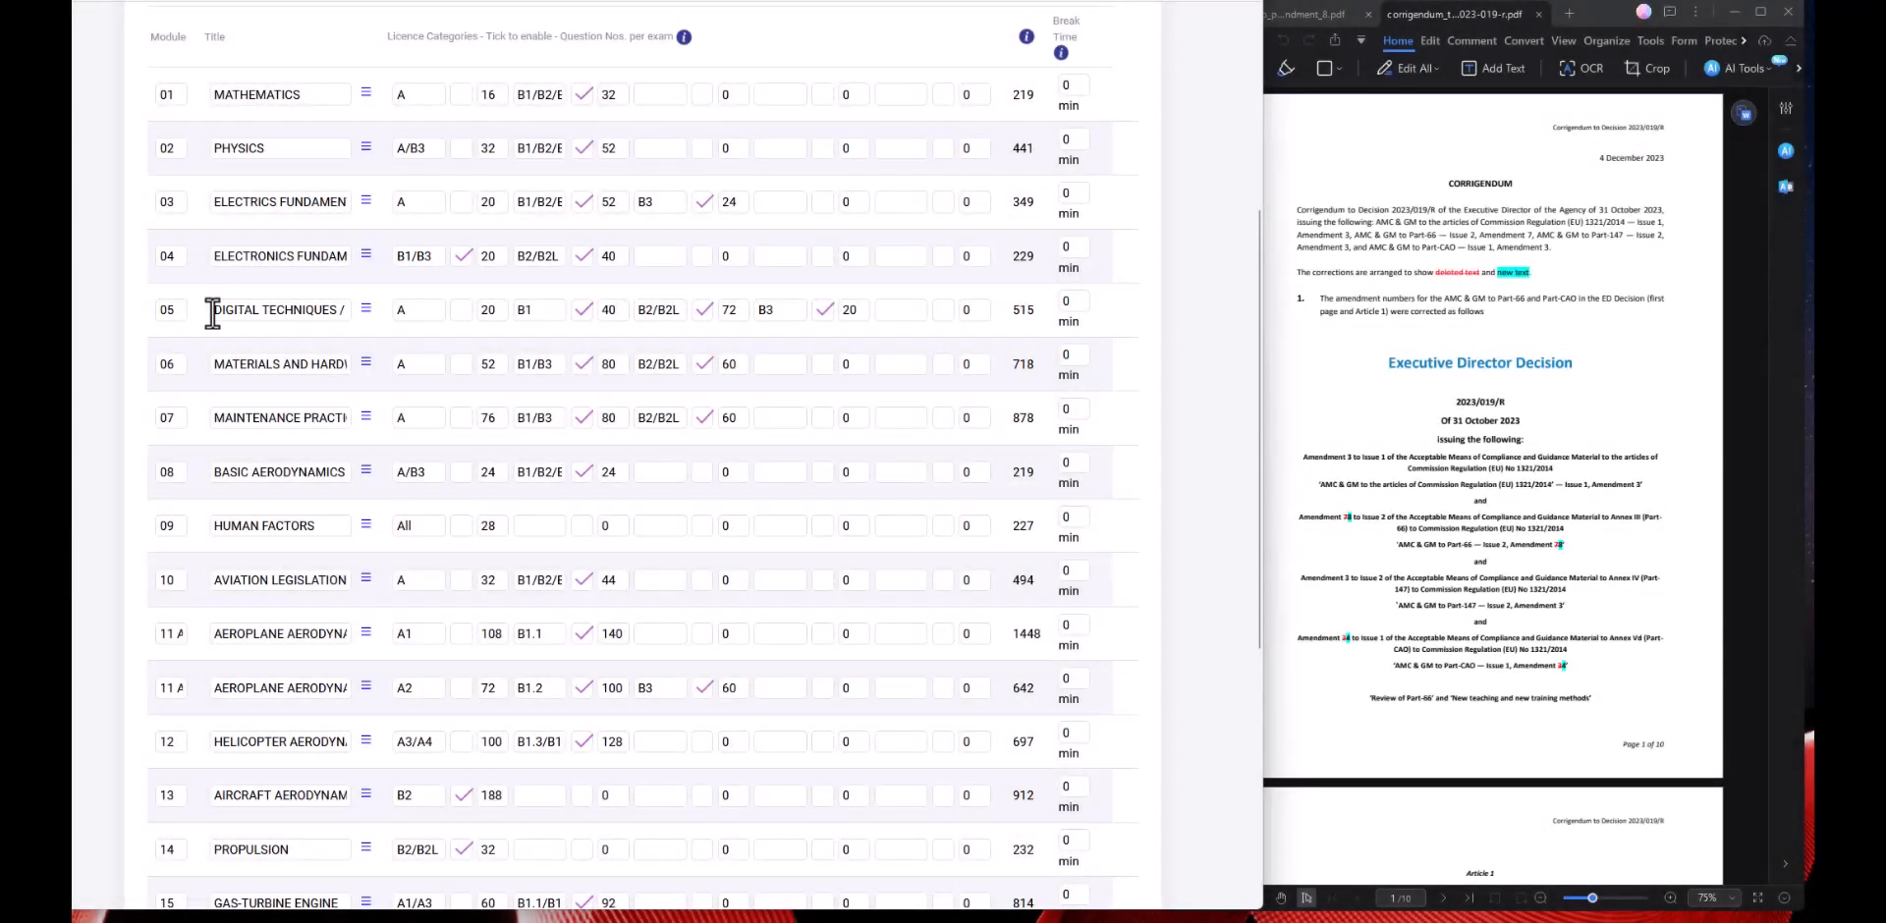
drag(212, 311, 349, 313)
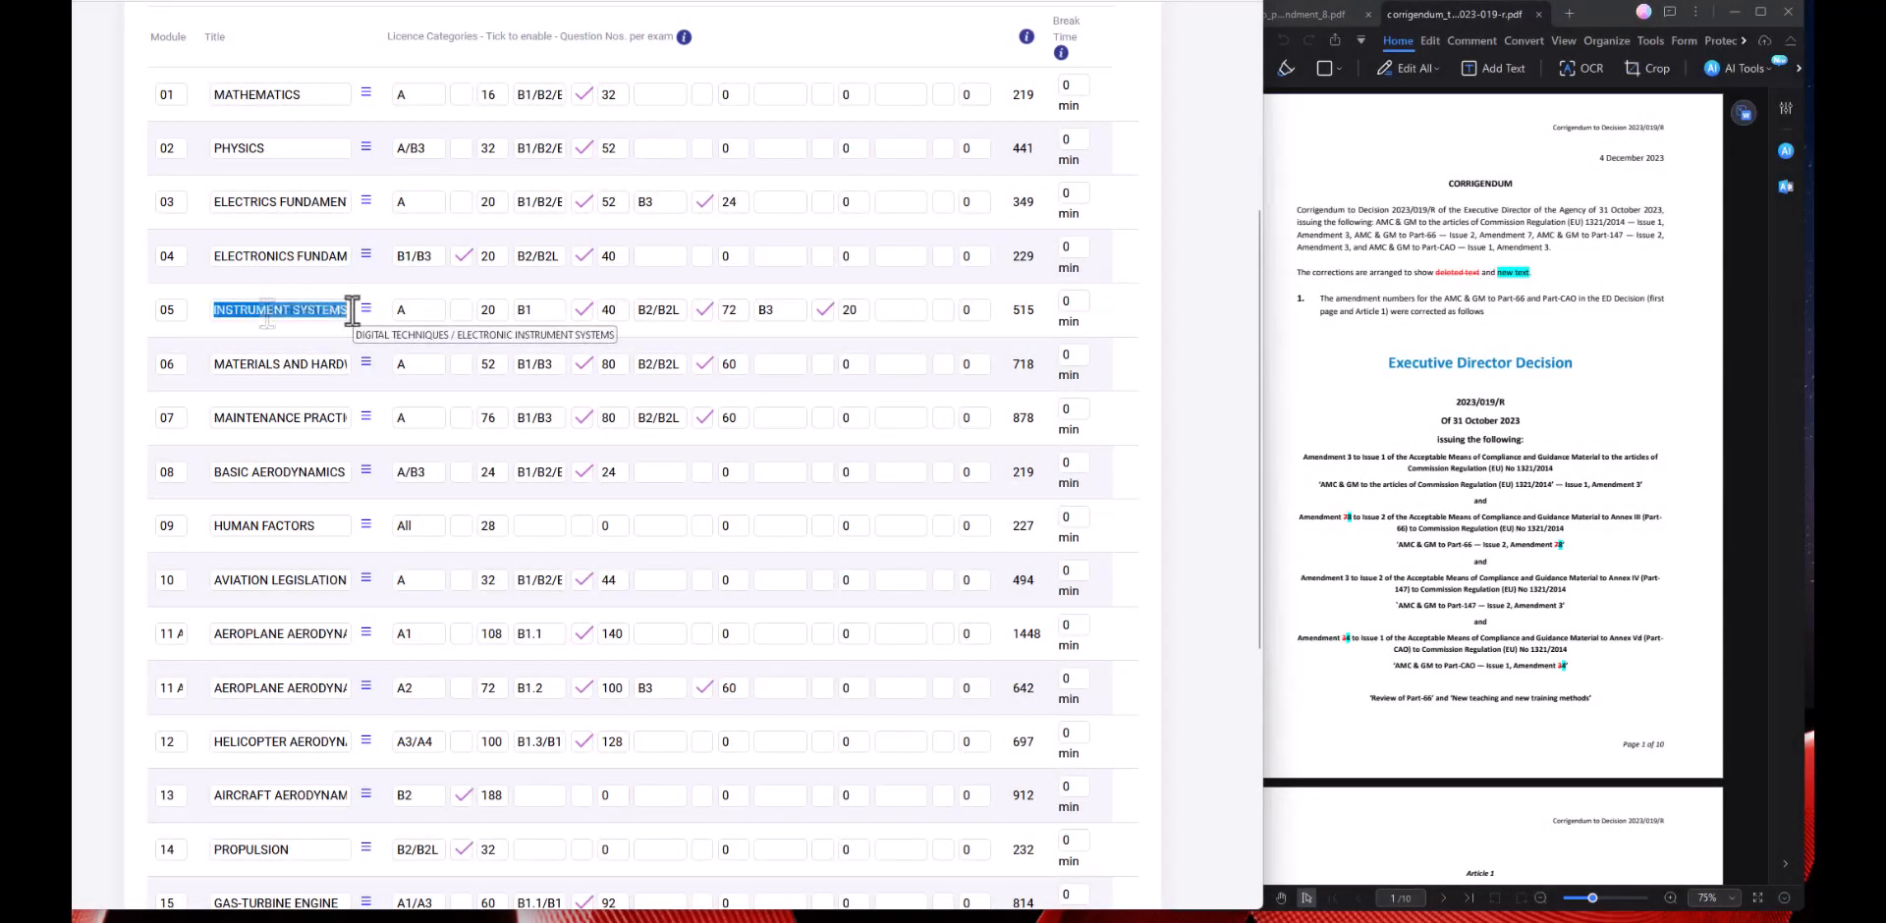
click(524, 310)
double_click(524, 310)
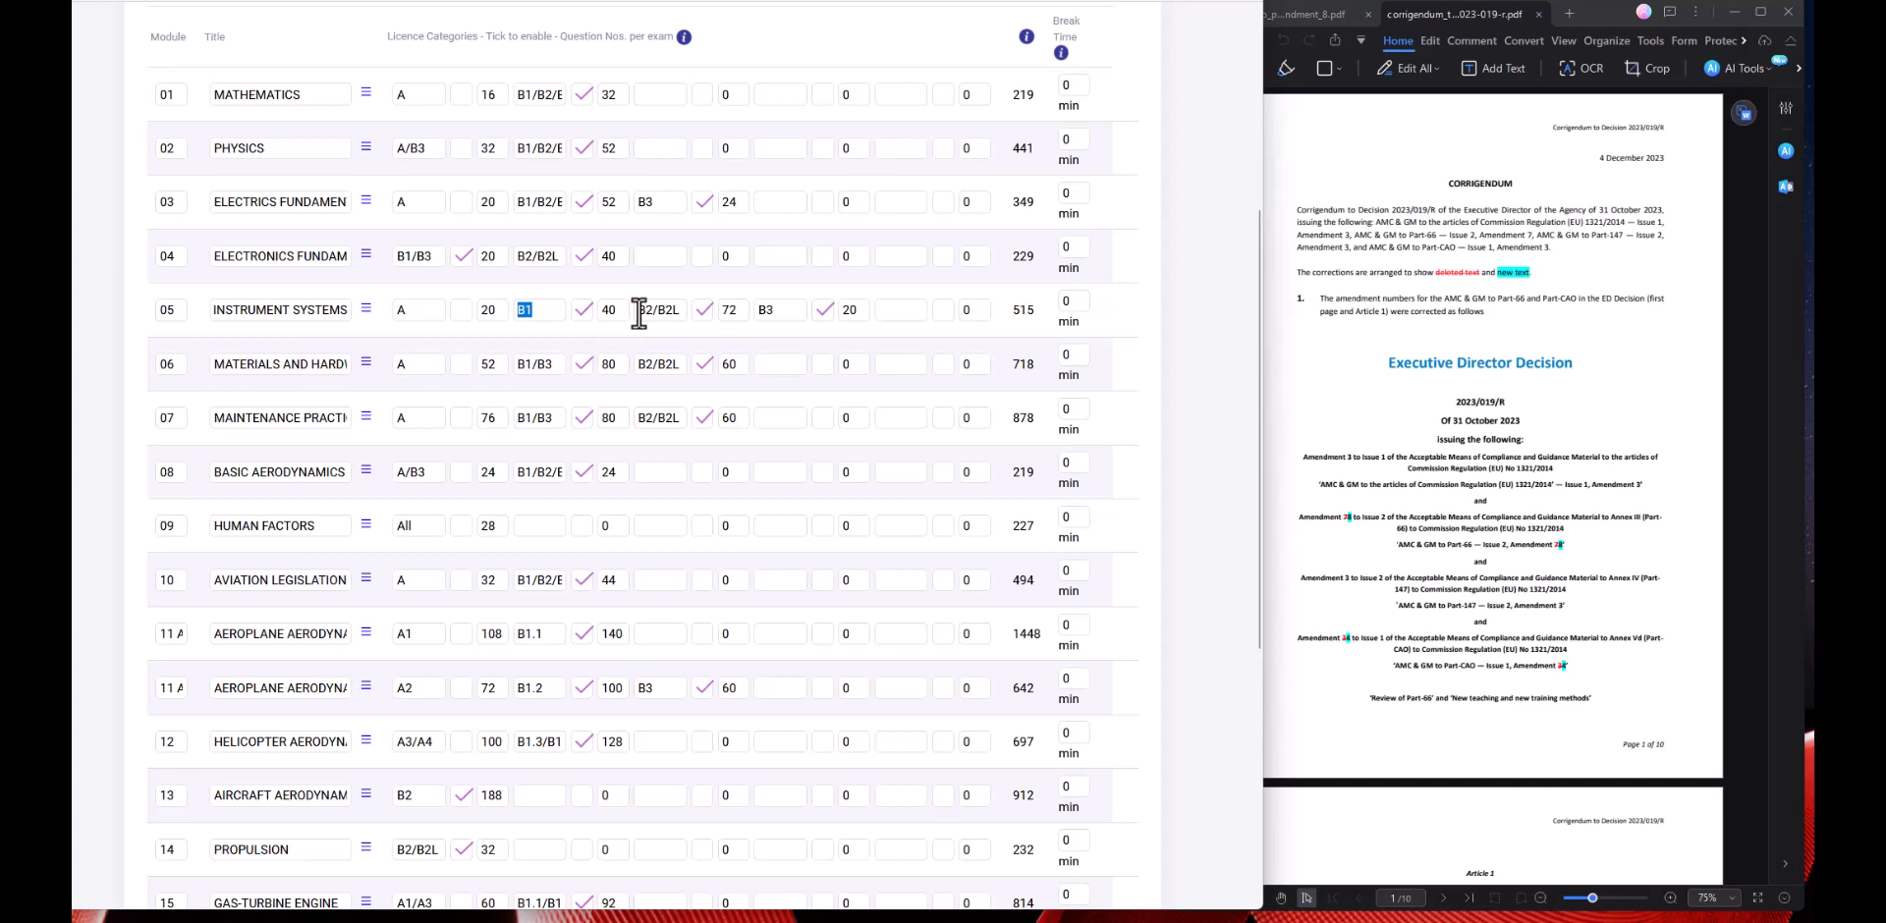
drag(639, 312, 682, 311)
click(368, 310)
Examine subsection 01 Electronic instrument systems, checking the difficulty levels across all categories and highlighting its title.
scroll(497, 451, down, 4)
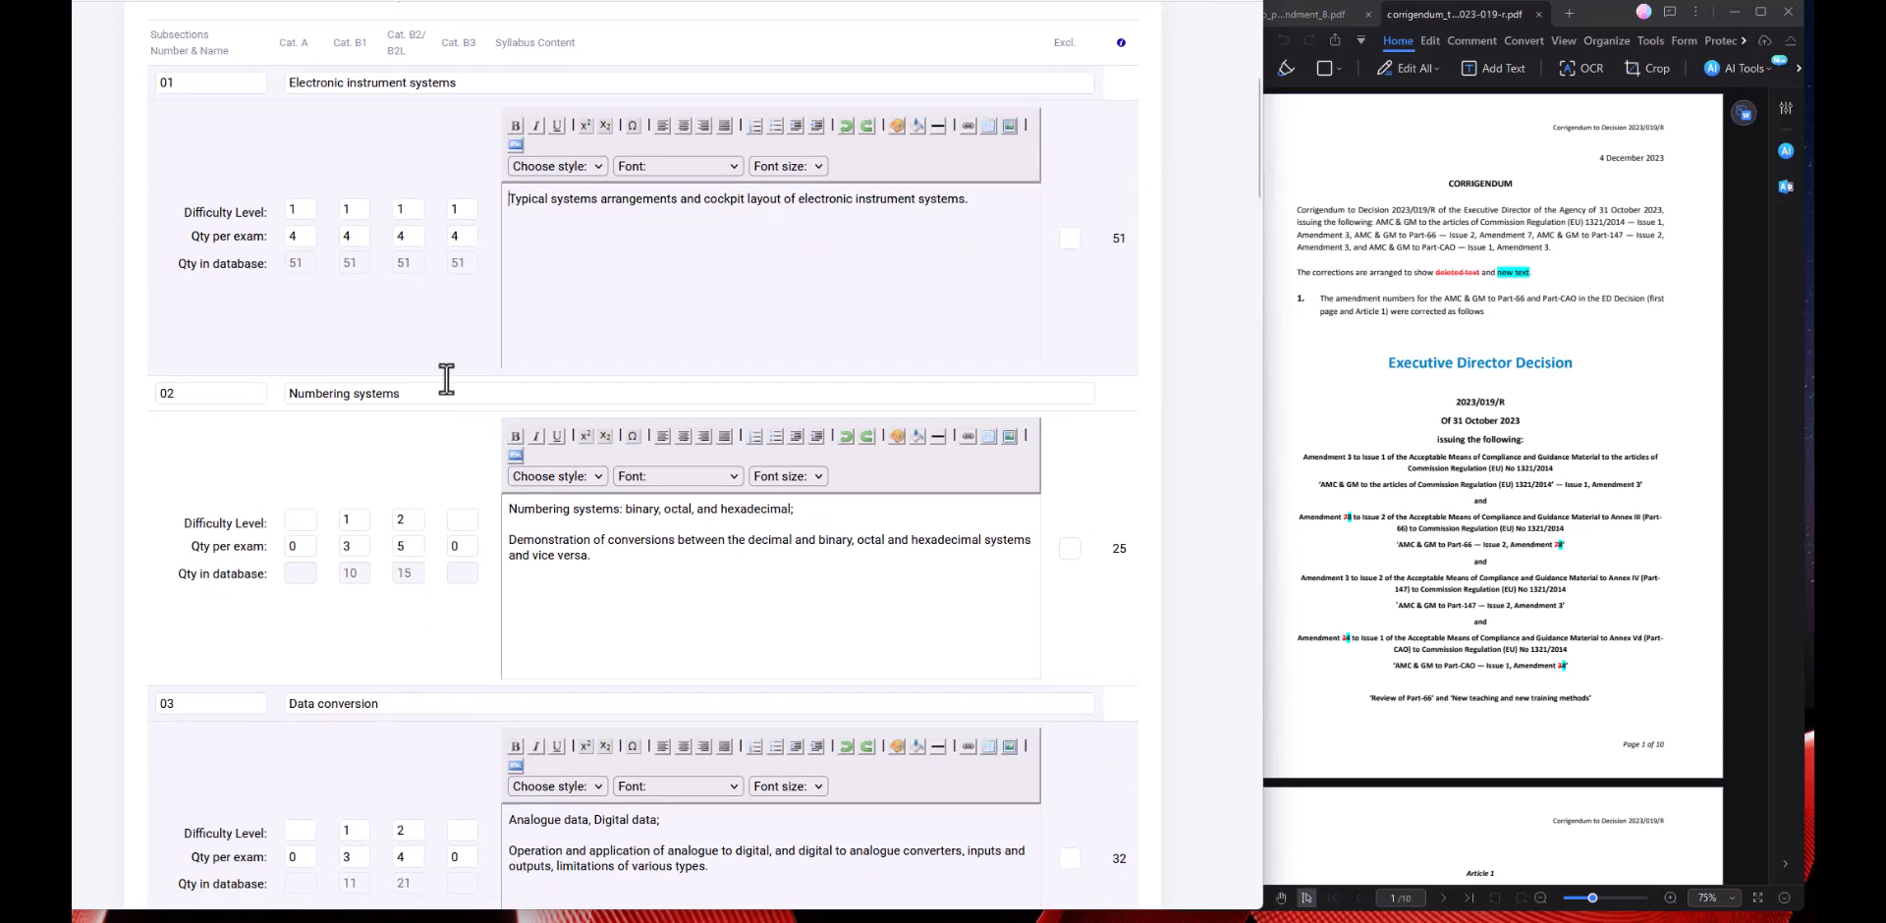
scroll(442, 433, up, 1)
click(287, 311)
text(1)
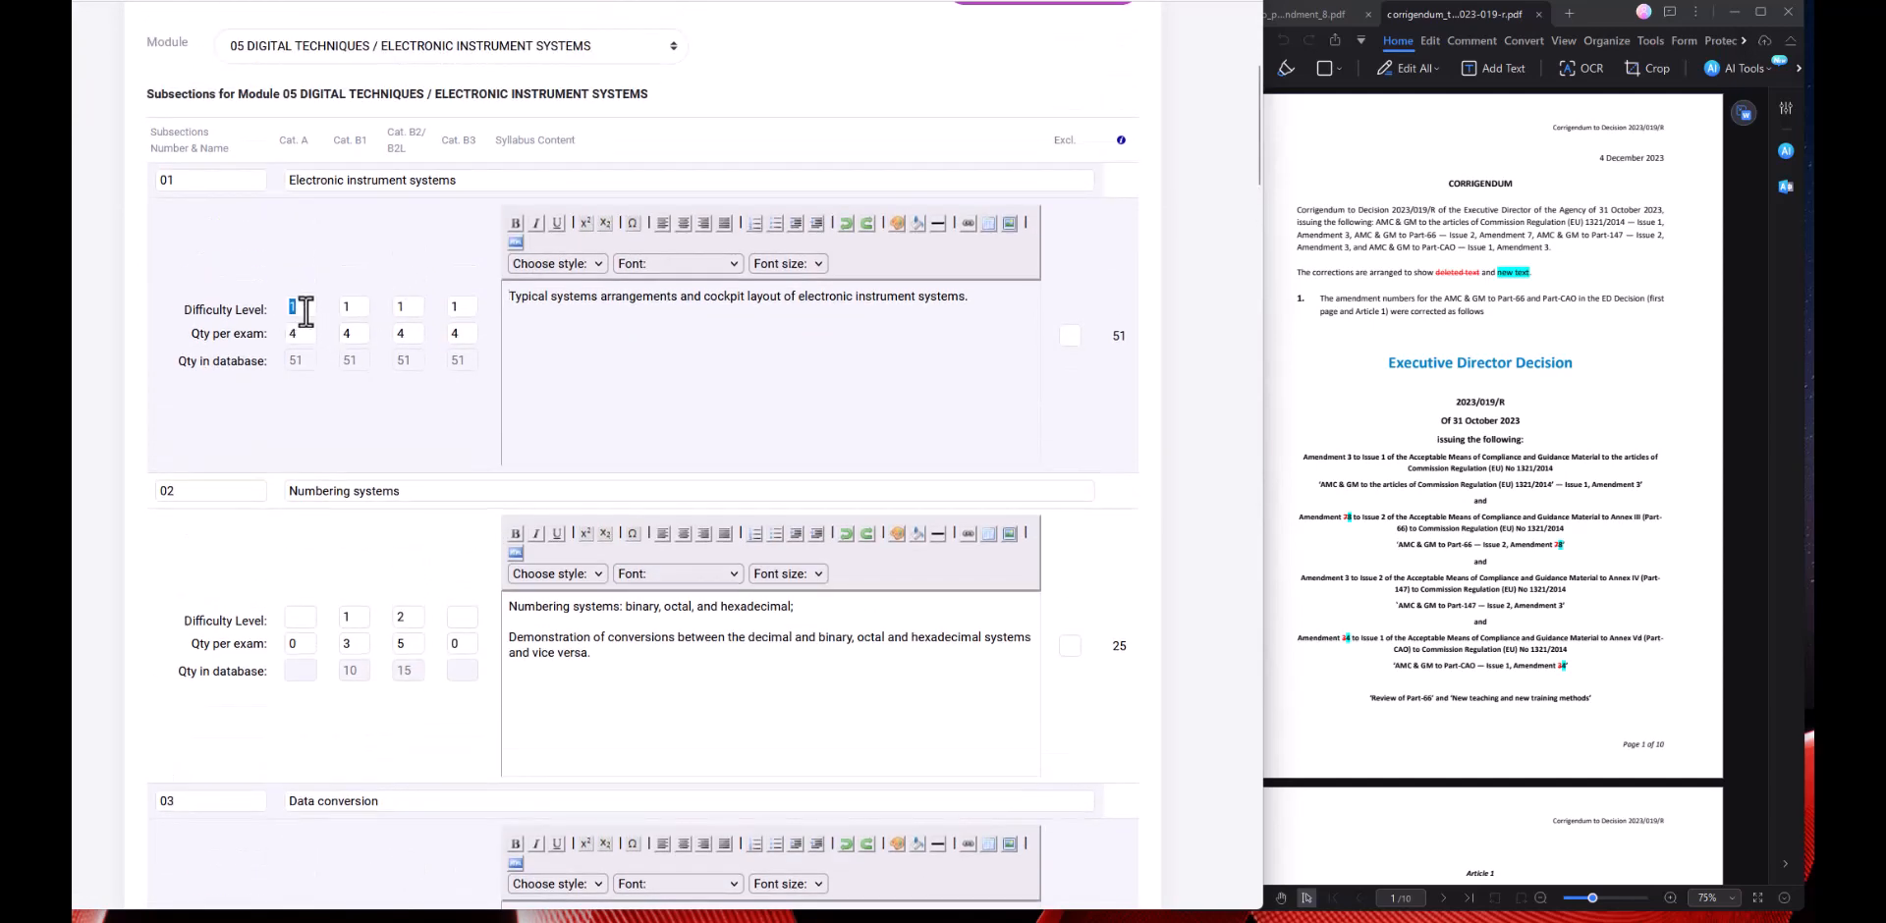
key(Tab)
key(Tab)
drag(453, 309, 467, 310)
drag(463, 180, 256, 180)
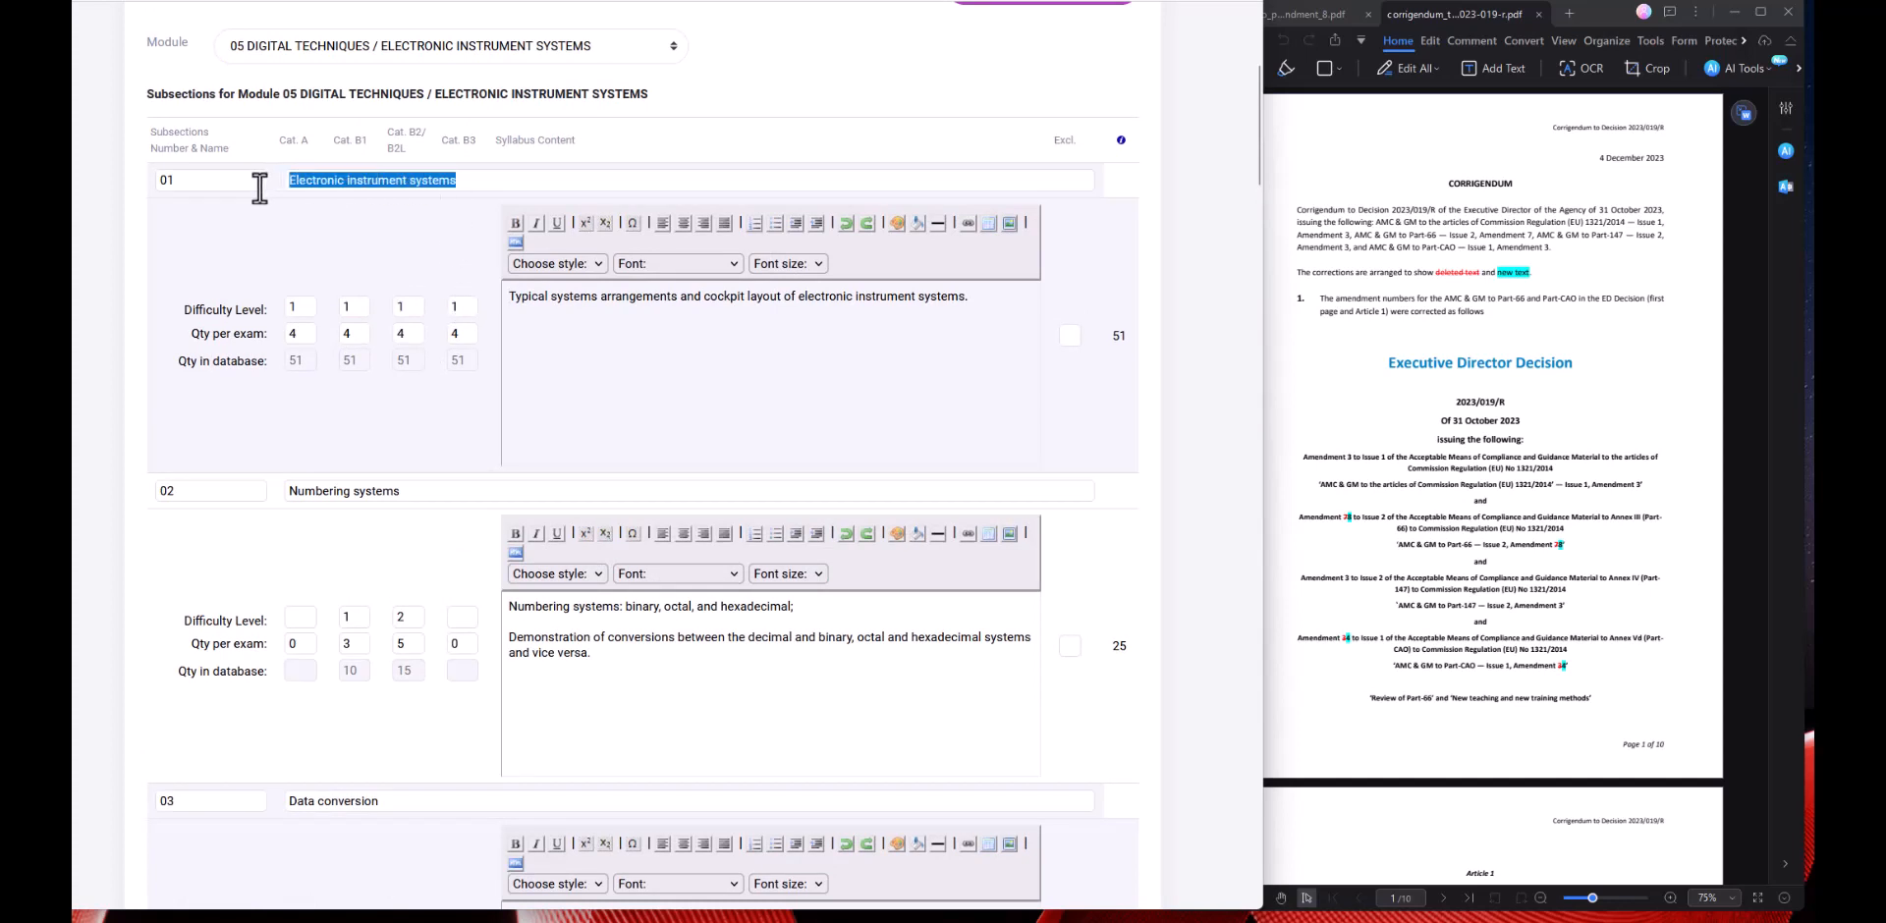
click(387, 274)
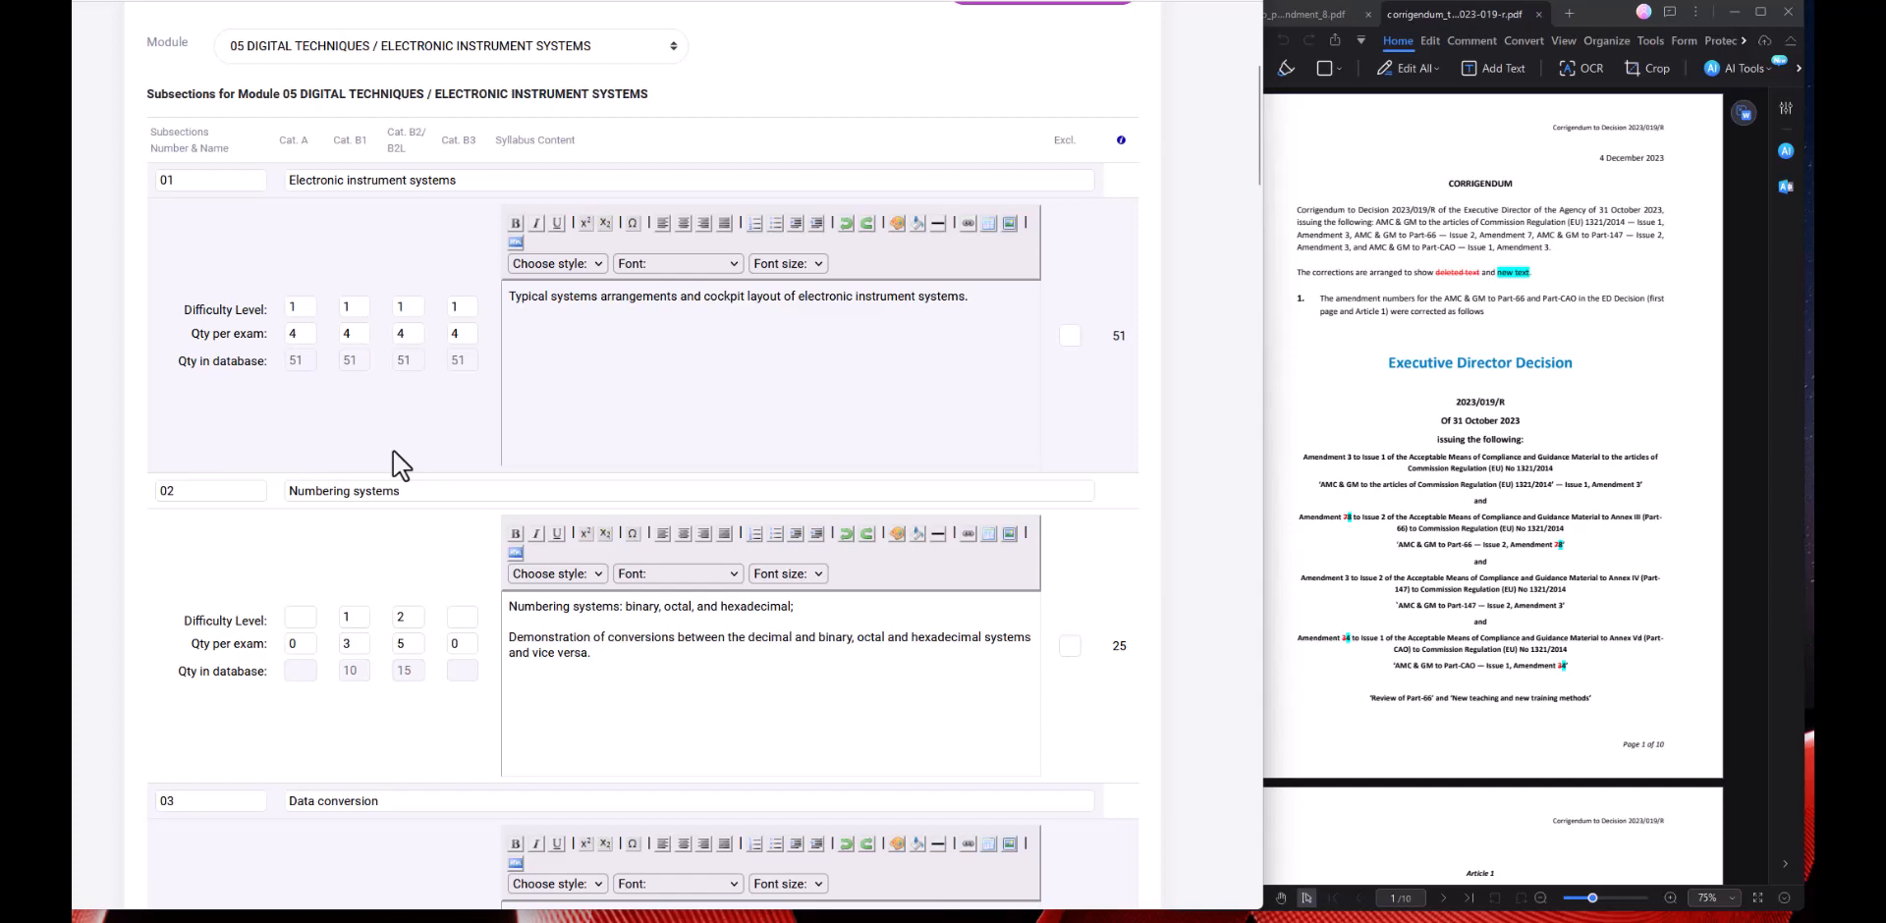
Review the digital techniques subsections from Data conversion to Fibre optics, highlighting the Data buses title.
scroll(393, 452, down, 8)
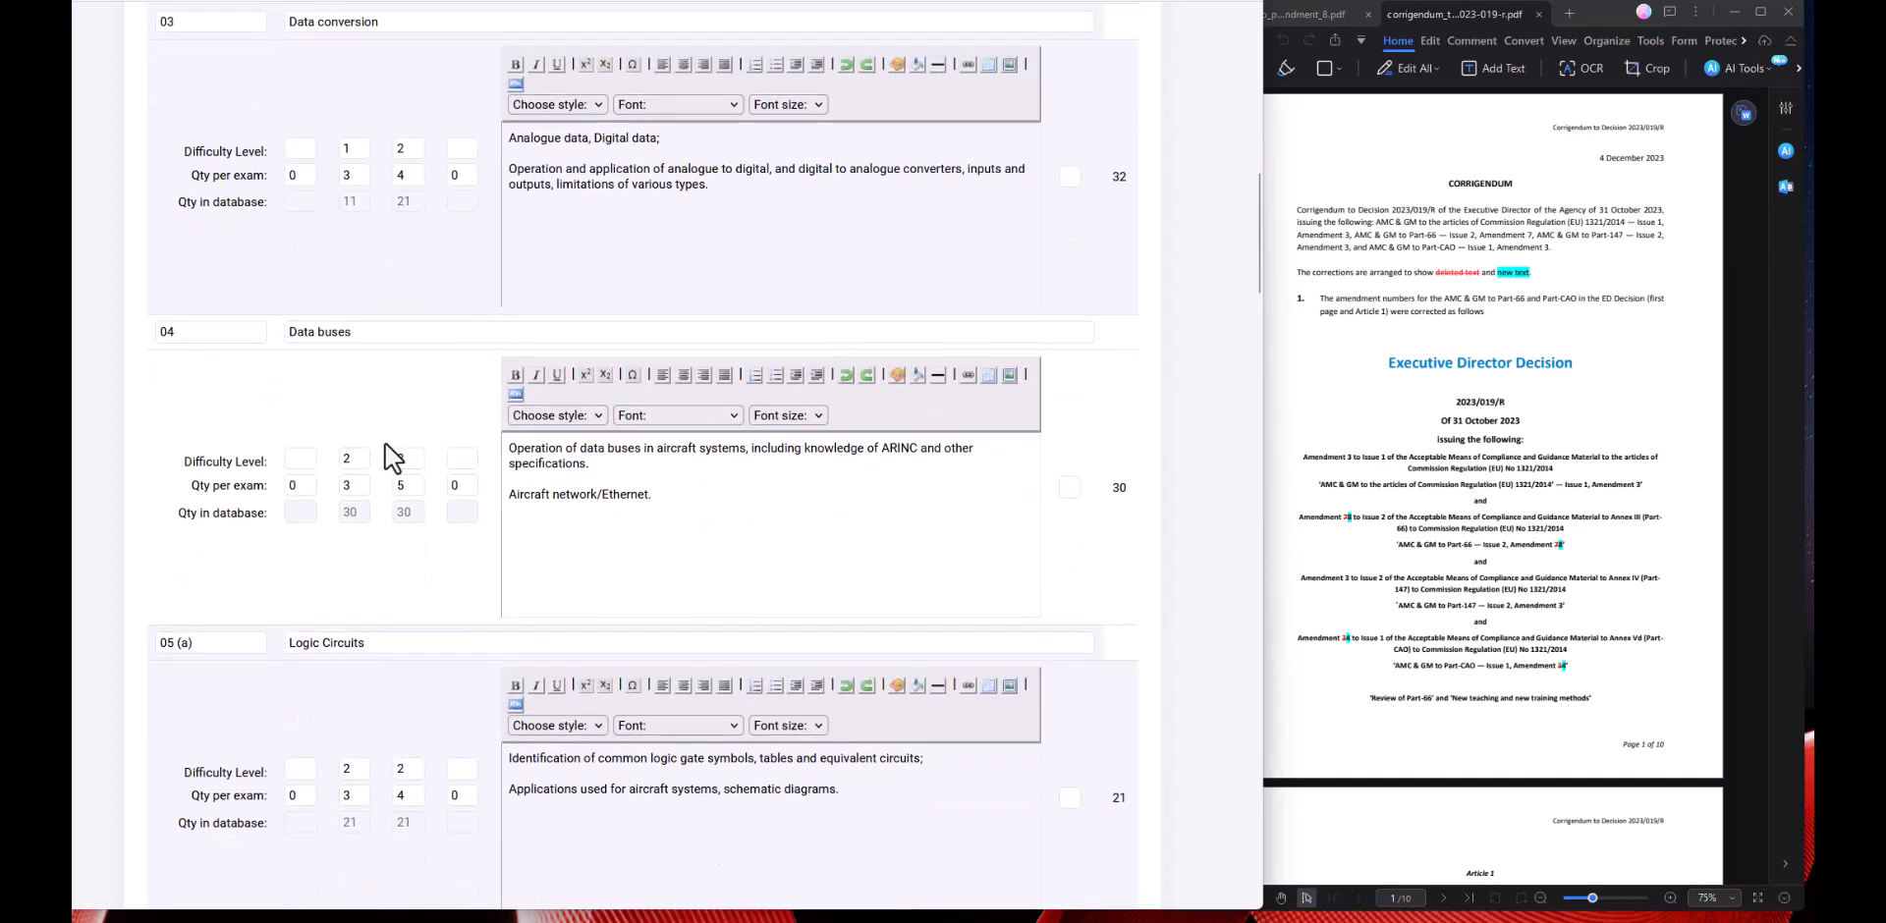
drag(355, 332, 278, 333)
key(BackSpace)
scroll(387, 495, down, 9)
scroll(387, 495, down, 9)
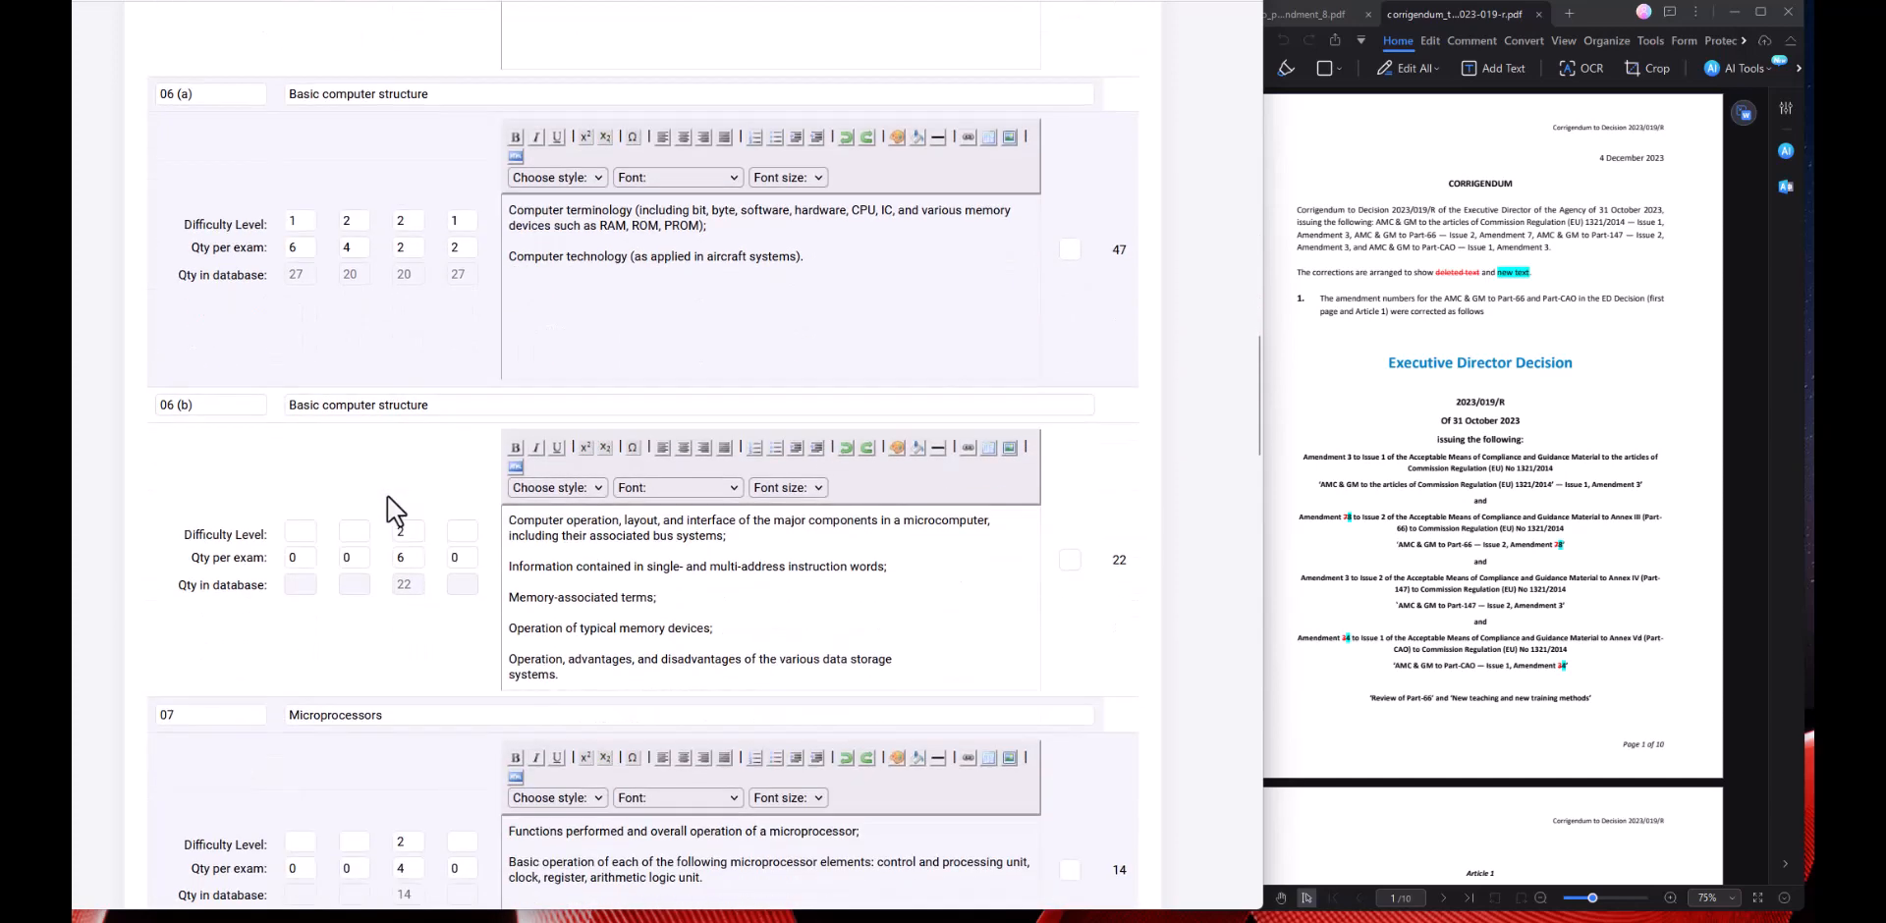
scroll(387, 497, down, 7)
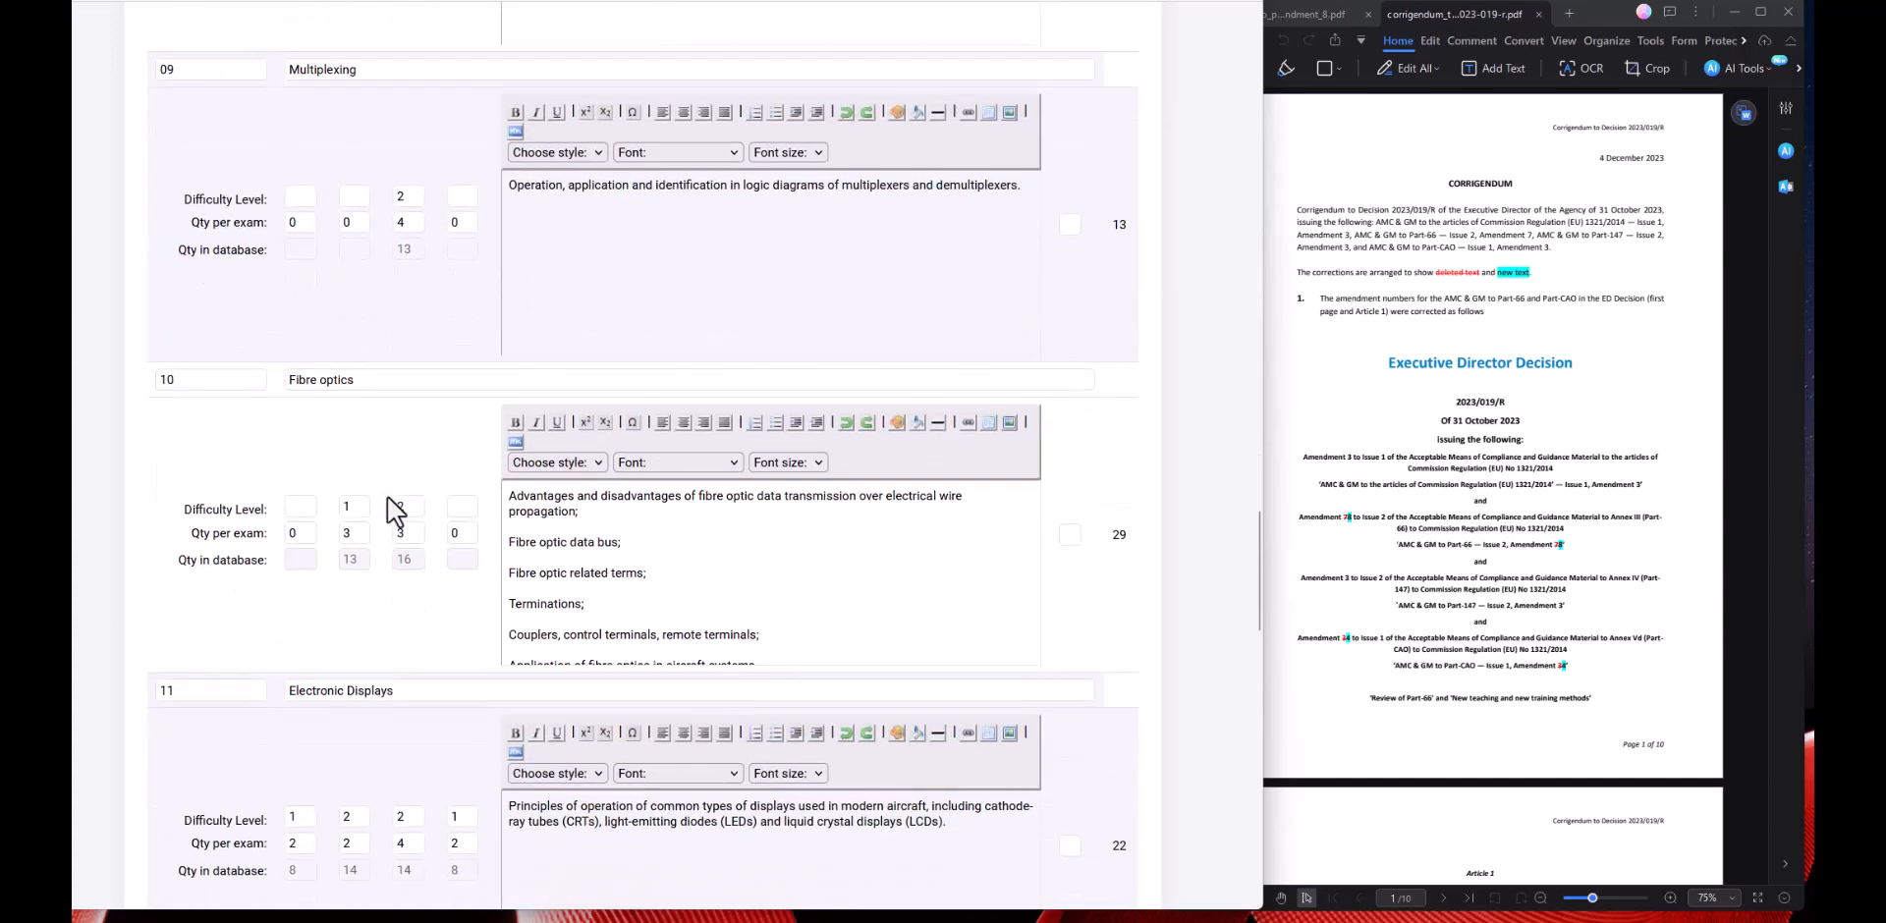
click(319, 87)
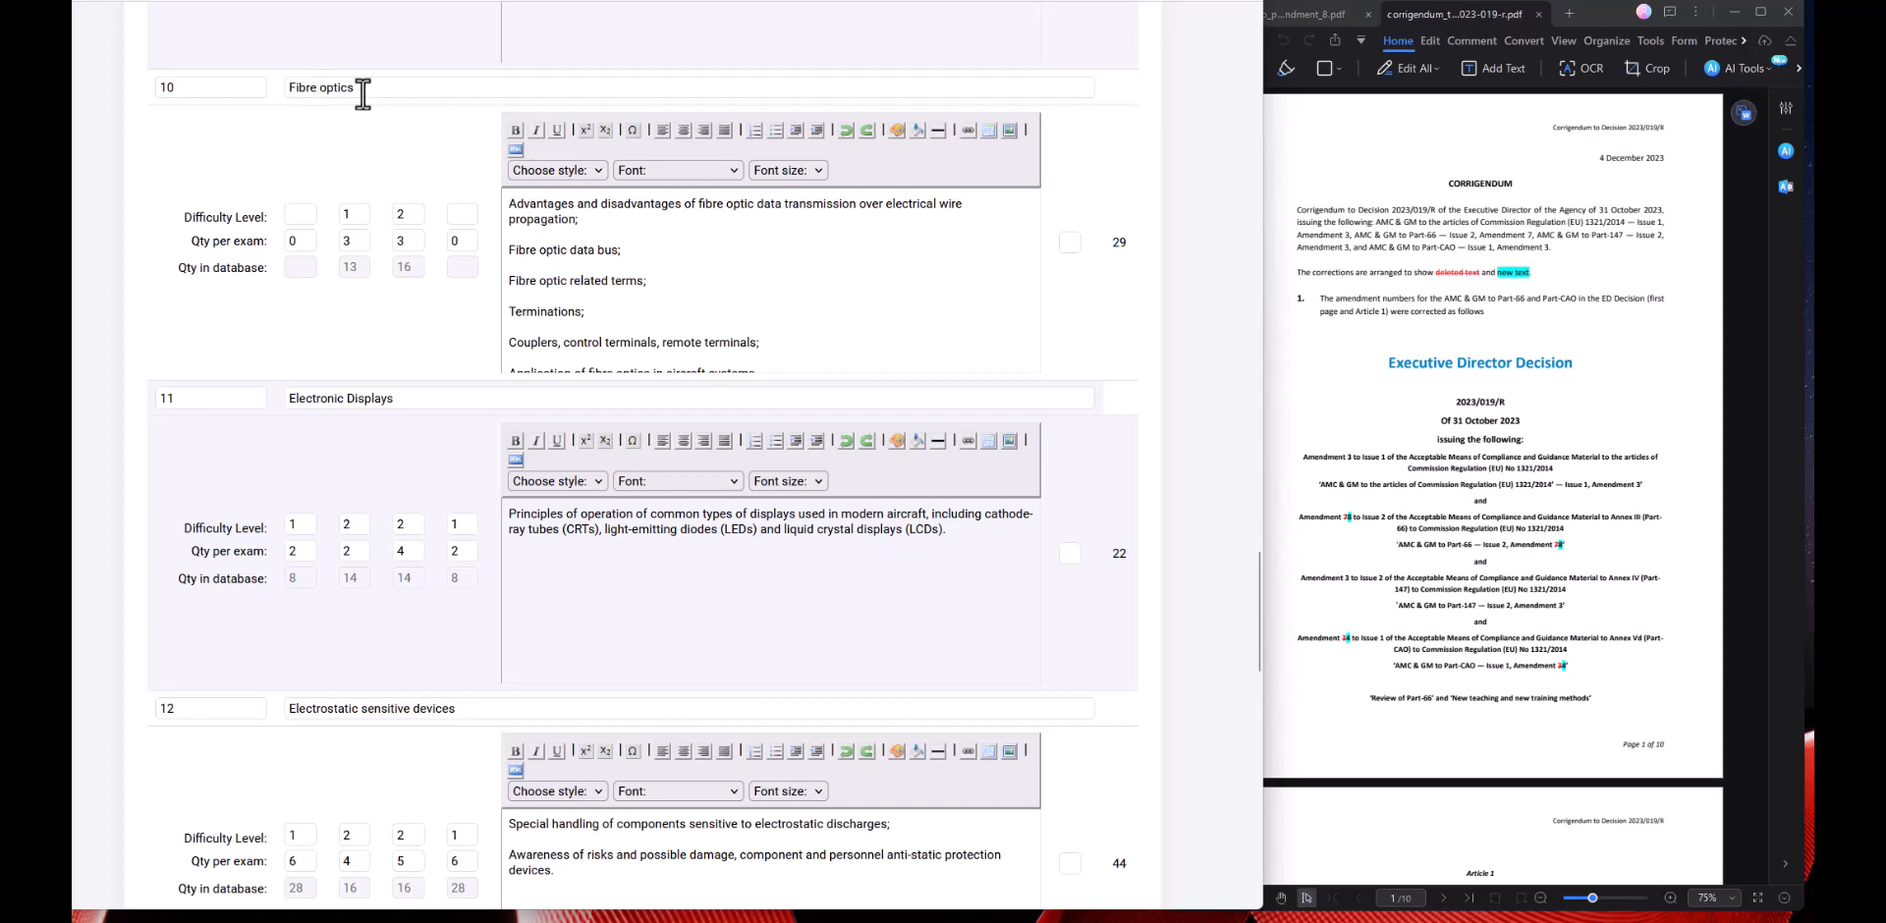
Compare Typical electronic/digital aircraft systems subsections 15 (a) and 15 (b), highlighting the 15 (a) number, difficulty levels and syllabus content.
scroll(472, 447, down, 15)
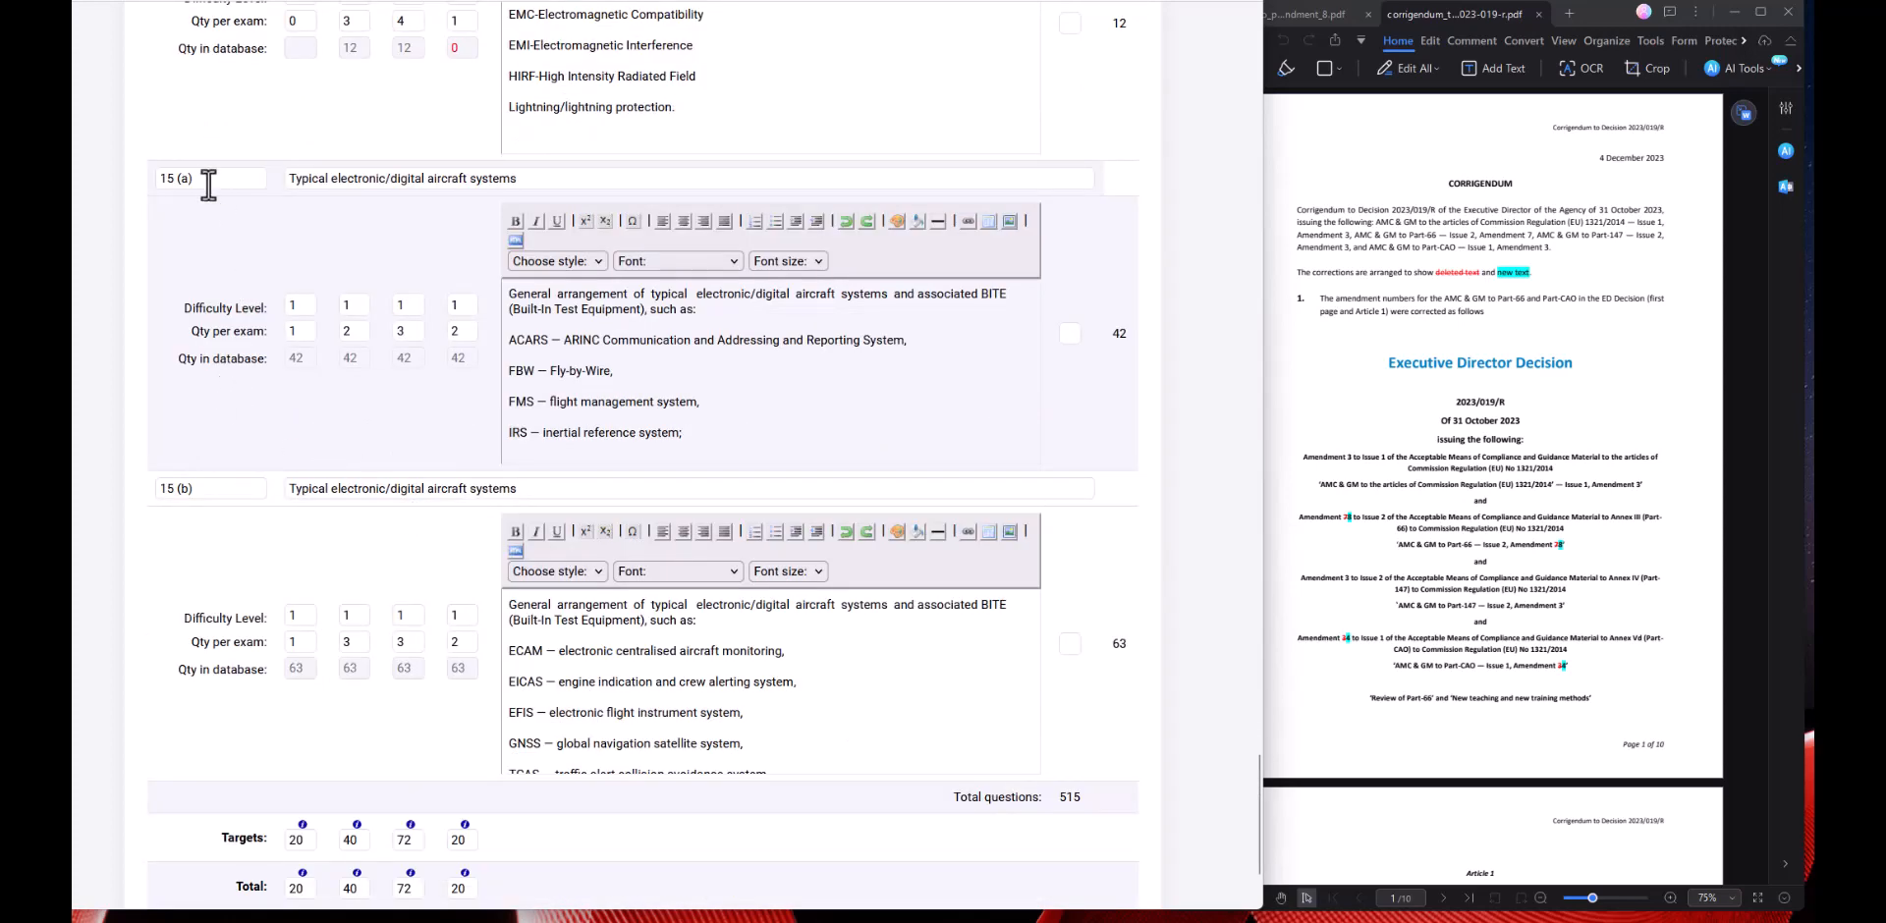
drag(203, 178, 156, 177)
drag(408, 305, 389, 306)
key(Tab)
drag(300, 620, 436, 628)
click(826, 536)
drag(509, 680, 820, 682)
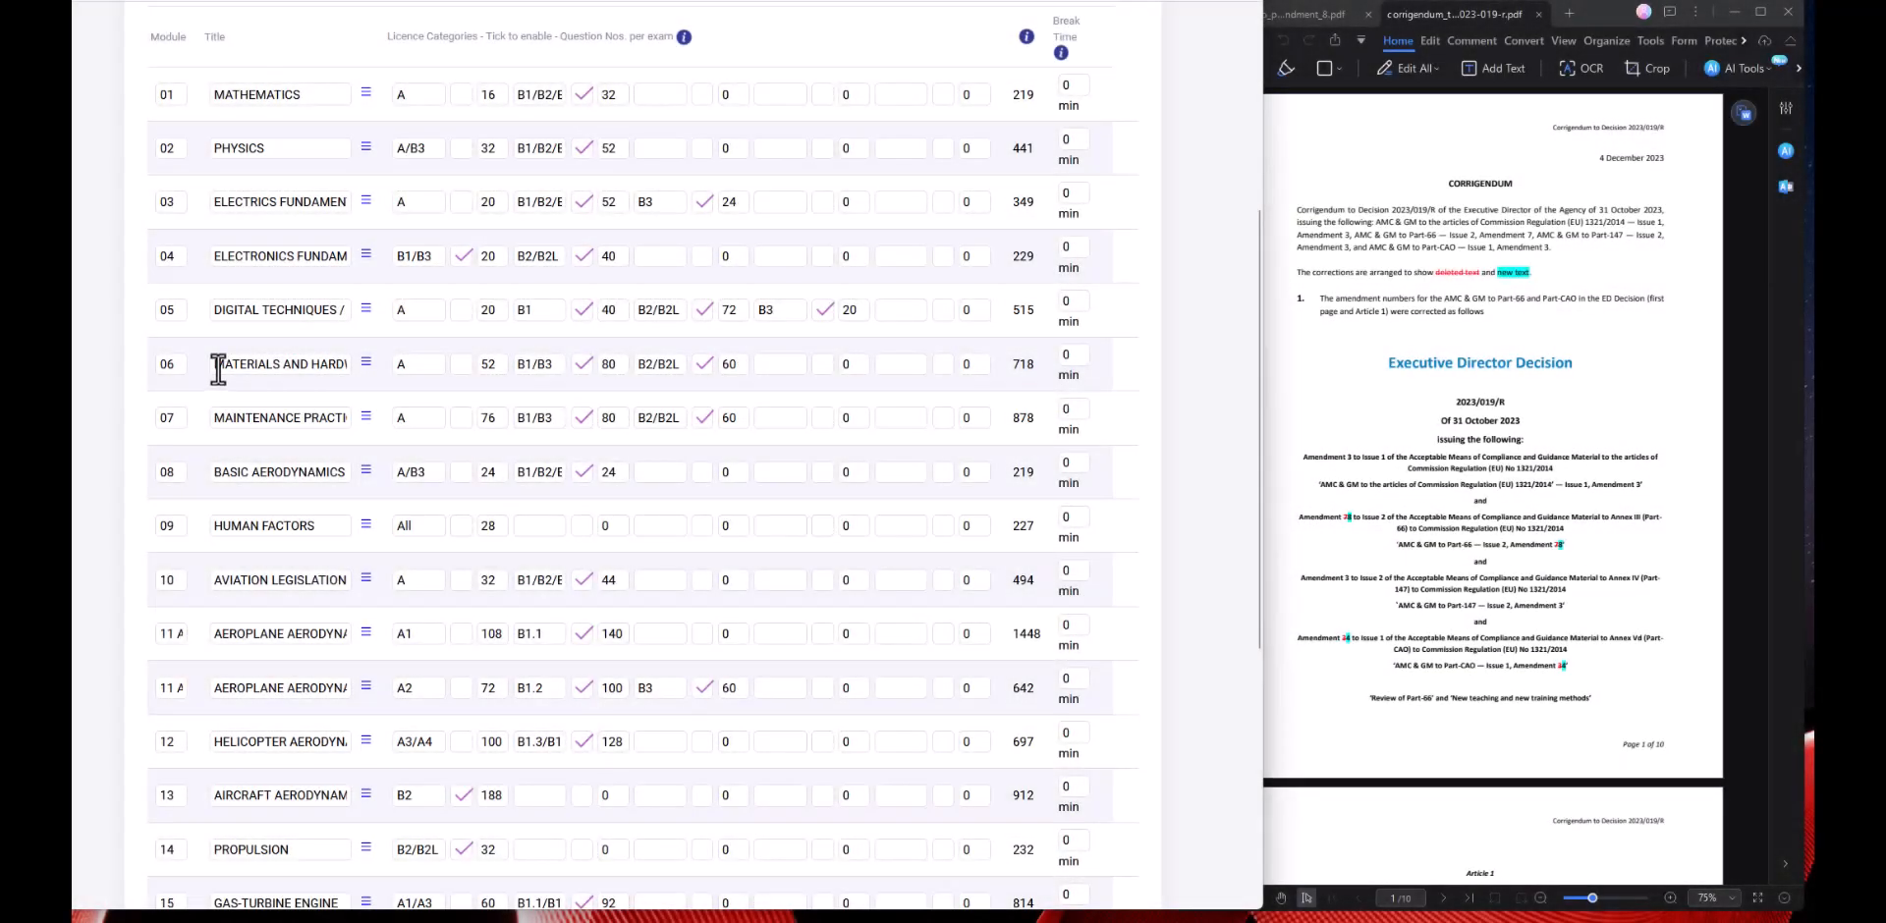
Show the module 06 Materials and Hardware subsections and highlight the number, title and syllabus text of 01 (c) for ferrous materials.
drag(215, 366, 371, 367)
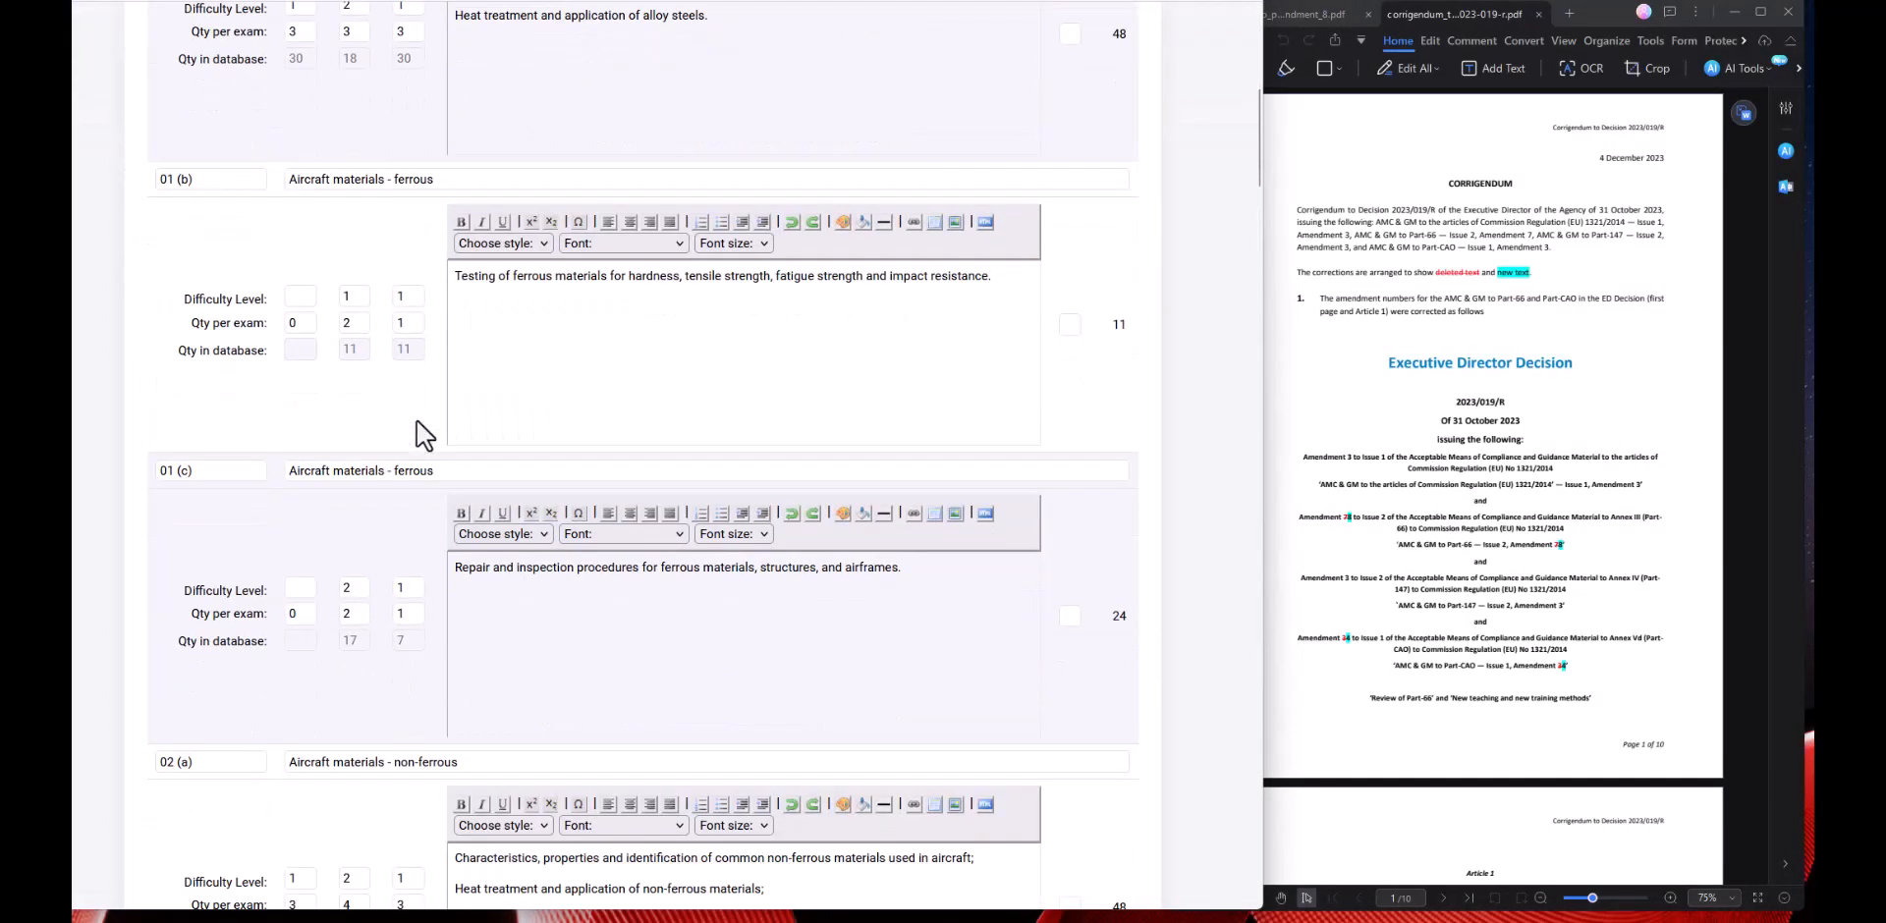
drag(200, 474, 144, 471)
drag(449, 477, 263, 469)
click(454, 575)
drag(453, 575, 902, 566)
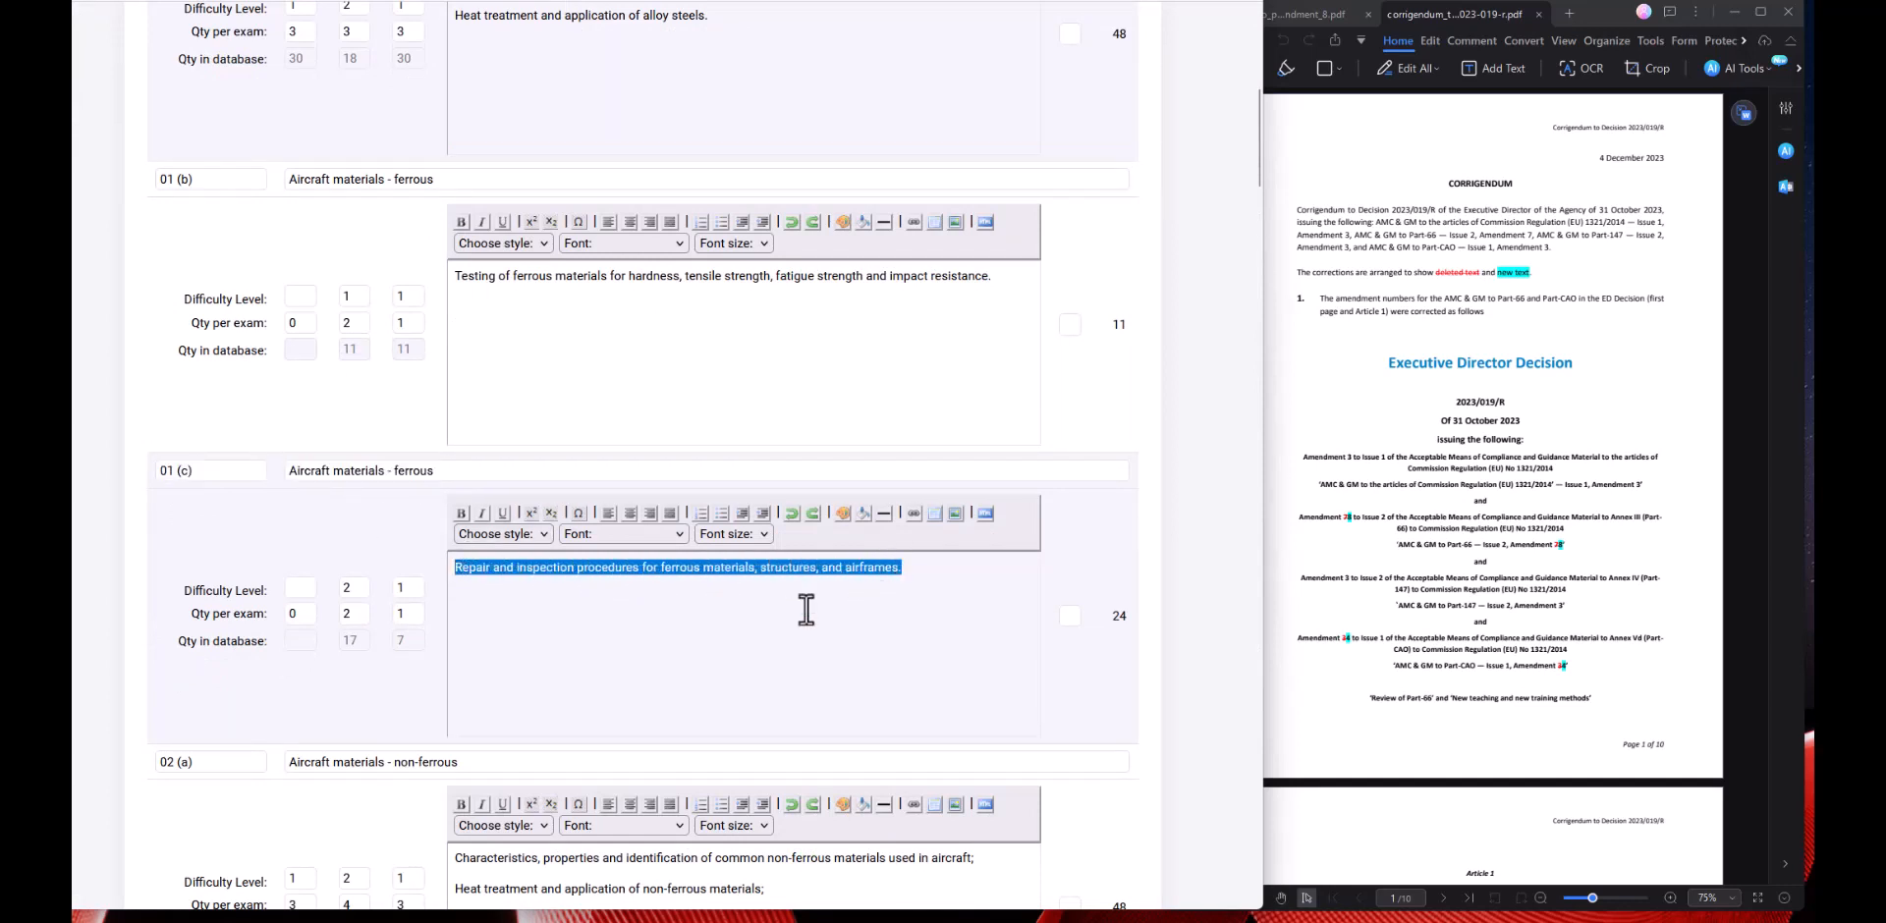
Examine non-ferrous materials subsection 02 (c), highlighting its number, title and repair and inspection syllabus text.
scroll(353, 540, down, 10)
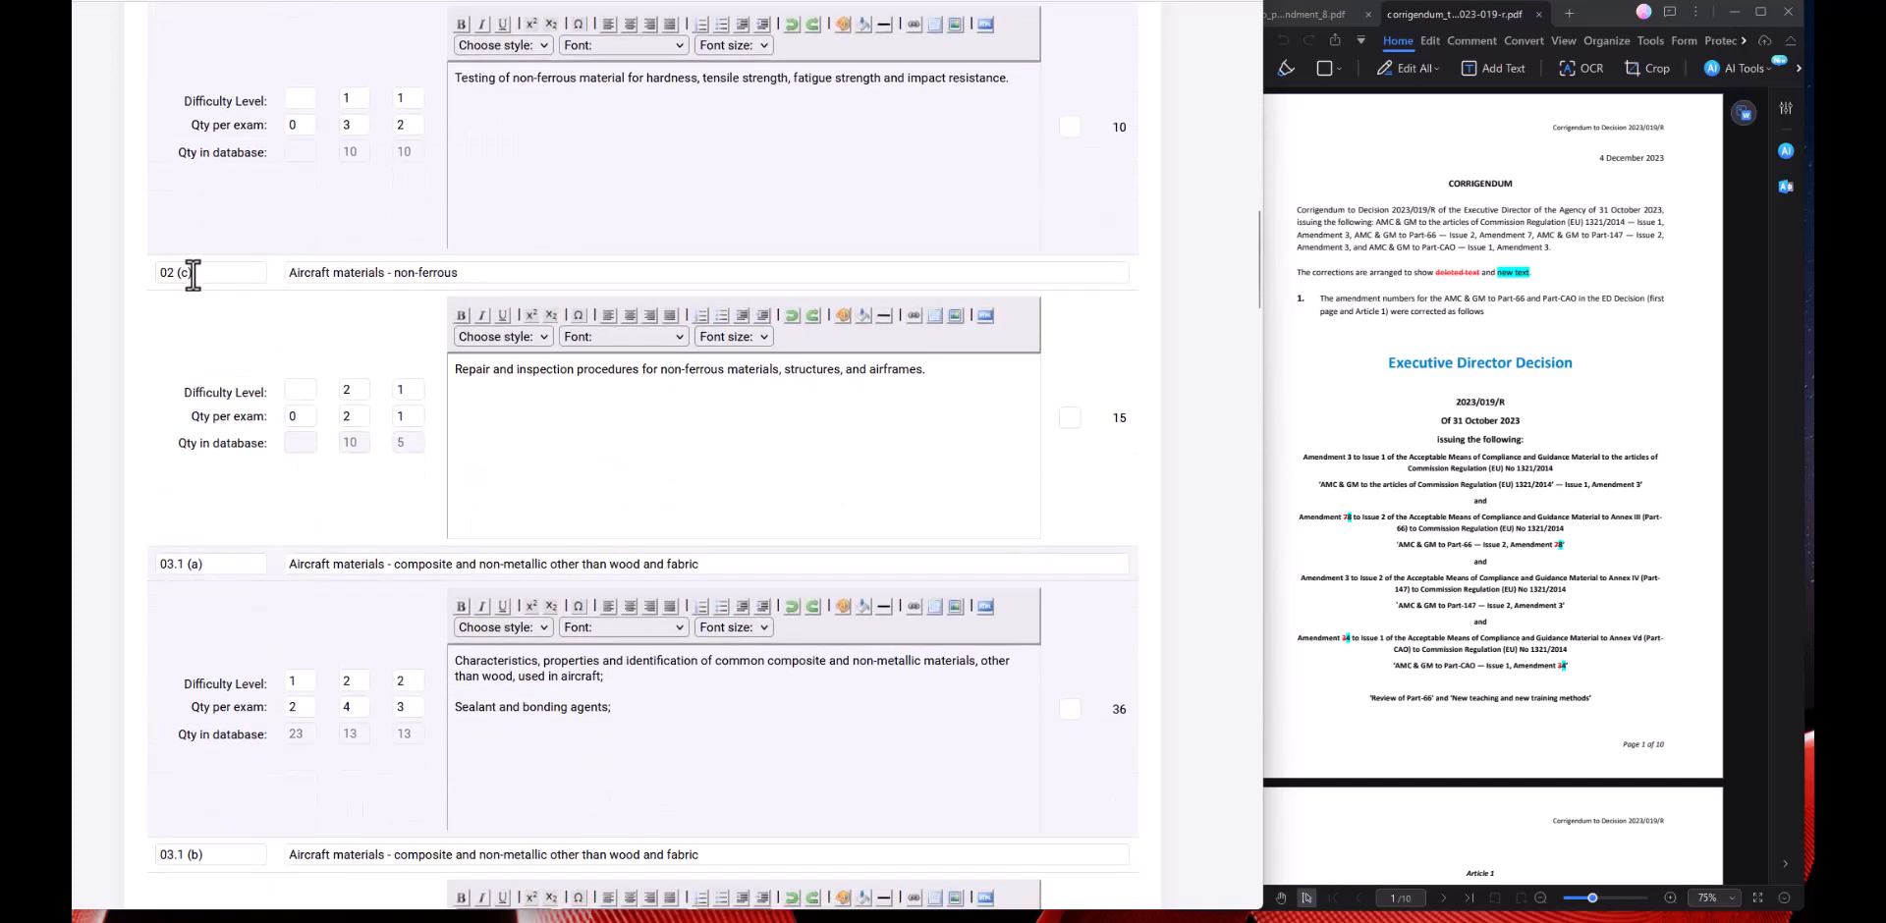
drag(193, 274, 137, 279)
drag(473, 274, 297, 276)
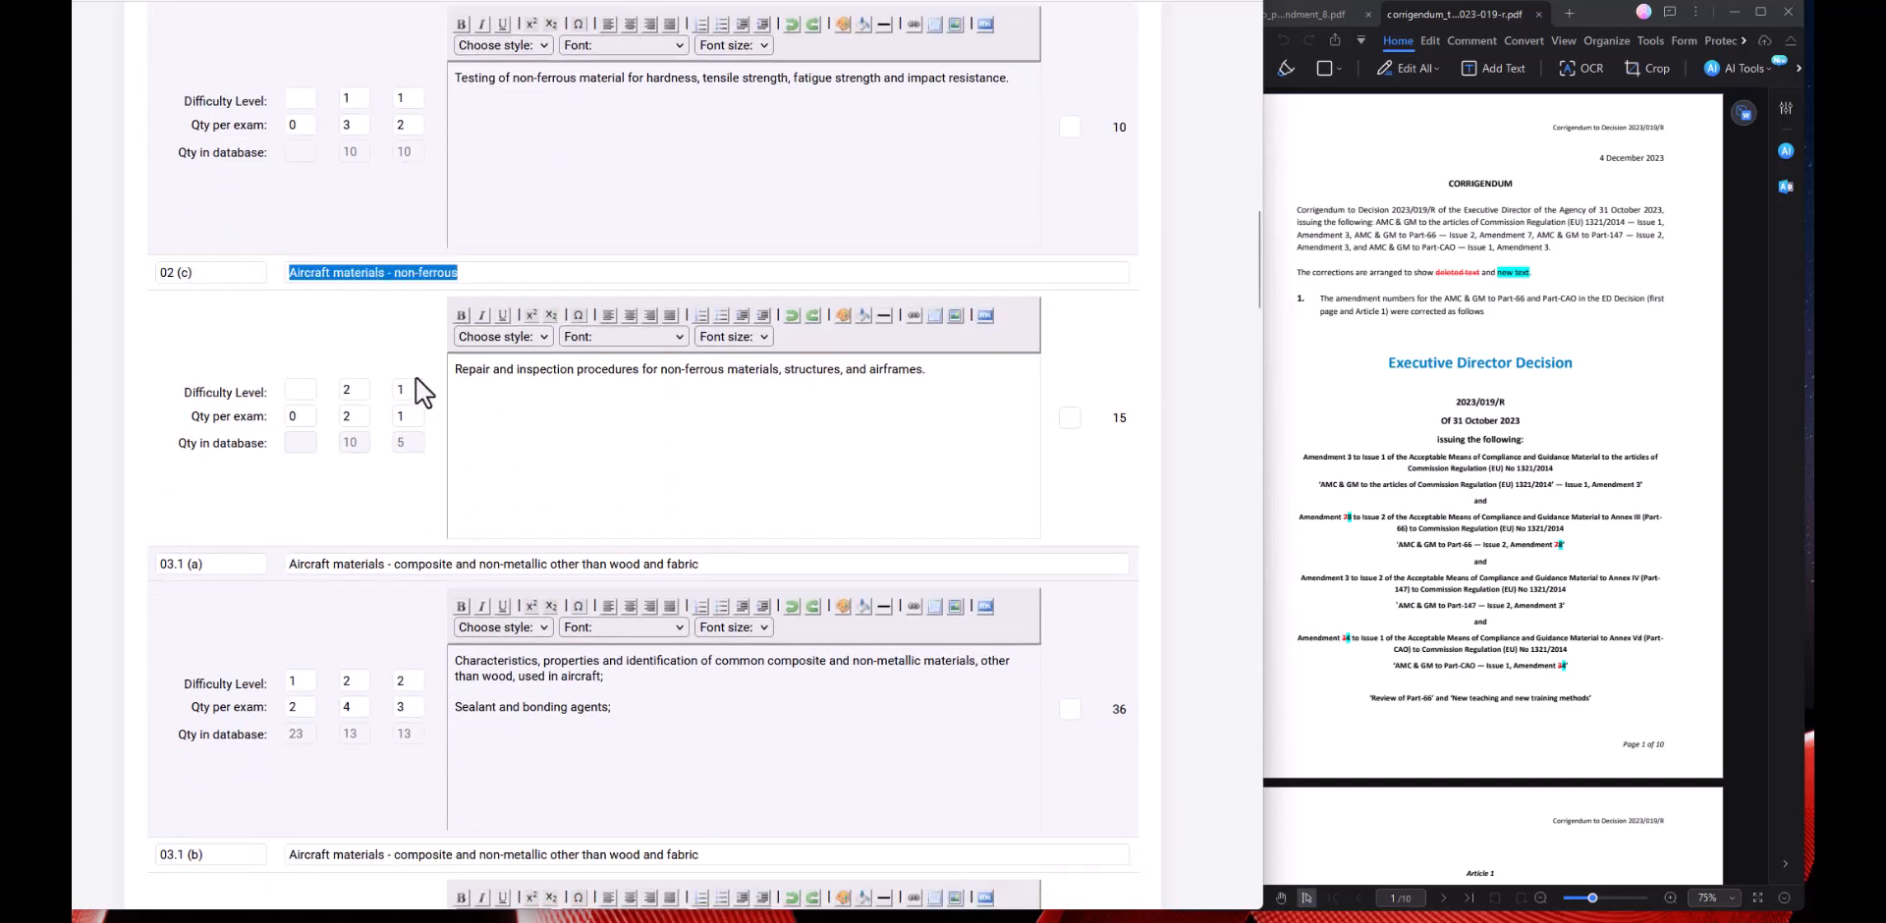
drag(453, 369, 990, 393)
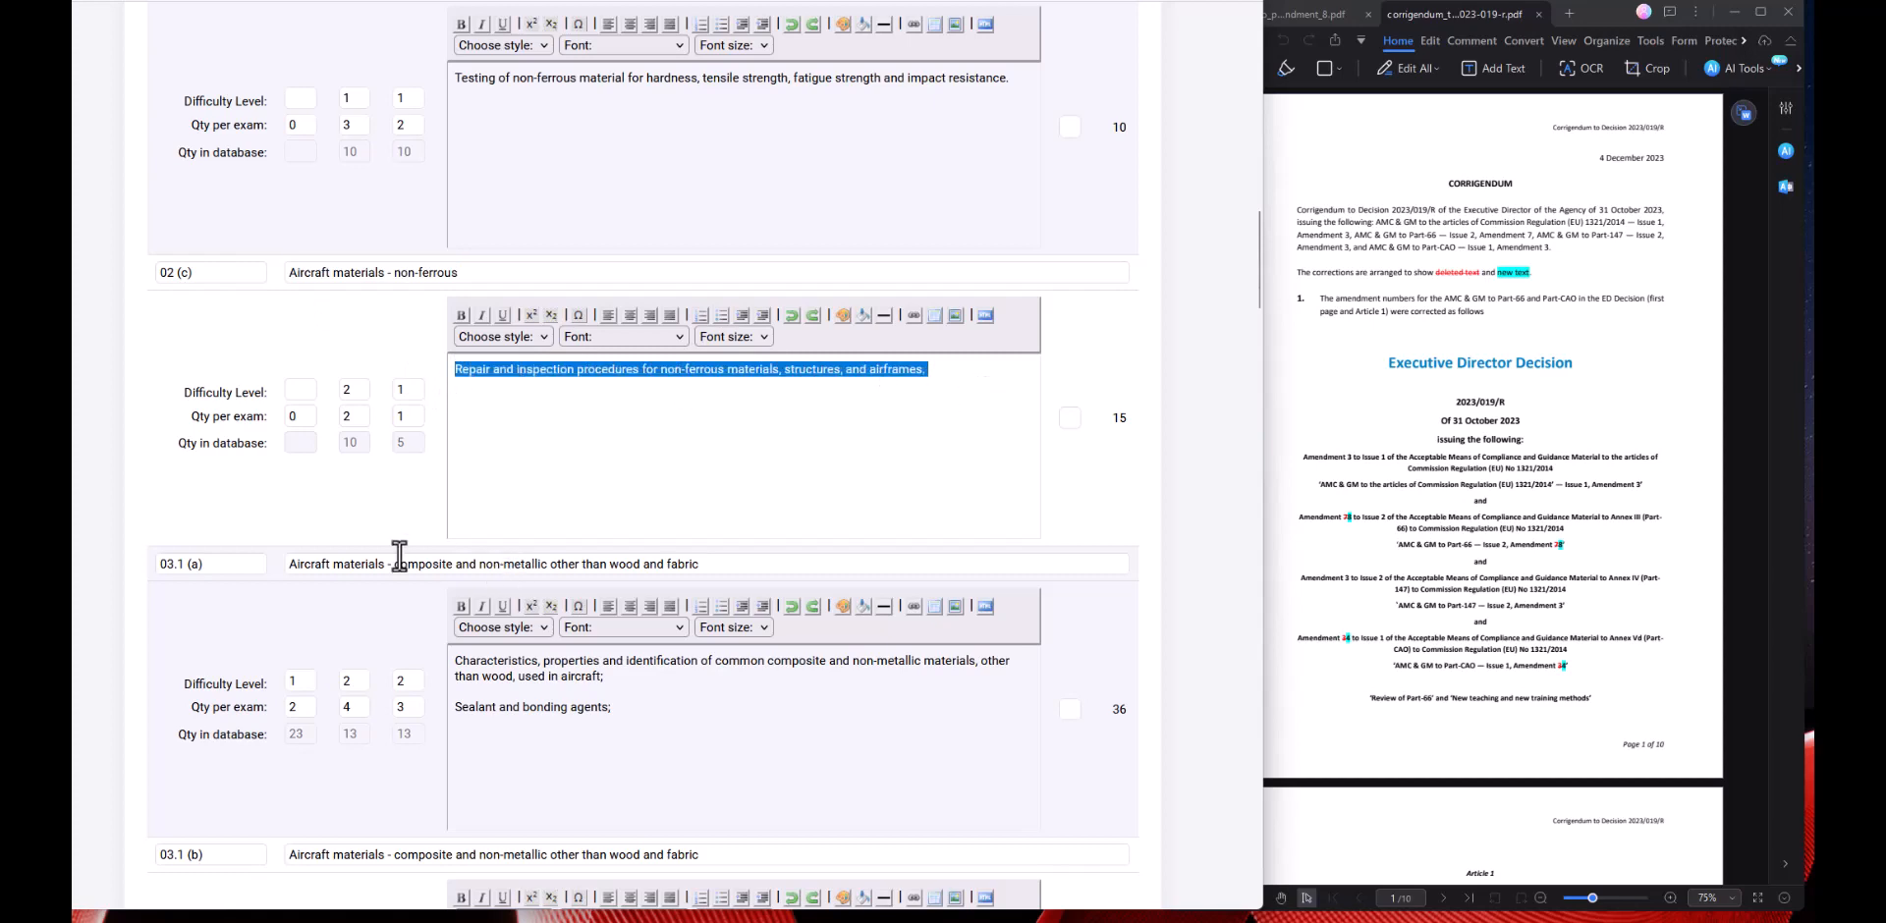
click(320, 526)
Examine composite and non-metallic materials subsection 03.1 (c), highlighting its number, title, syllabus text and B2/B2L difficulty level.
scroll(231, 547, down, 3)
scroll(235, 530, down, 3)
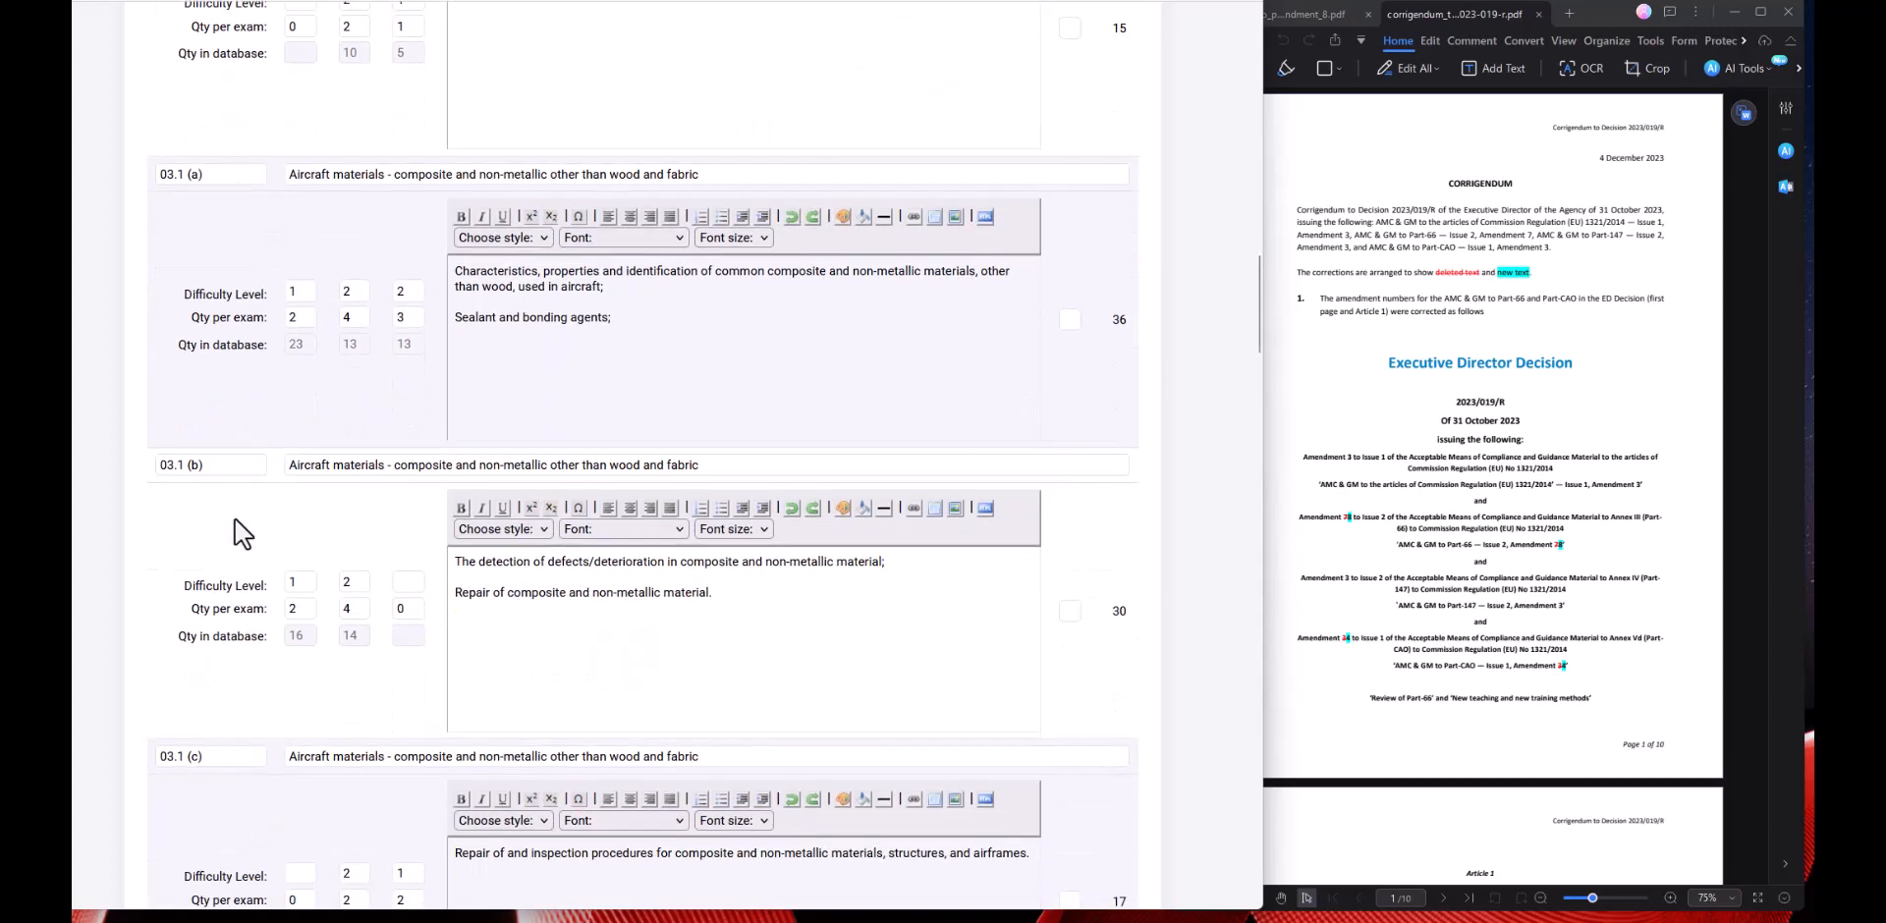
drag(208, 568, 138, 560)
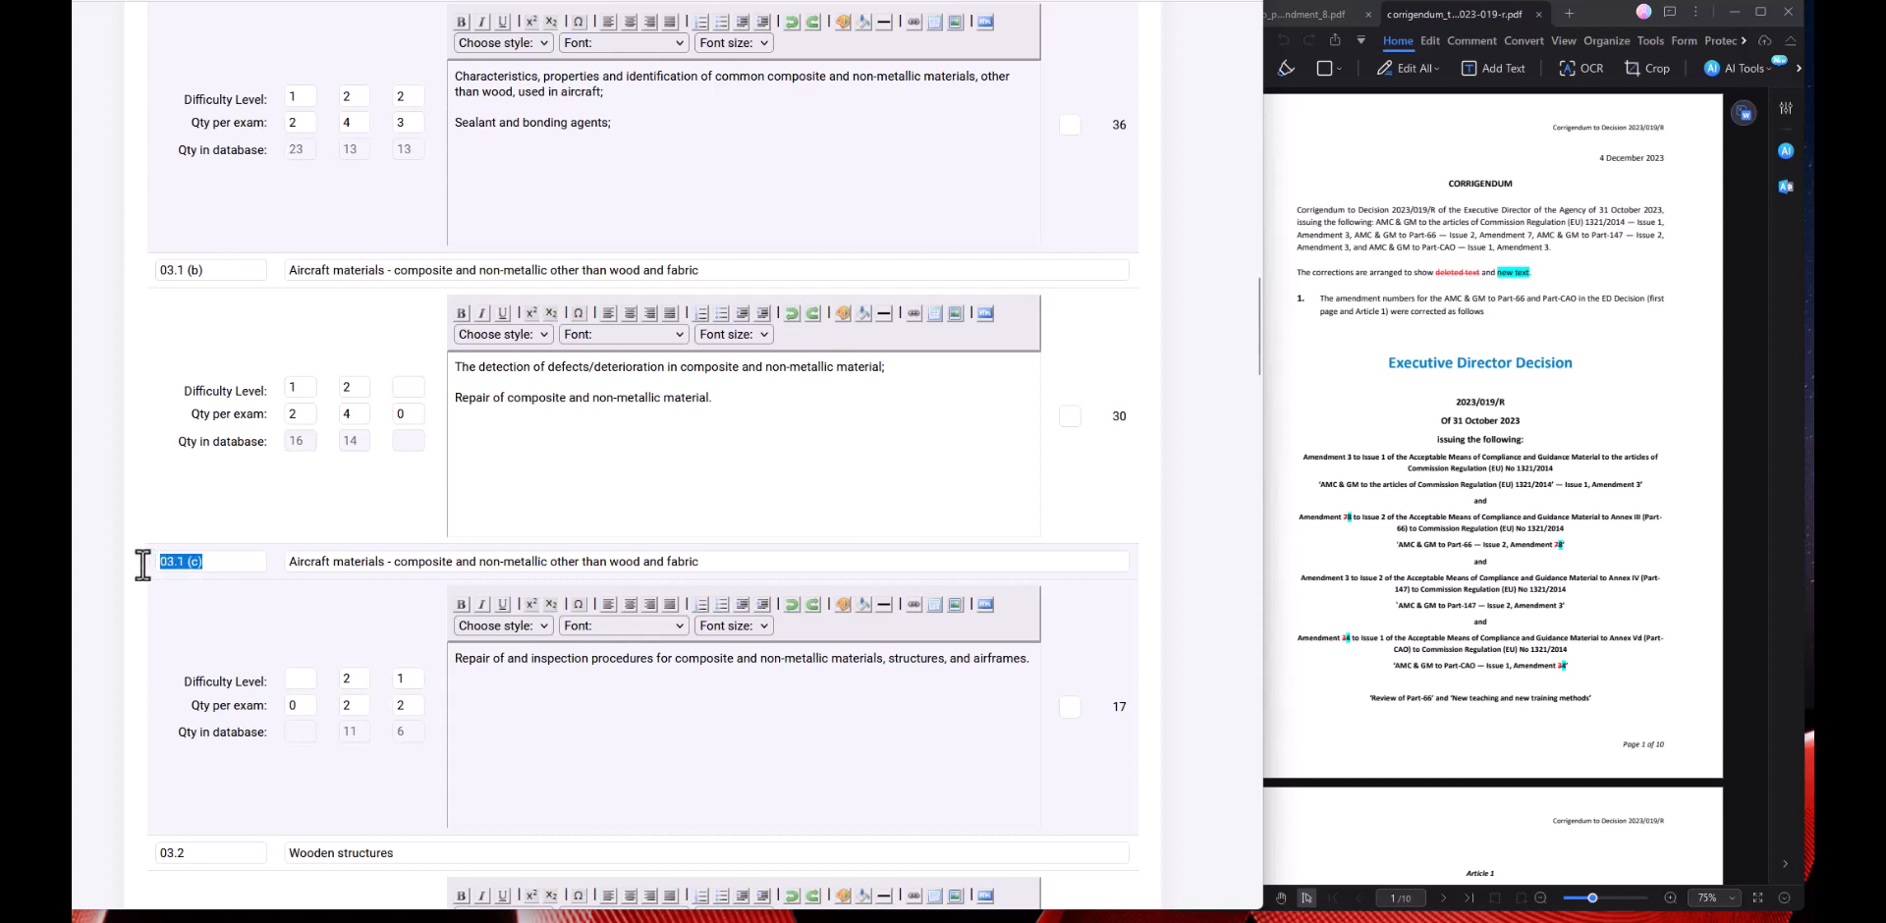
drag(291, 562, 727, 562)
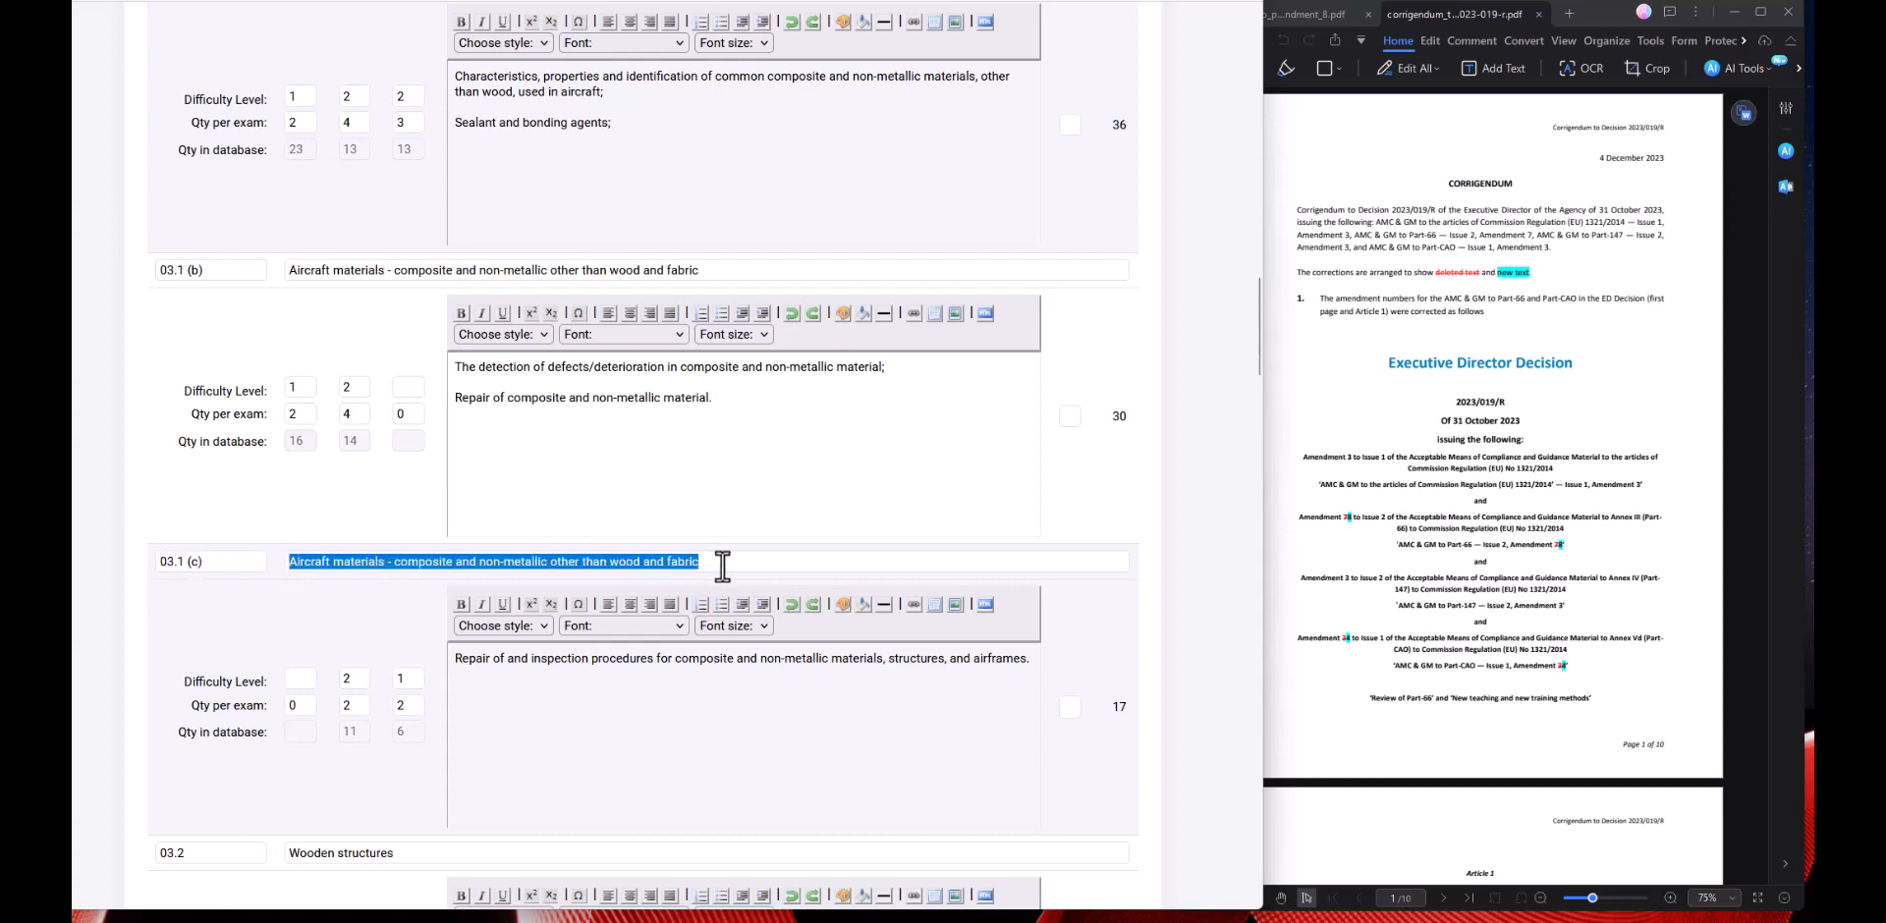
click(505, 683)
drag(453, 658, 968, 665)
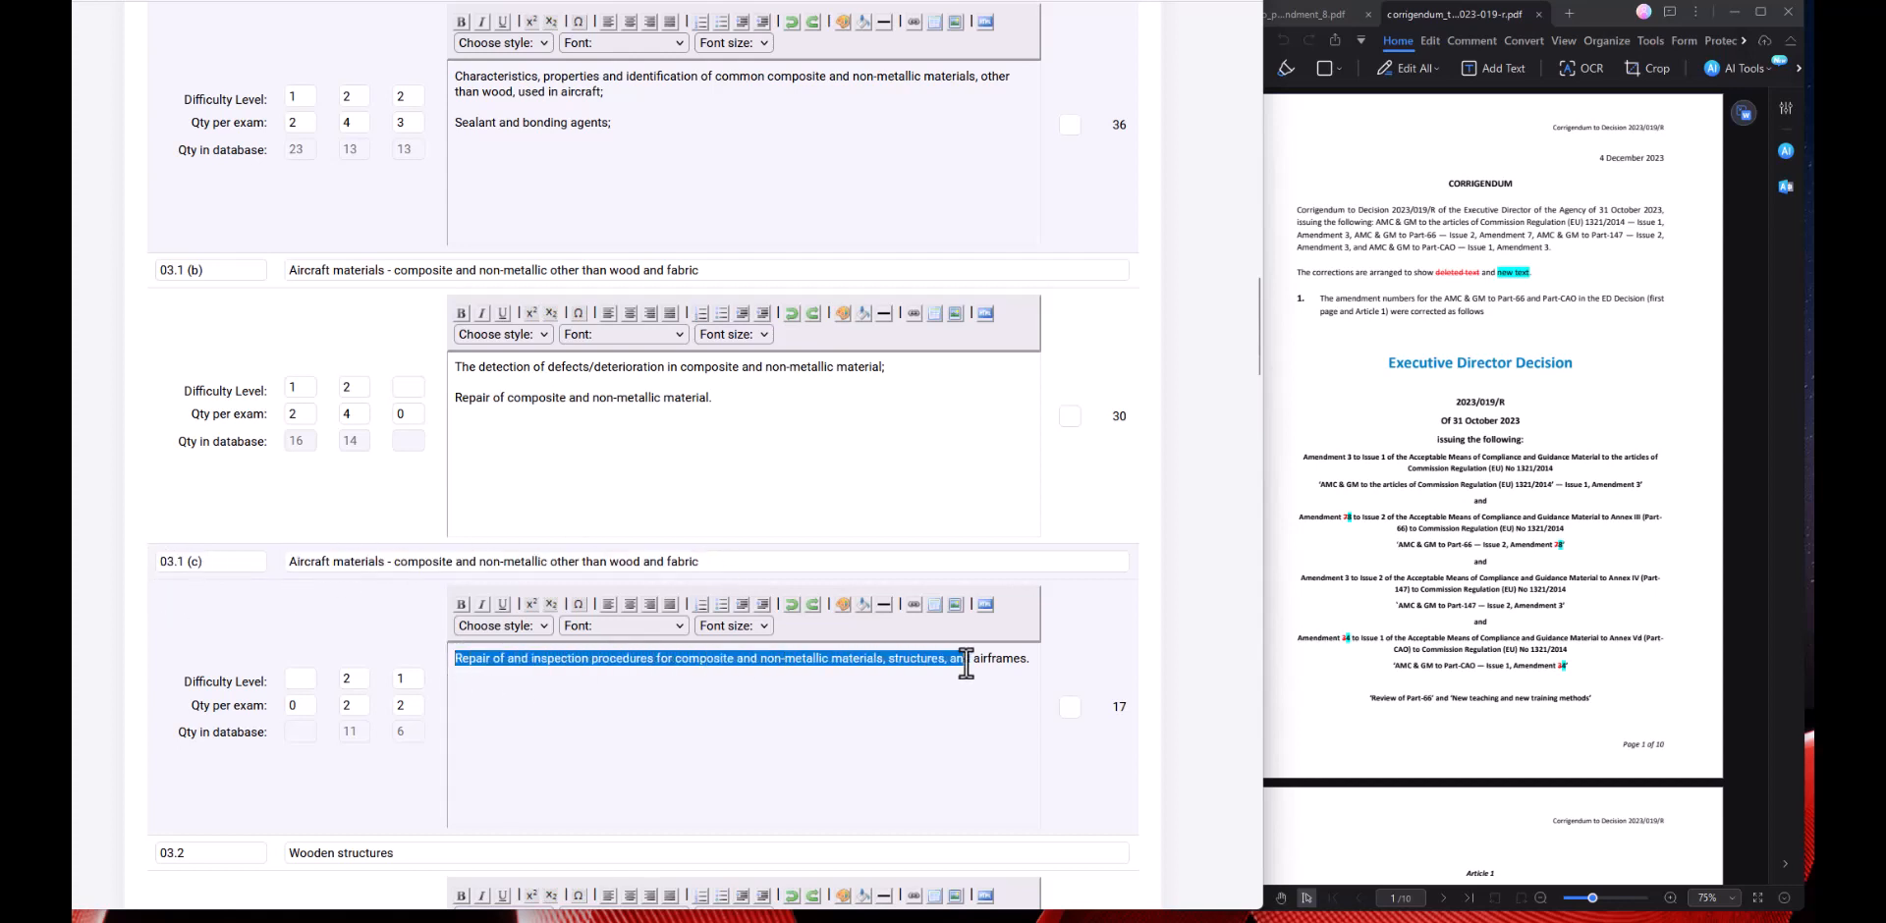
click(364, 766)
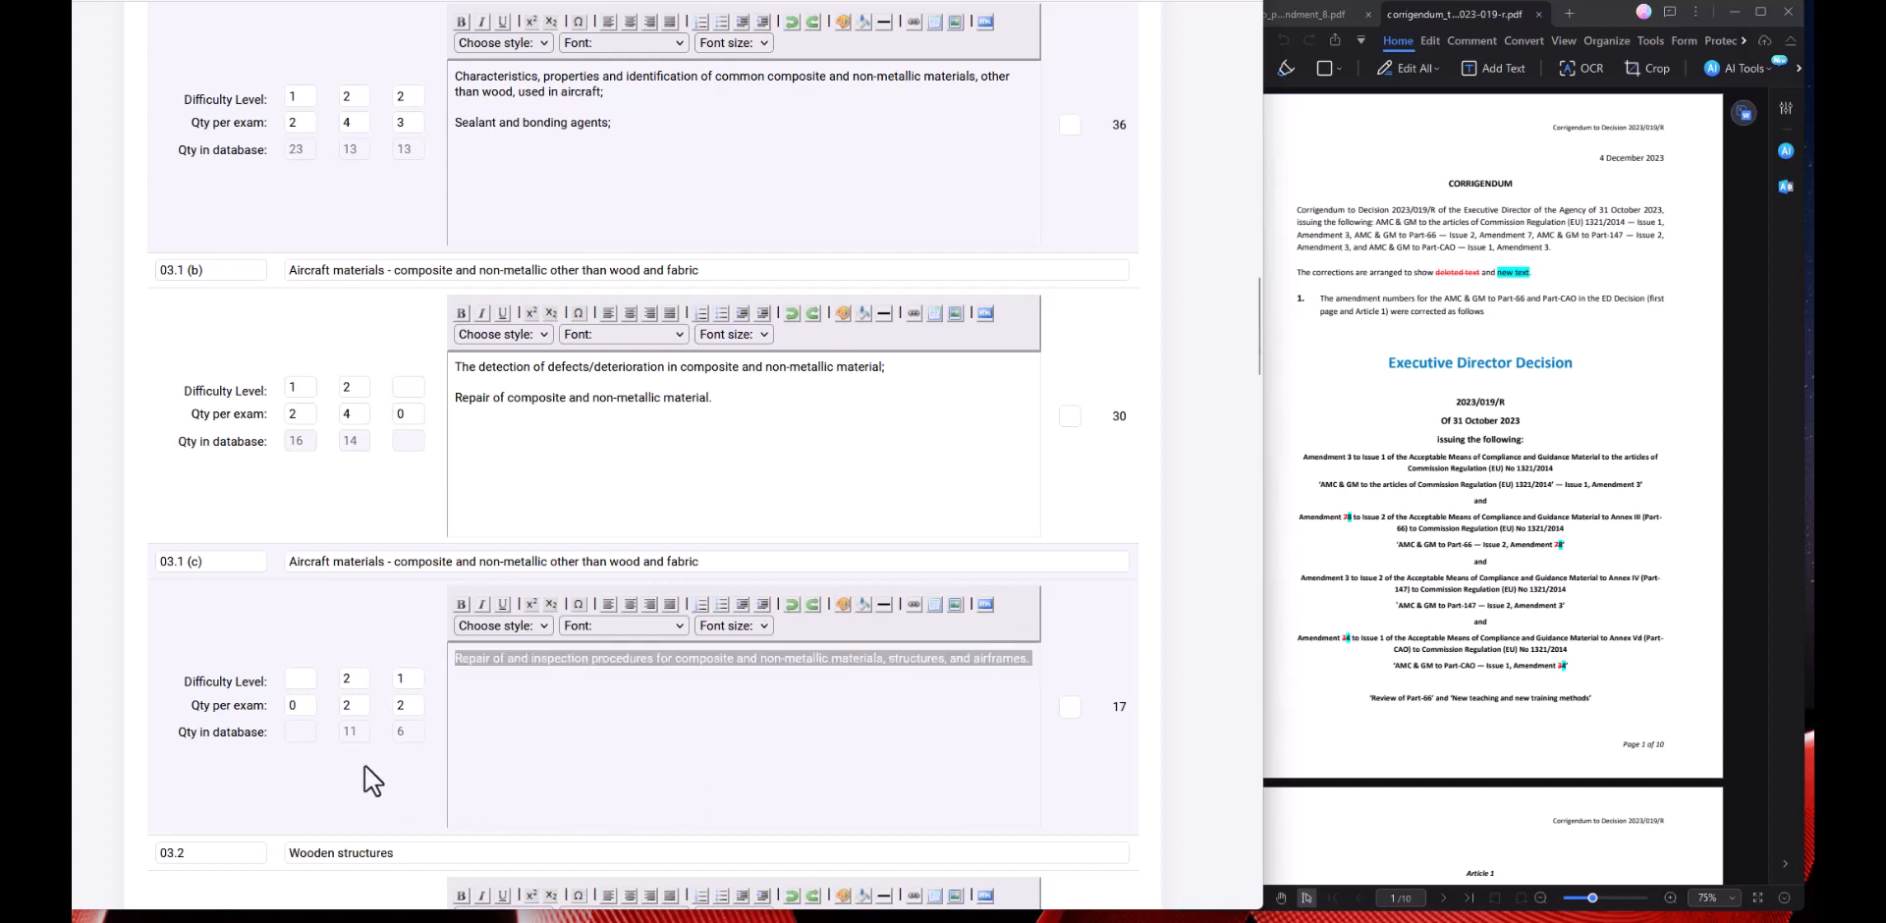
double_click(401, 679)
Check the Cat. A column heading of Materials and Hardware against the difficulty levels down to Wooden structures.
scroll(433, 603, down, 4)
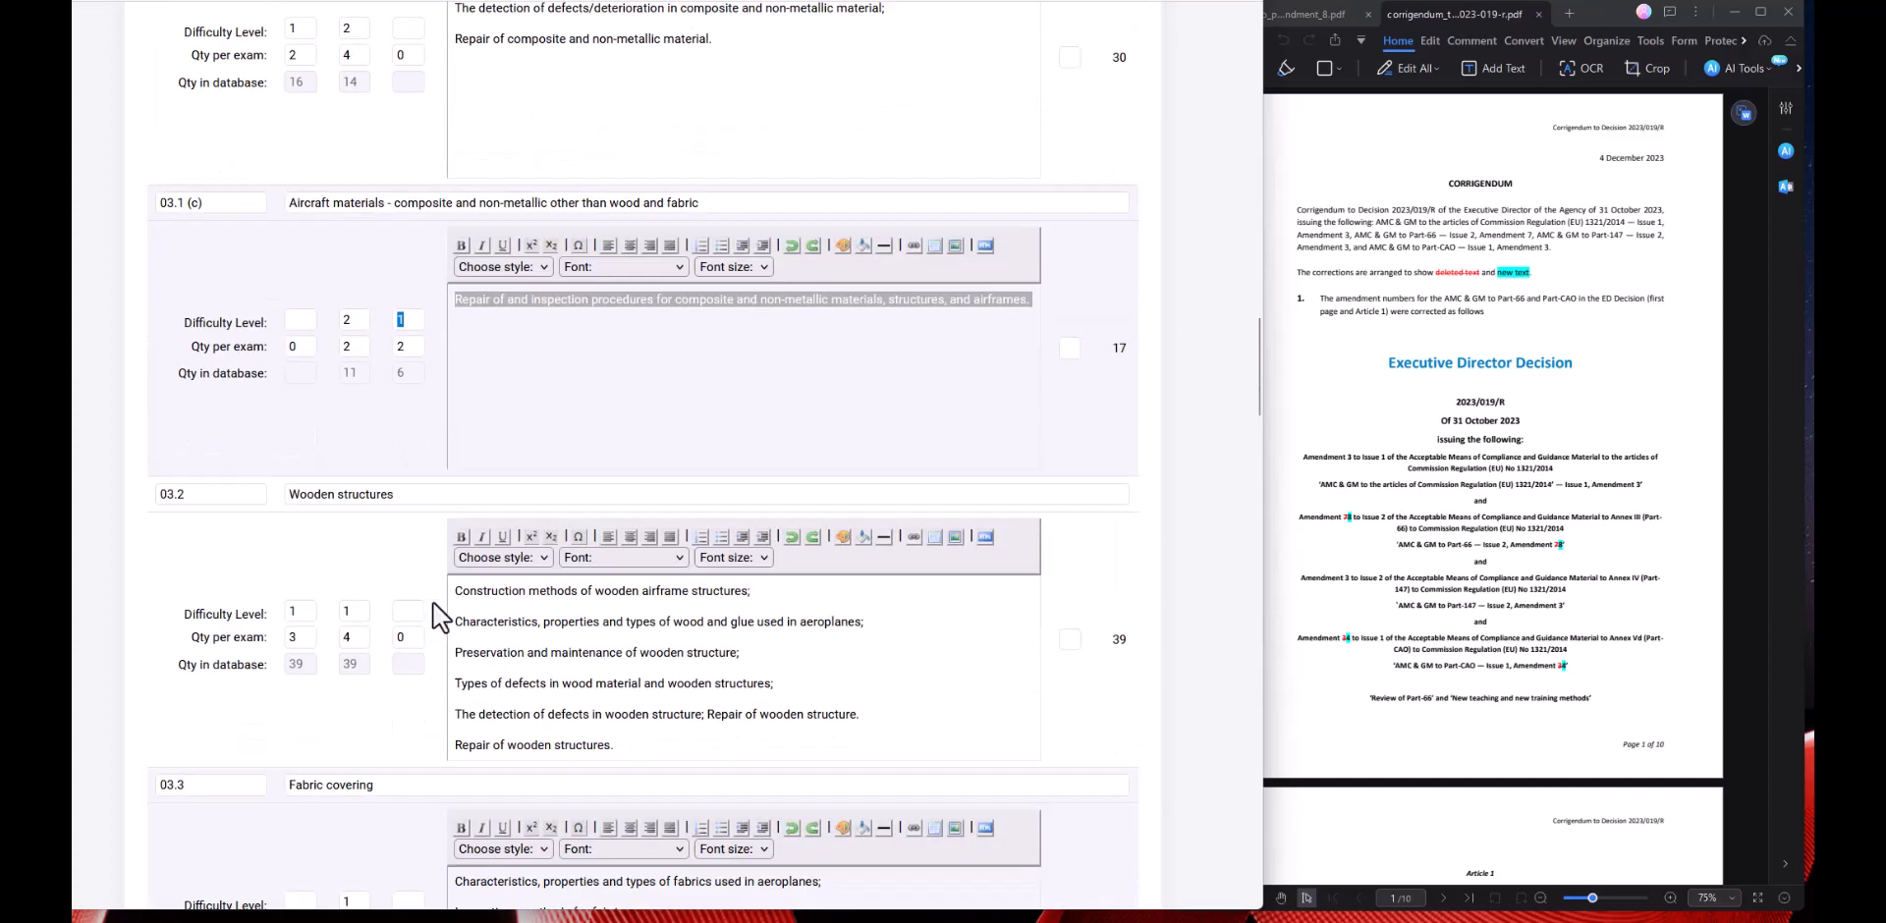
scroll(280, 341, up, 20)
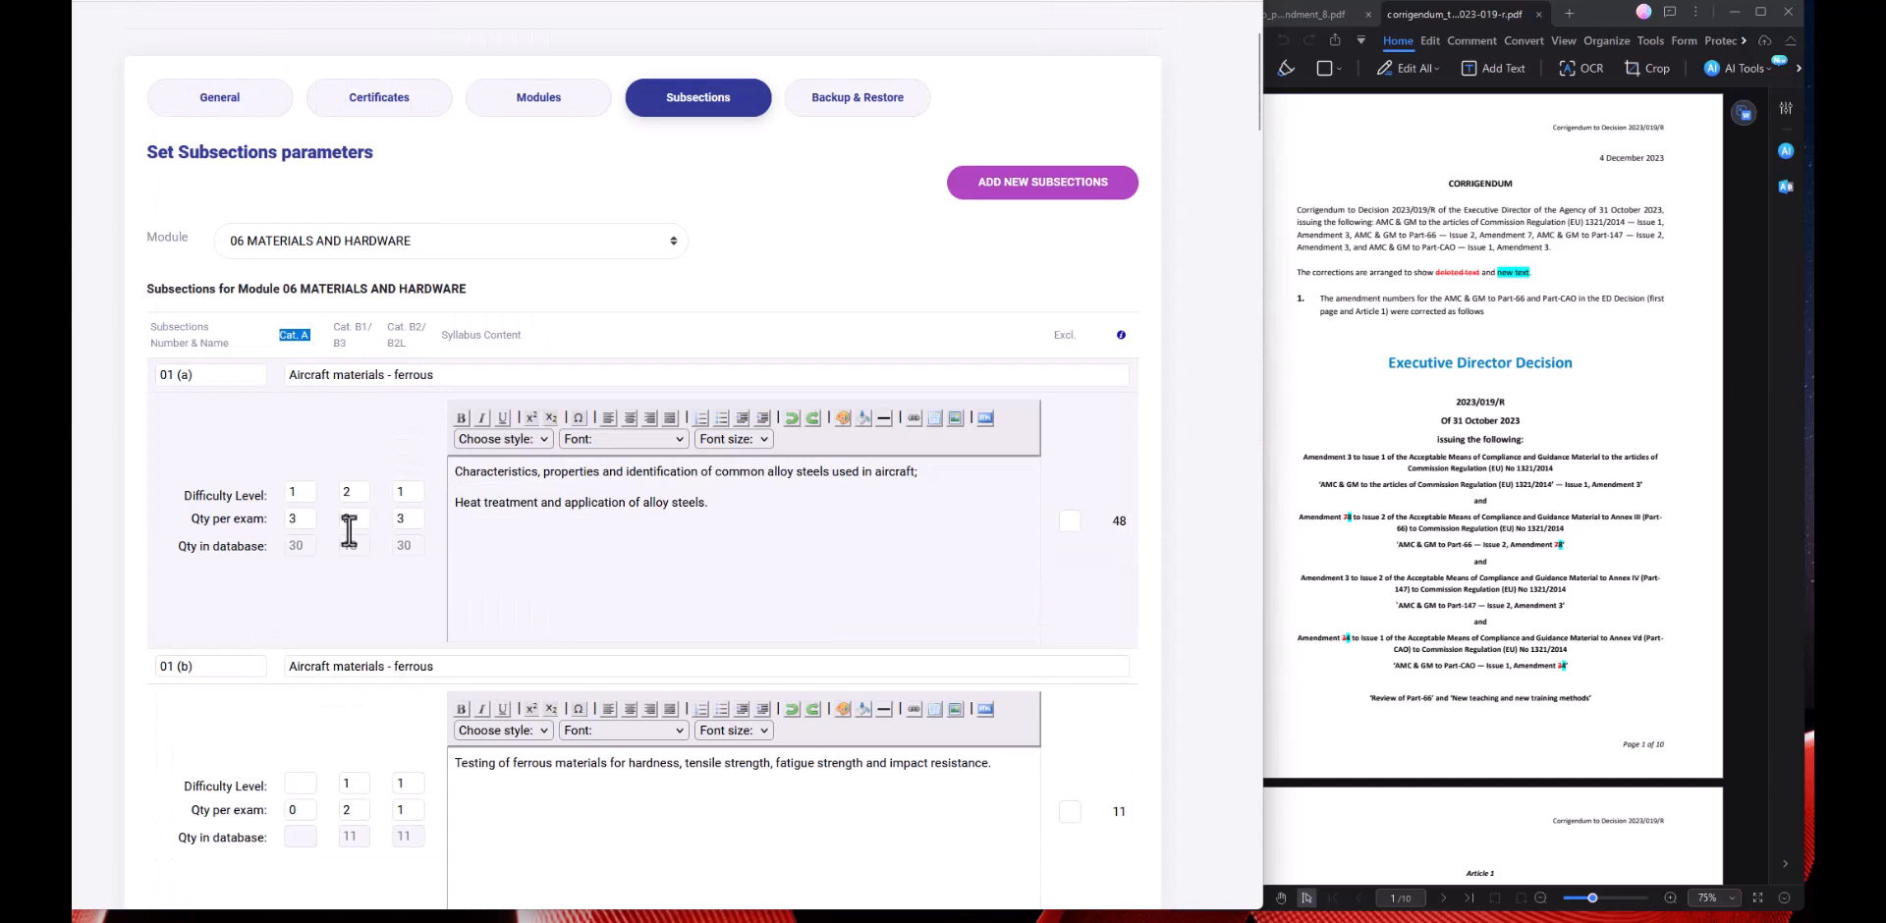
scroll(358, 530, down, 15)
scroll(327, 650, down, 10)
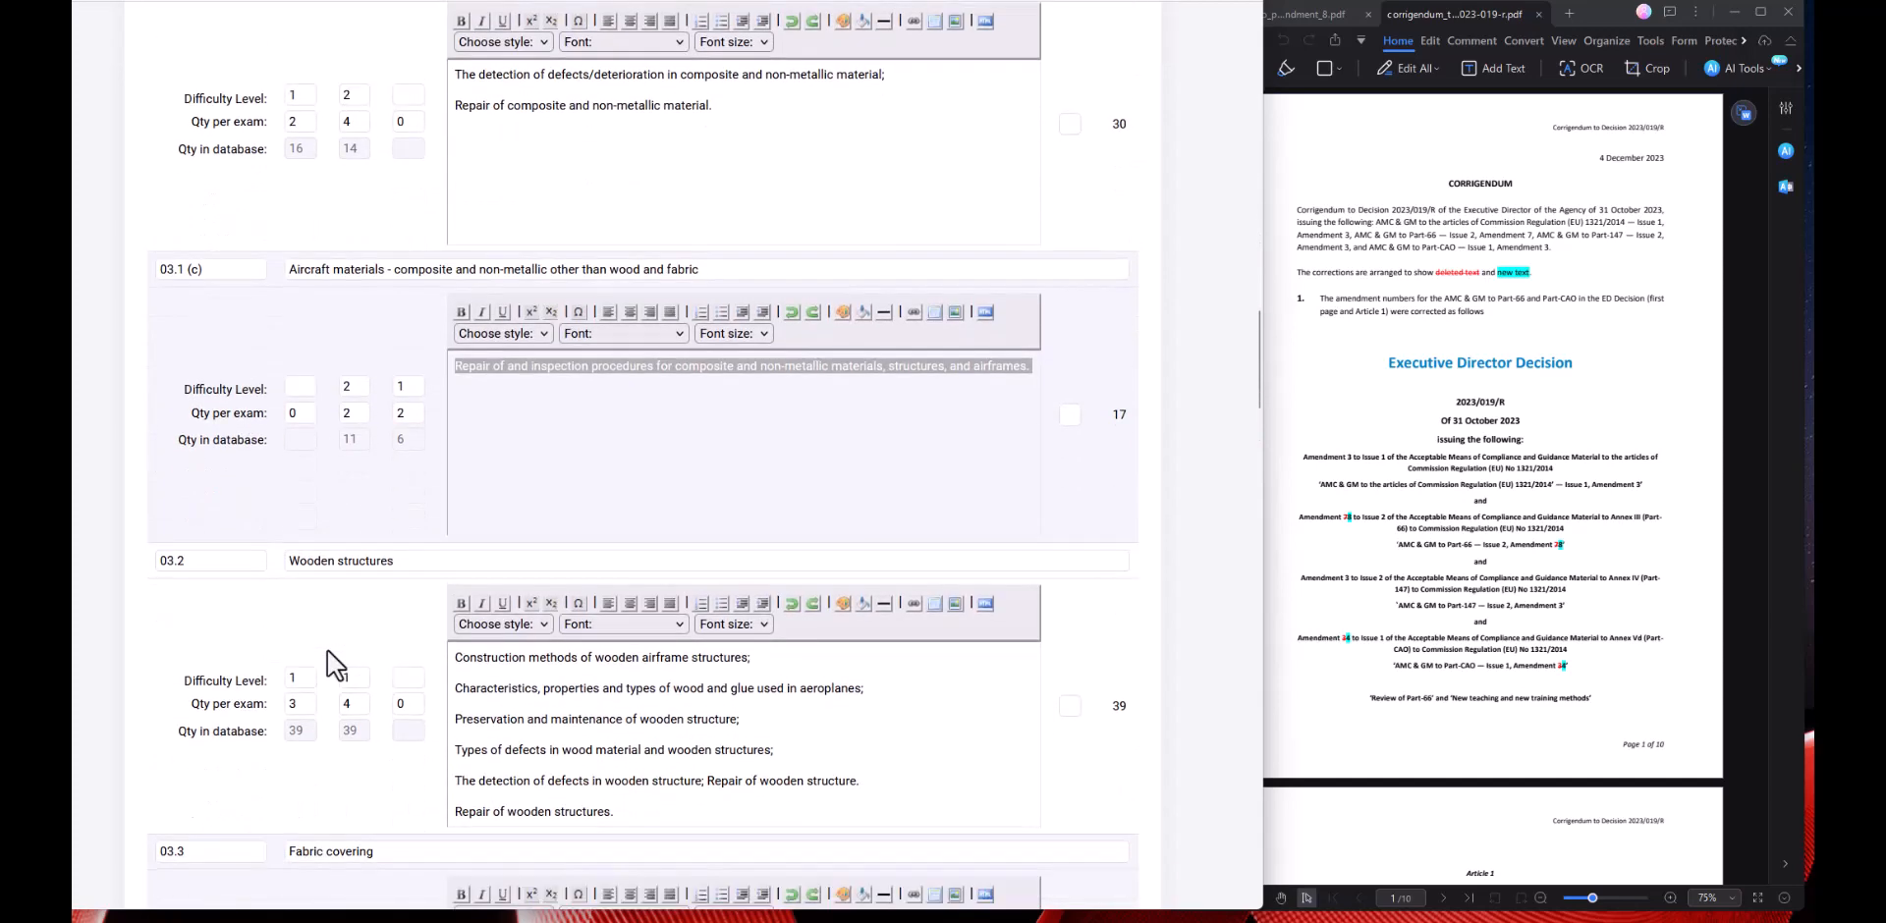
Show the subsections of module 07 Maintenance Practices.
scroll(336, 665, down, 1)
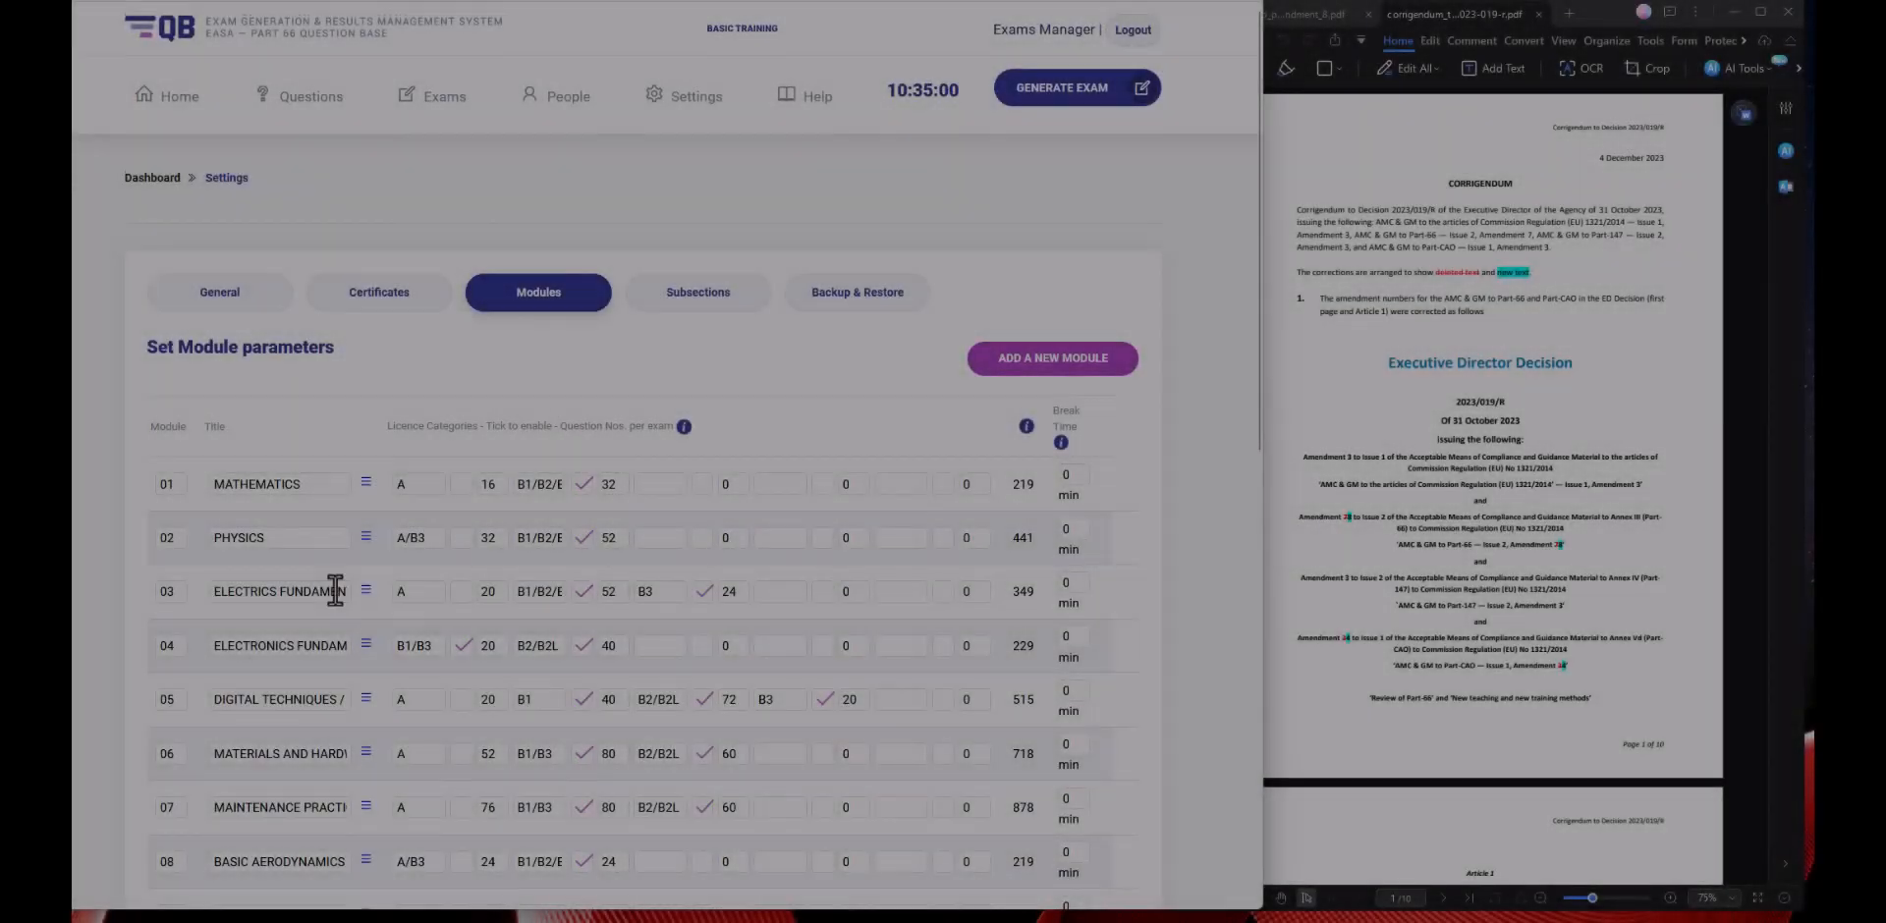
scroll(294, 569, down, 5)
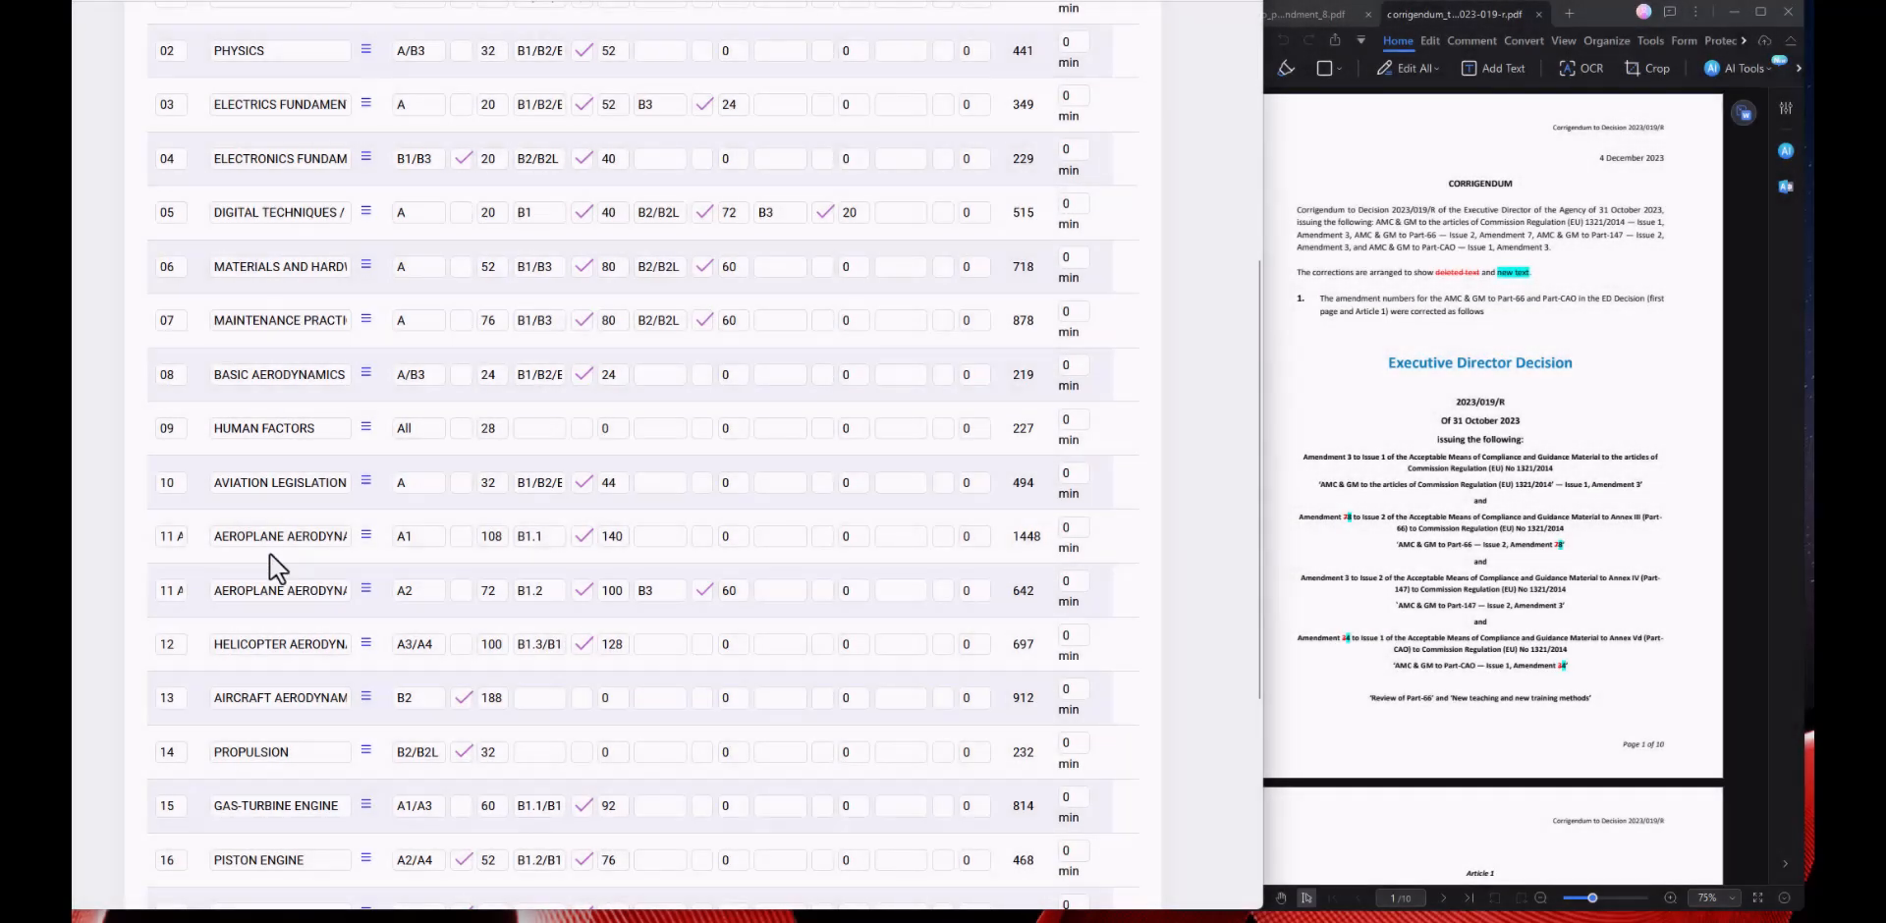
click(218, 322)
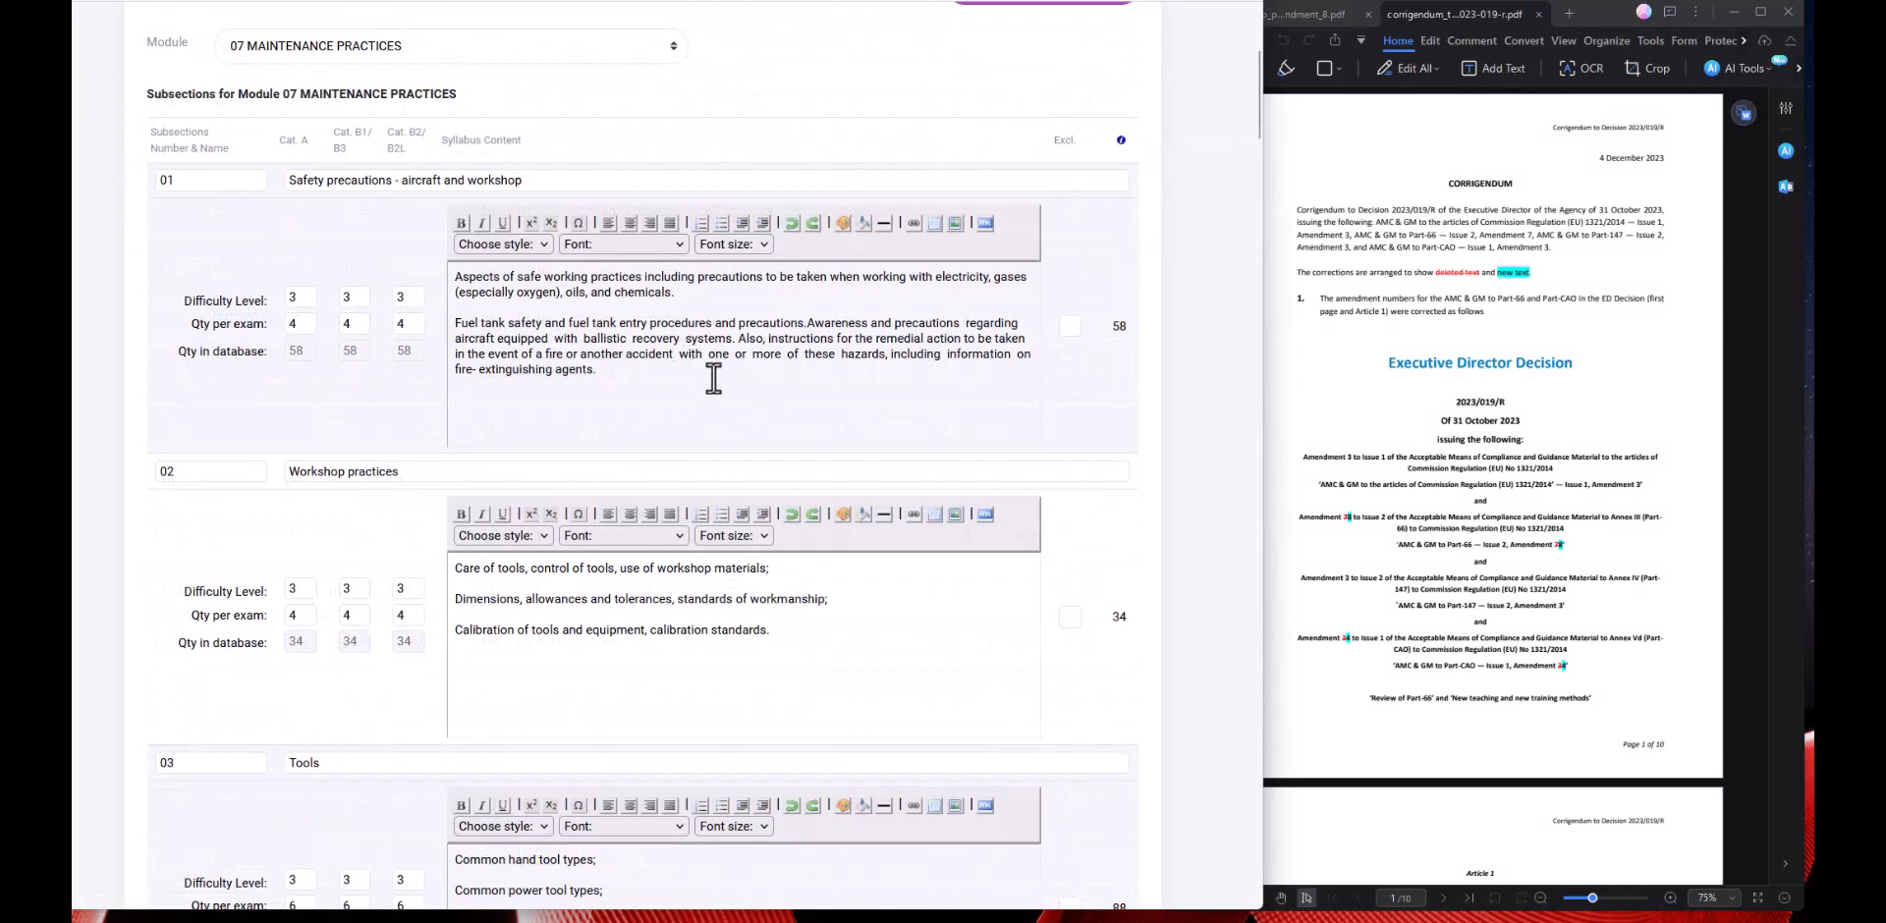
In subsection 01, insert the missing space after the fuel tank entry precautions sentence and highlight the added text on ballistic recovery systems.
drag(454, 323, 804, 324)
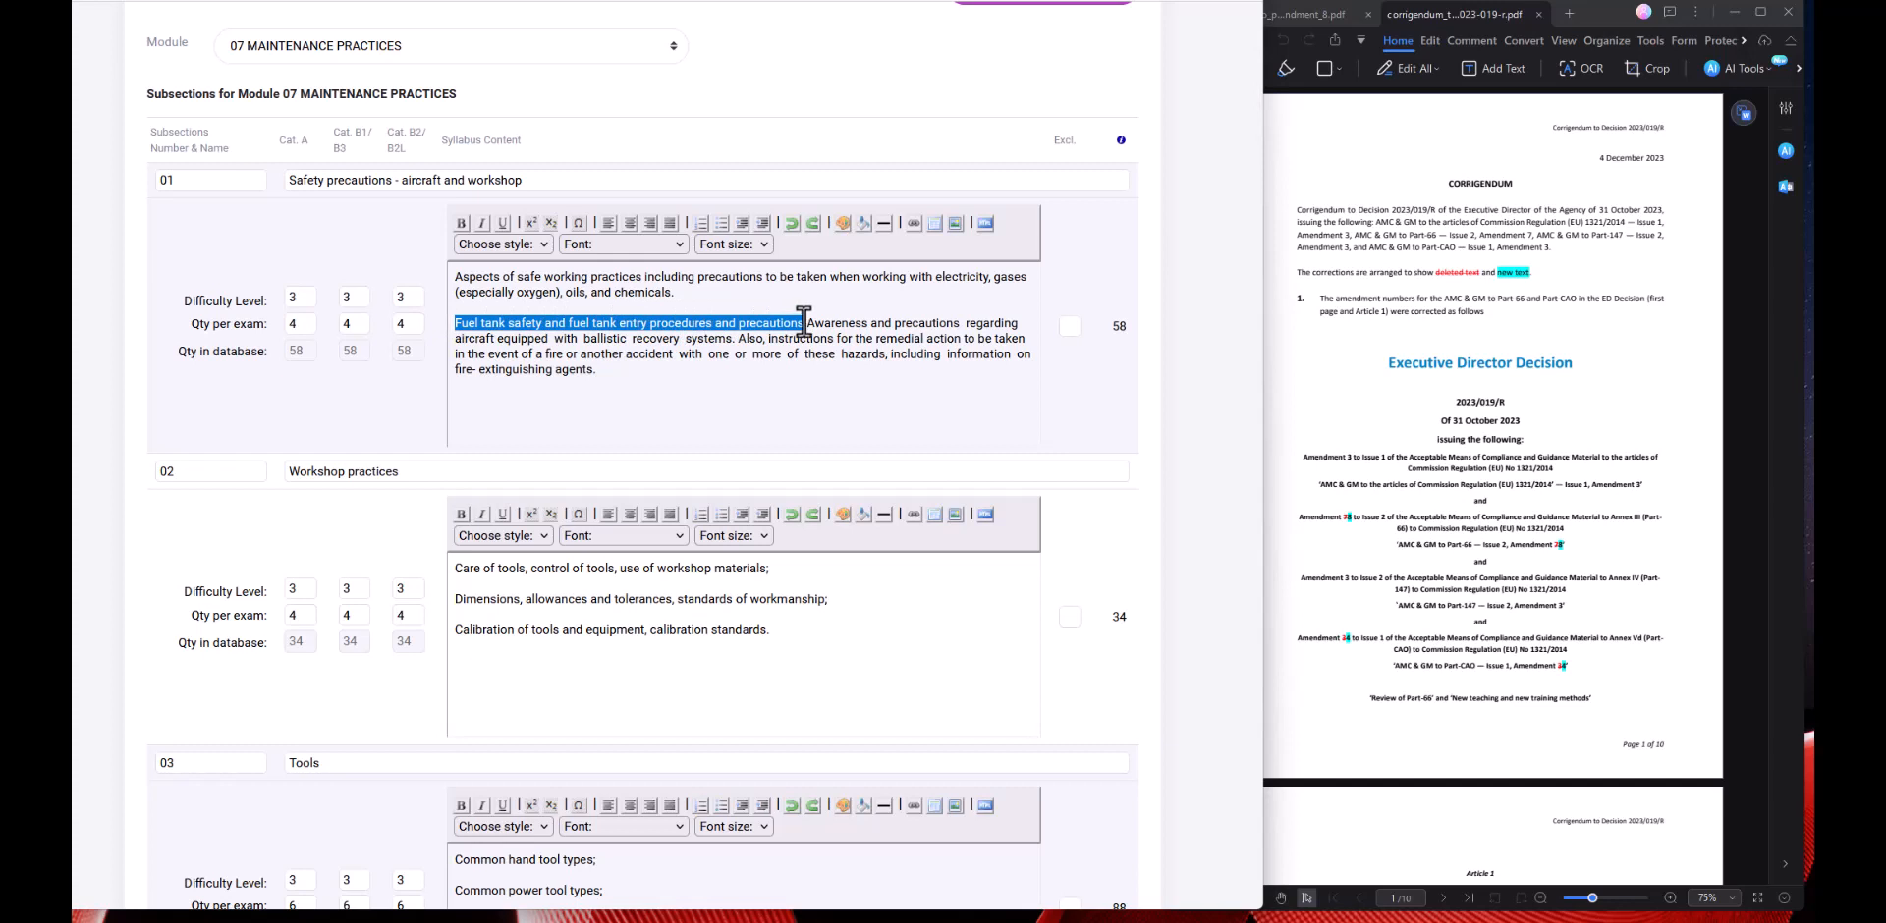
click(811, 371)
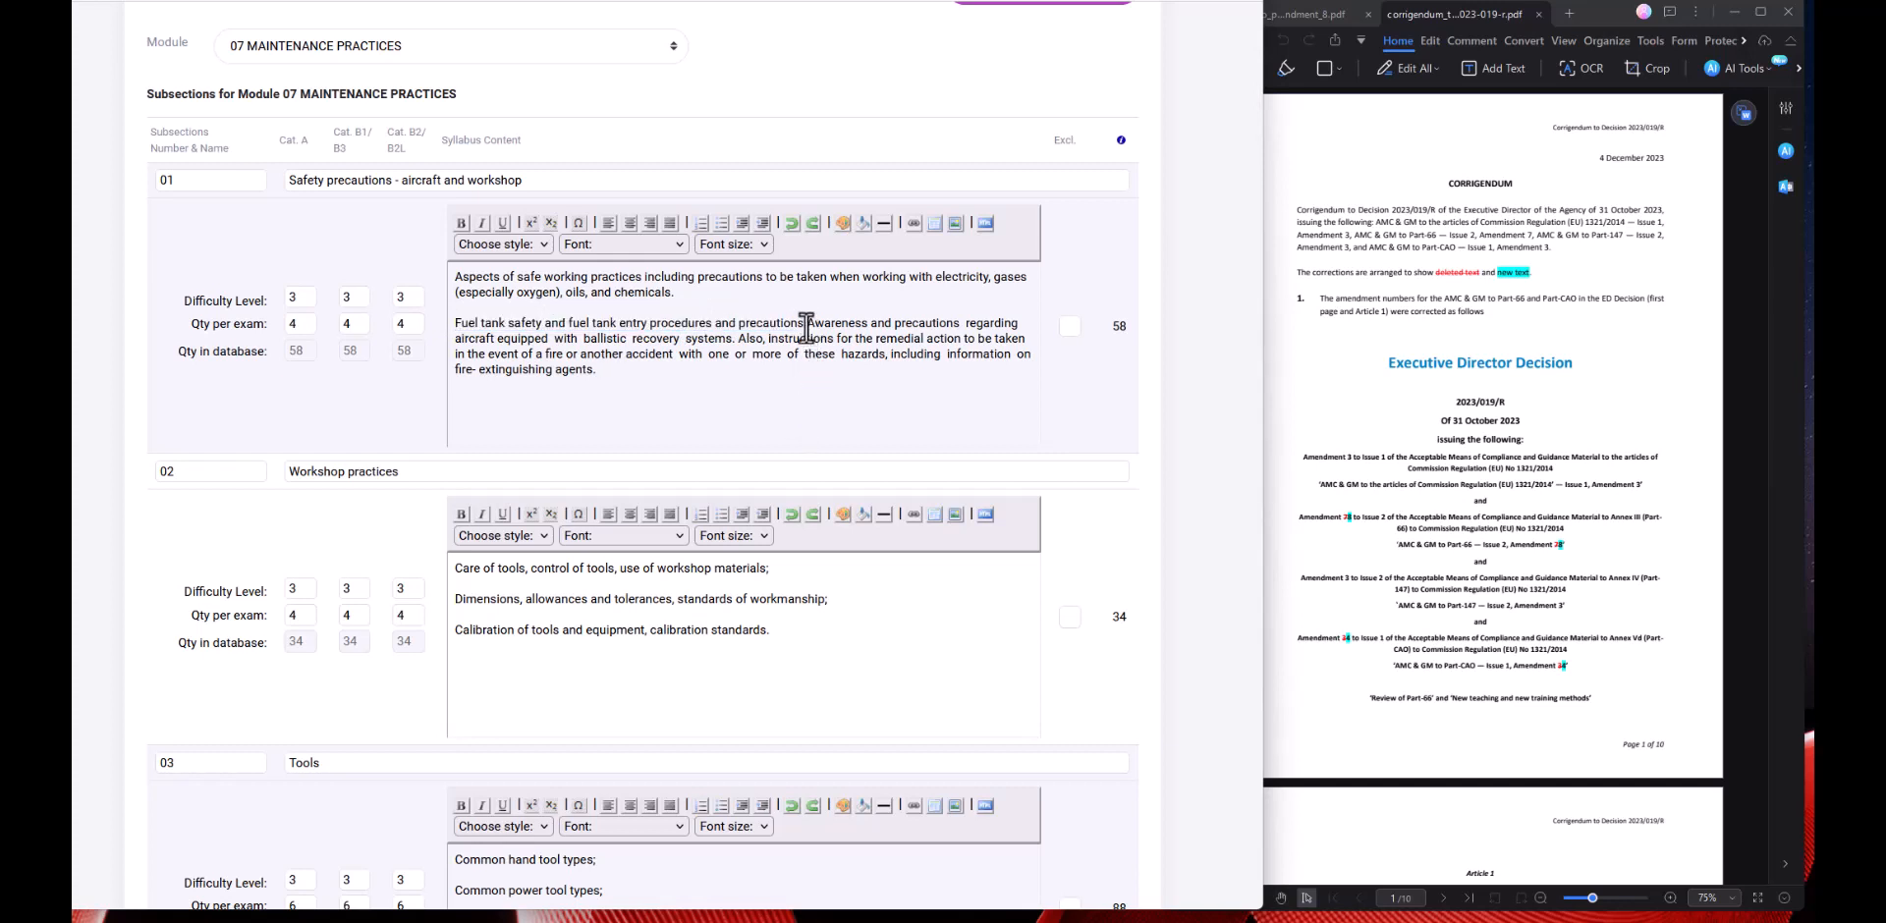
text(.)
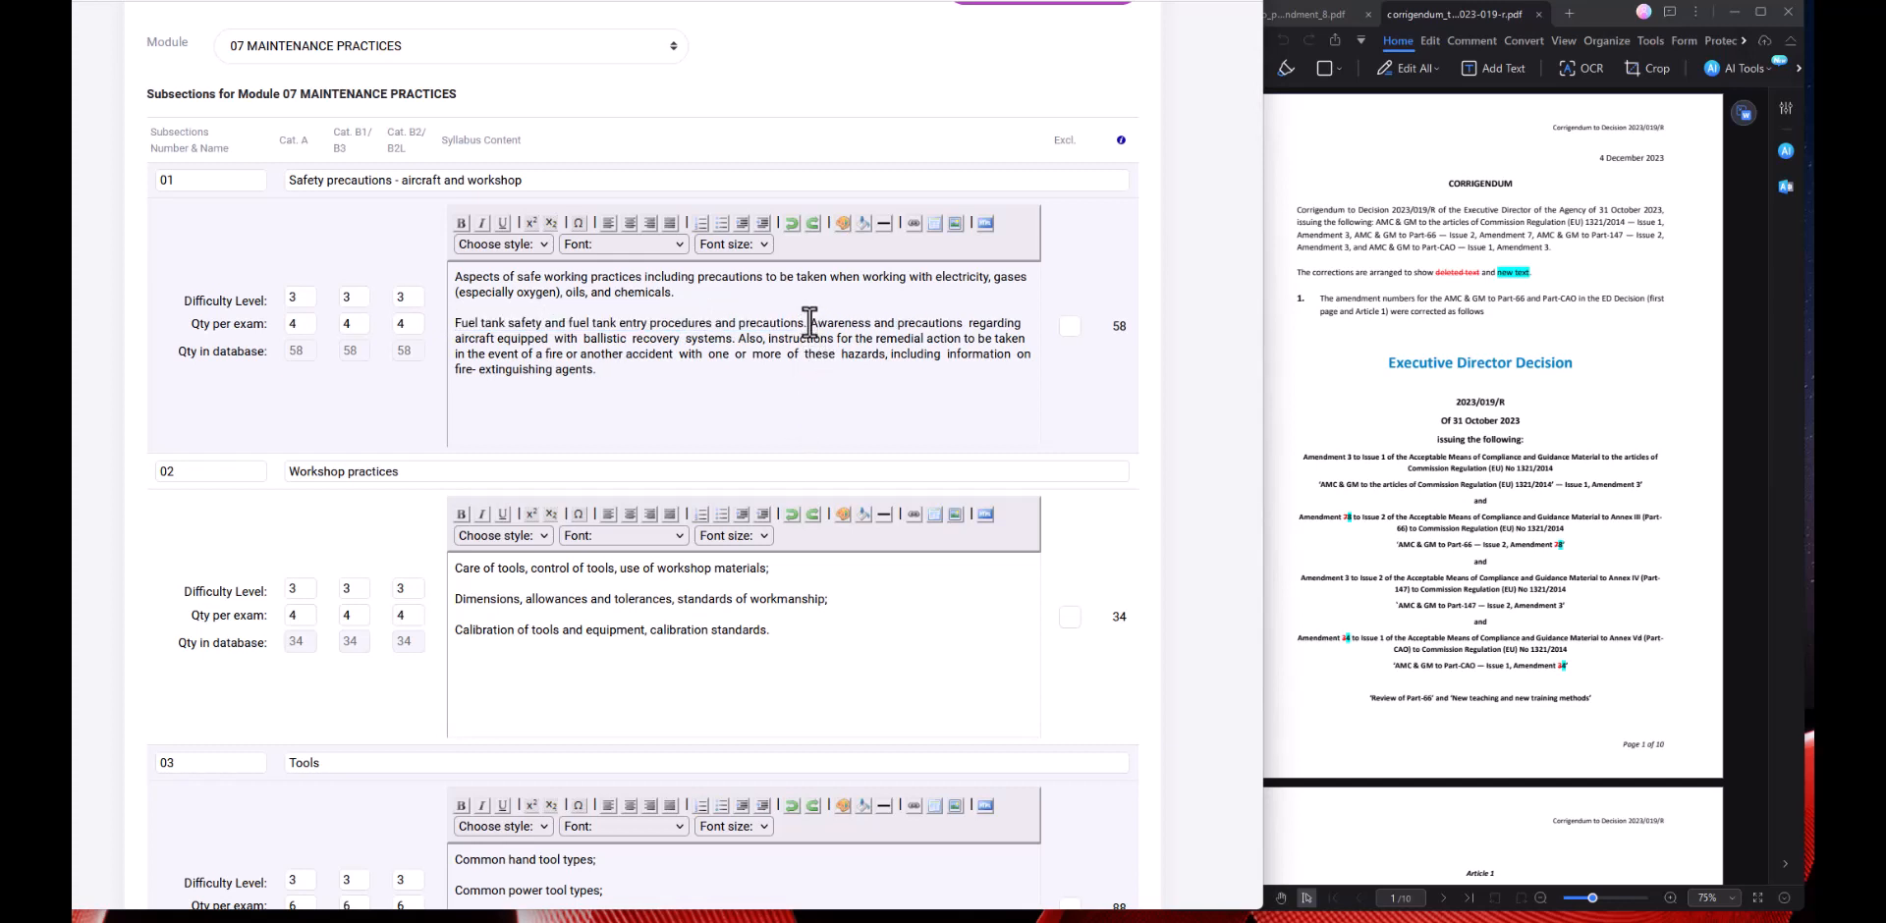
drag(807, 325, 736, 339)
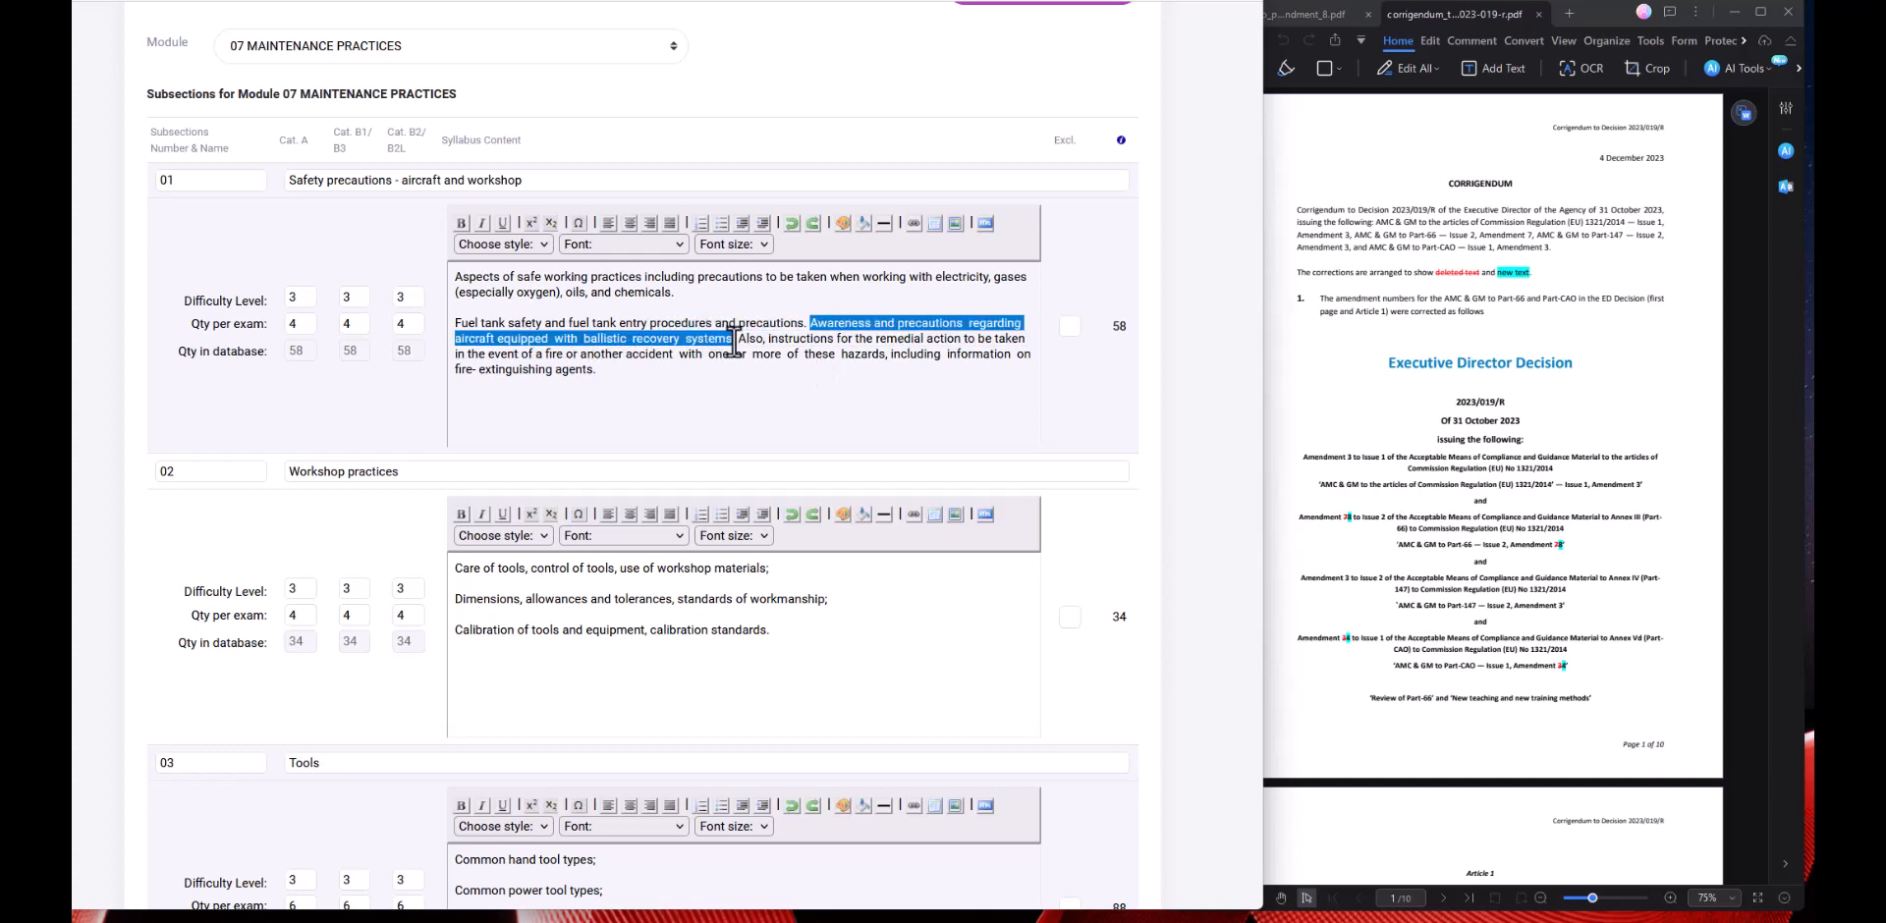
click(718, 429)
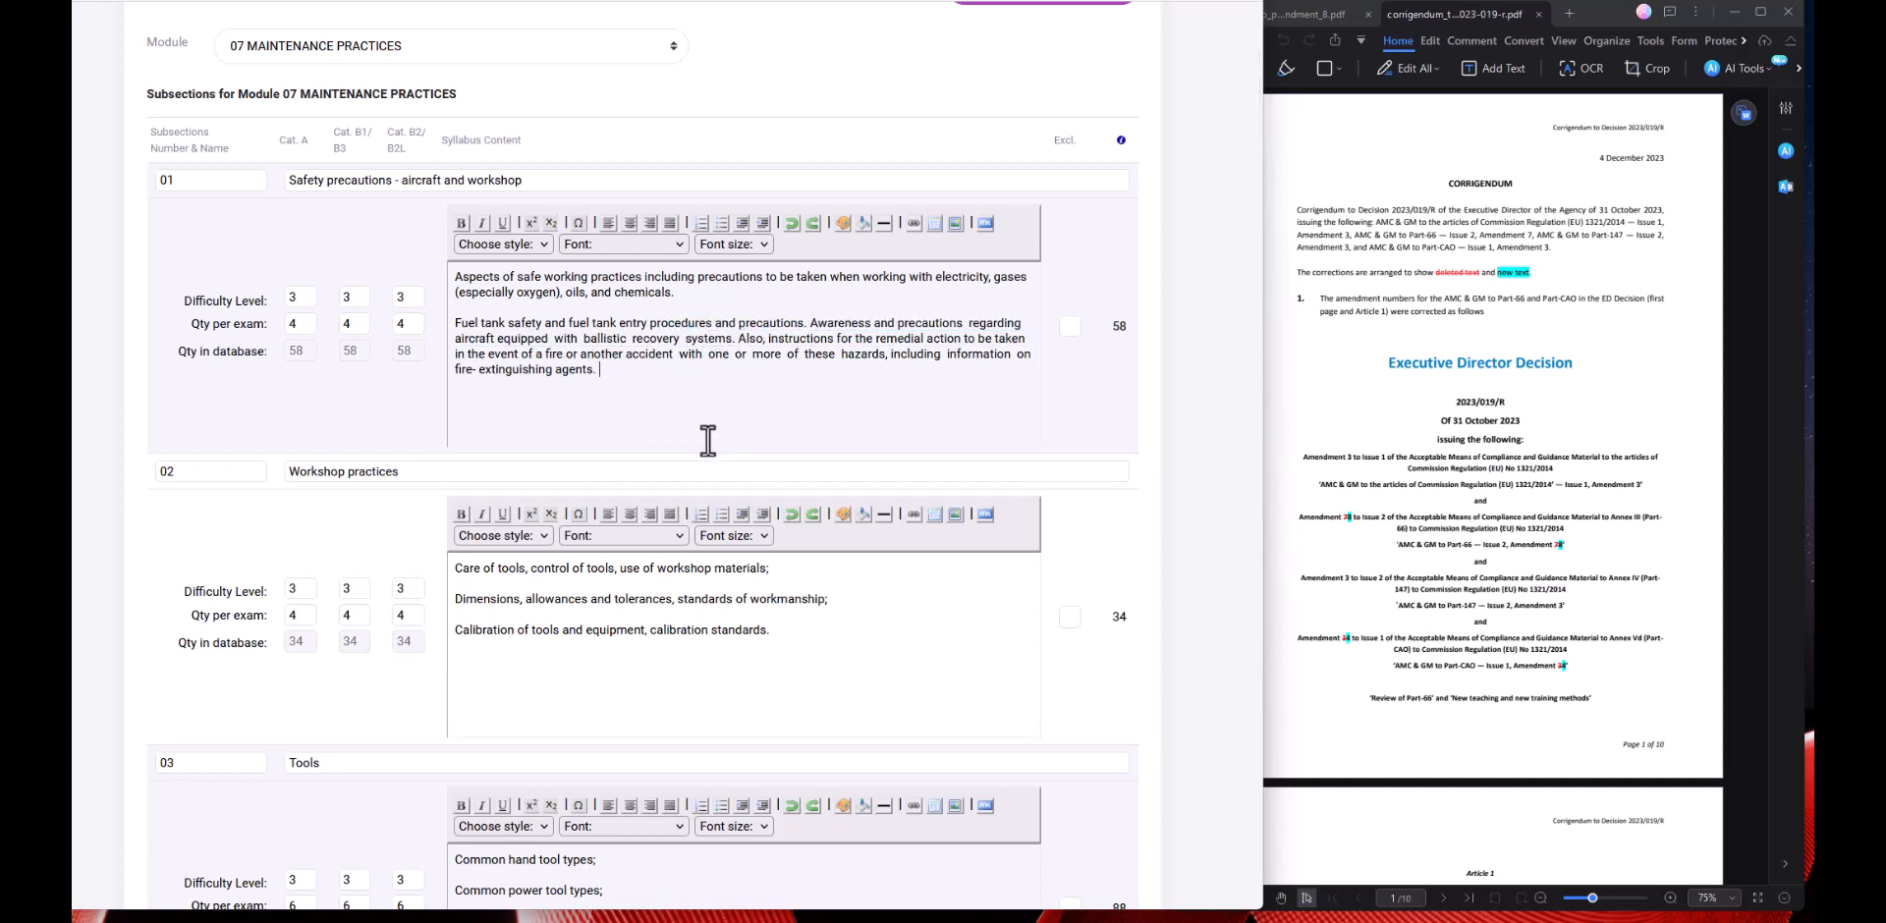
Check the subsection numbering between 03 Tools and 05 Engineering drawings, diagrams and standards, highlighting number 03.
scroll(708, 441, down, 10)
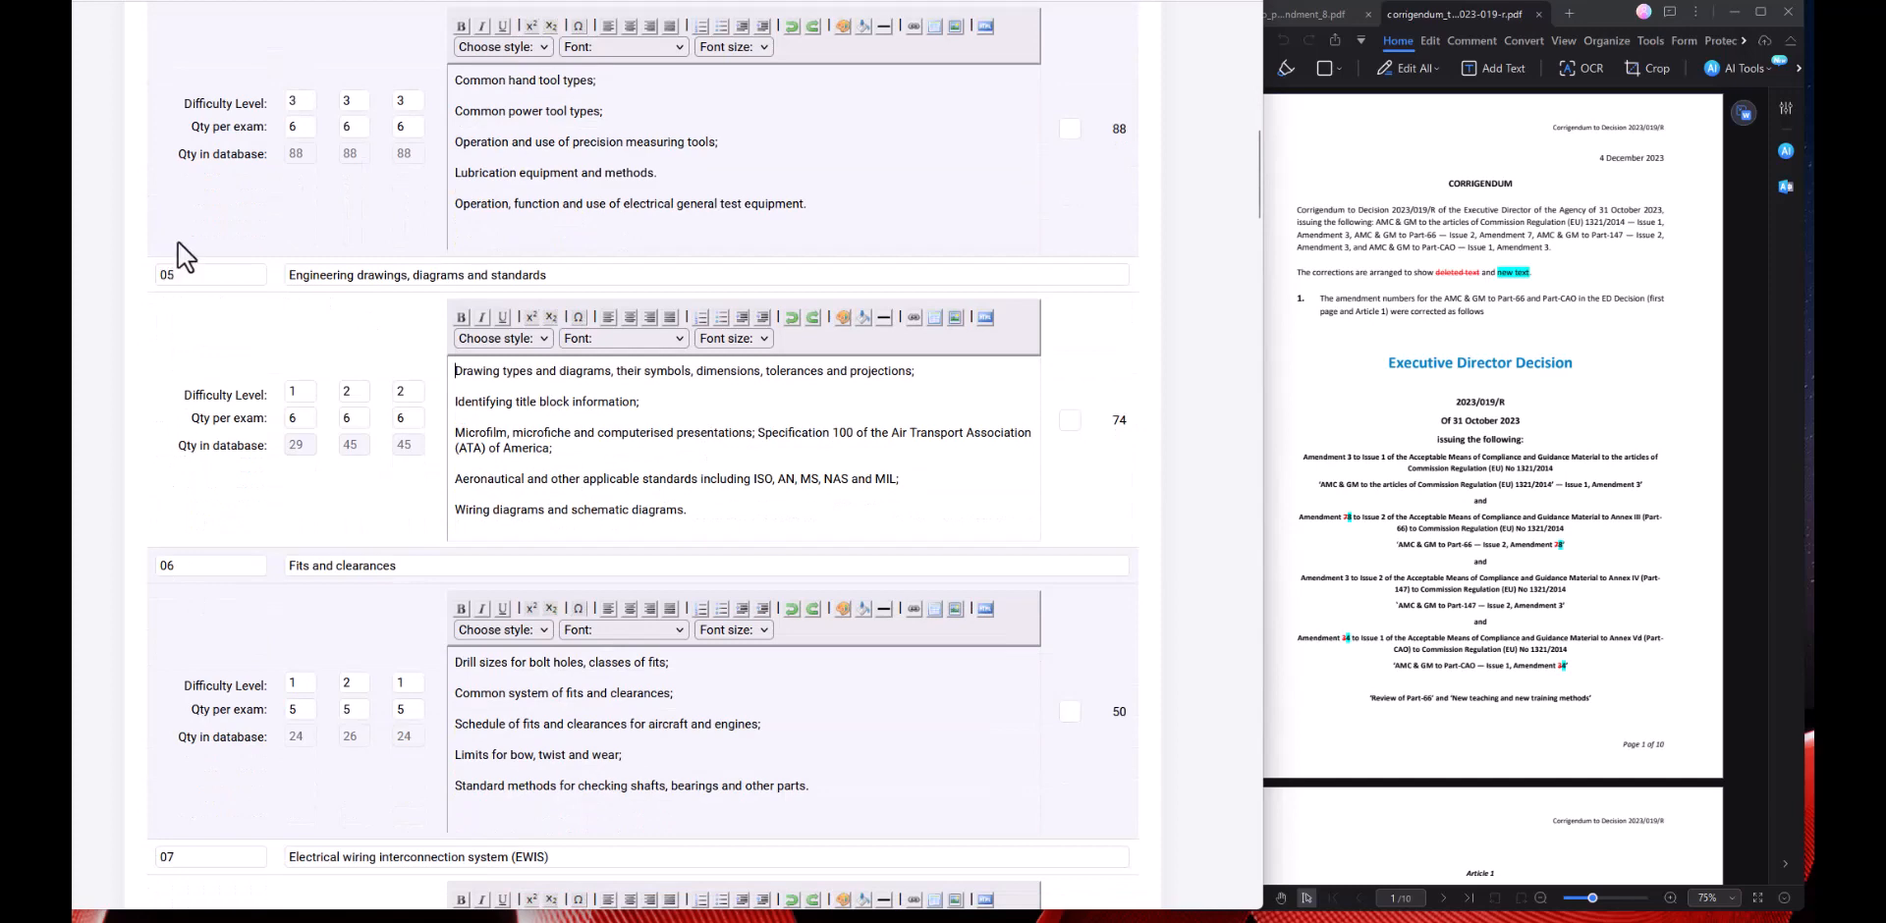
scroll(180, 315, up, 3)
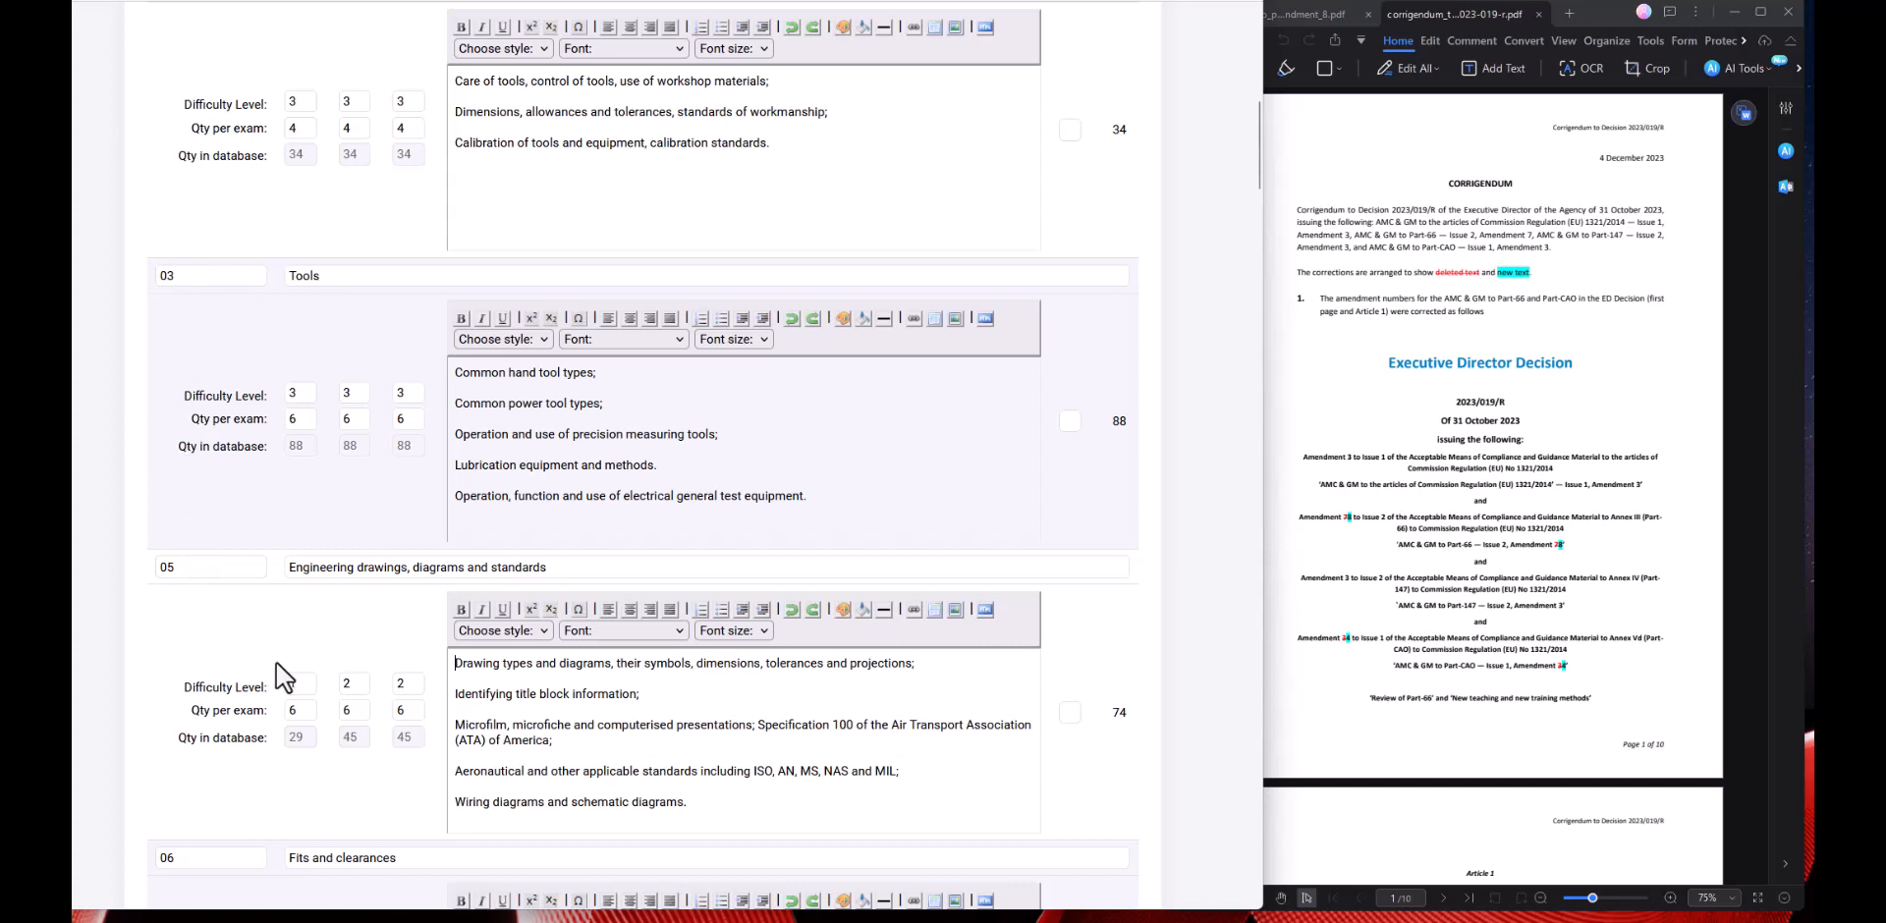
drag(181, 275, 147, 275)
Highlight the number and title of subsection 07 Electrical wiring interconnection system (EWIS).
scroll(239, 471, down, 8)
drag(187, 369, 143, 369)
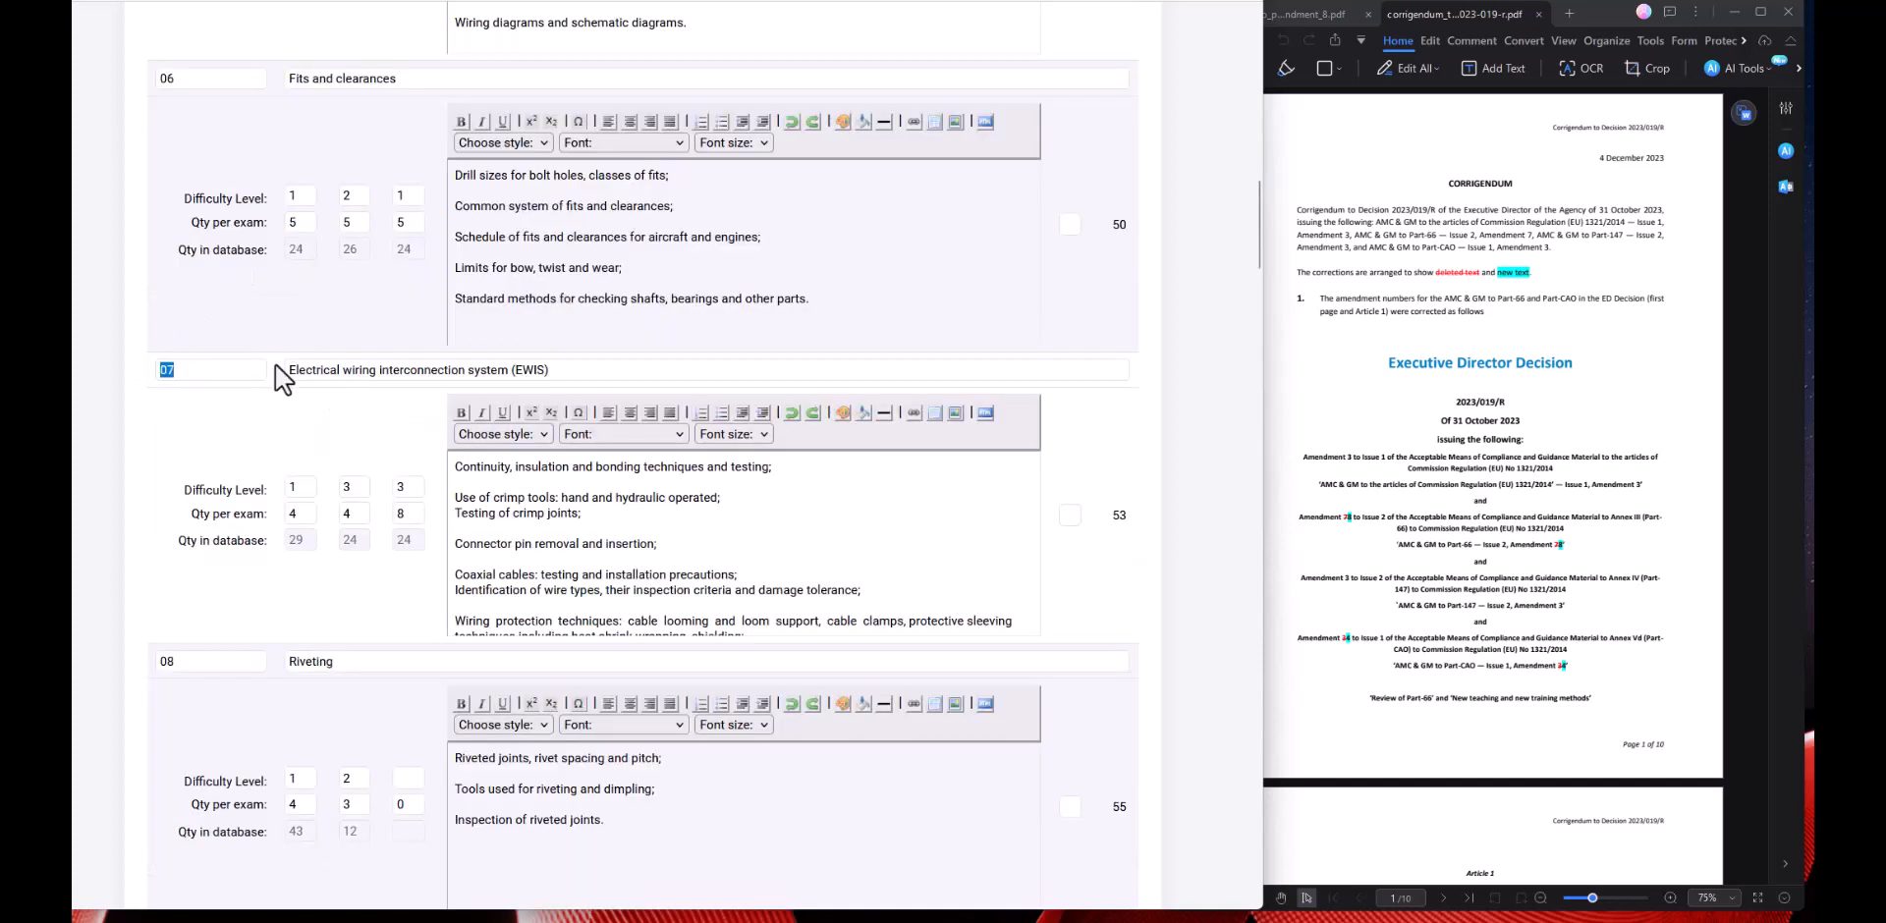
drag(291, 371, 665, 371)
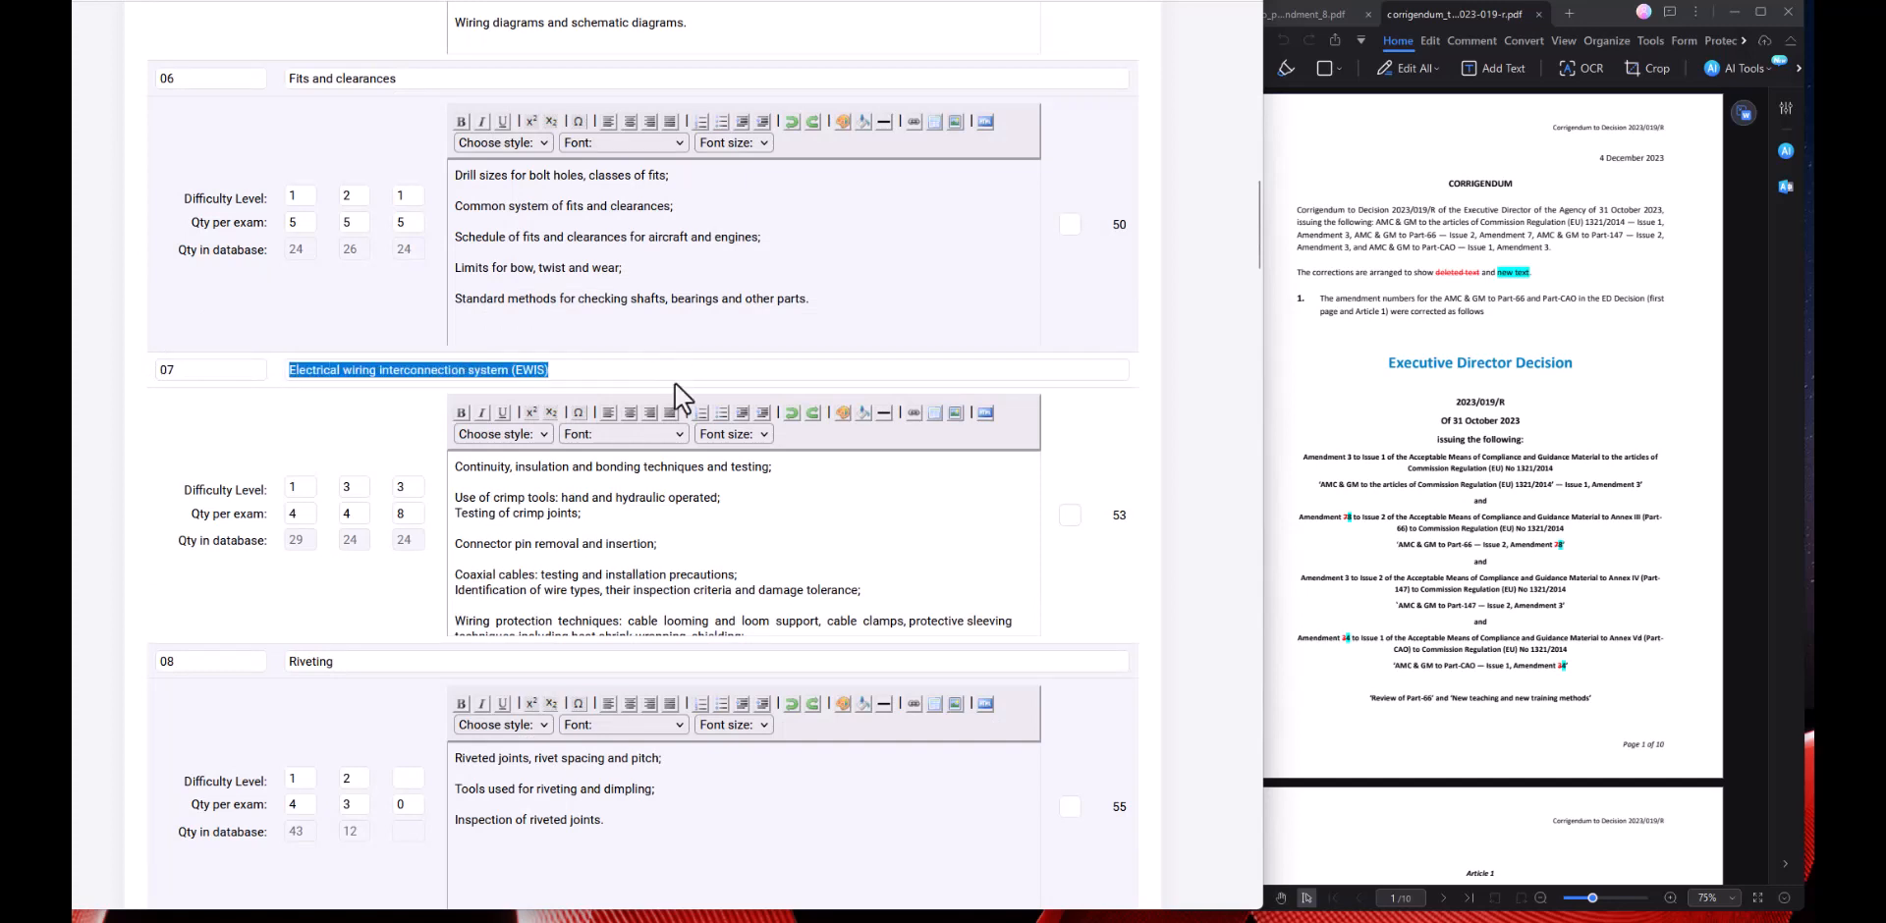
click(675, 383)
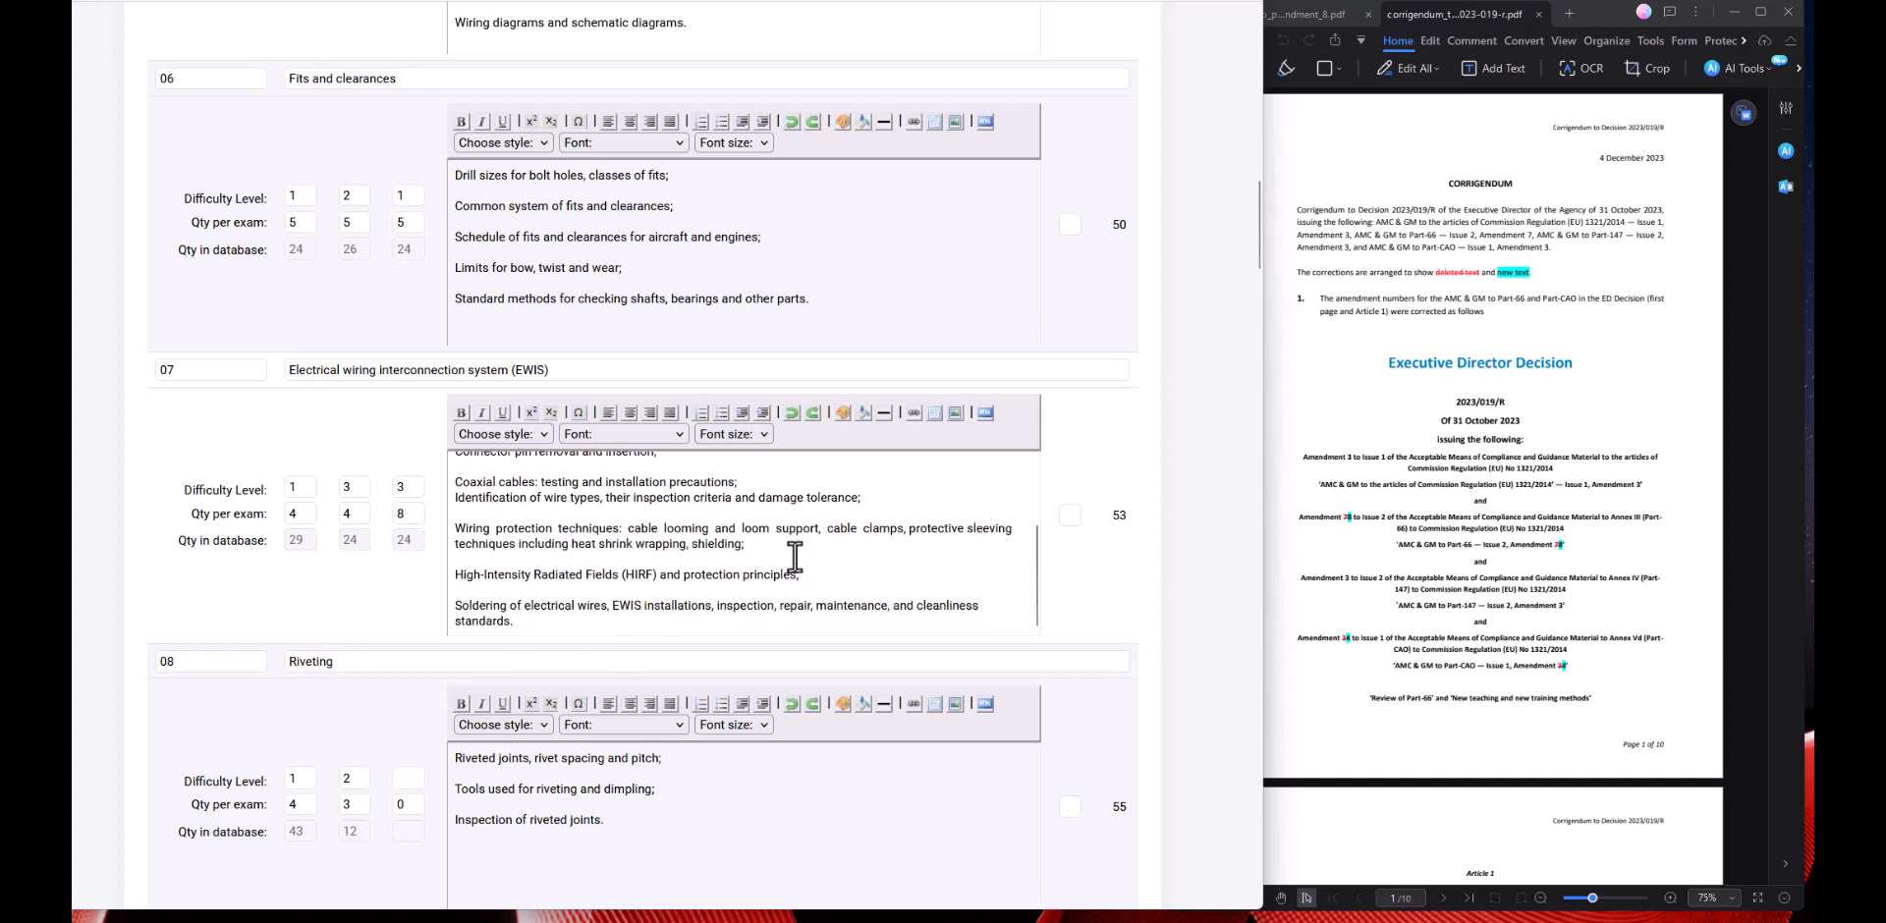
Highlight the EWIS syllabus lines on High-Intensity Radiated Fields (HIRF) and on soldering, installations, inspection, repair, maintenance and cleanliness standards.
scroll(787, 552, down, 2)
drag(455, 576, 808, 580)
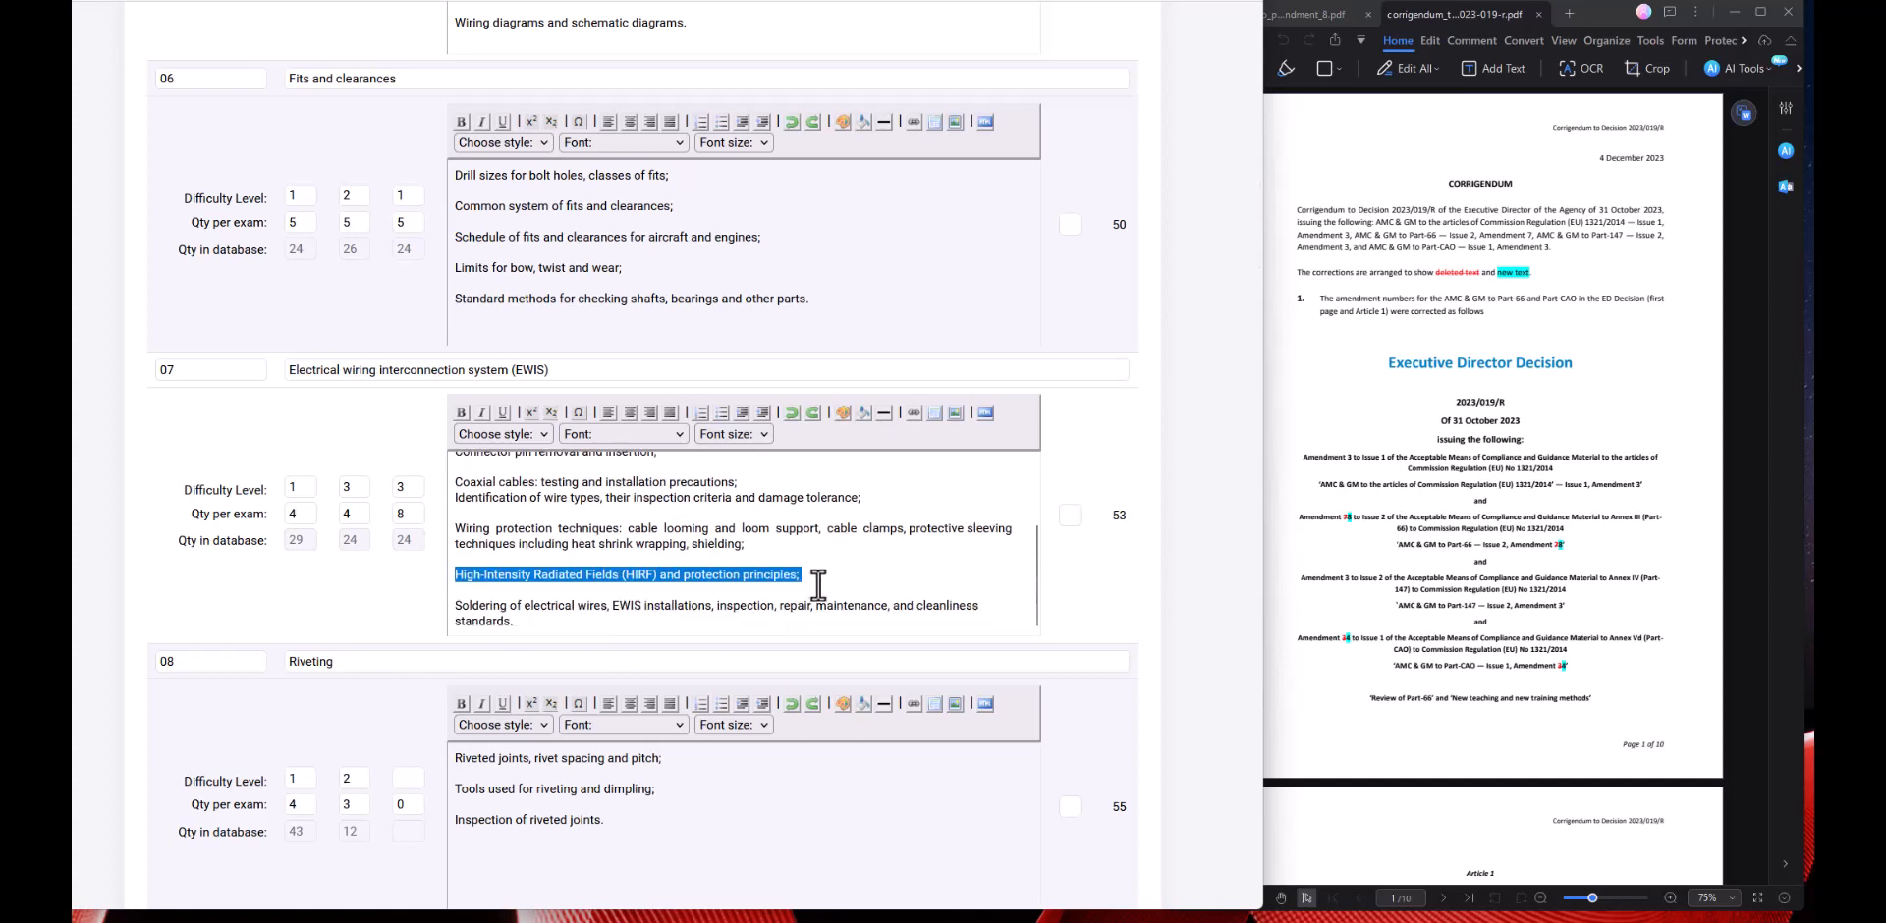
click(458, 610)
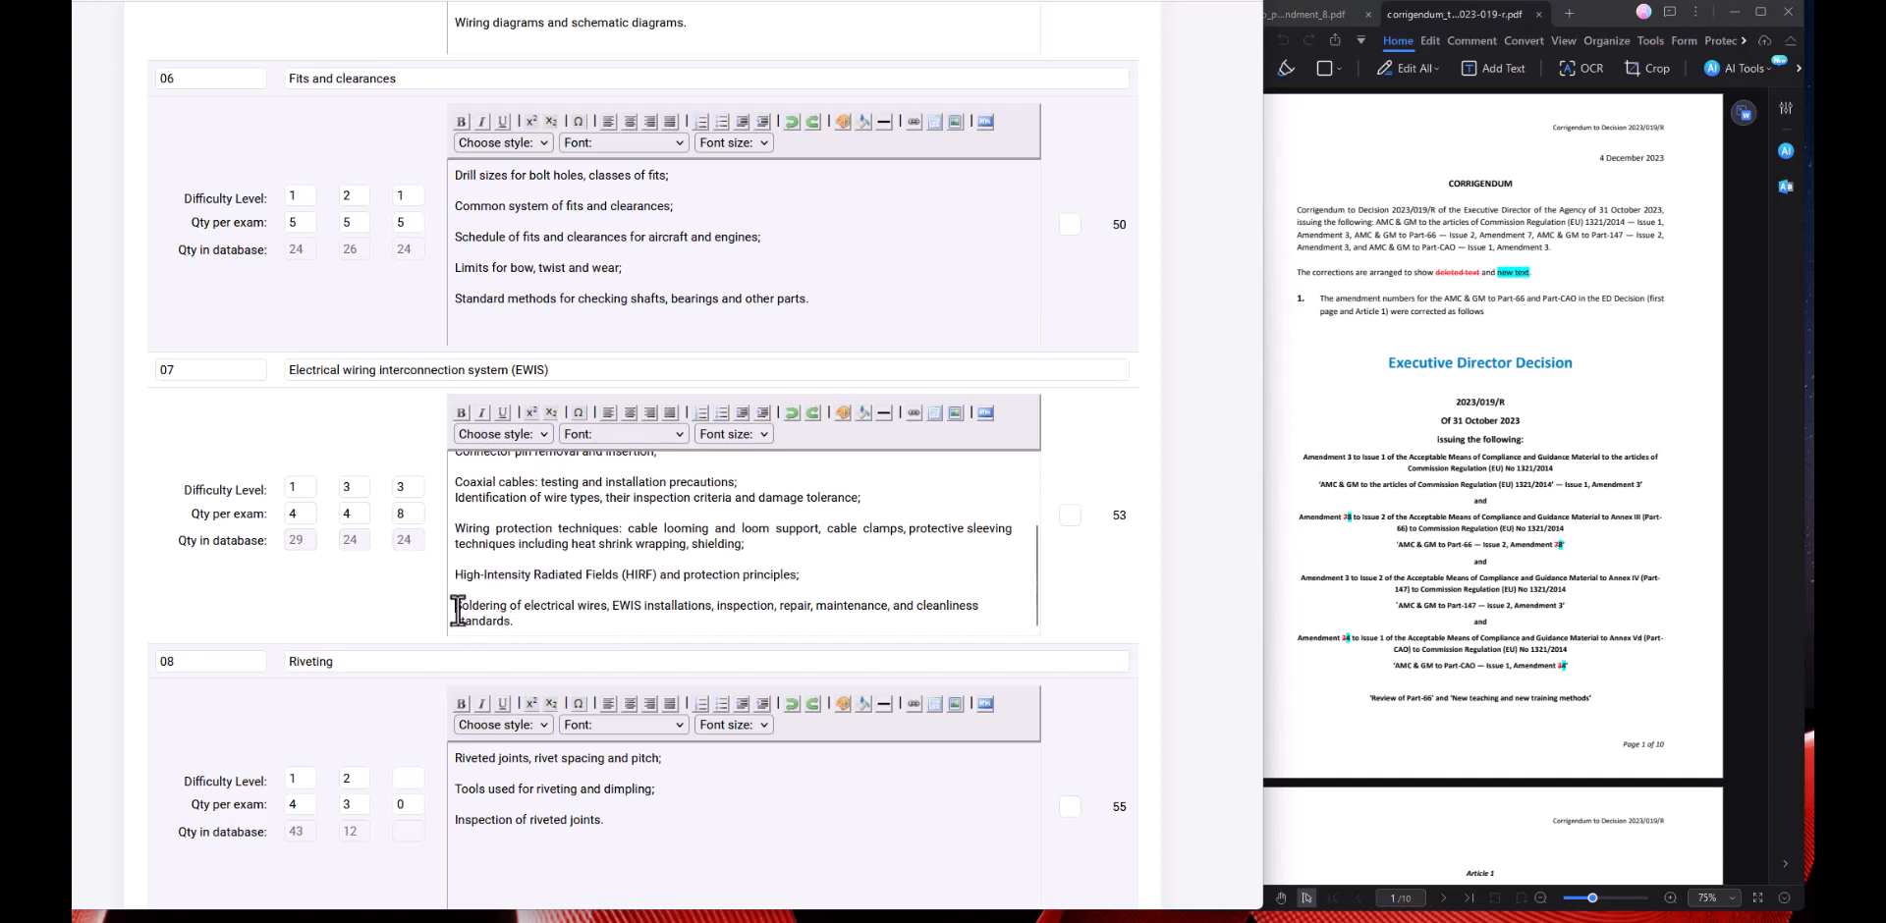
drag(458, 610, 552, 626)
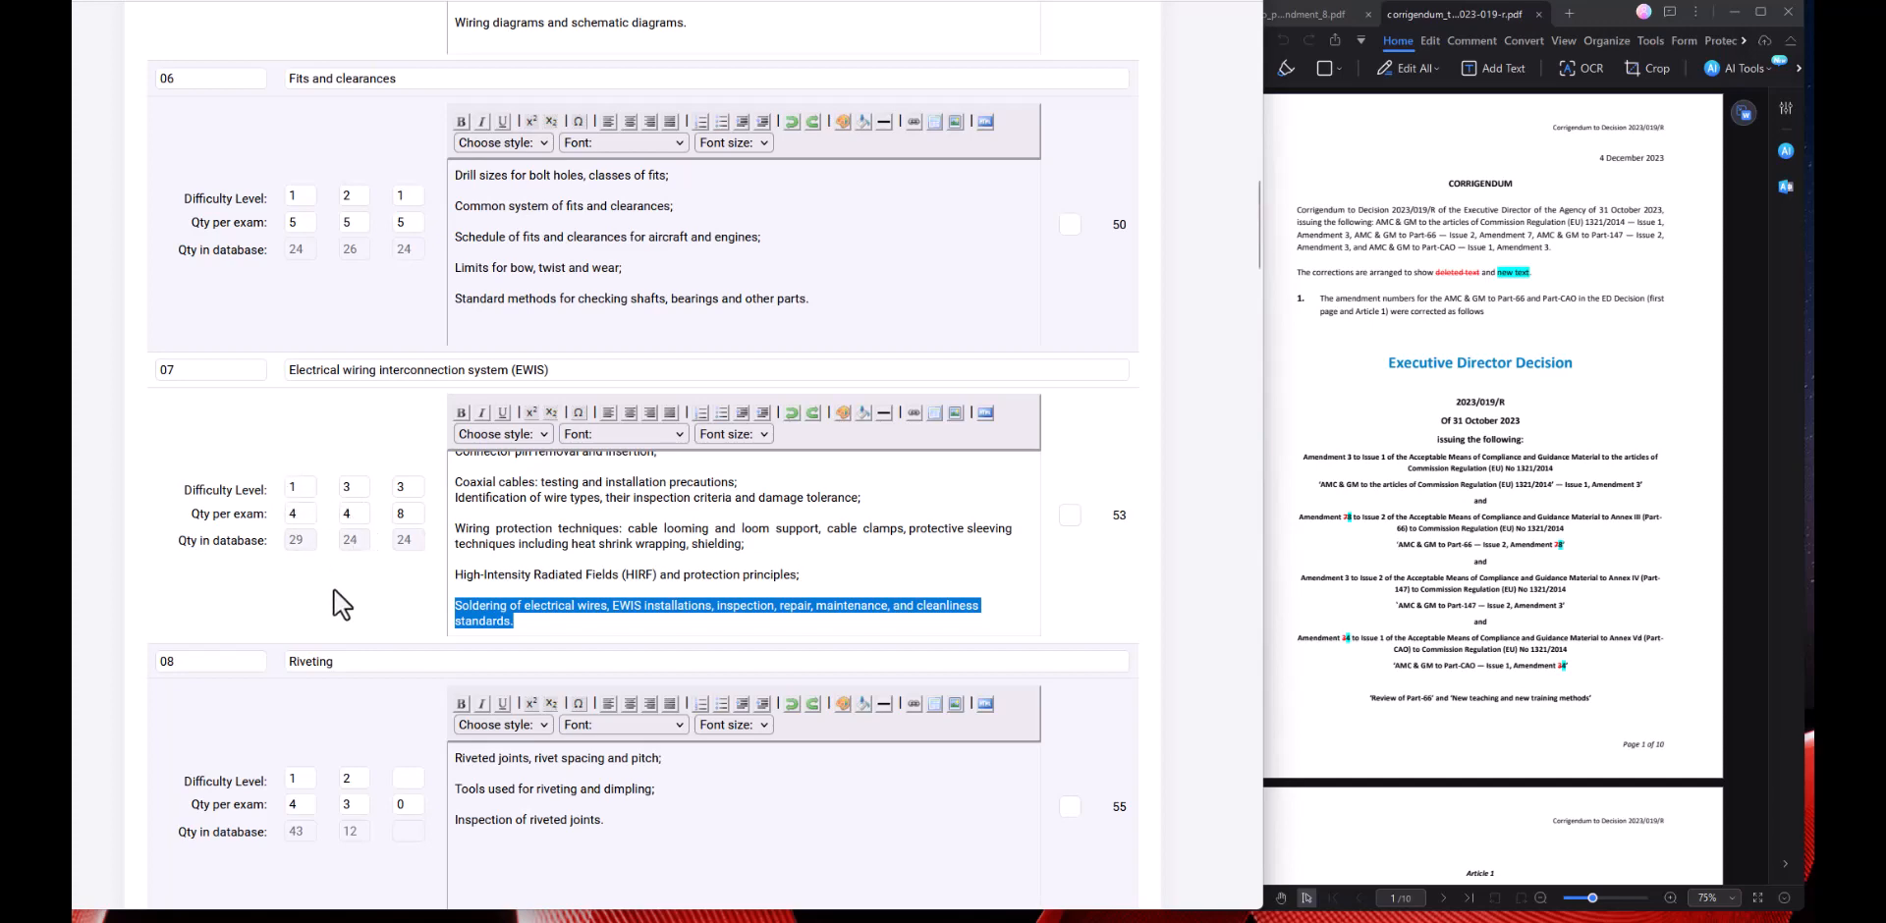
Display the question list of Module 07 Maintenance Practices.
scroll(338, 588, up, 20)
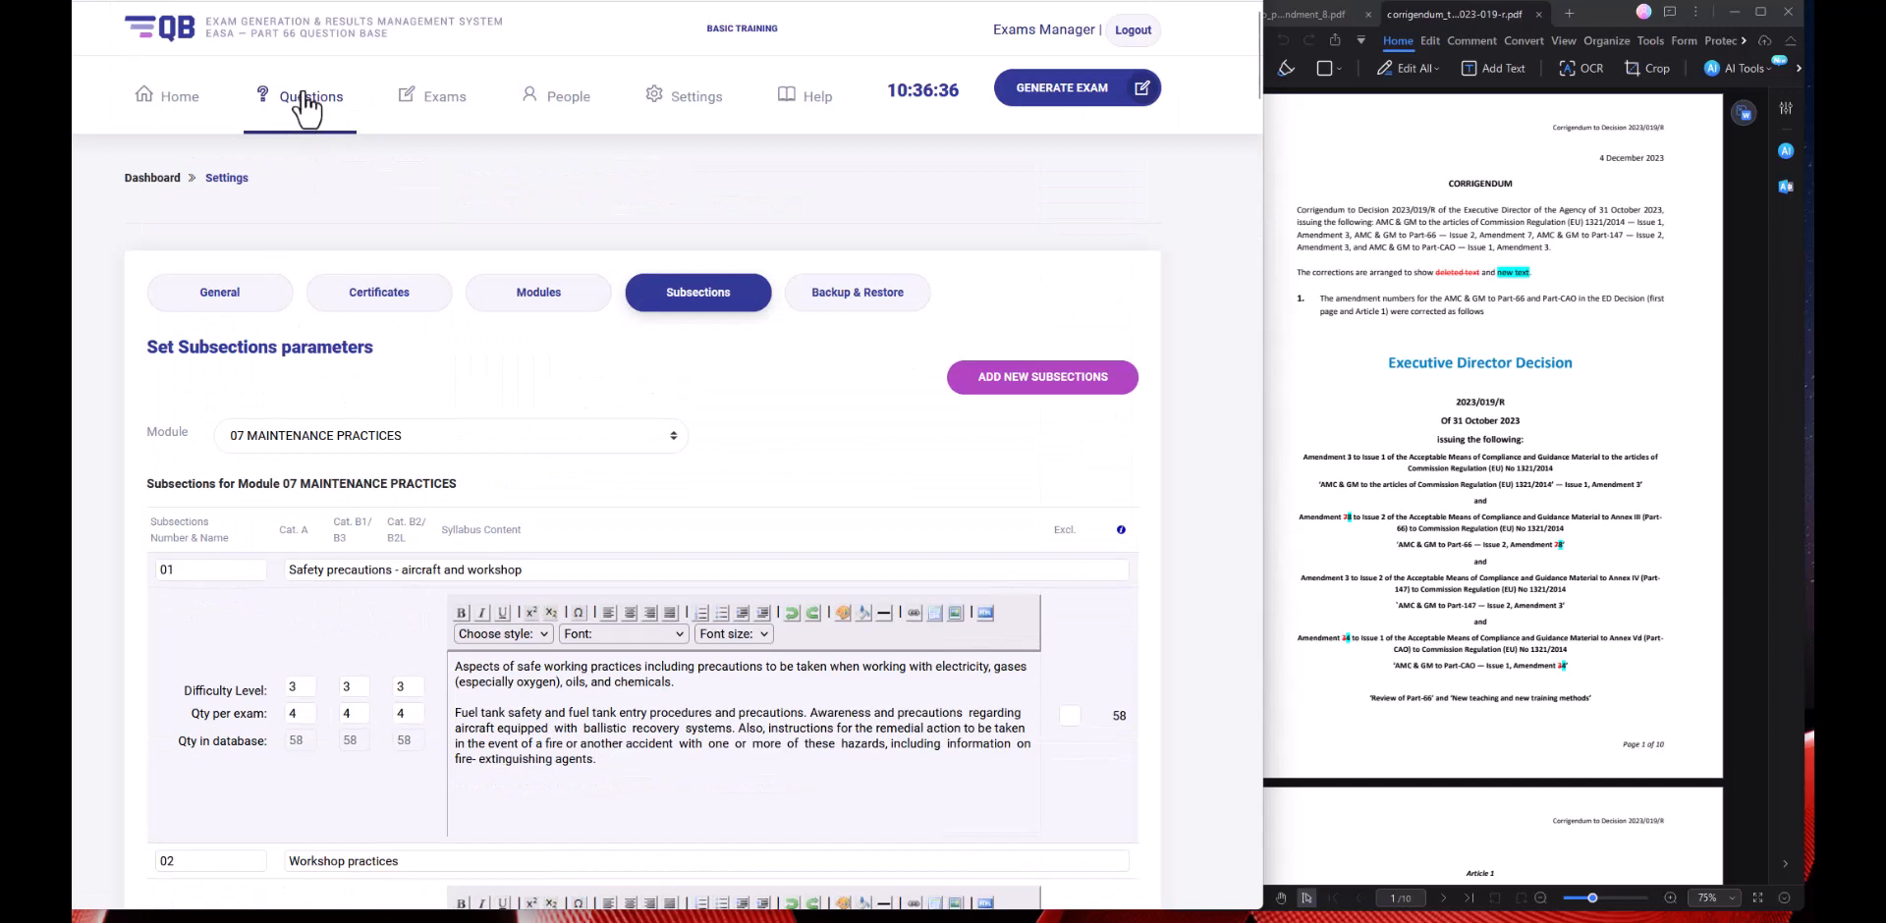
click(305, 111)
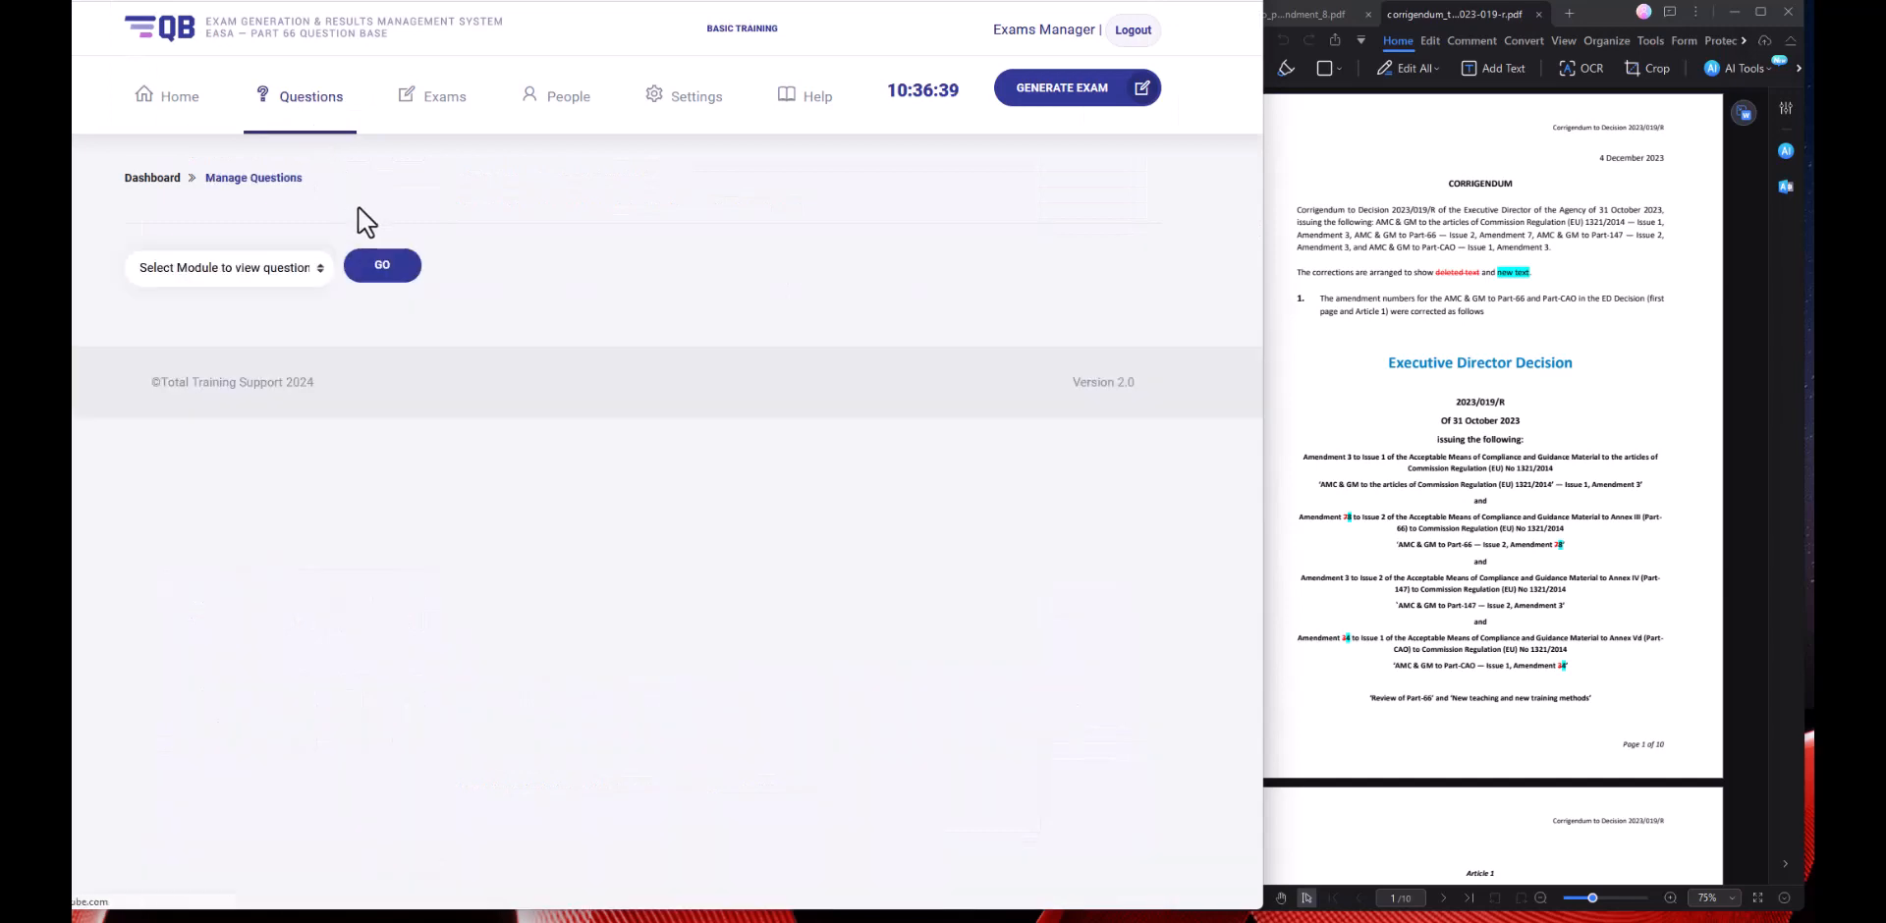
click(246, 273)
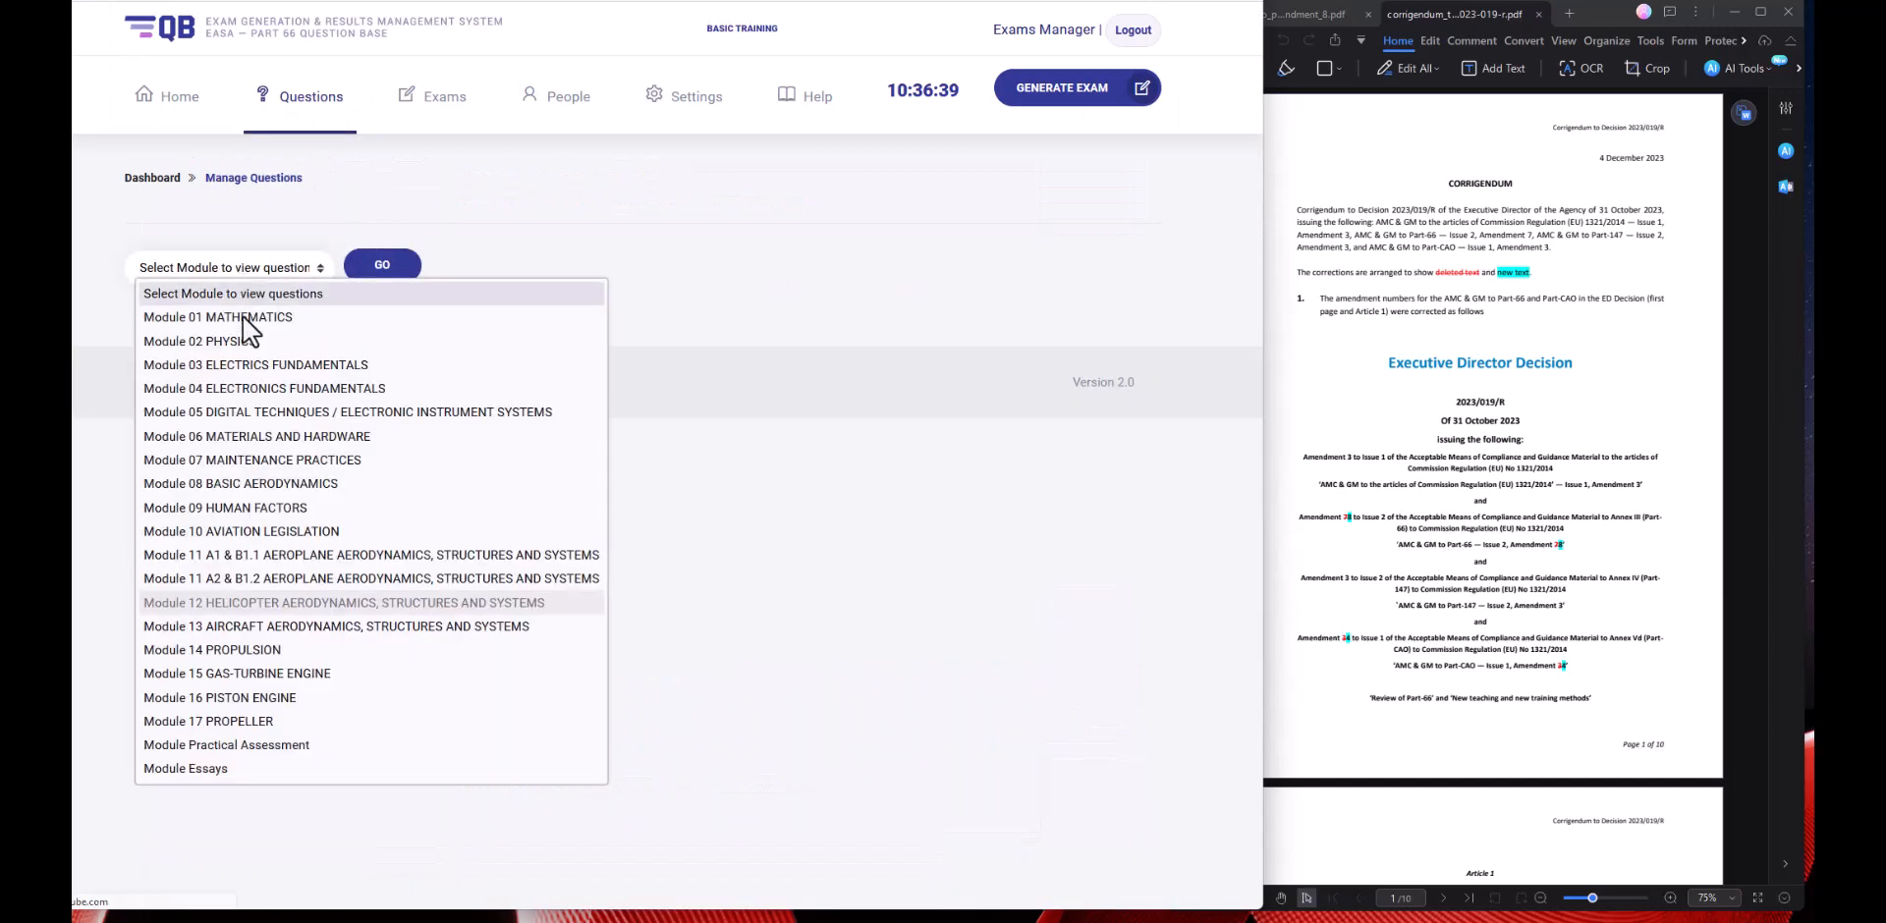
click(216, 460)
click(382, 265)
Filter the questions by subsection 07 Electrical wiring interconnection system (EWIS) and level 3.
click(514, 442)
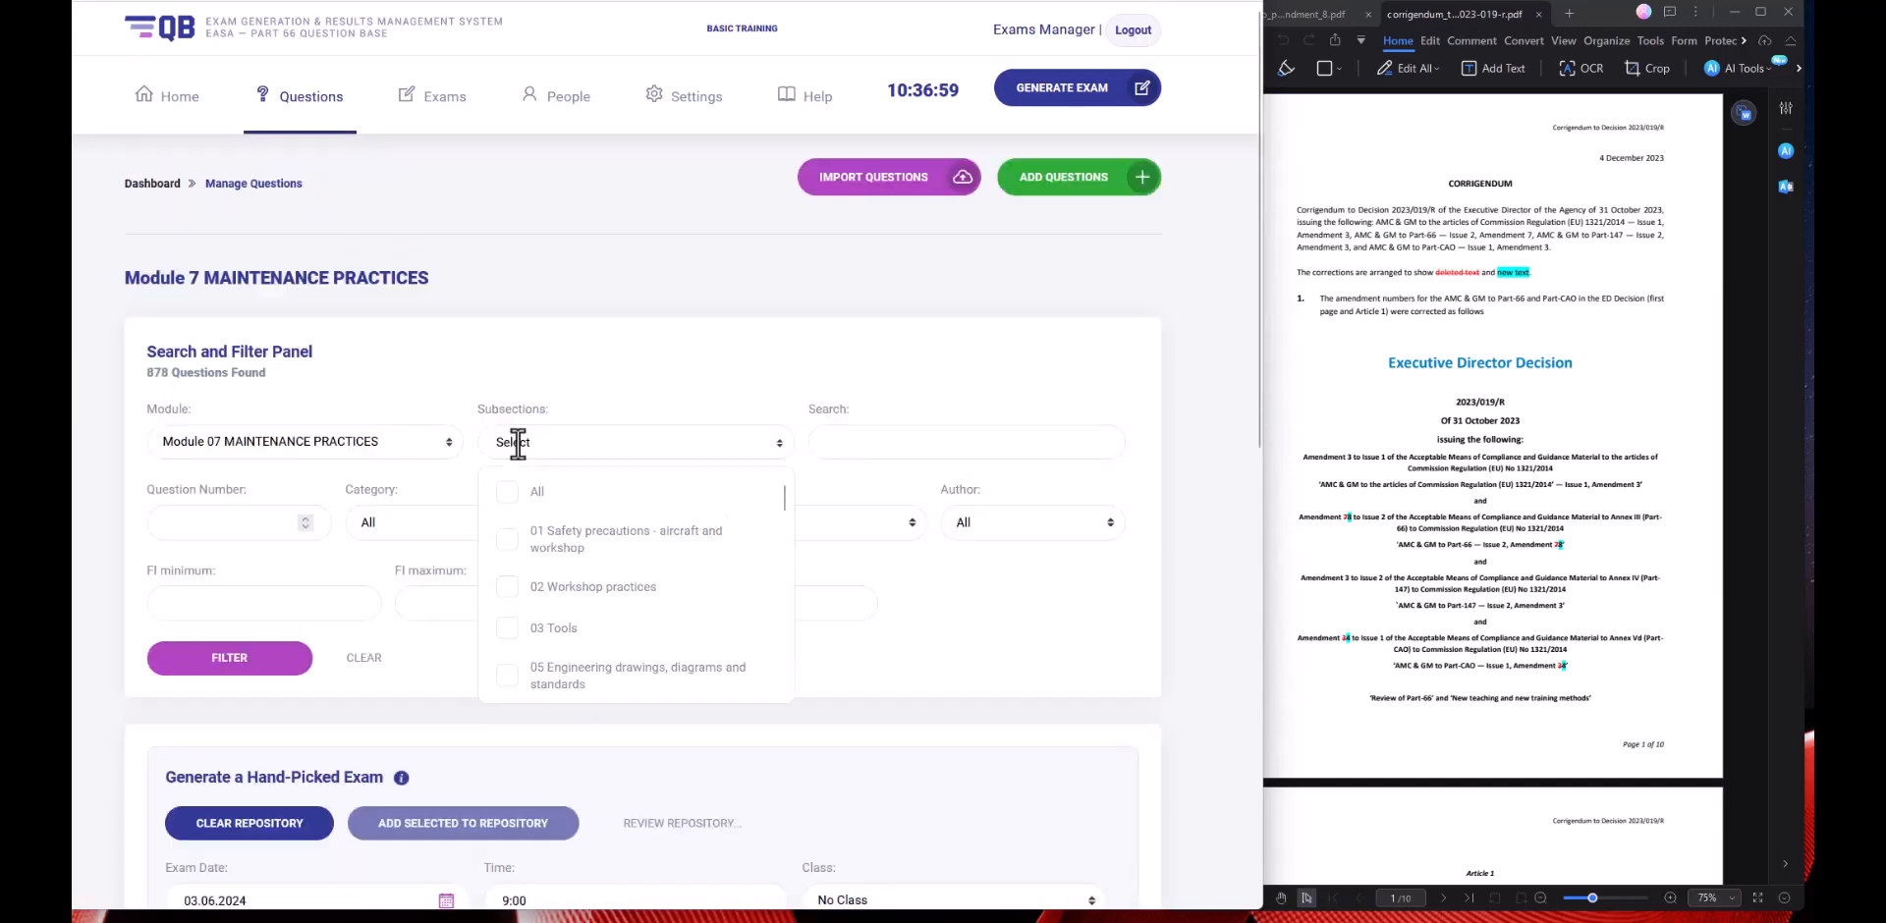
scroll(530, 570, down, 3)
scroll(519, 535, down, 2)
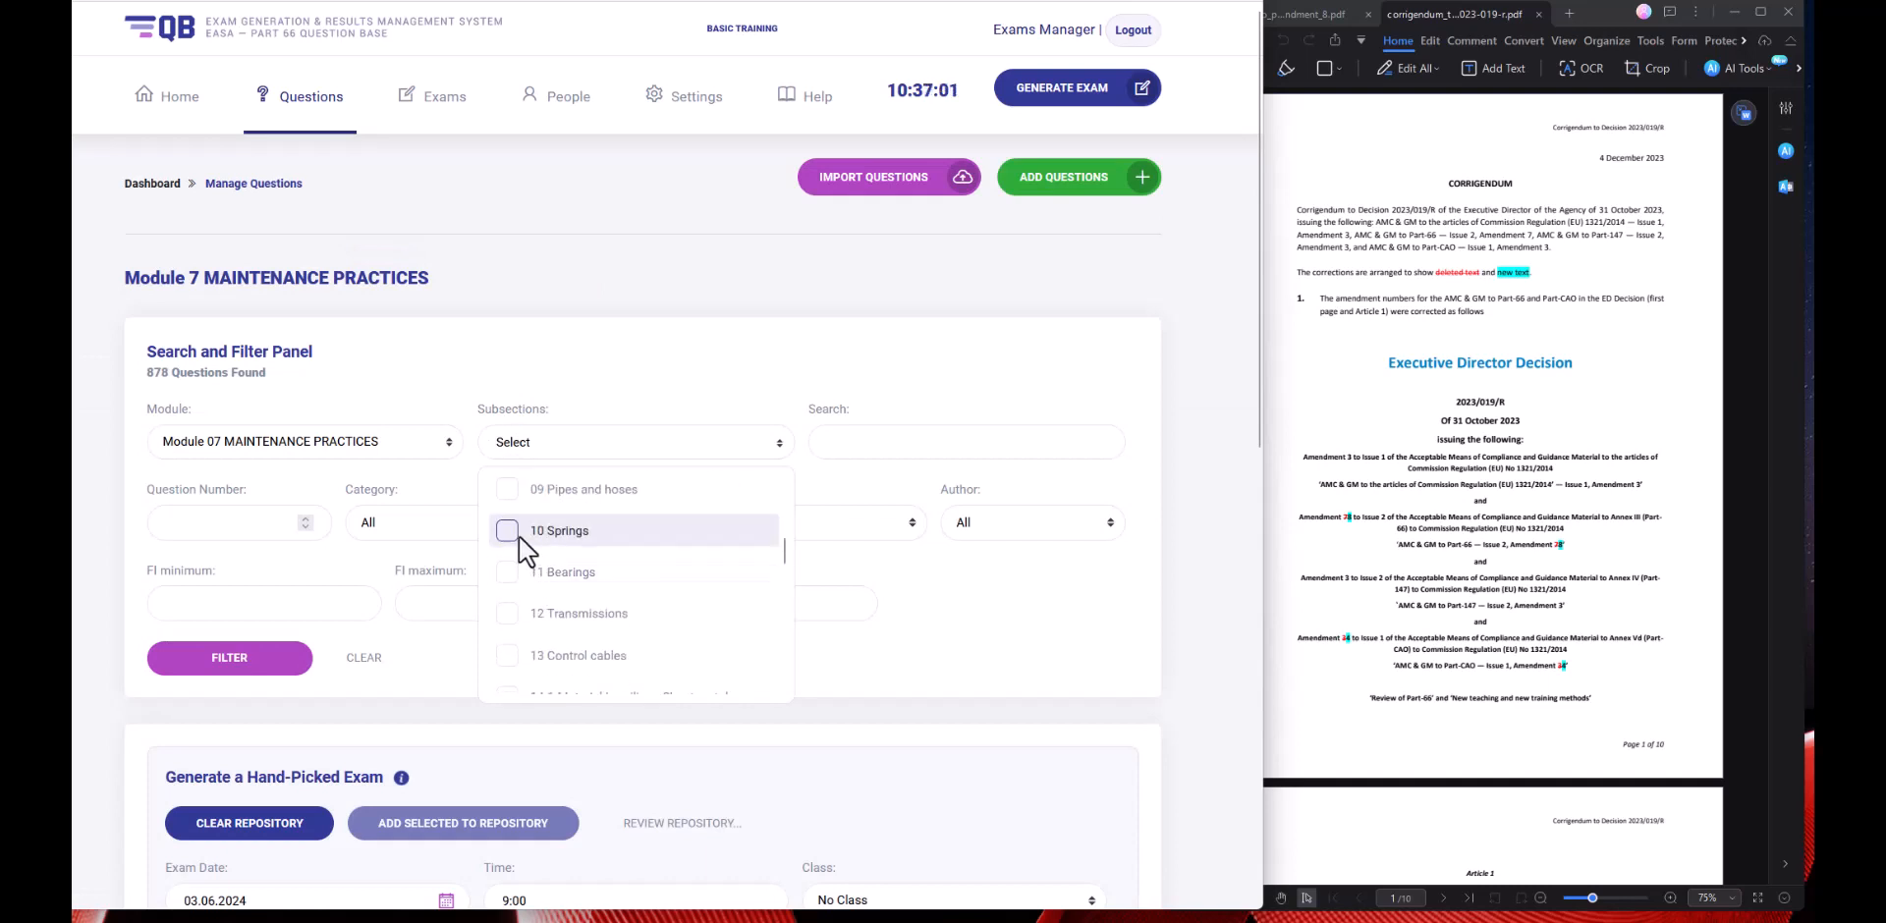
click(507, 492)
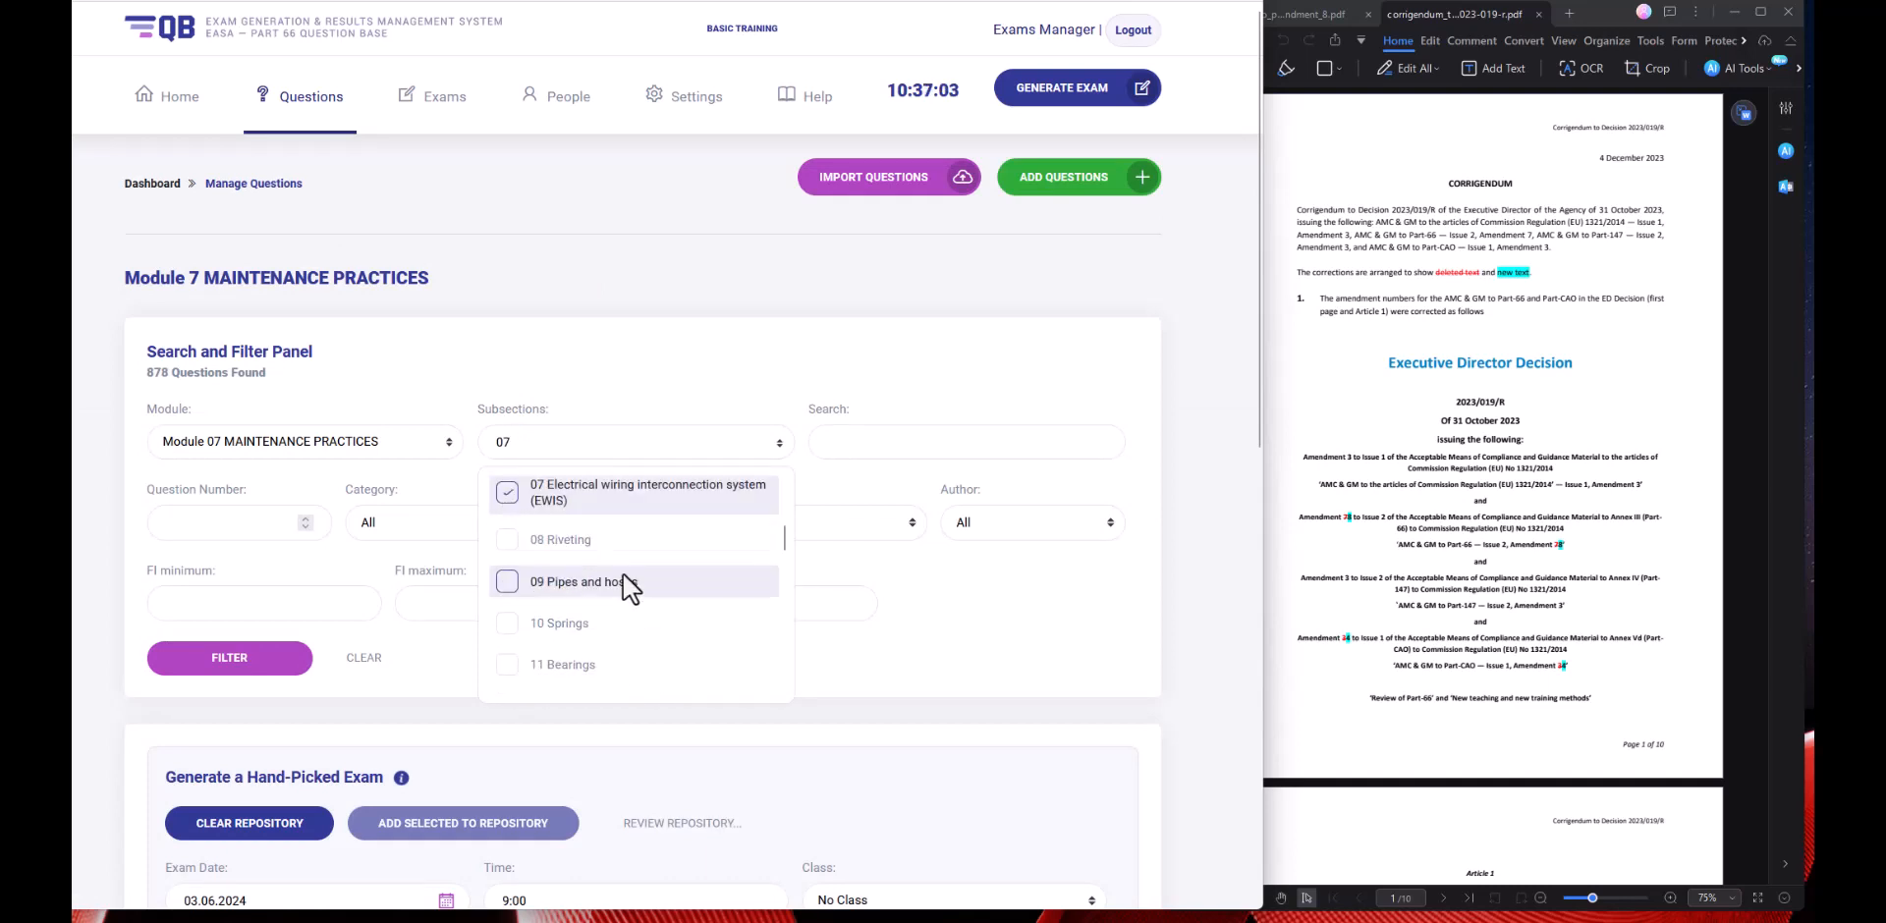
click(379, 654)
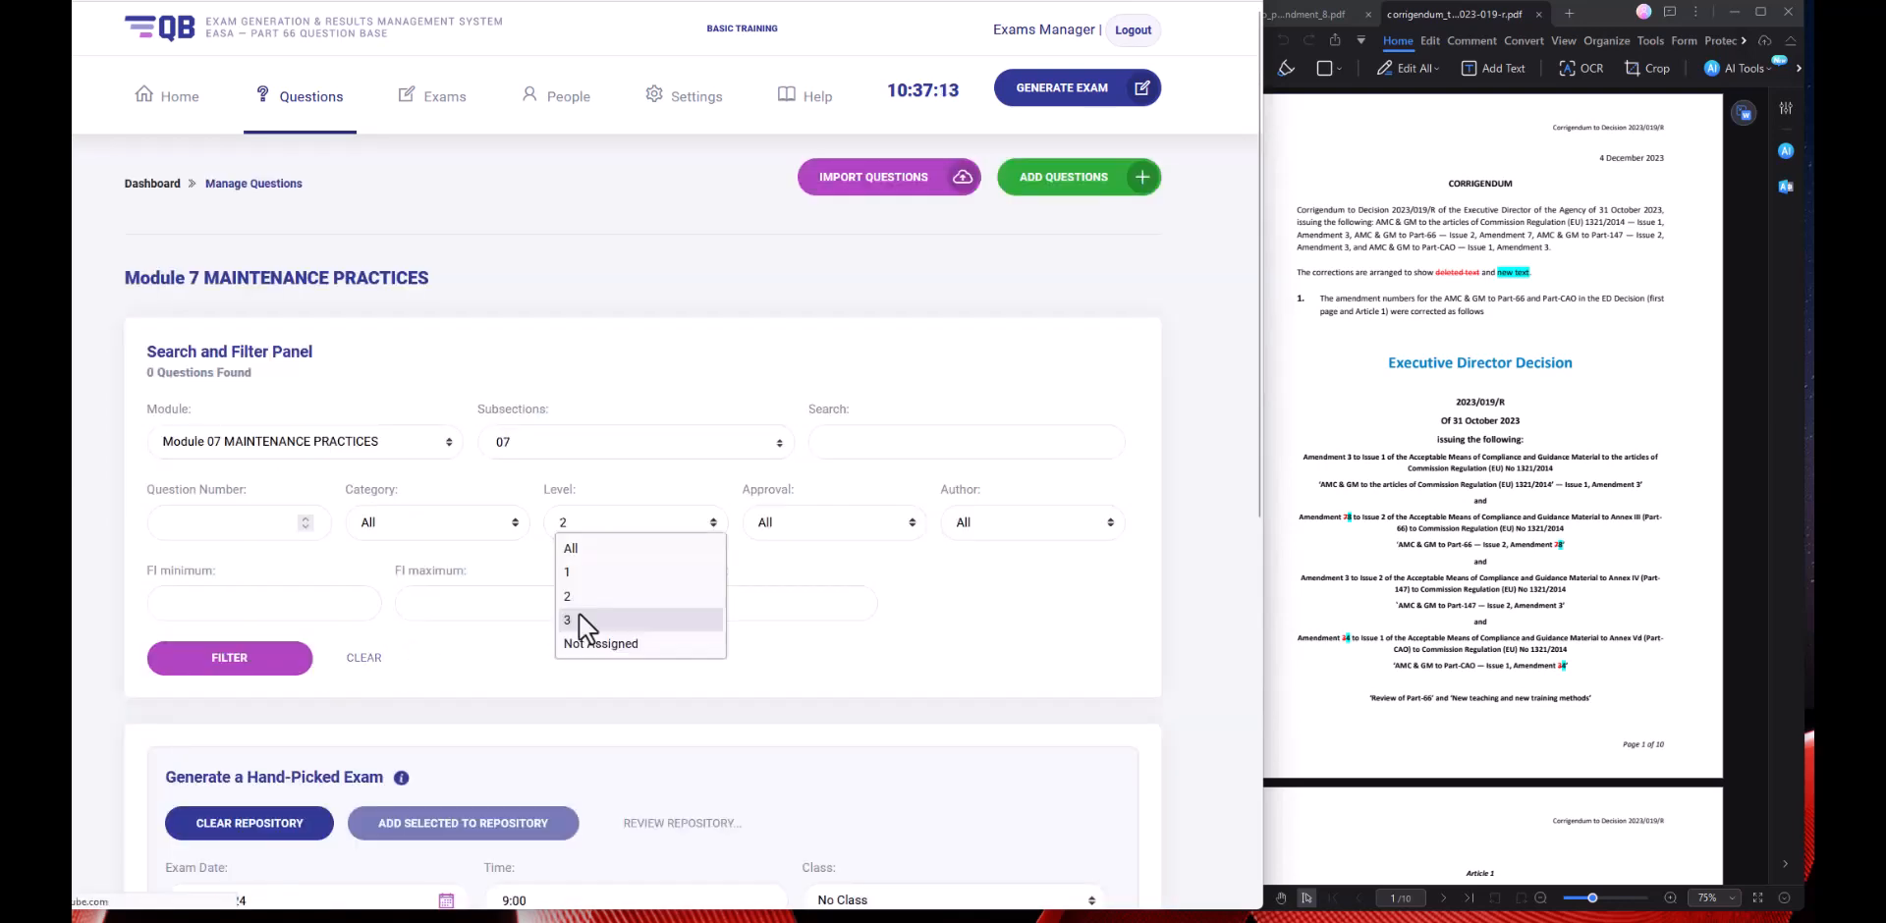
click(579, 615)
click(208, 660)
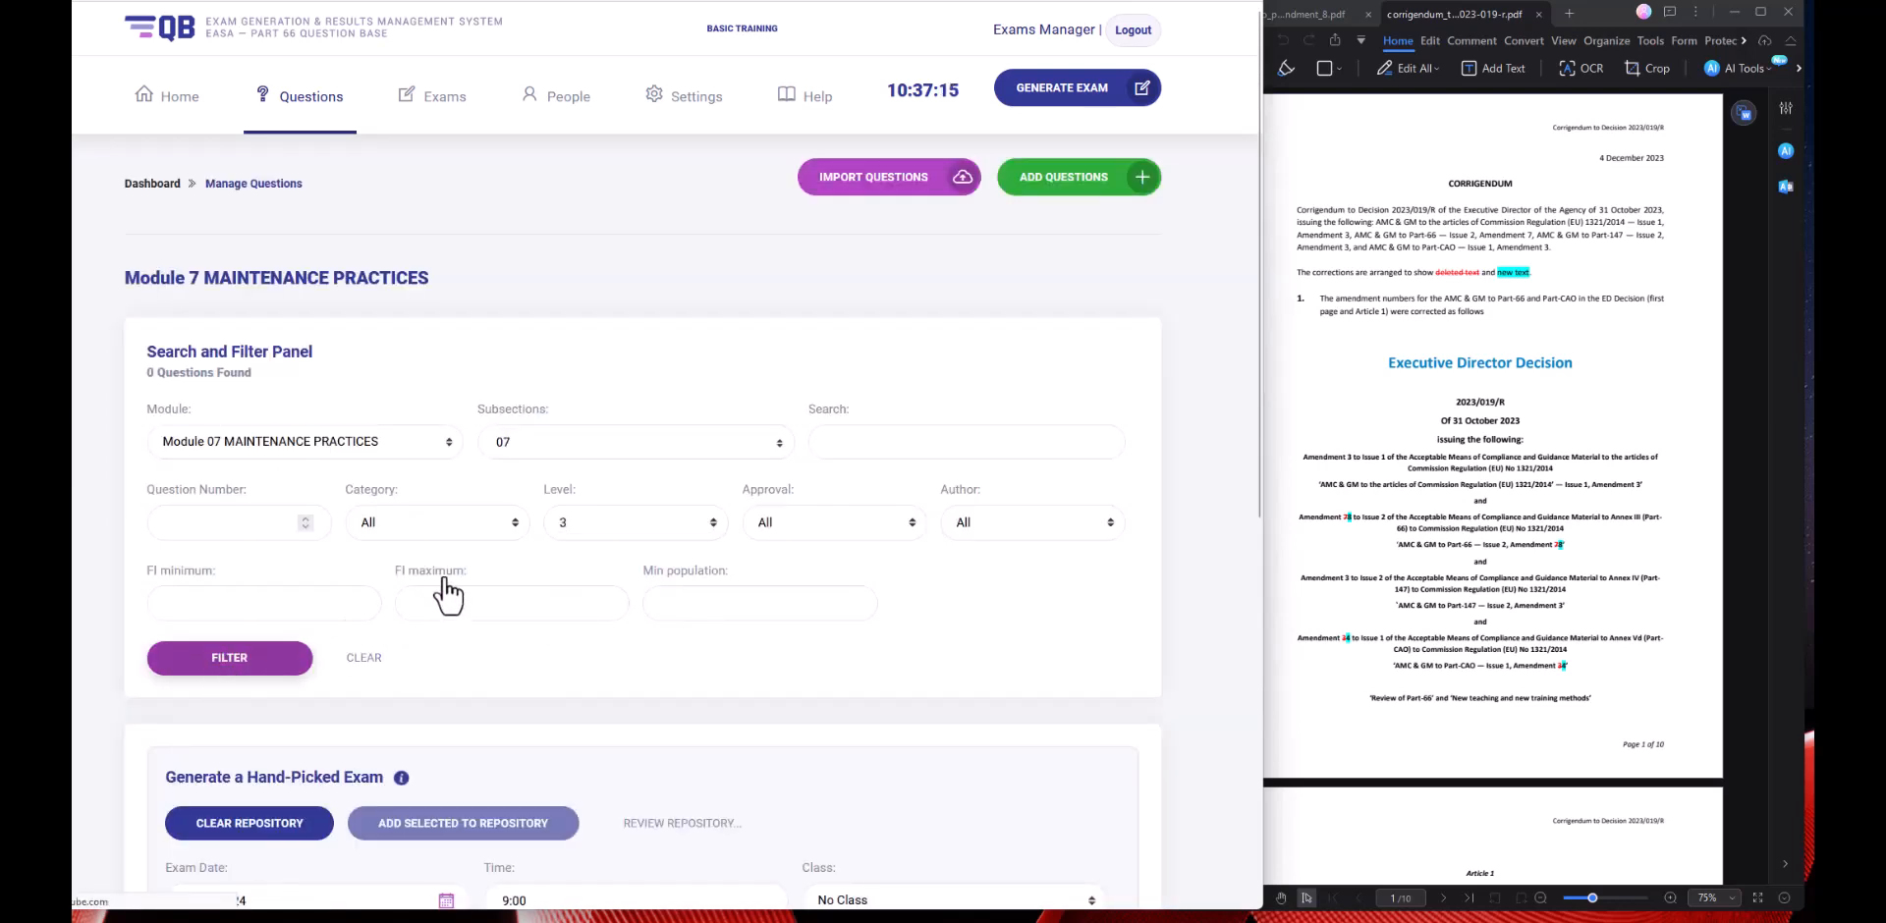
Select filtered EWIS questions, including numbers 6 and 7, and apply the Move bulk function to them.
scroll(444, 575, down, 9)
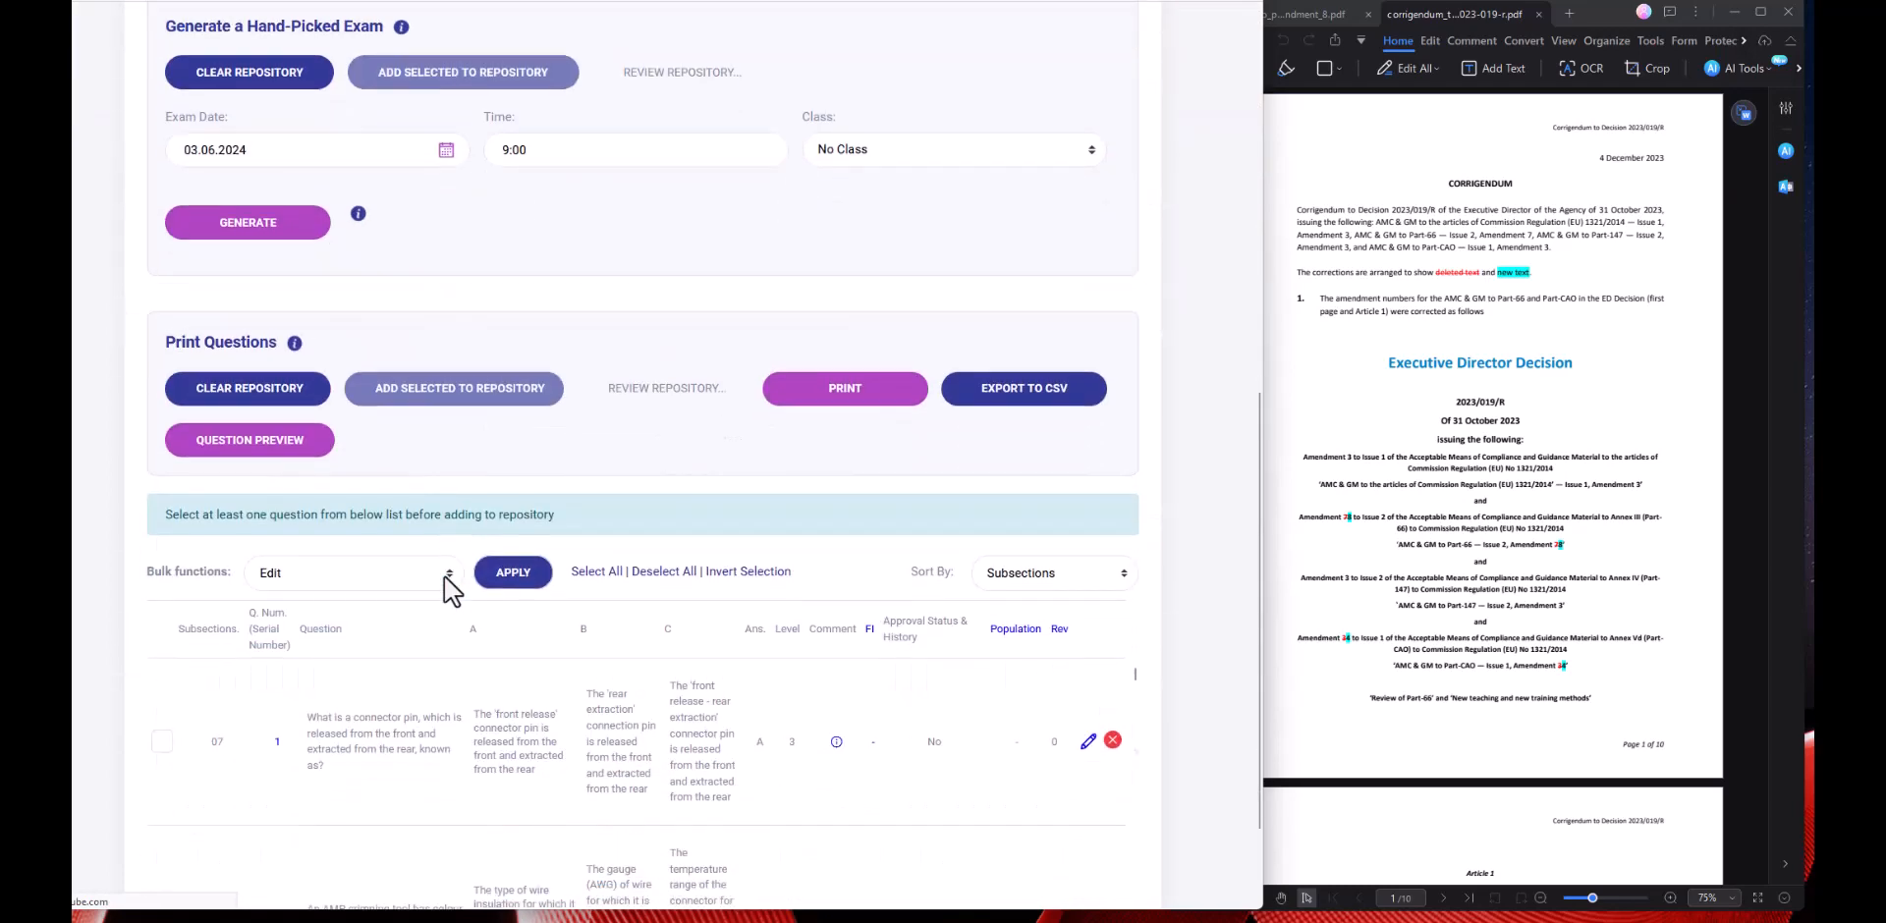
scroll(303, 599, down, 5)
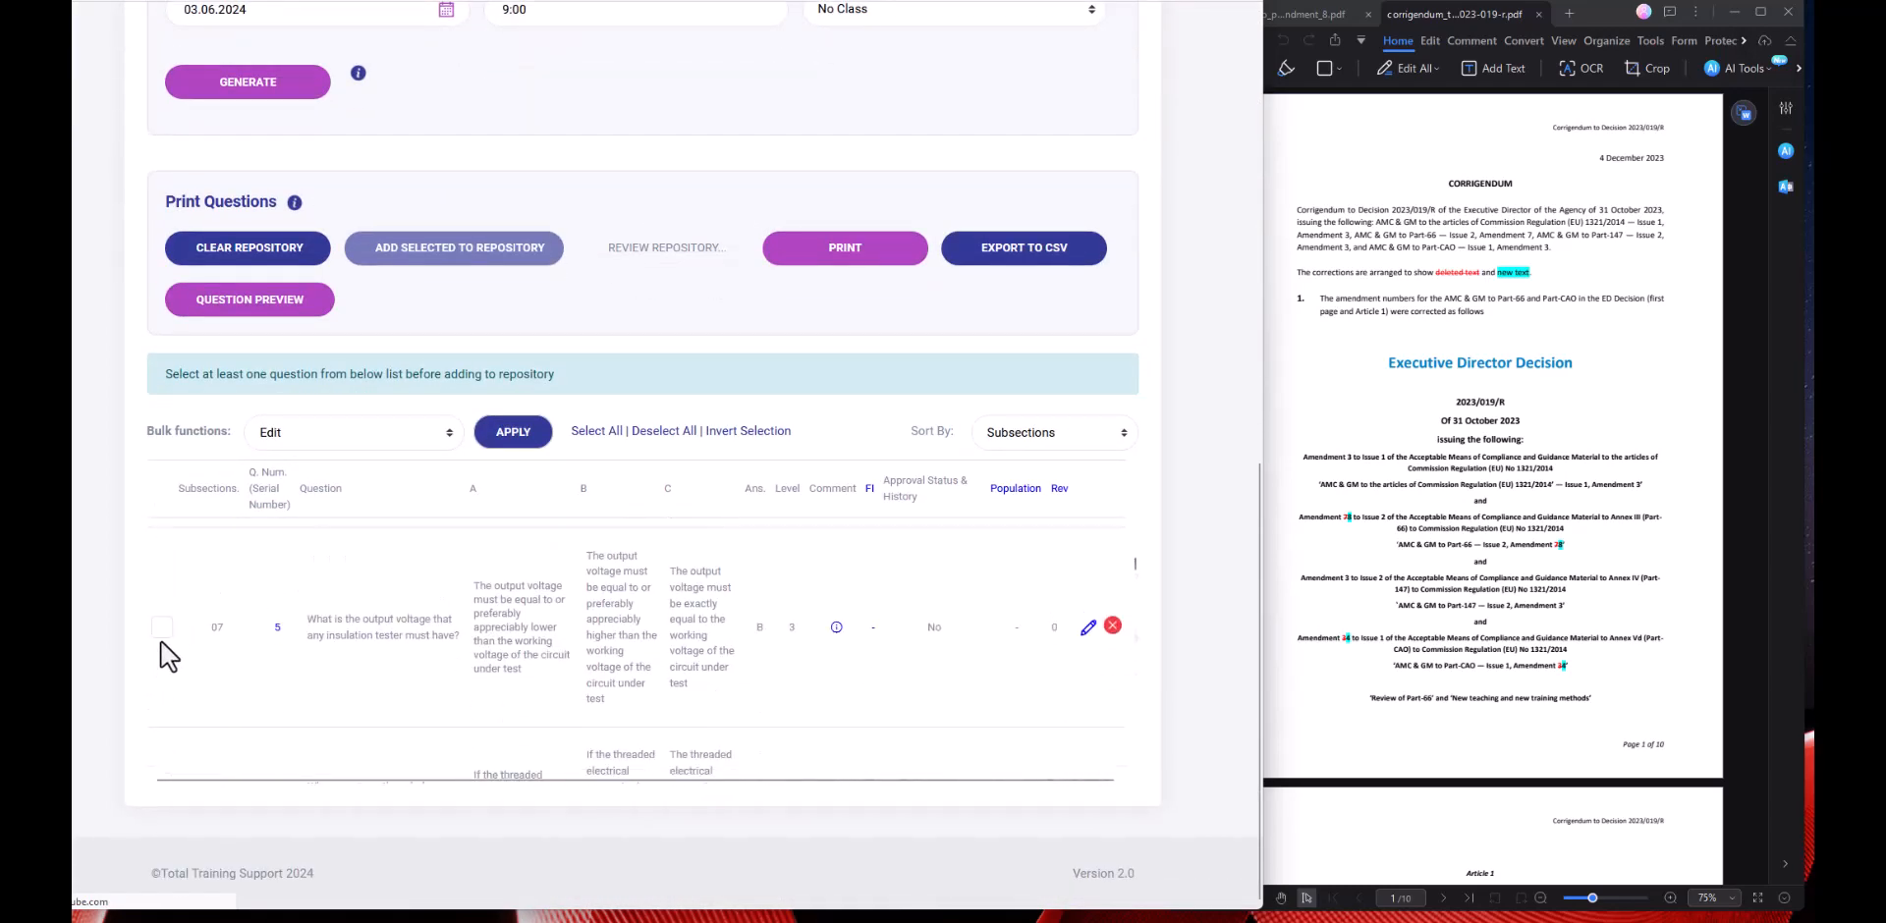
scroll(187, 649, down, 2)
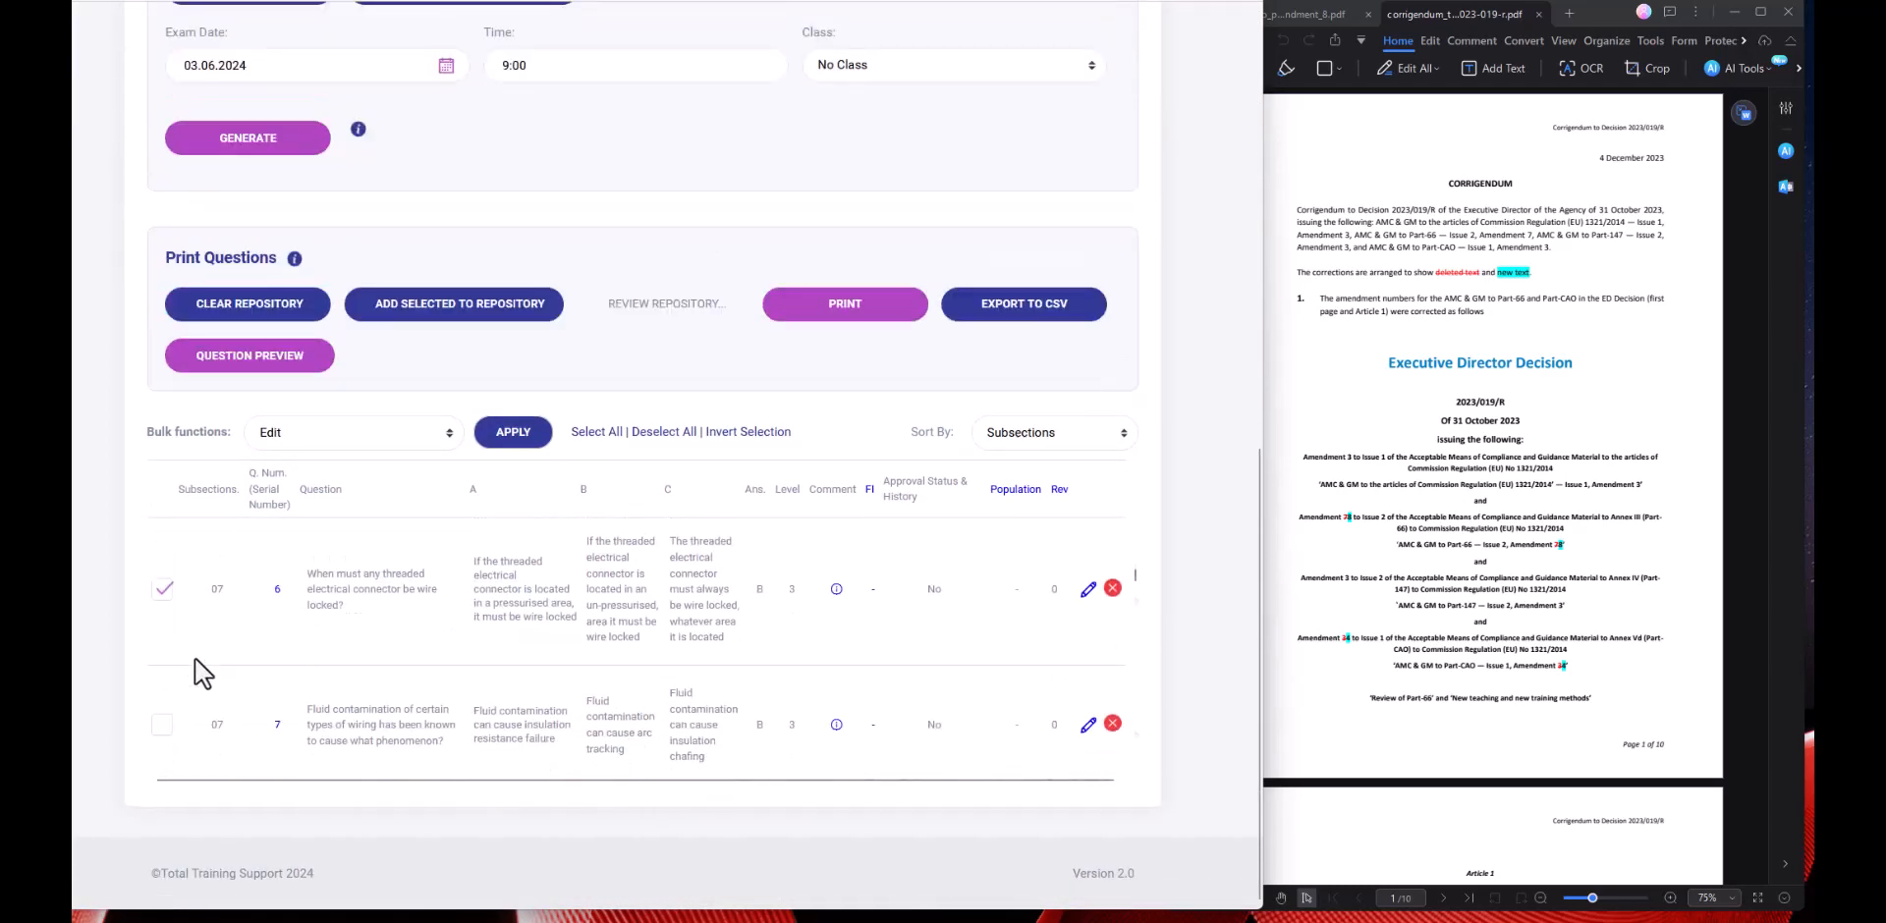
click(163, 569)
click(336, 439)
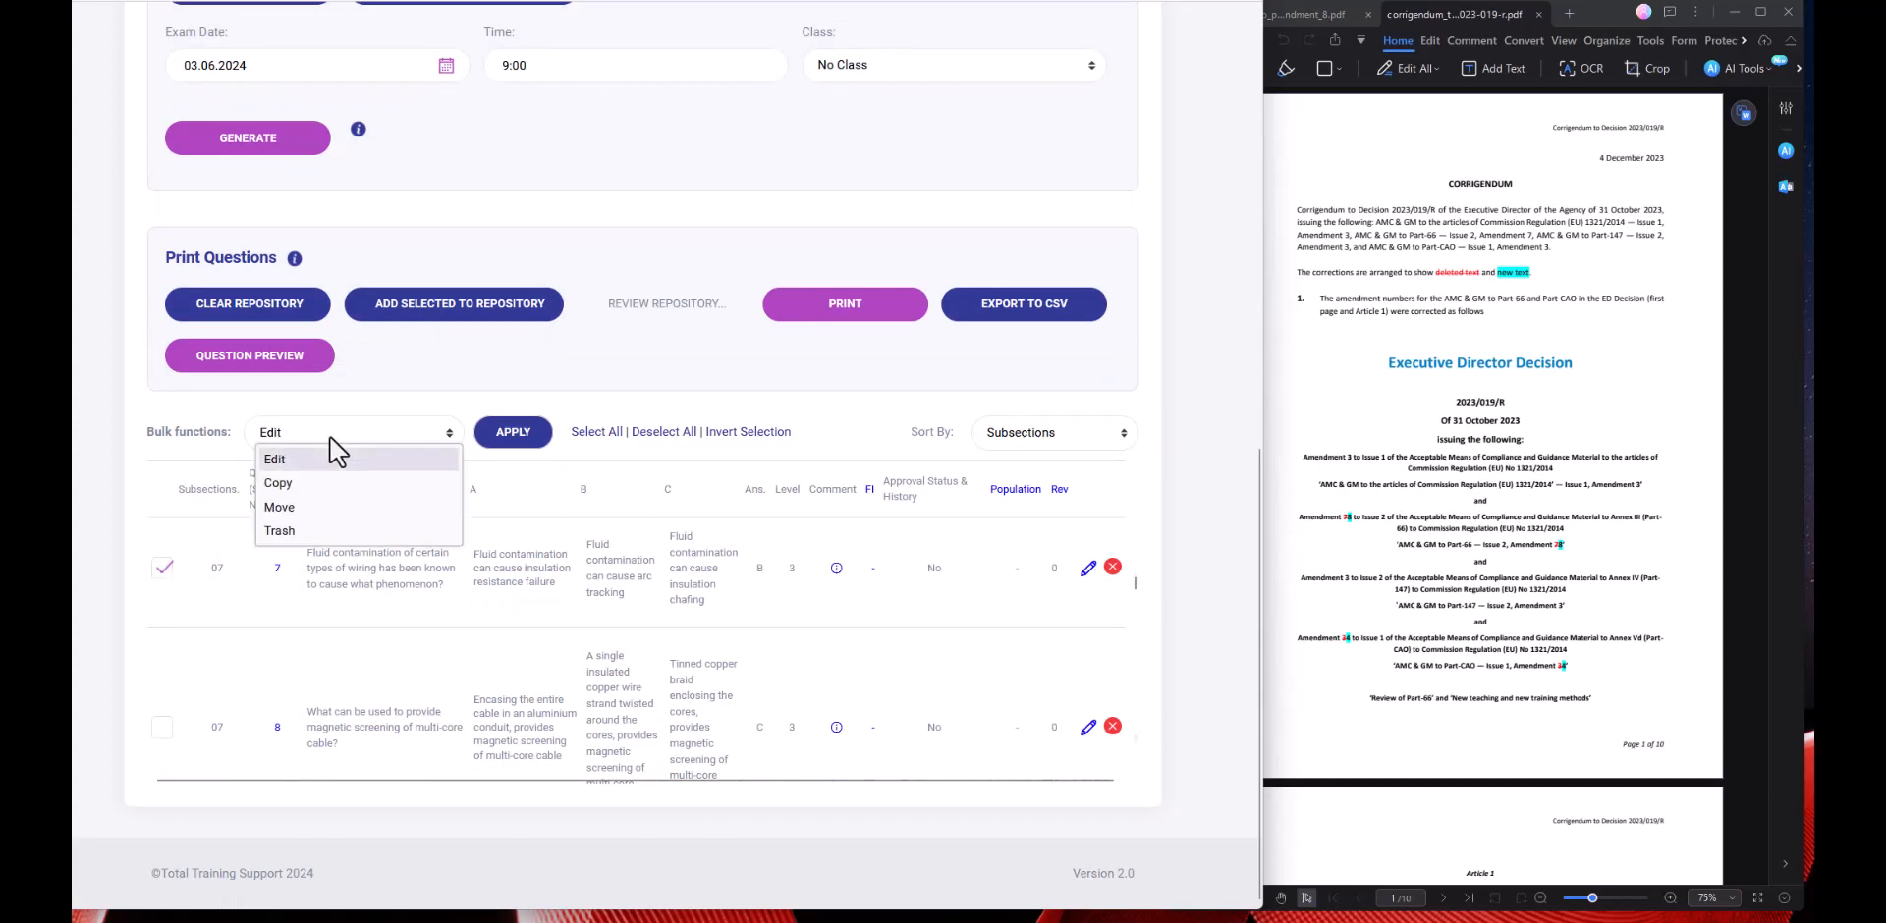
click(286, 508)
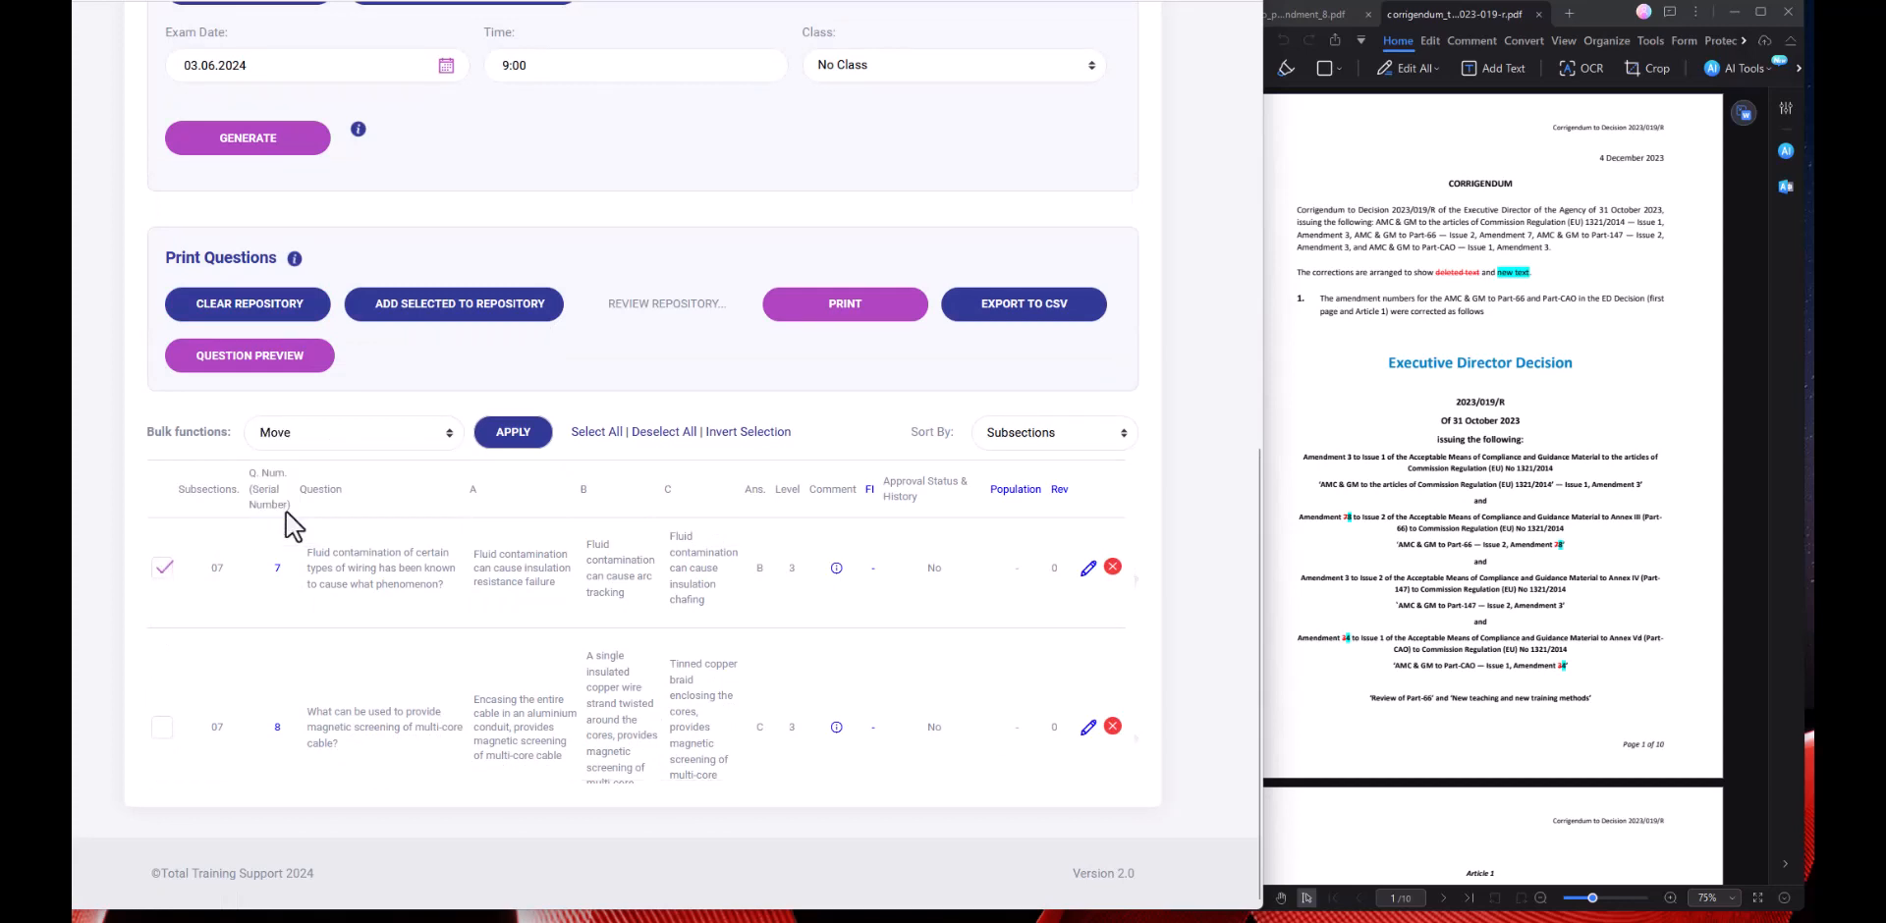
click(501, 439)
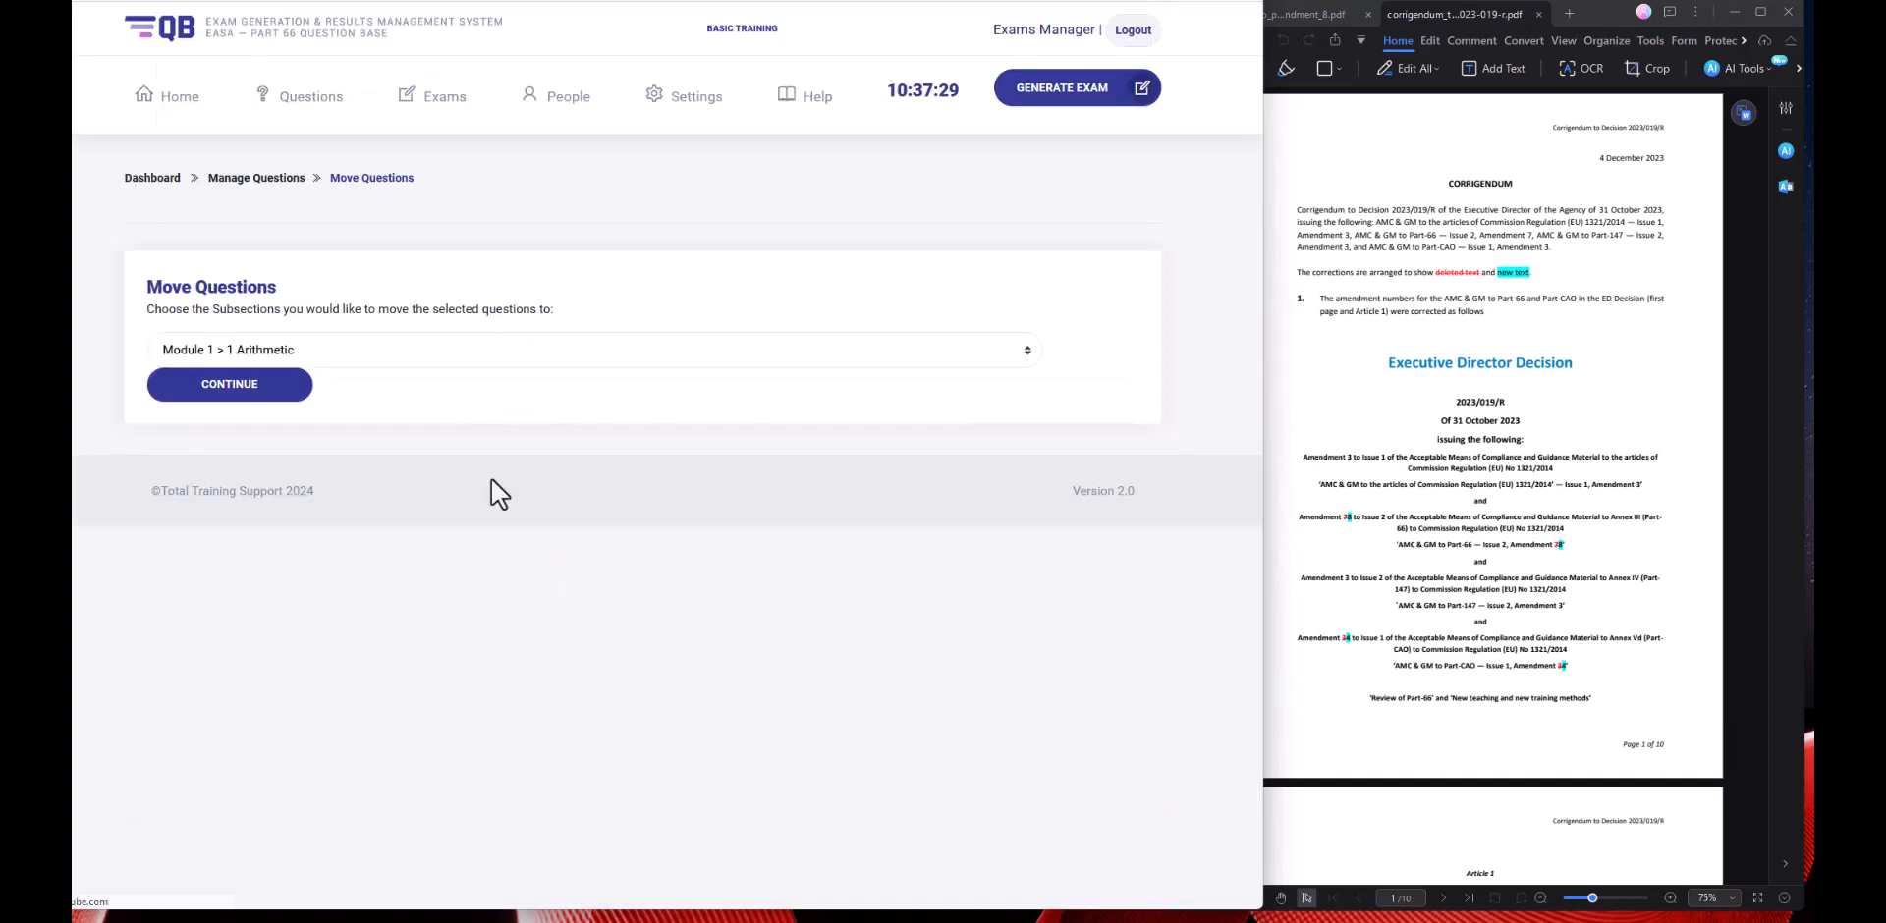
Browse the destination subsections for the selected questions, from Module 2 through Module 5 onwards.
click(345, 352)
scroll(359, 489, down, 4)
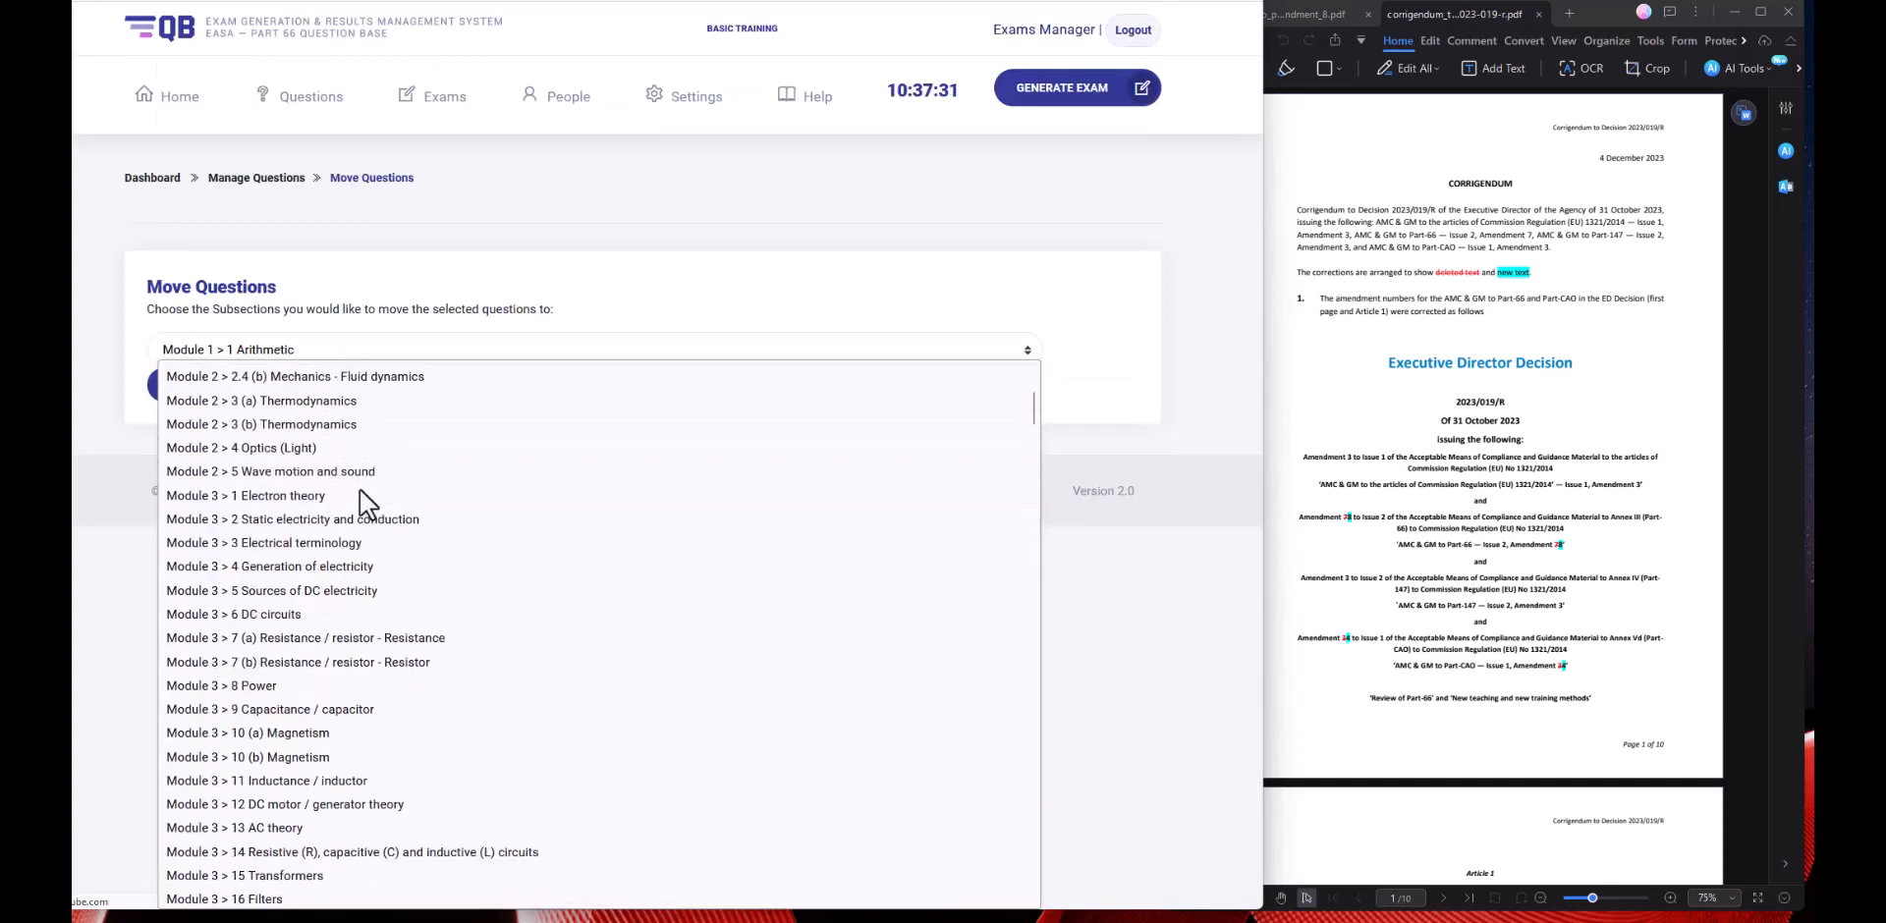
scroll(360, 489, down, 9)
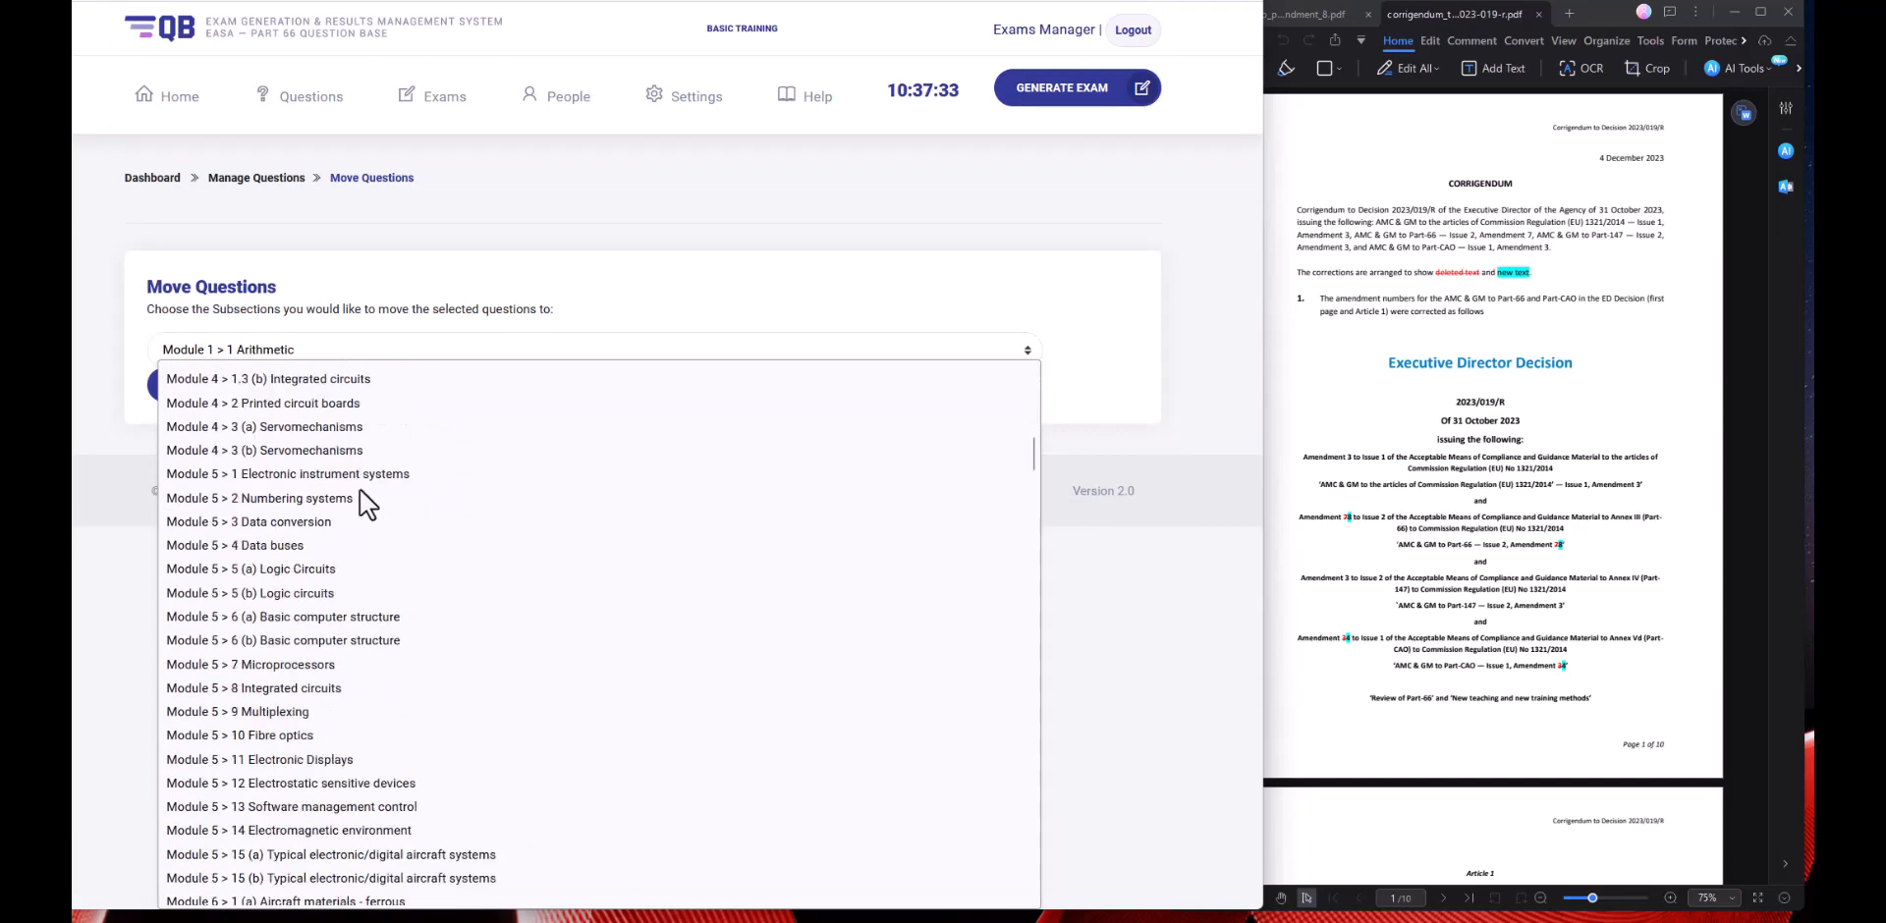
scroll(359, 490, down, 7)
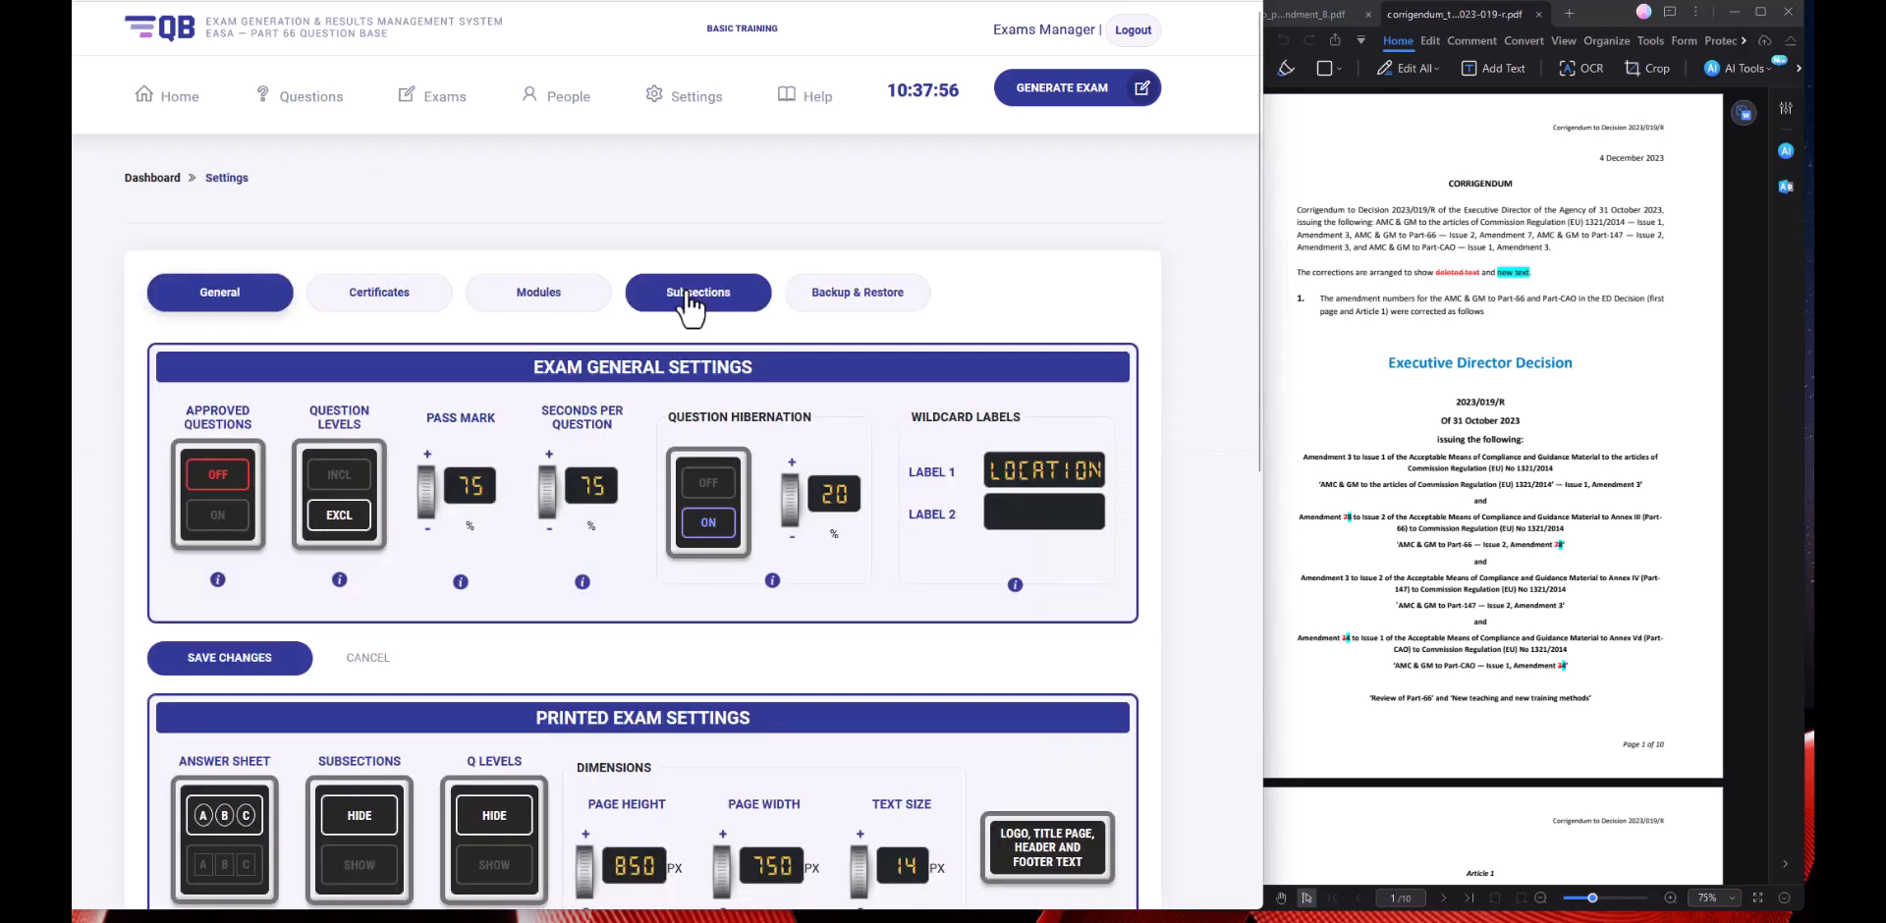
Display the subsection settings of Module 07 Maintenance Practices at subsection 21, Documentation and communication.
click(694, 308)
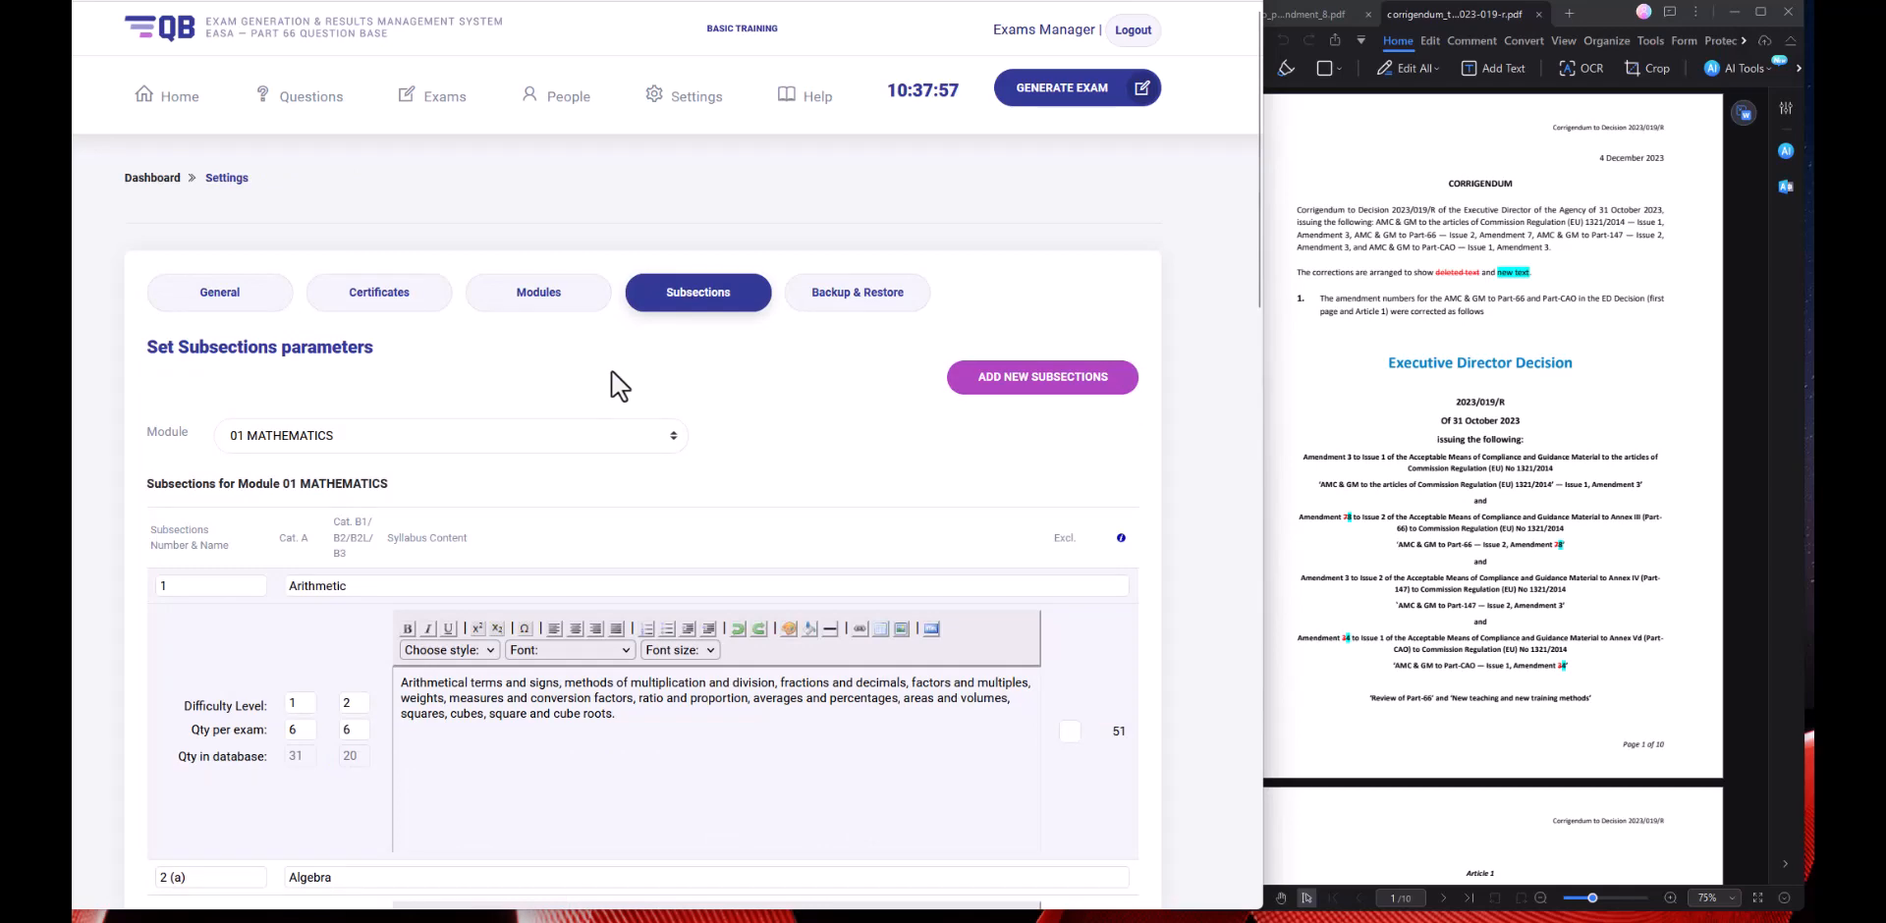
scroll(453, 229, down, 3)
click(380, 144)
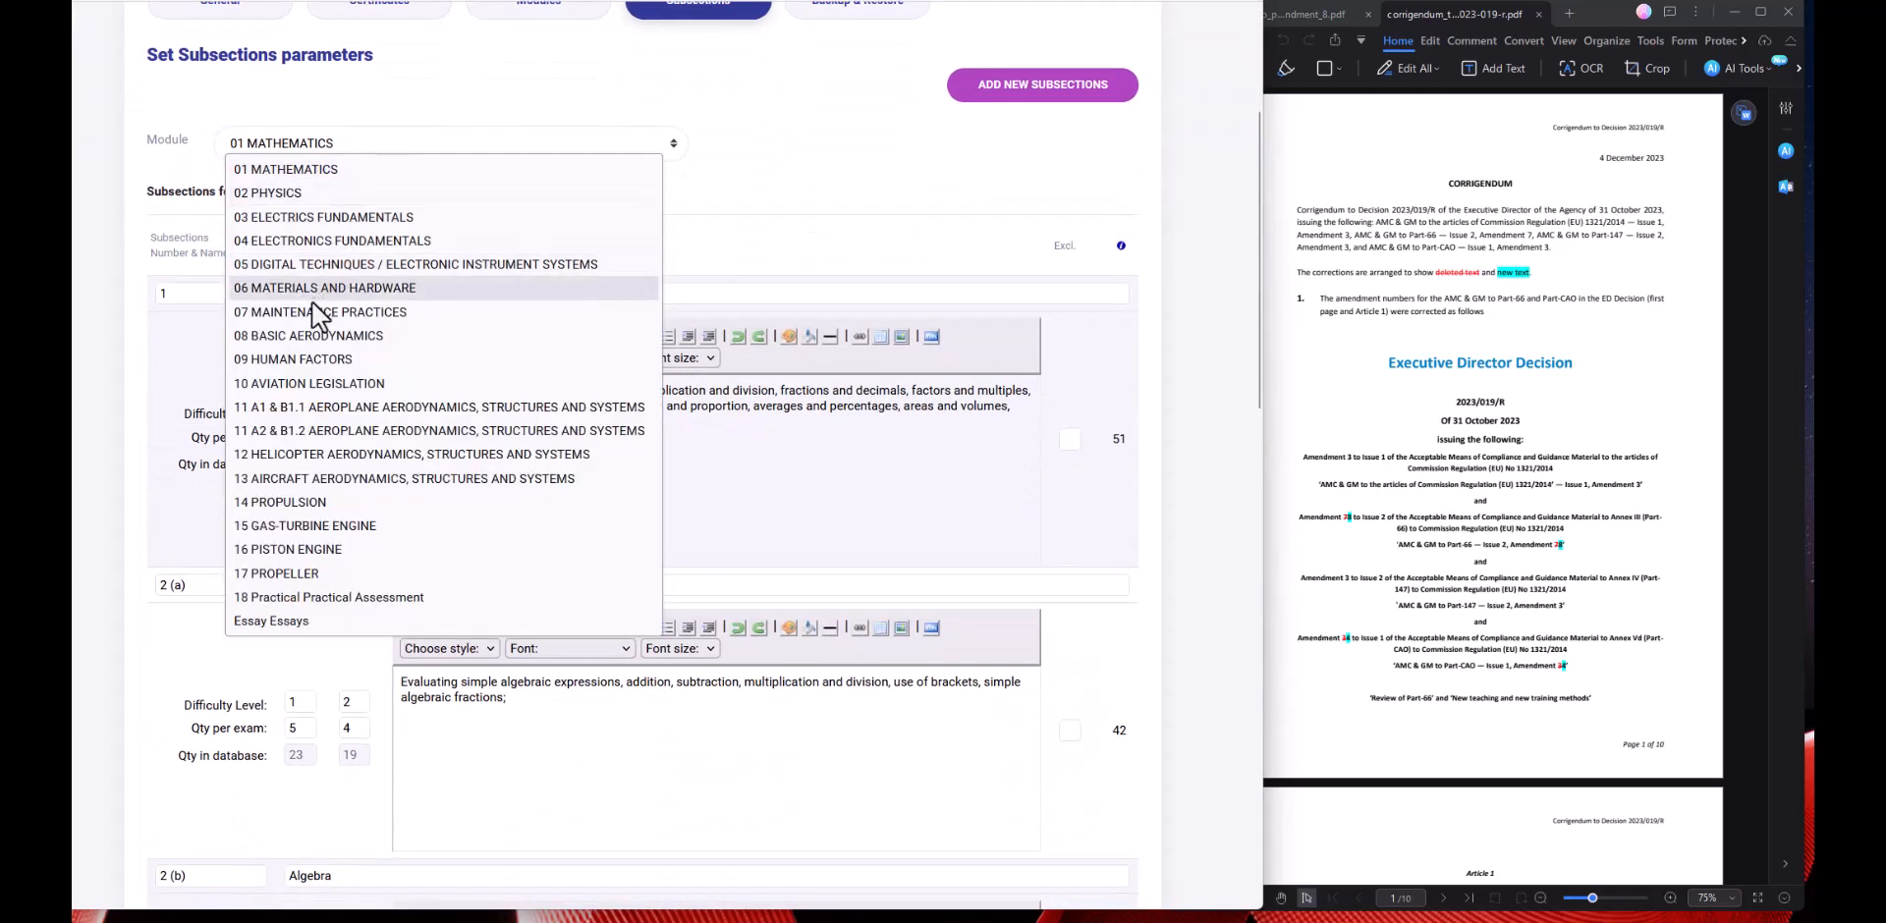
click(331, 334)
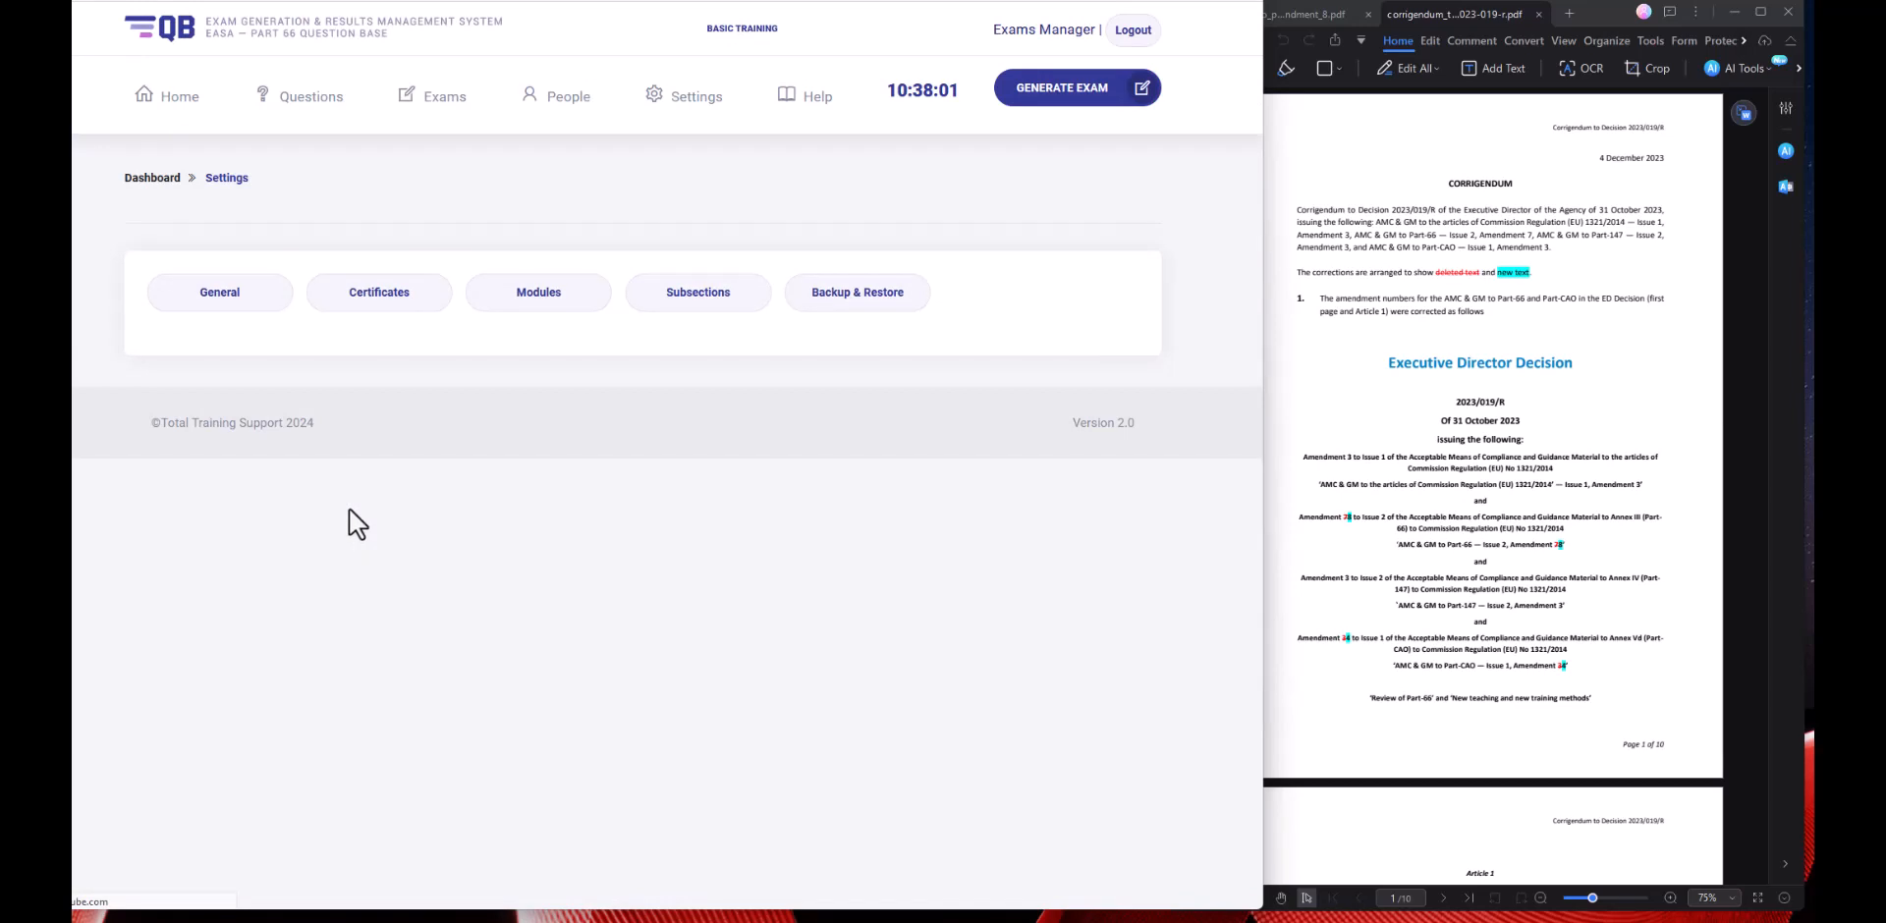
scroll(345, 517, down, 10)
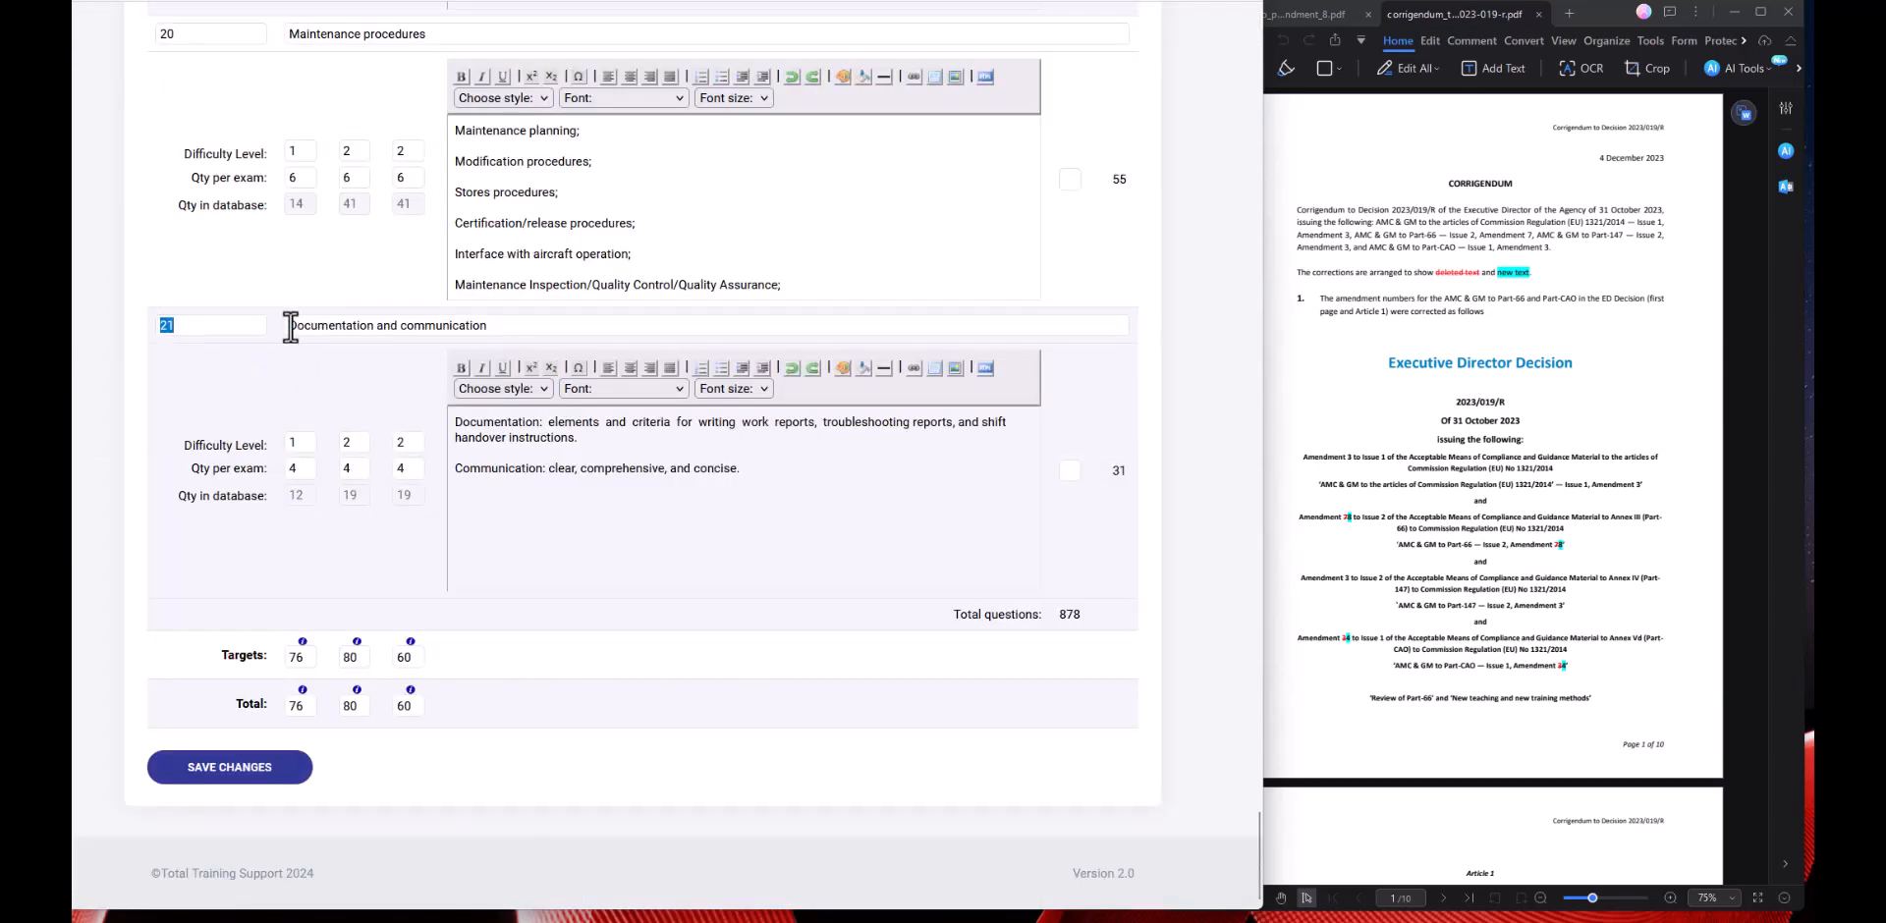
Examine the title and syllabus text of subsection 21 in Module 07.
drag(288, 325, 632, 337)
click(596, 505)
drag(455, 421, 754, 502)
click(705, 530)
Switch to the Amendment 8 PDF and copy the syllabus text of item 7.21 Documentation and communication.
click(1459, 300)
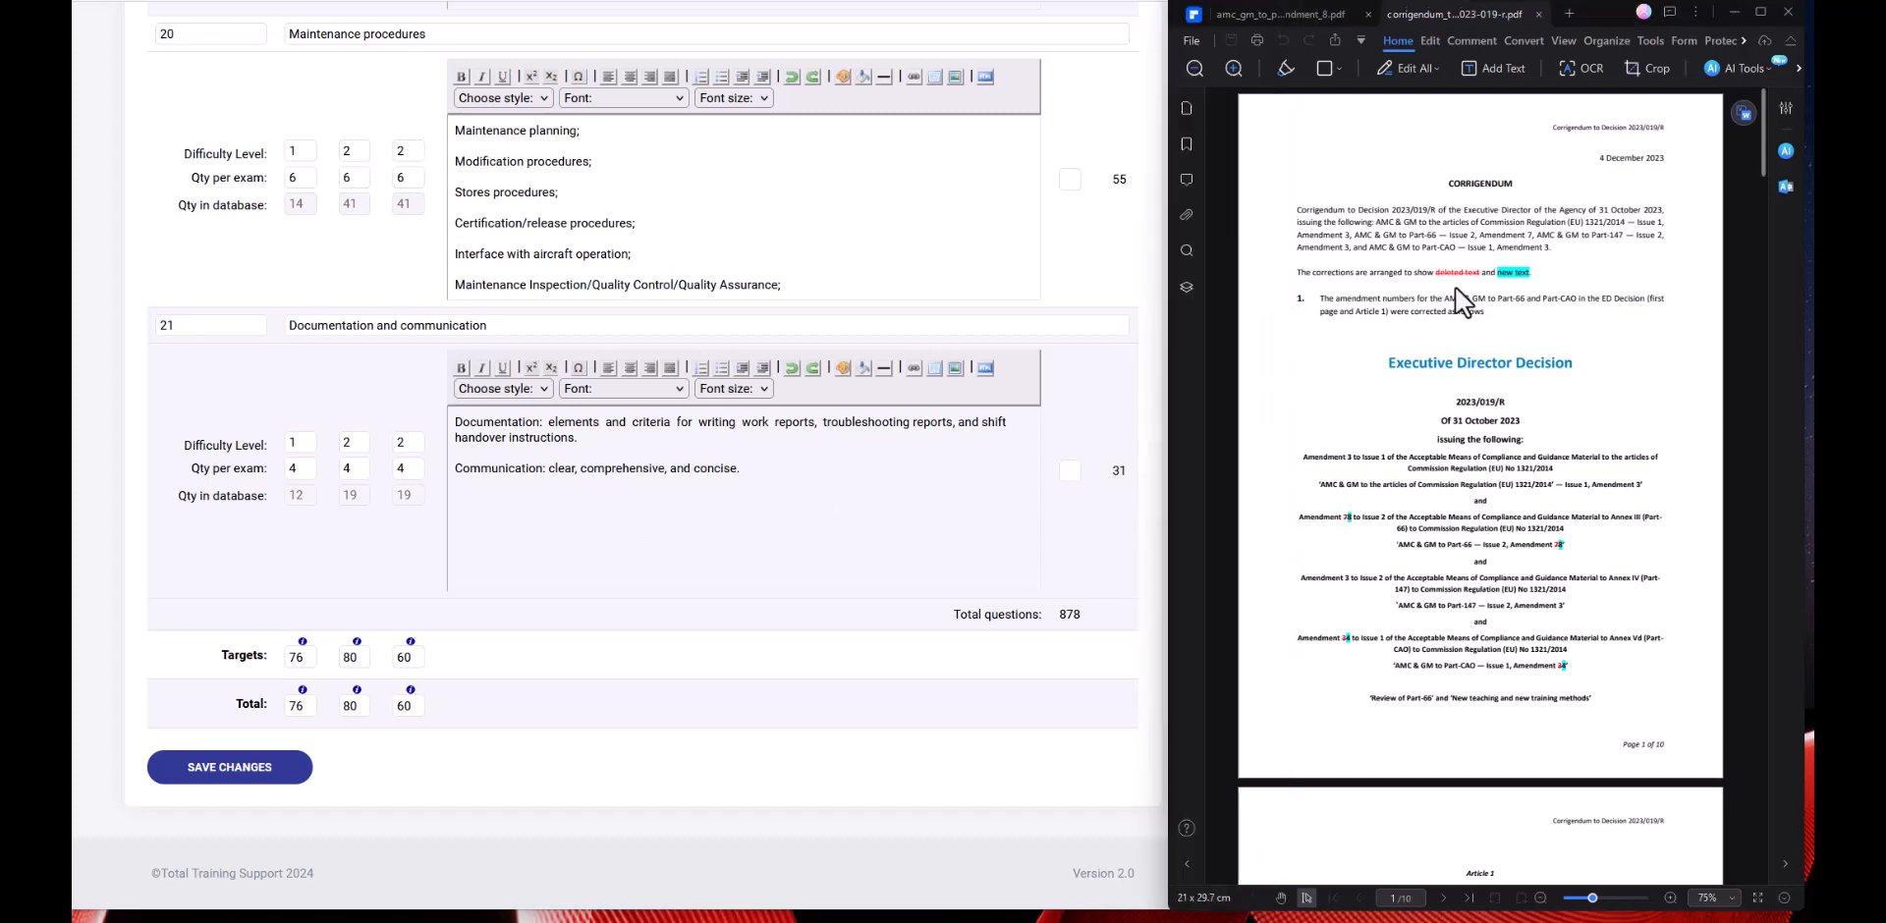
click(1340, 12)
scroll(1472, 380, down, 3)
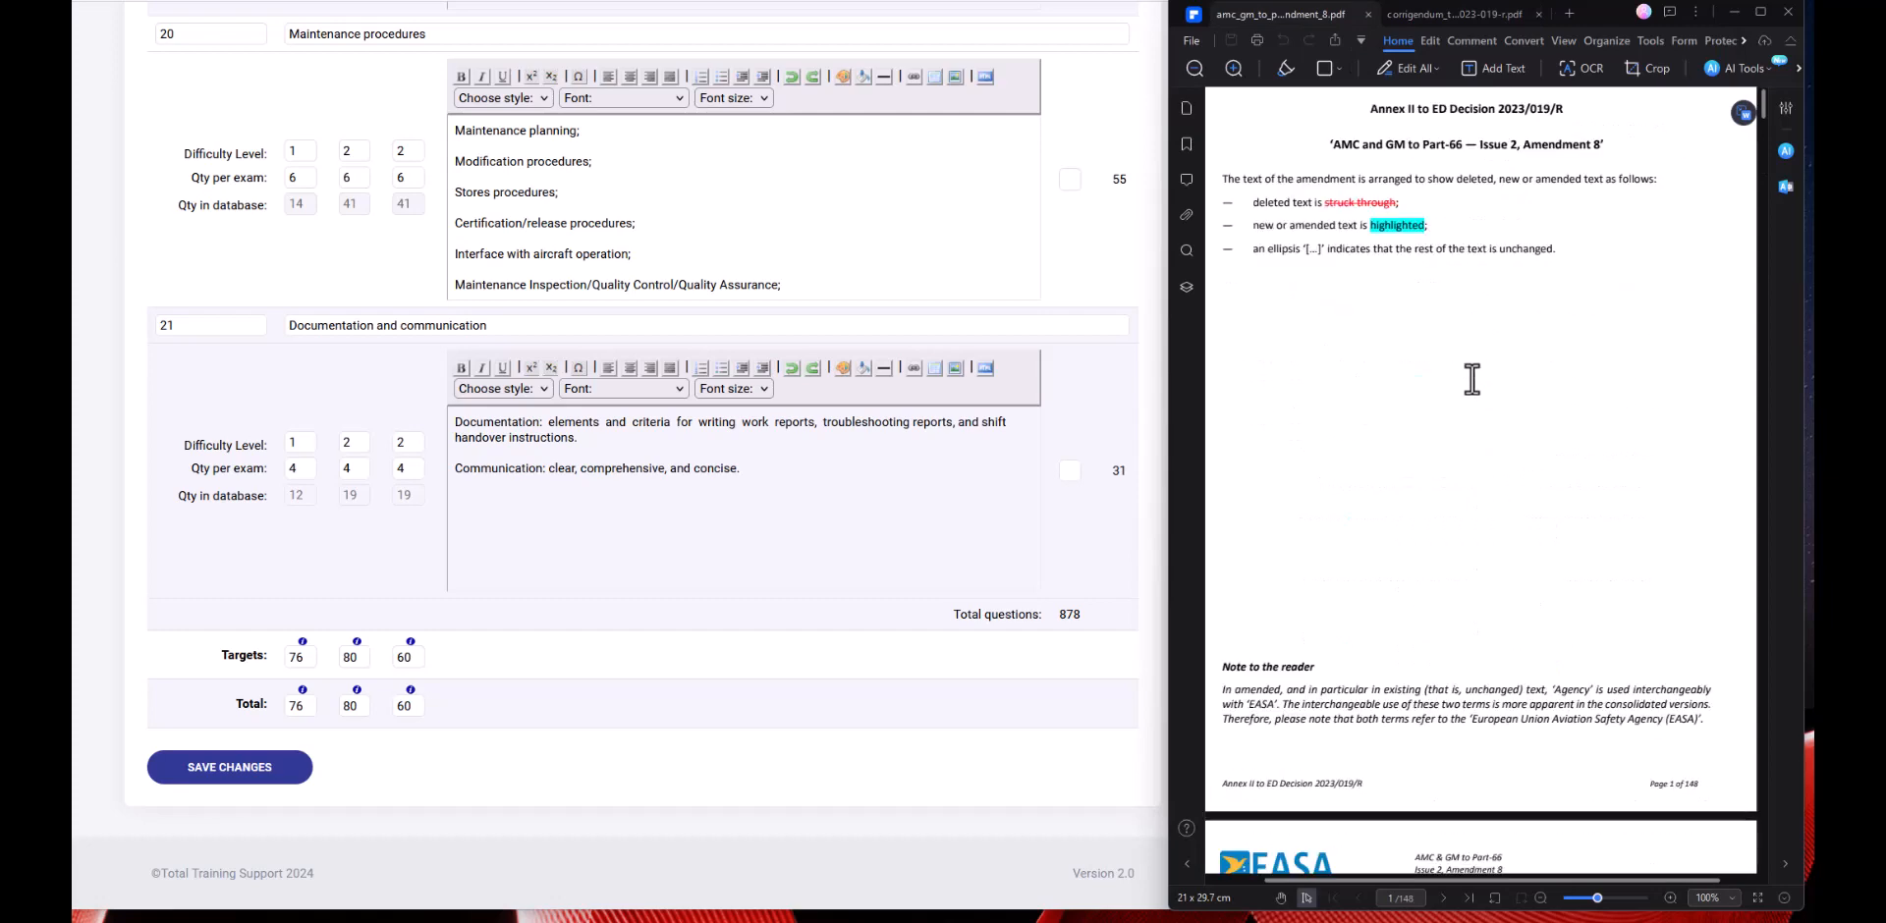
drag(1765, 94, 1753, 239)
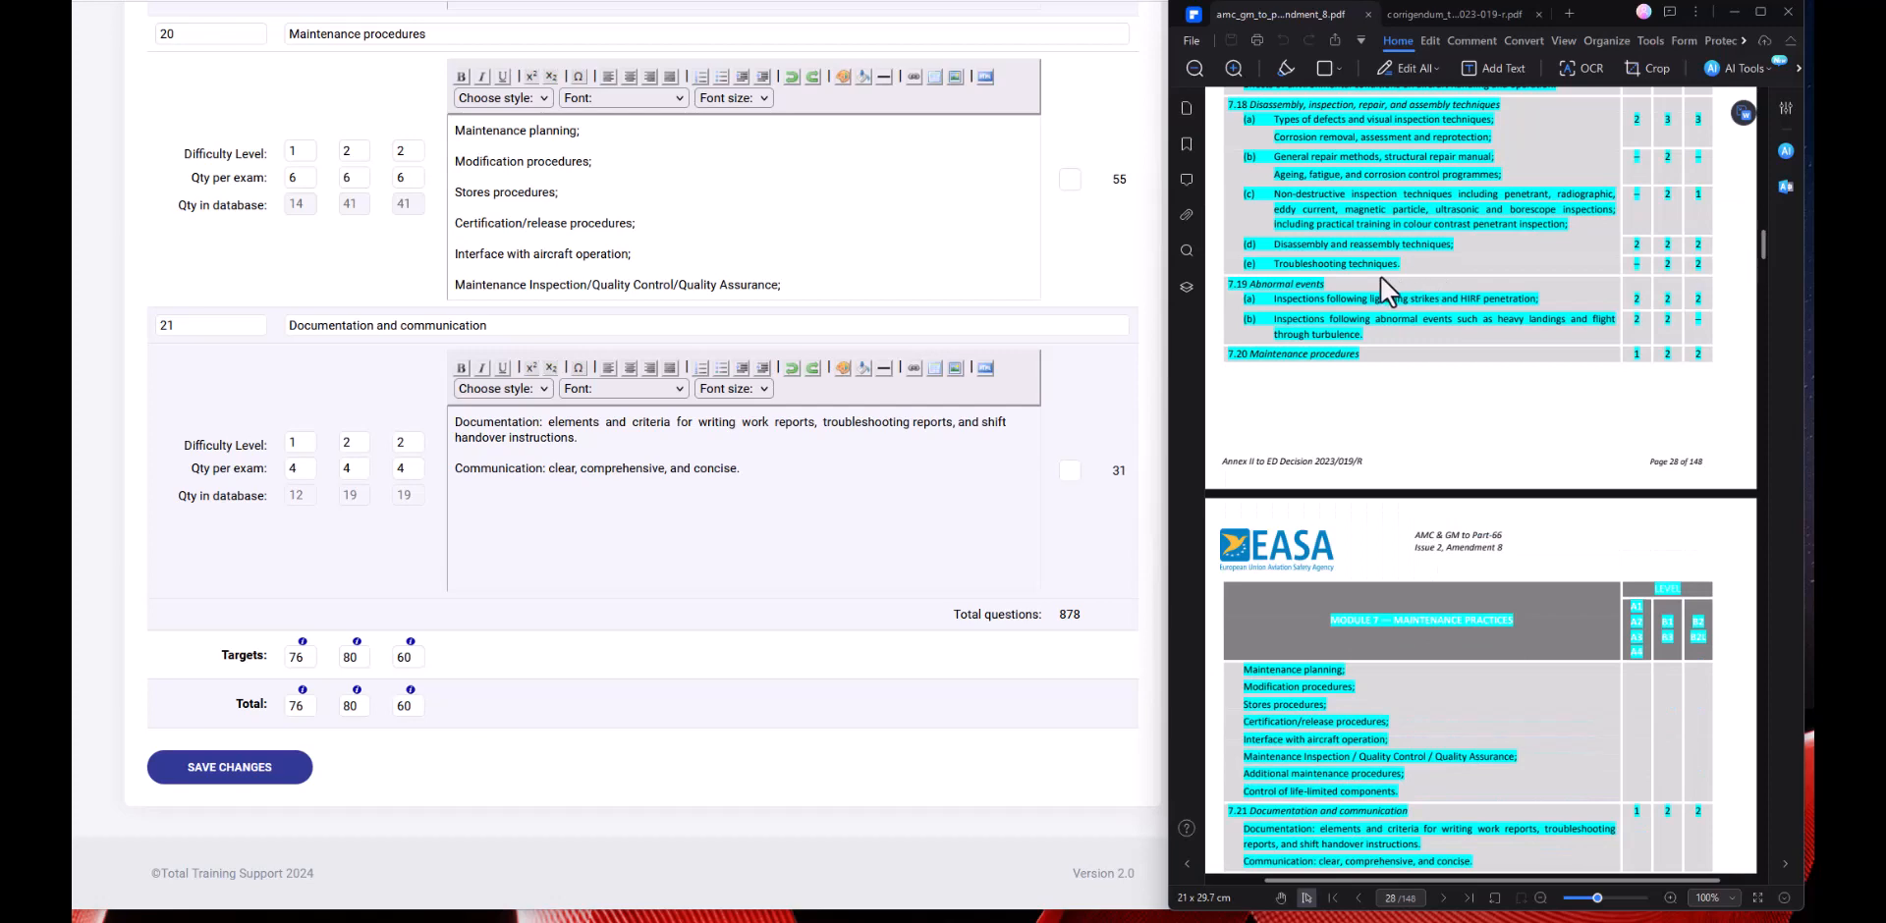
scroll(1362, 398, down, 3)
scroll(1361, 398, down, 2)
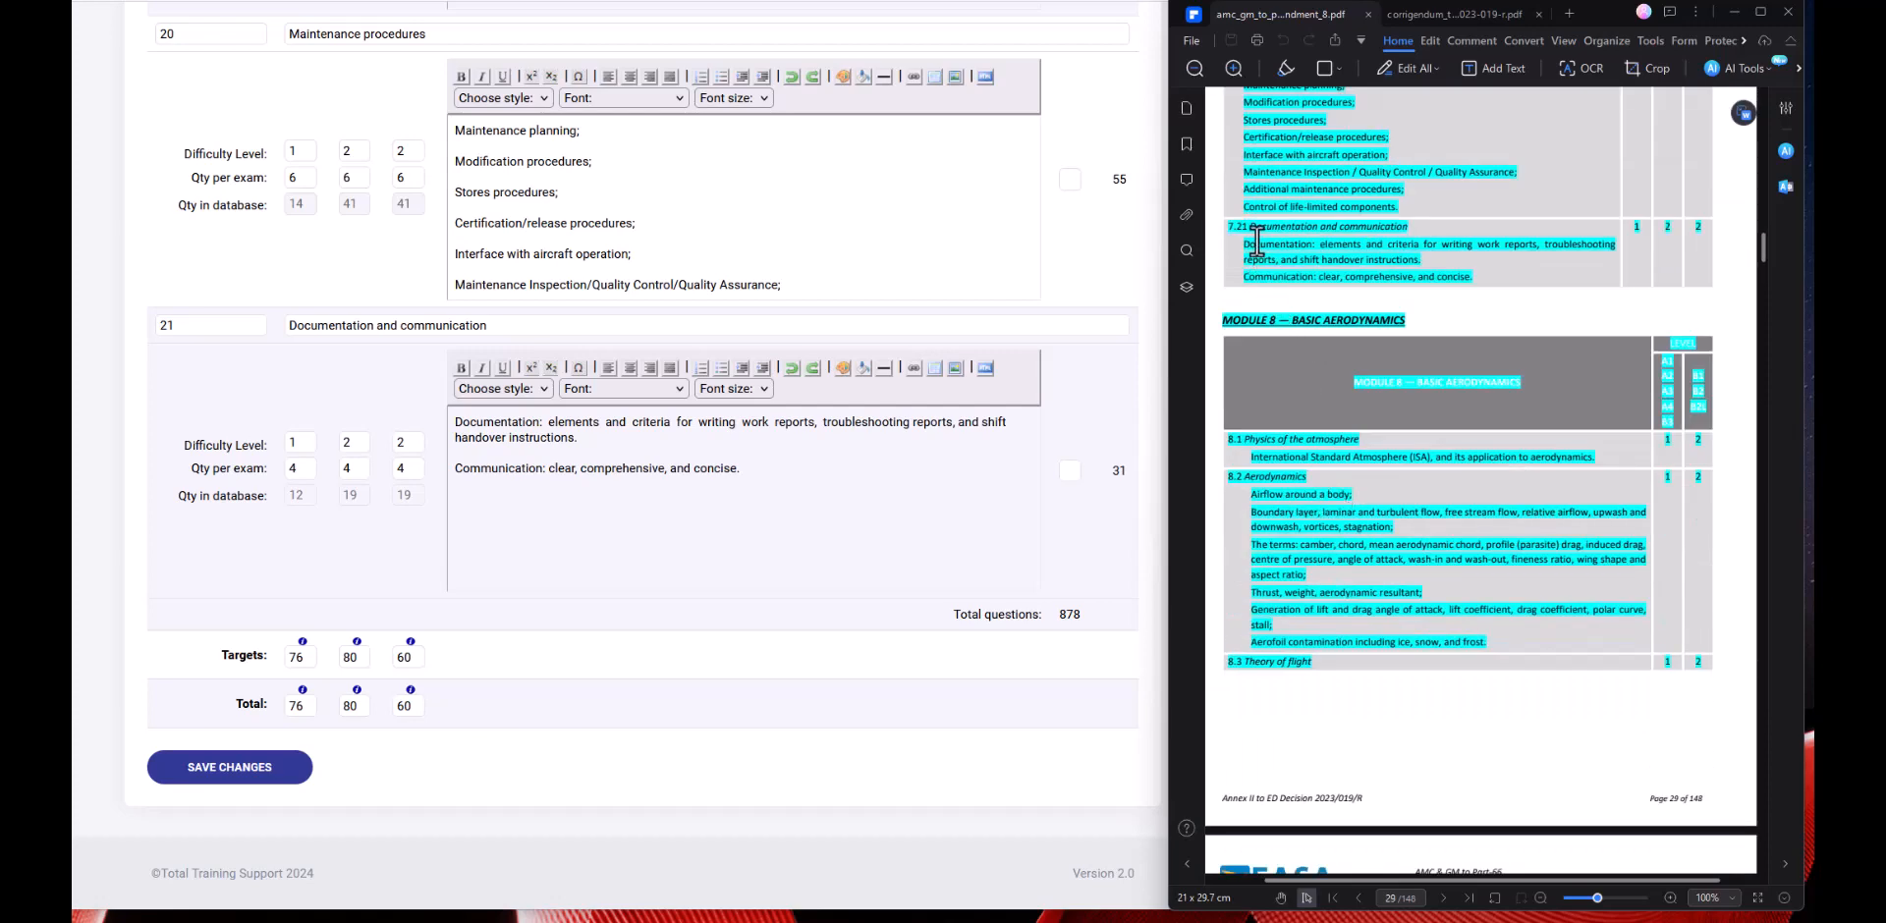
mouse_move(1243, 246)
mouse_down()
mouse_move(1473, 287)
mouse_move(1479, 313)
mouse_up()
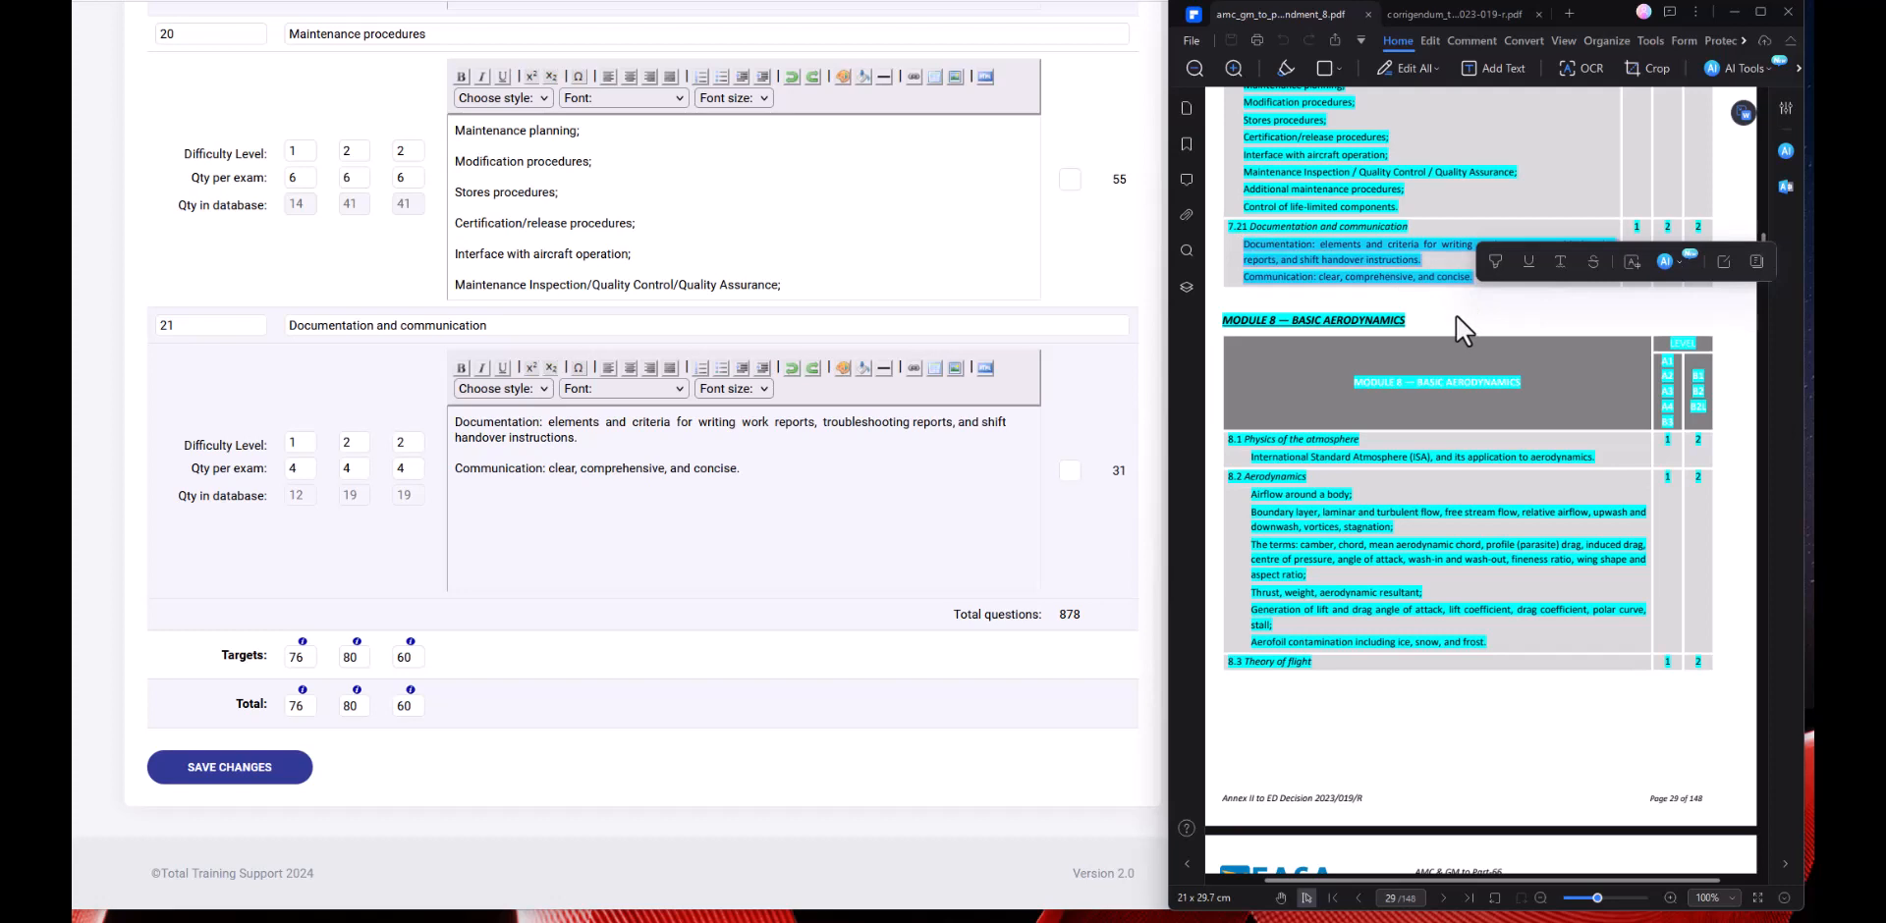
right_click(1359, 258)
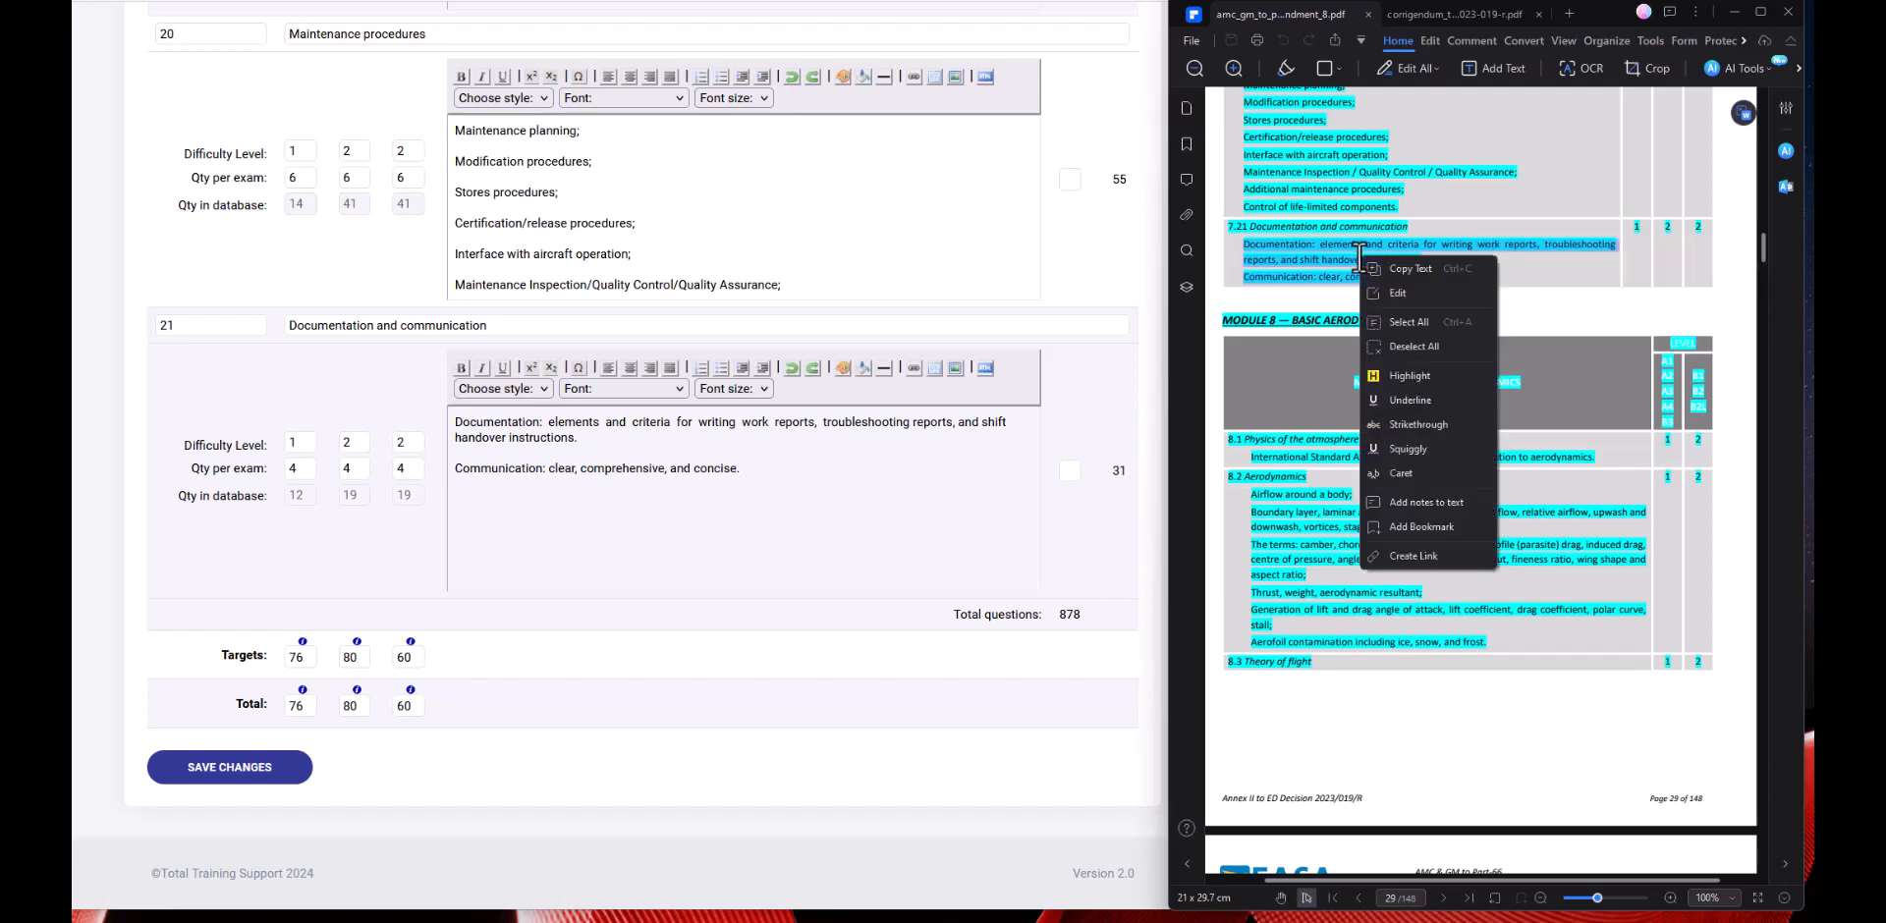
click(1395, 269)
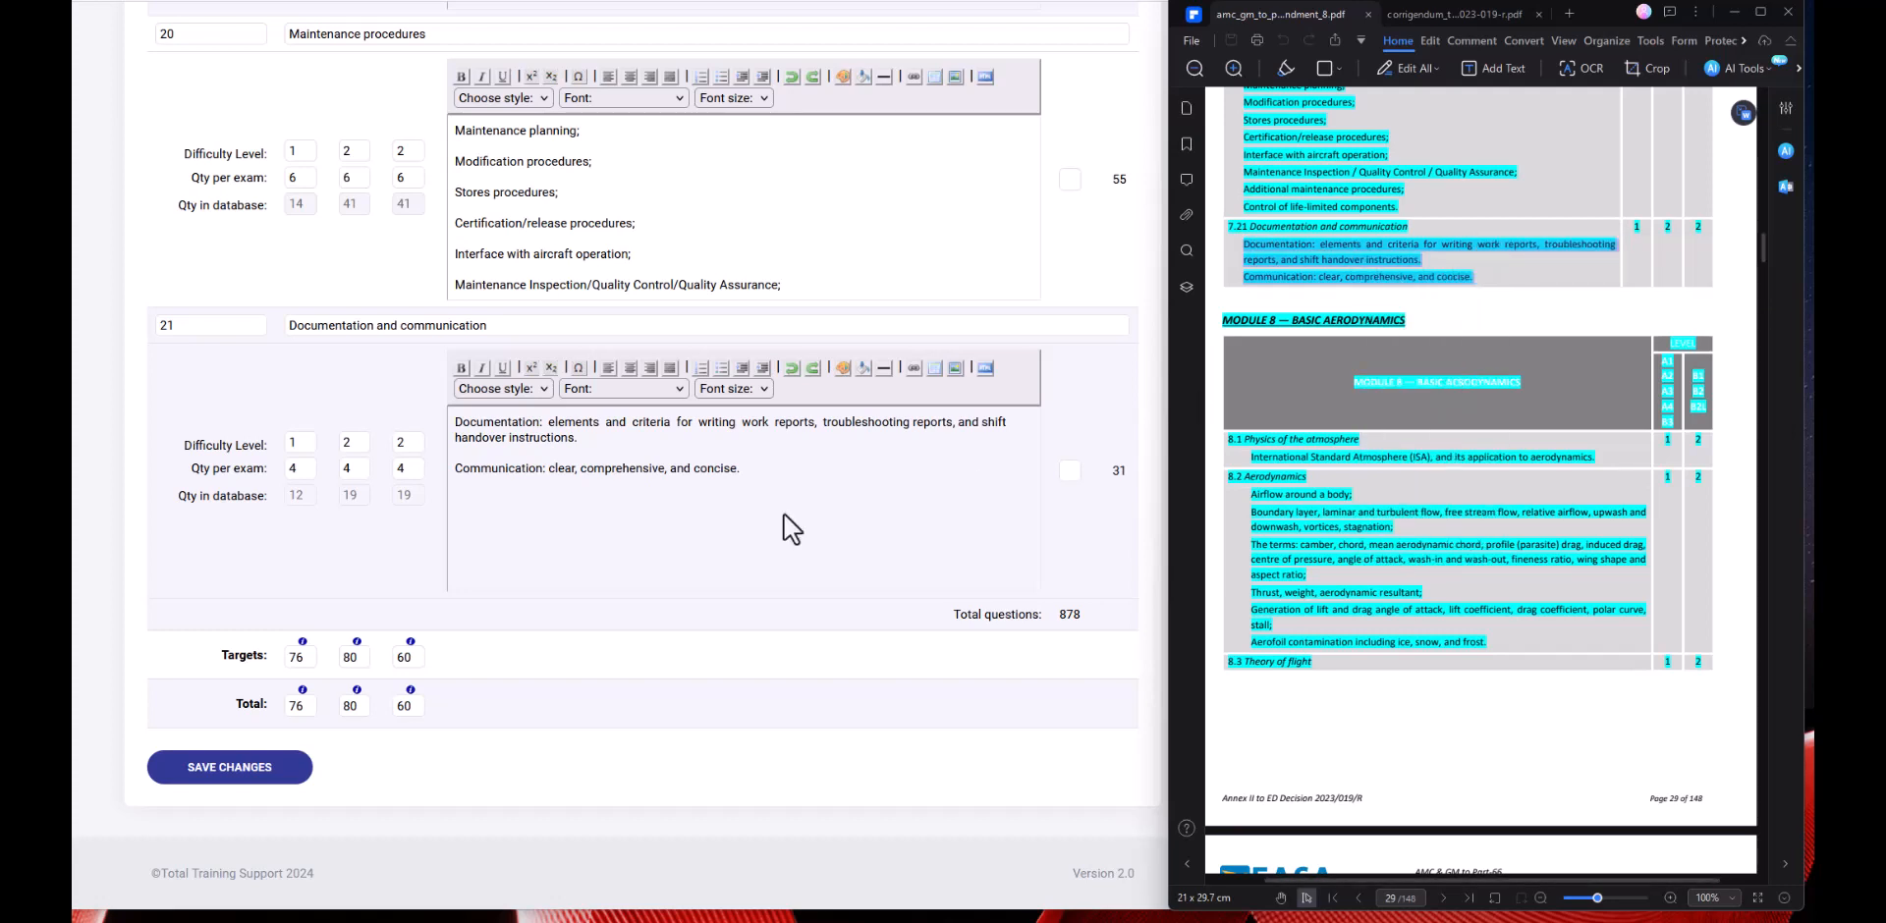
Replace subsection 21's syllabus text in the exam system with the copied text and put a blank line before the Communication sentence.
drag(454, 422, 821, 481)
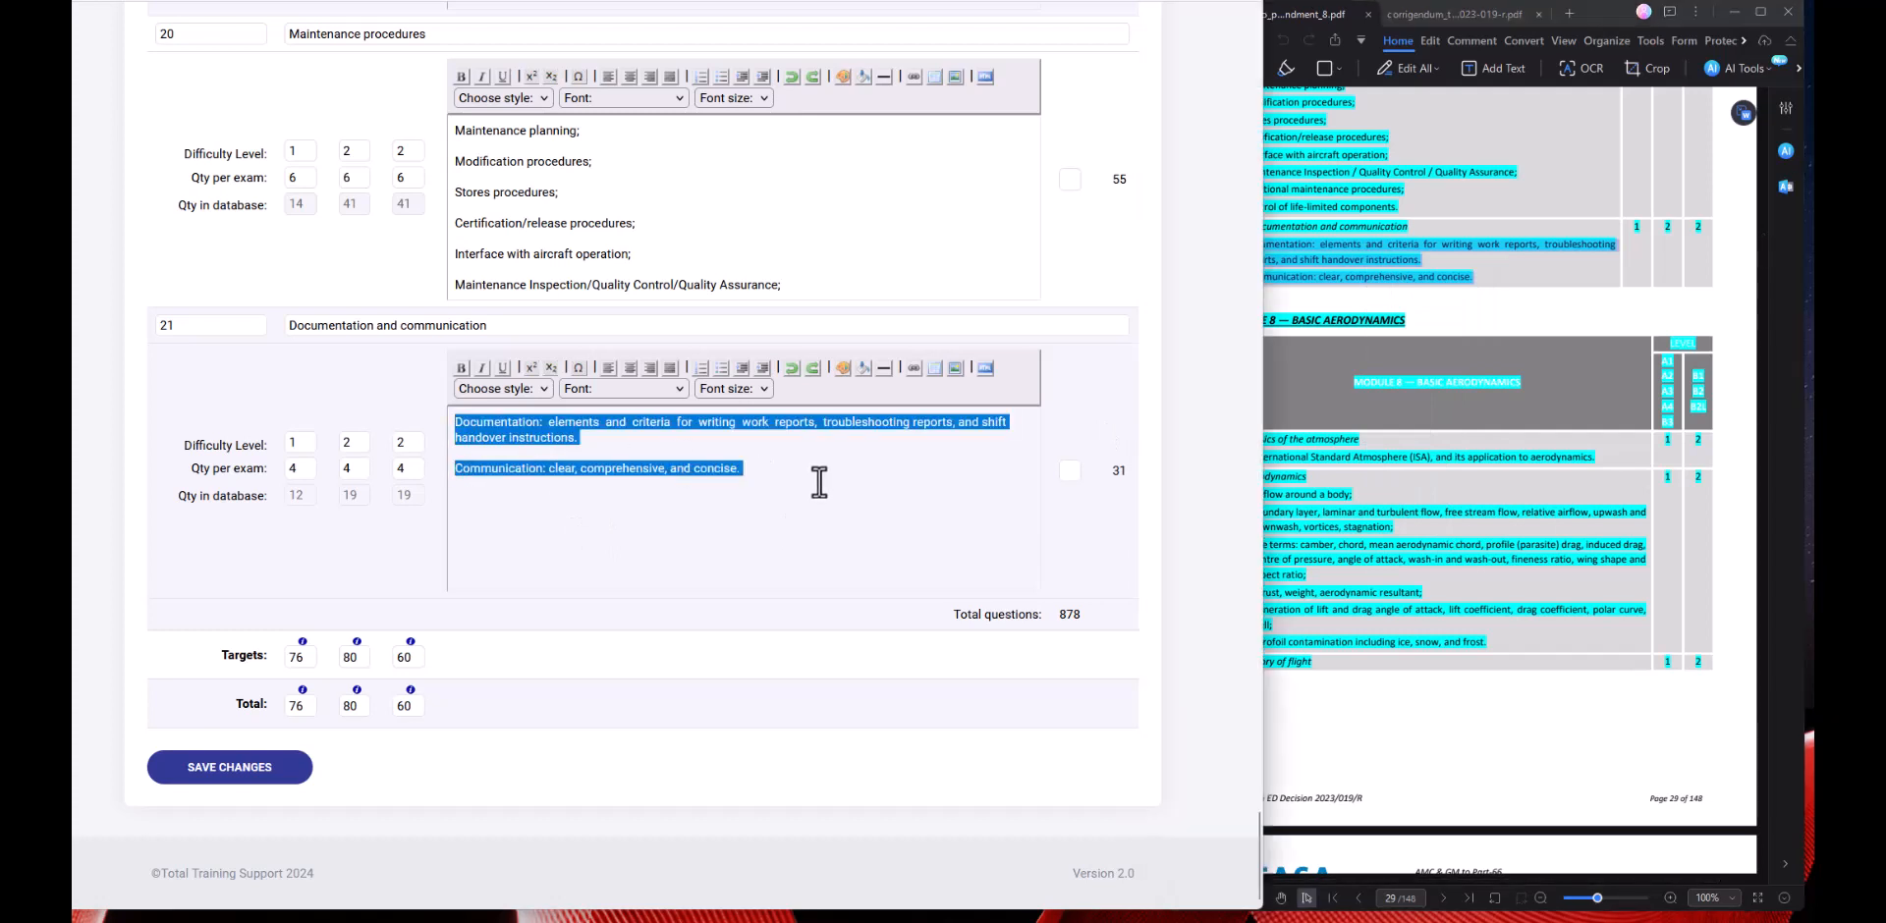
right_click(514, 430)
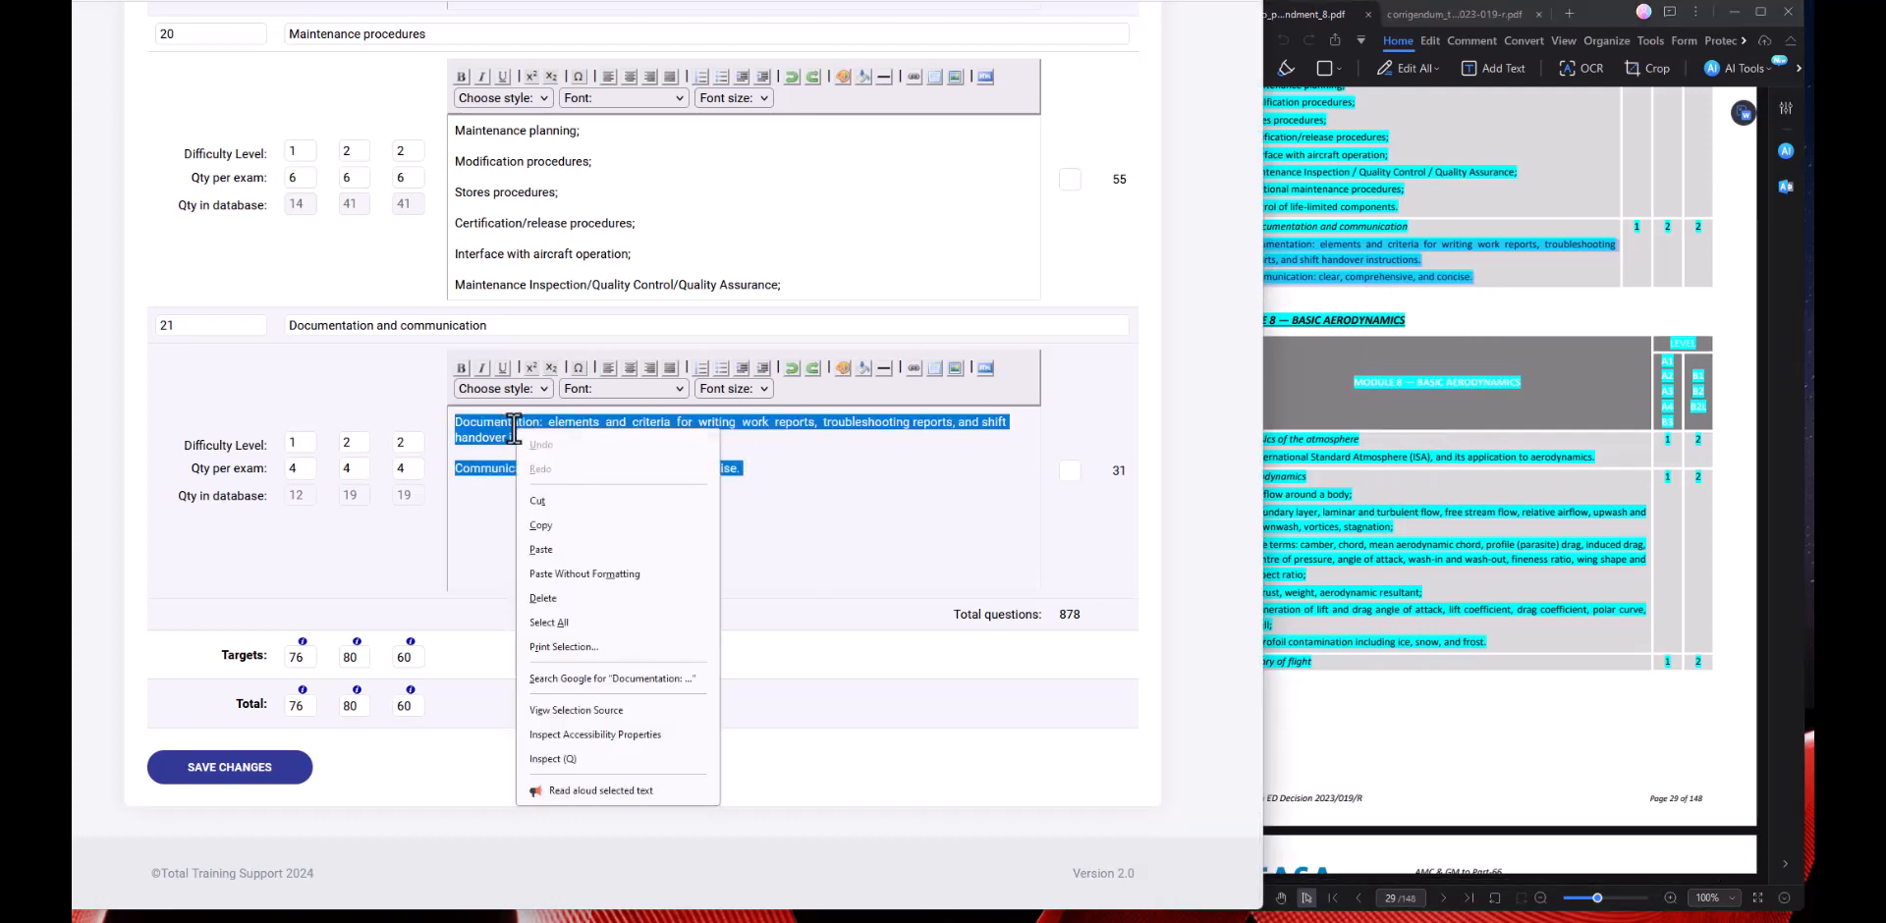
click(541, 549)
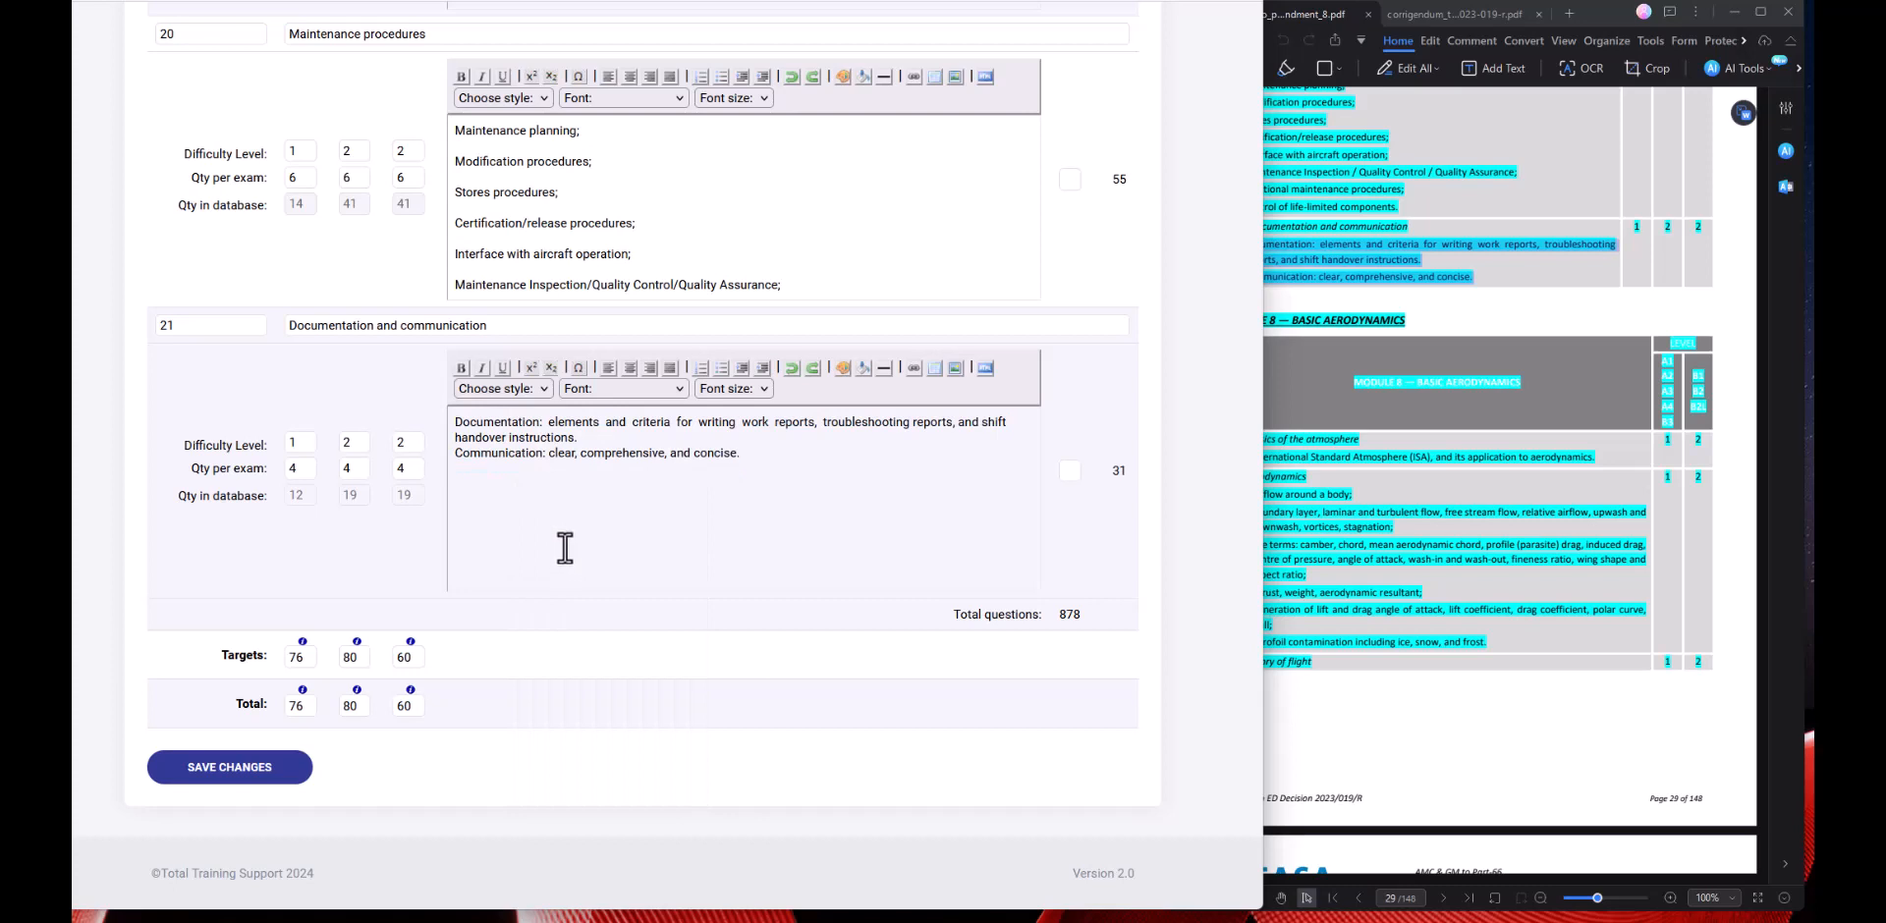
click(587, 441)
key(Return)
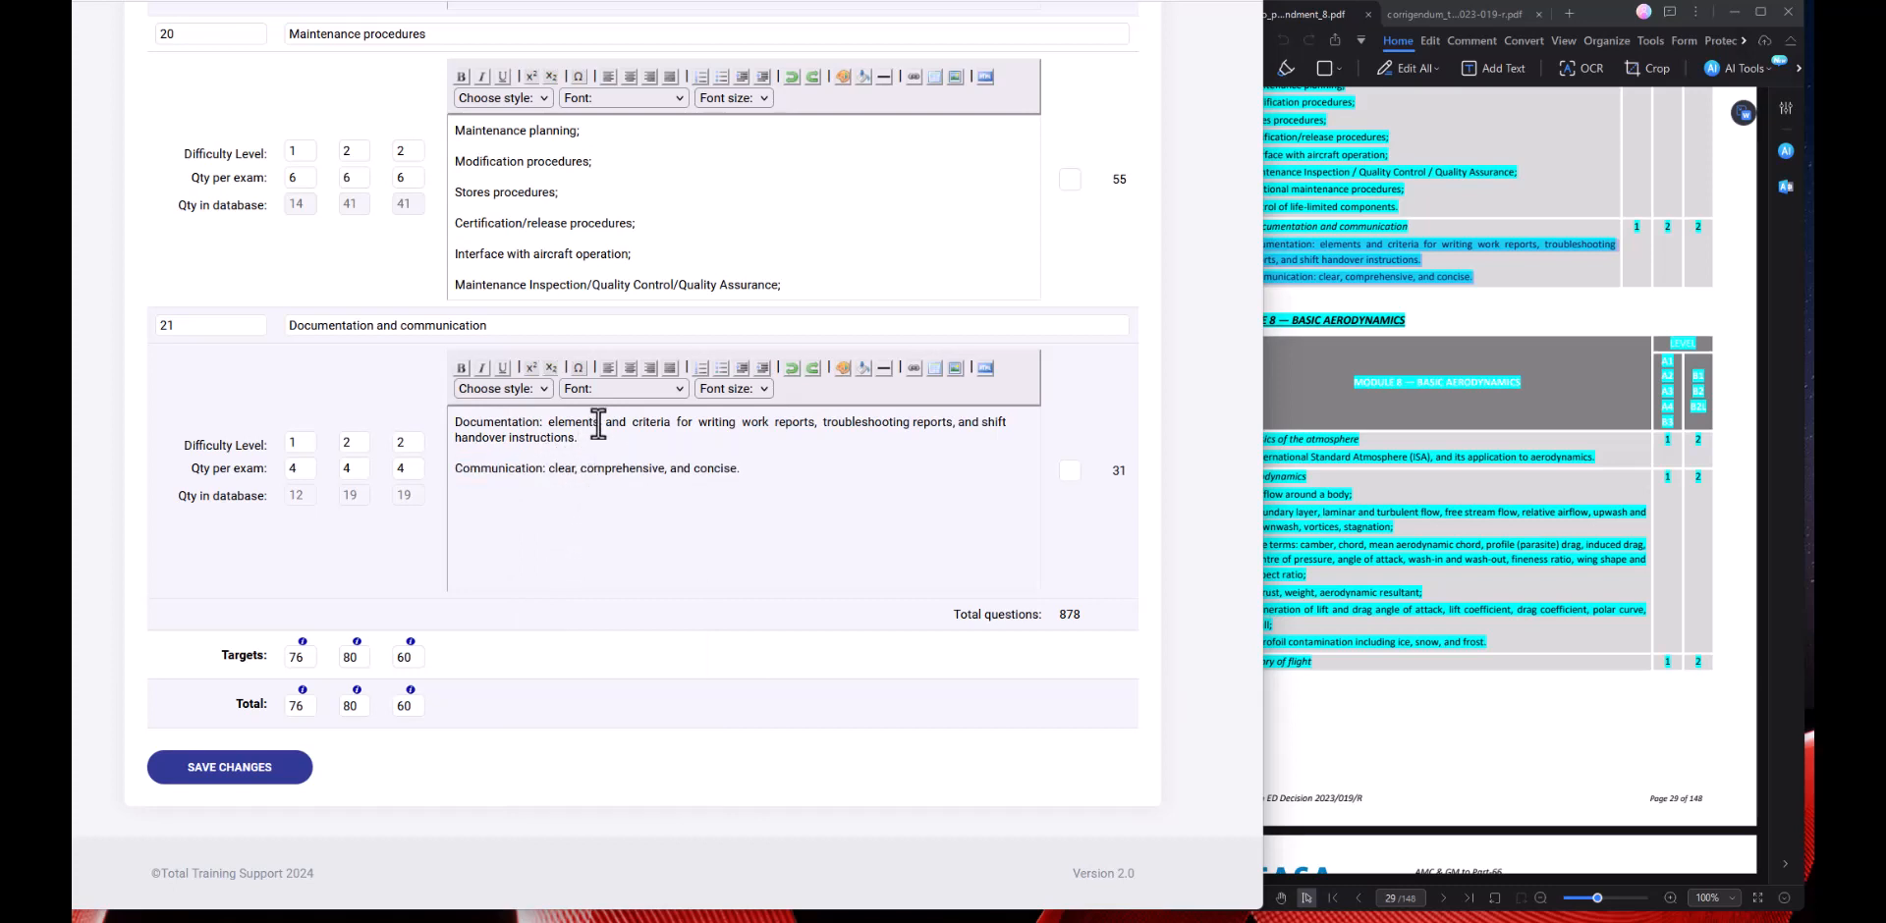
Remove the extra spaces between words in subsection 21's Documentation sentence and save the changes.
click(627, 426)
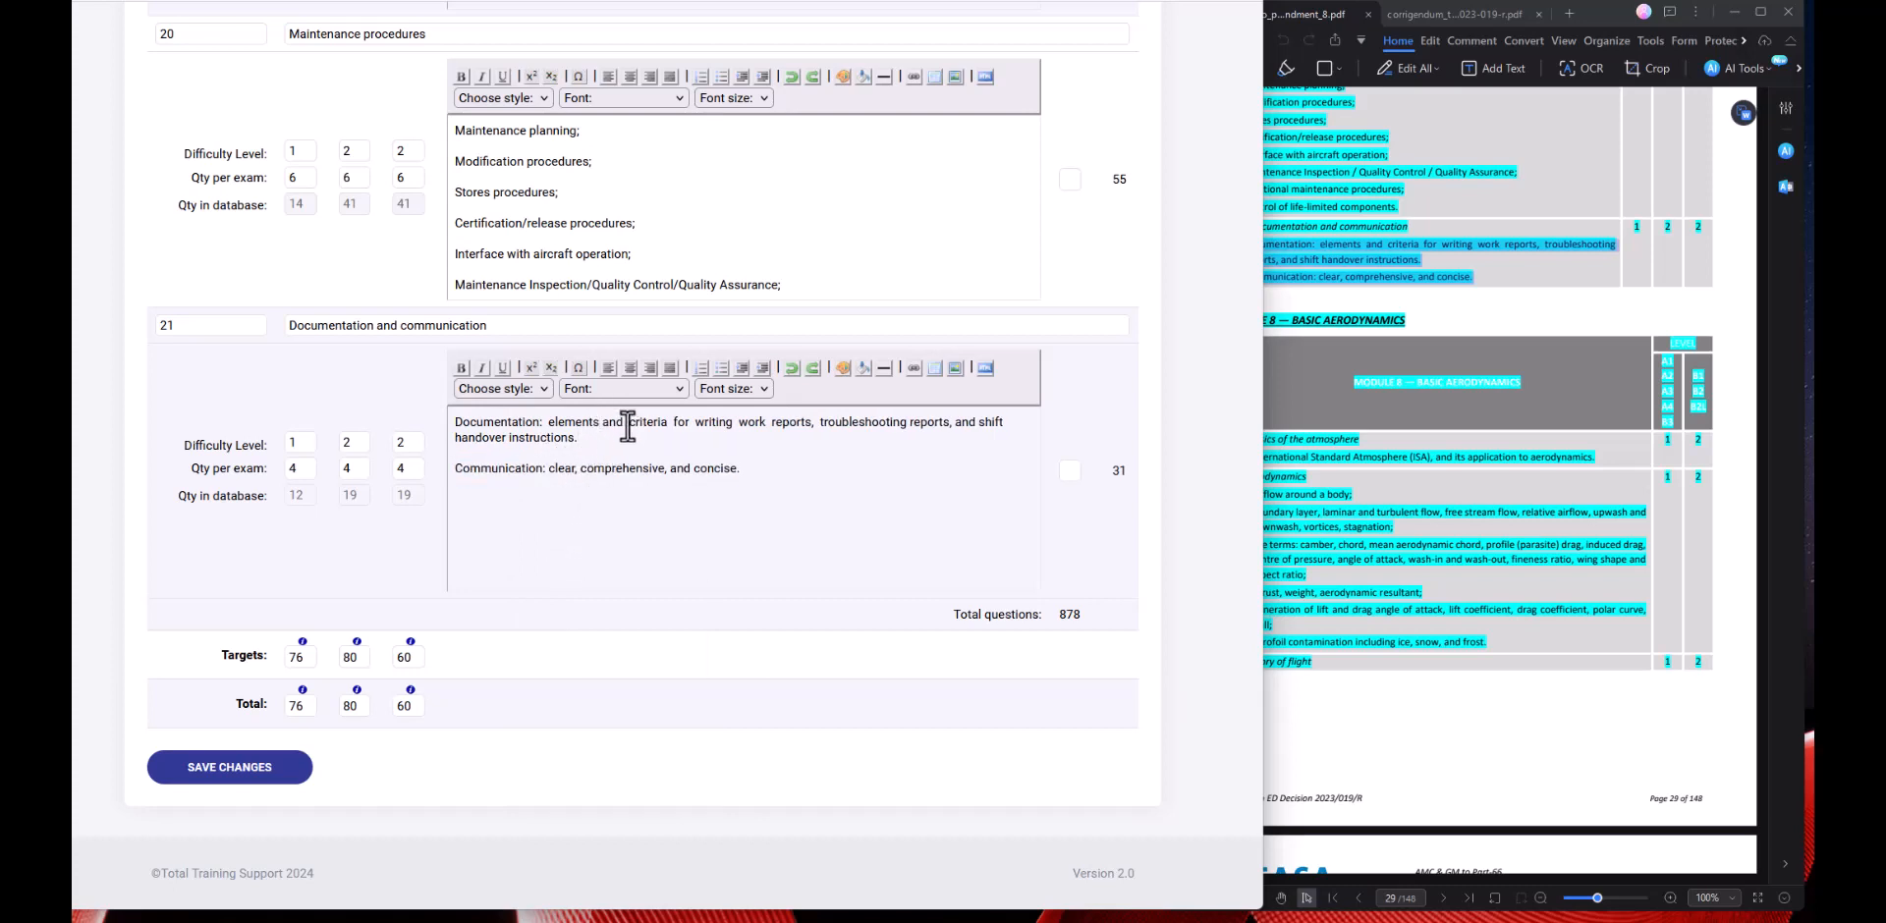
key(BackSpace)
click(669, 423)
key(BackSpace)
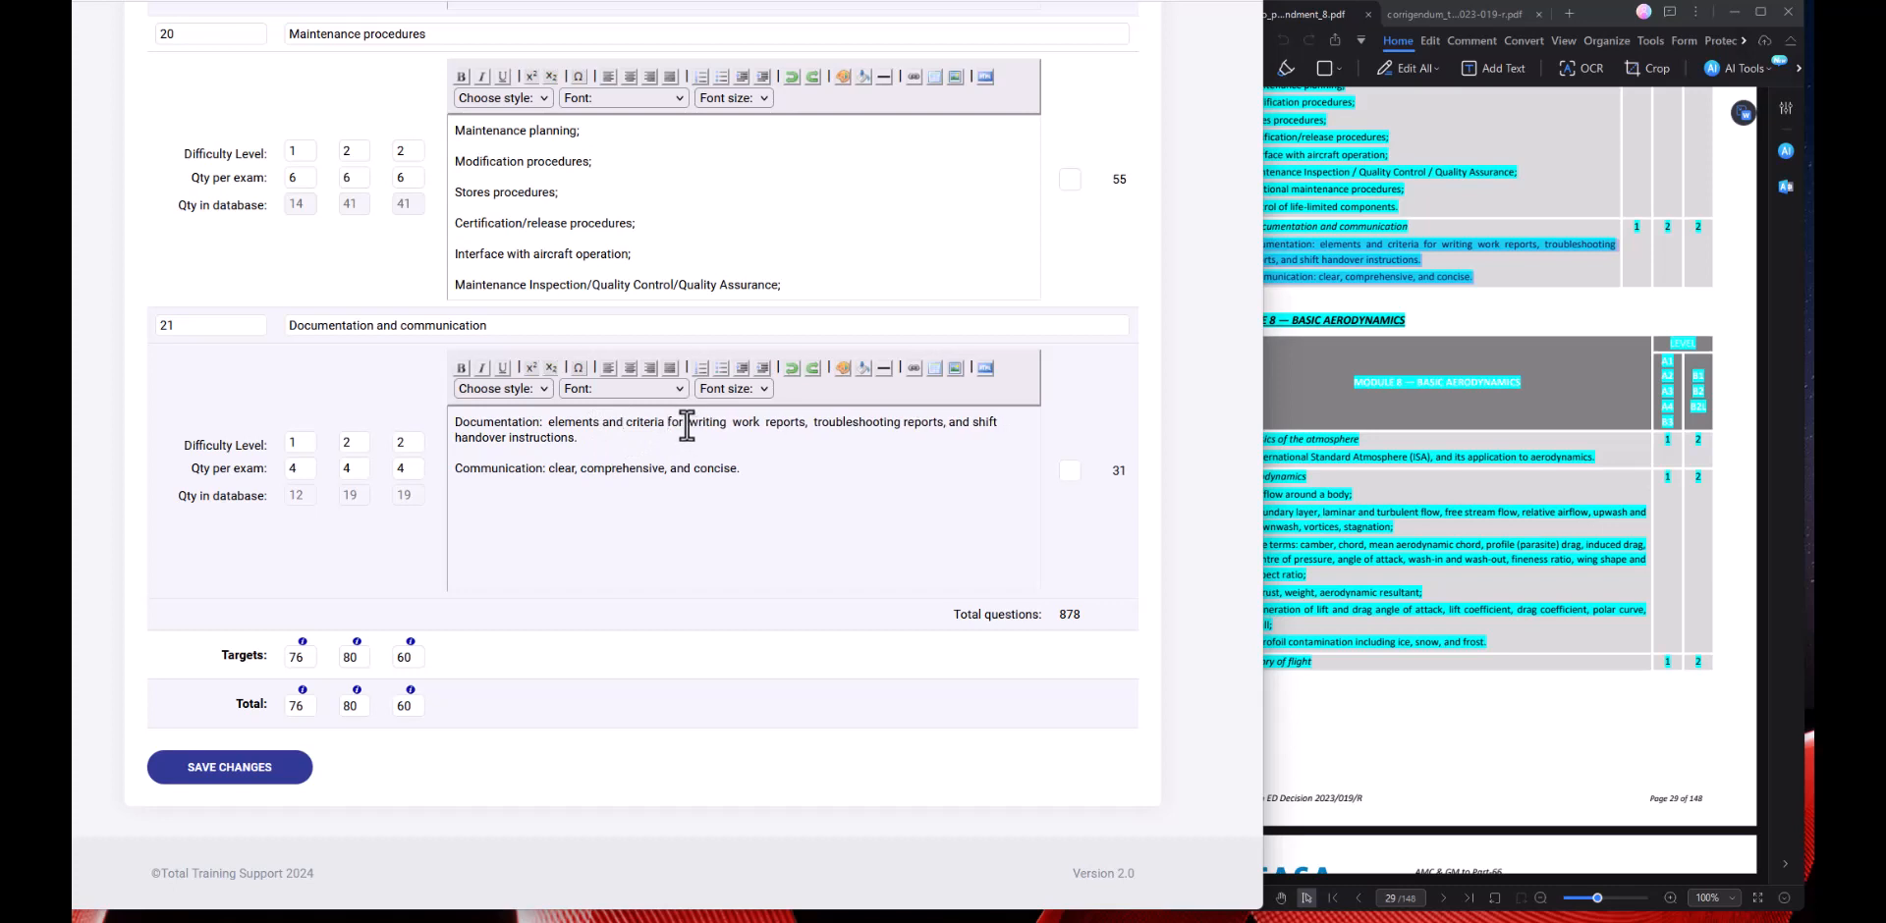
click(690, 425)
key(BackSpace)
click(728, 424)
key(BackSpace)
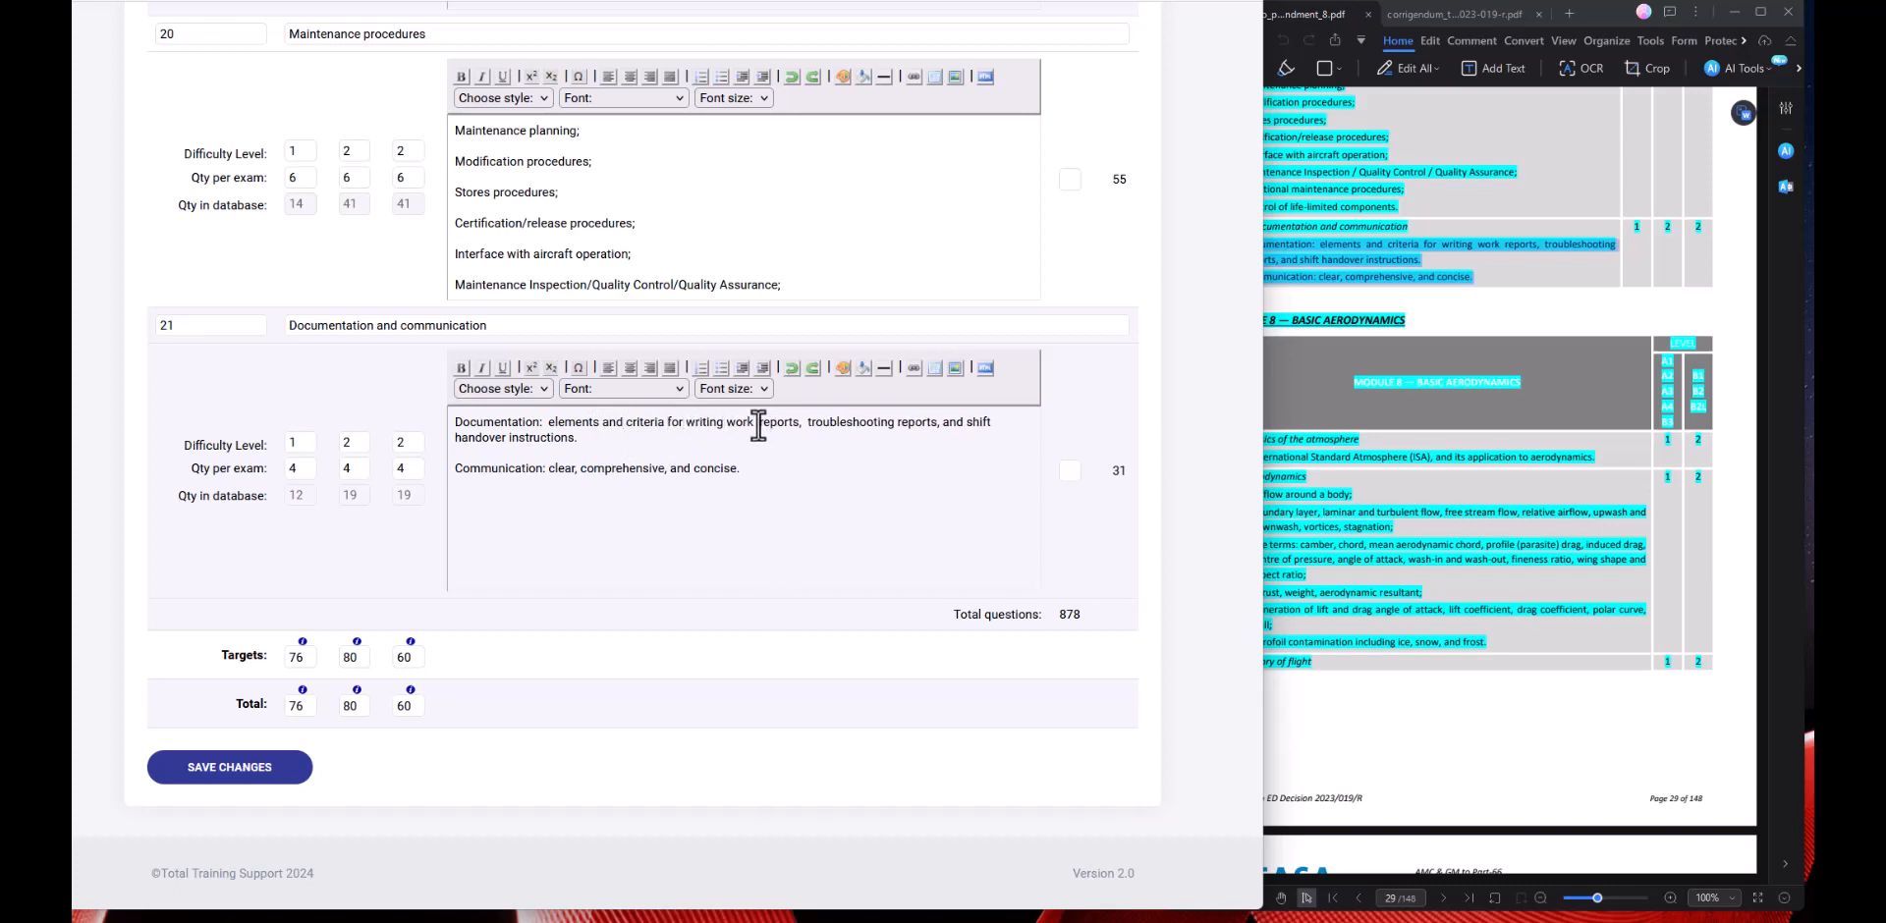
click(760, 424)
key(BackSpace)
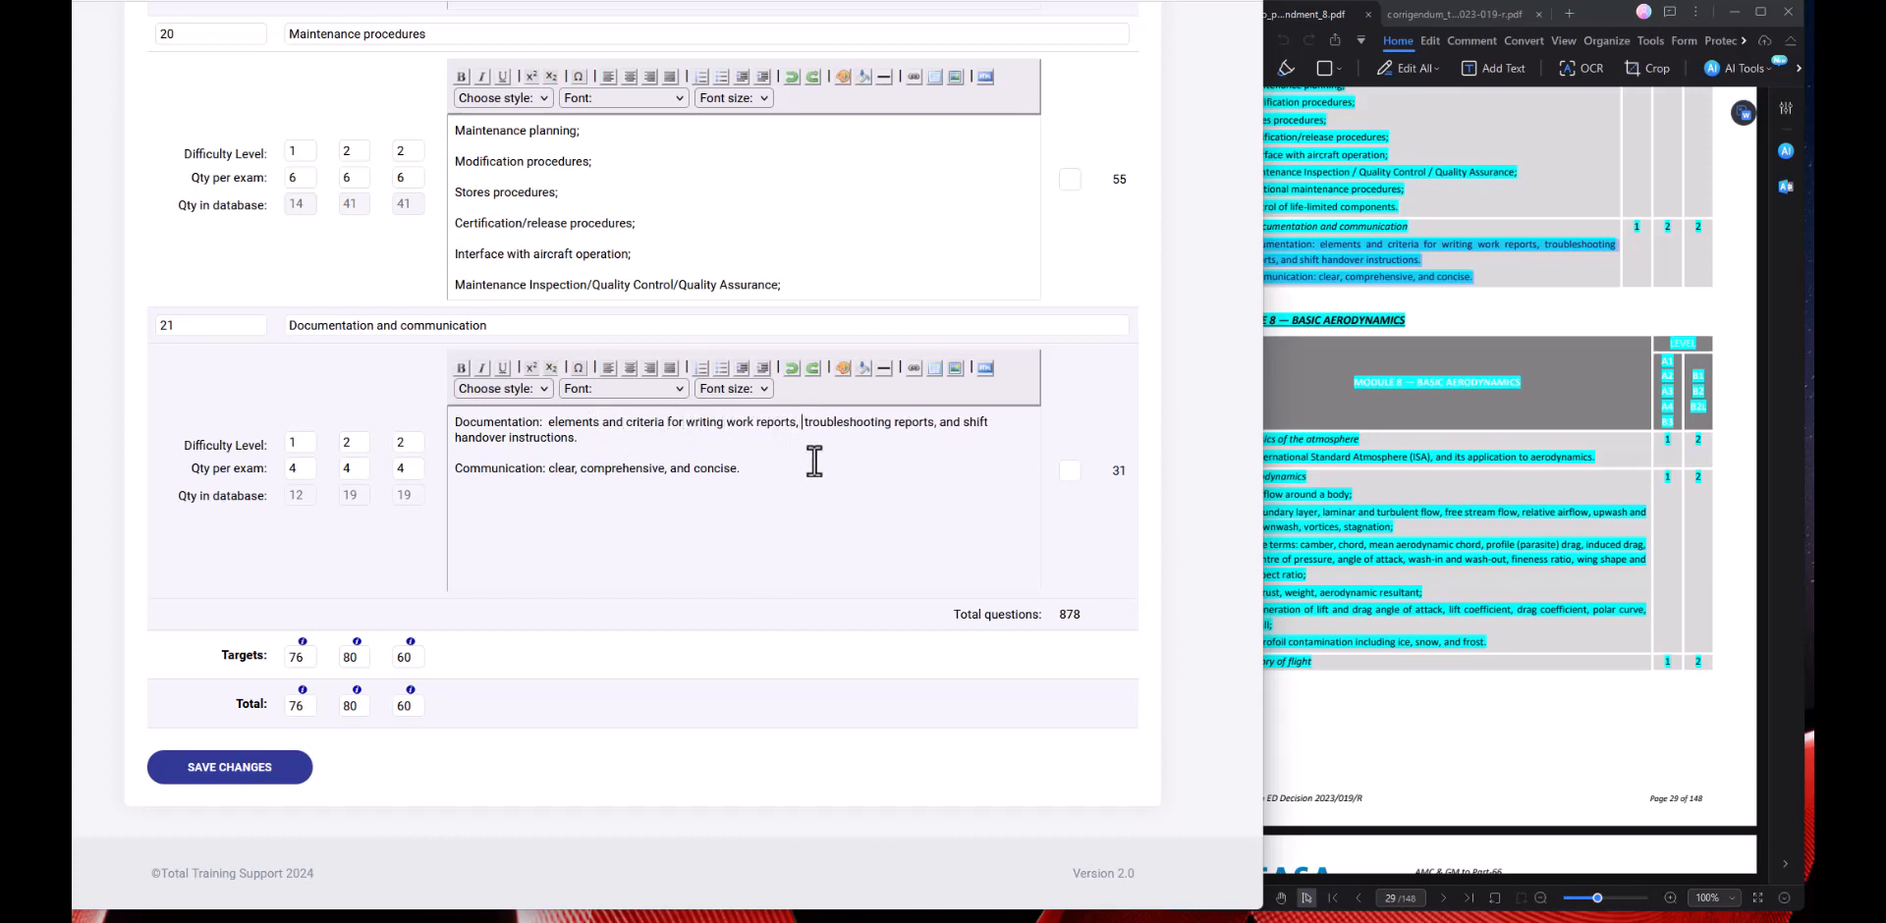
key(BackSpace)
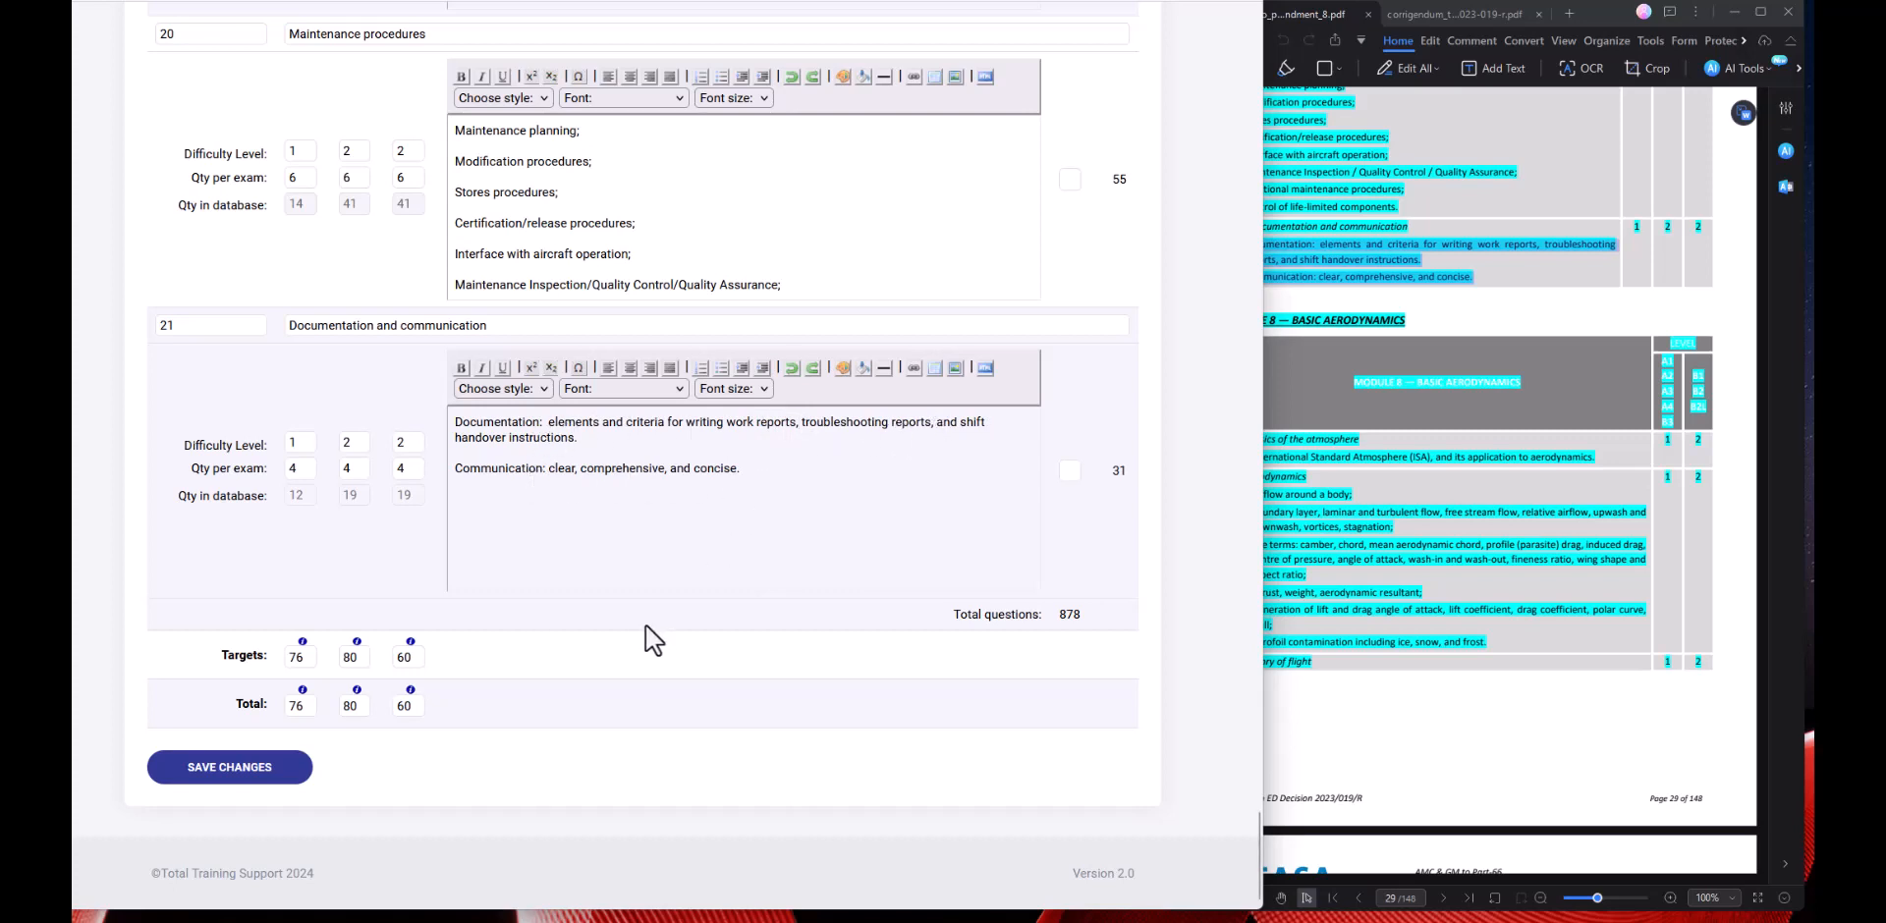
click(232, 778)
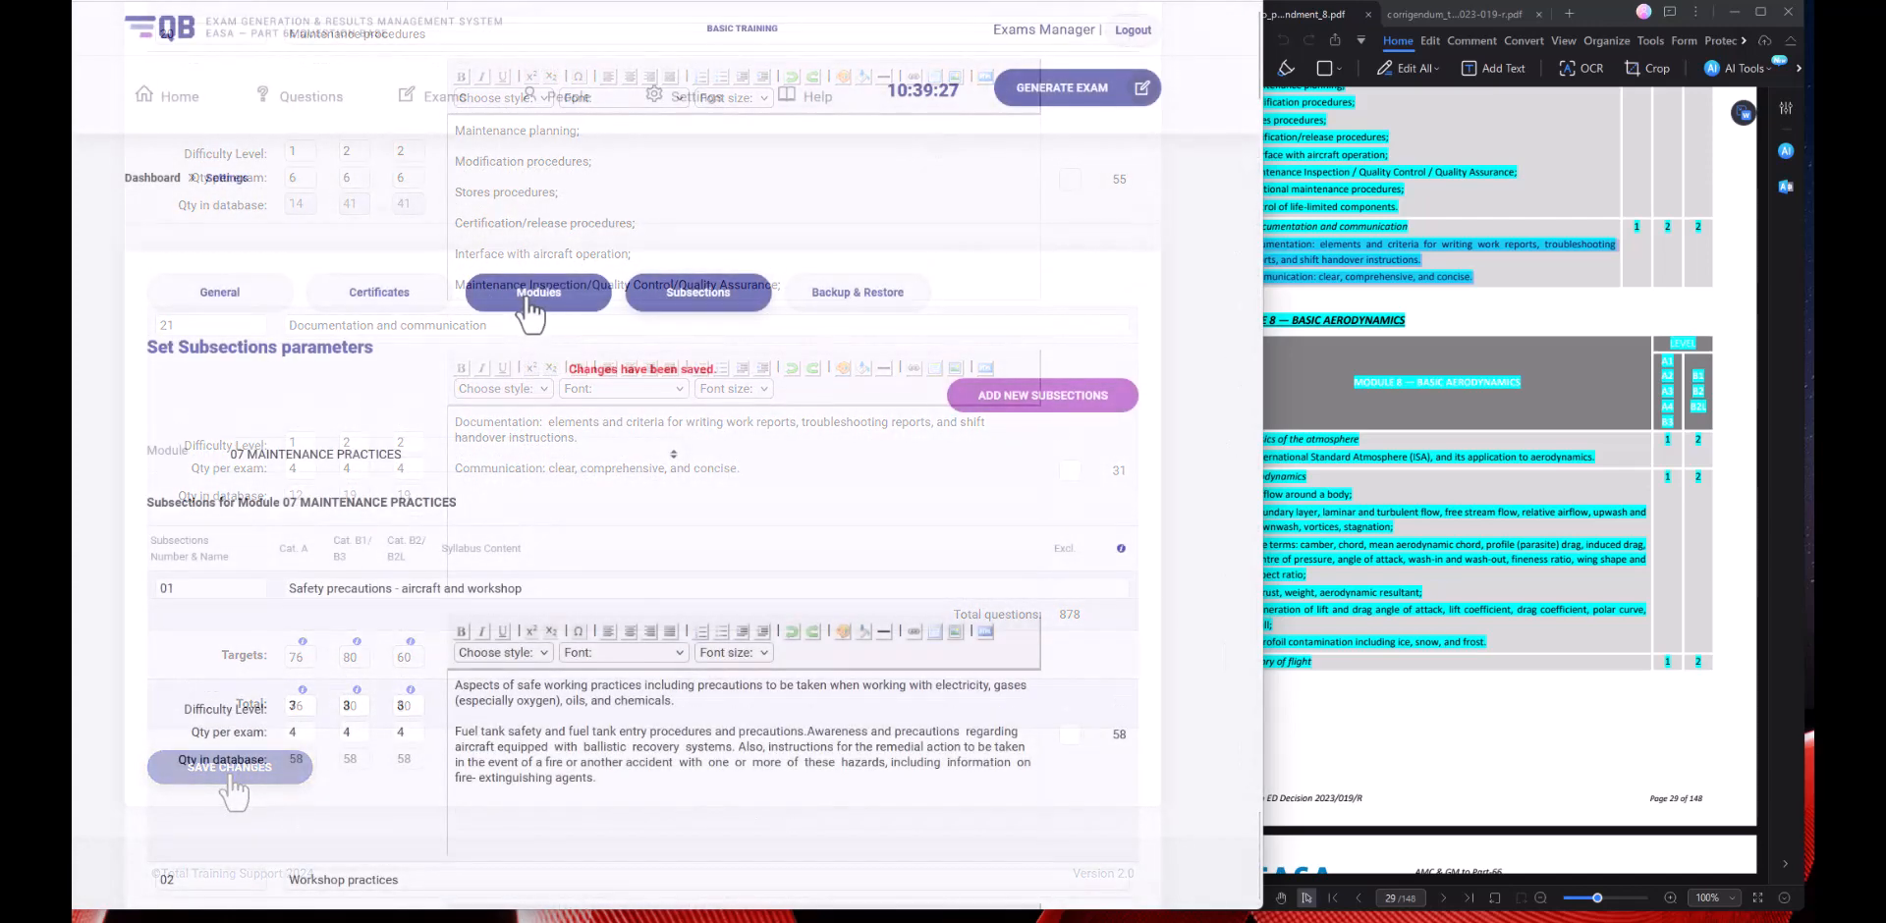
Show the module parameters and examine the licence categories of Module 08 Basic Aerodynamics.
click(538, 292)
scroll(310, 565, down, 3)
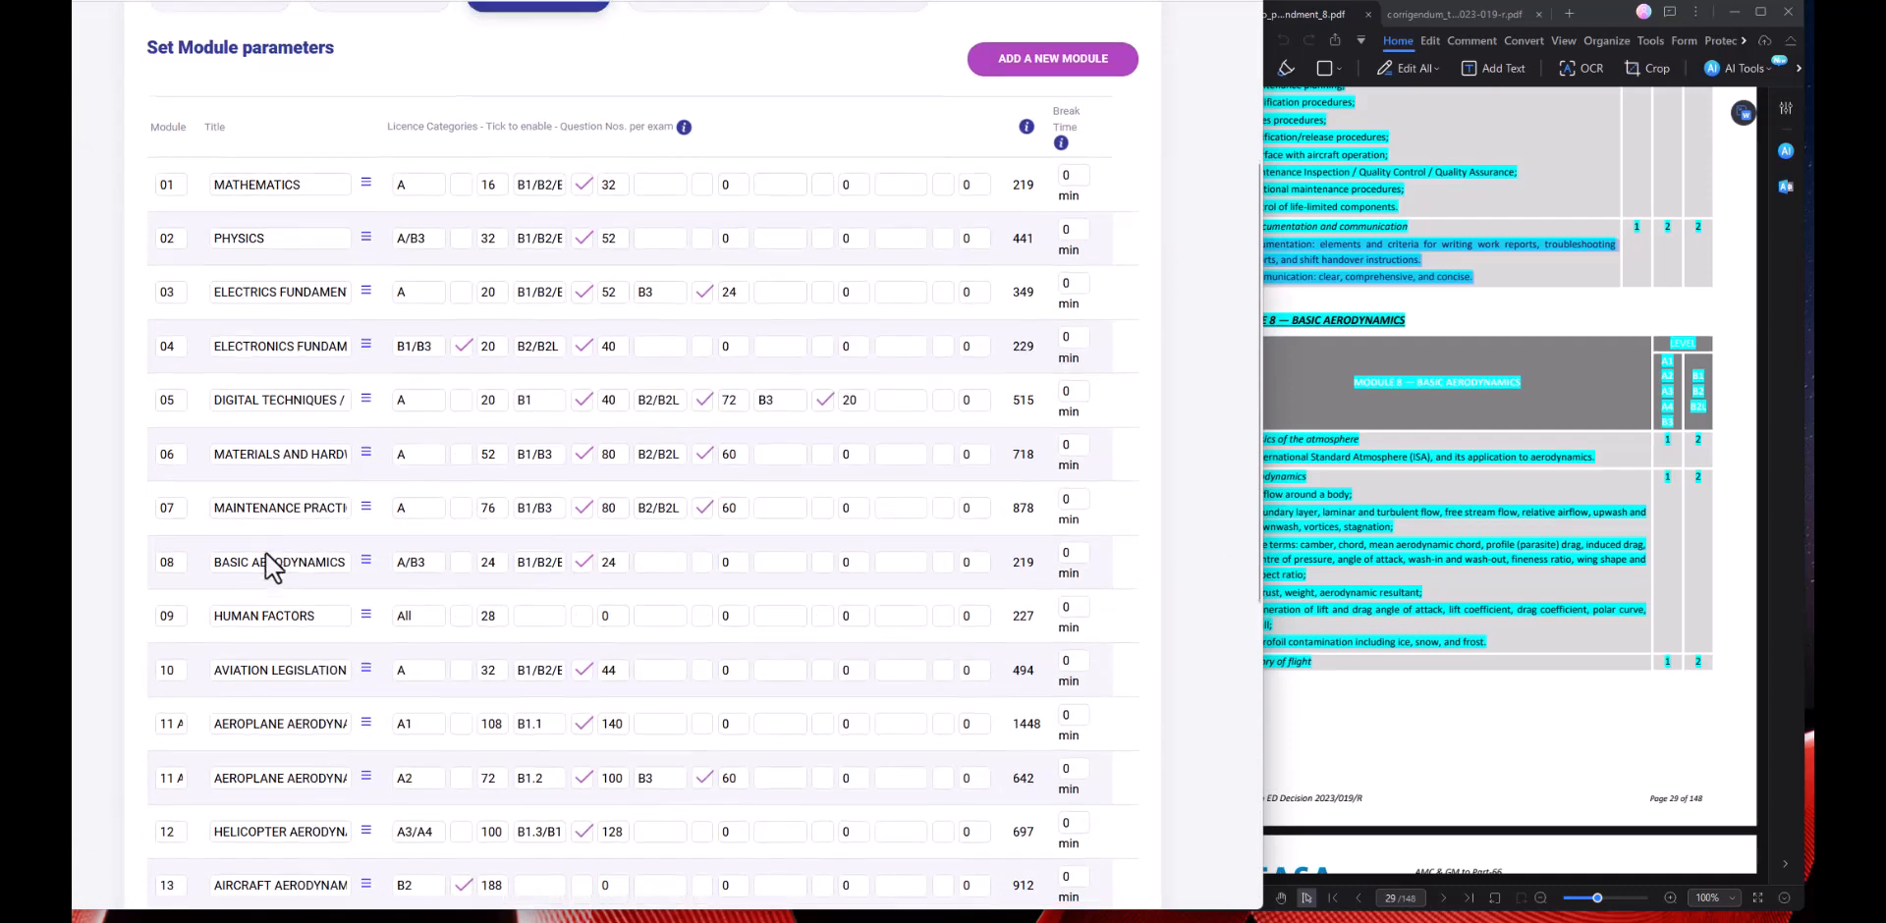
scroll(264, 552, down, 2)
drag(221, 376, 586, 378)
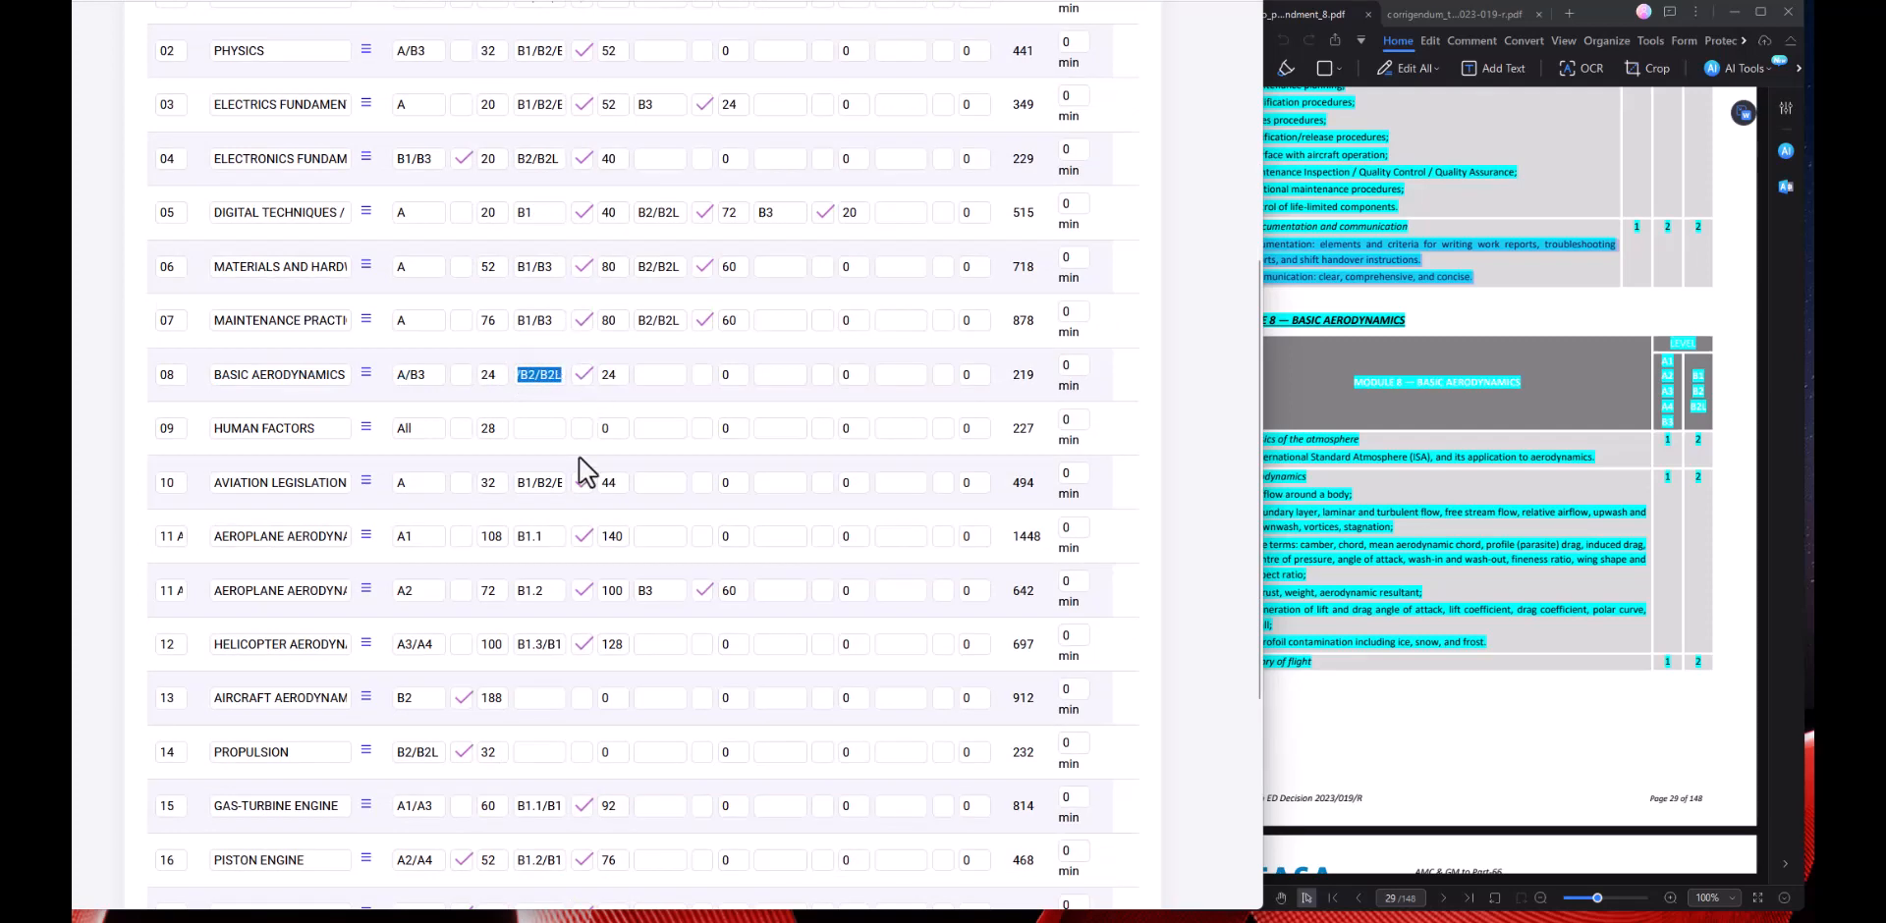
click(553, 401)
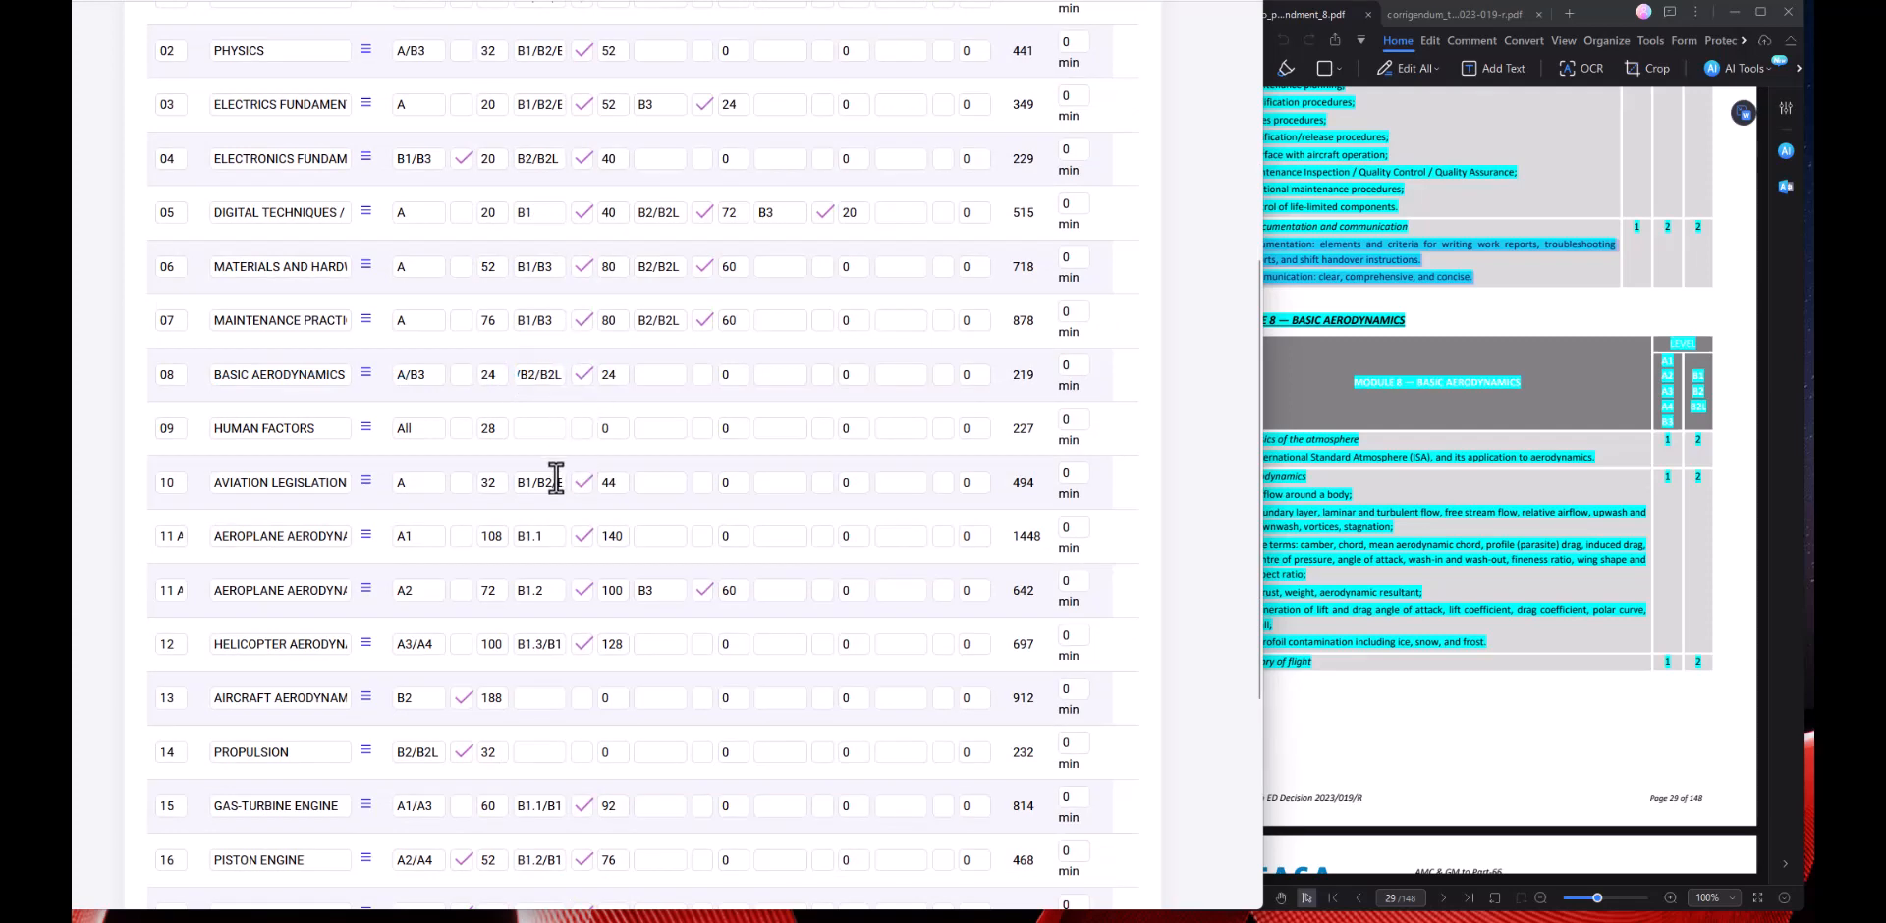
Open the subsections of Module 08 Basic Aerodynamics and locate subsection 4, High-speed airflow.
click(364, 374)
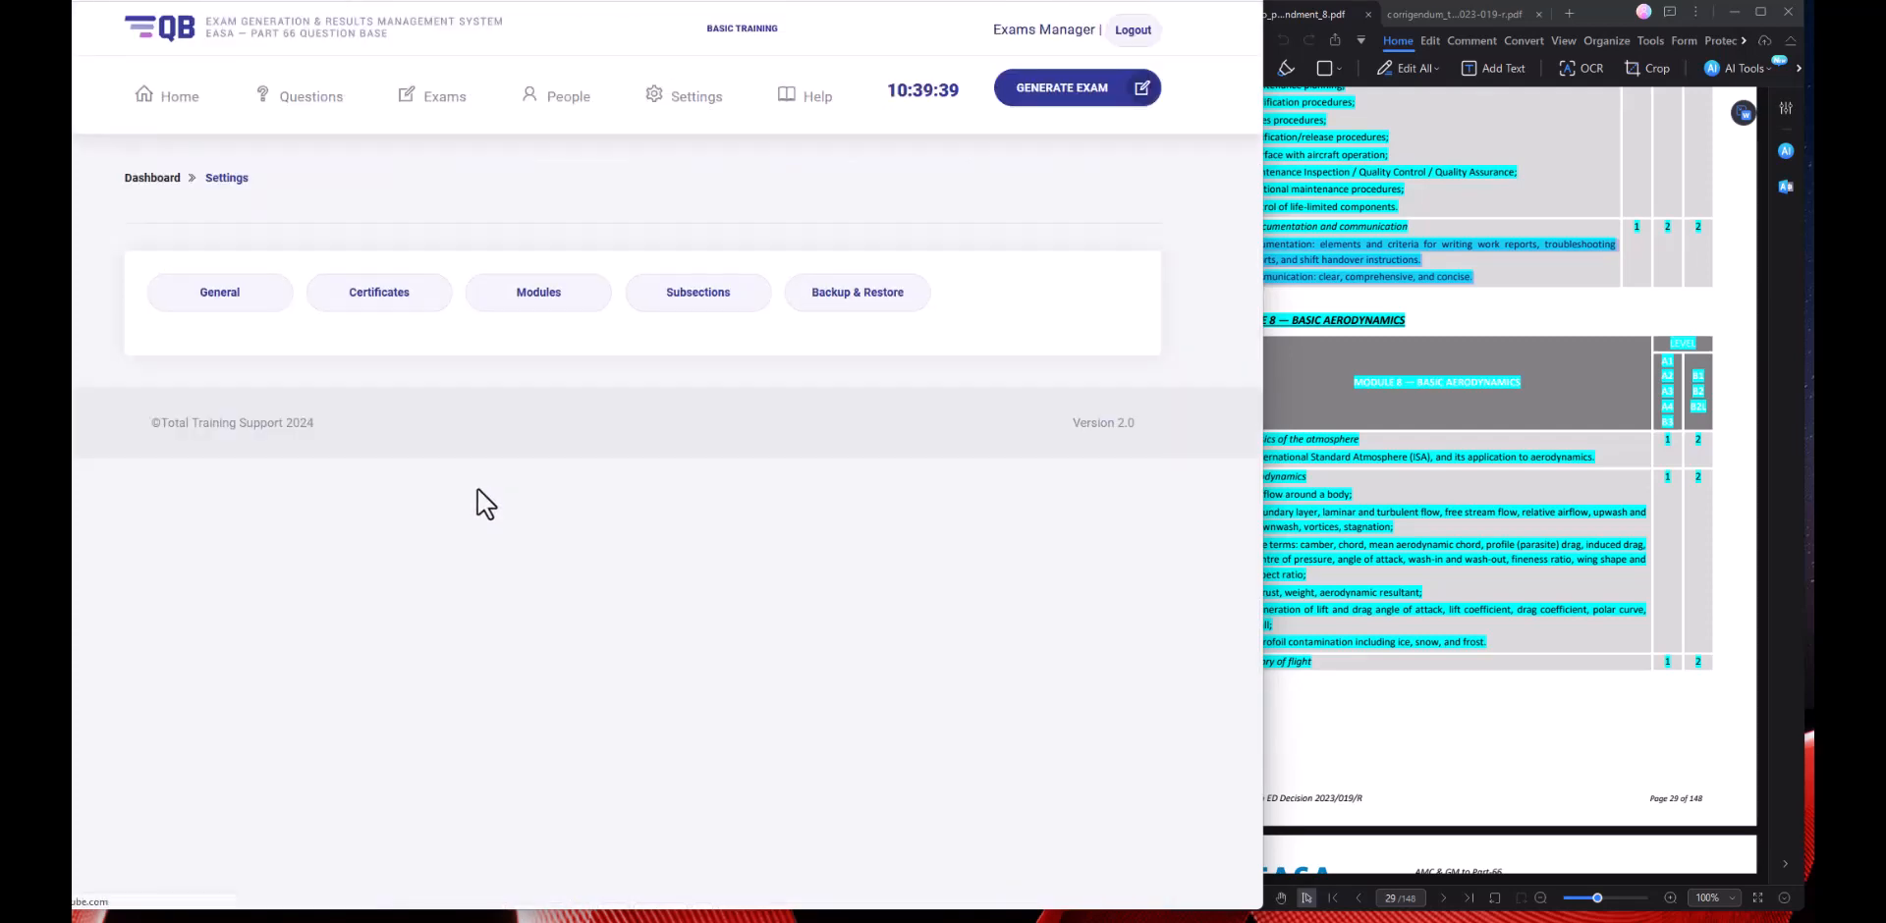
scroll(236, 514, down, 10)
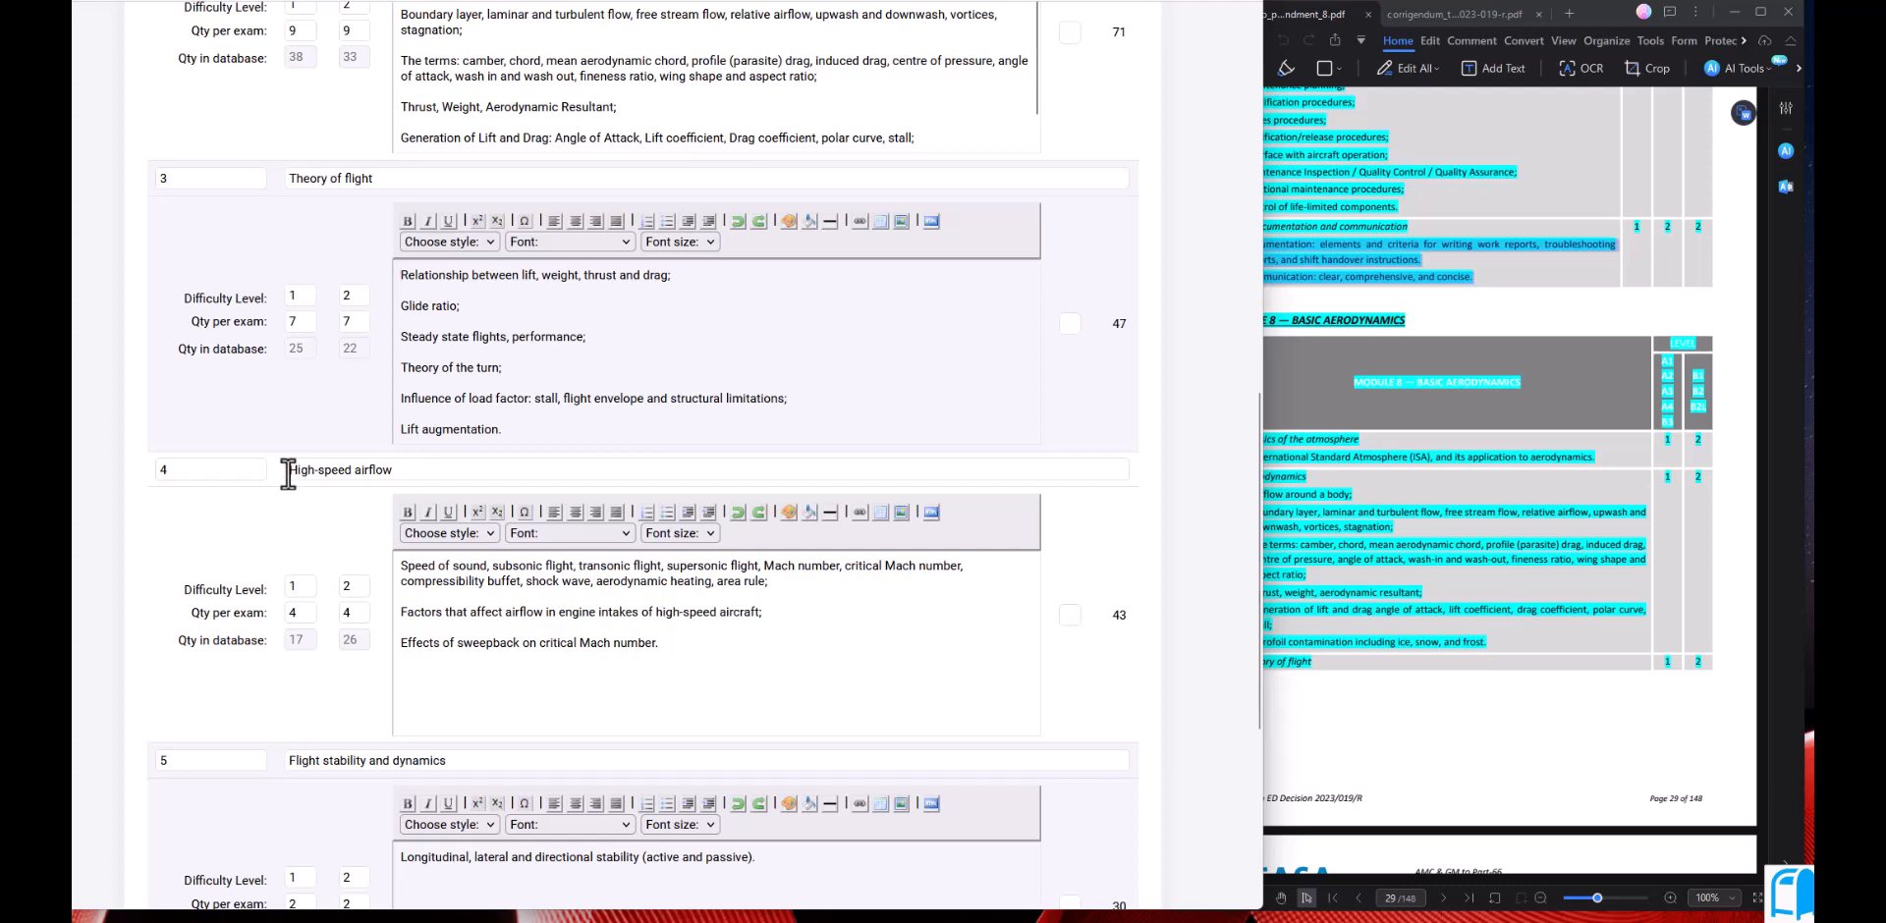
drag(287, 471, 412, 472)
click(354, 581)
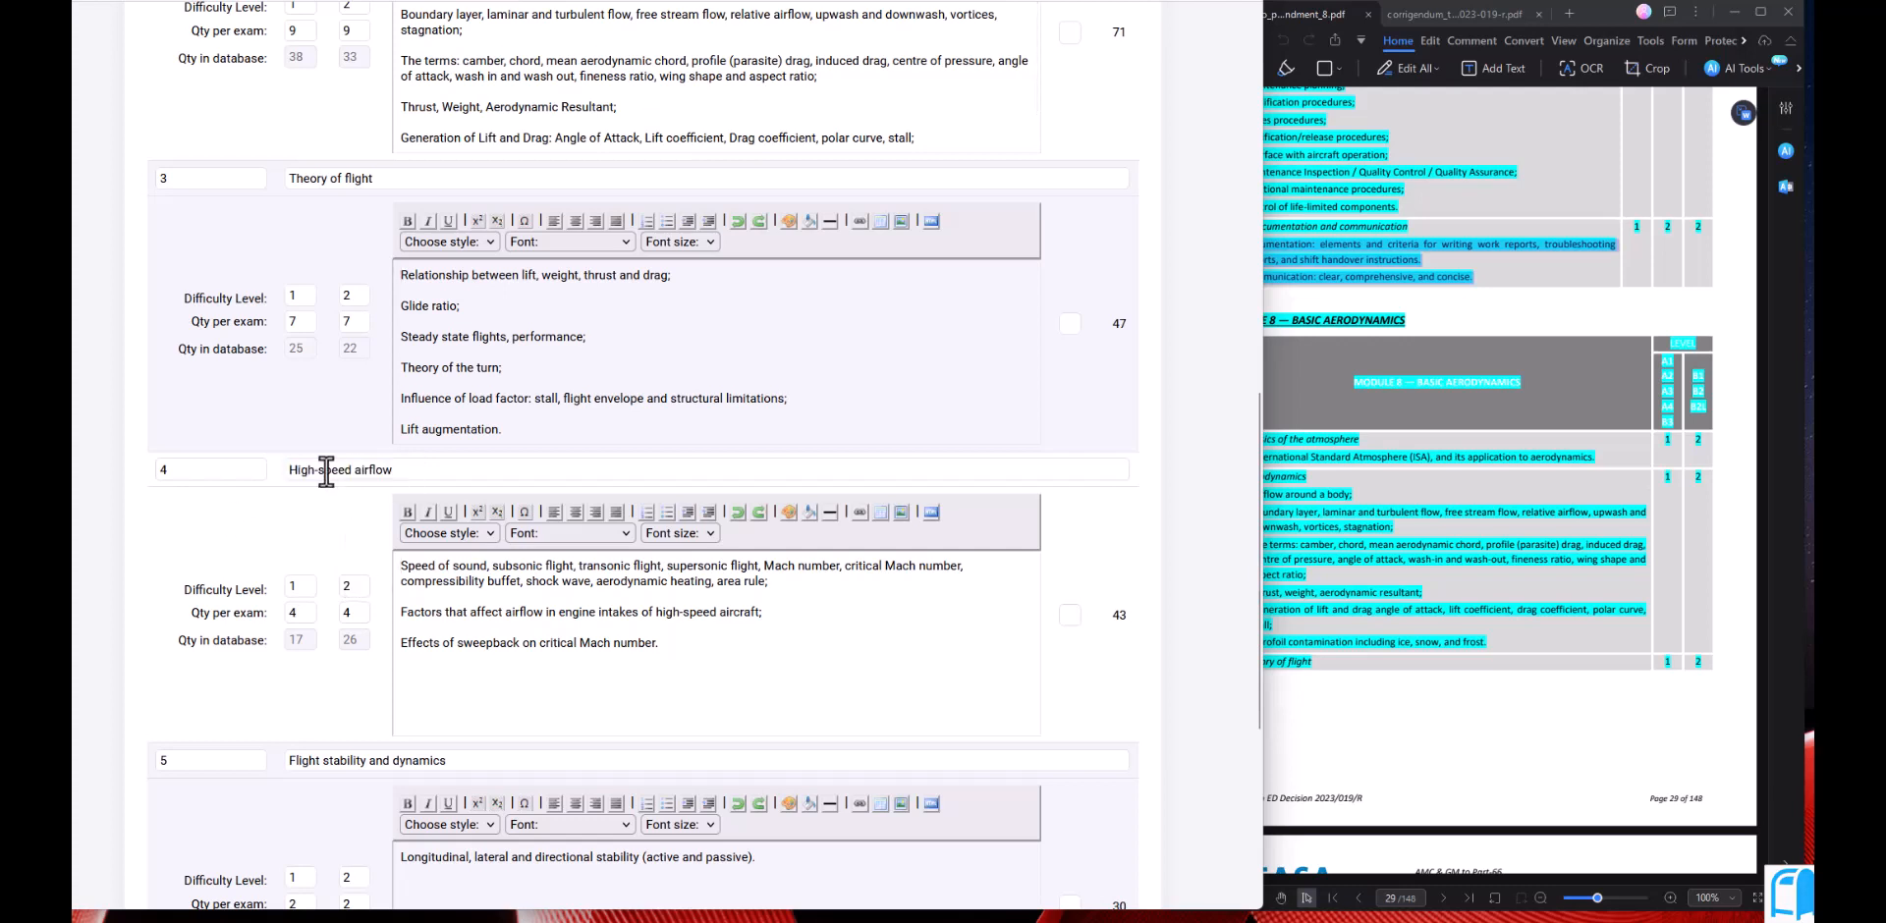
drag(287, 476, 416, 477)
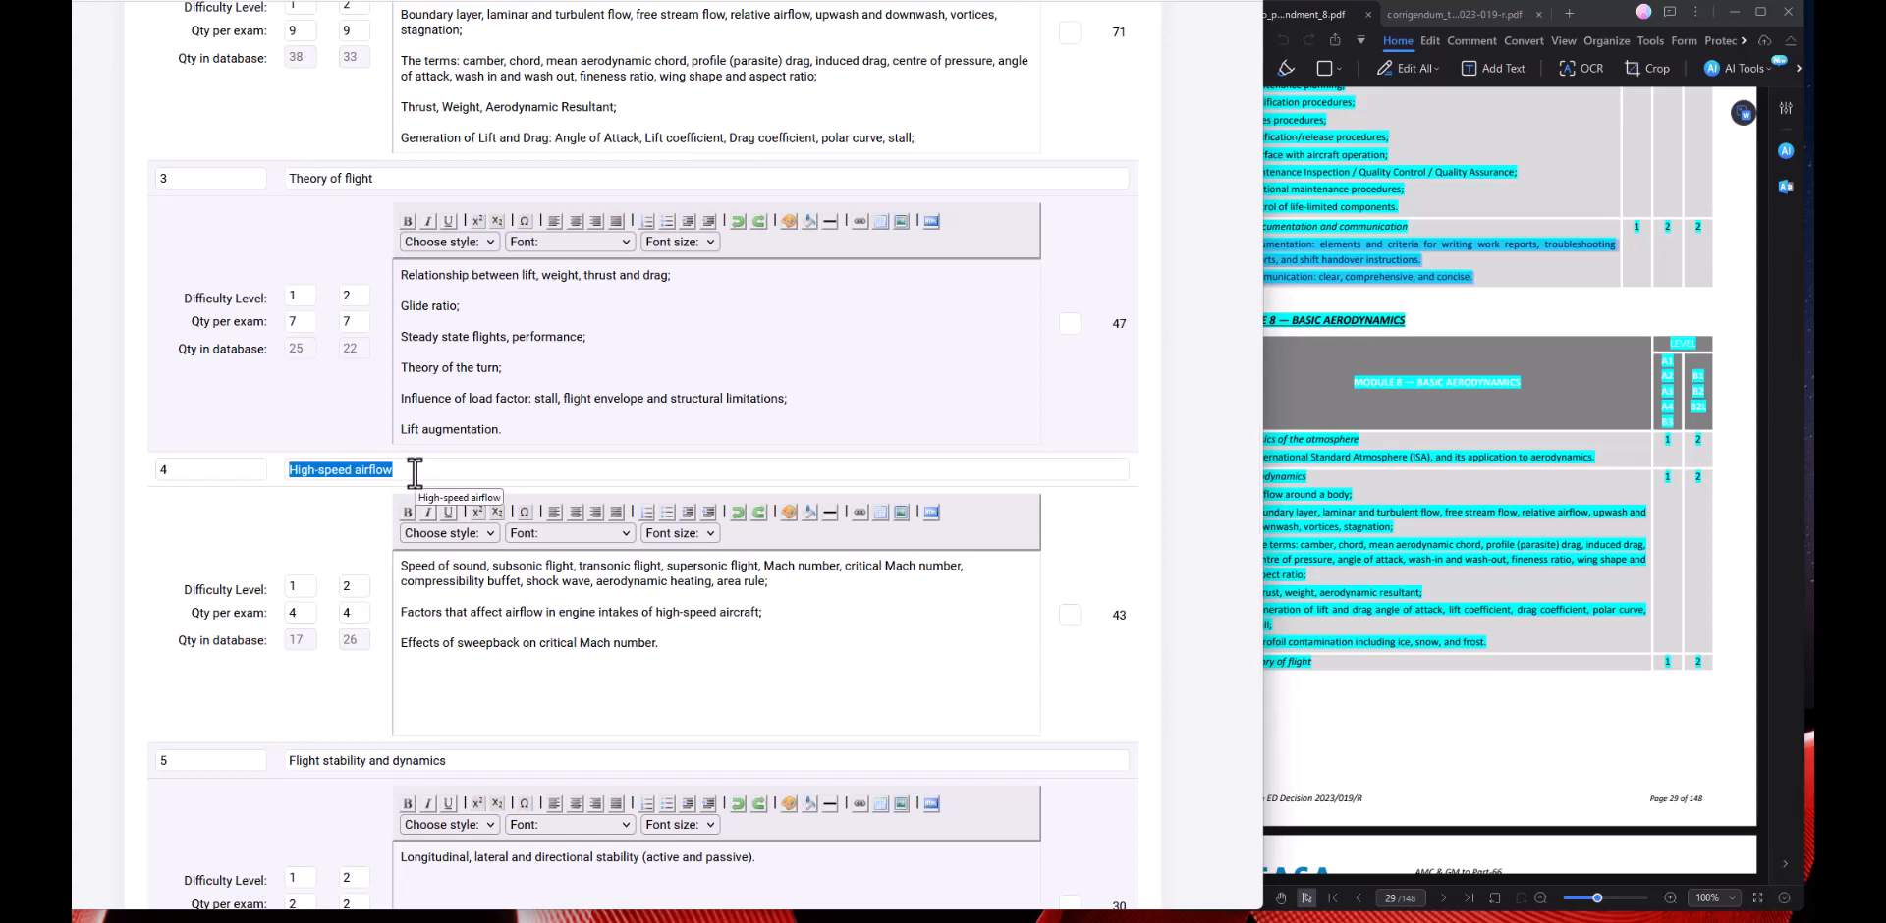
Compare subsection 4 High-speed airflow with item 8.4 in the Amendment 8 PDF.
click(1500, 480)
scroll(1485, 511, down, 3)
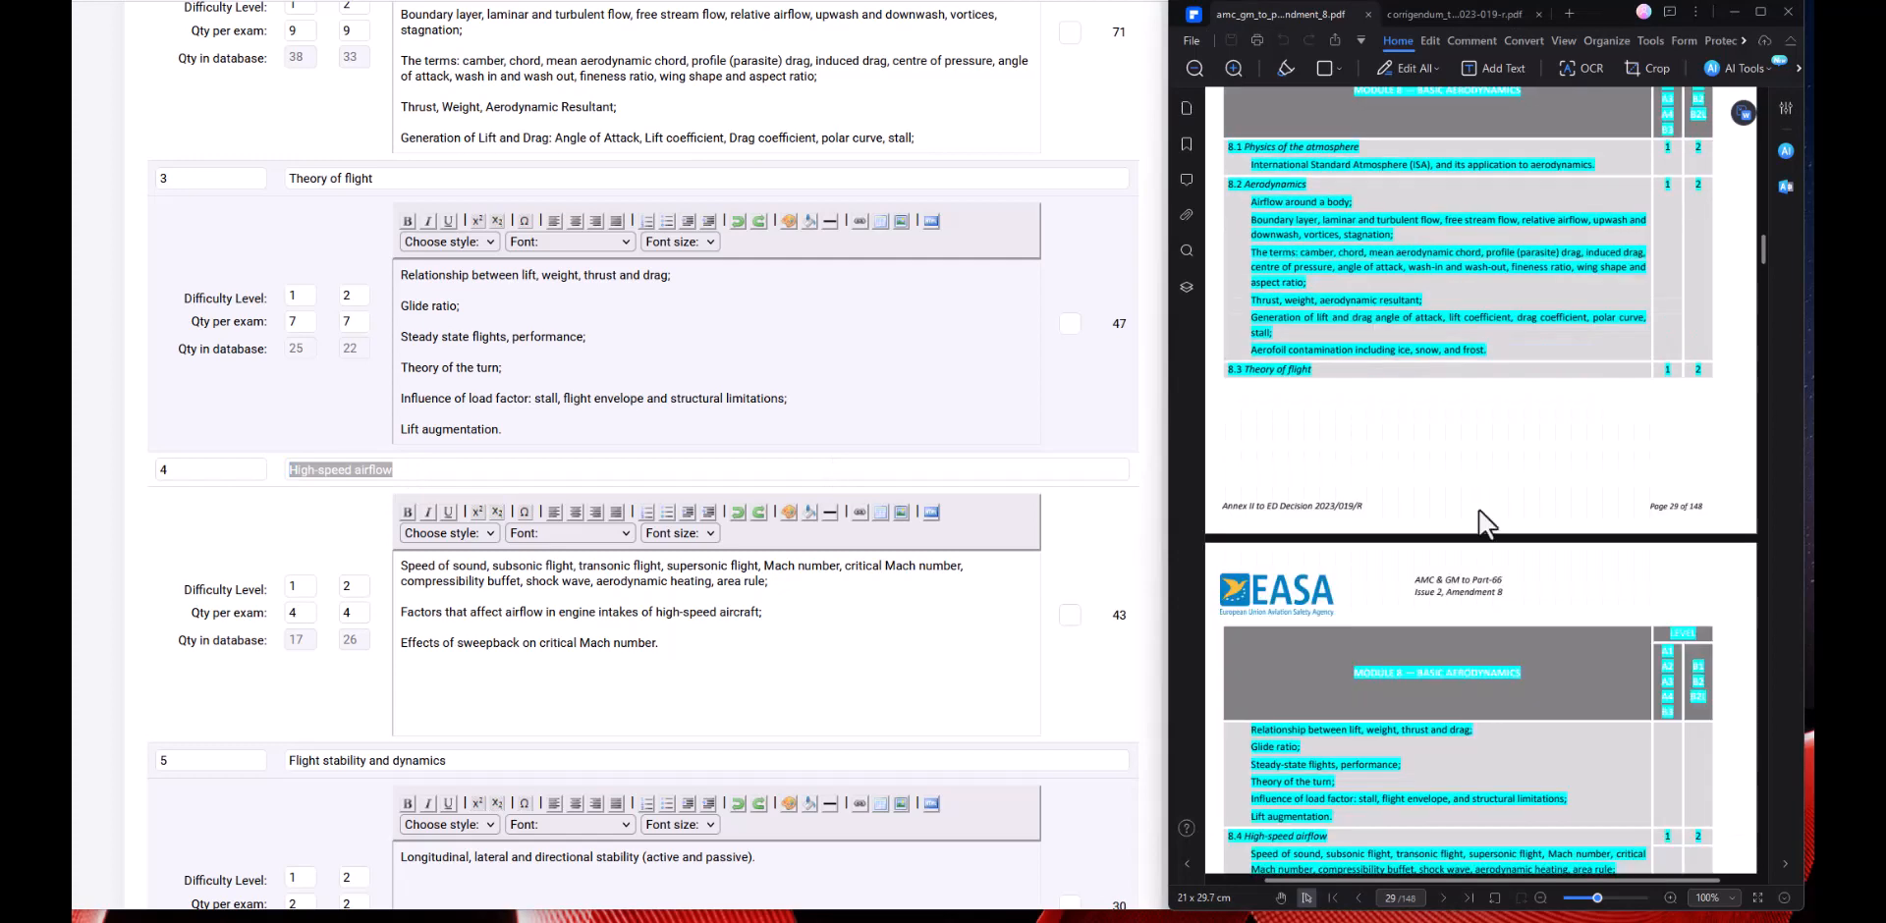
scroll(1481, 511, up, 3)
click(233, 503)
drag(289, 473, 412, 471)
click(356, 582)
drag(289, 475, 414, 473)
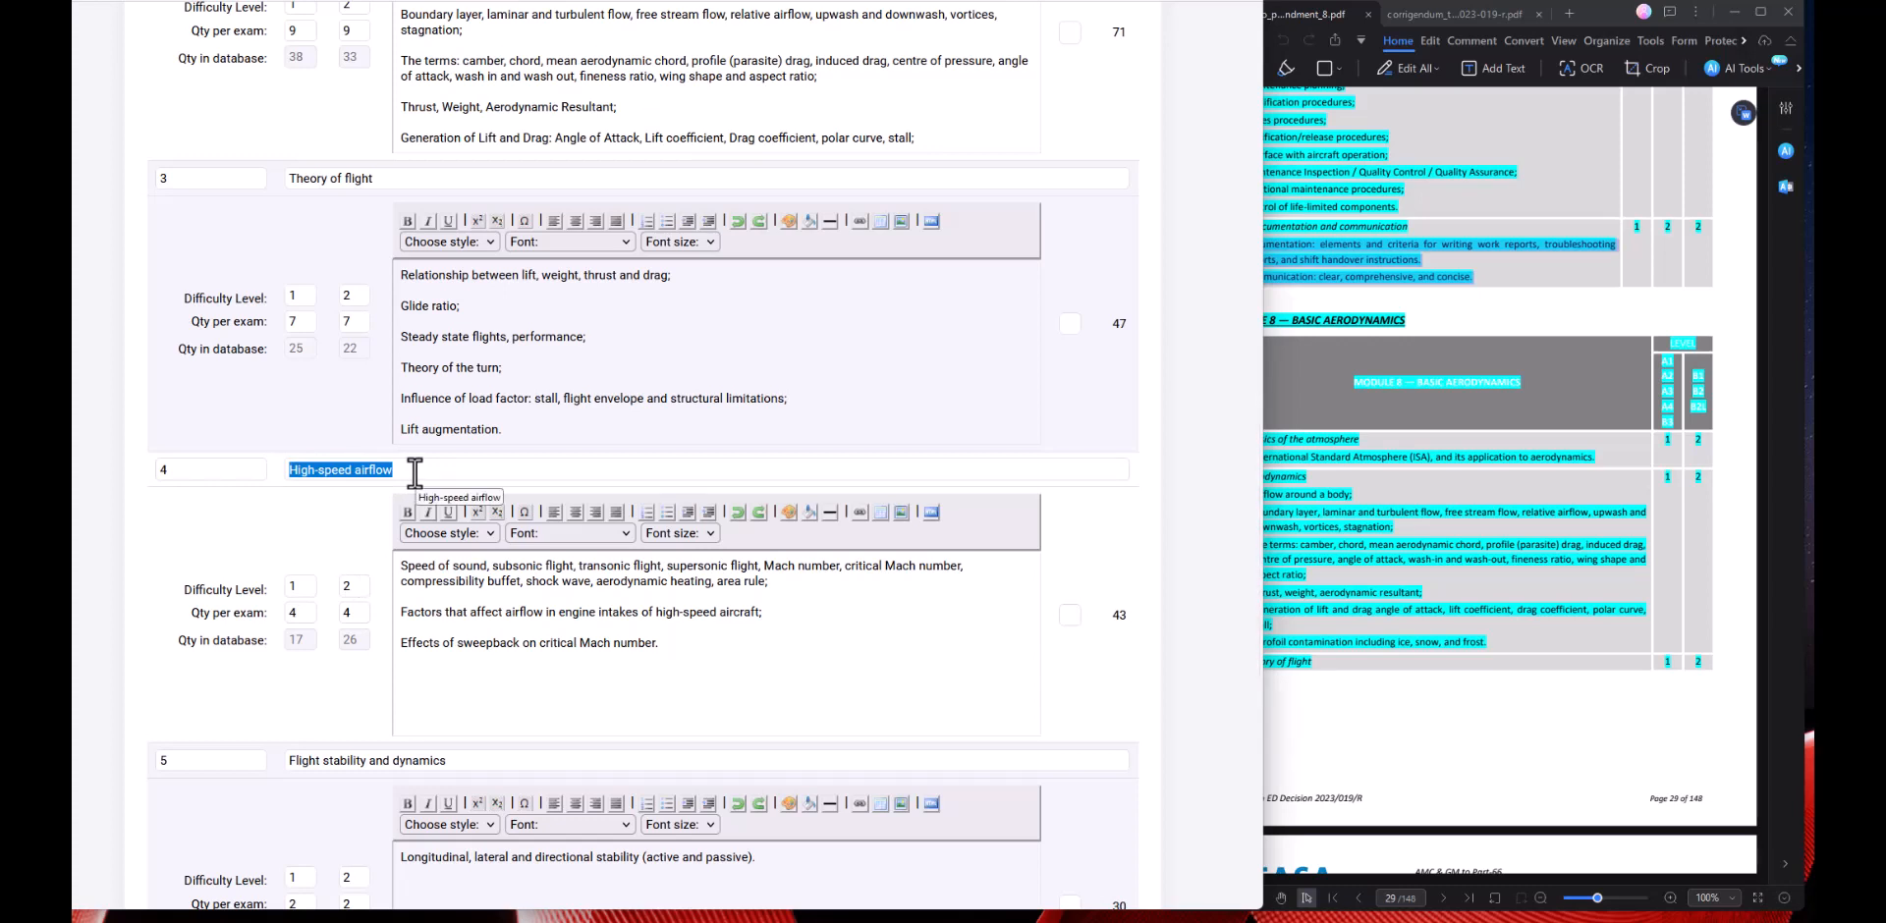
Copy the syllabus text of item 8.4 High-speed airflow from the Amendment 8 PDF.
click(1500, 479)
scroll(1479, 510, down, 8)
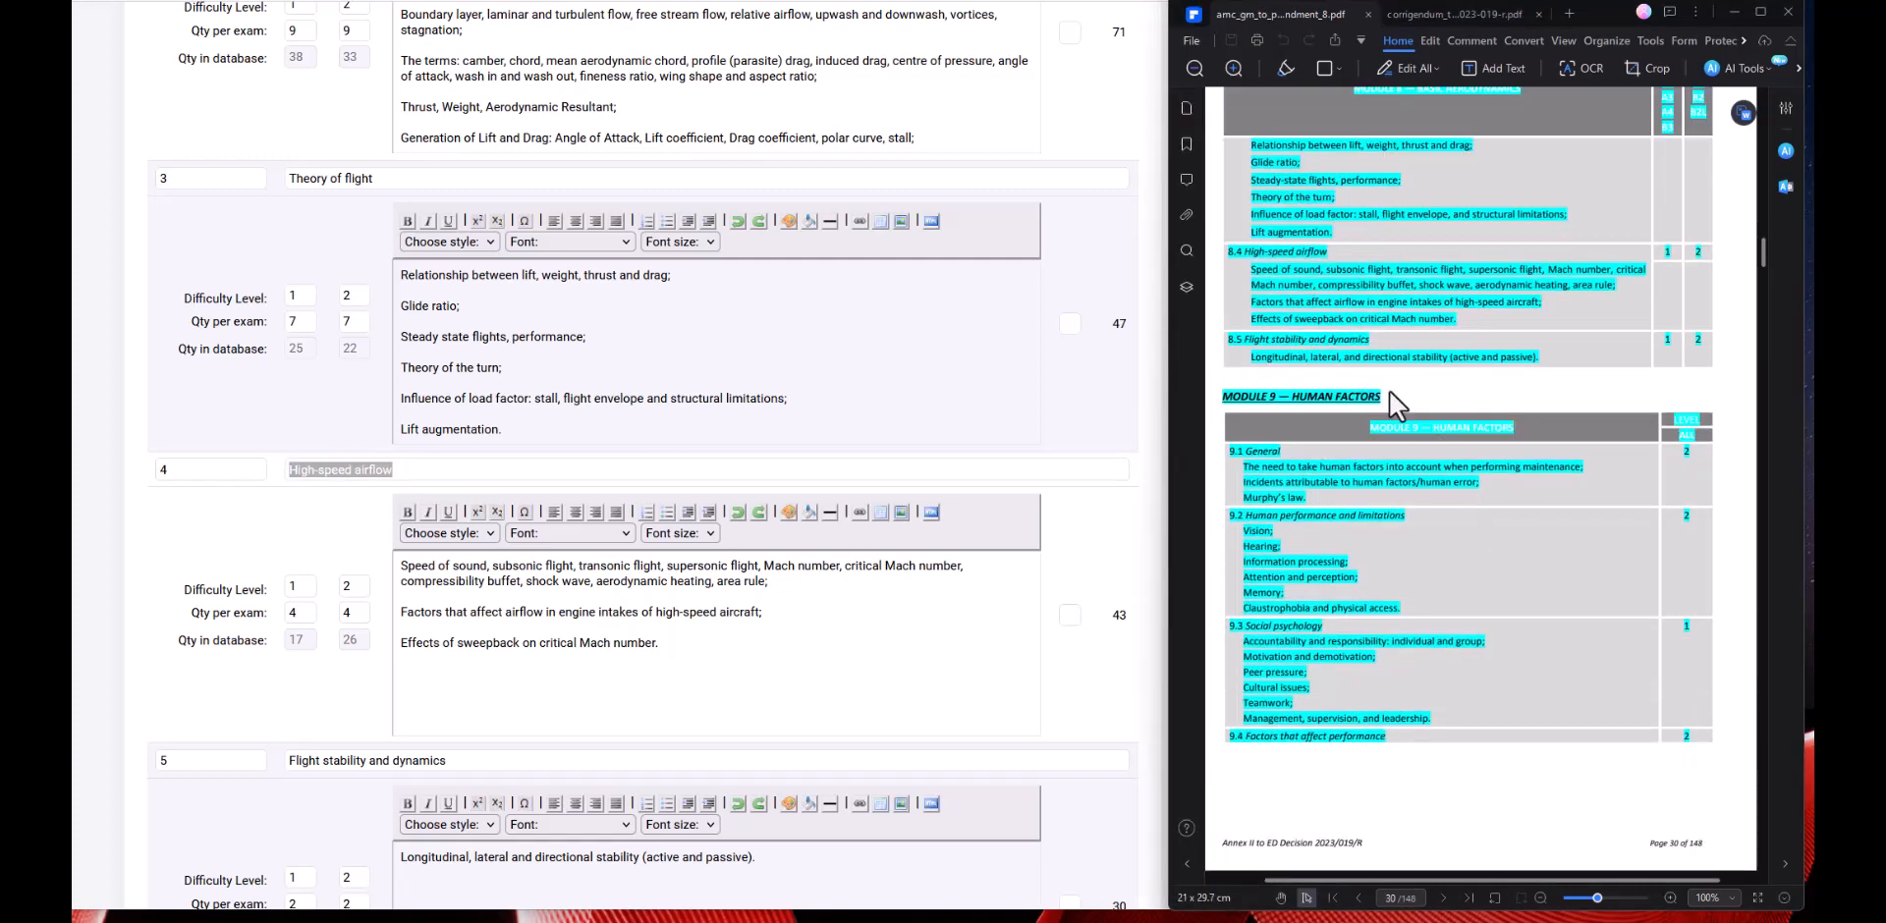
drag(1249, 270, 1429, 313)
click(1458, 281)
drag(1249, 270, 1457, 322)
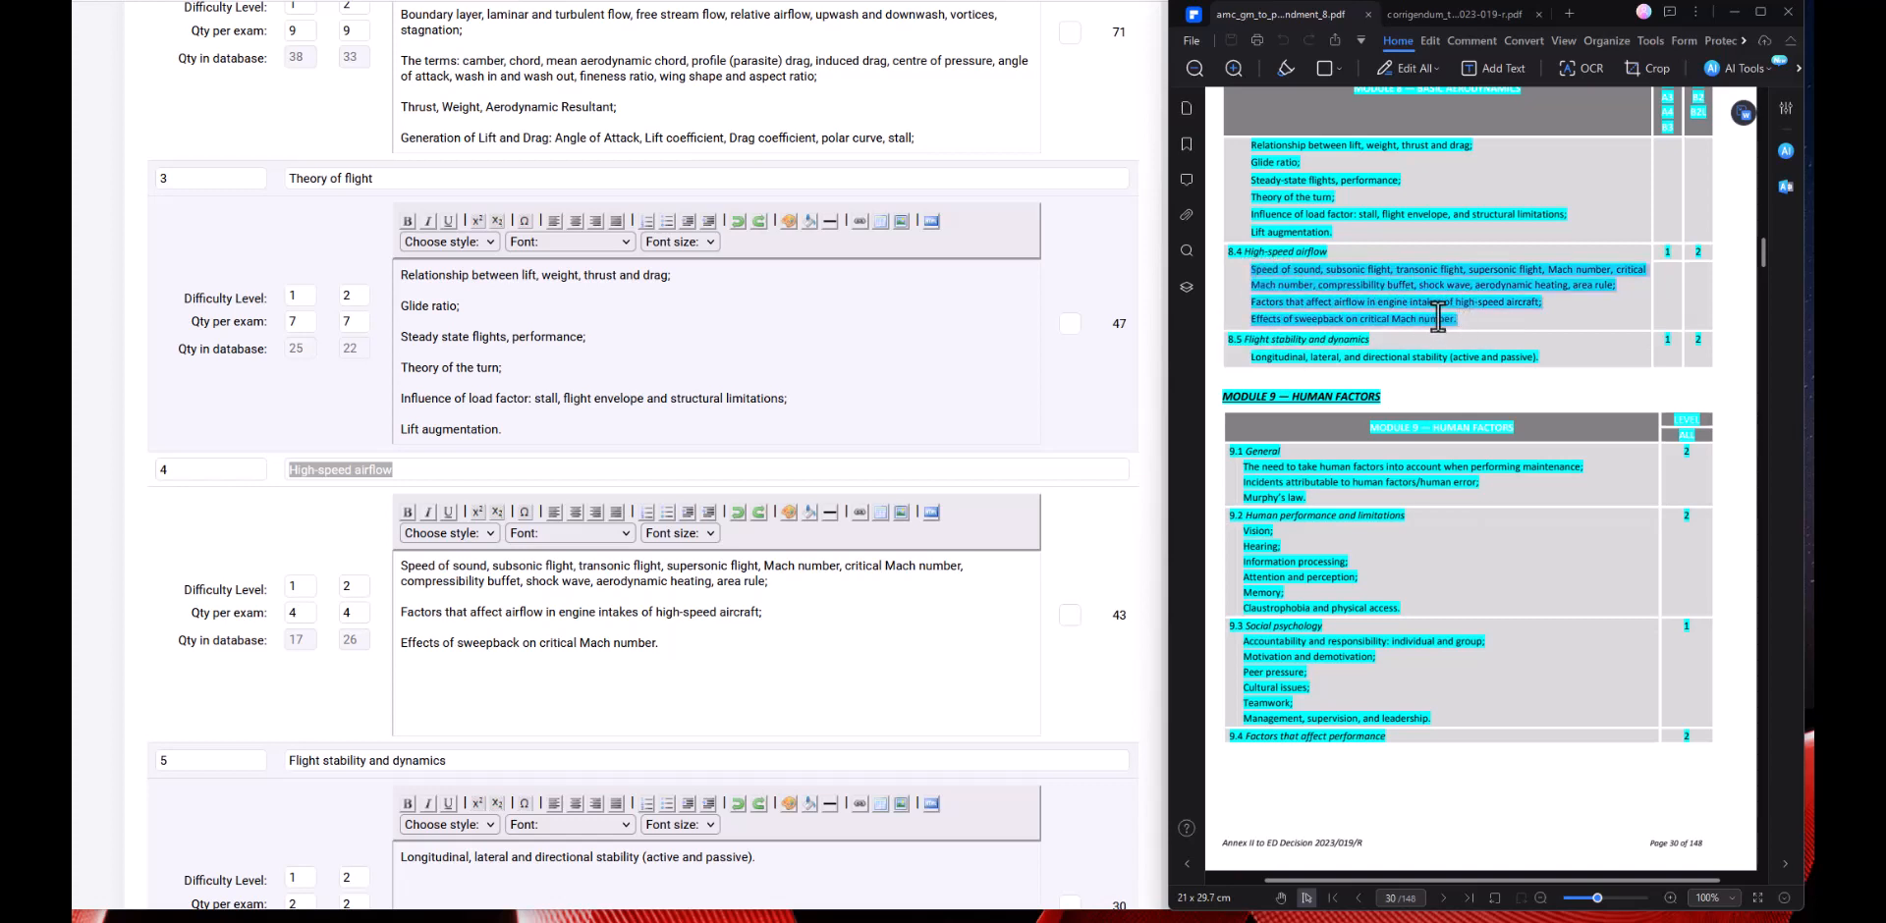
right_click(1386, 289)
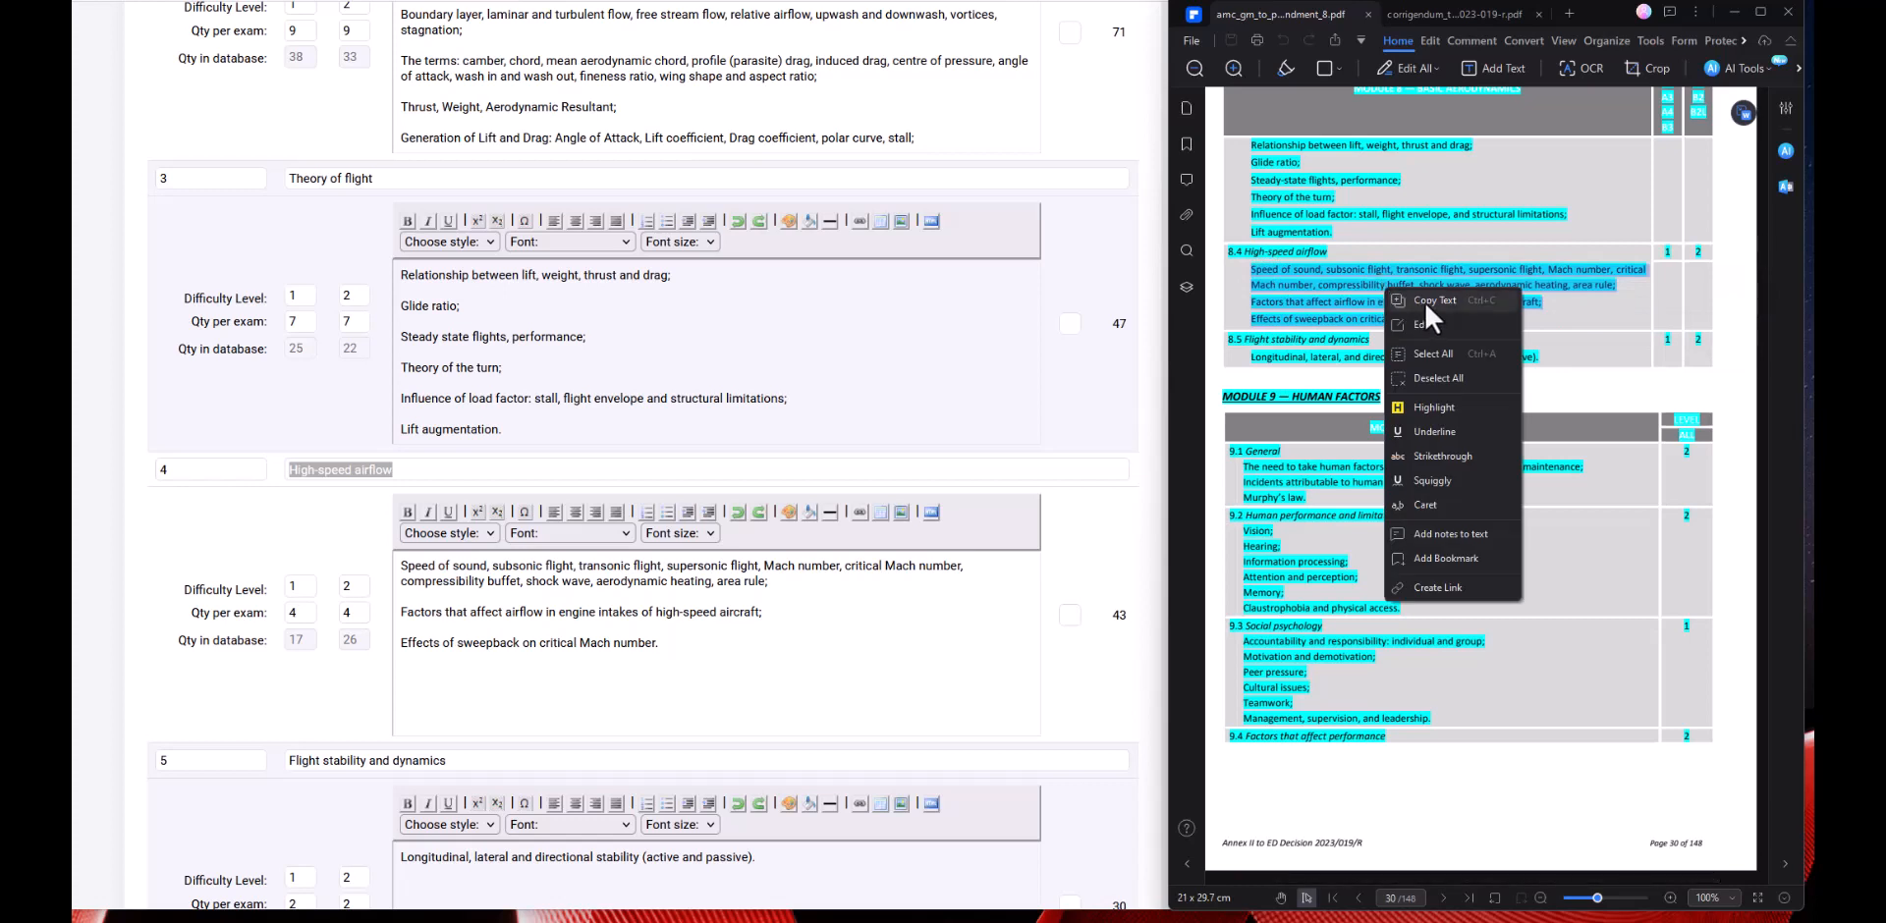
click(1423, 299)
Replace the syllabus text of subsection 4 High-speed airflow with the copied PDF text without formatting, and add a line break.
click(433, 567)
right_click(432, 567)
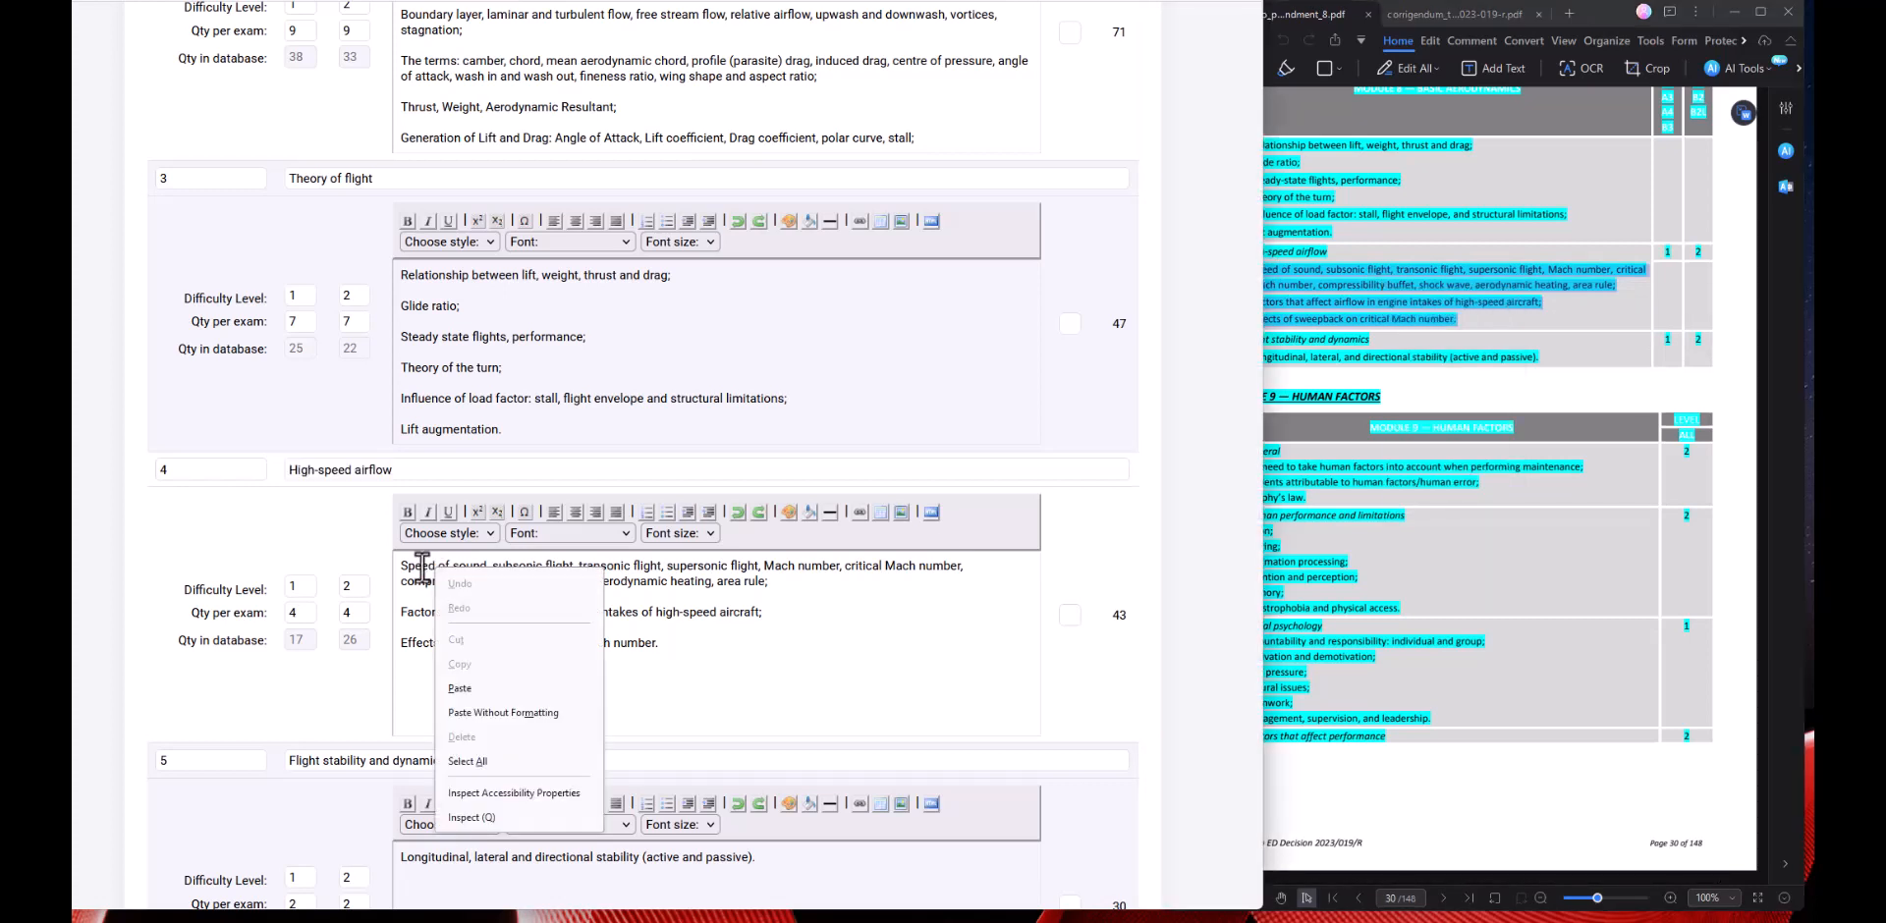
click(398, 566)
drag(398, 567, 712, 664)
key(Delete)
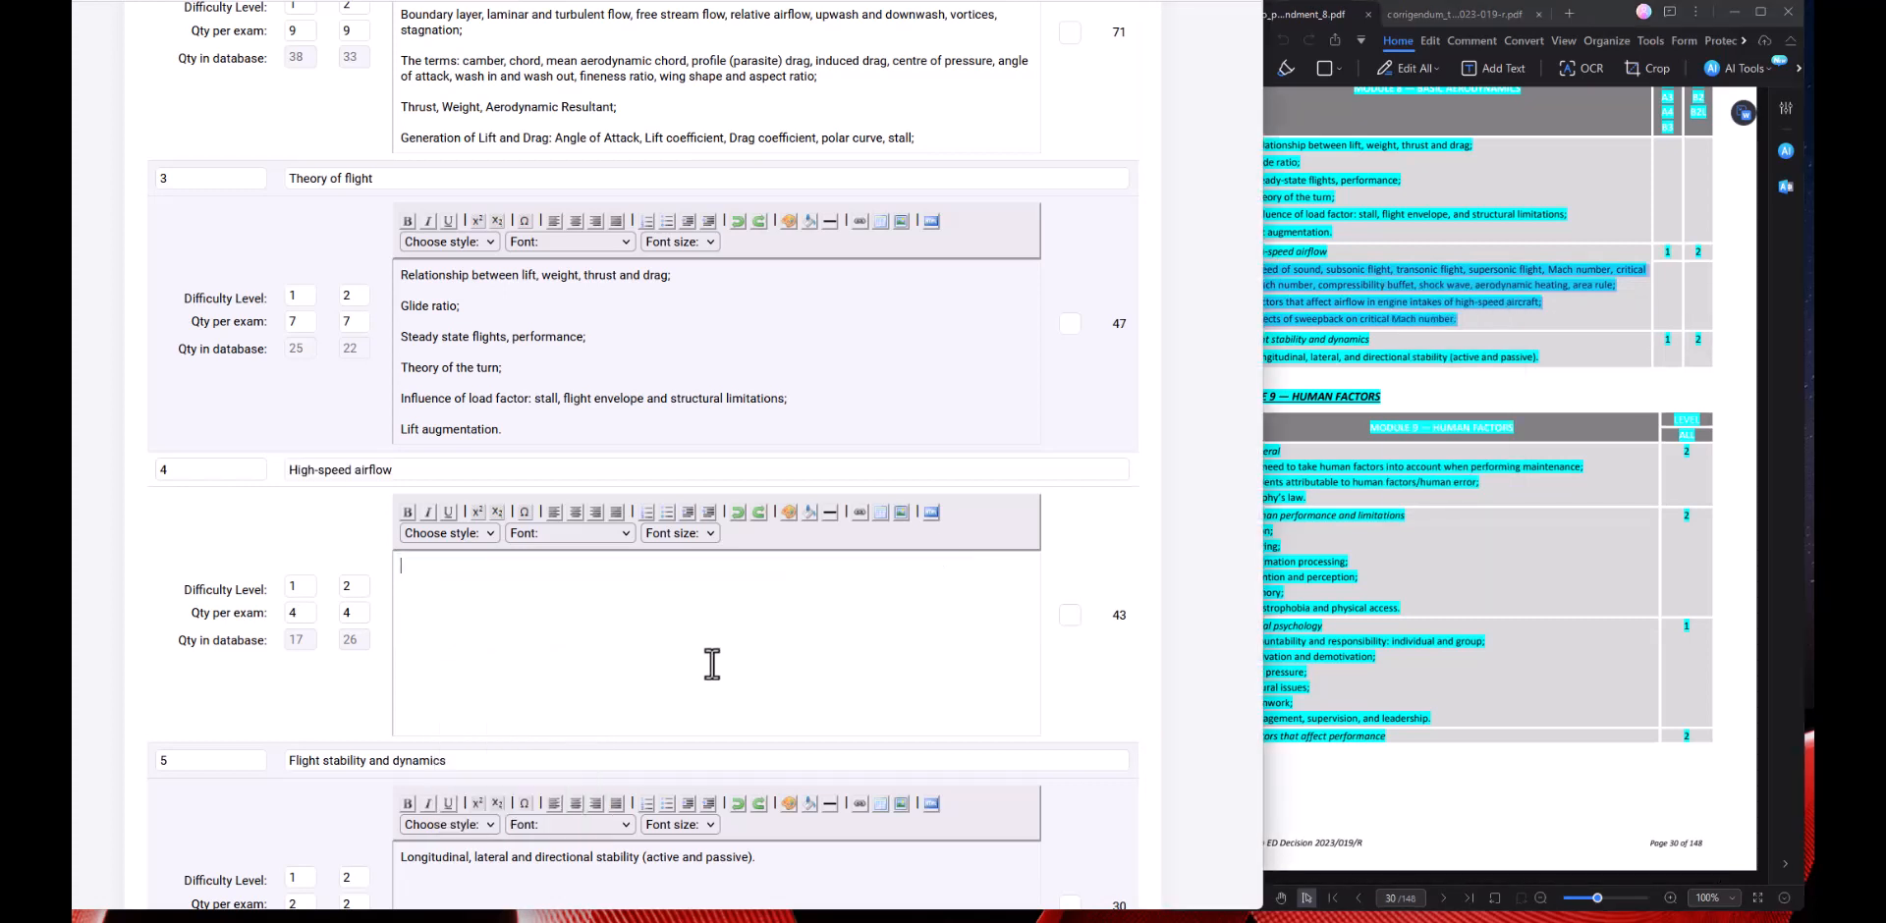
right_click(410, 568)
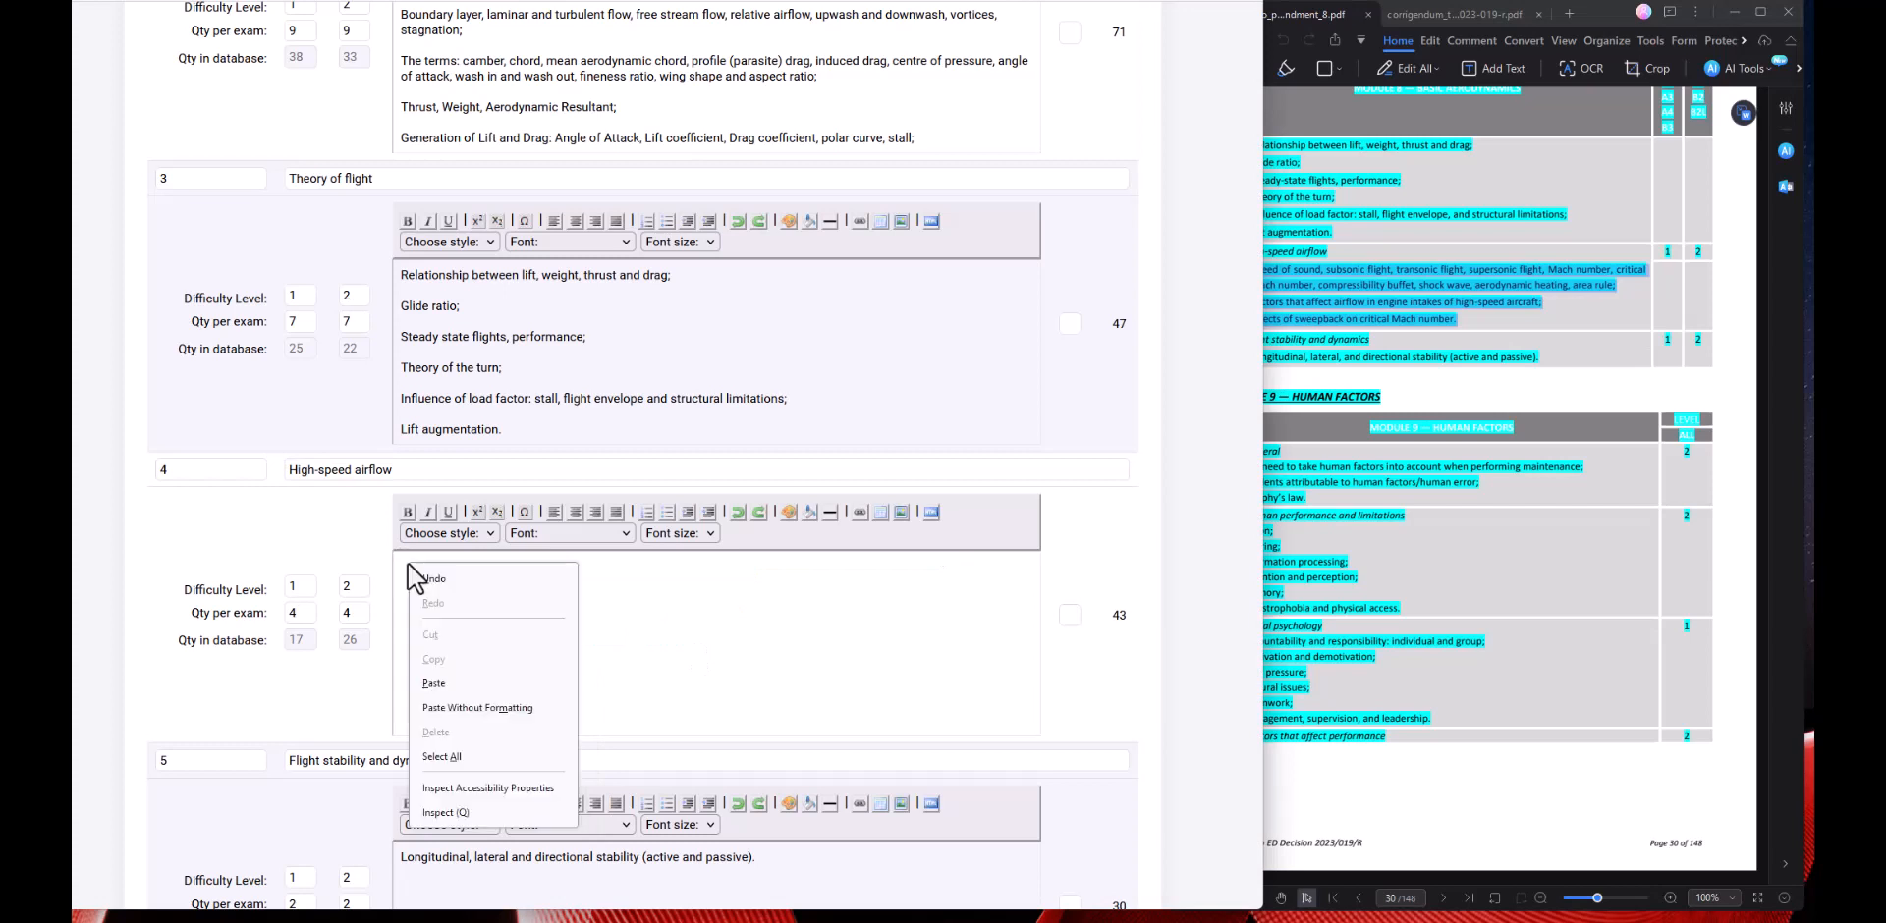
click(485, 705)
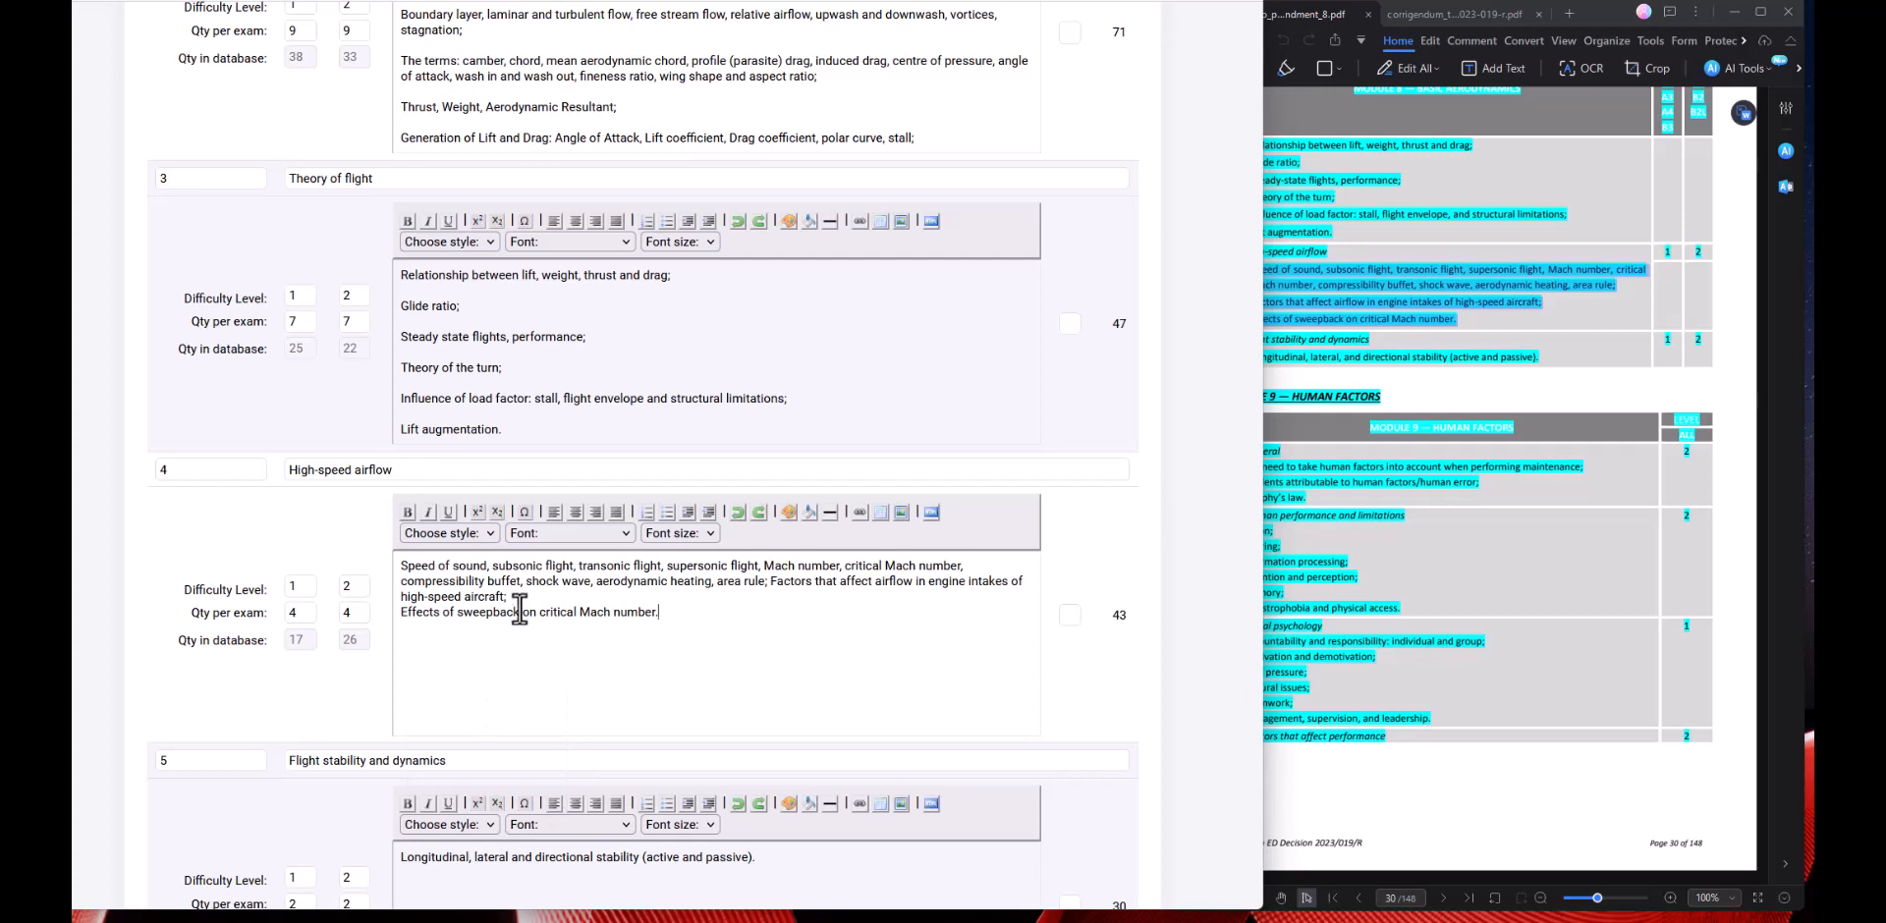
key(Return)
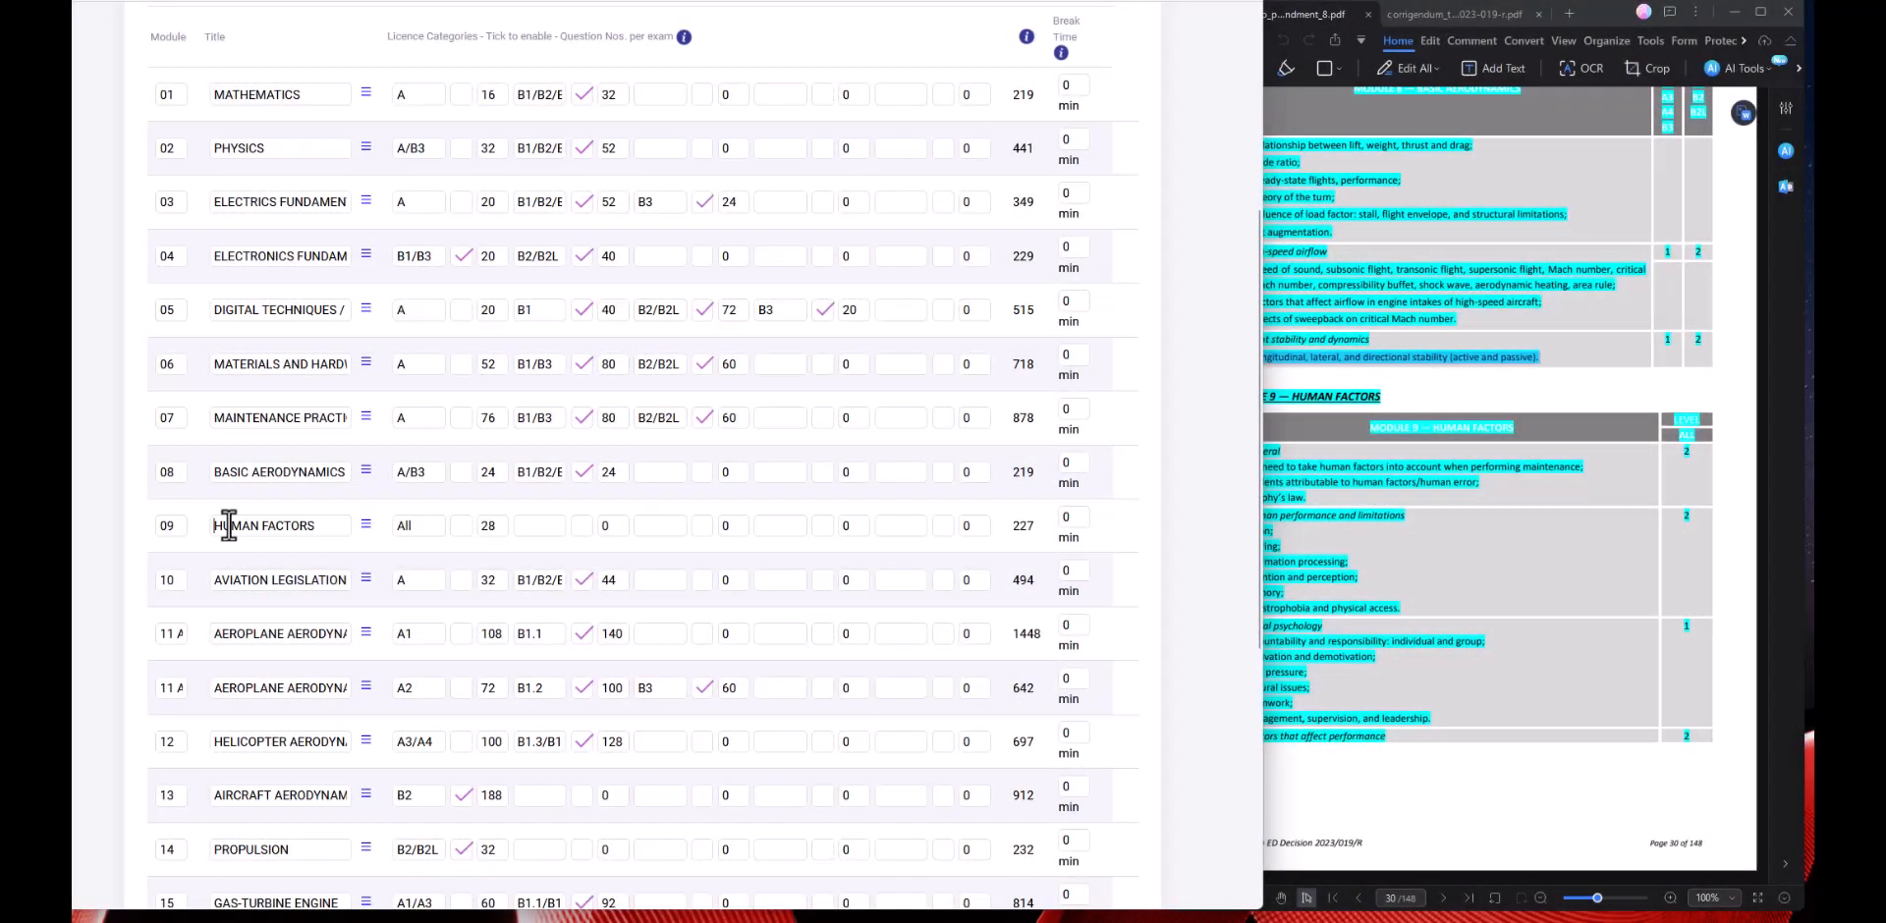
Check the licence category of Module 09 Human Factors and open its subsections.
drag(228, 526, 435, 528)
click(428, 532)
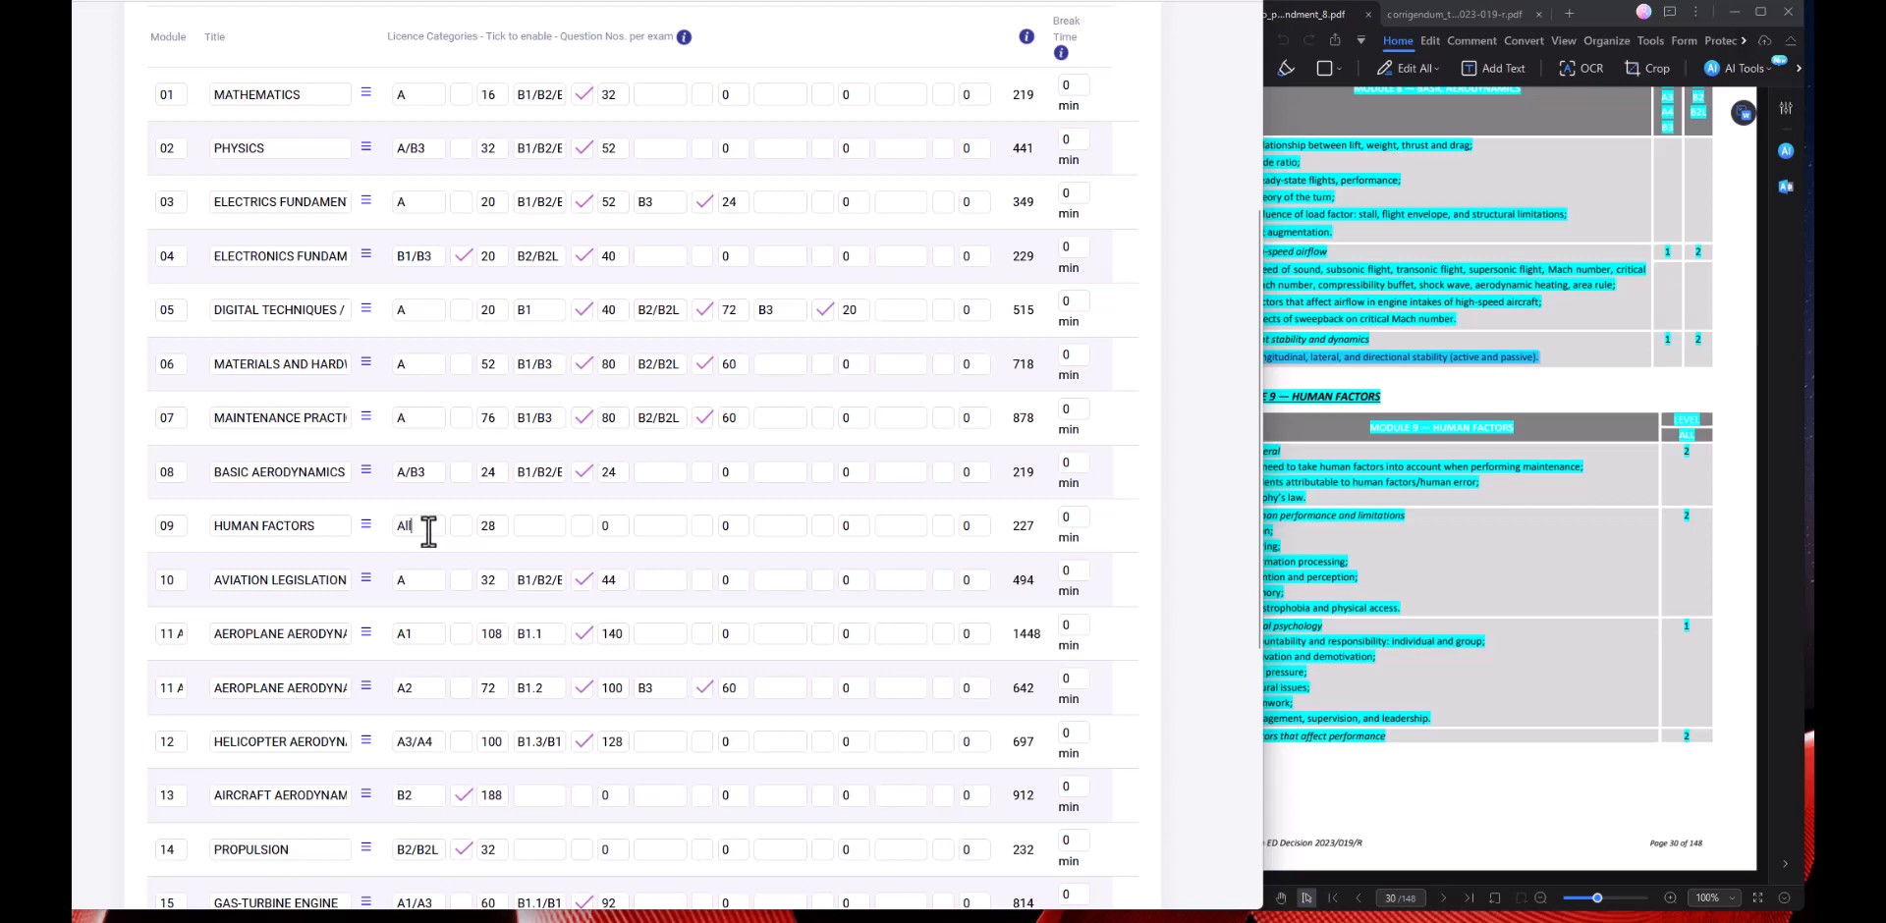
click(364, 527)
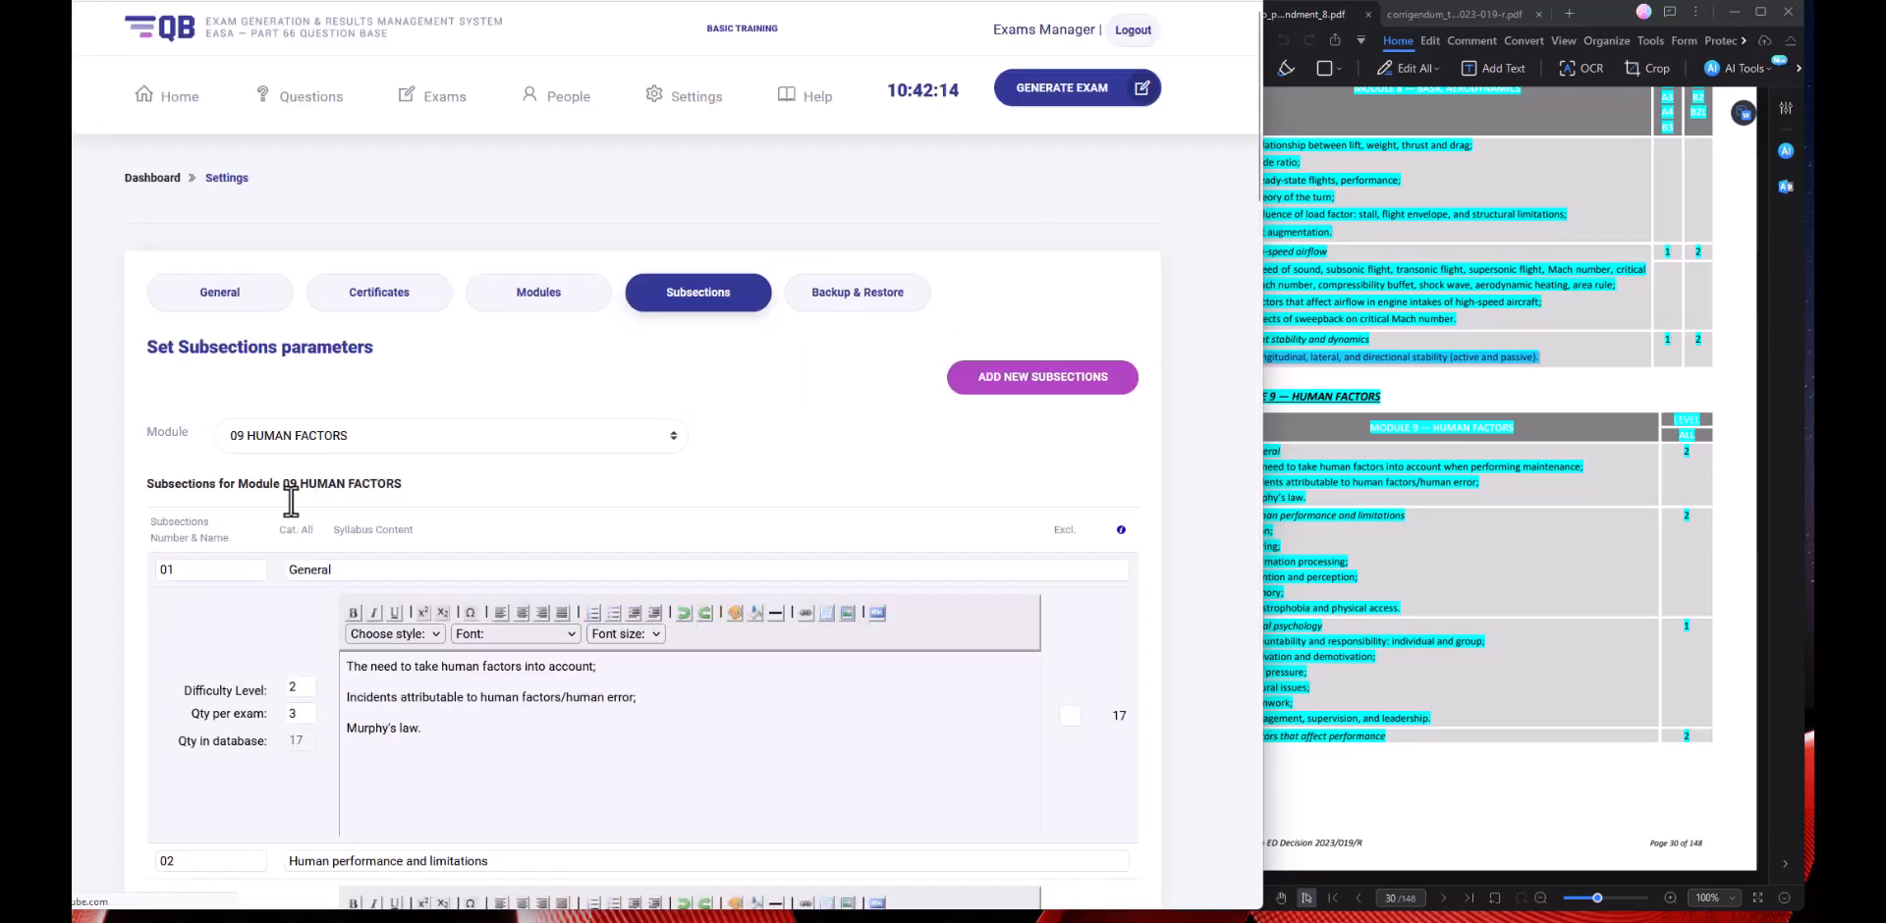
Change the first syllabus line of subsection 03 Social psychology to "Accountability and responsibility: individual and group;".
scroll(403, 393, down, 8)
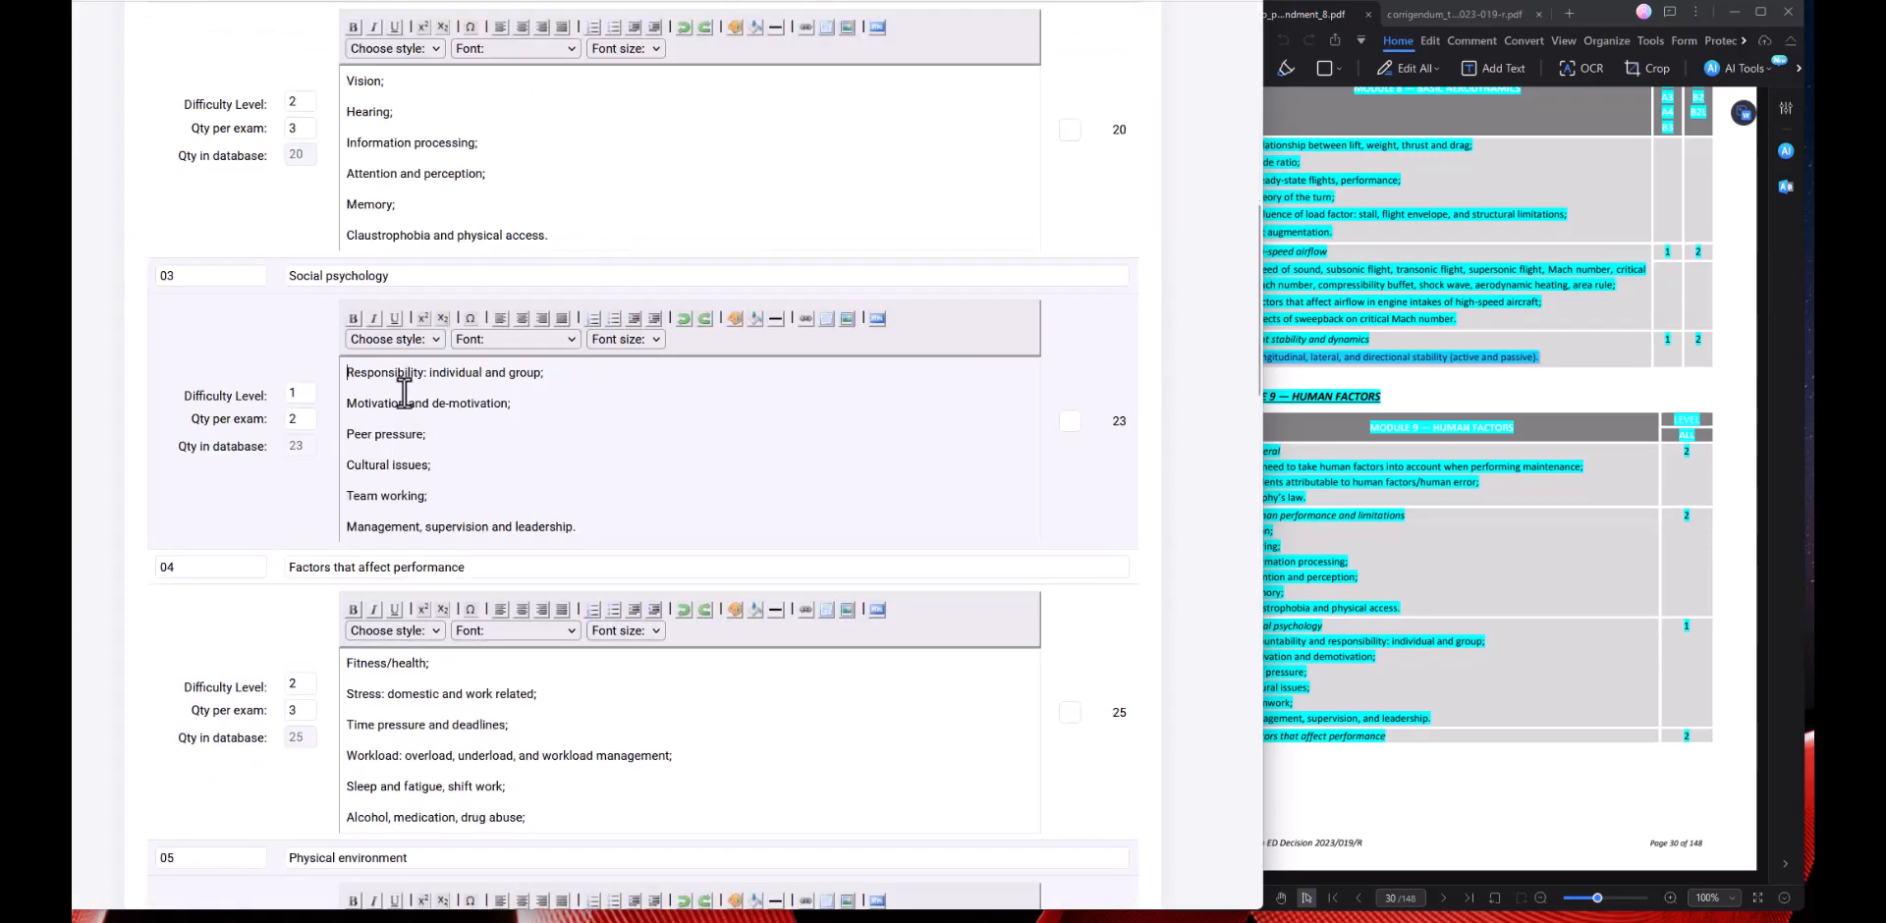
click(352, 375)
key(BackSpace)
text(Accountab)
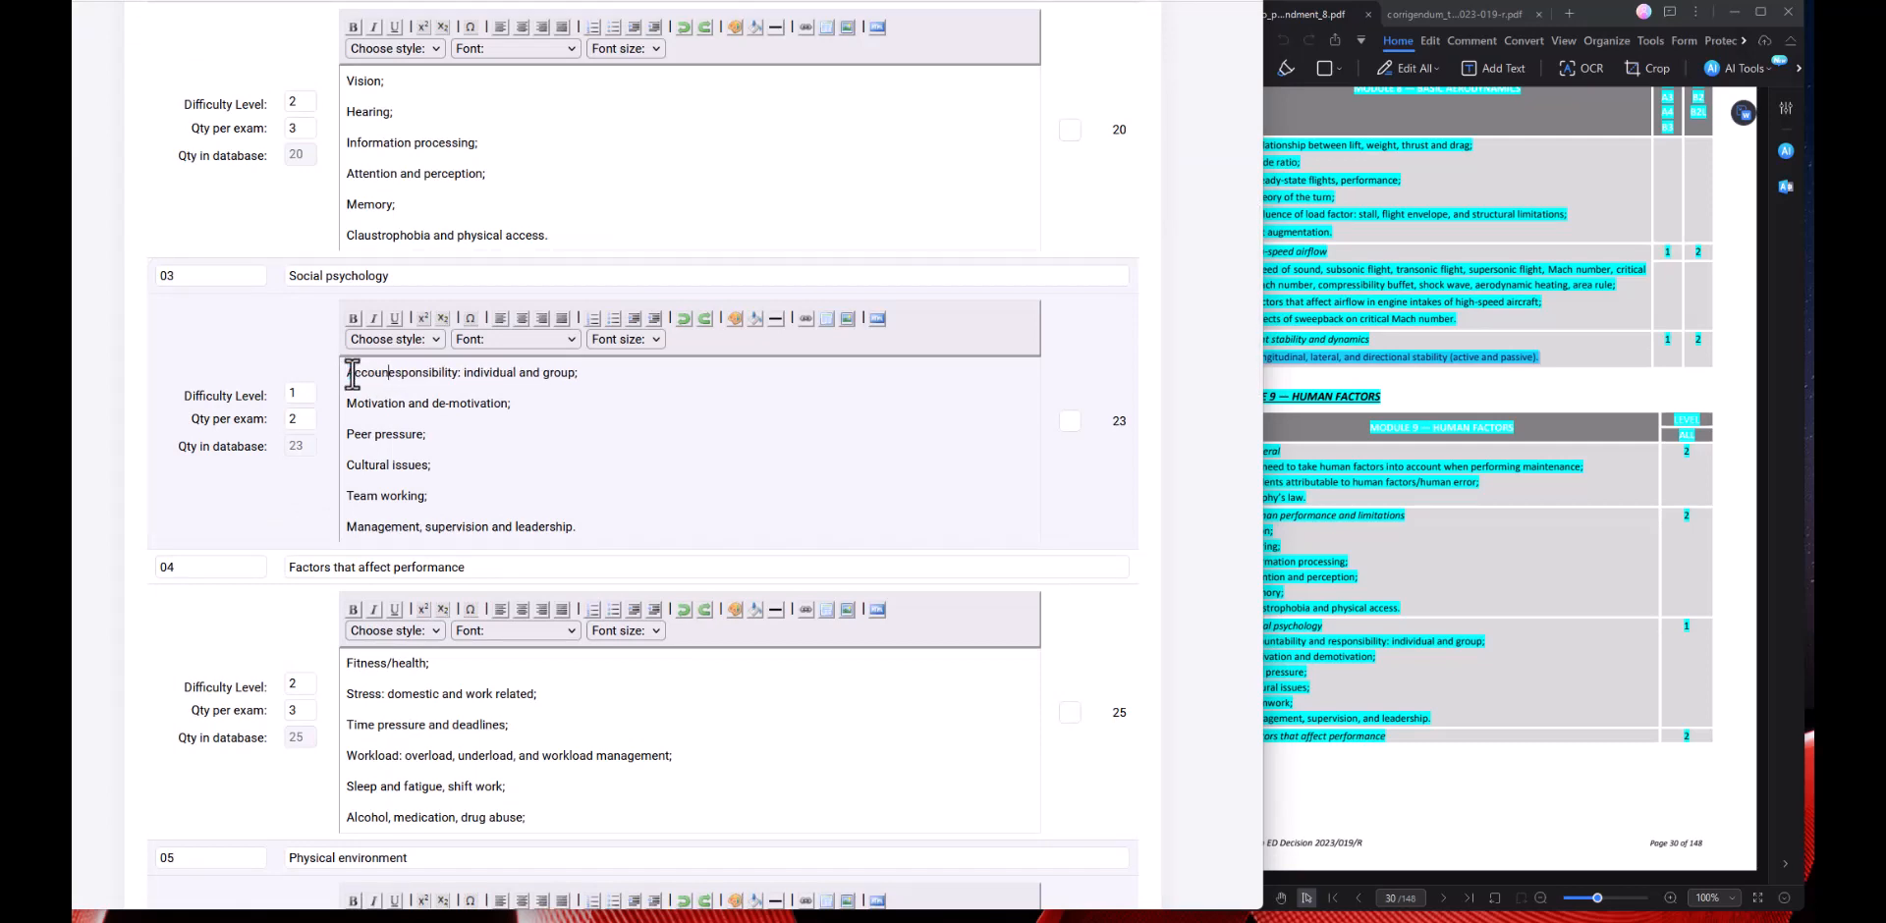
text(ility and)
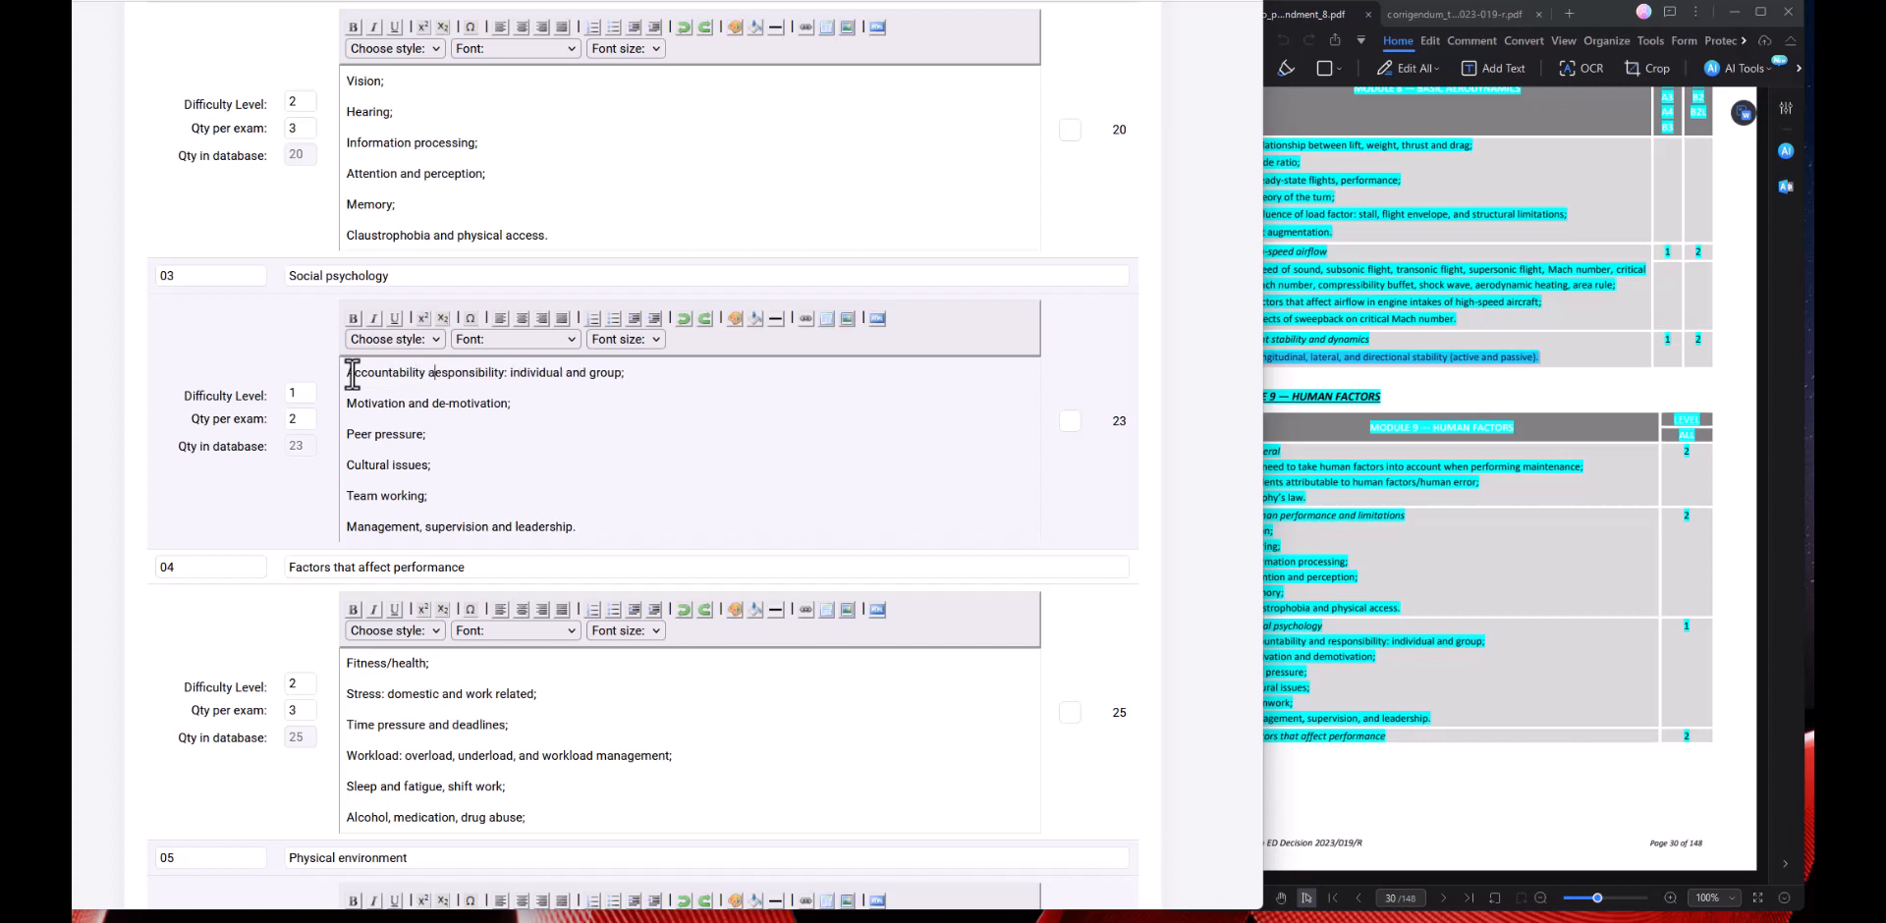
key(Delete)
text(r)
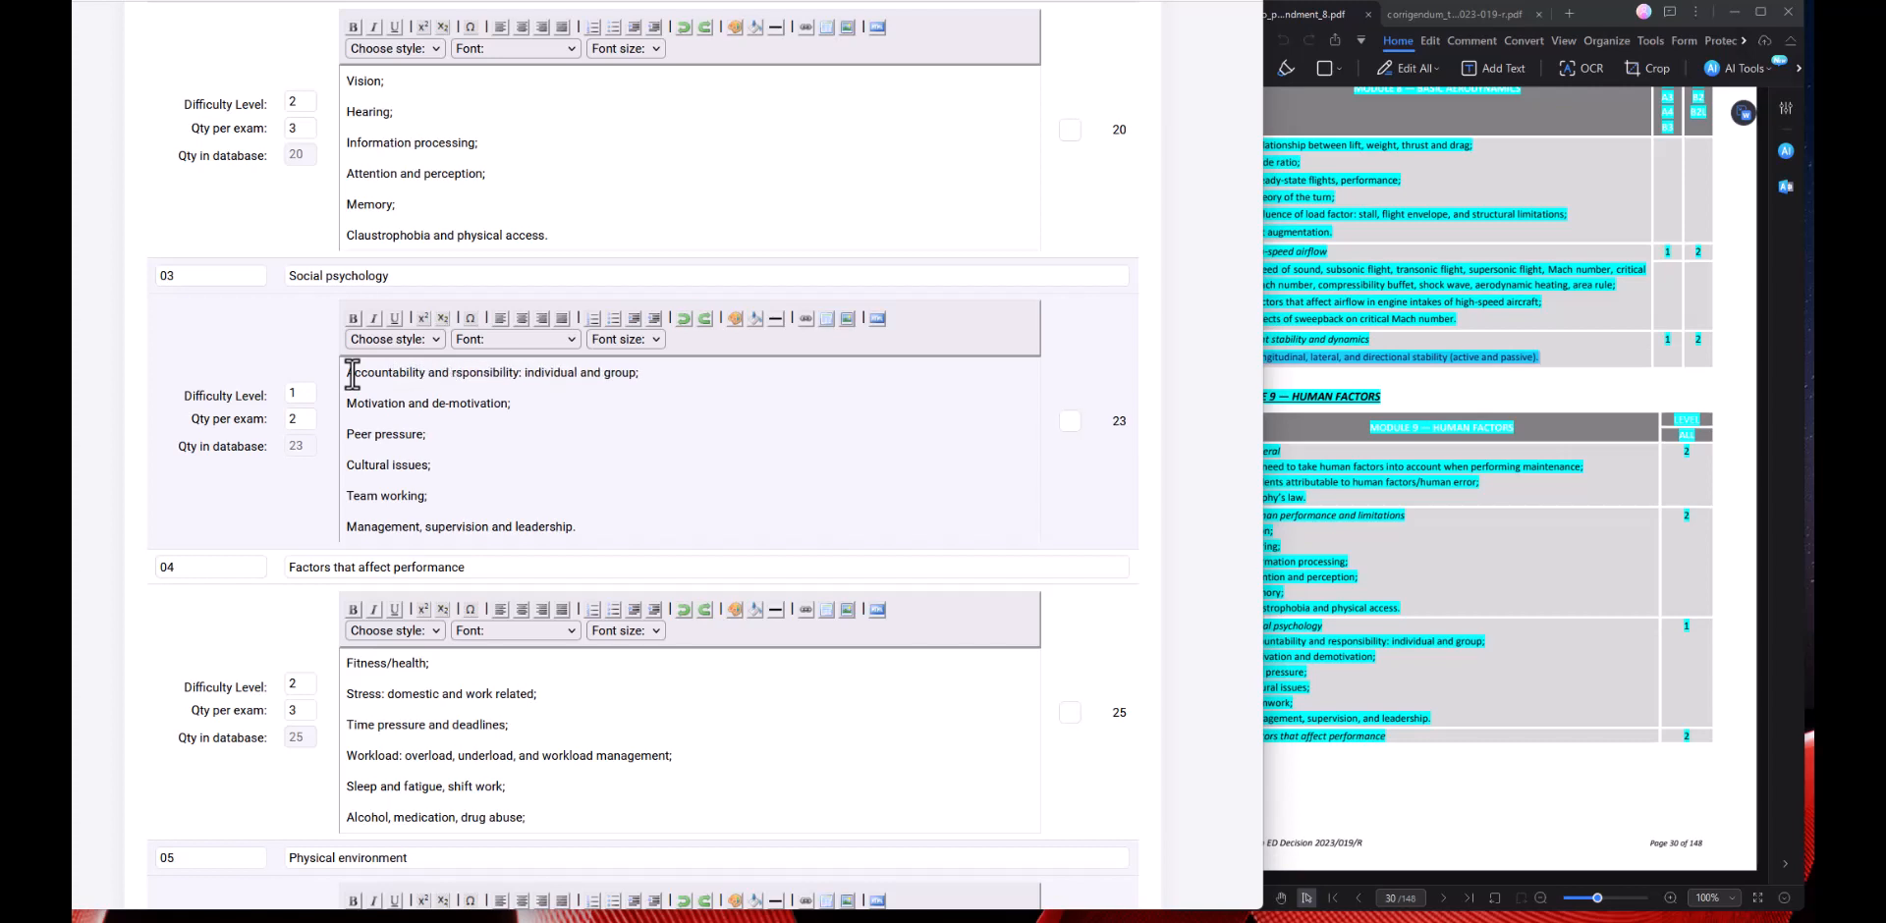
text(e)
drag(347, 373, 456, 371)
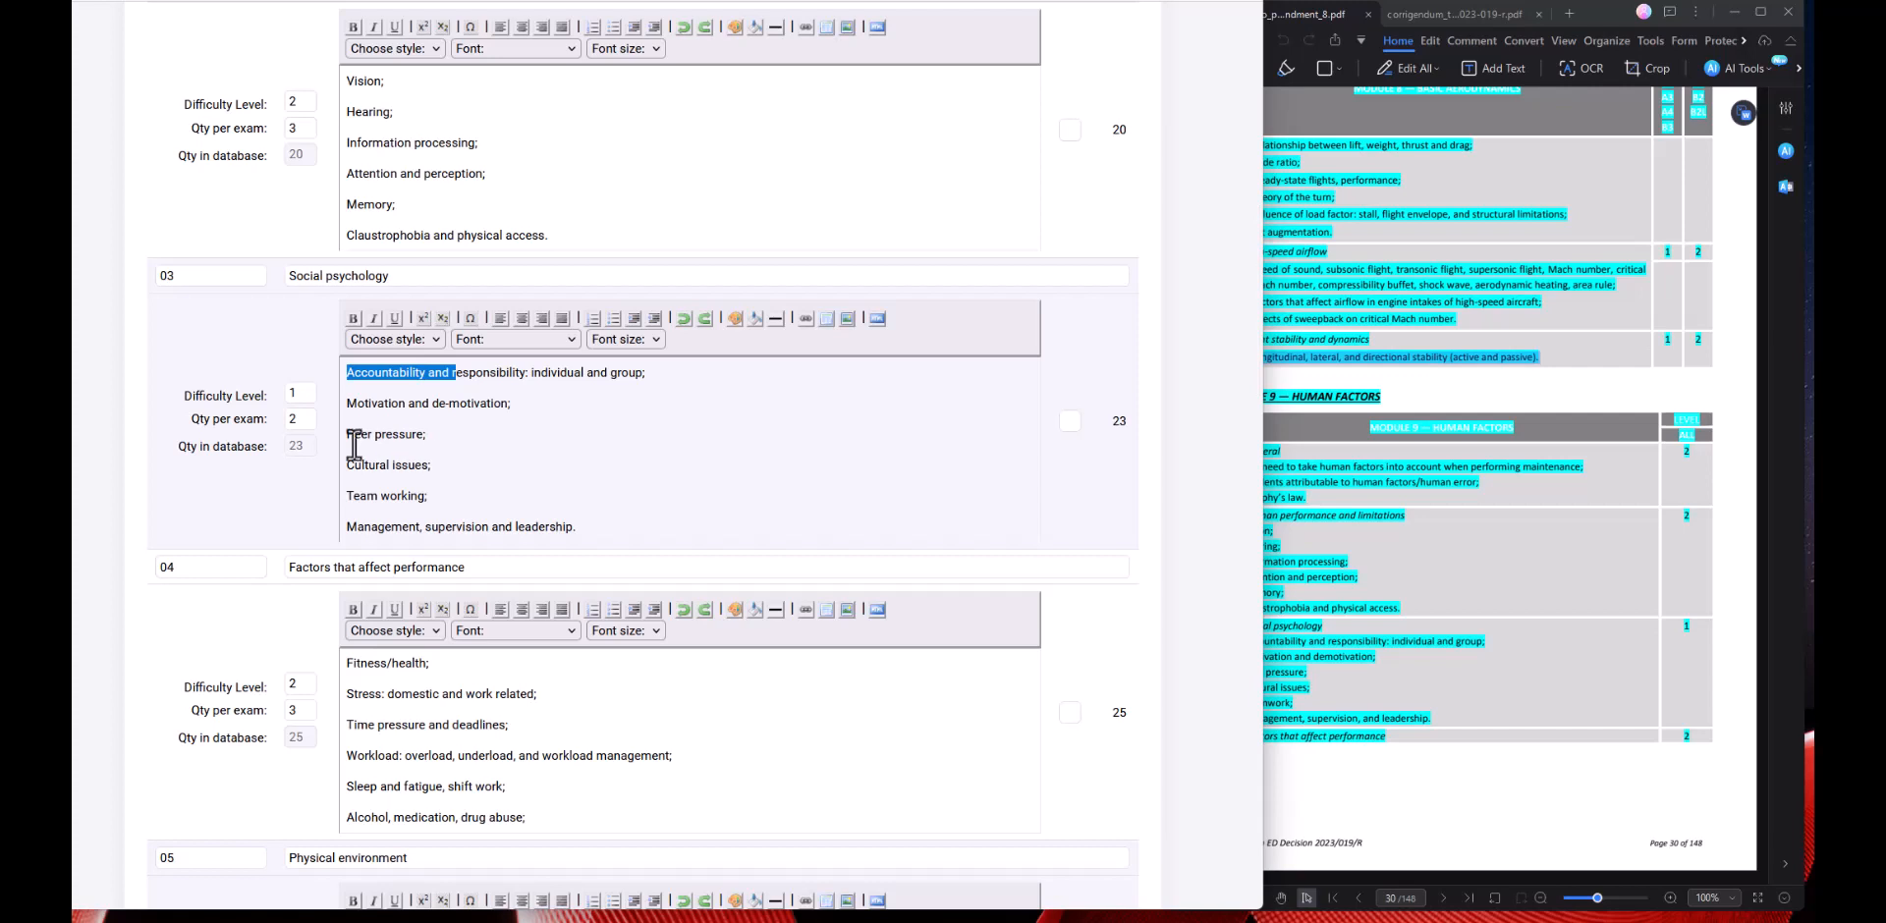
Review subsections 04 Factors that affect performance and 05 Physical environment, including the "Situational awareness" item.
scroll(349, 442, down, 3)
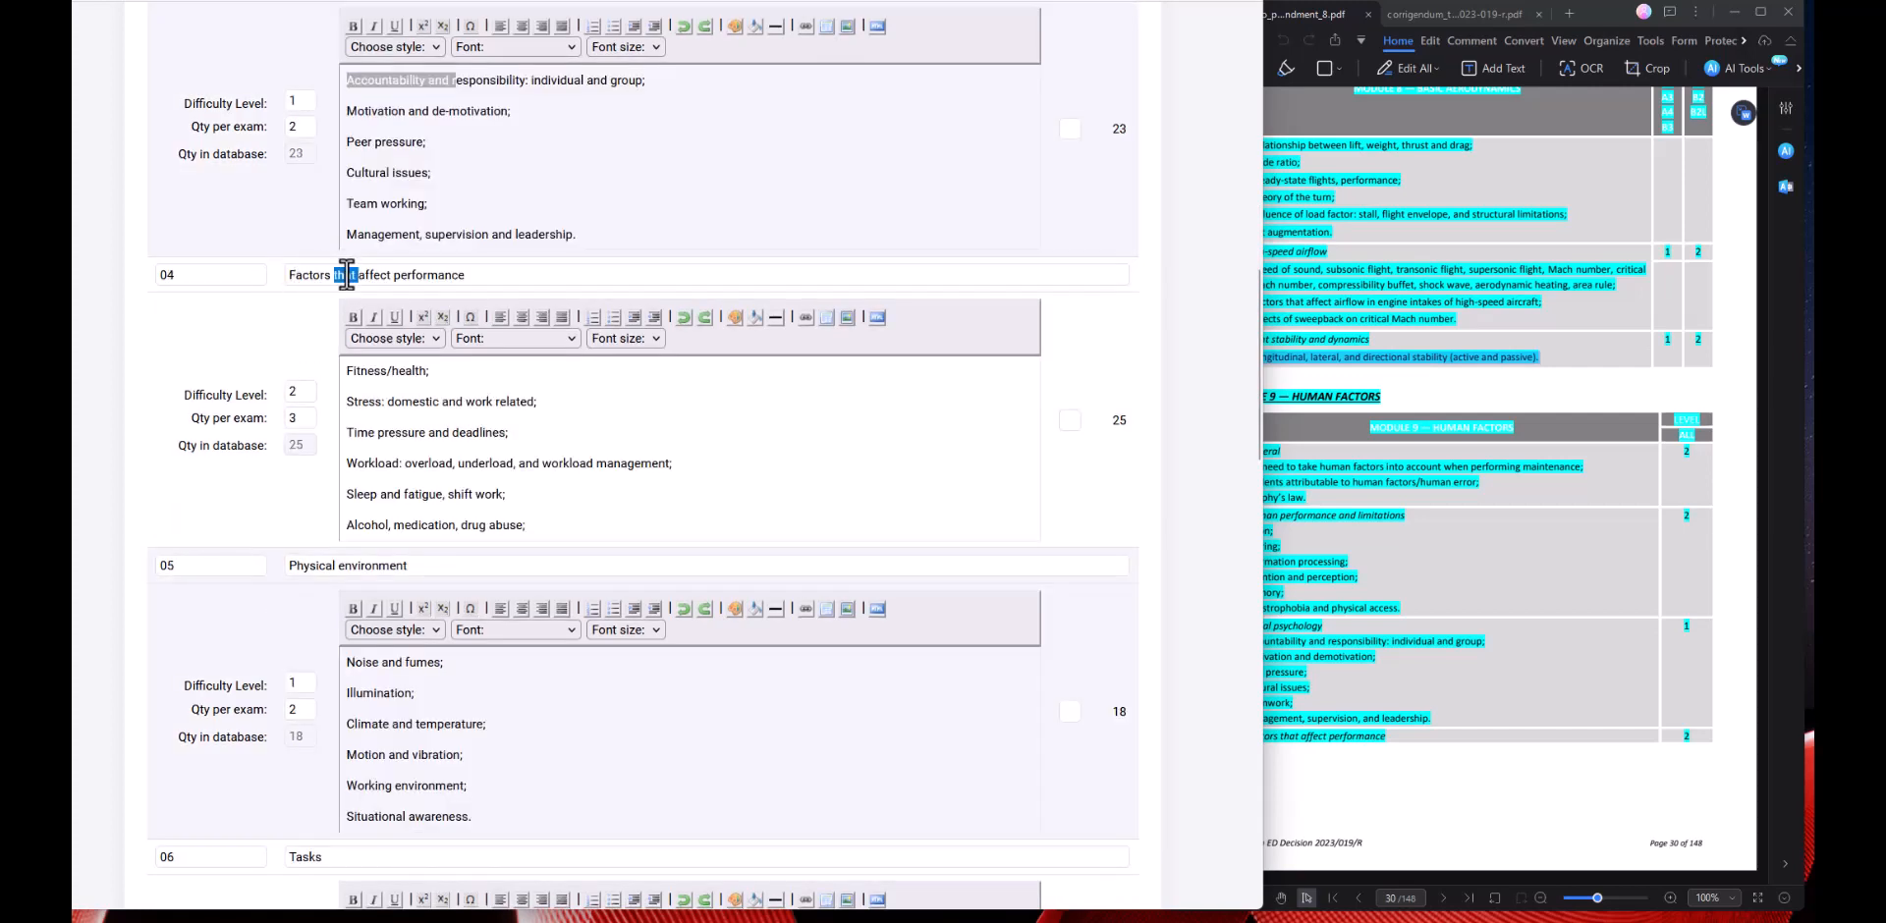
drag(291, 274, 510, 270)
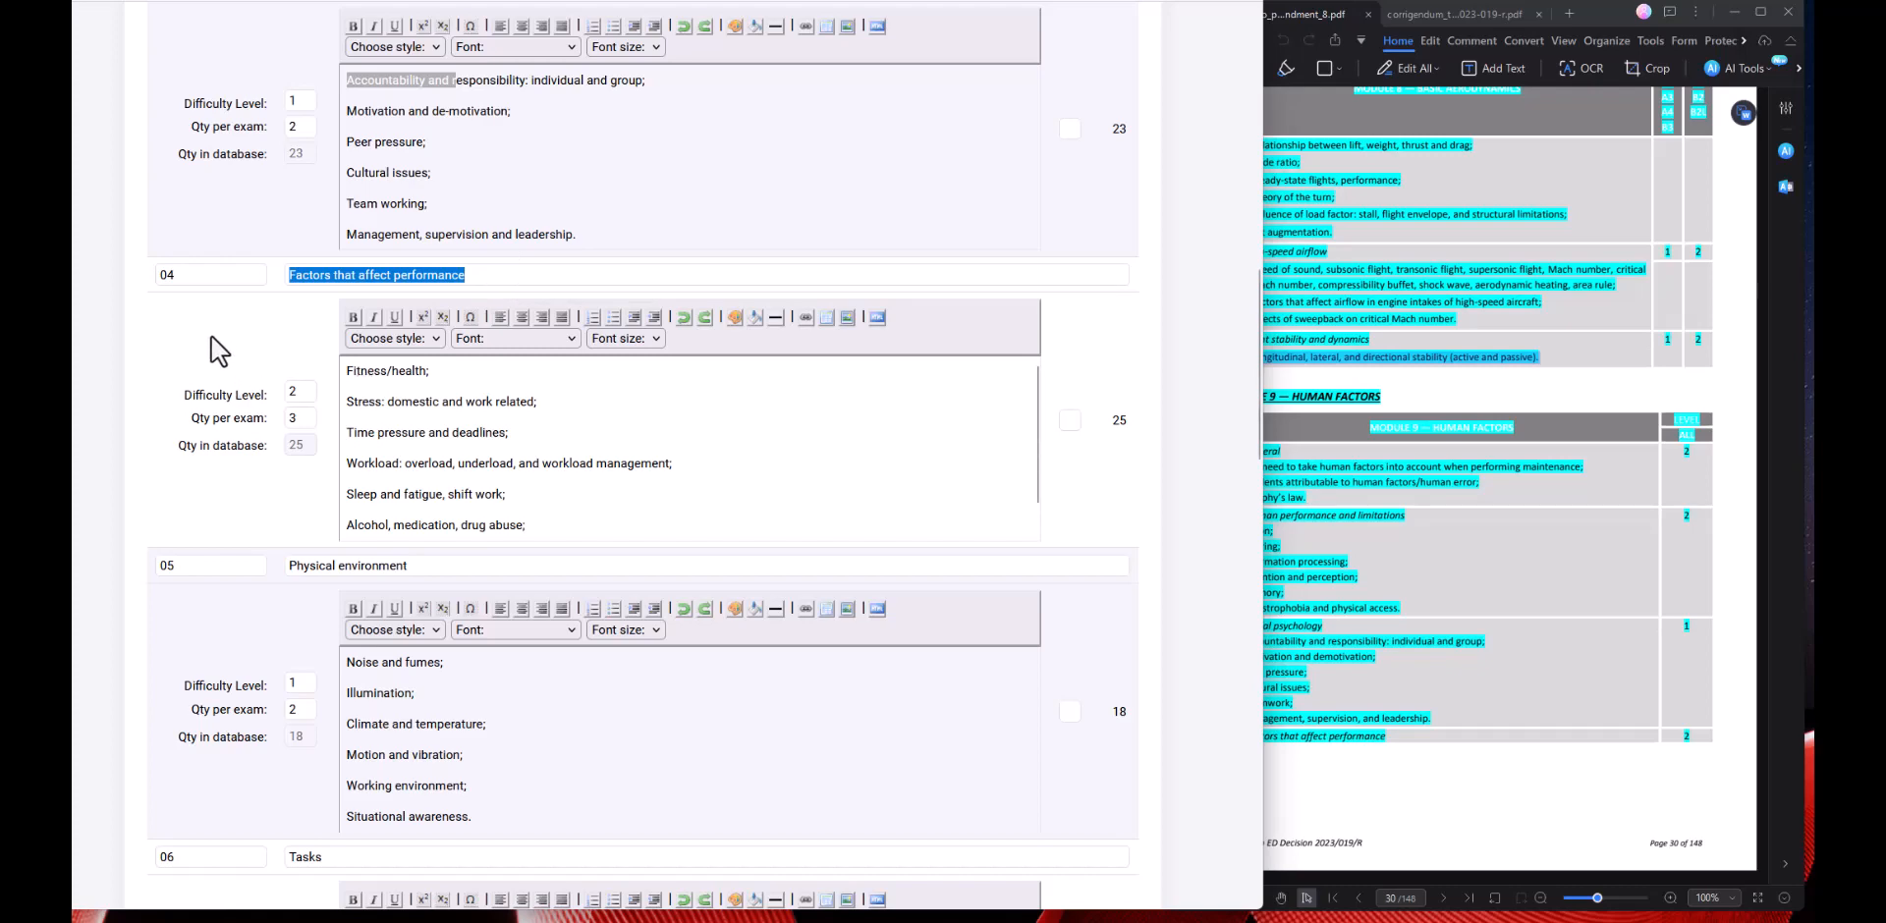
scroll(250, 548, down, 3)
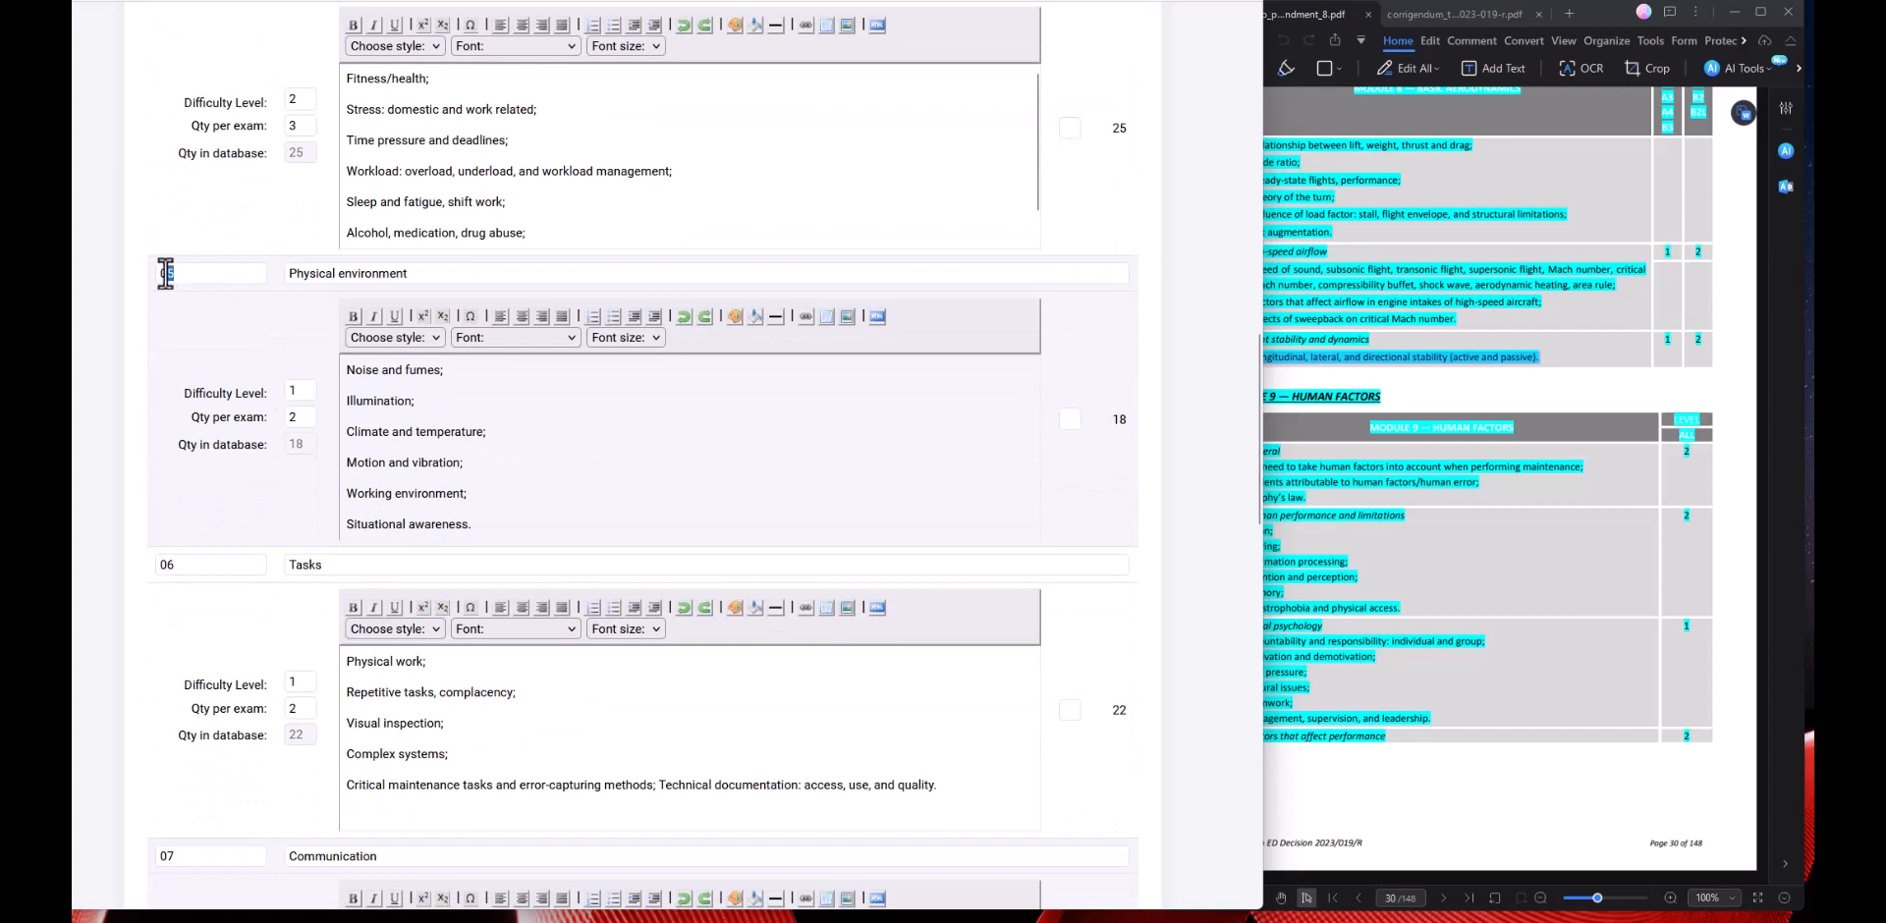
drag(286, 273, 421, 266)
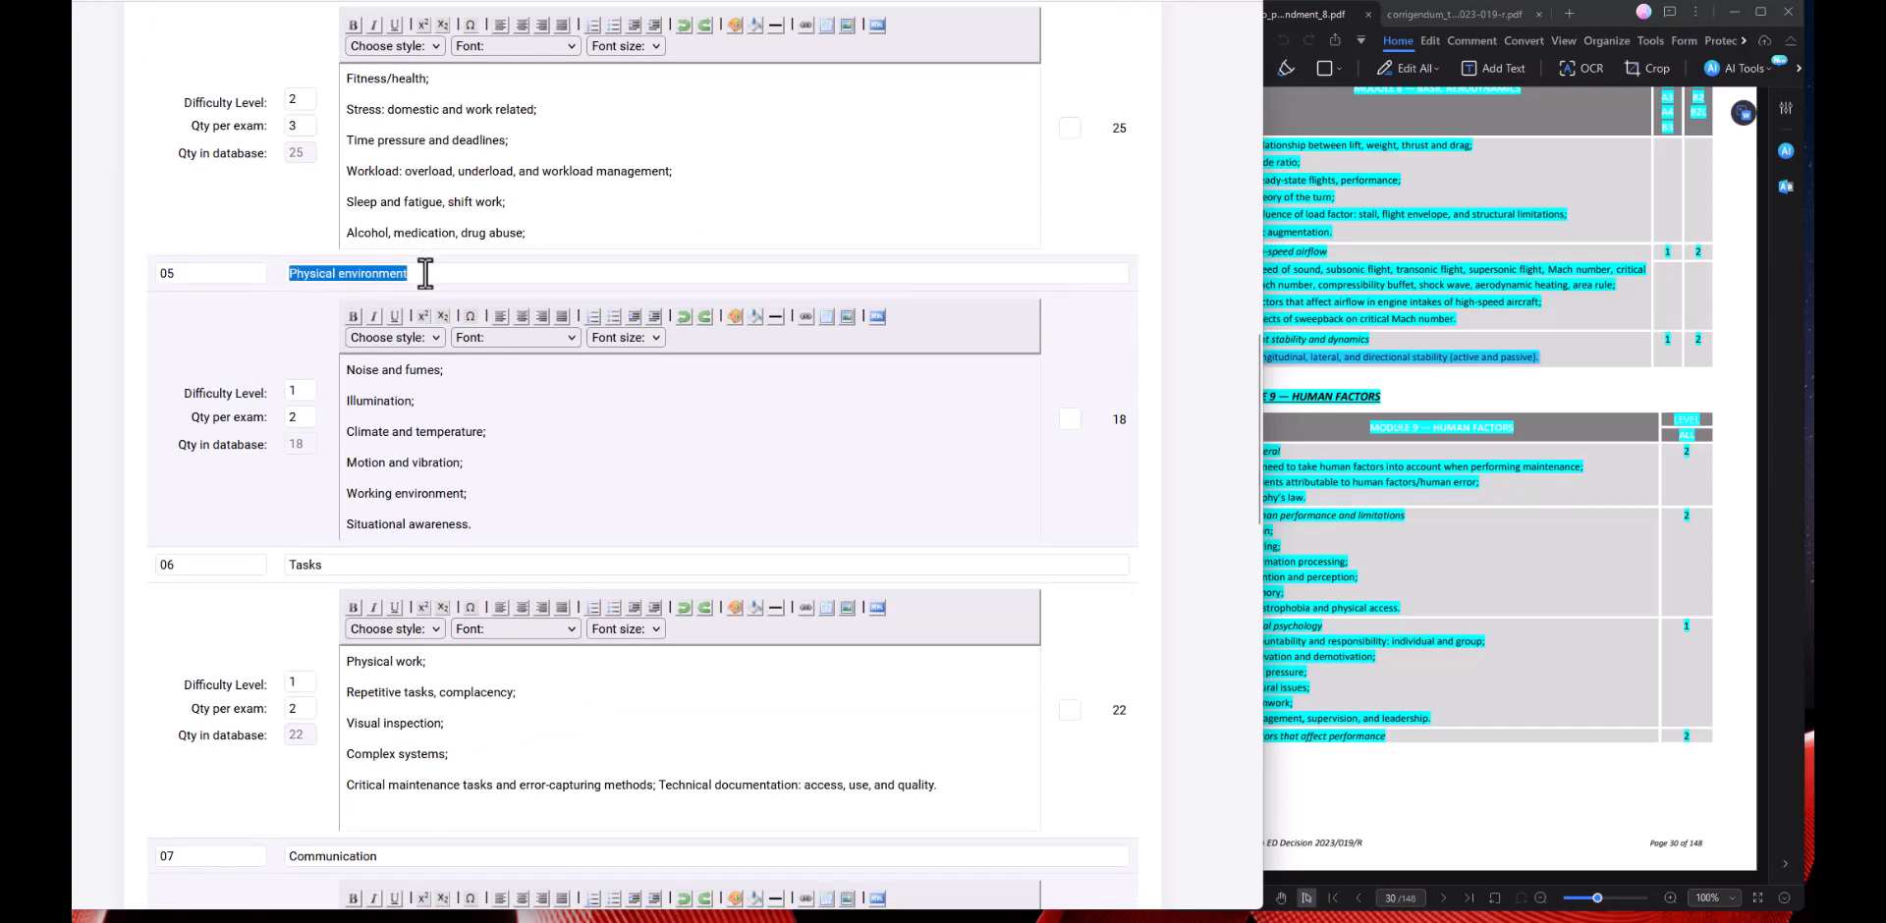
click(481, 430)
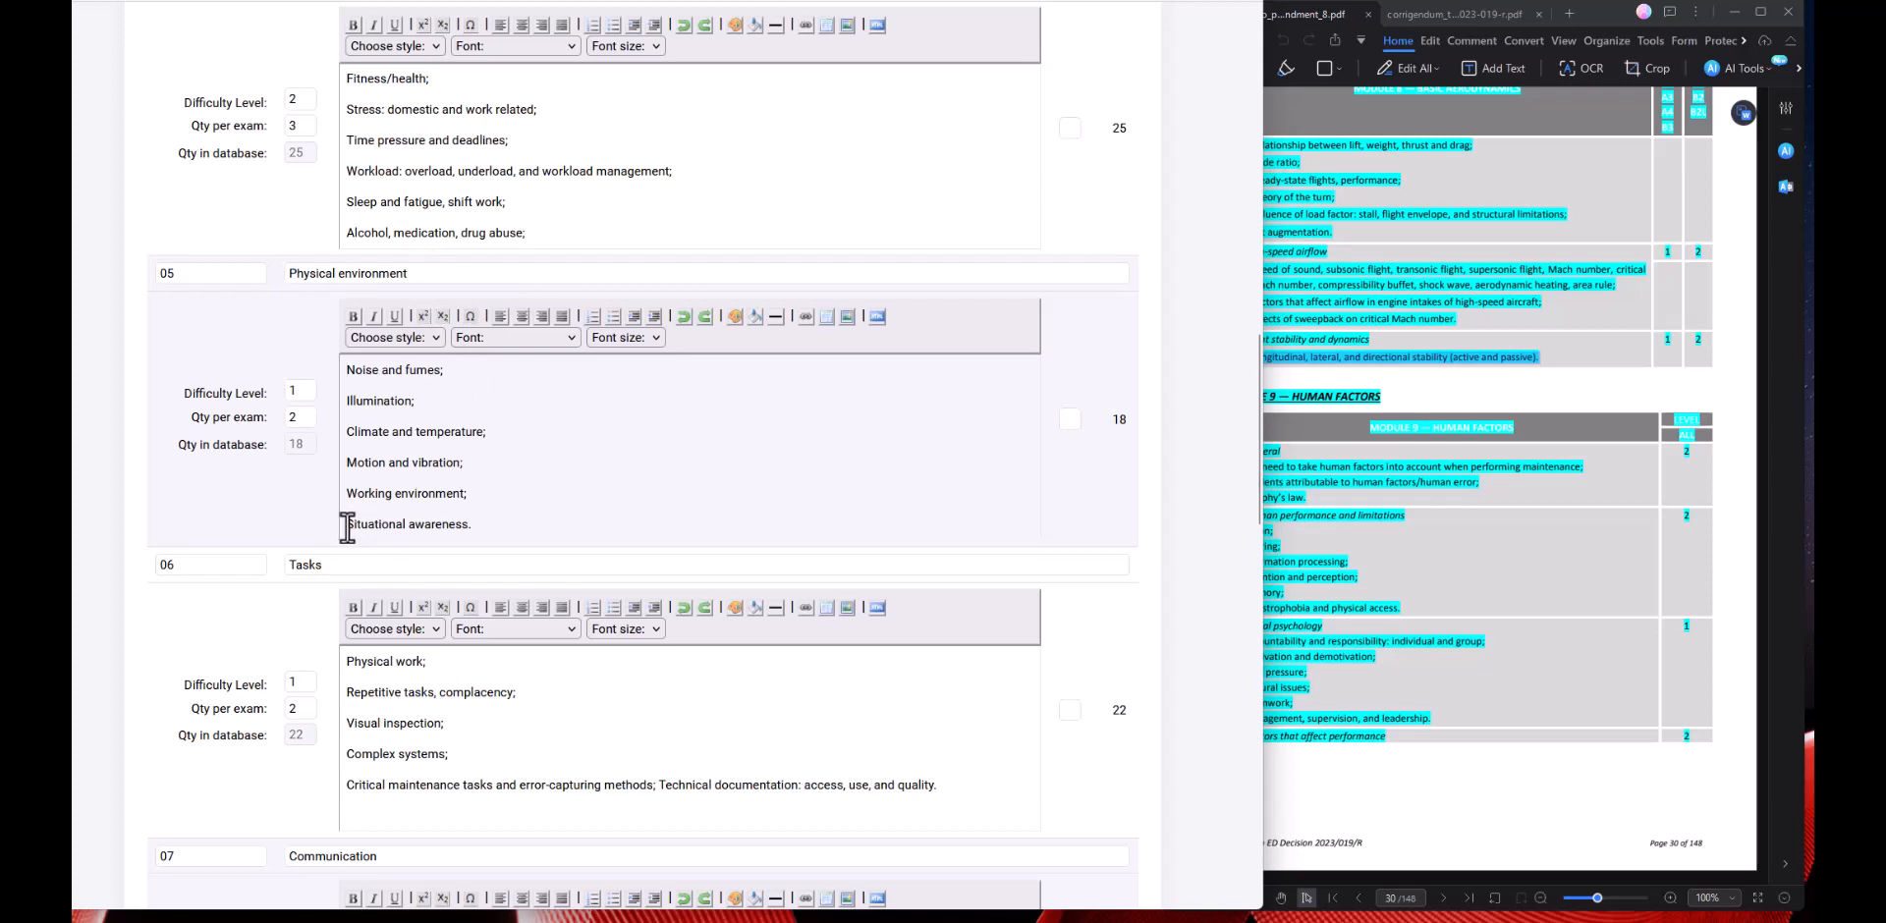
drag(348, 526, 492, 527)
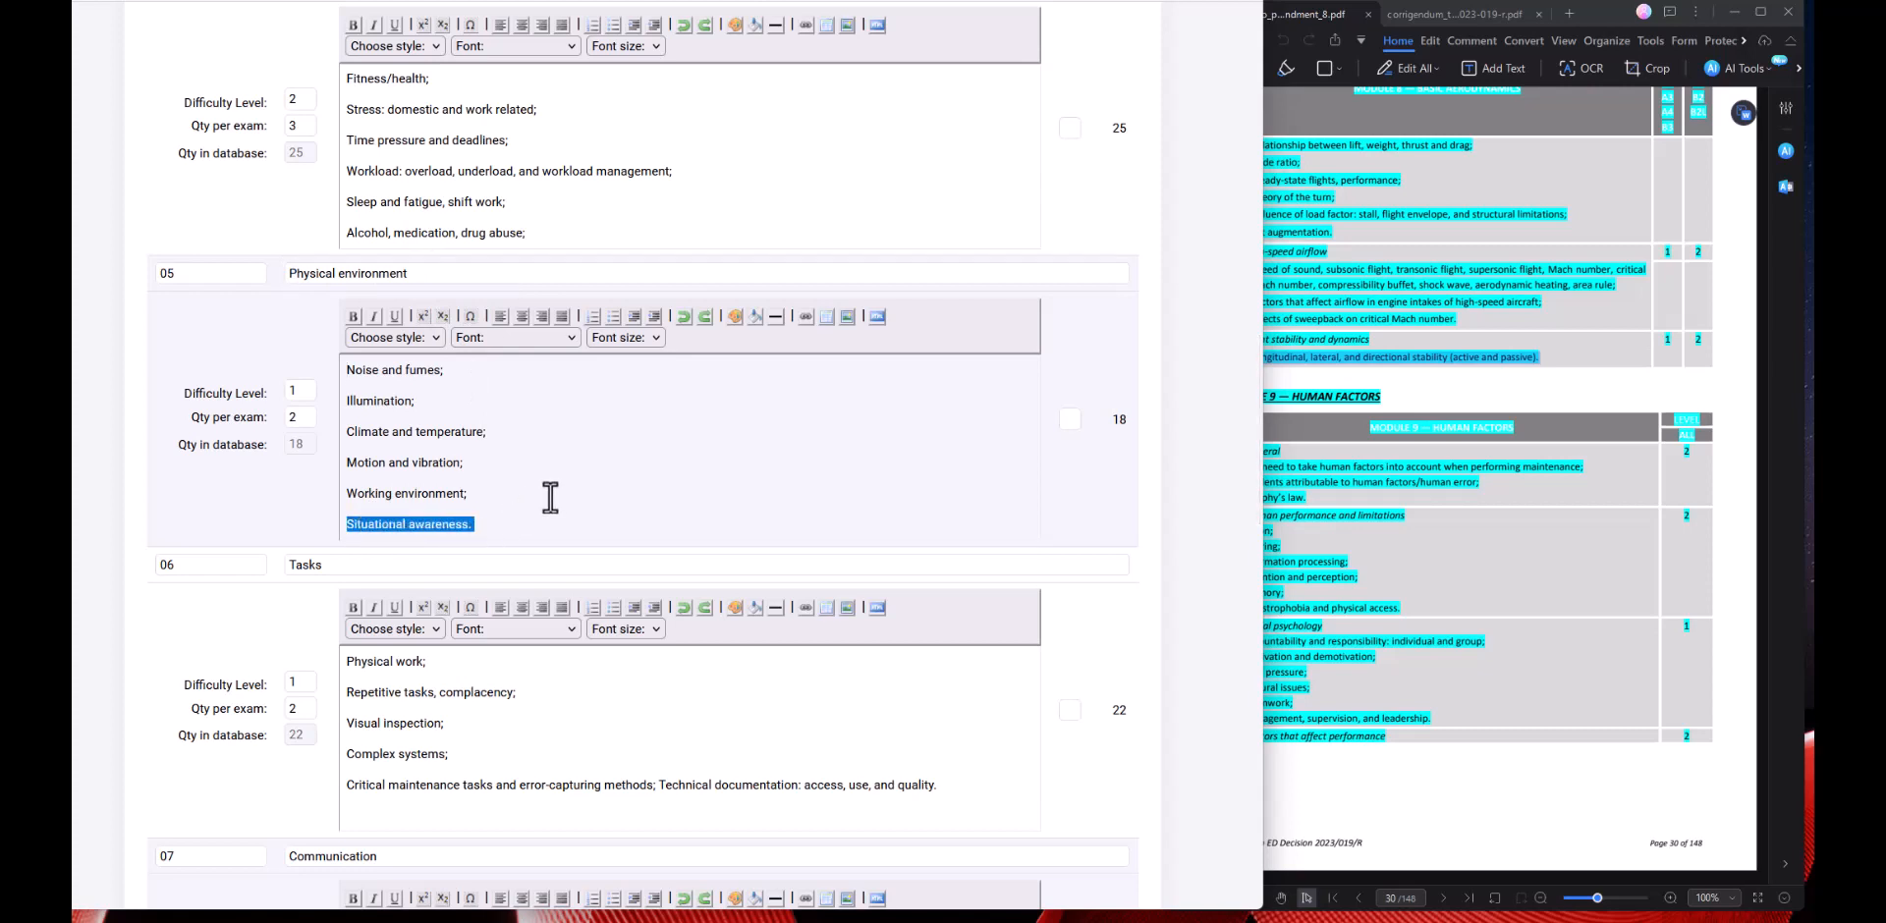
click(393, 601)
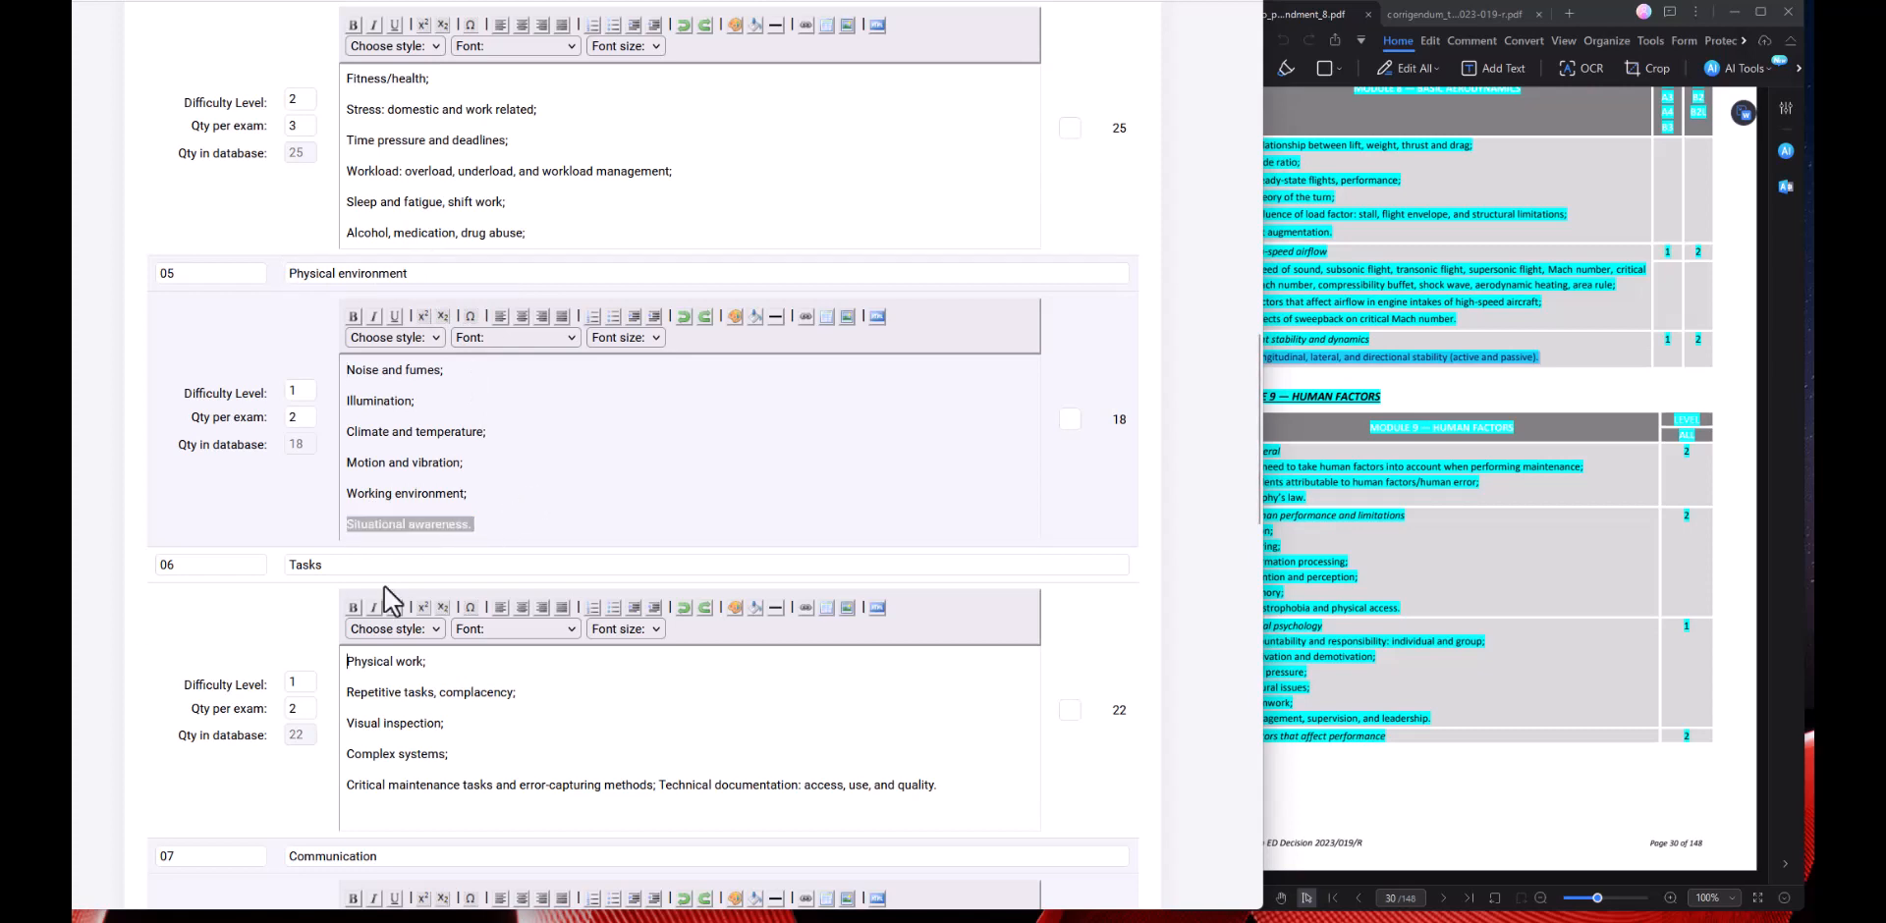
In subsection 06 Tasks, put "Technical documentation: access, use, and quality." on its own line after the error-capturing methods item.
scroll(390, 598, down, 2)
scroll(390, 598, down, 3)
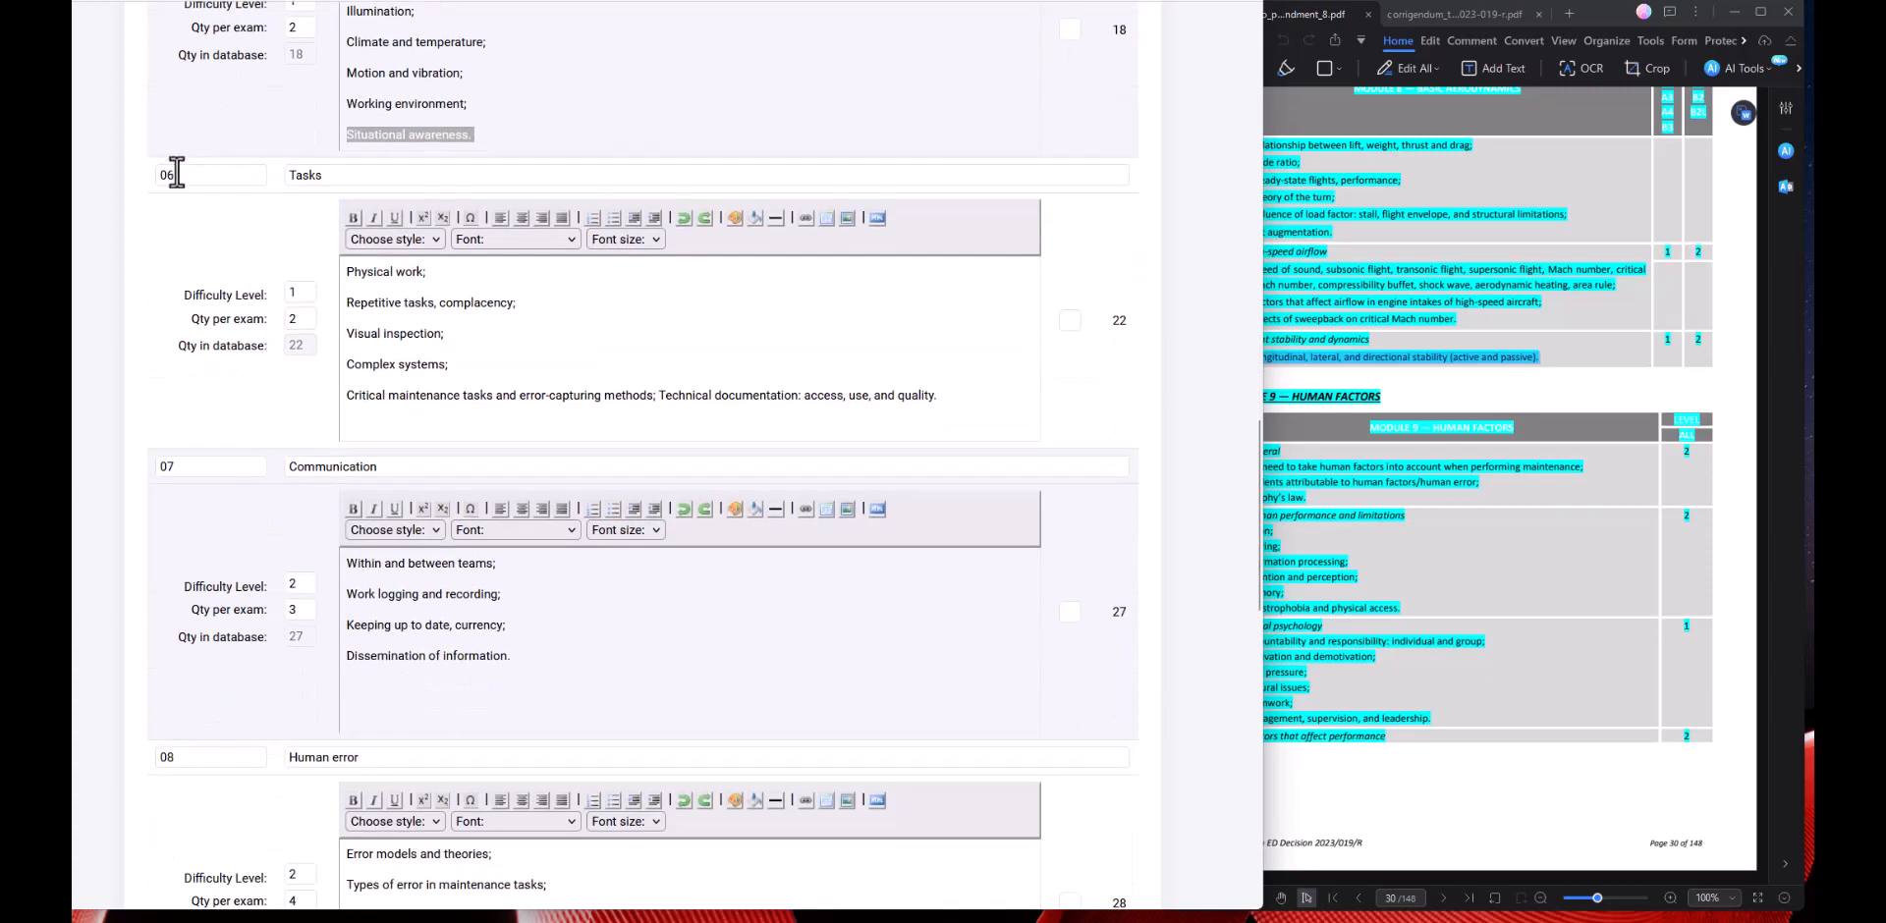
double_click(157, 173)
double_click(289, 175)
click(499, 377)
drag(348, 395, 662, 397)
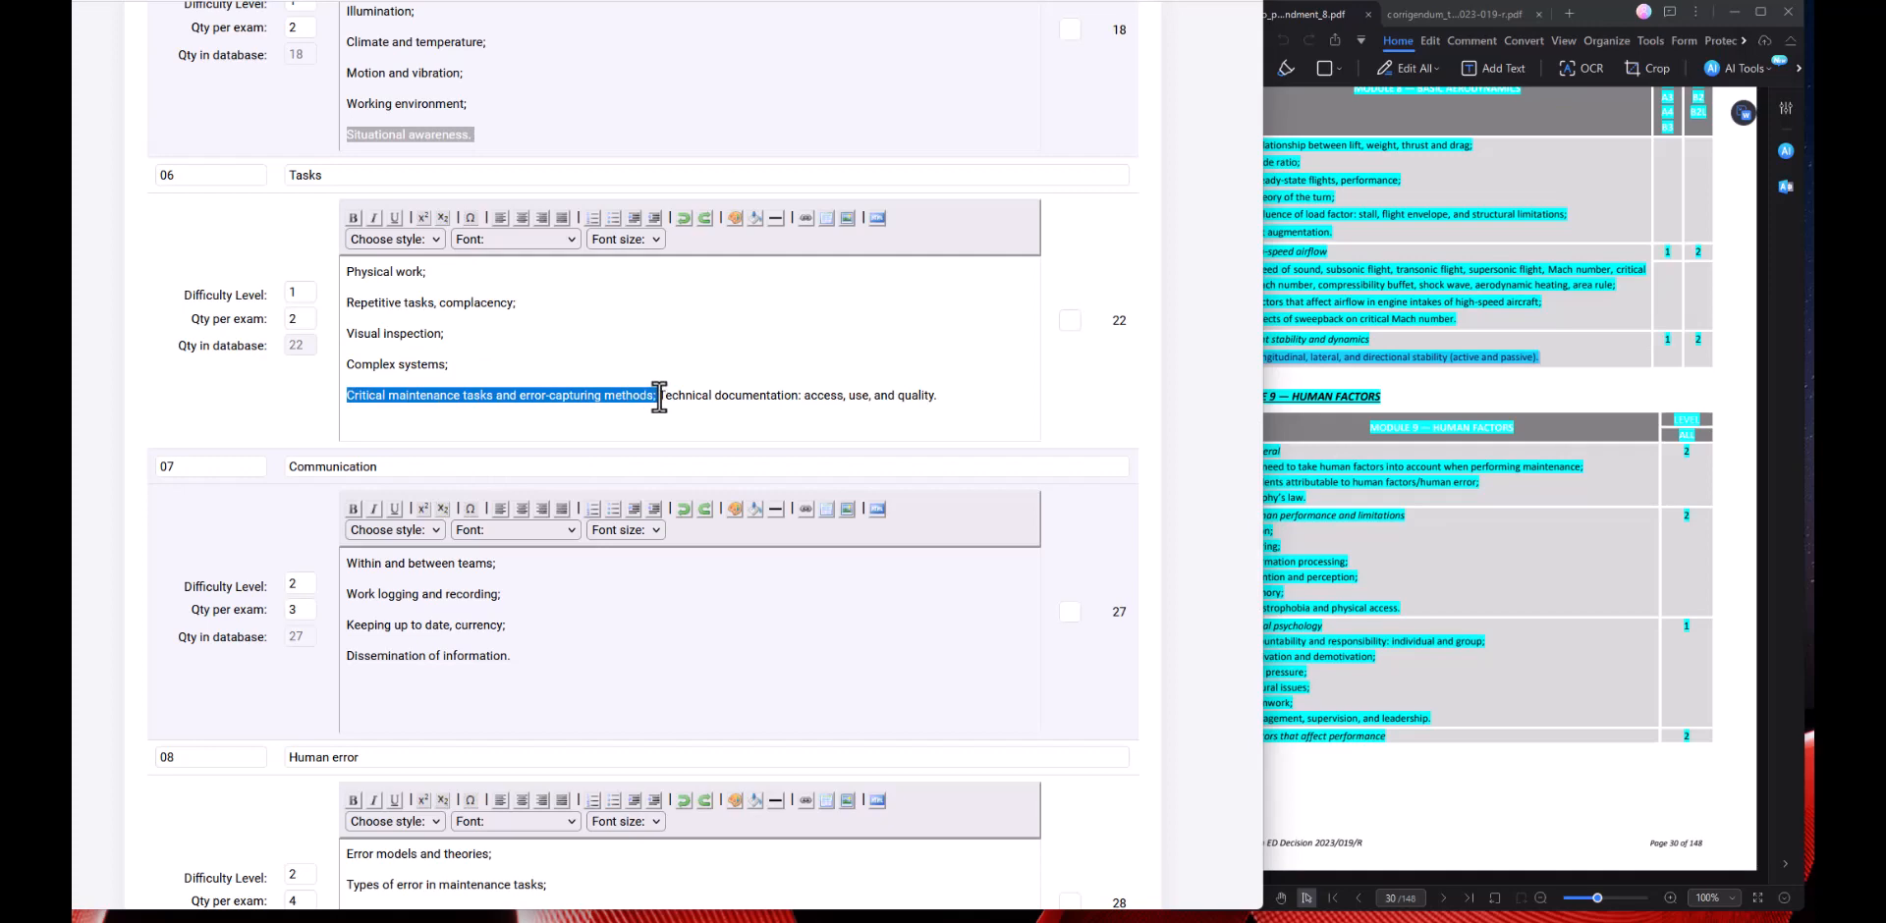
click(661, 397)
key(Return)
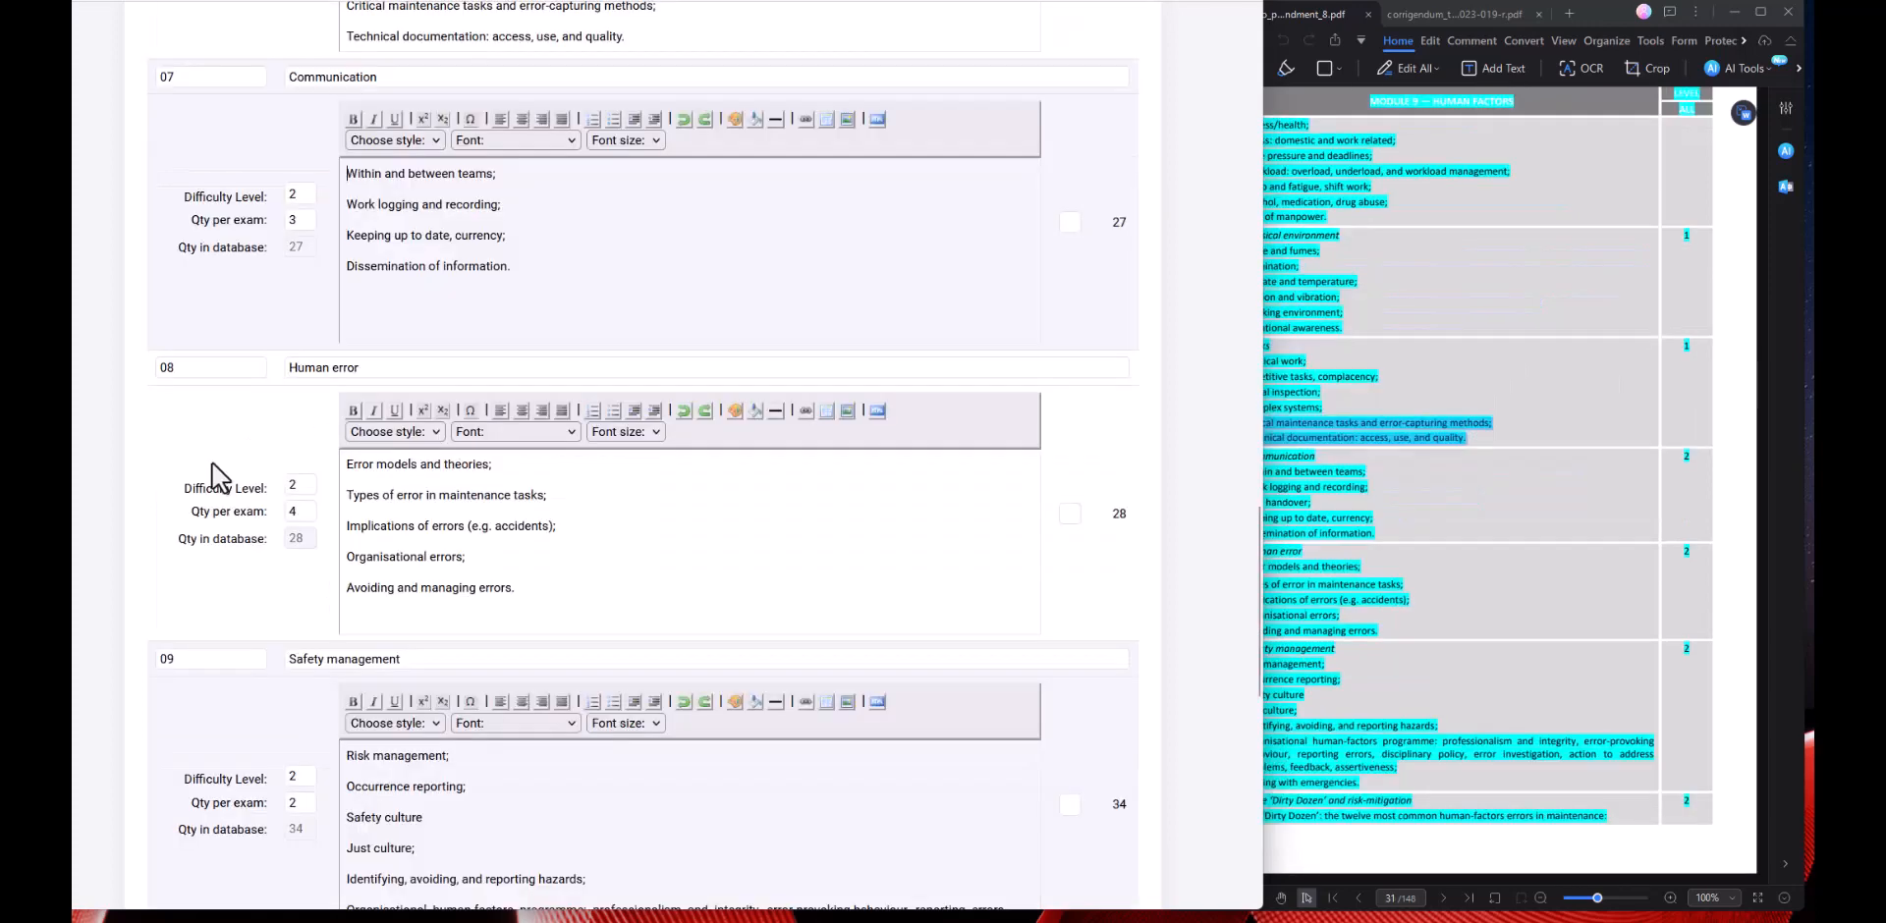
Compare the "Organisational errors" entry of subsection 08 Human error with item 9.8 in the Amendment 8 PDF.
scroll(218, 478, down, 1)
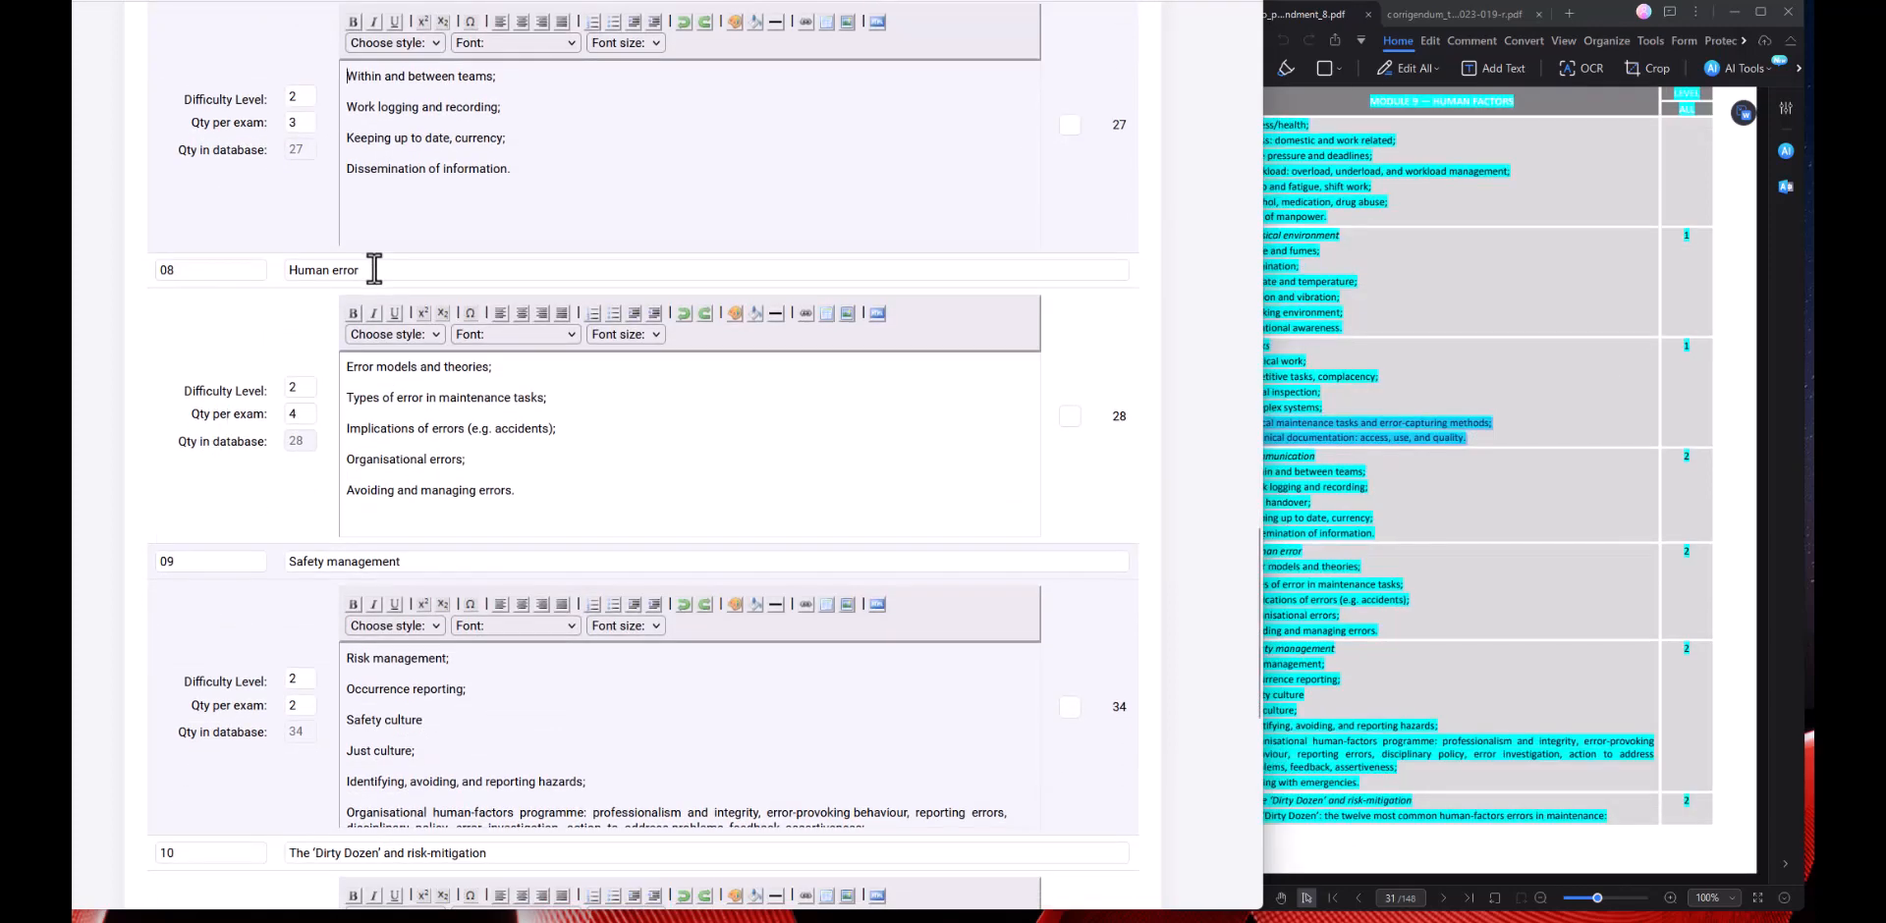
drag(375, 265, 282, 266)
click(126, 265)
drag(471, 459, 331, 458)
click(1512, 482)
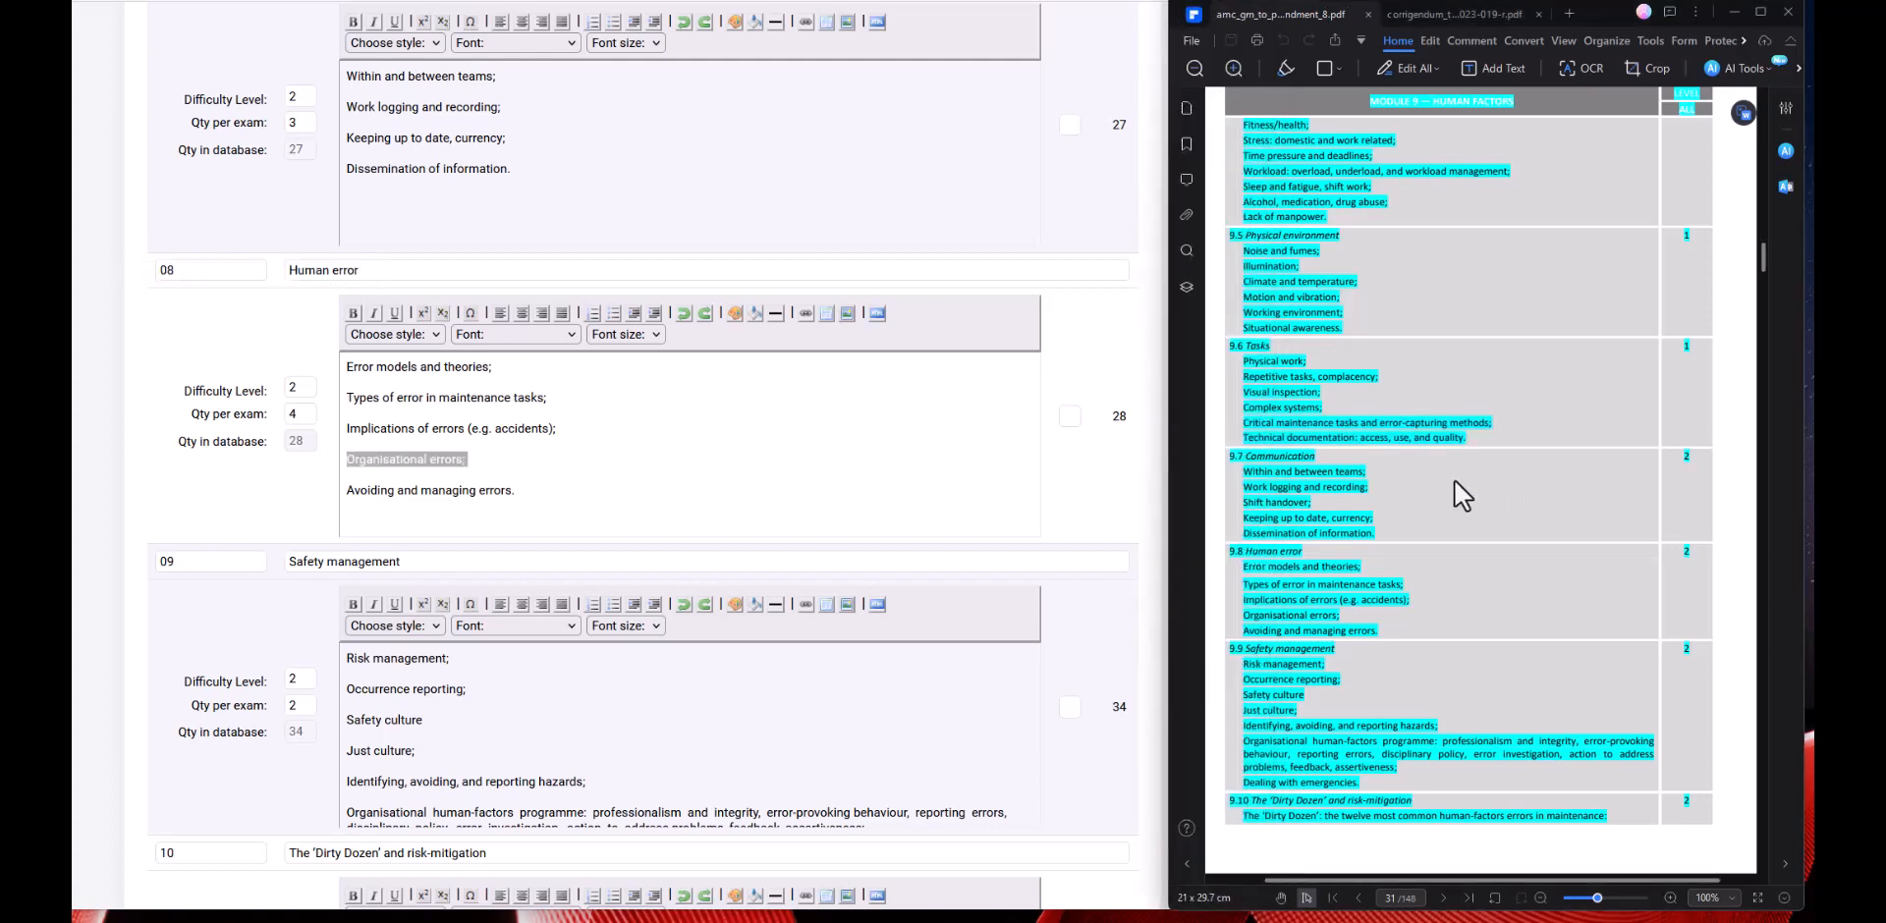
scroll(1456, 491, down, 3)
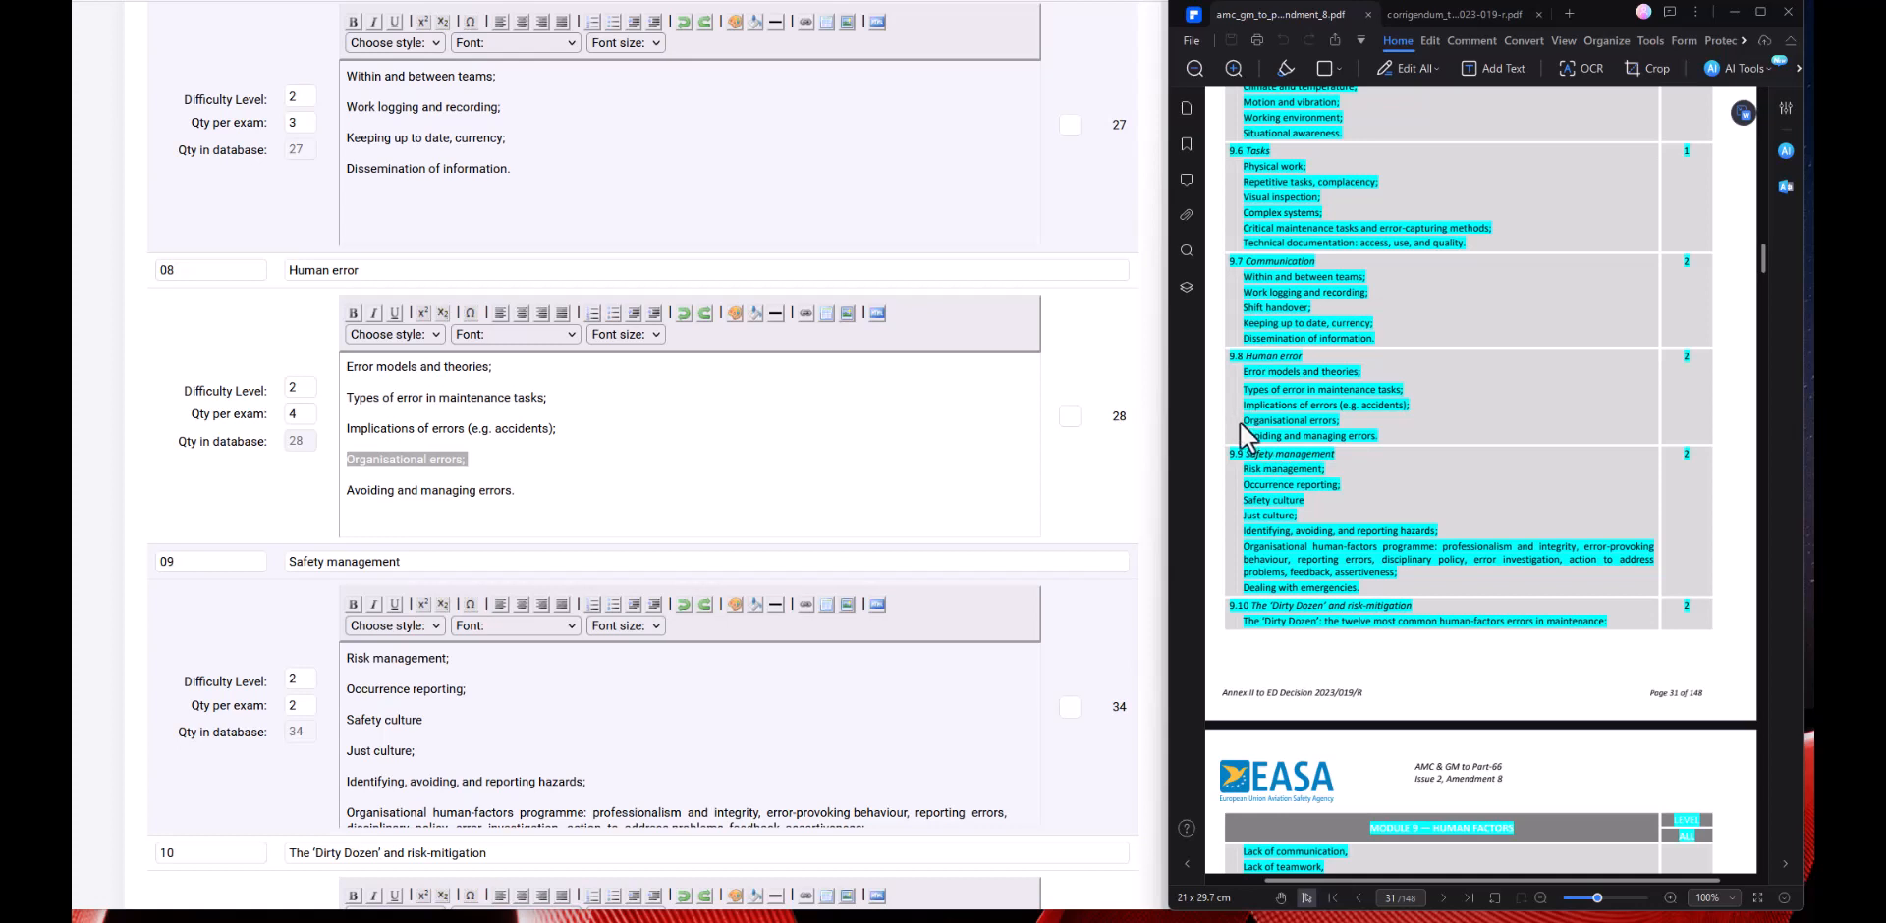
drag(1243, 420, 1342, 422)
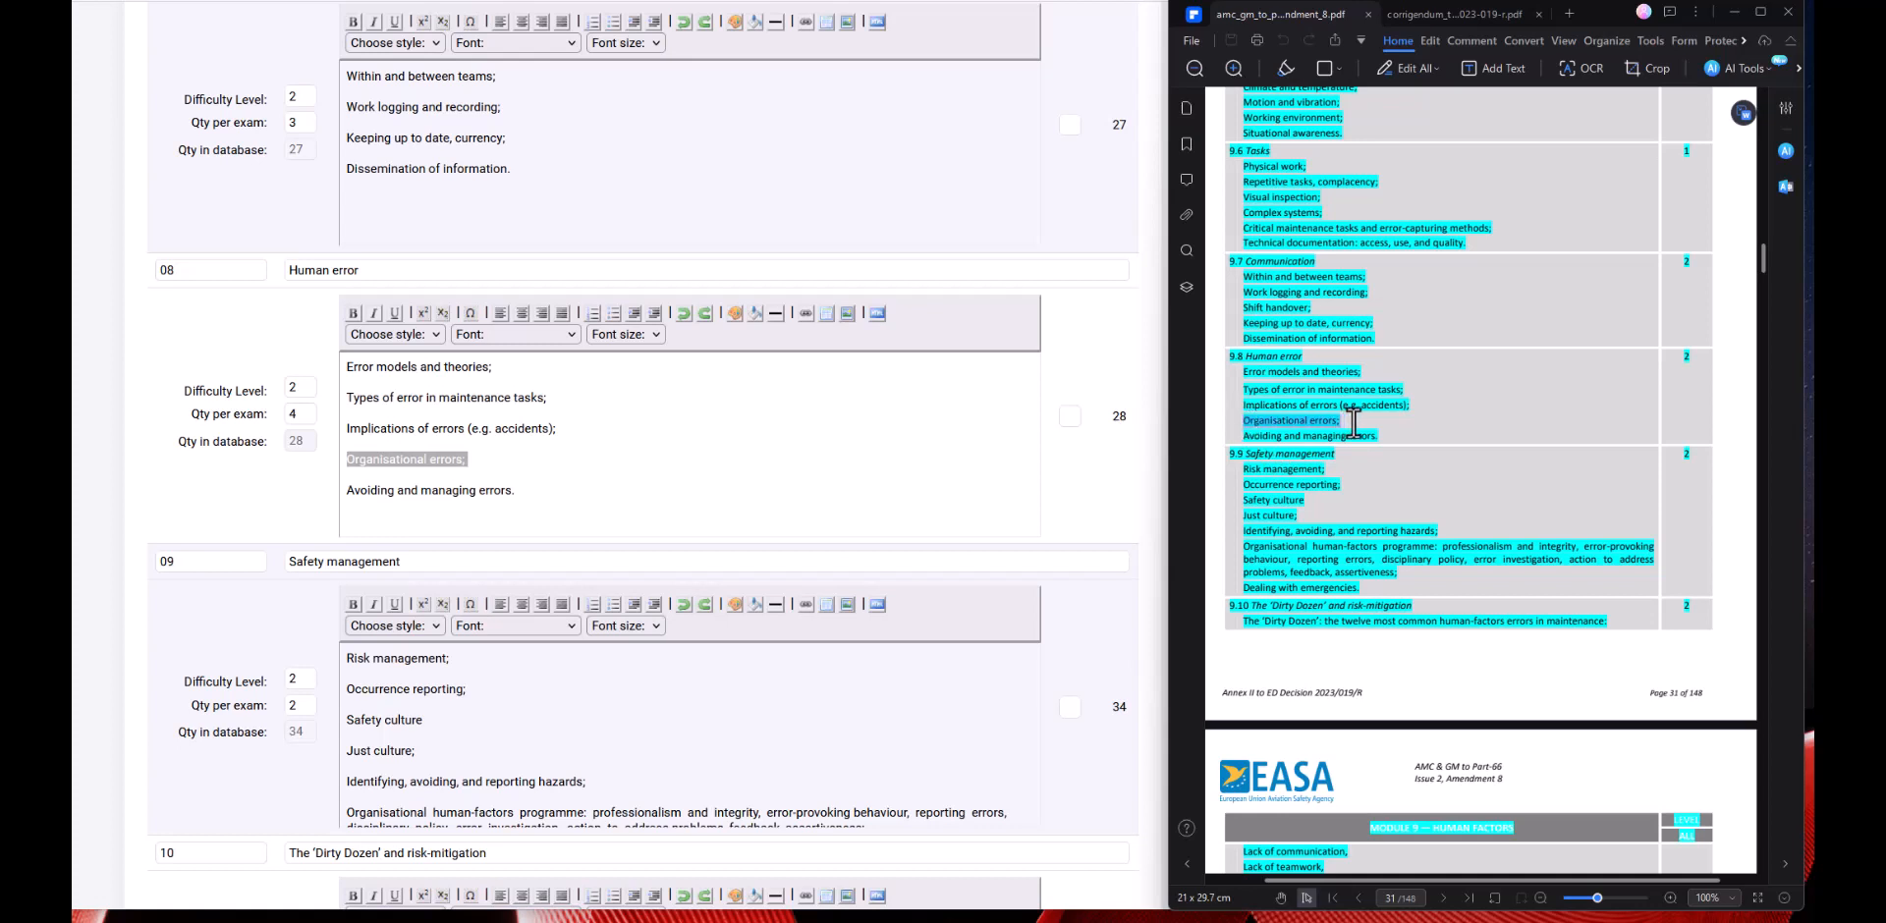
click(479, 465)
drag(479, 465, 295, 466)
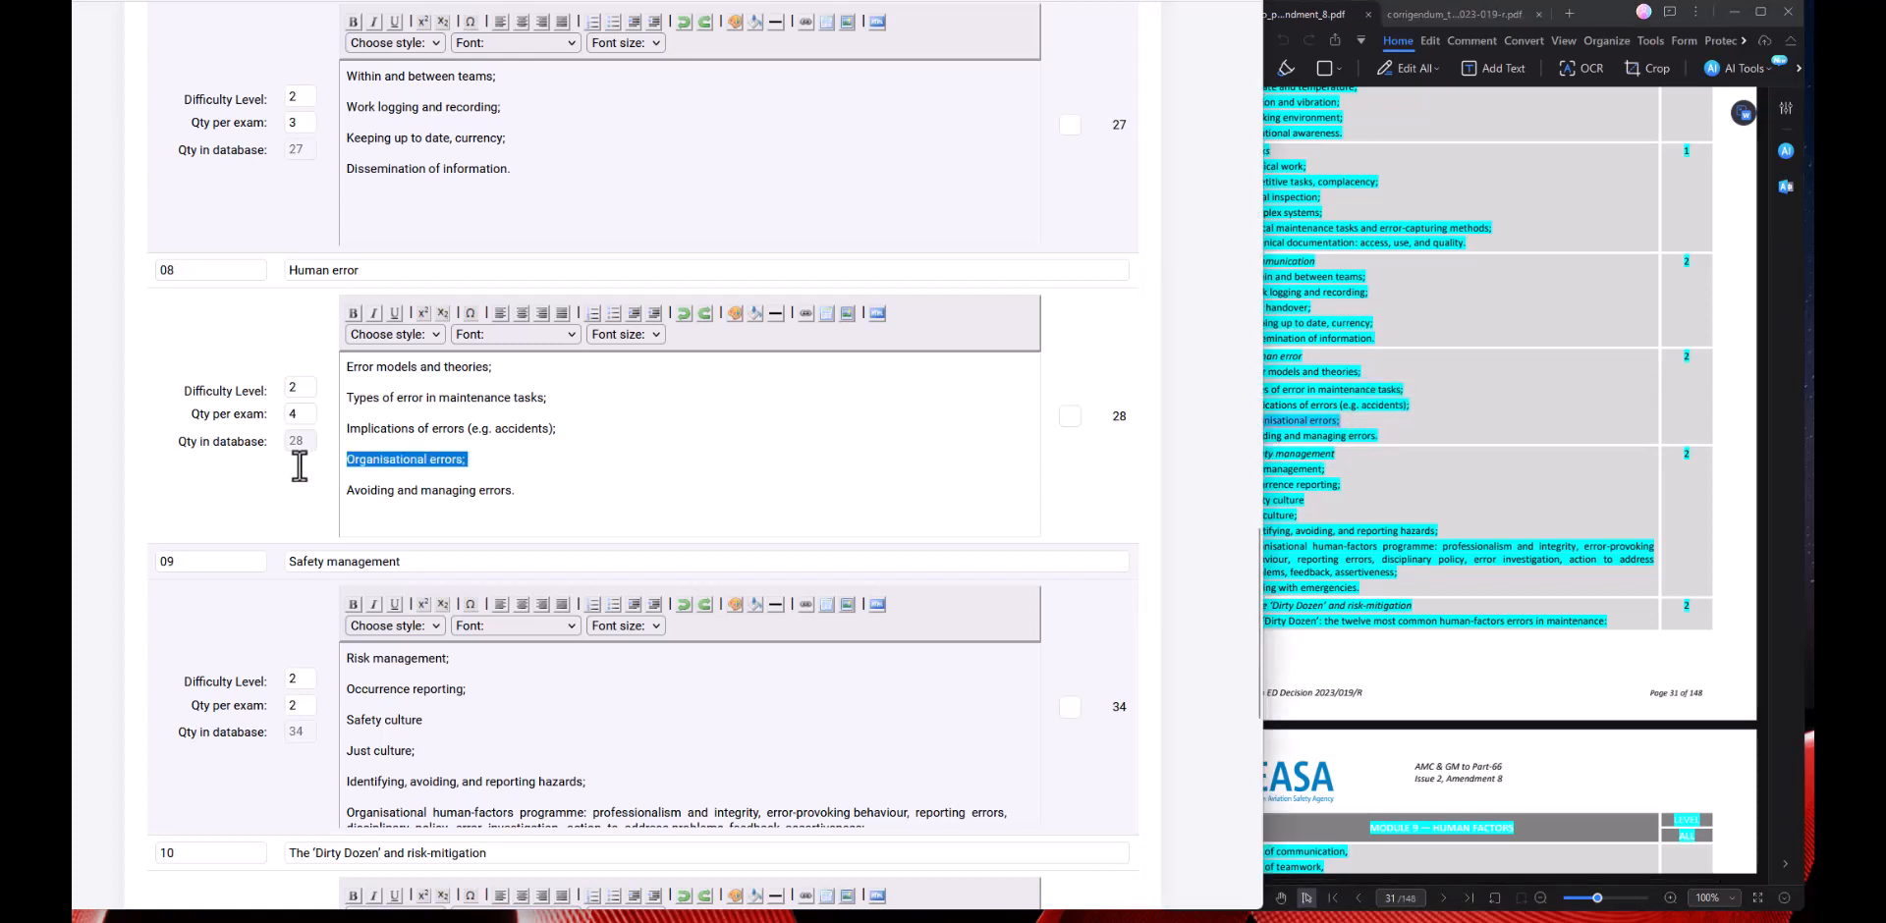
click(546, 494)
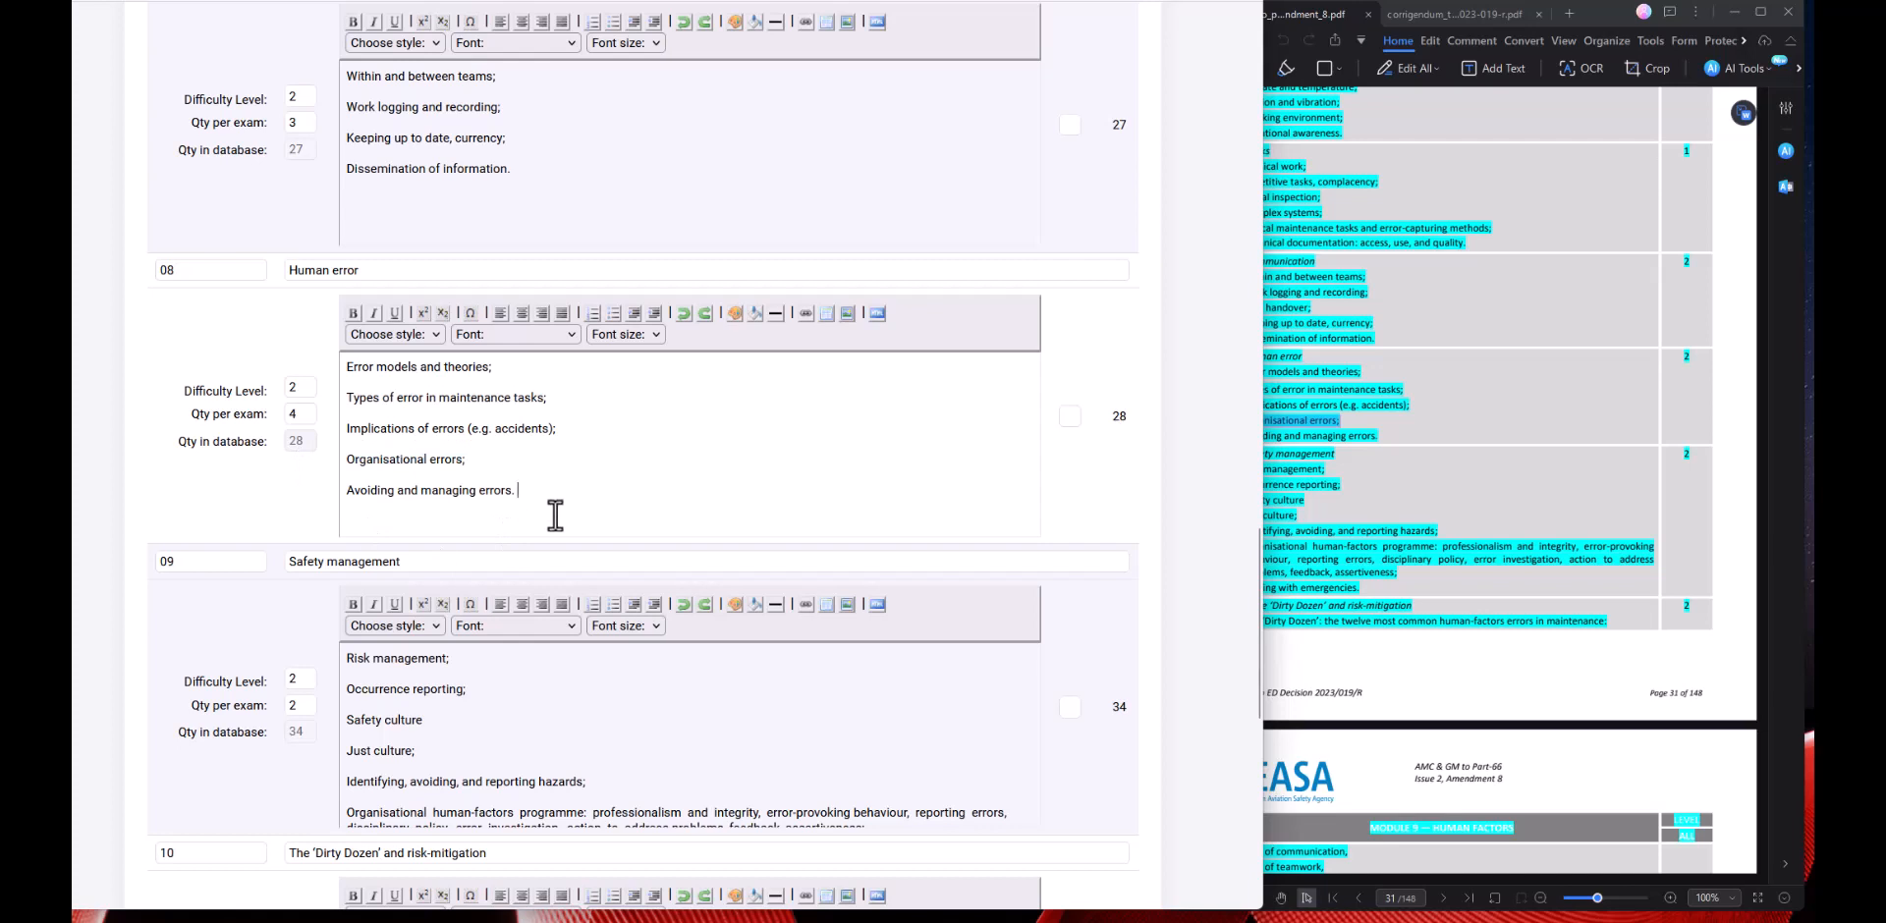
Compare the syllabus text of subsection 09 Safety management with item 9.9 in the Amendment 8 PDF.
scroll(551, 512, down, 2)
click(348, 464)
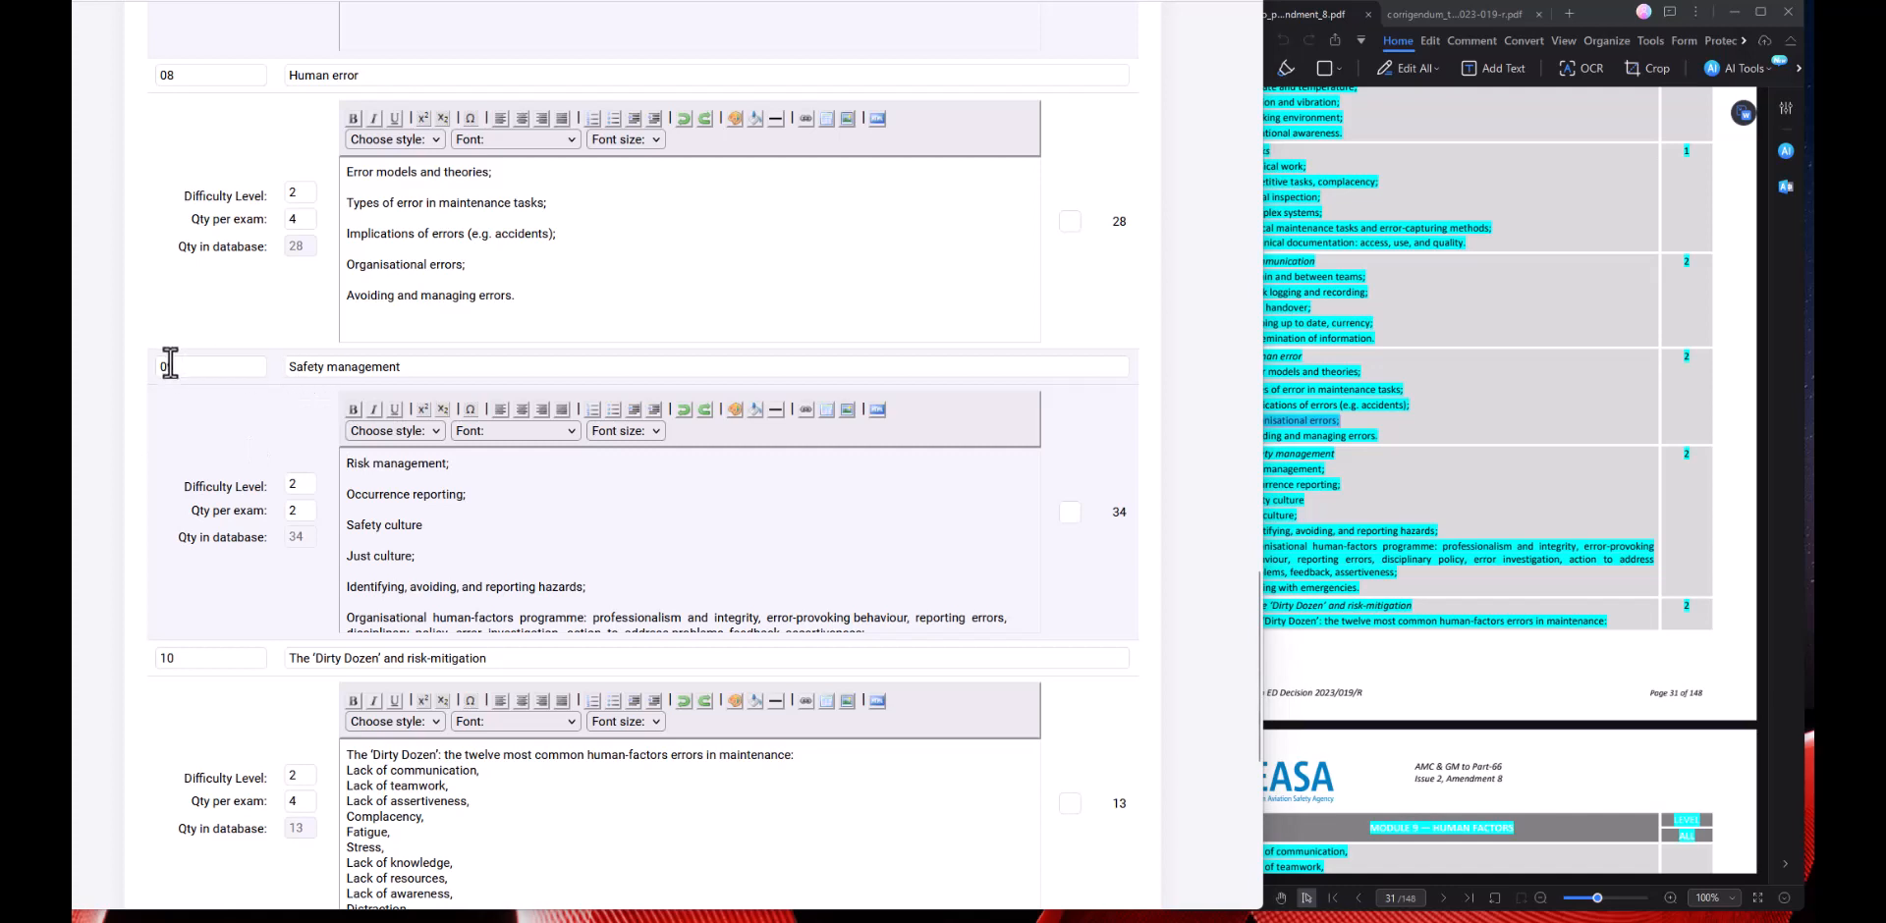
click(418, 370)
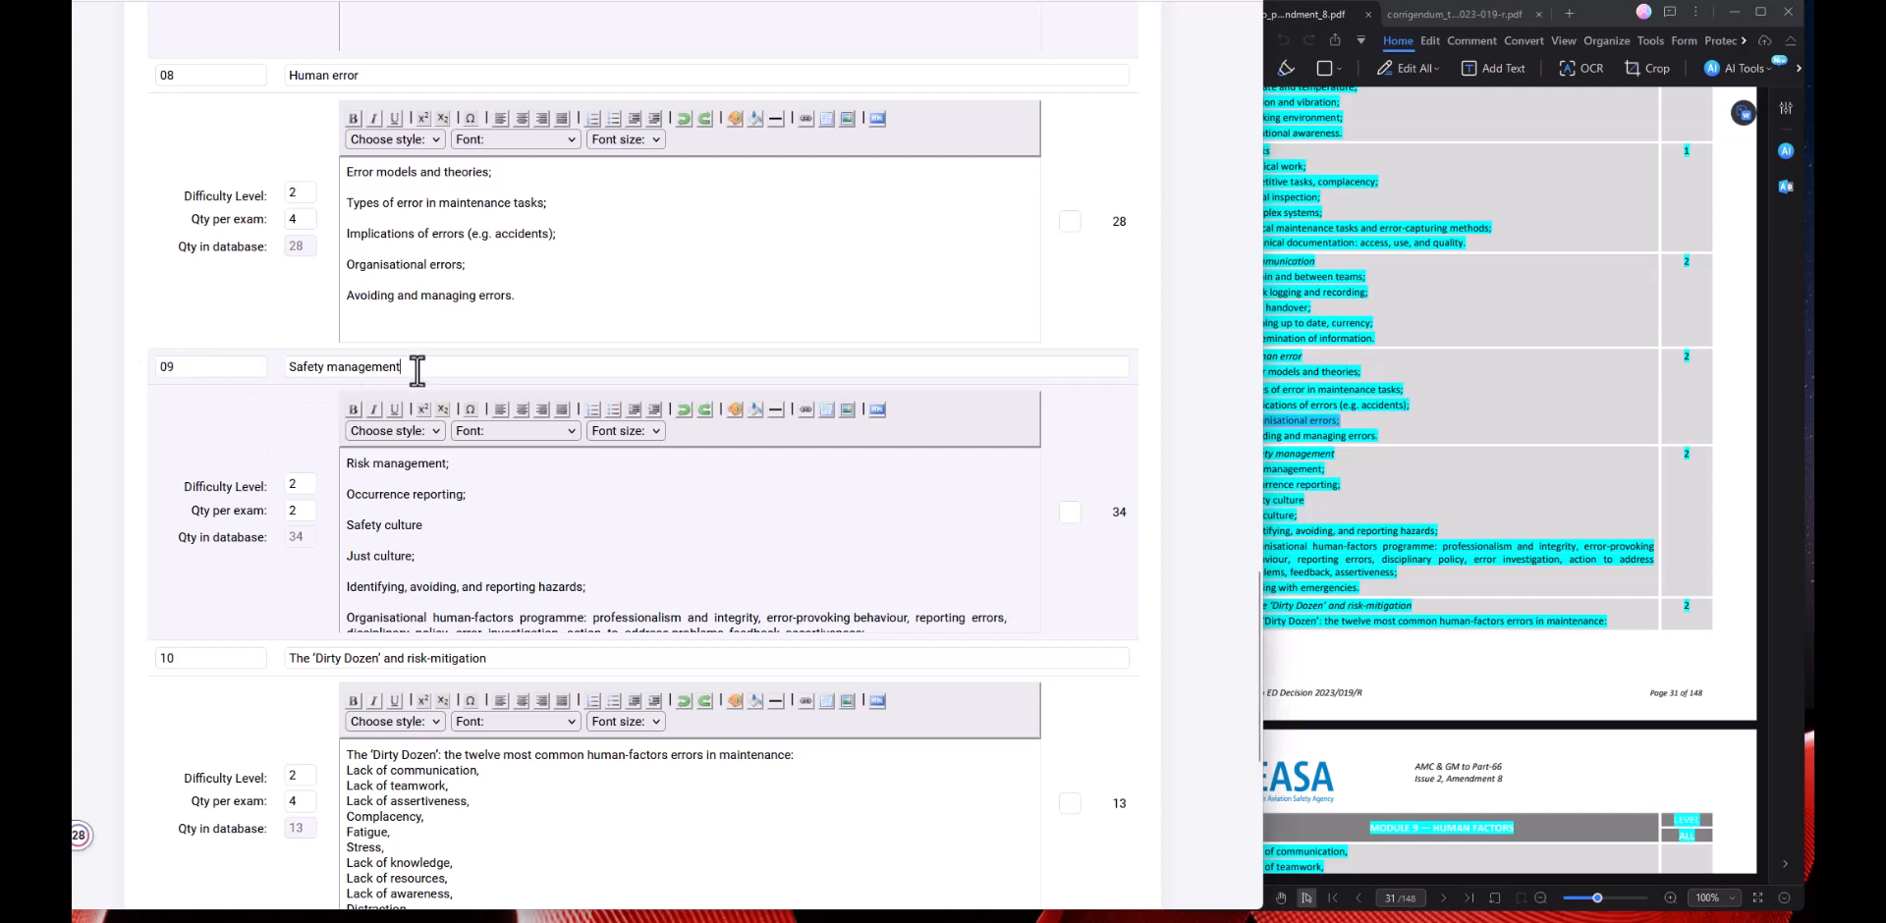
triple_click(378, 368)
scroll(429, 486, down, 1)
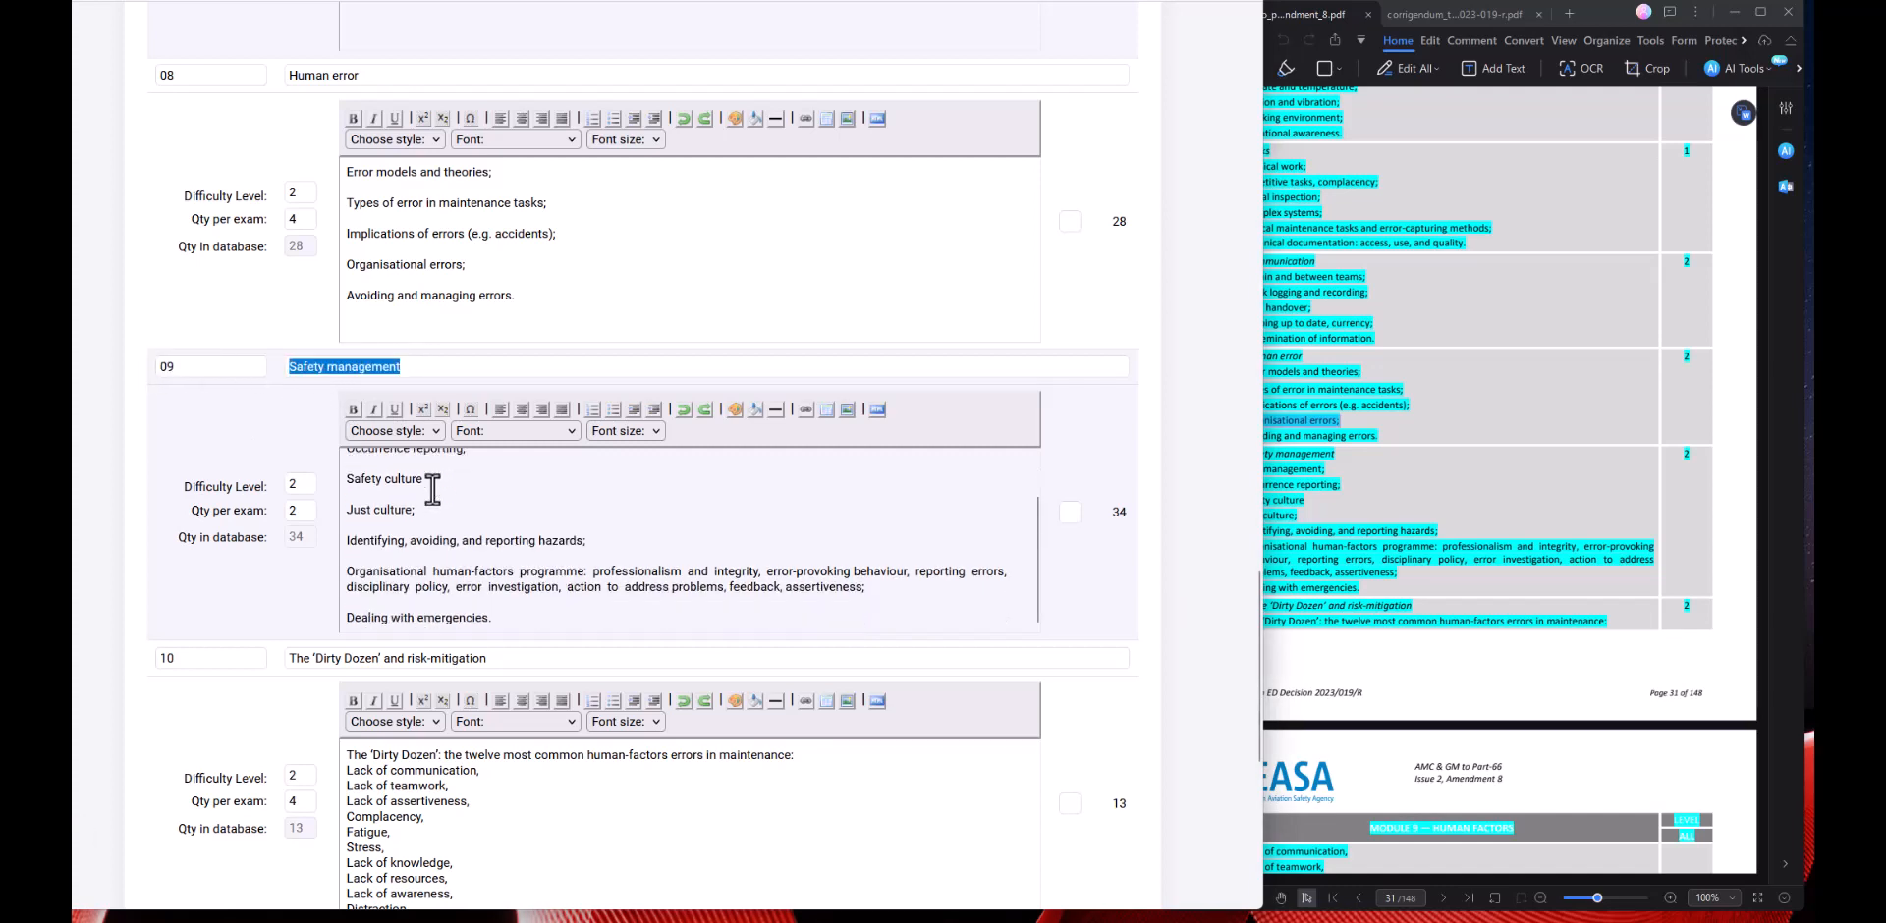
scroll(374, 488, up, 1)
drag(346, 462, 571, 634)
click(1546, 498)
scroll(1312, 491, down, 2)
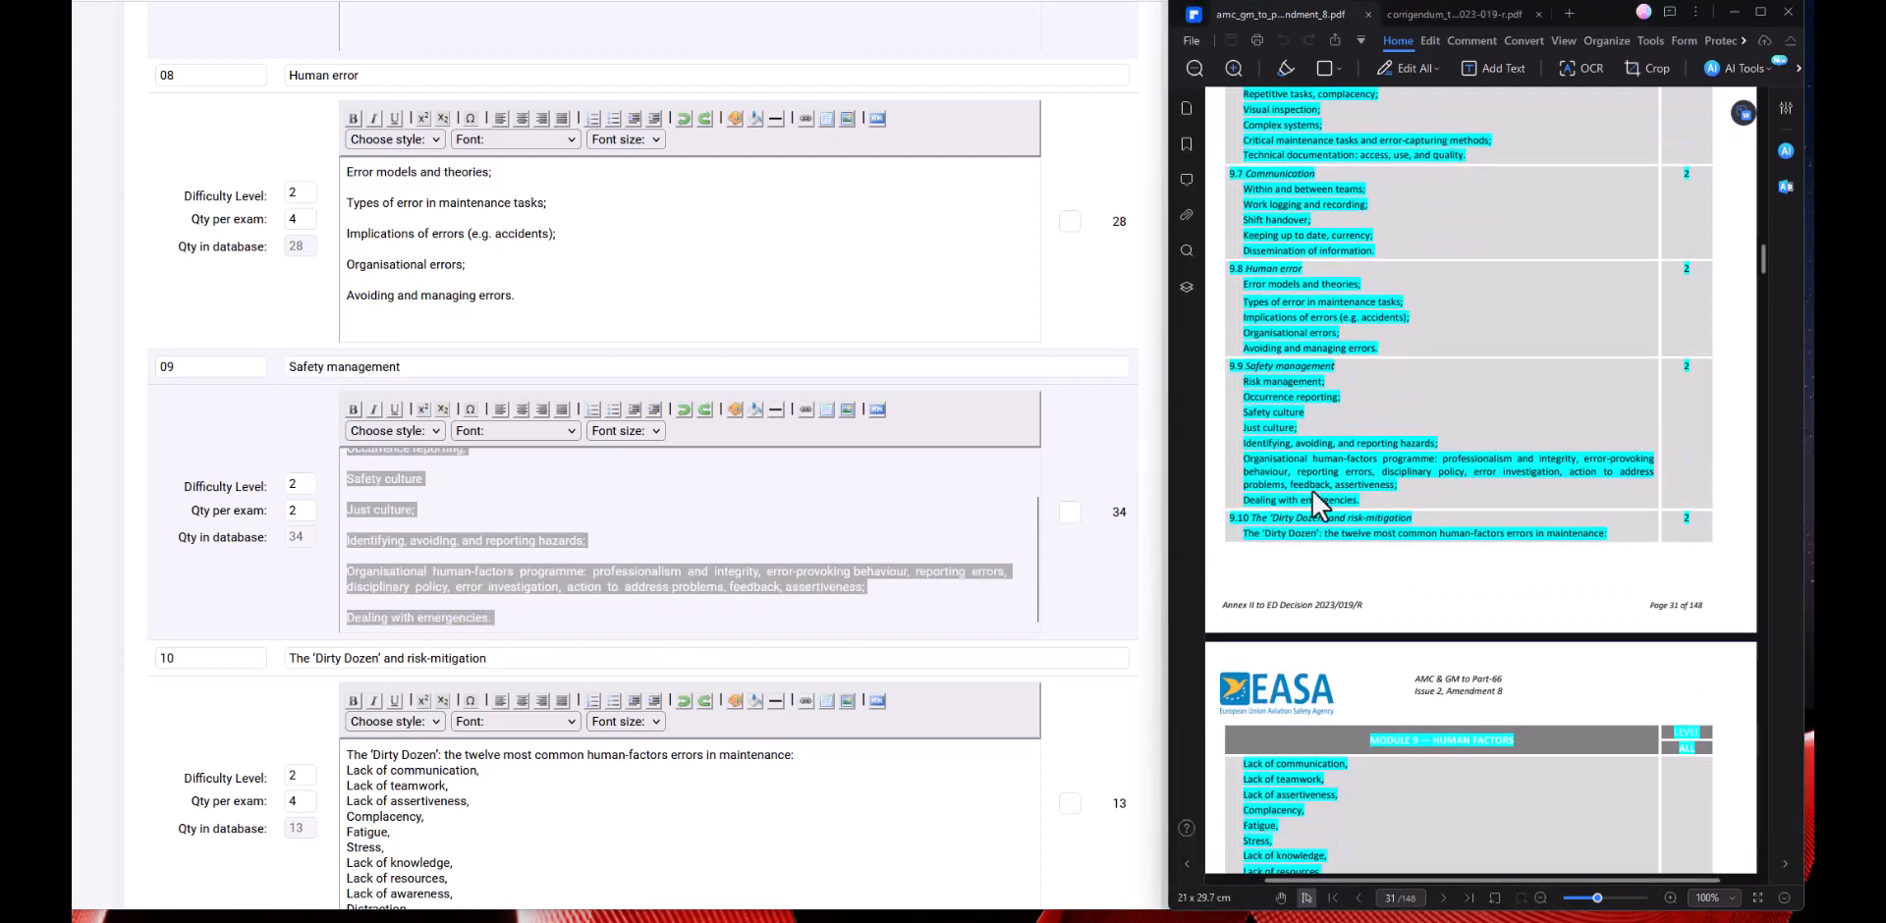
drag(1244, 373, 1369, 543)
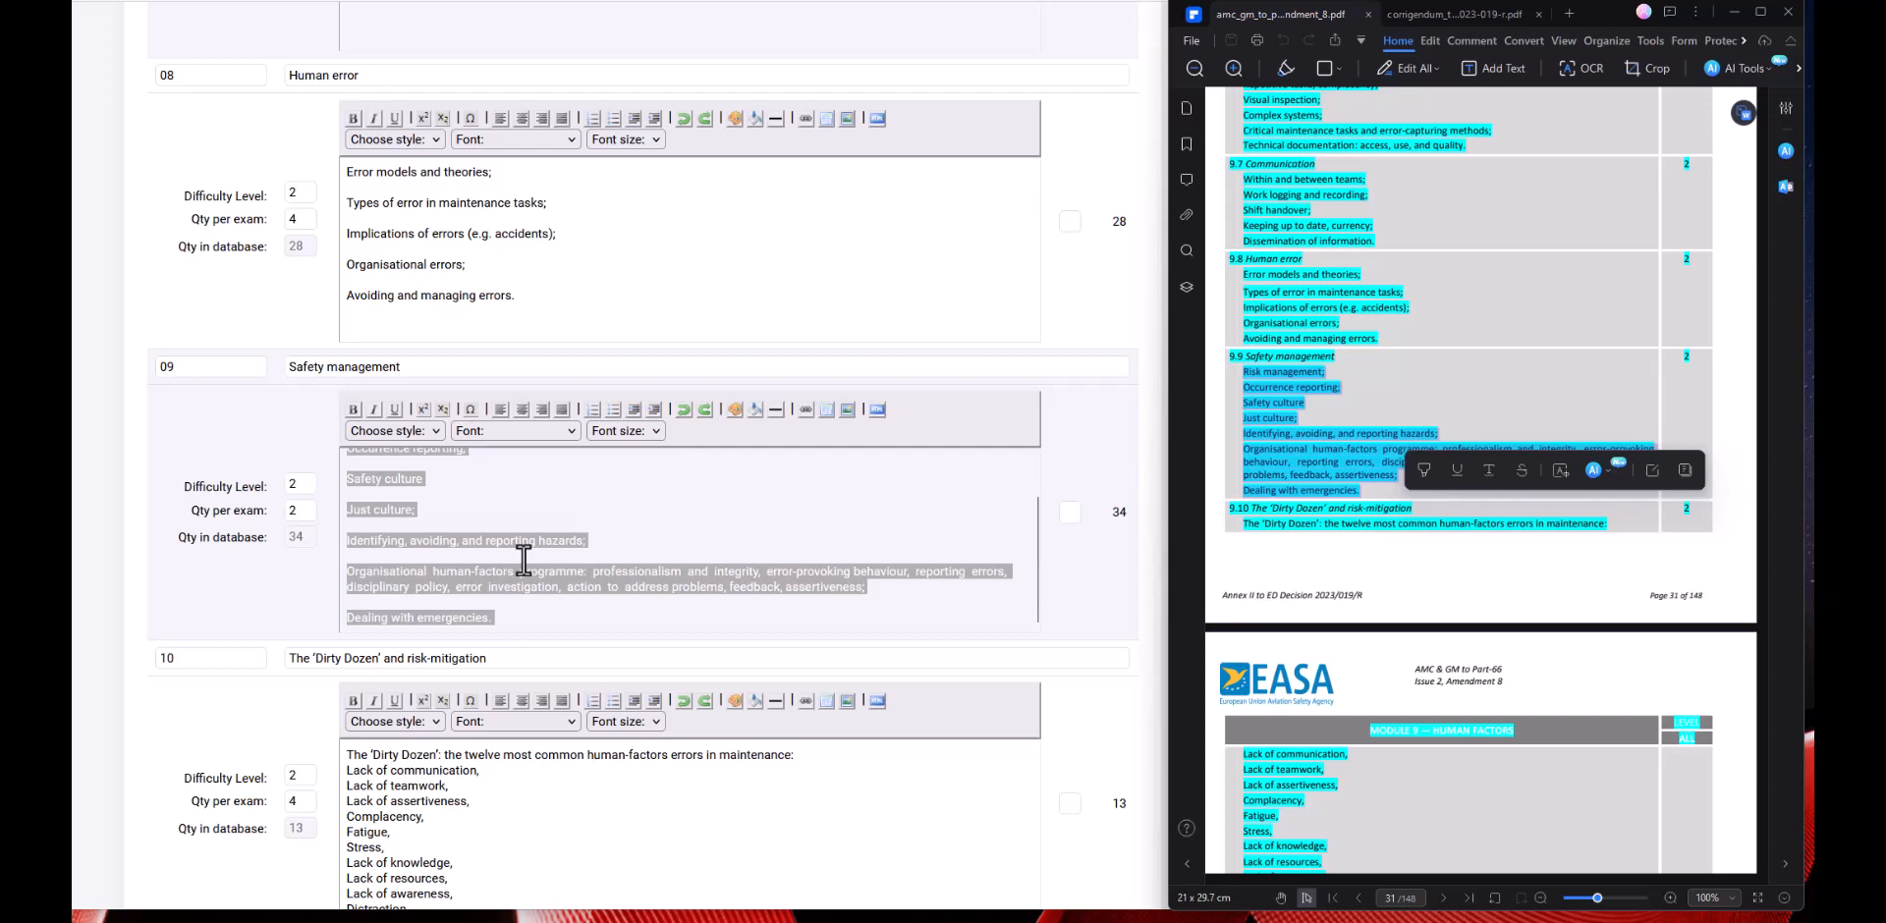
click(524, 558)
Compare the title and syllabus text of subsection 10 The 'Dirty Dozen' and risk-mitigation with item 9.10 in the Amendment 8 PDF.
scroll(528, 583, down, 2)
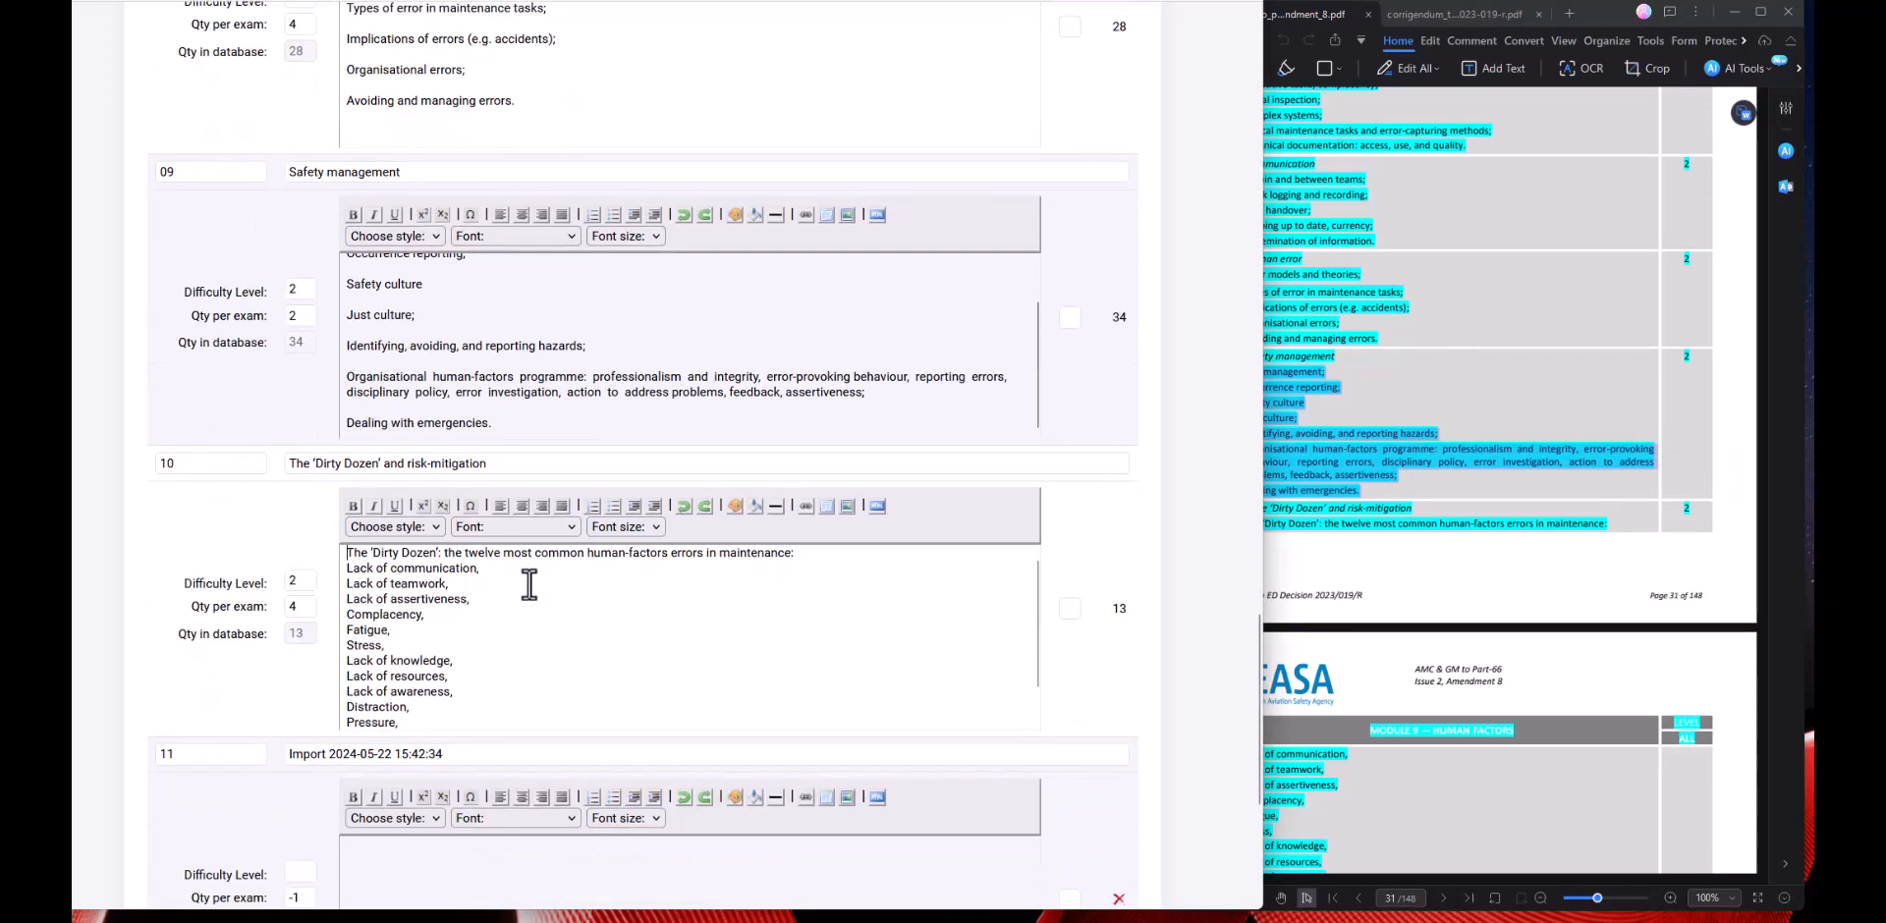
scroll(282, 623, down, 4)
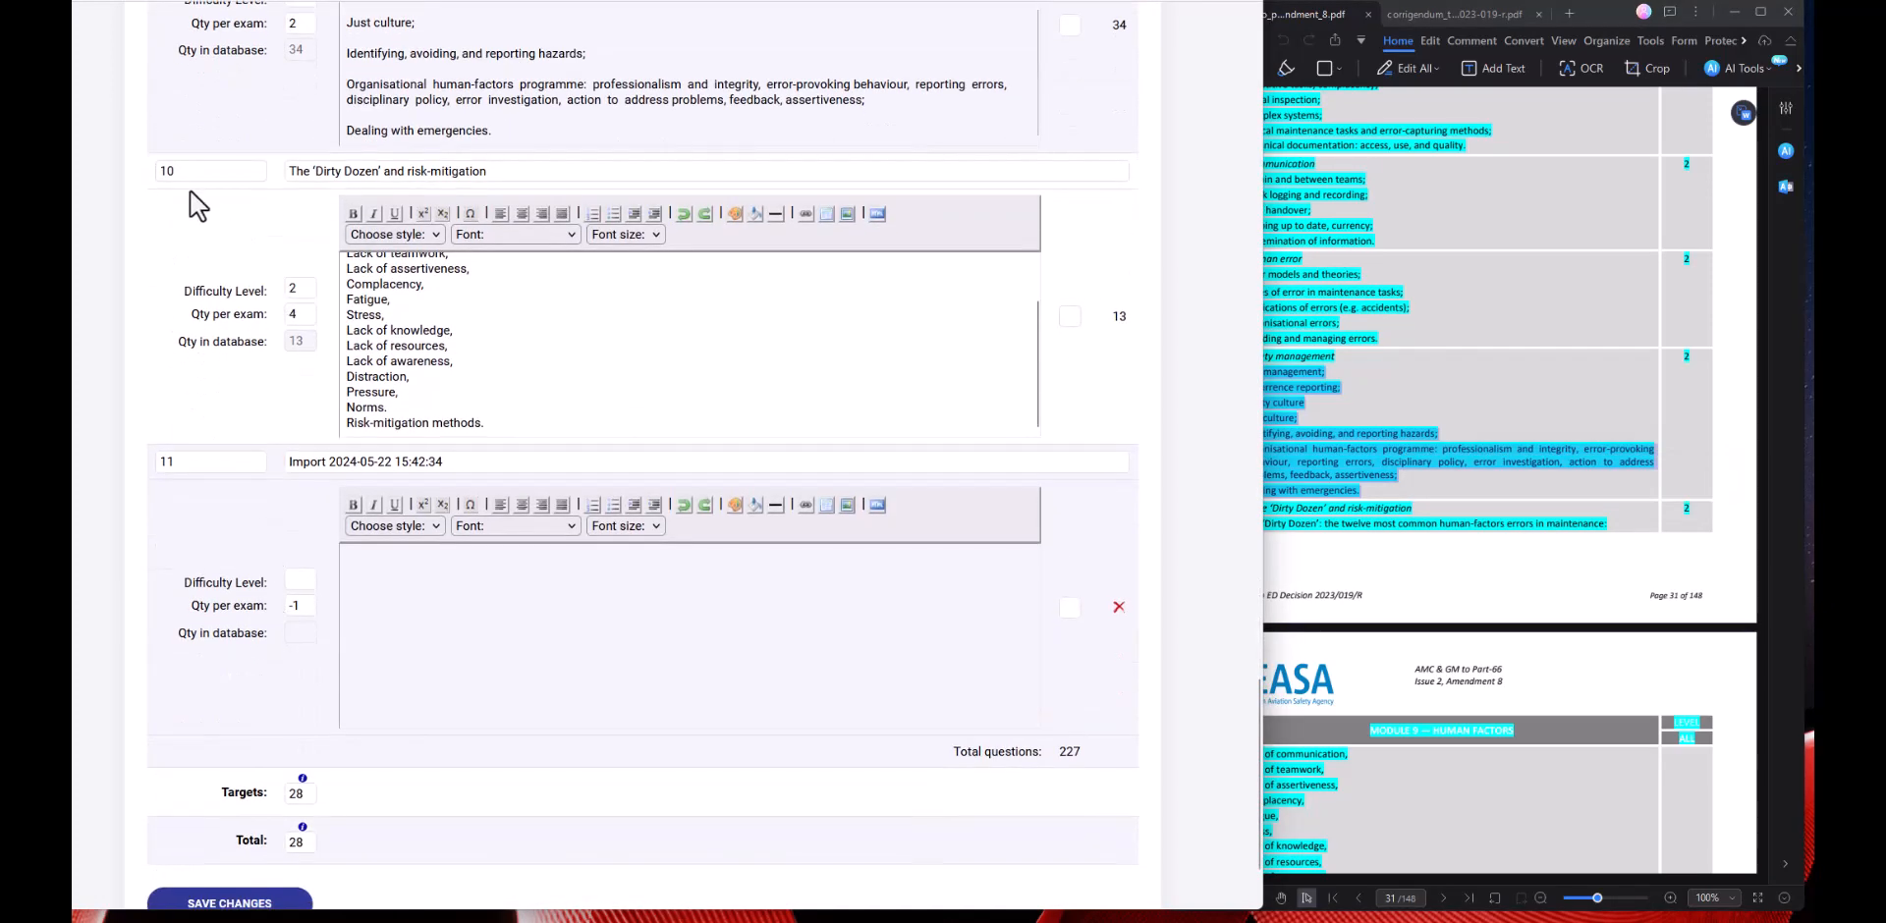
drag(184, 171, 148, 173)
drag(486, 171, 245, 173)
click(1553, 438)
scroll(1425, 469, down, 4)
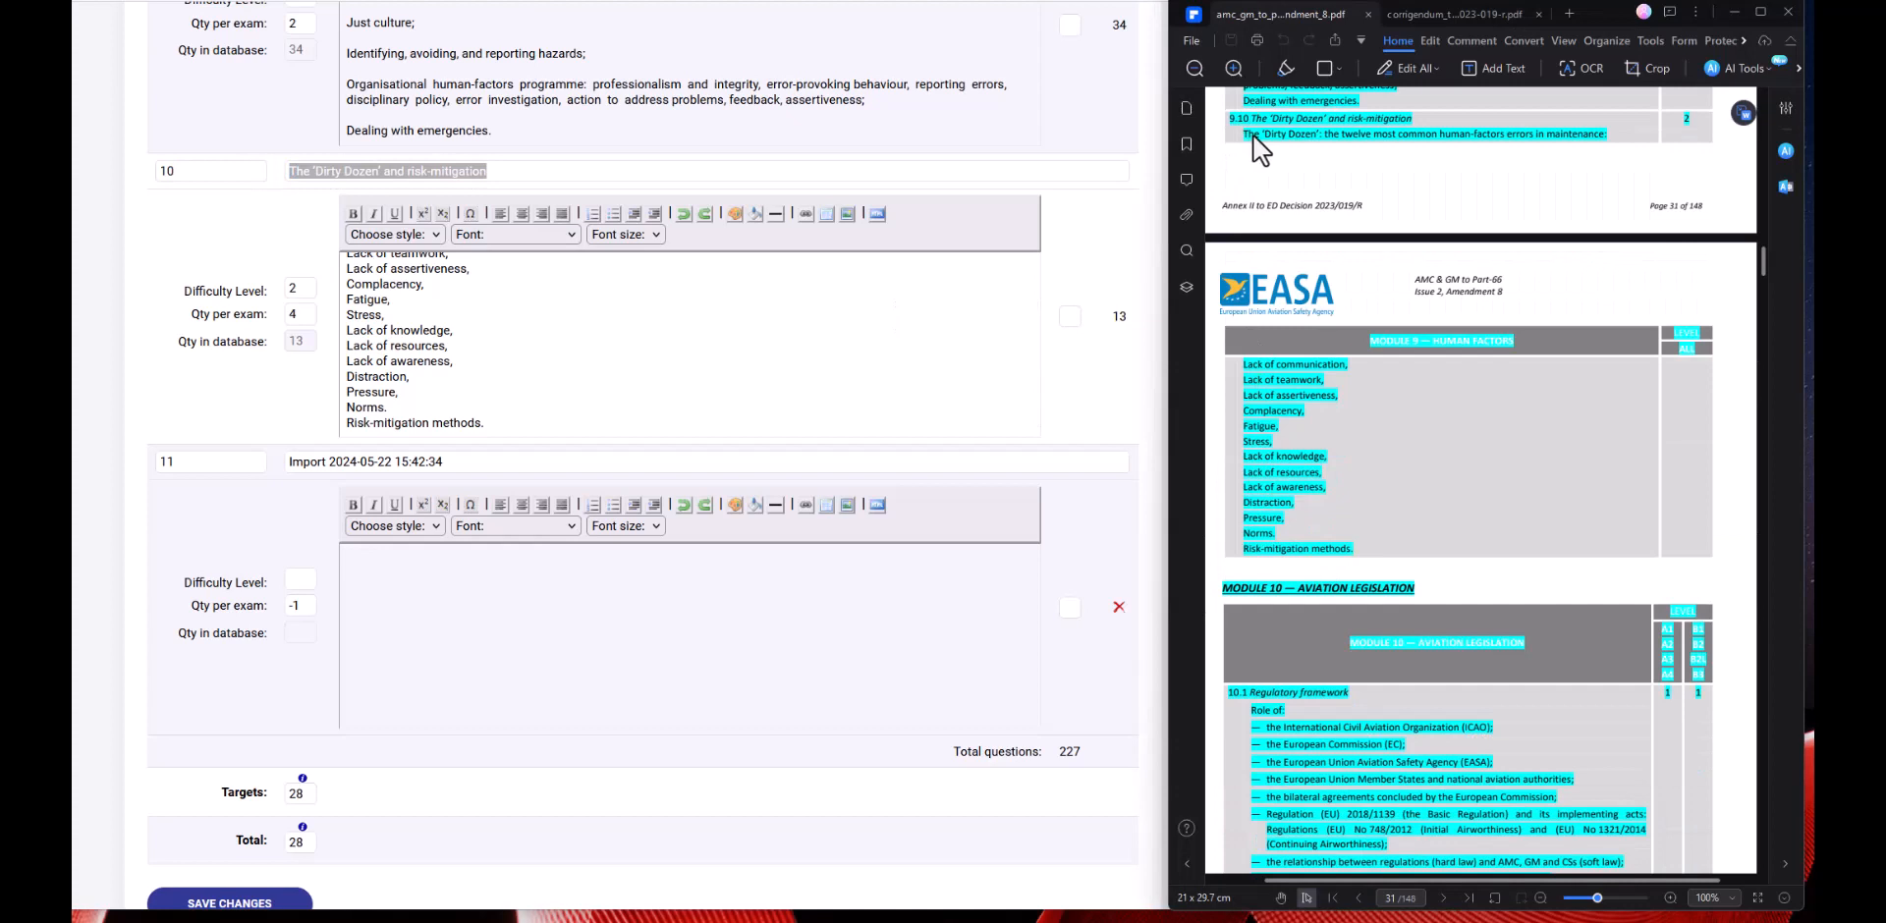
drag(1242, 134, 1616, 141)
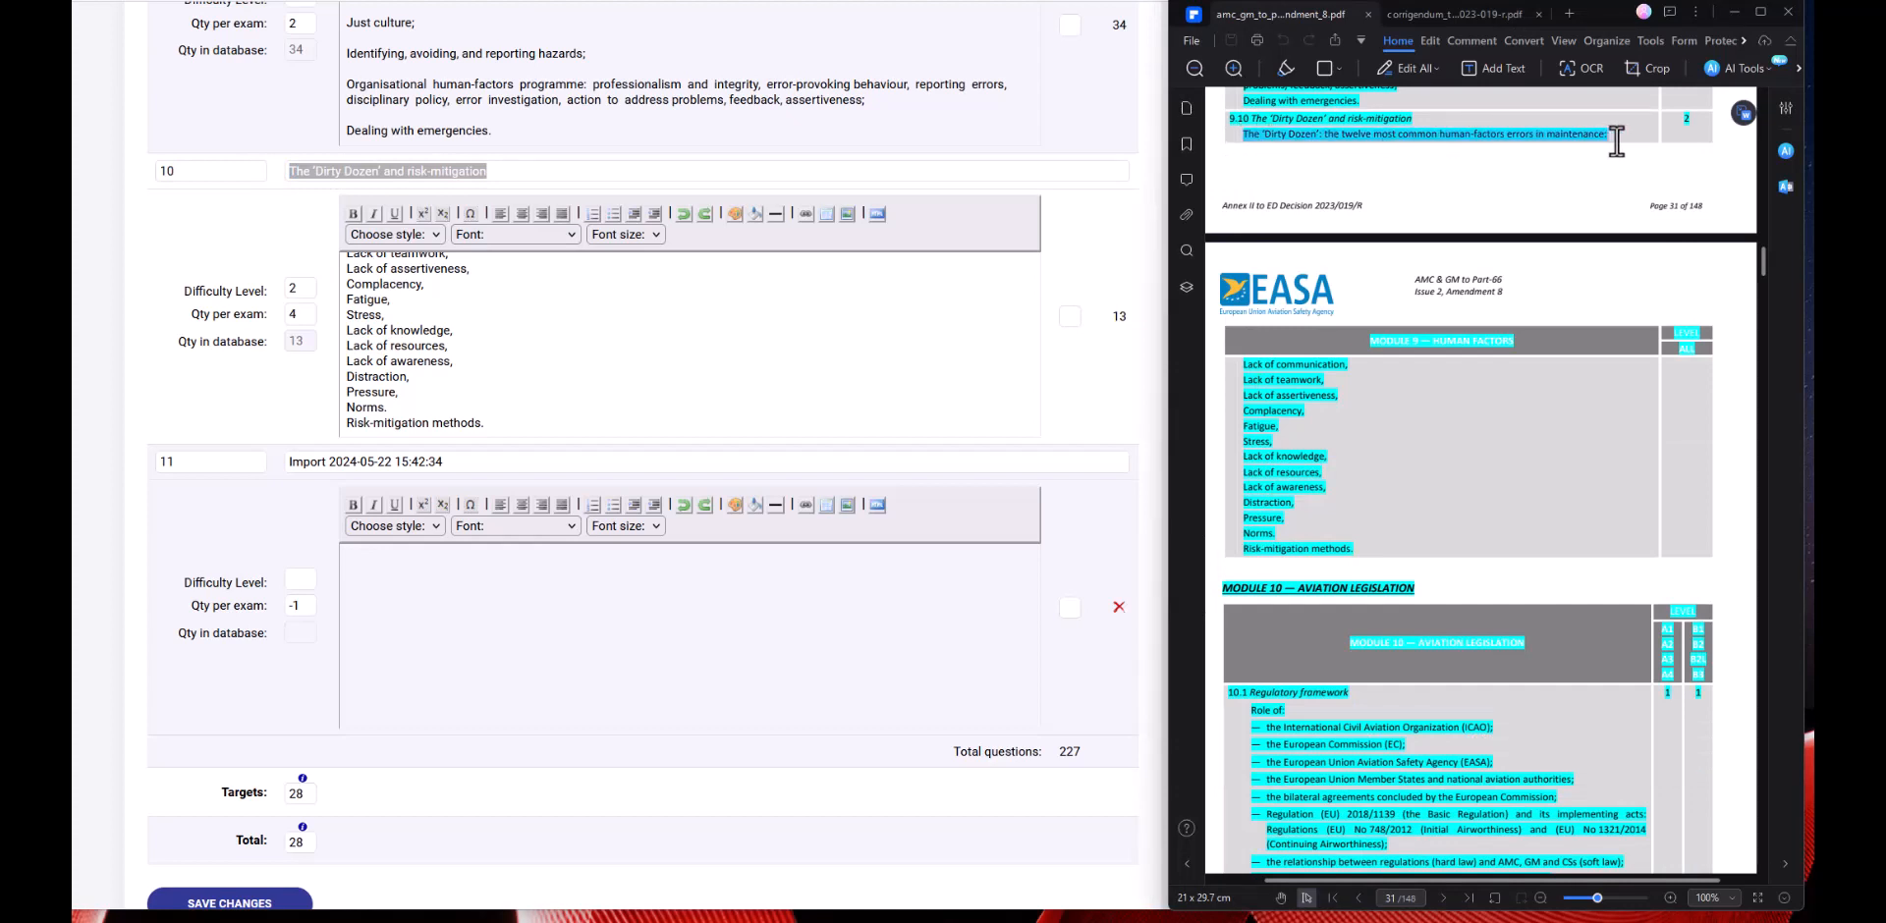
drag(1240, 364, 1369, 547)
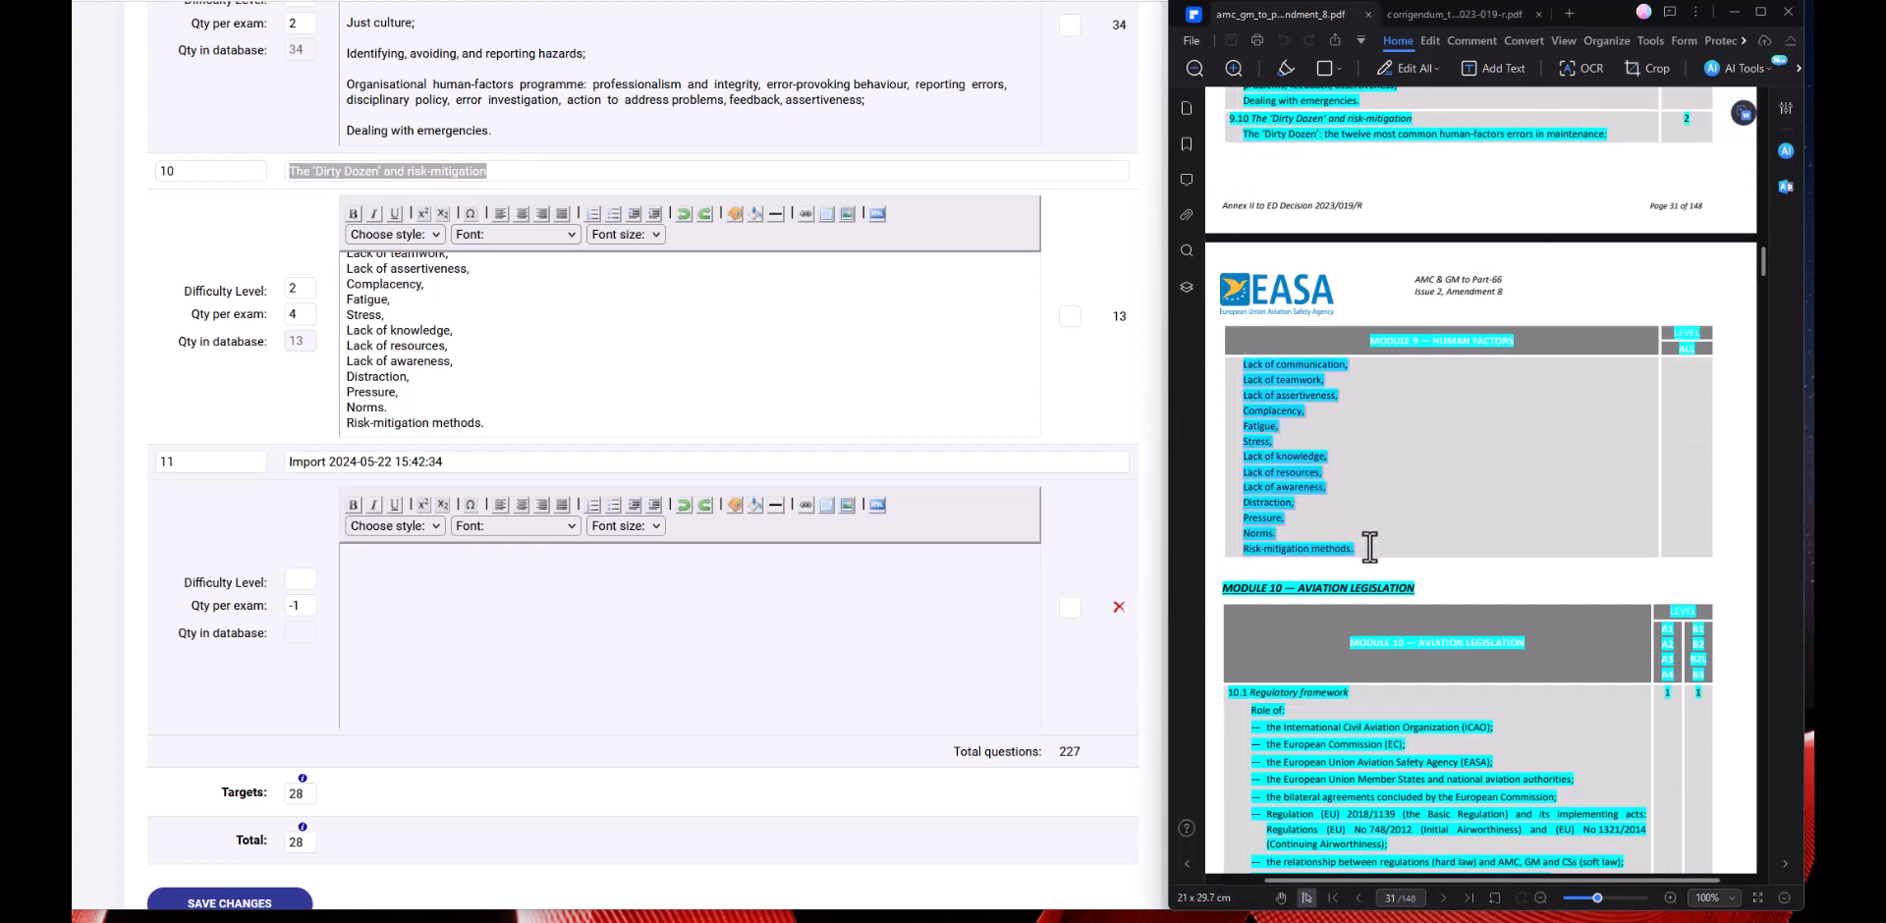
click(452, 362)
scroll(393, 324, up, 2)
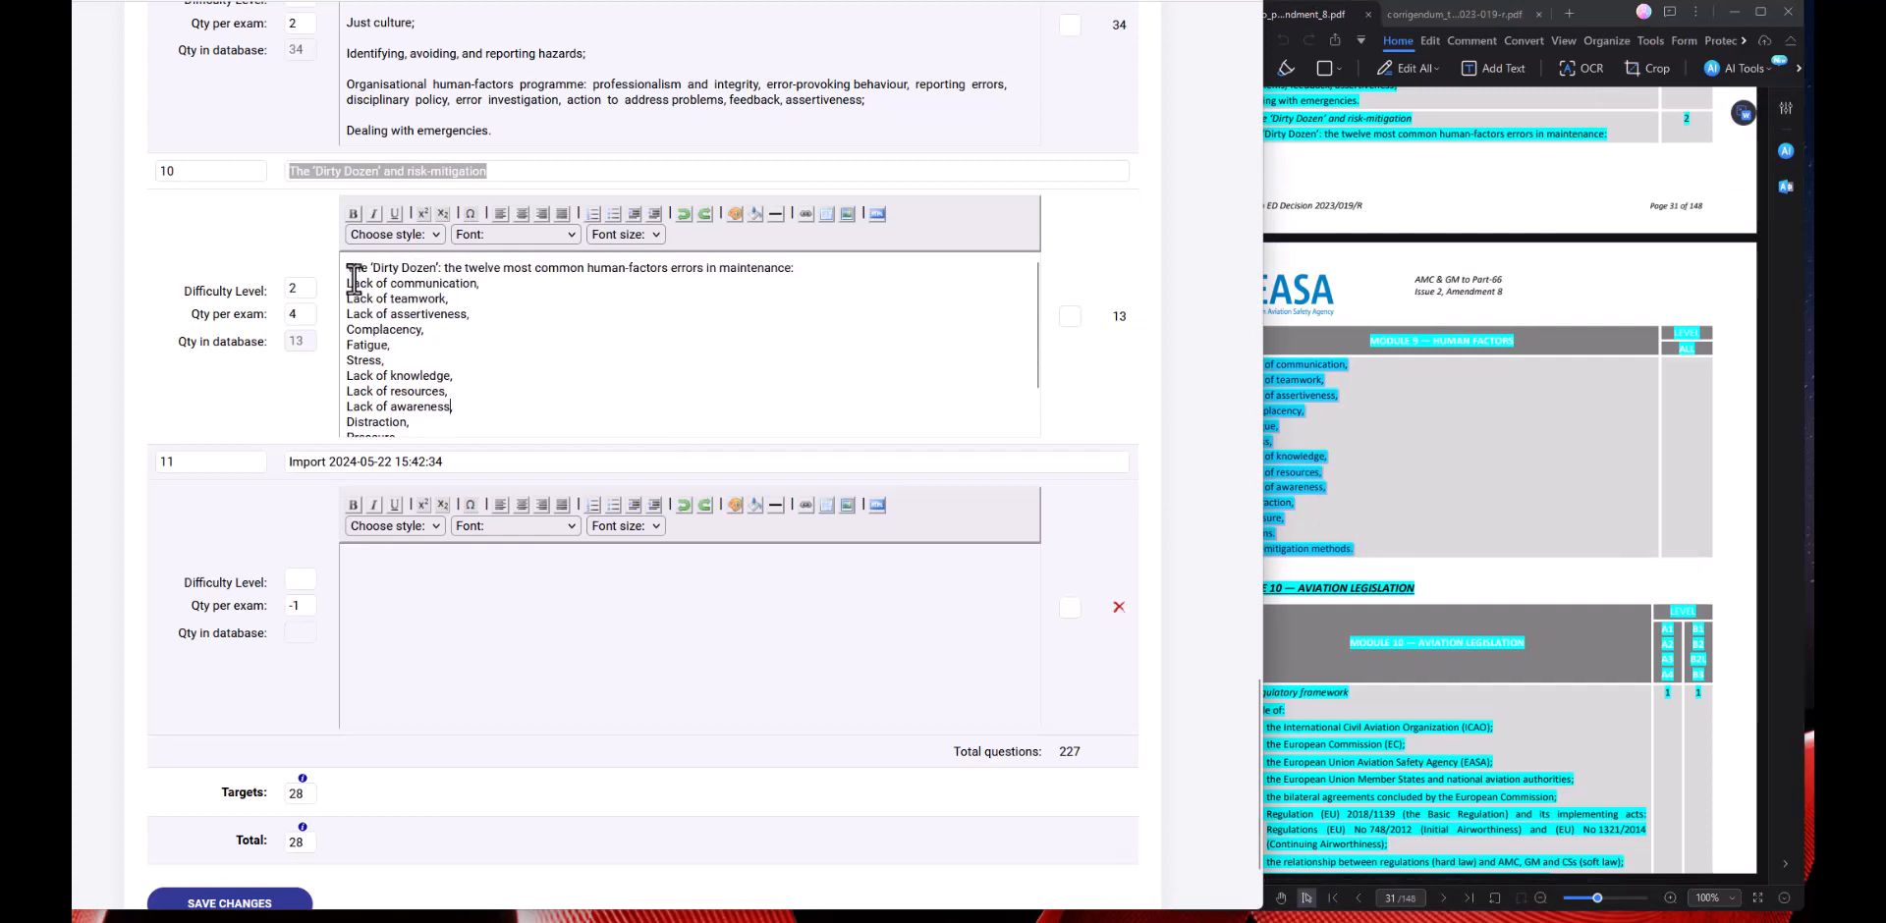
drag(354, 280, 492, 487)
click(552, 375)
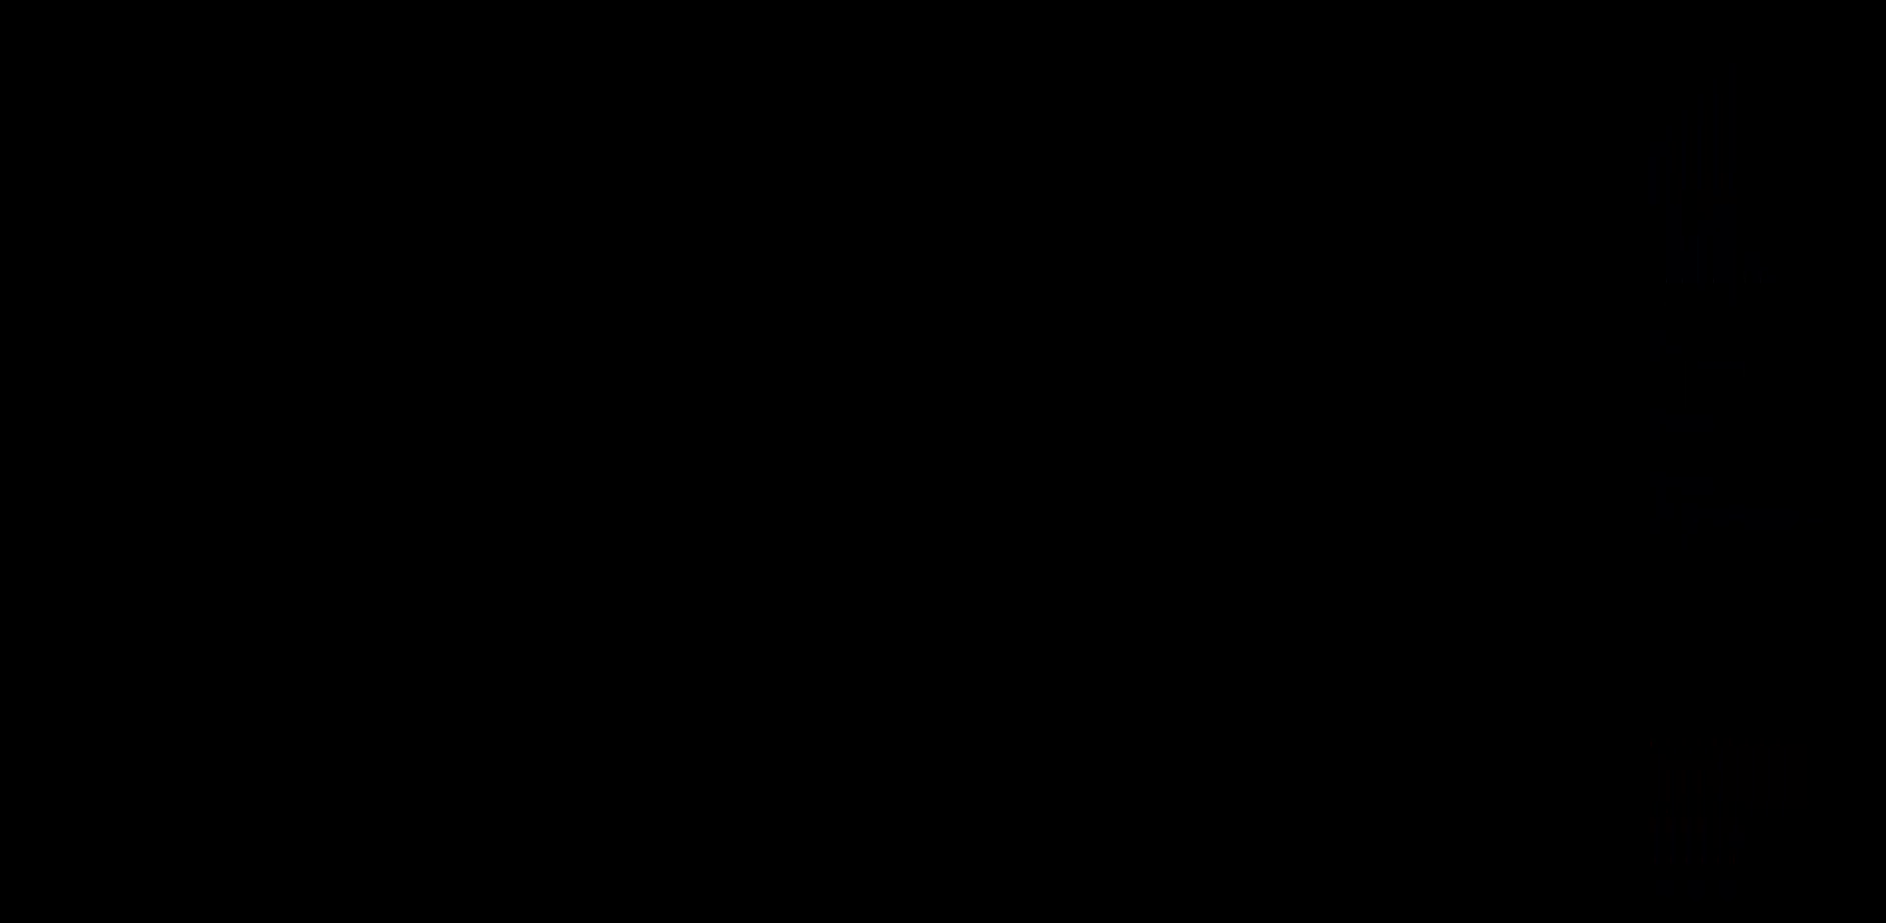
Open the subsections of module 10 AVIATION LEGISLATION from the module parameters list.
scroll(333, 531, down, 7)
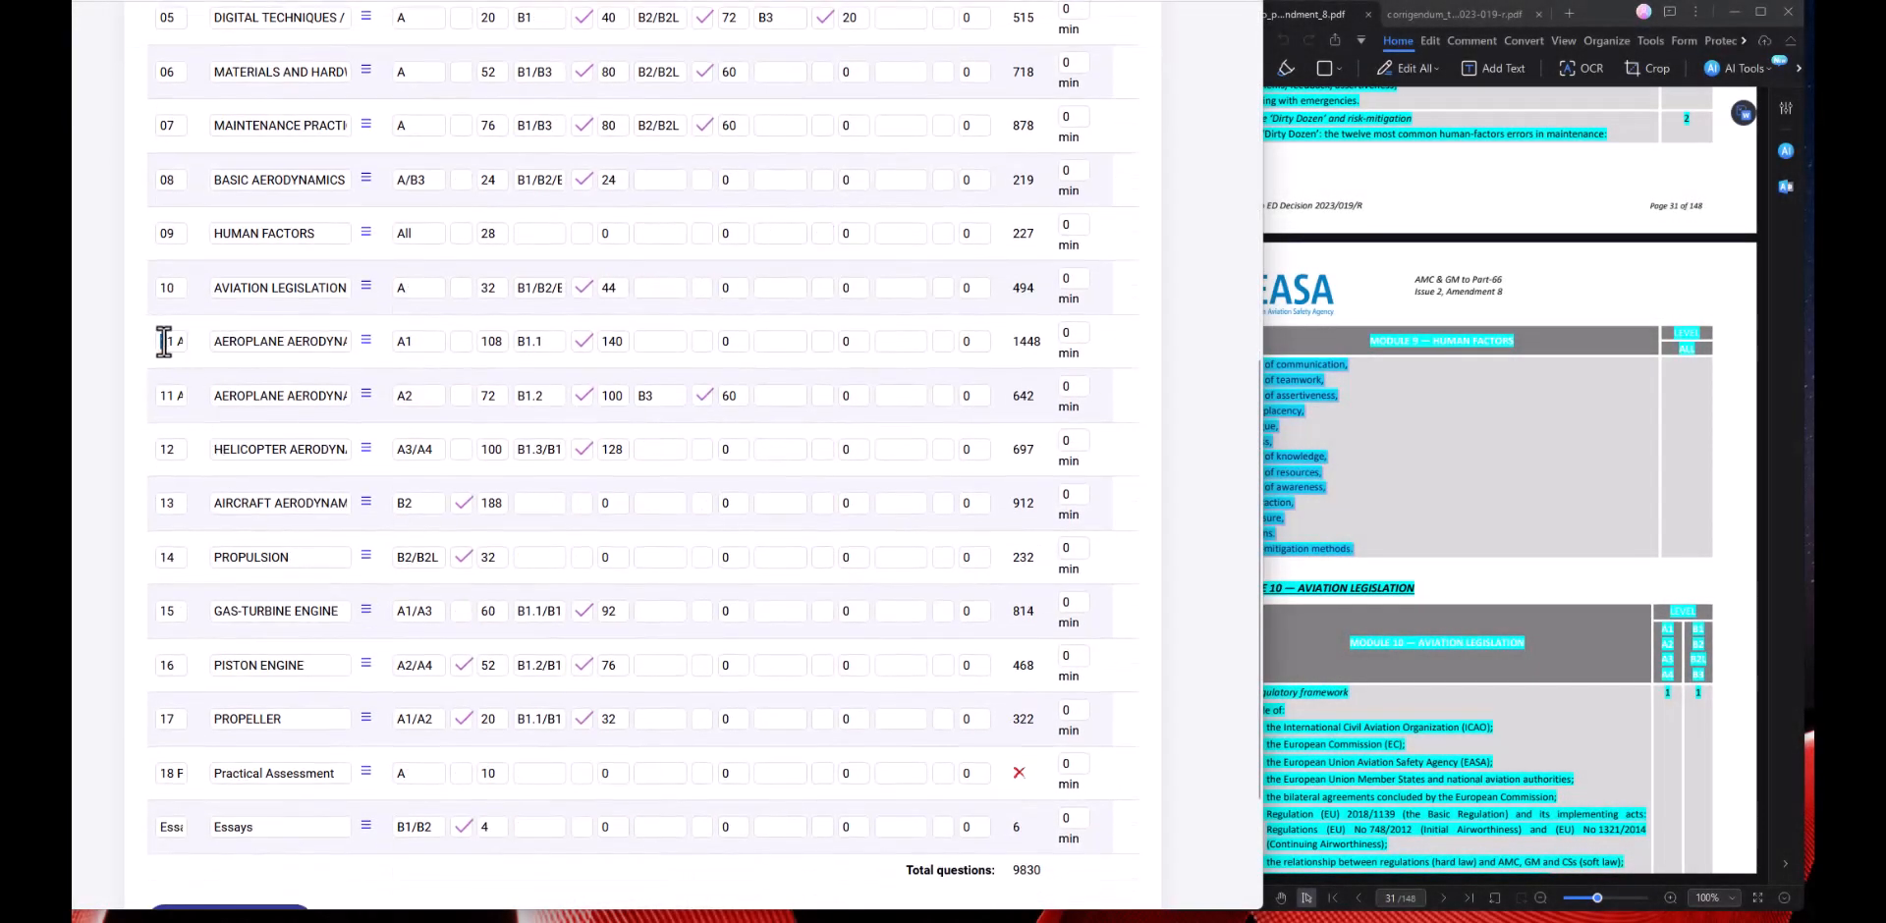
drag(162, 341, 374, 291)
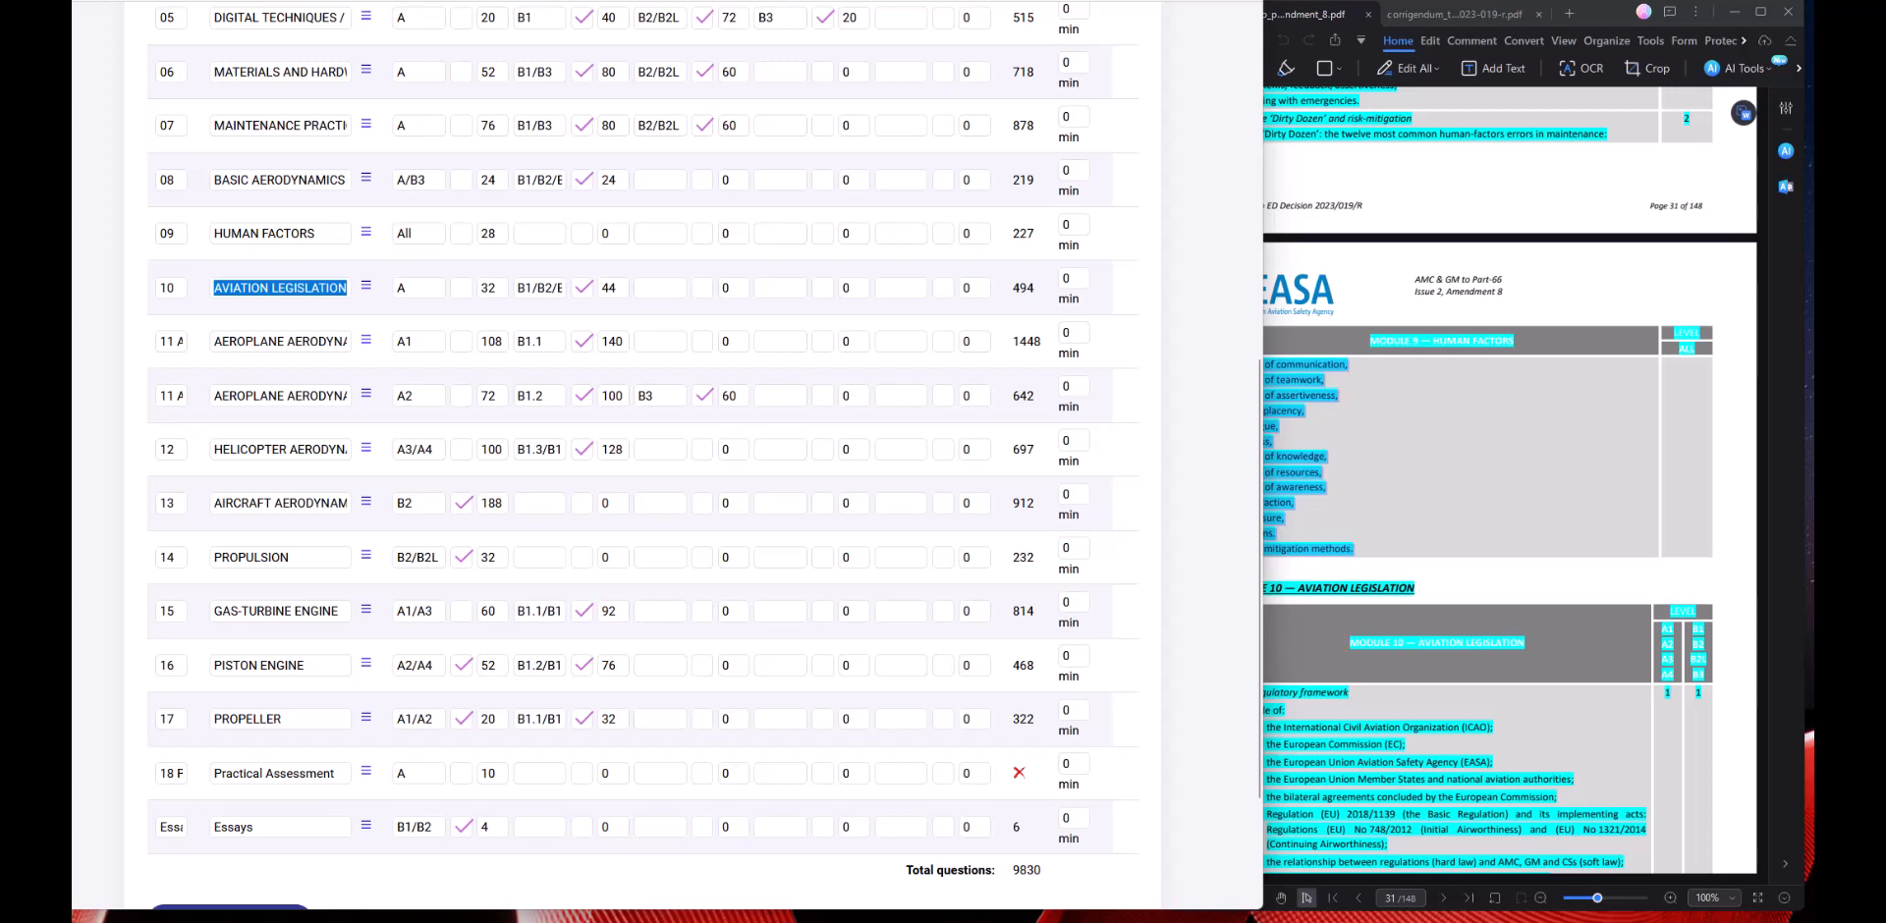
scroll(370, 493, up, 2)
click(367, 492)
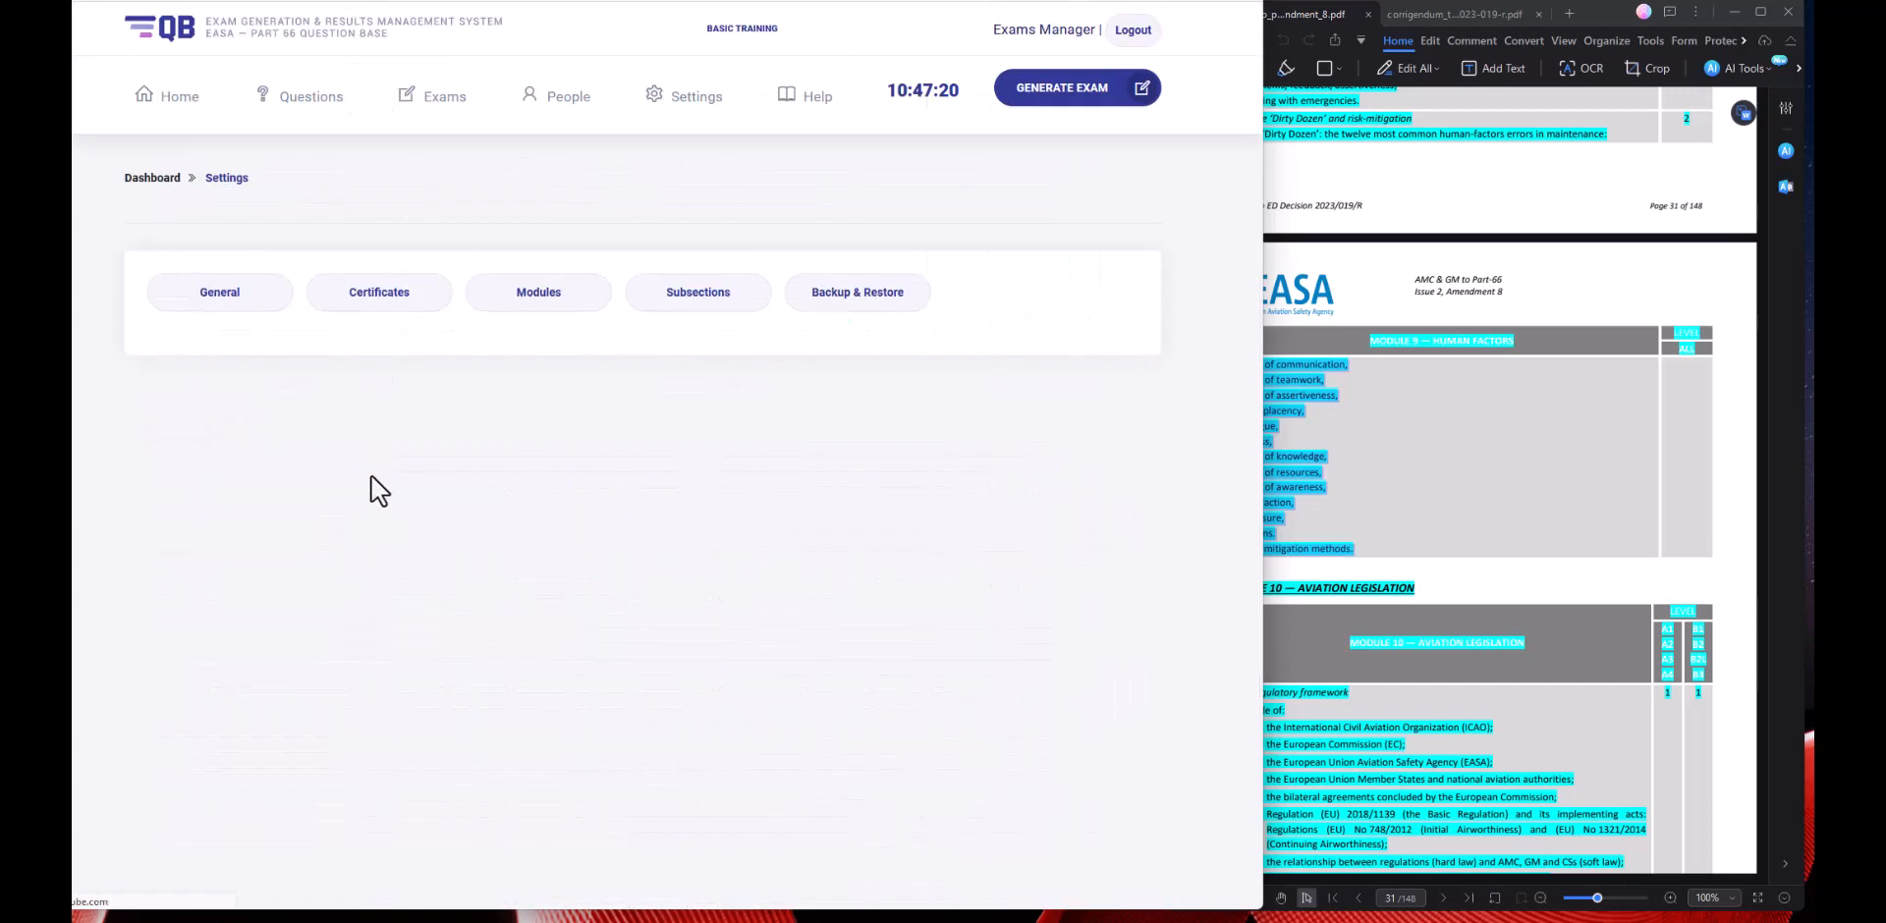
Examine subsection 04 Independent certifying staff of module 10, including its syllabus text and difficulty levels.
scroll(251, 423, down, 10)
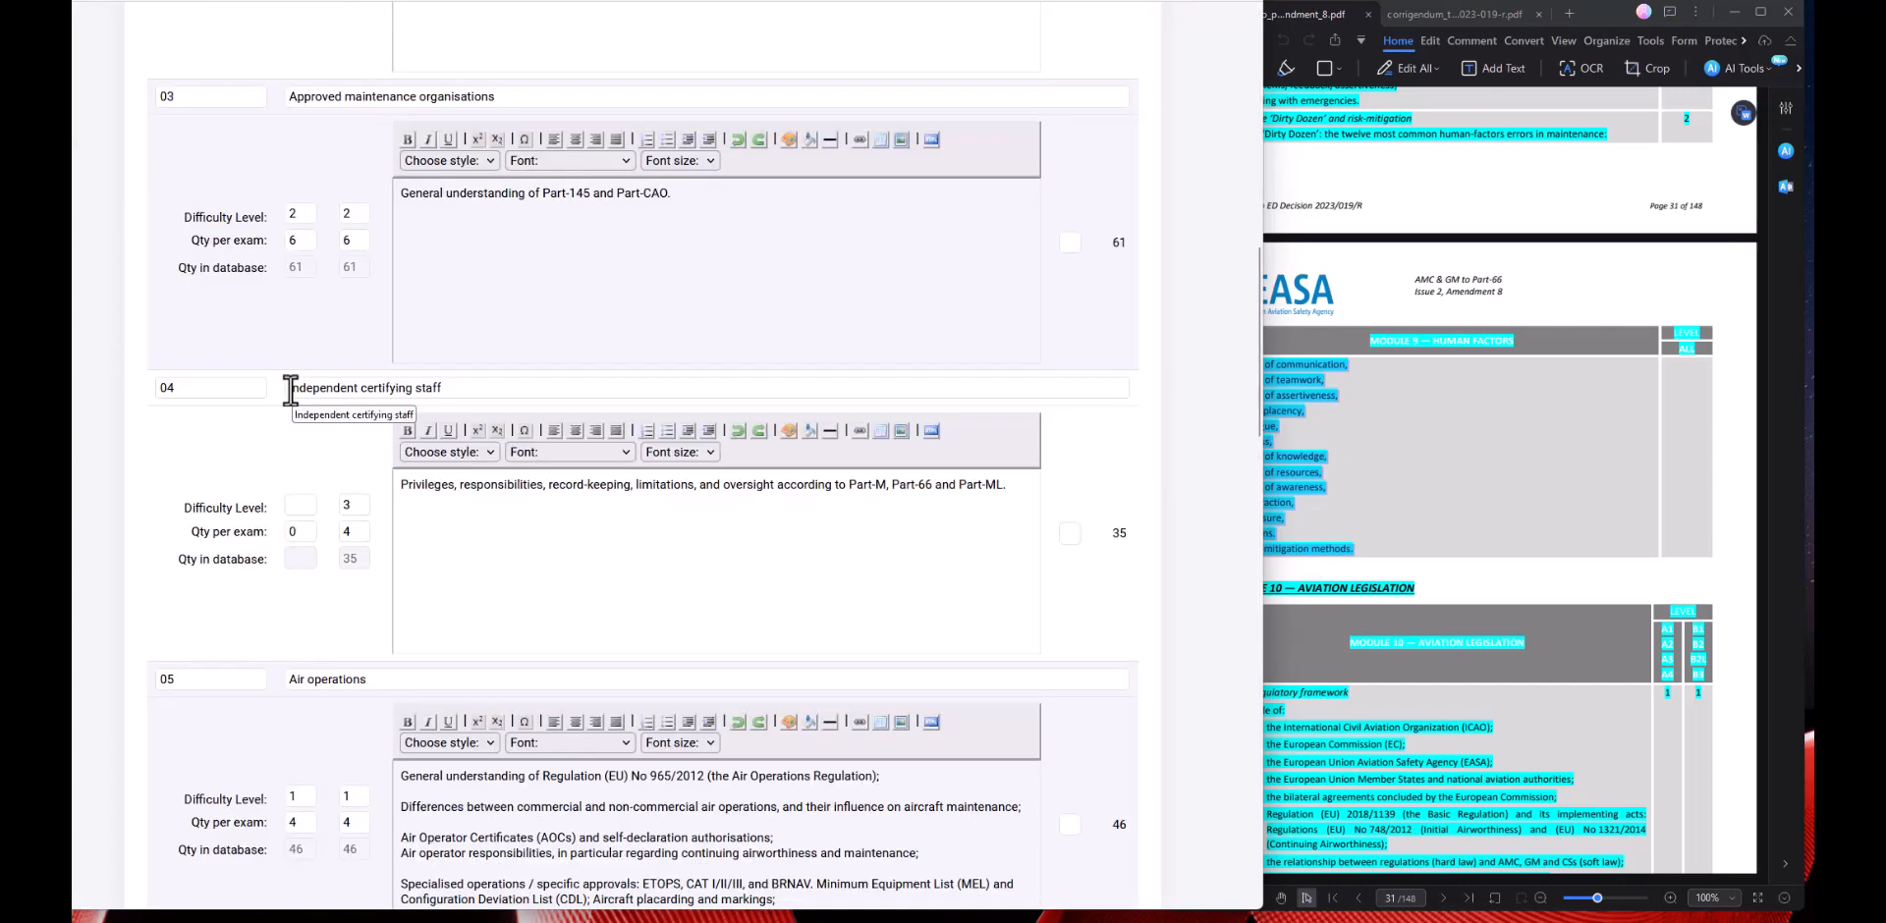
drag(290, 388, 502, 396)
click(433, 521)
scroll(350, 539, down, 2)
drag(462, 185, 278, 194)
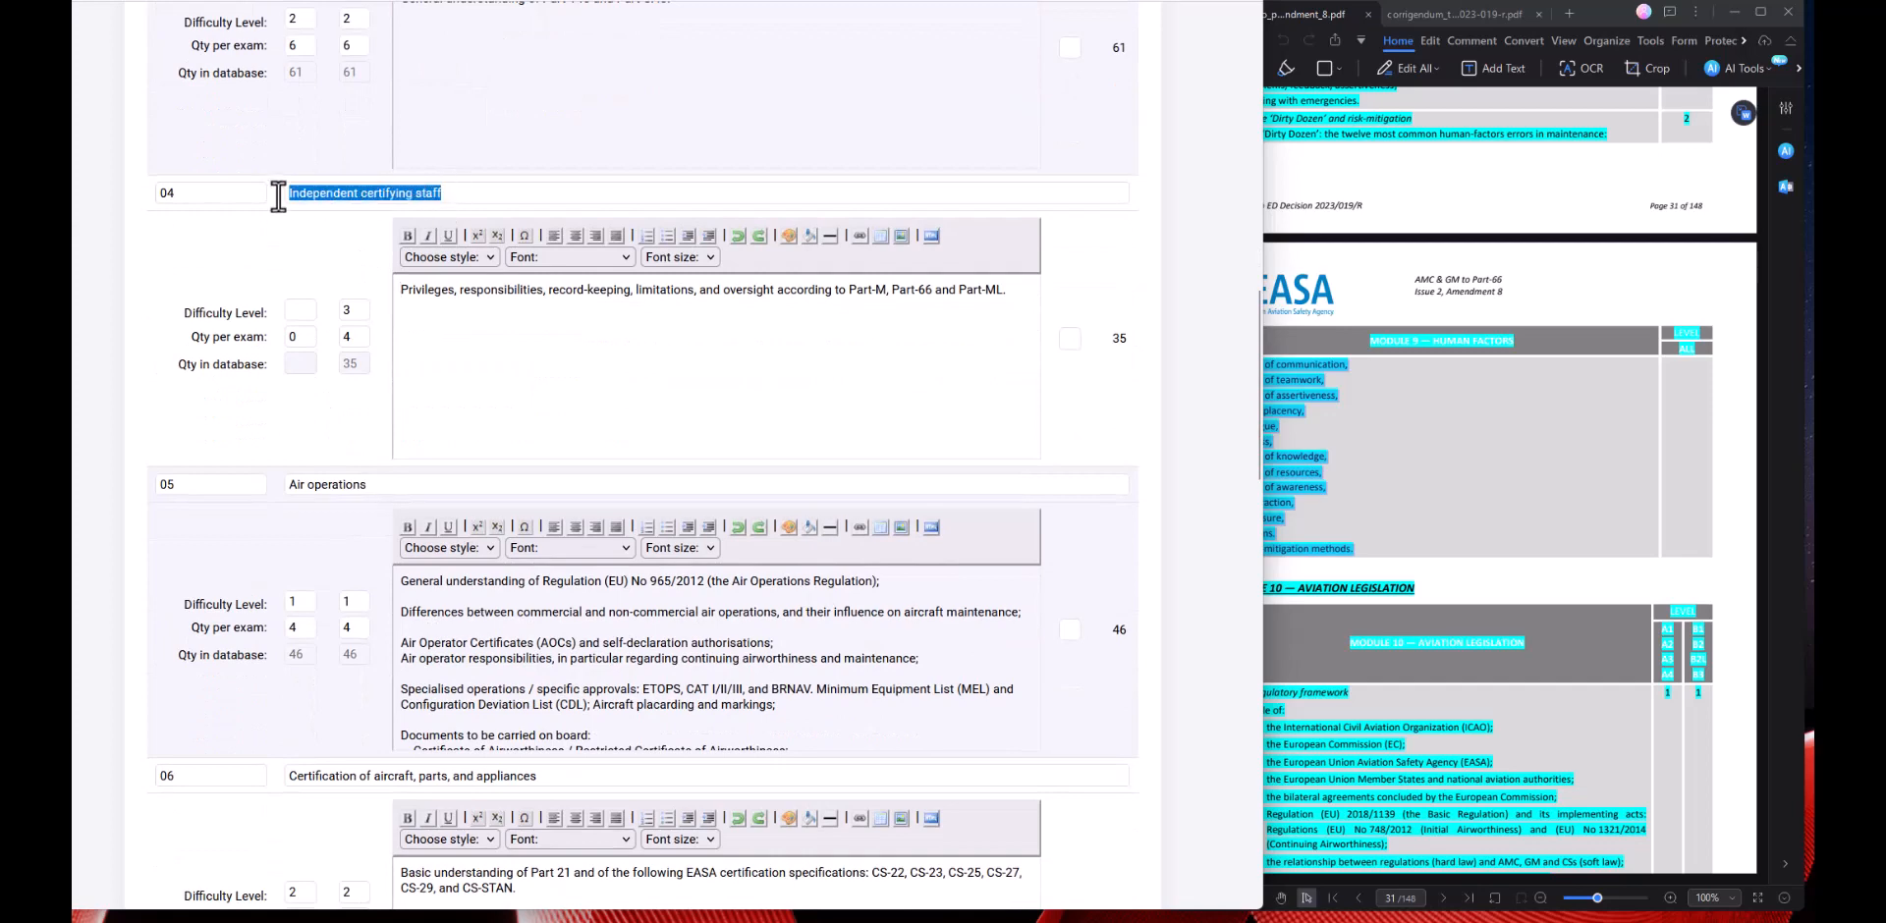
Review module 10 subsections 05 to 10, focusing on Oversight principles in continuing airworthiness and Cybersecurity in aviation maintenance.
scroll(356, 457, down, 3)
scroll(413, 413, down, 2)
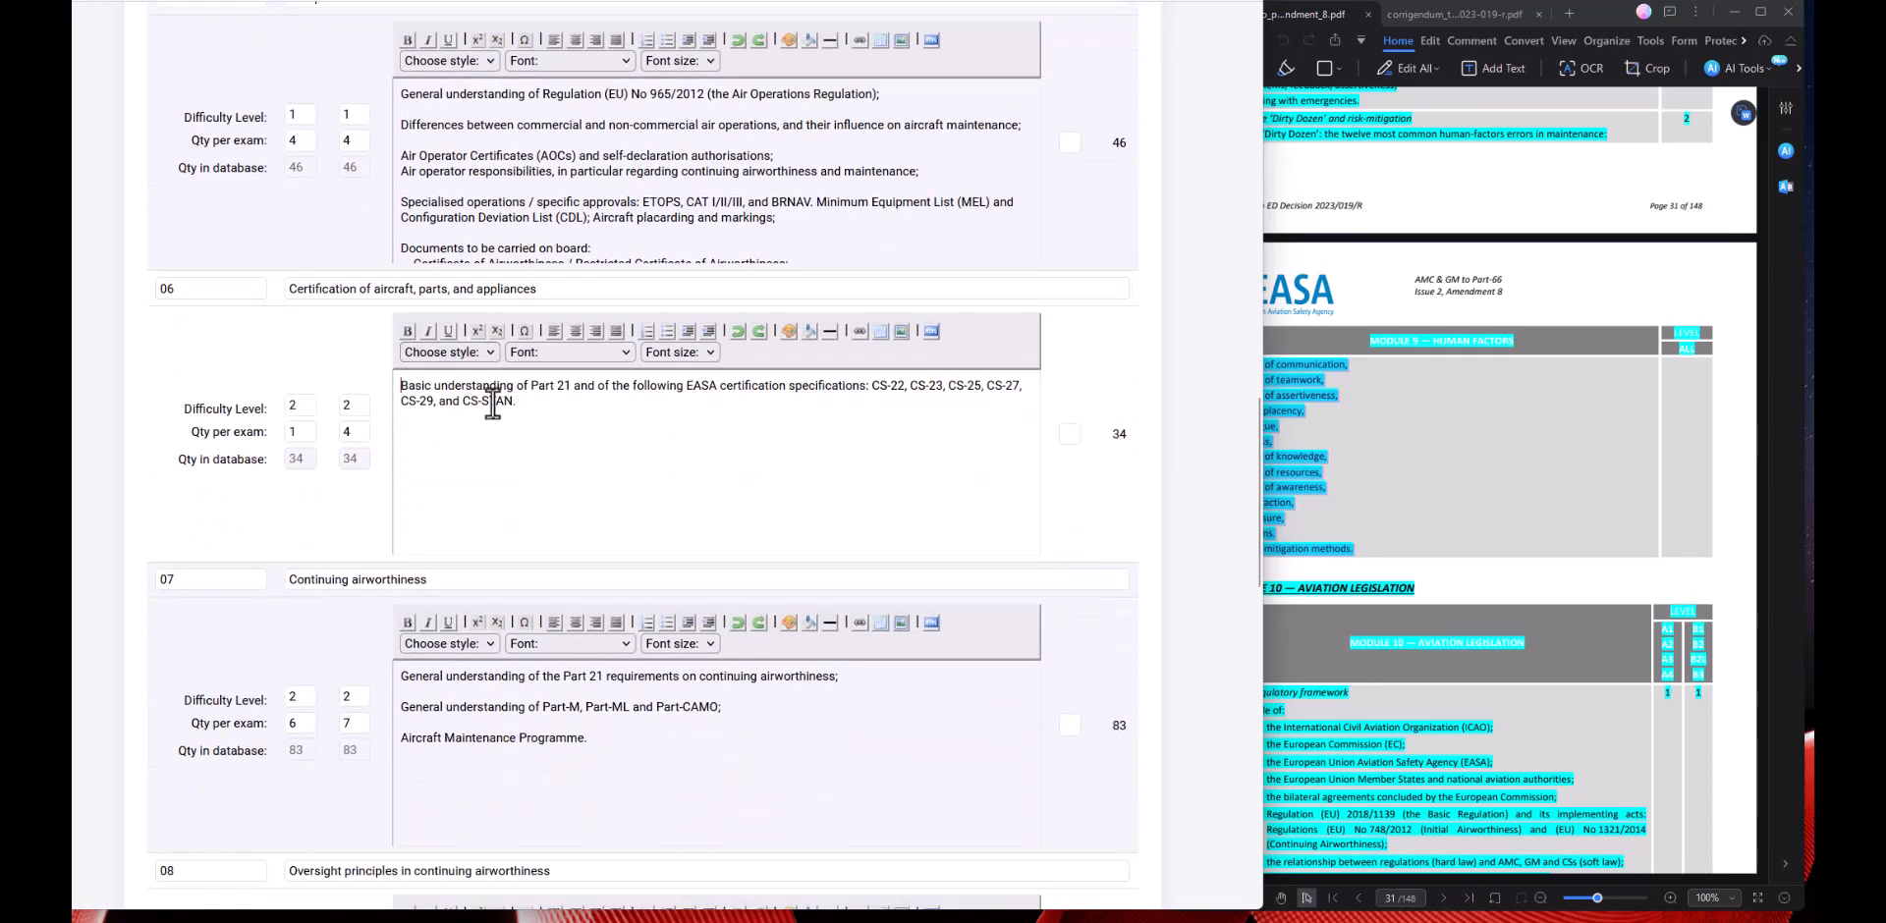
scroll(472, 422, down, 4)
drag(566, 484, 253, 487)
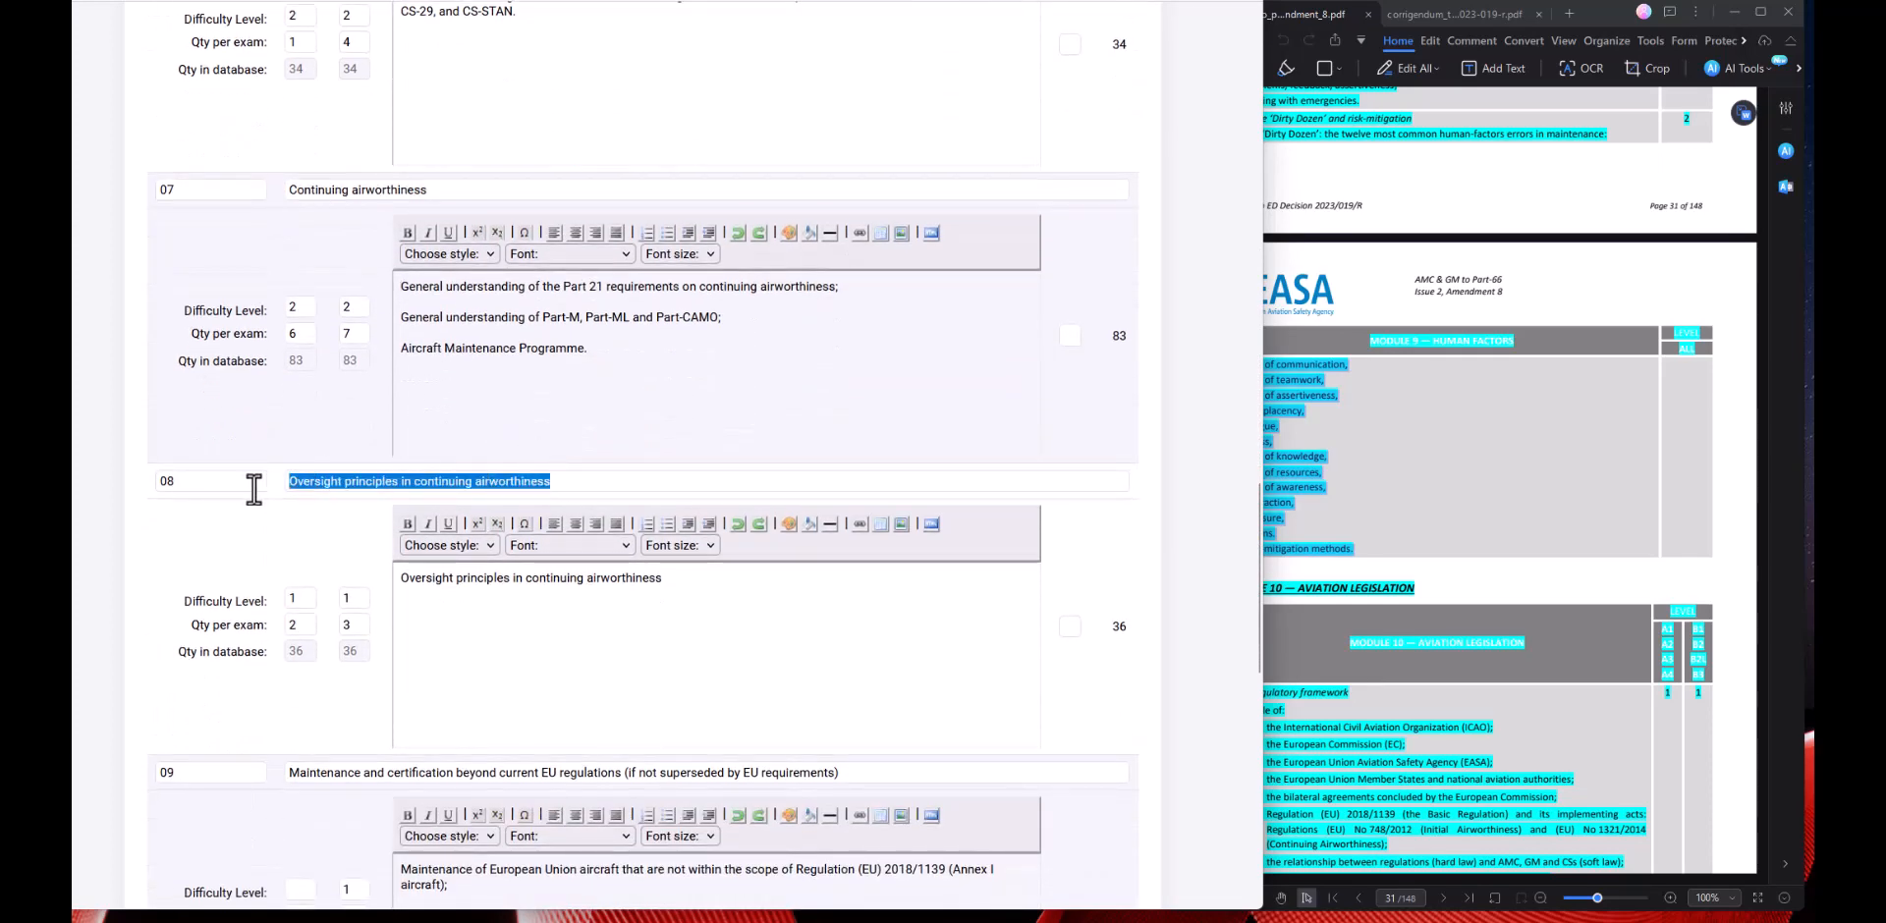
scroll(280, 547, down, 1)
scroll(280, 547, down, 5)
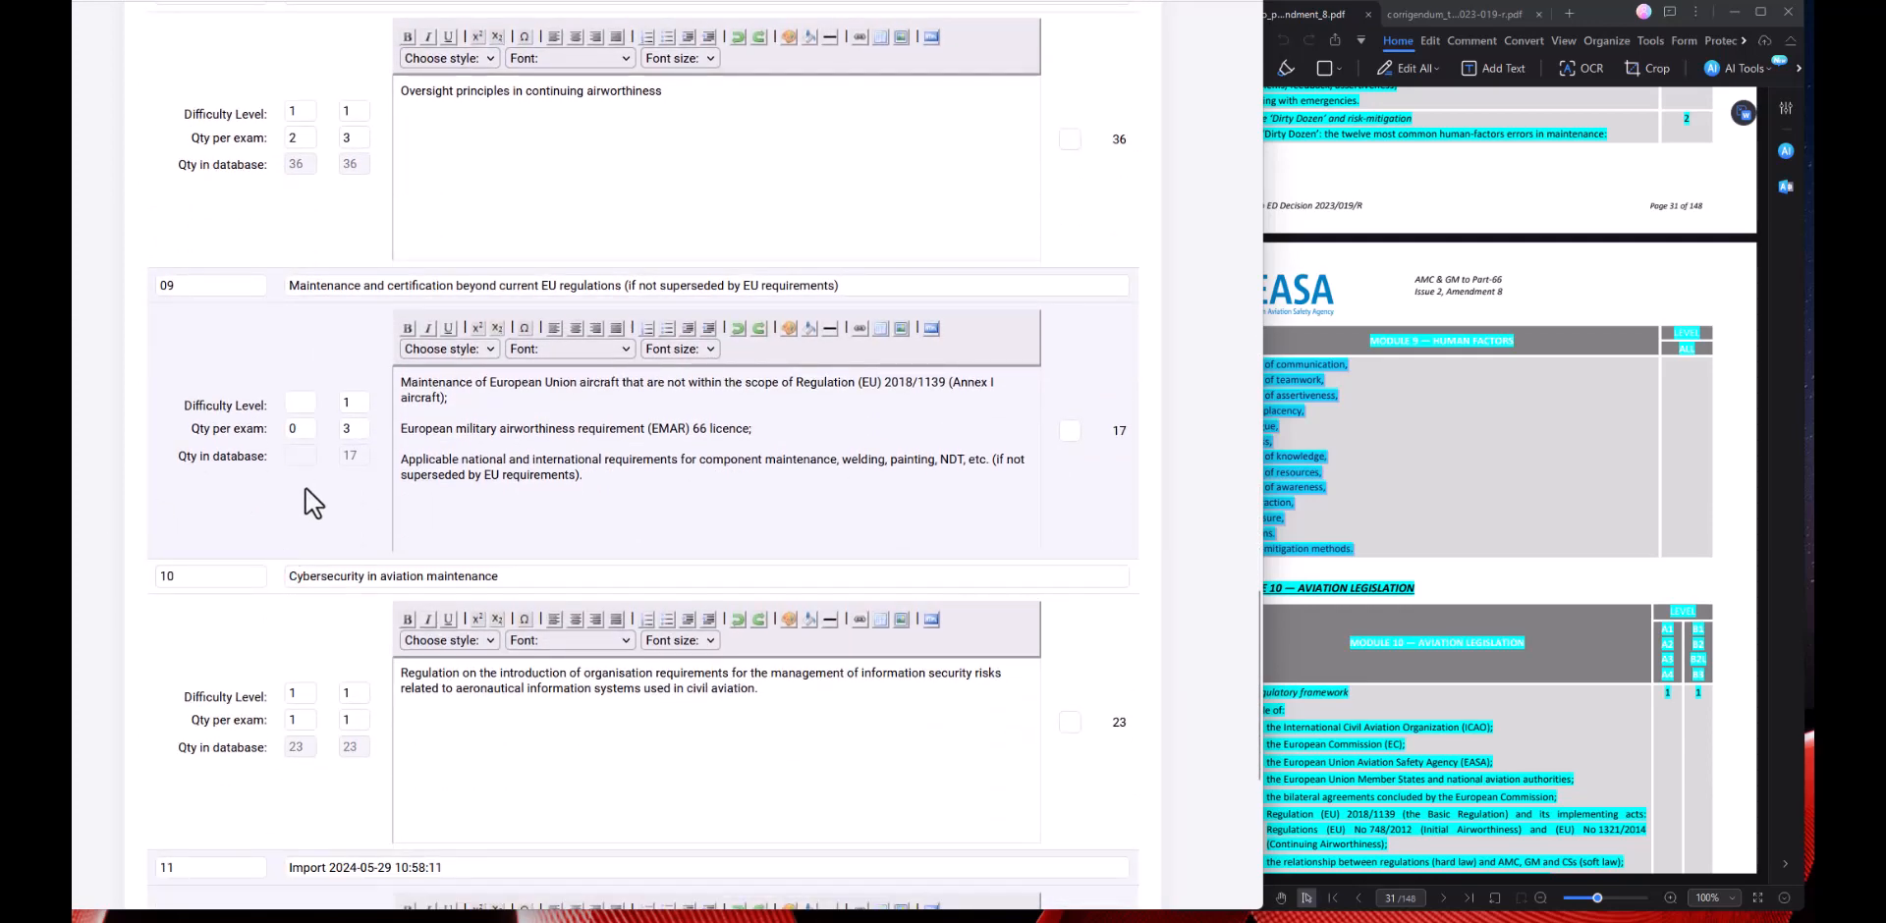
scroll(304, 487, down, 2)
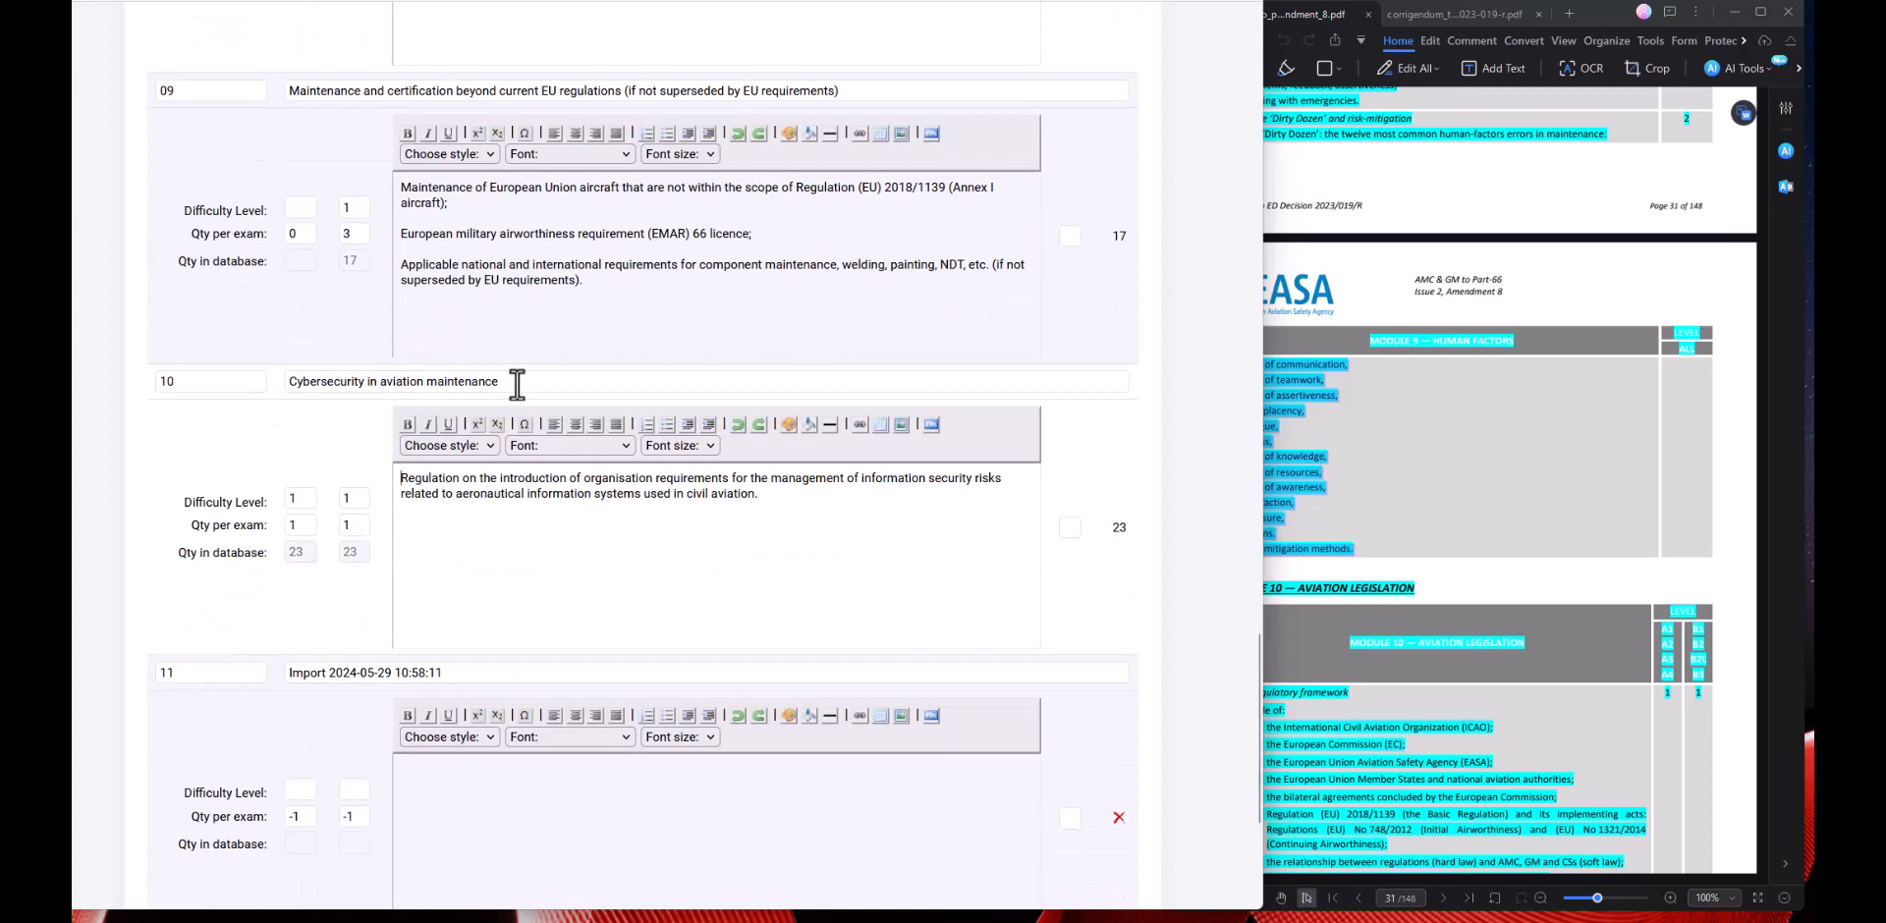
drag(515, 384, 253, 385)
scroll(265, 442, down, 2)
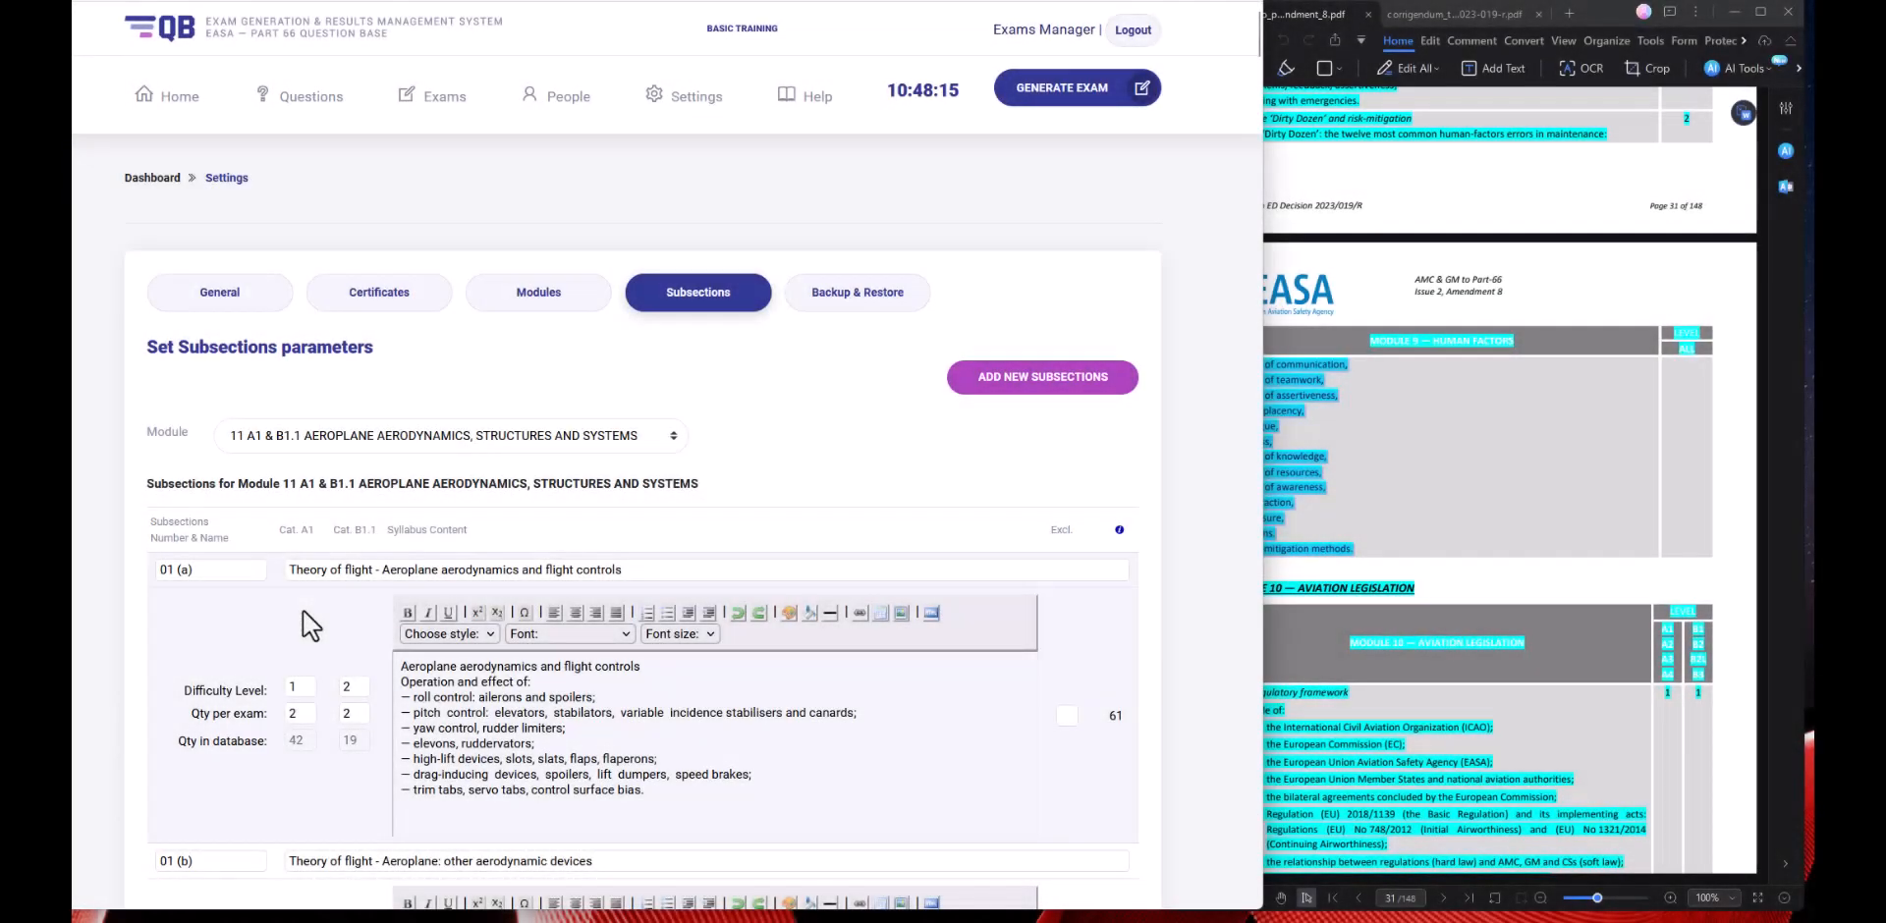
Look over the subsections of modules 11 A1 & B1.1 and 11 A2 & B1.2 and the list of available modules.
scroll(304, 612, down, 2)
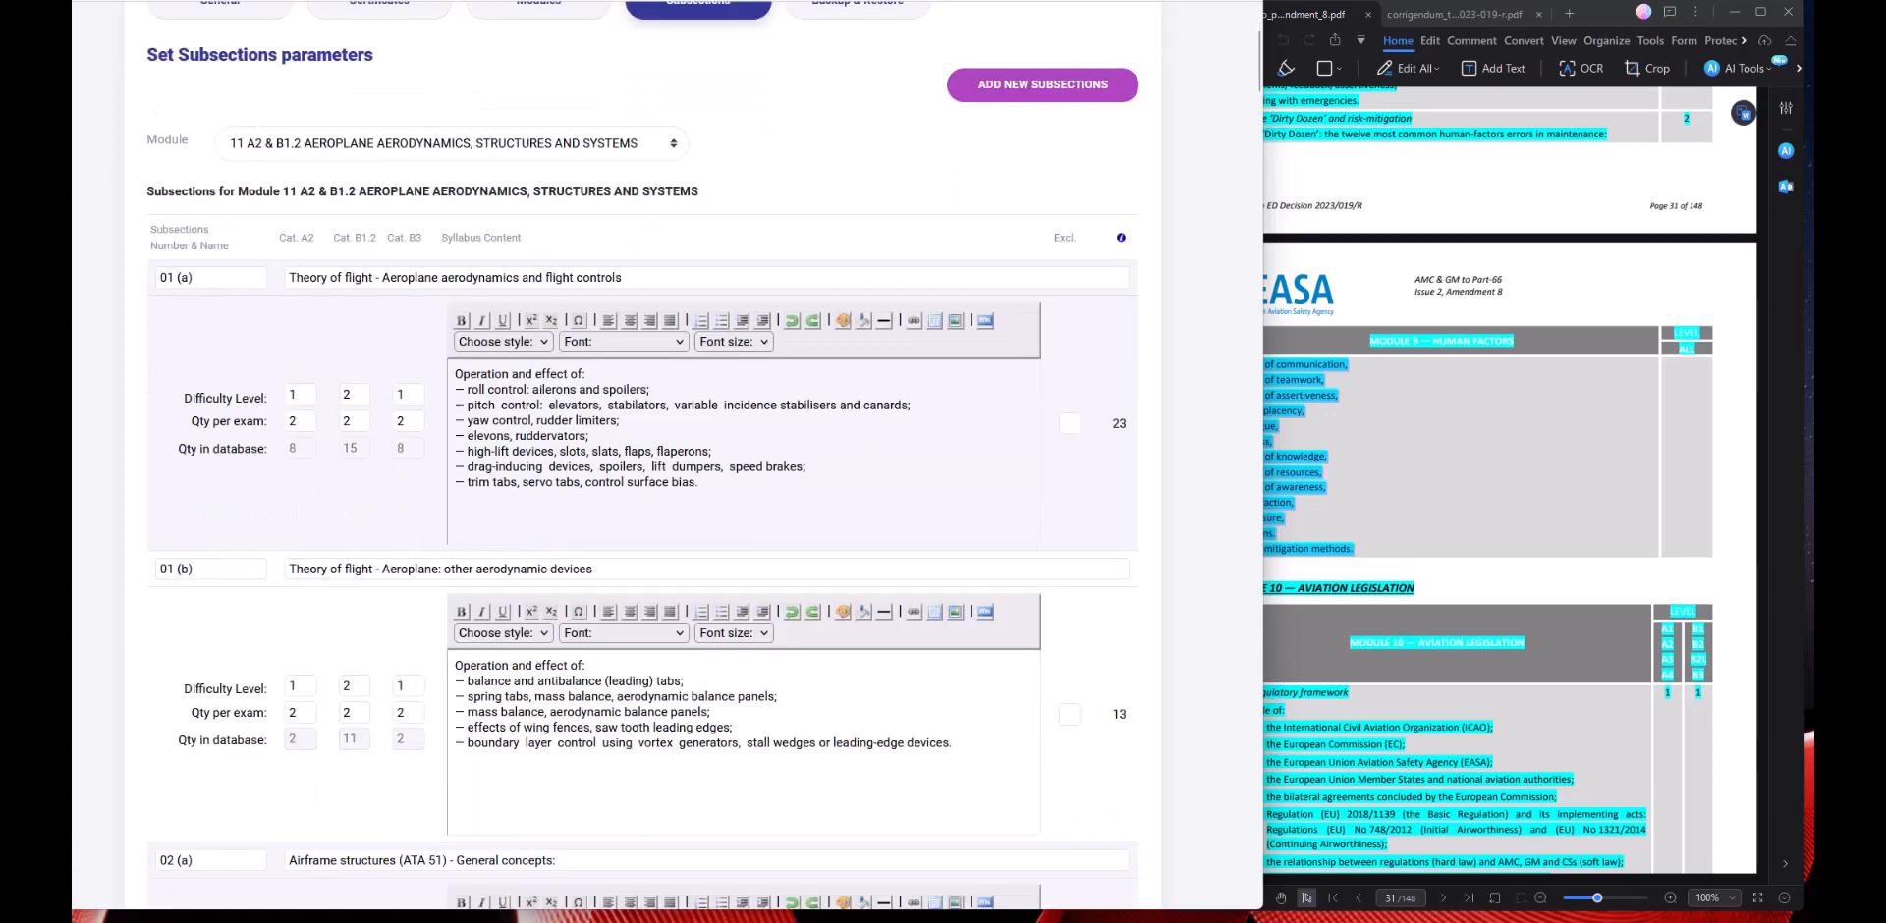
scroll(348, 334, up, 2)
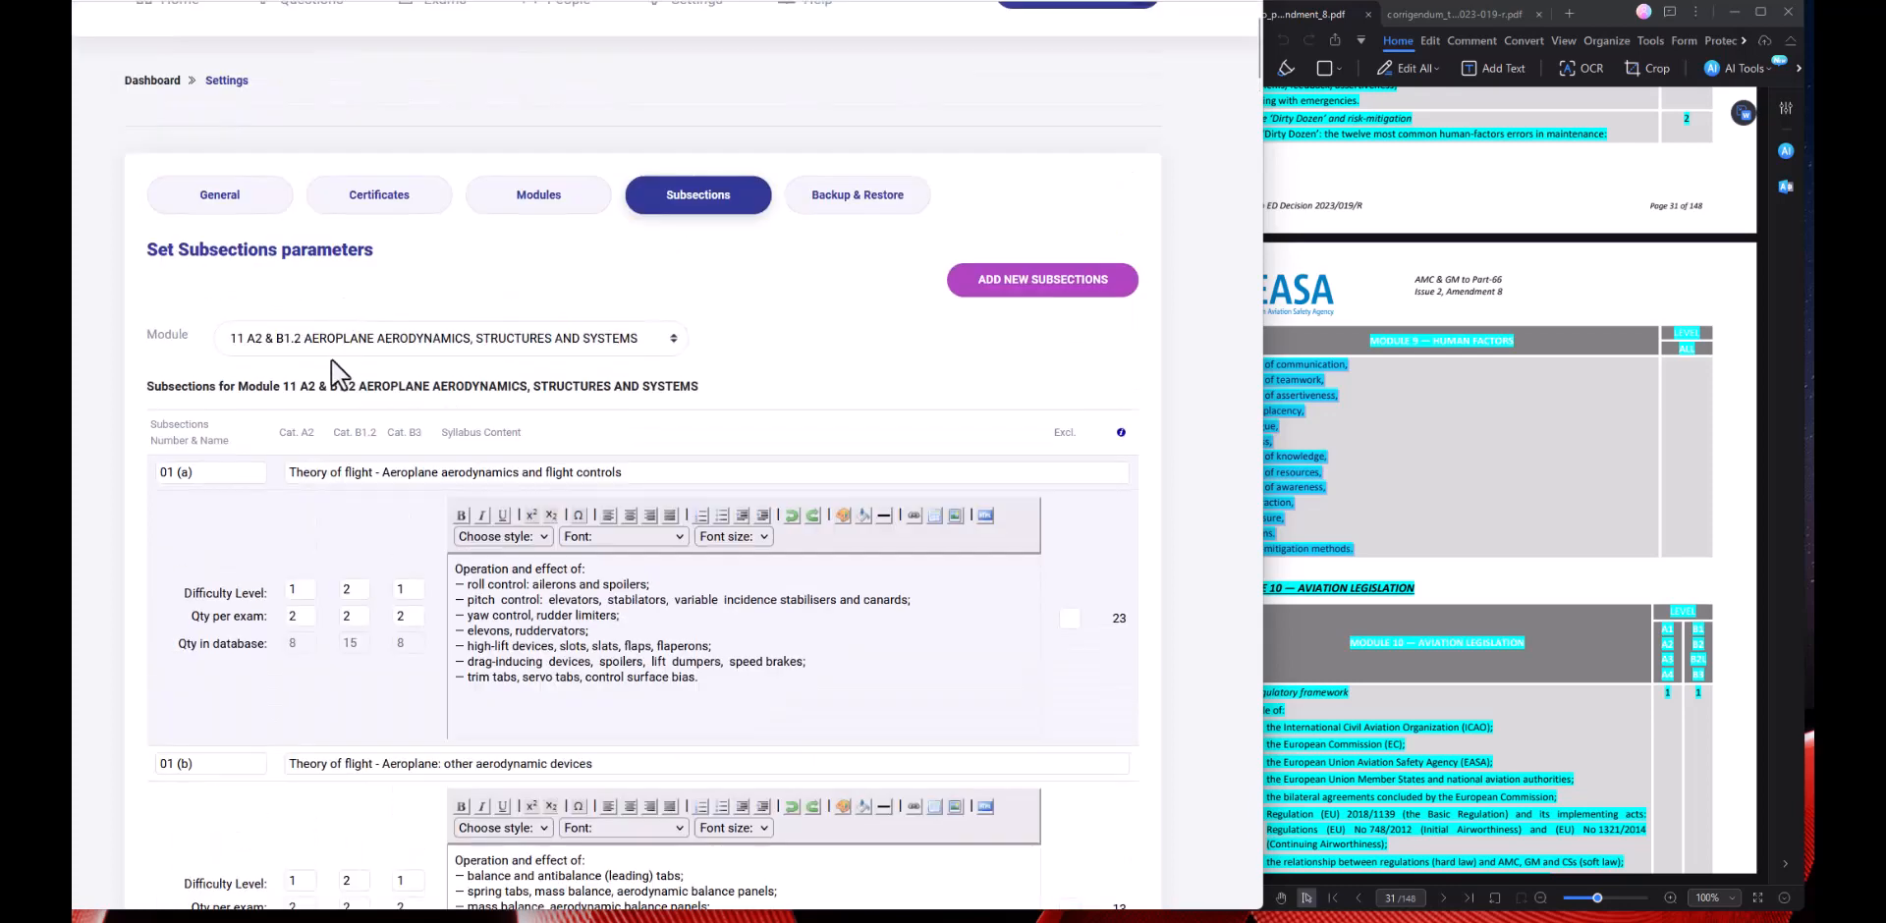
click(334, 338)
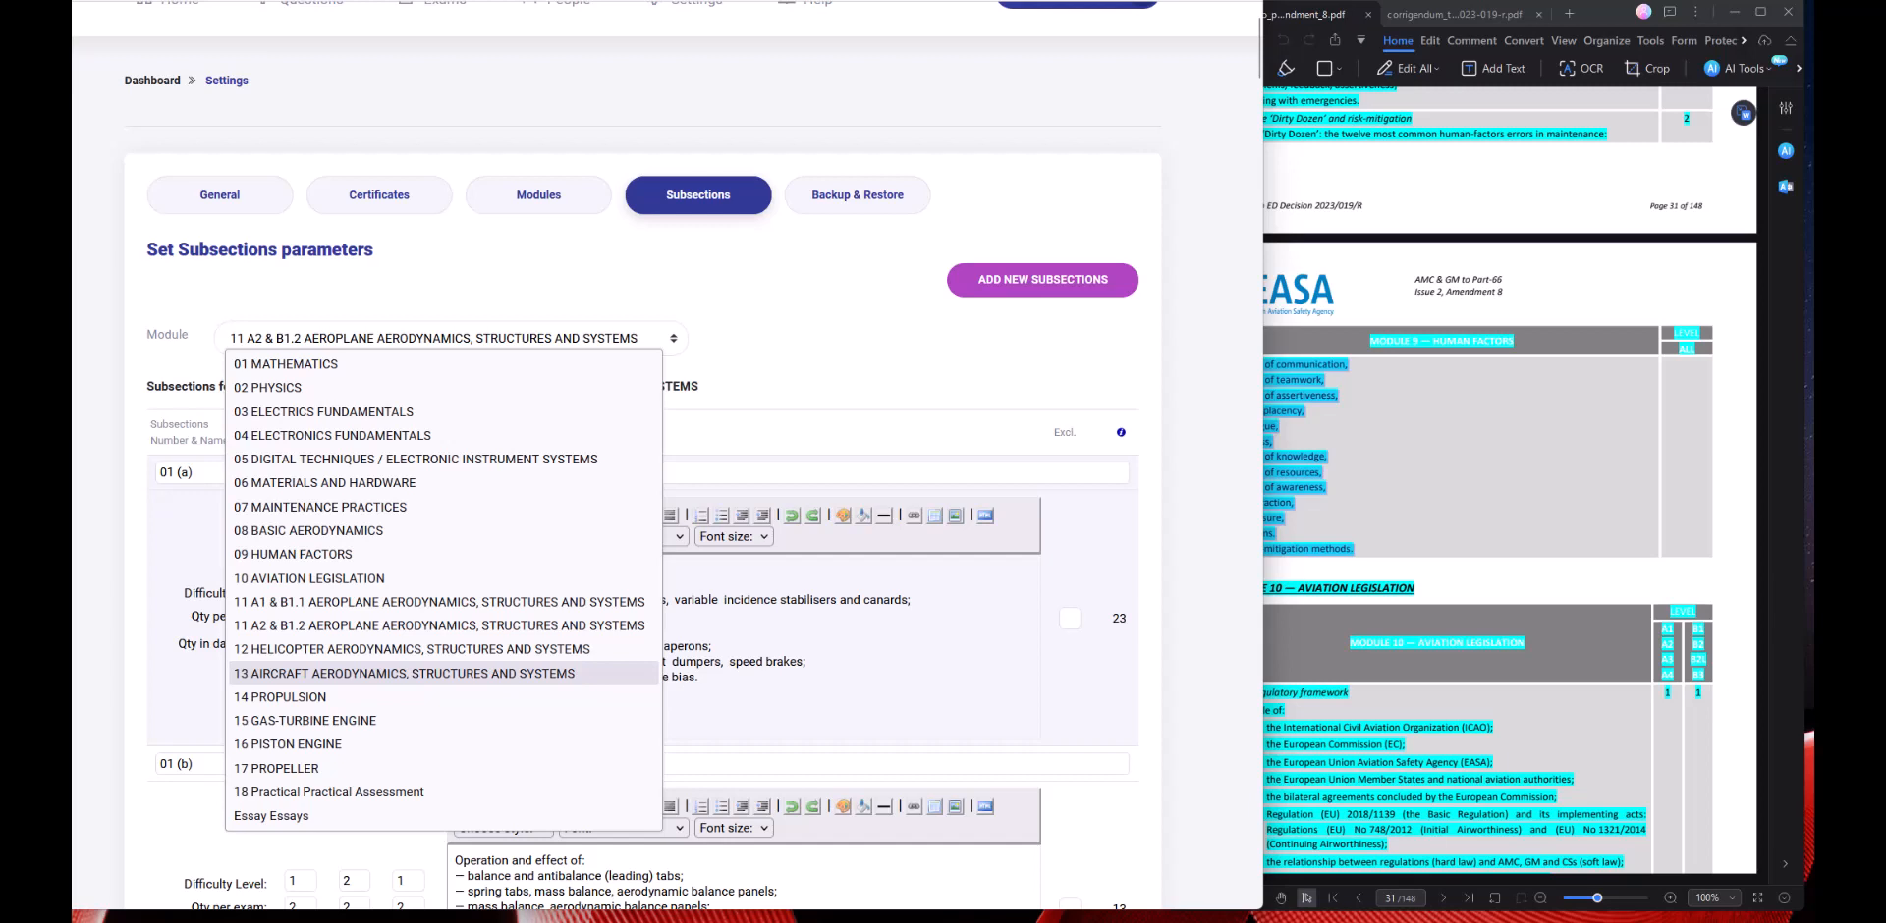
click(404, 674)
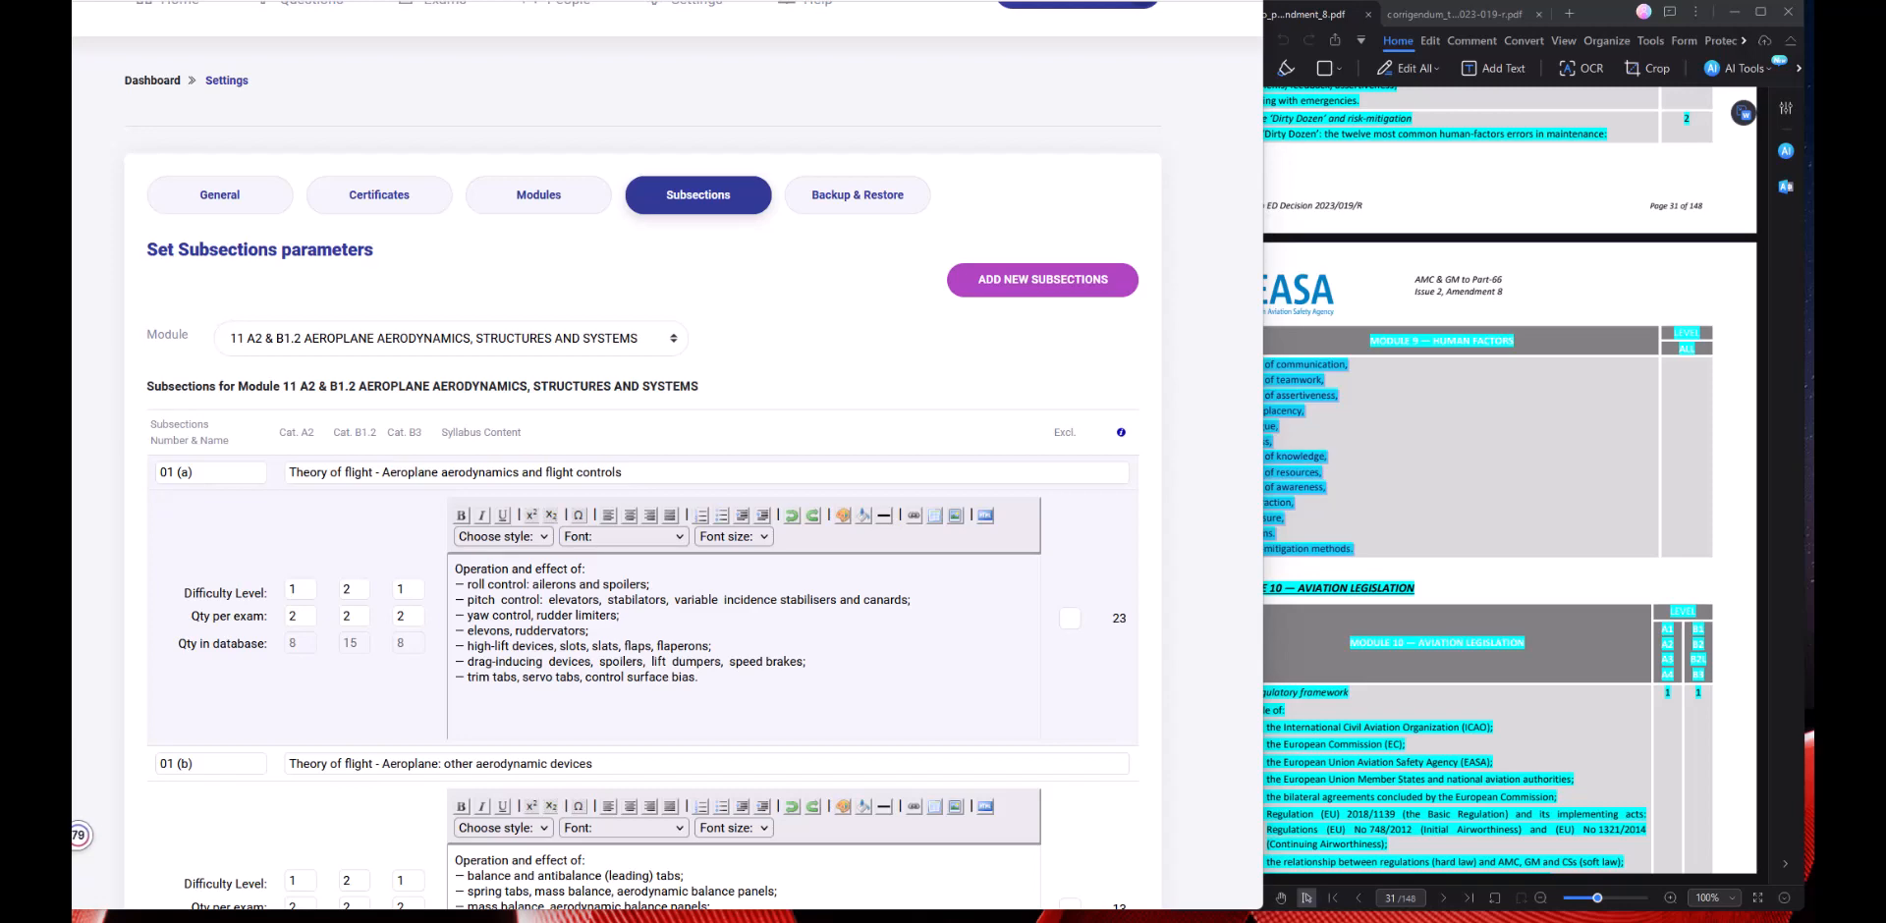
Review the airframe structures and air conditioning subsections 03.1 to 04 (e) of module 11 A2 & B1.2, including their difficulty levels.
scroll(399, 547, down, 2)
scroll(373, 354, down, 10)
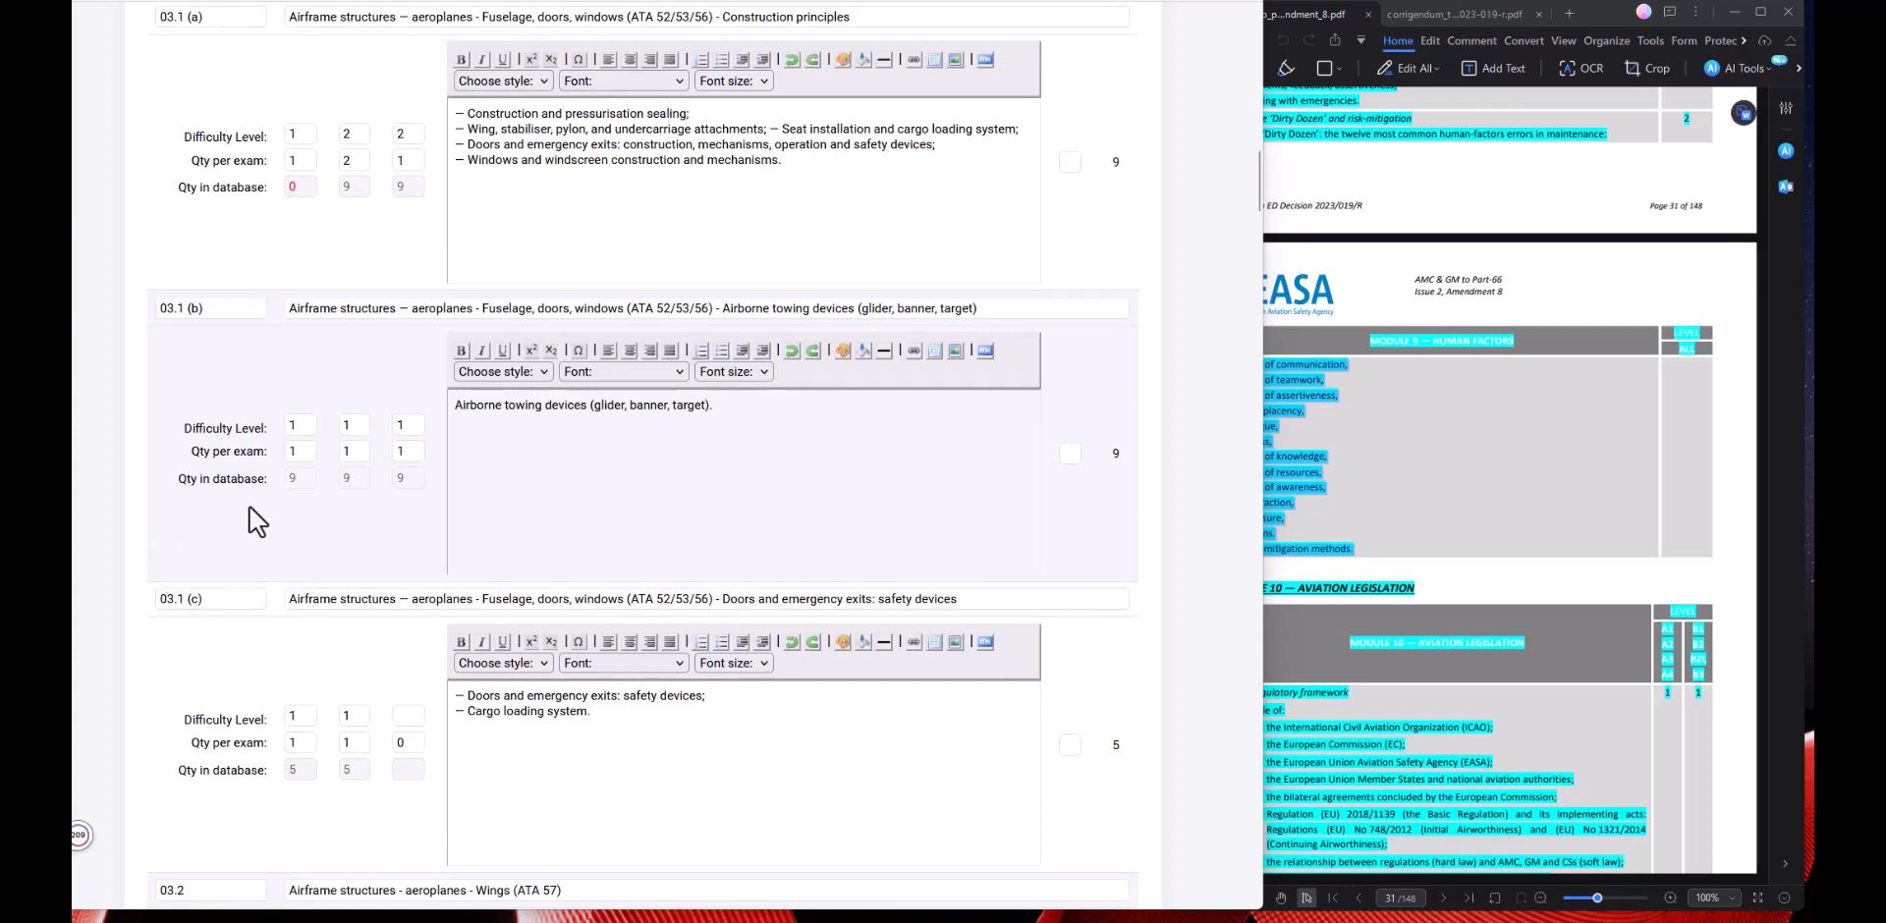
scroll(309, 517, down, 3)
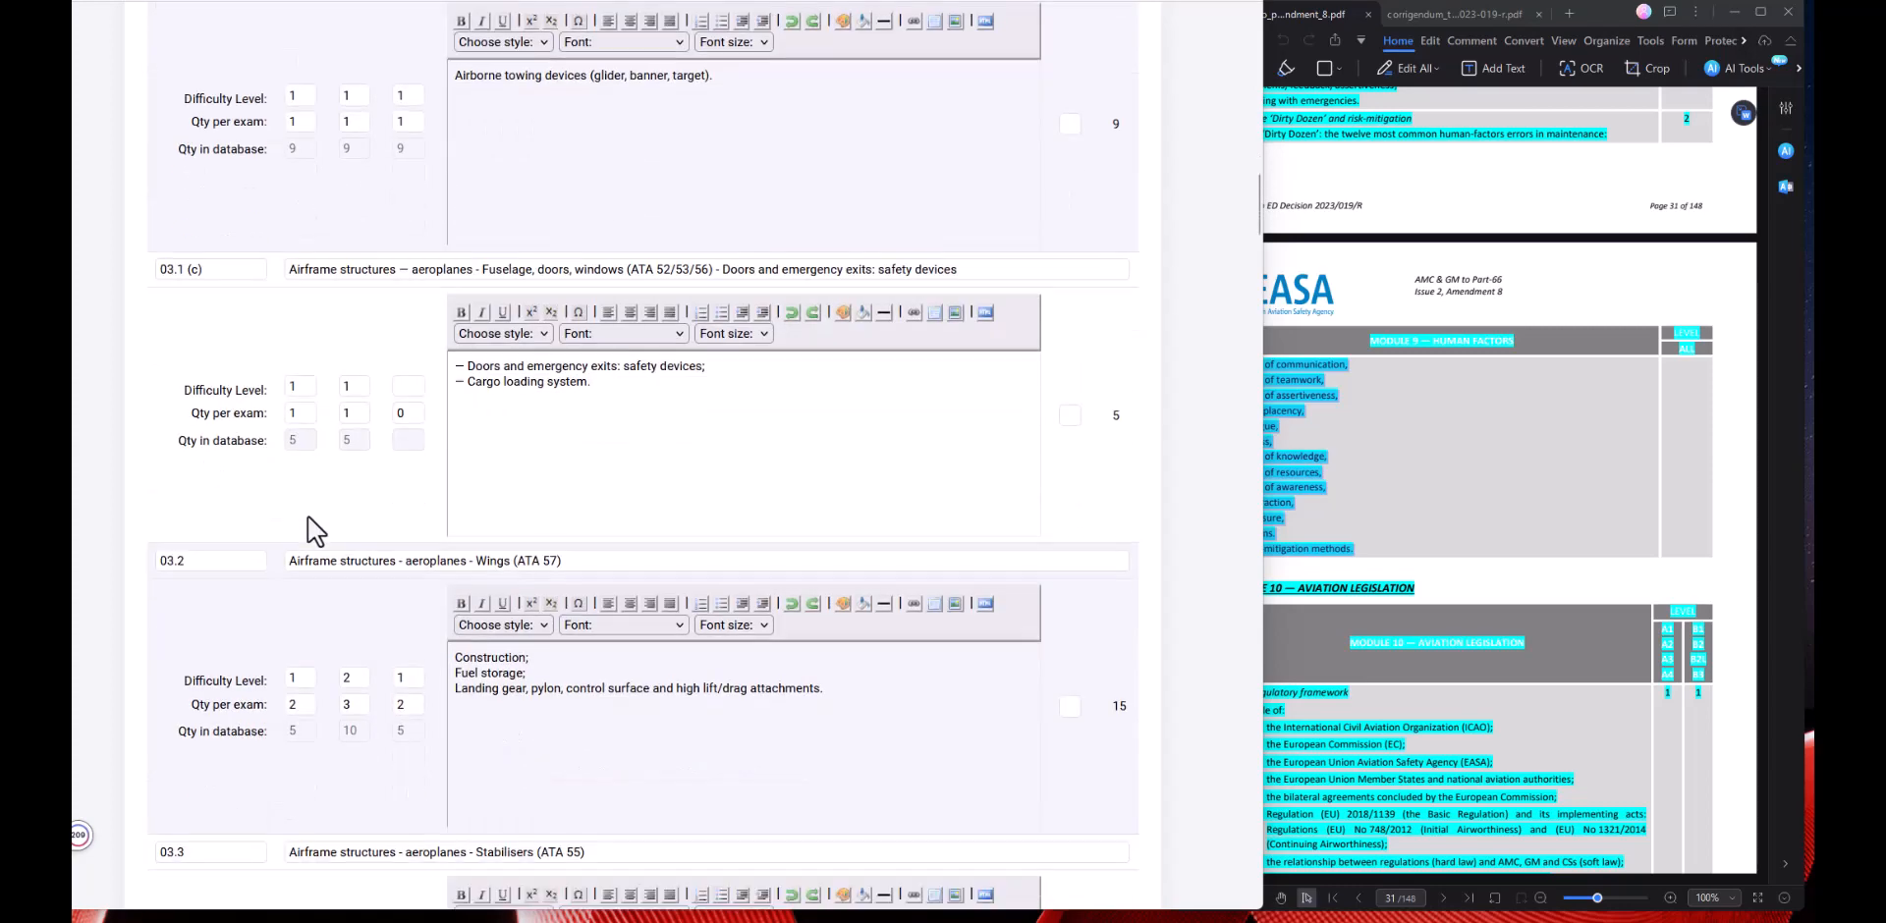
scroll(308, 517, down, 3)
scroll(332, 483, down, 3)
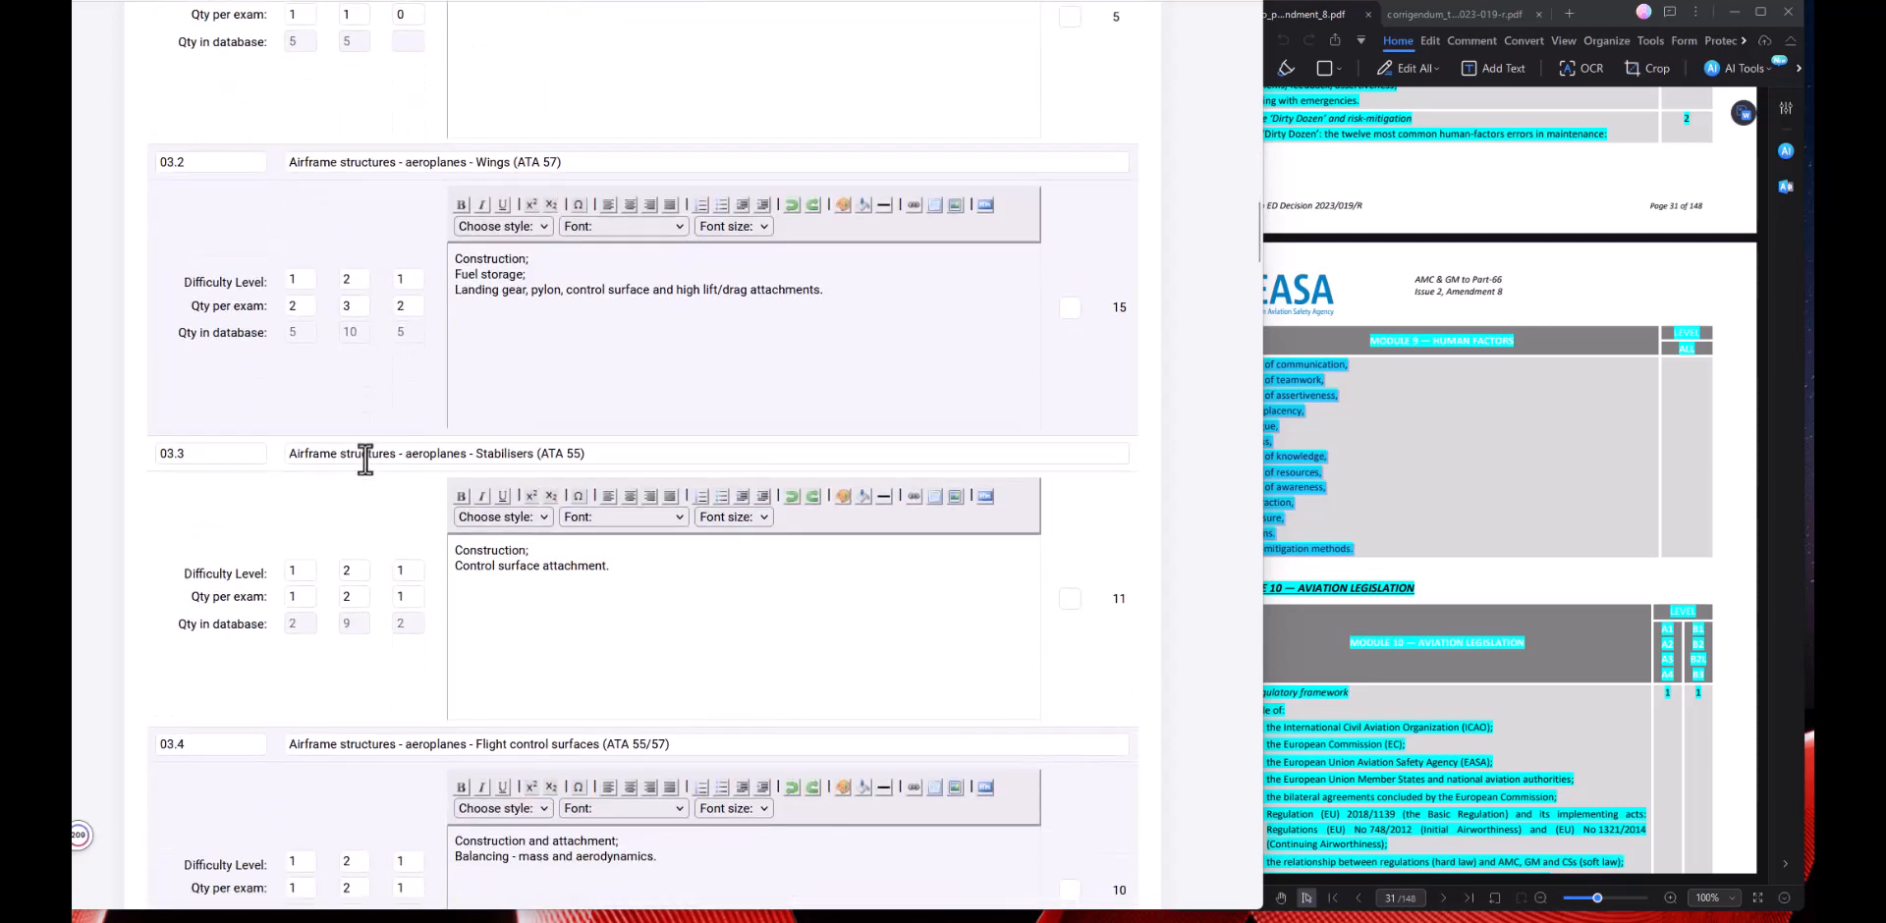
scroll(393, 379, down, 2)
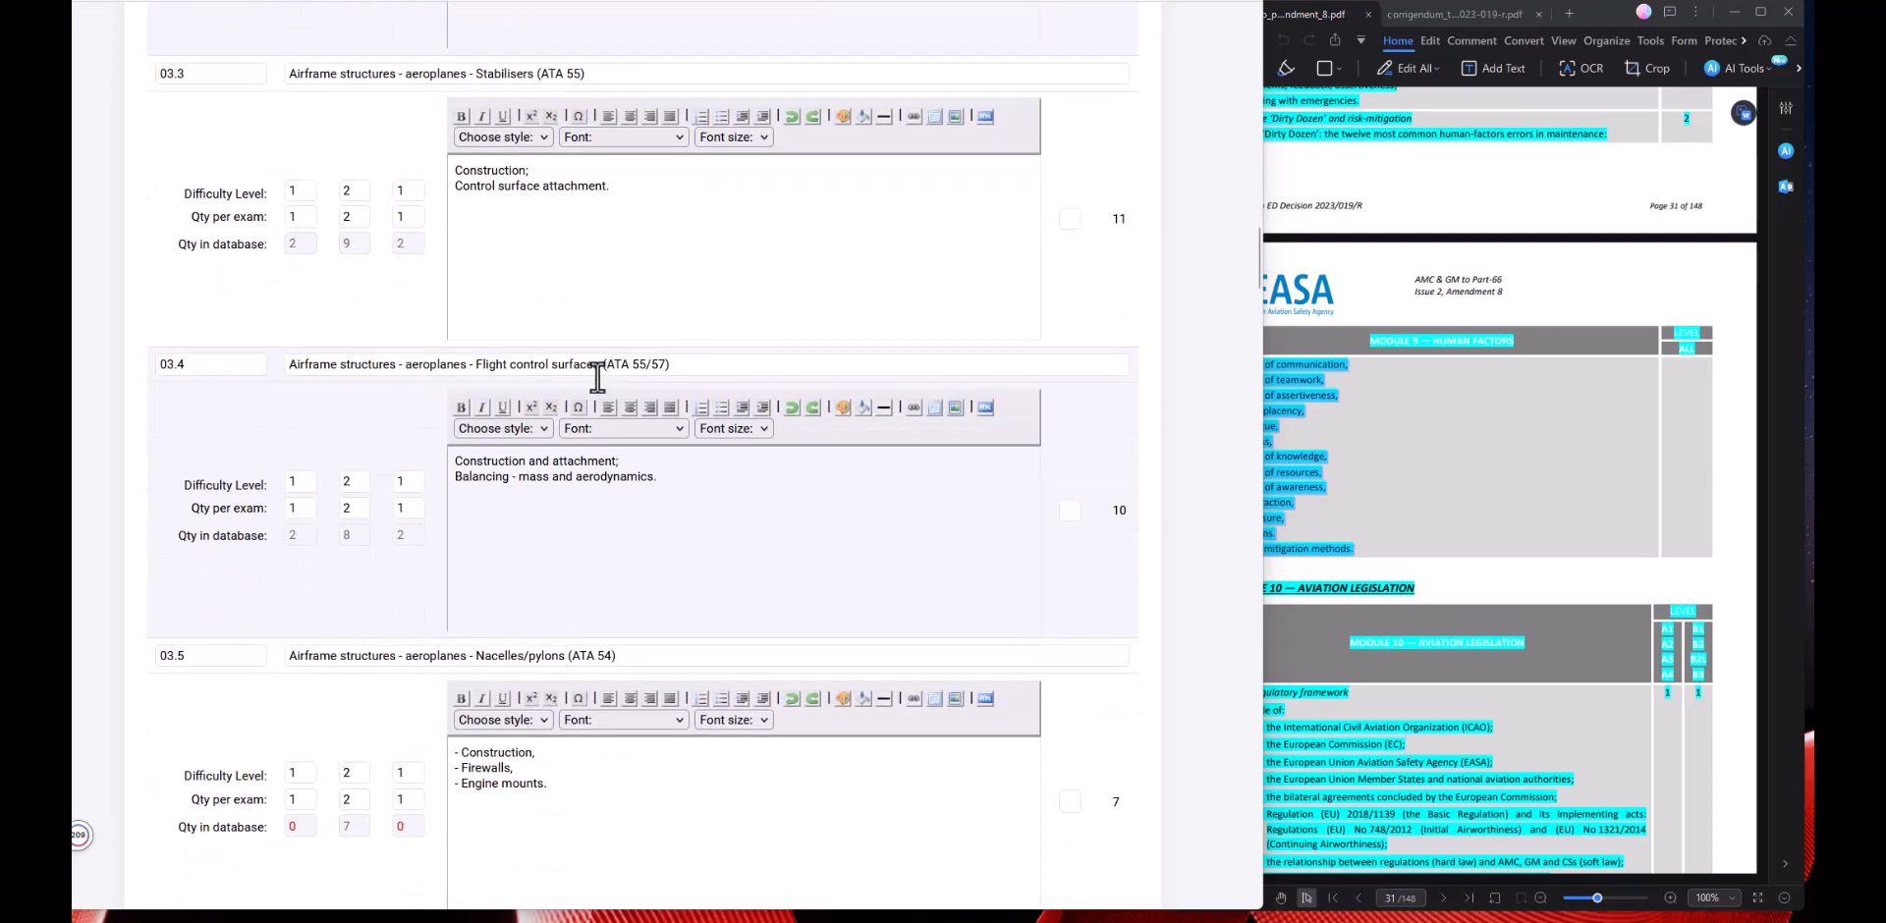
scroll(598, 377, down, 3)
scroll(315, 434, down, 4)
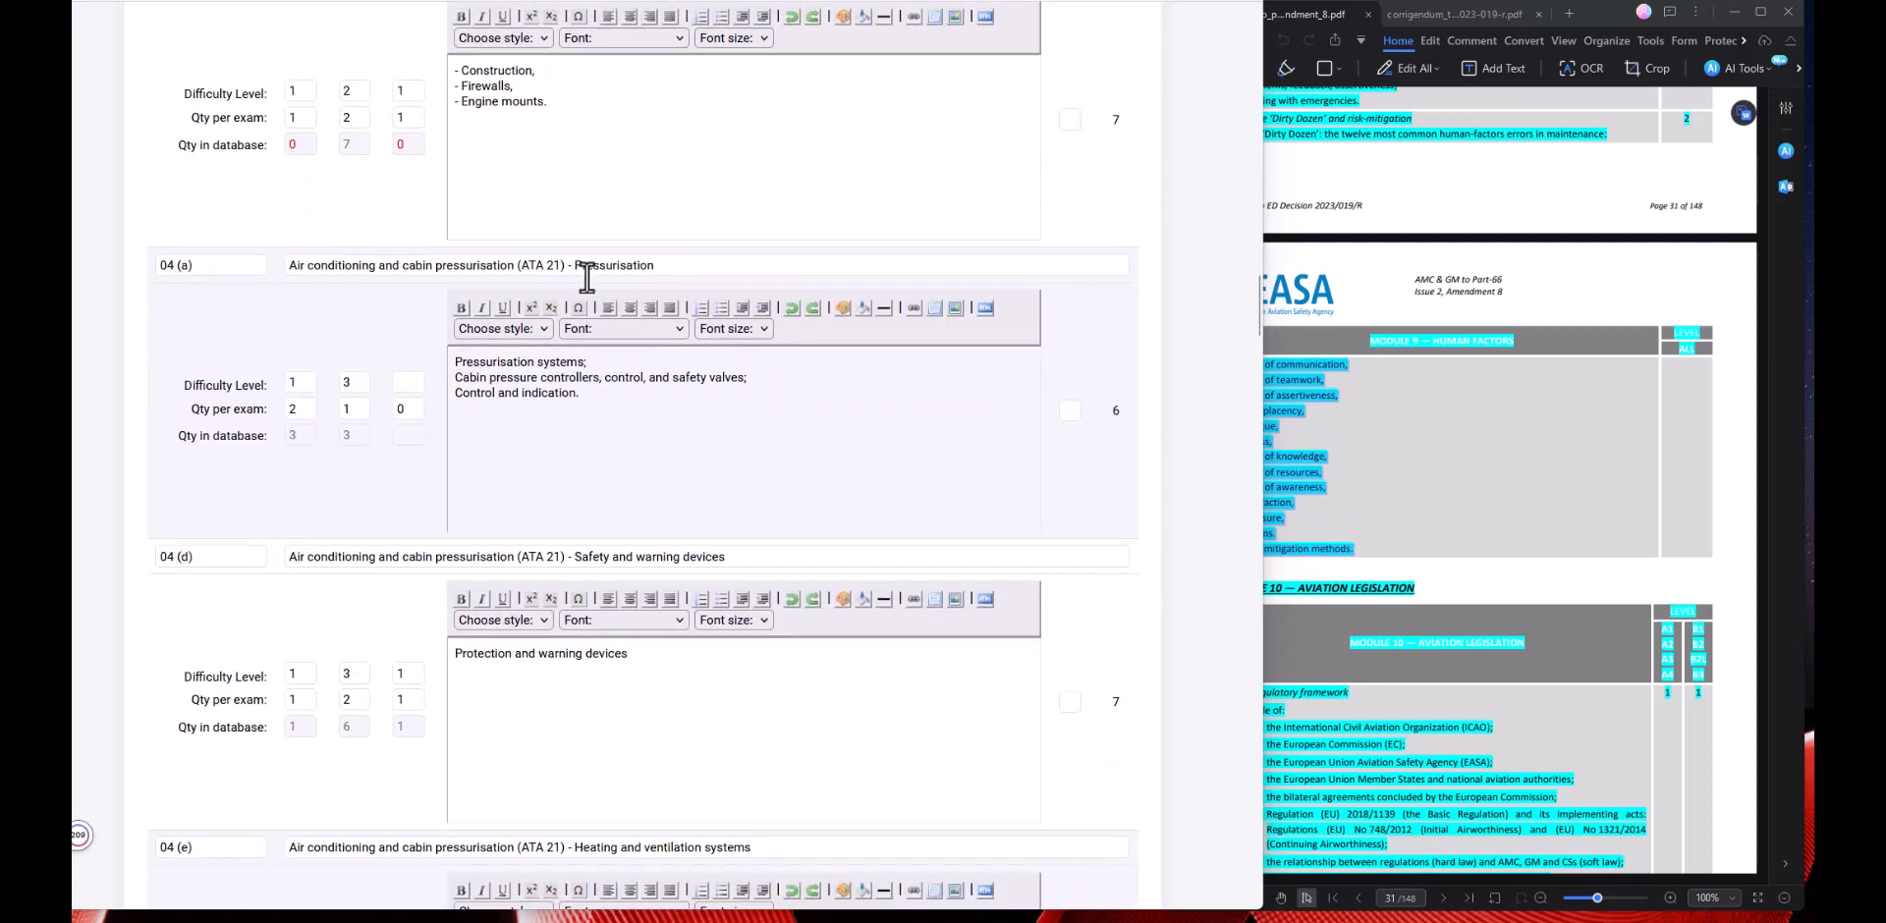
scroll(471, 455, down, 4)
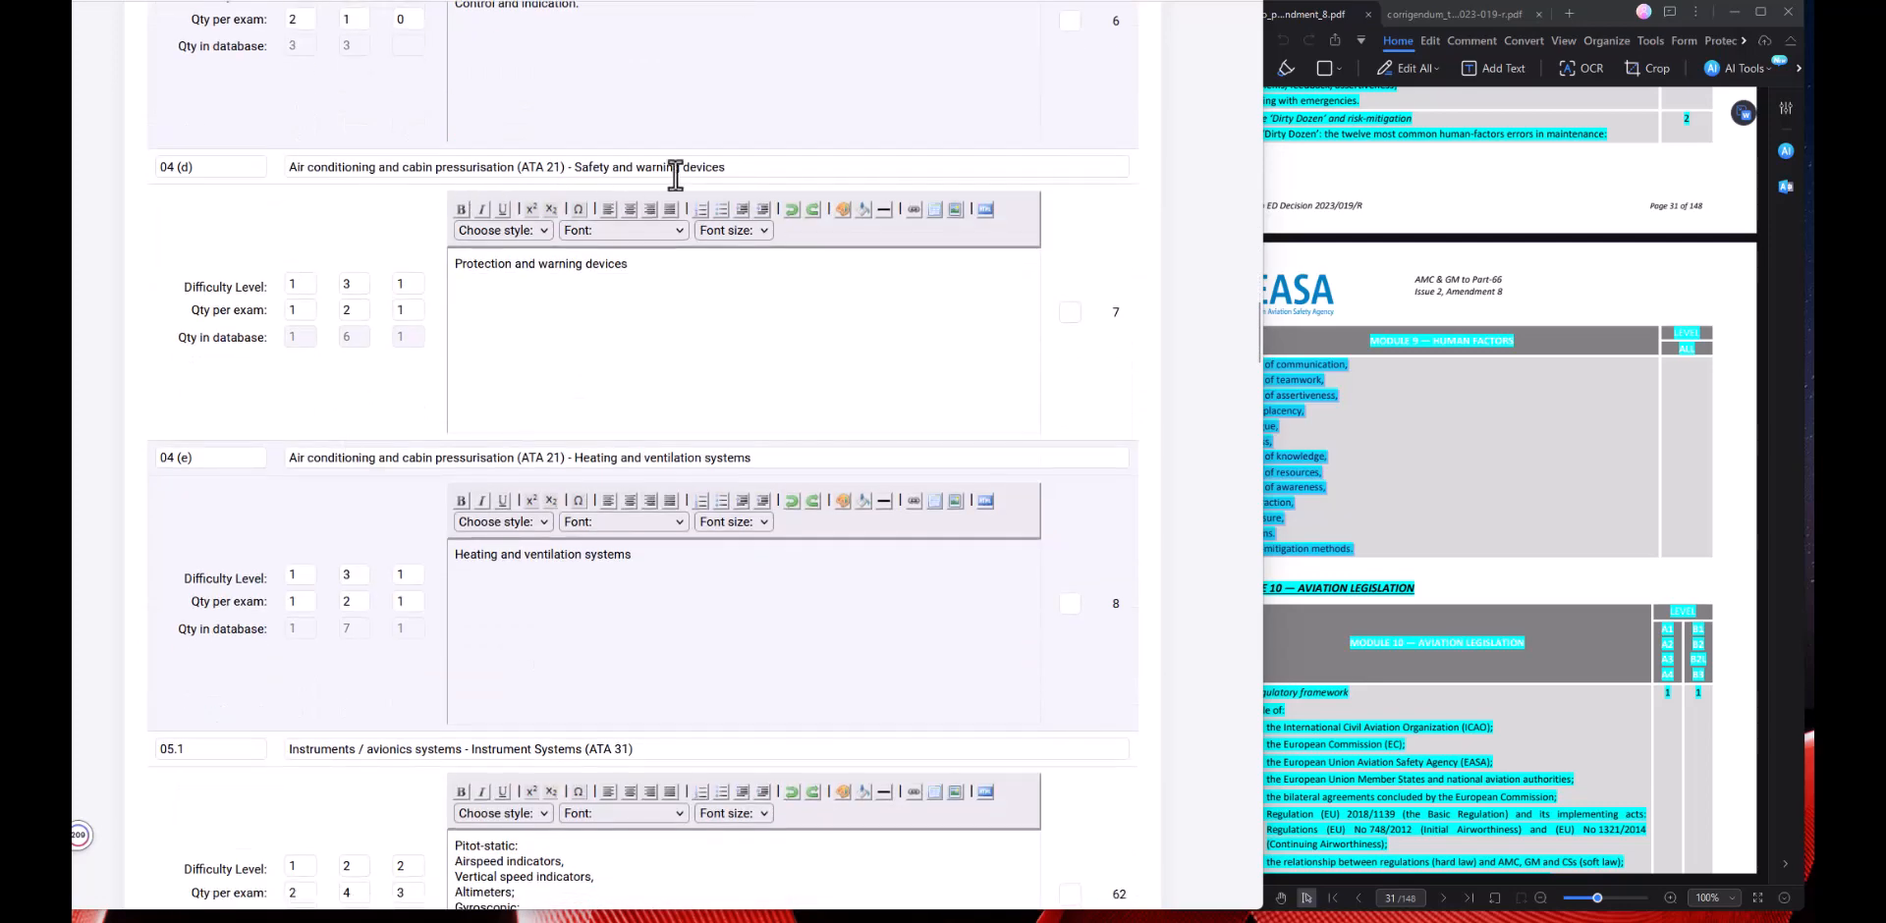
Review module 11 A2 & B1.2 subsections 05.1 Instrument Systems to 08 (a) Fire protection, including their levels and question quantities.
scroll(300, 462, down, 3)
scroll(365, 560, down, 6)
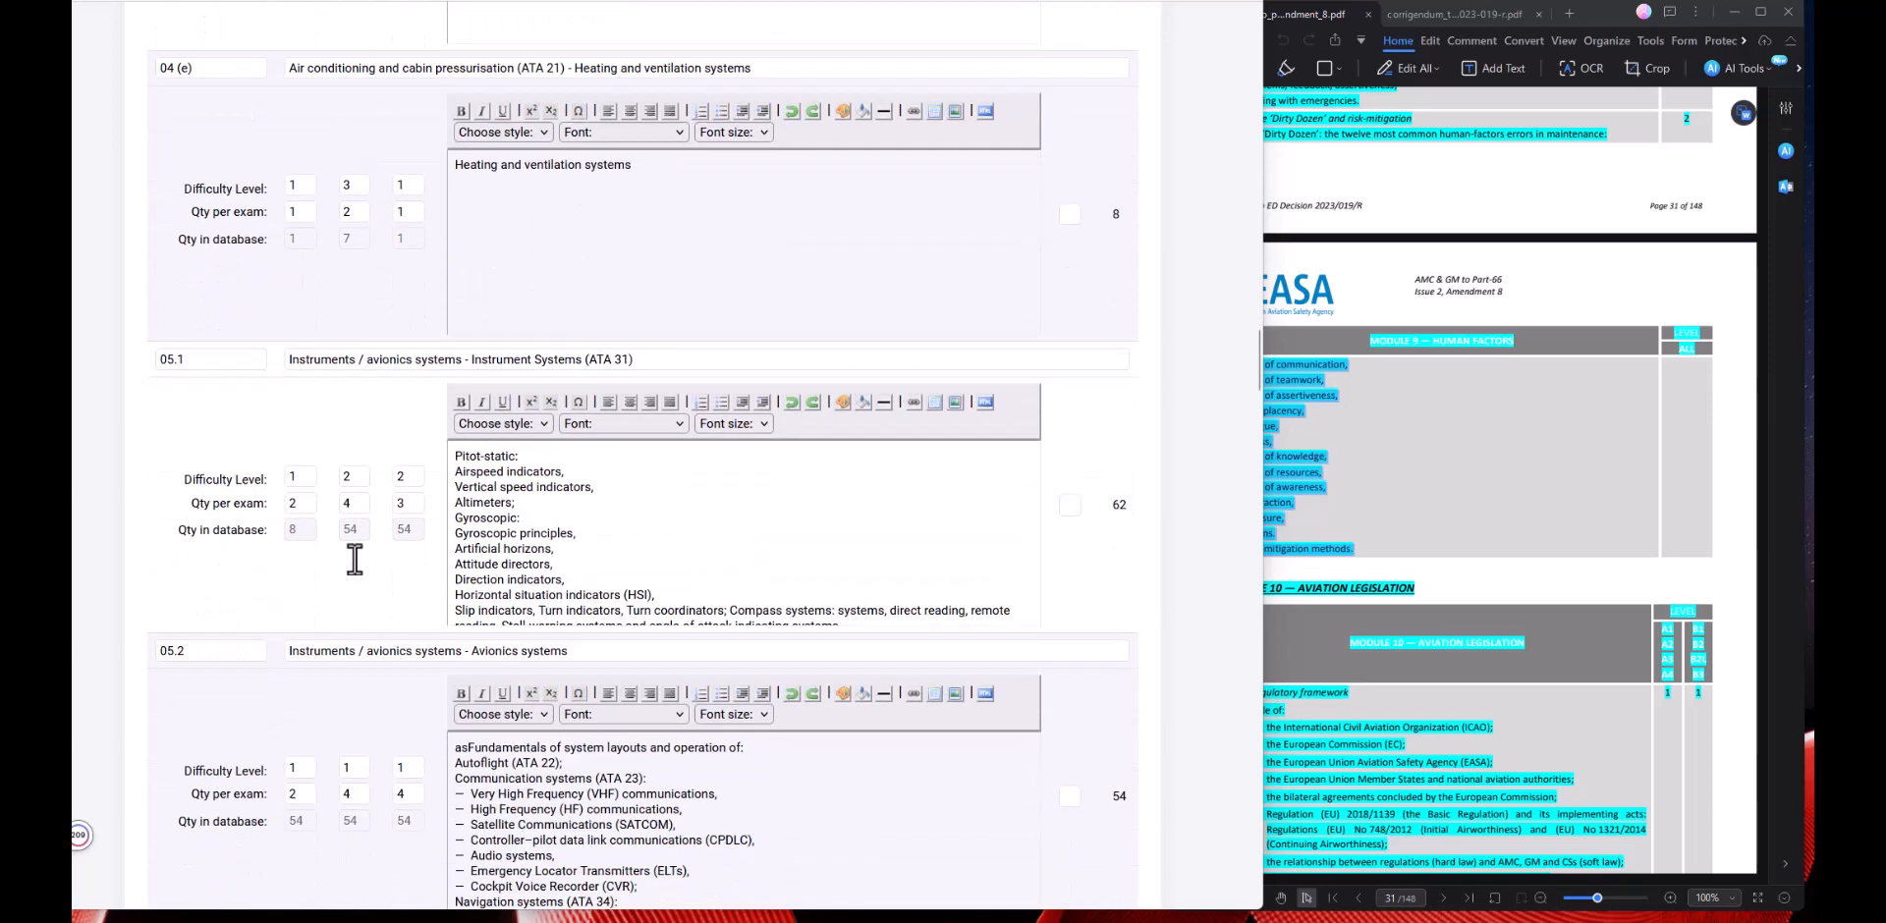
scroll(390, 507, down, 1)
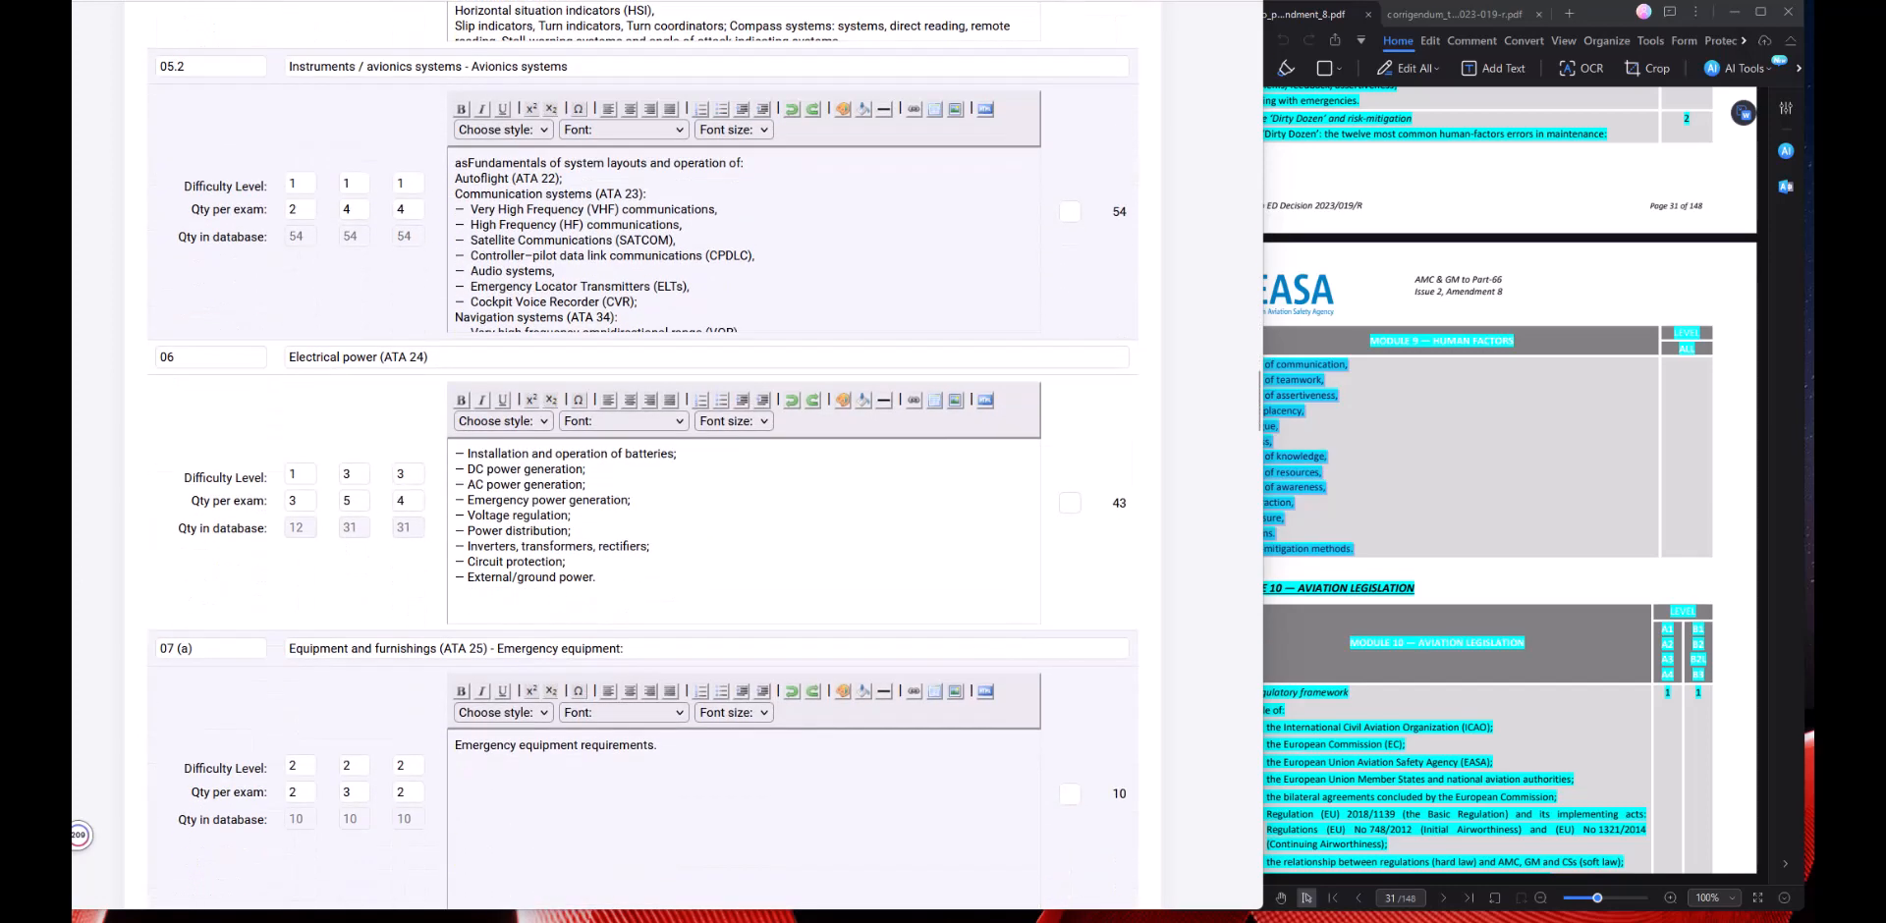
scroll(356, 497, down, 4)
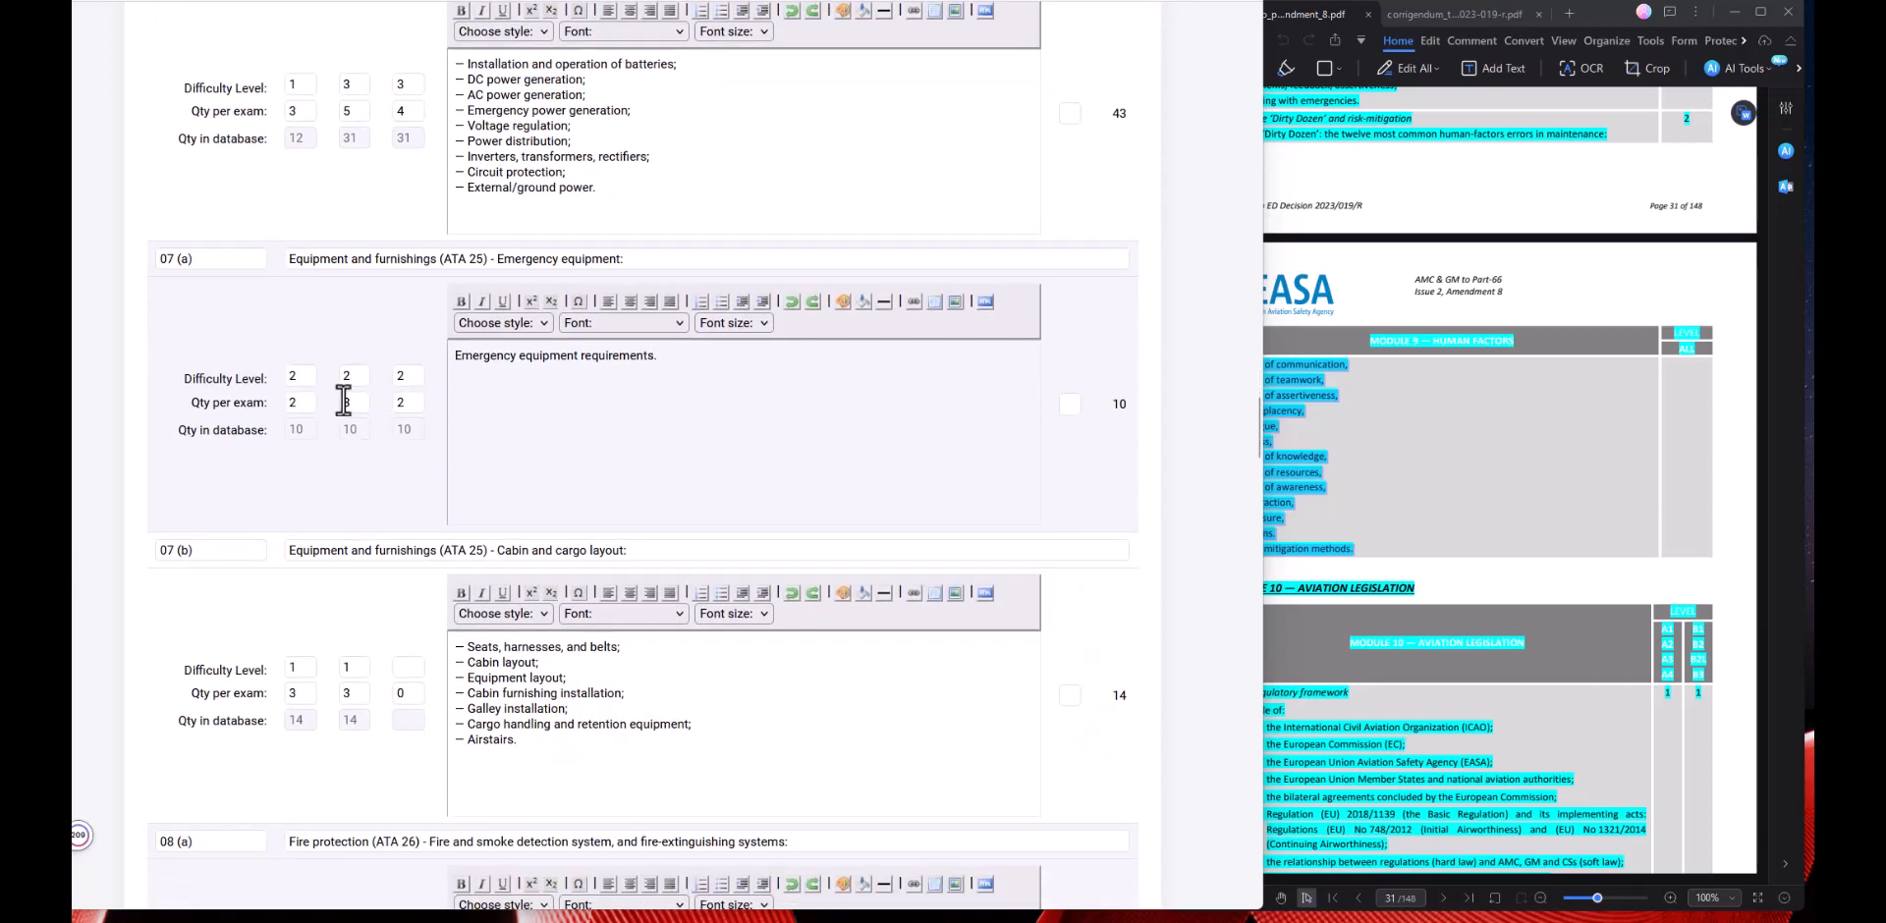
scroll(344, 401, down, 1)
scroll(373, 403, down, 2)
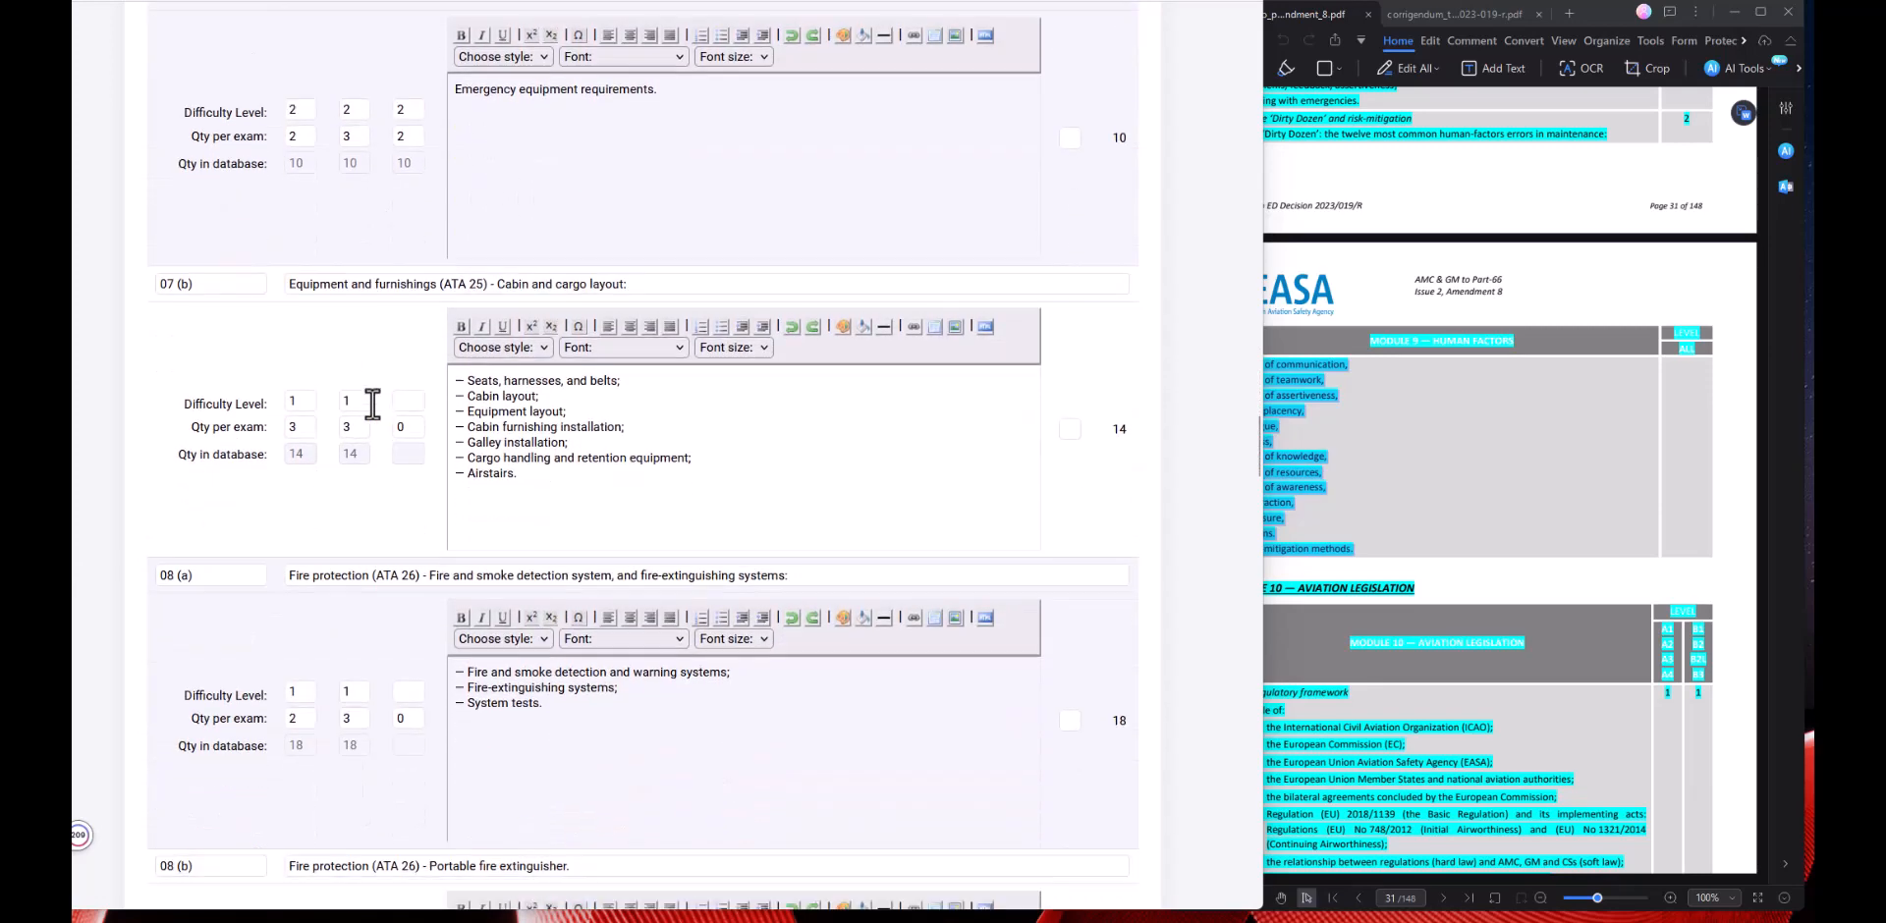
Check the category B1.1 difficulty levels of both Fire protection (ATA 26) subsections in module 11 A1 & B1.1.
scroll(372, 454, down, 2)
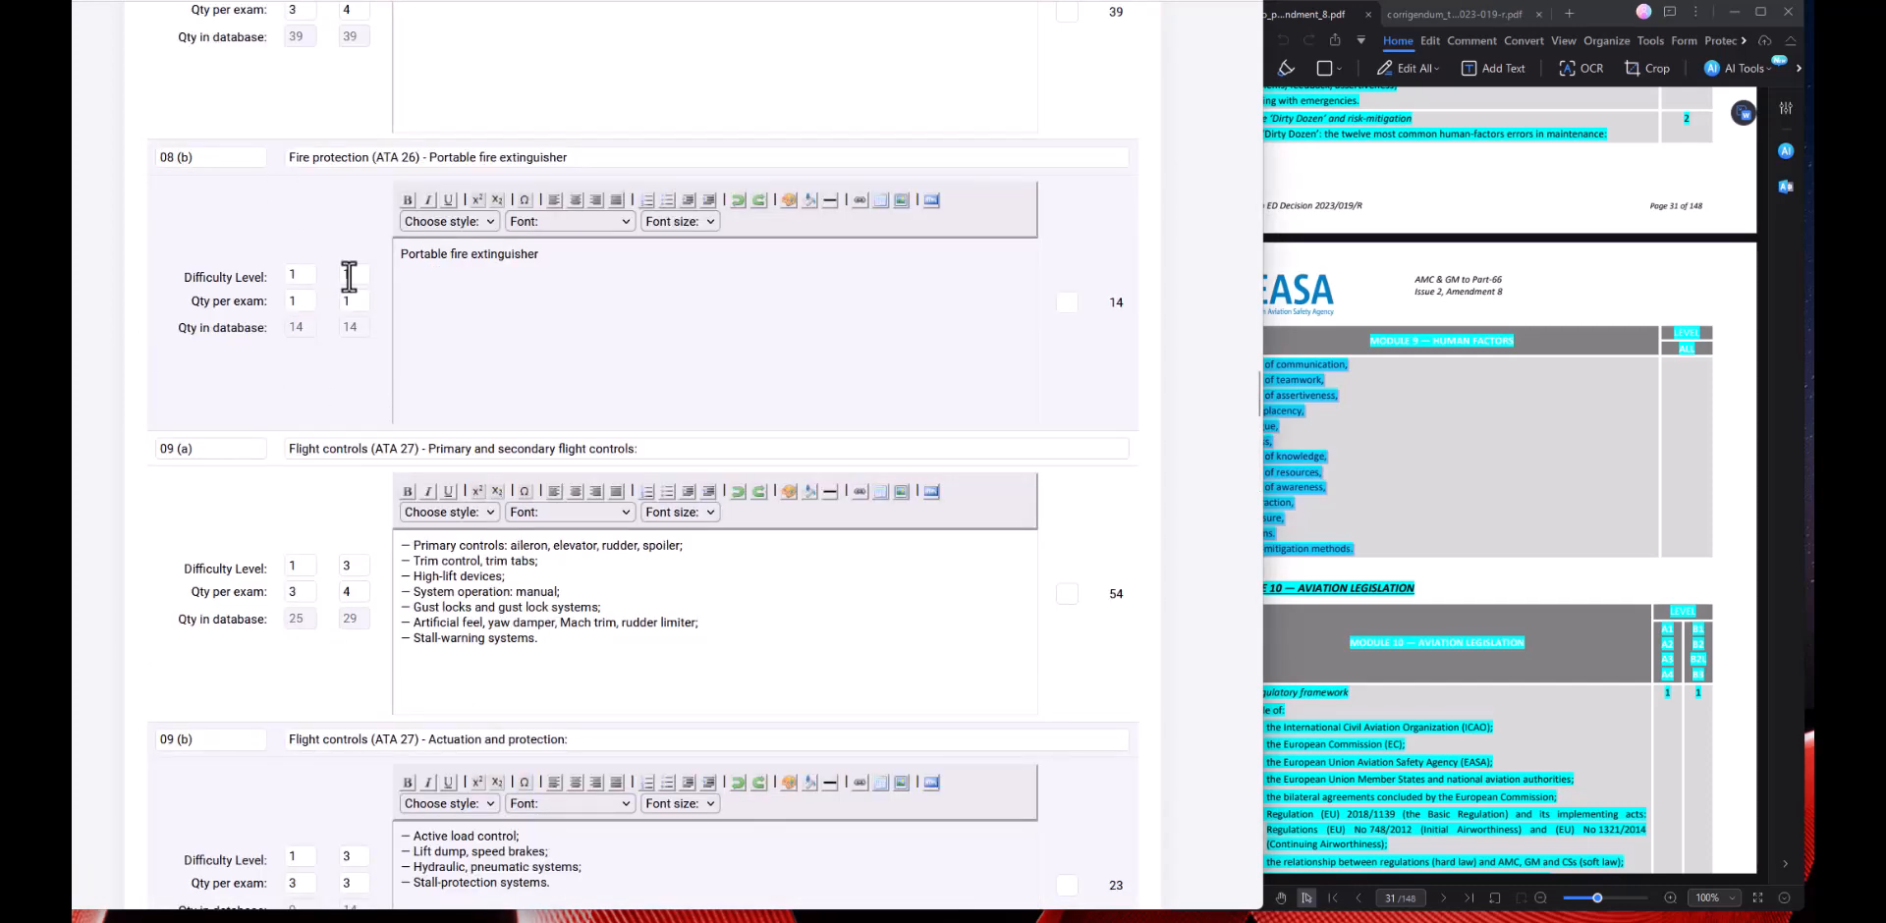
double_click(349, 275)
scroll(379, 150, up, 1)
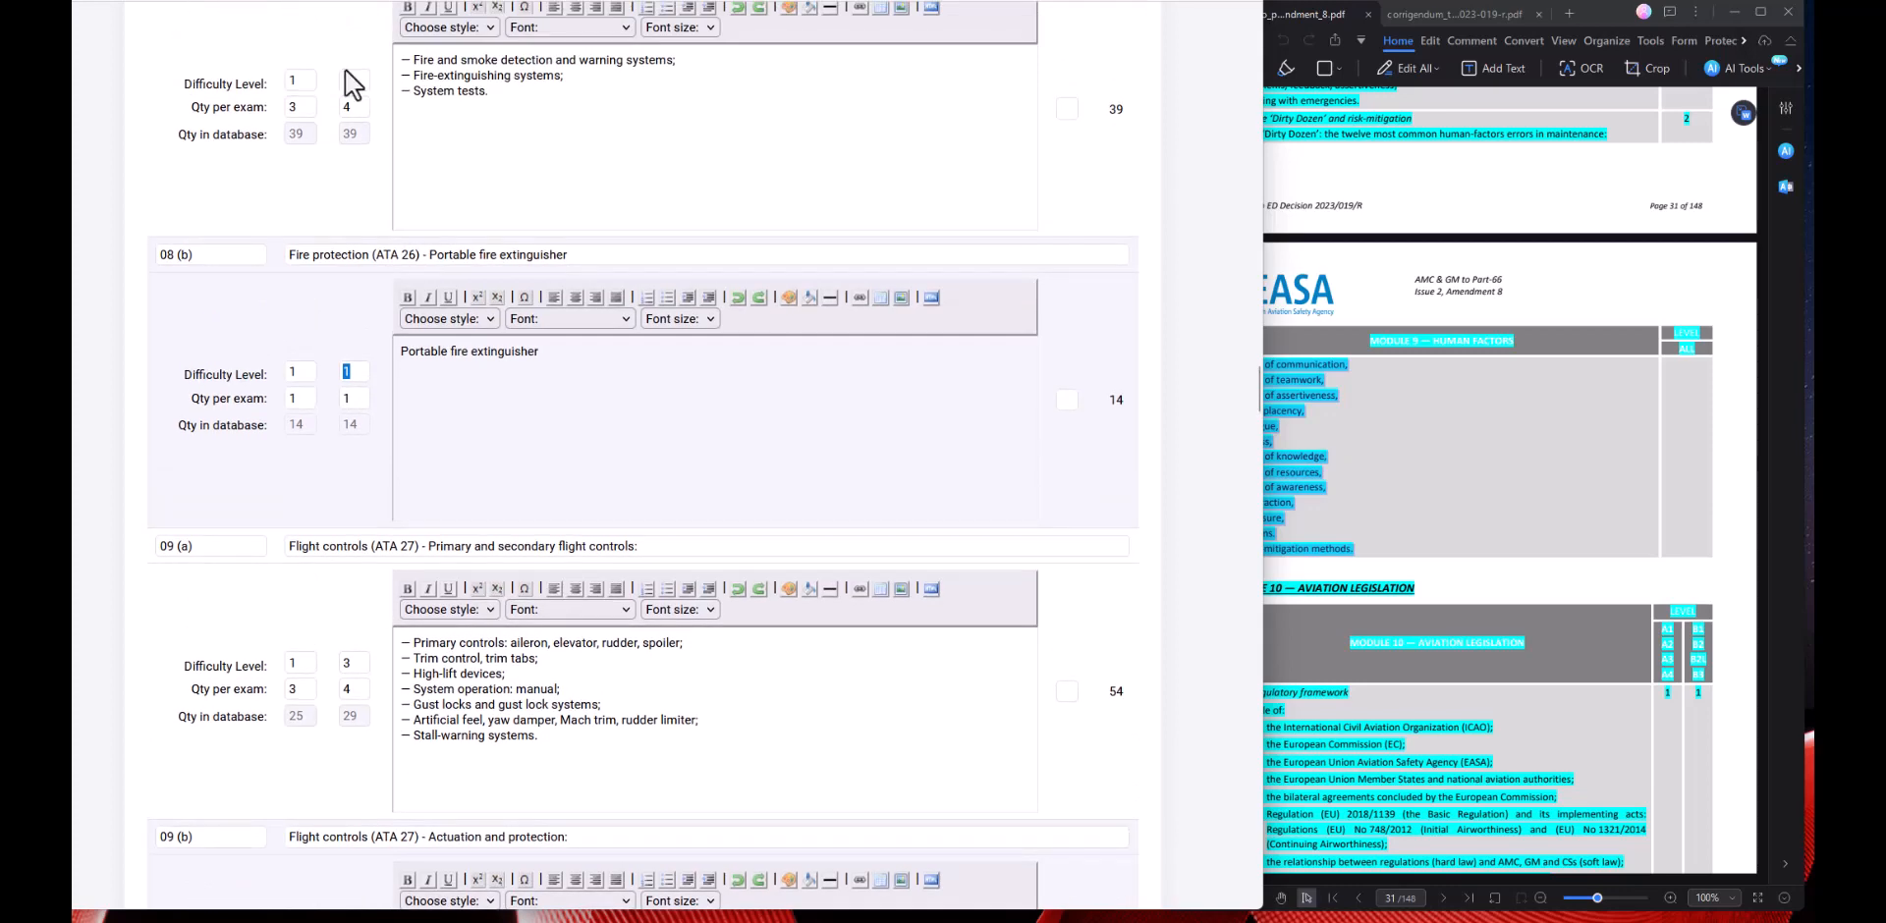
double_click(351, 80)
Add a new module numbered 11 B1.1 with the title "New module name" to the module parameters.
scroll(350, 206, up, 2)
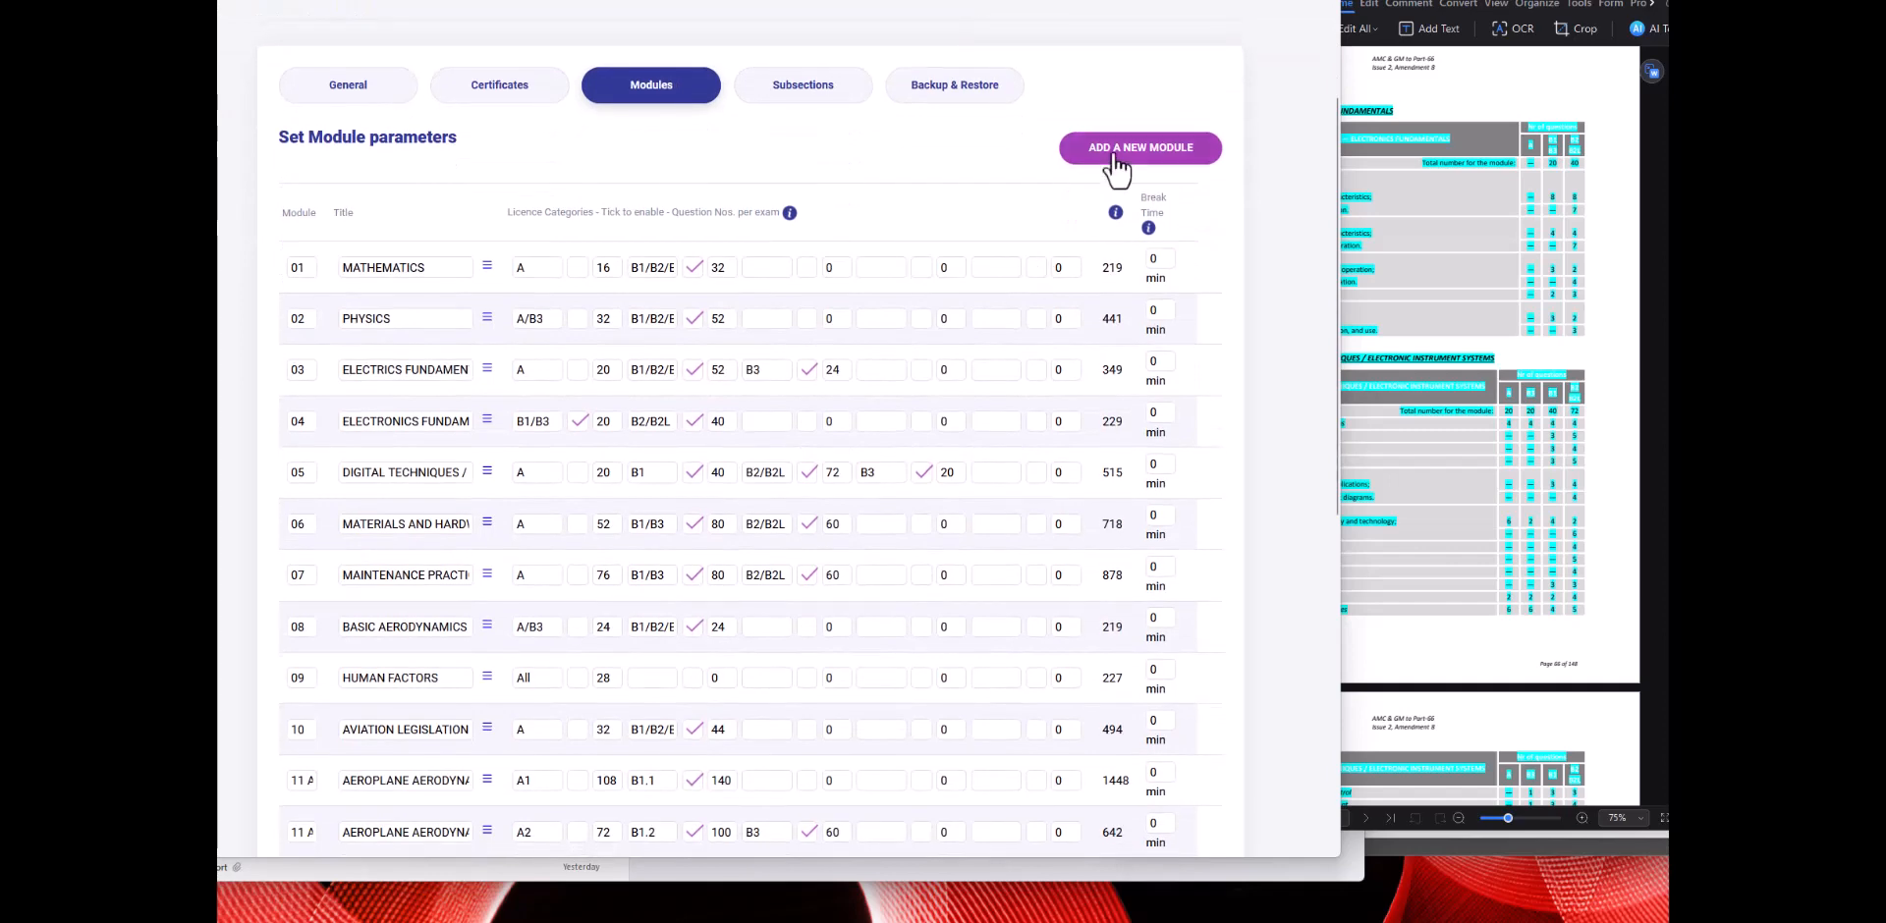
click(1115, 165)
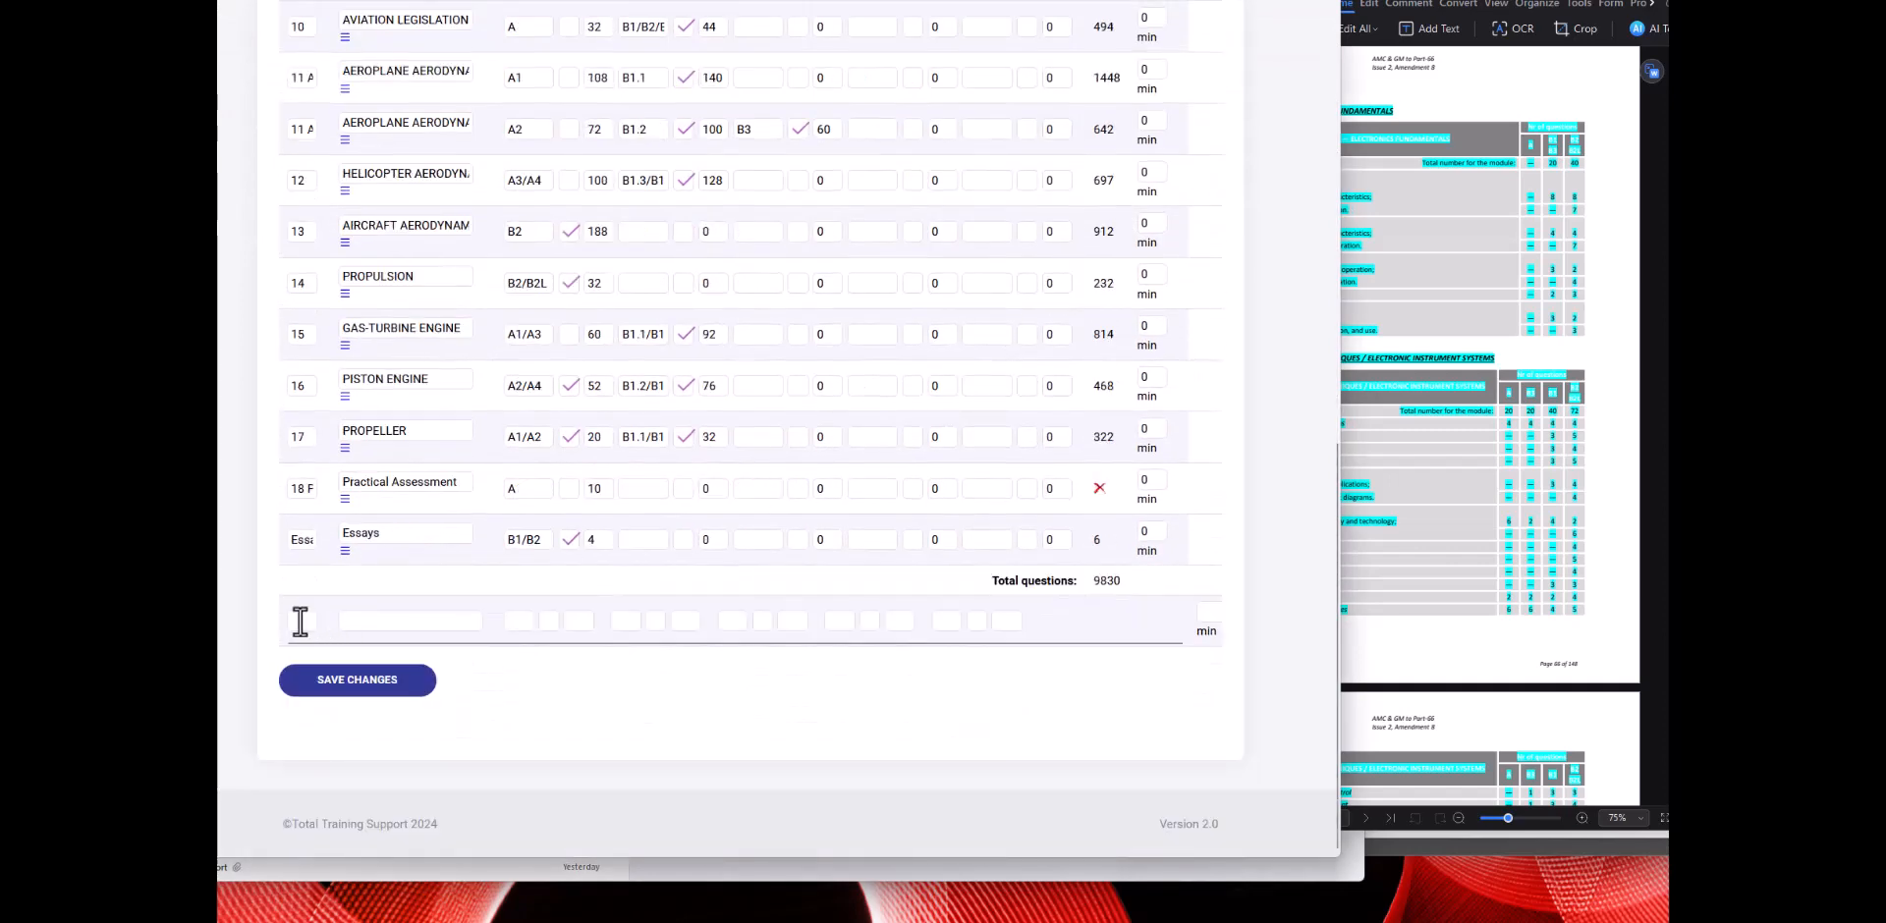
click(297, 620)
text(11)
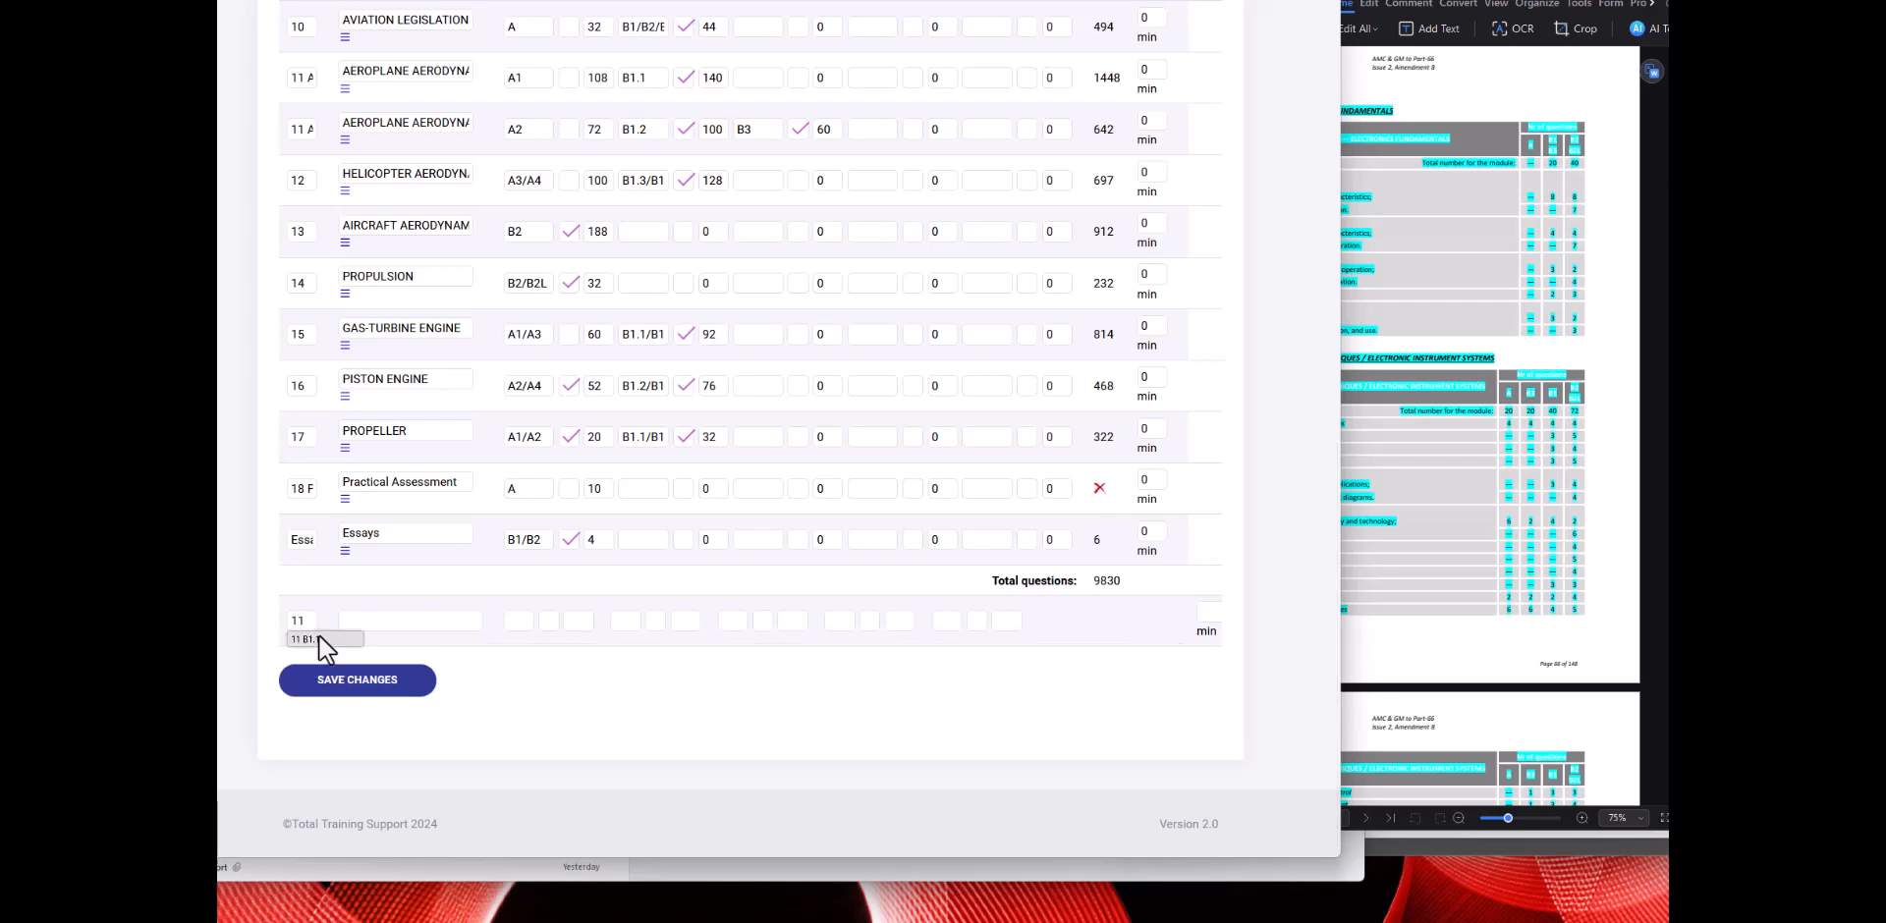
text( B1.1)
click(358, 620)
text(New module name)
Give the new module licence categories A1 with 80 questions and B1.1 with 96 questions per exam, and save the changes.
click(511, 625)
click(623, 621)
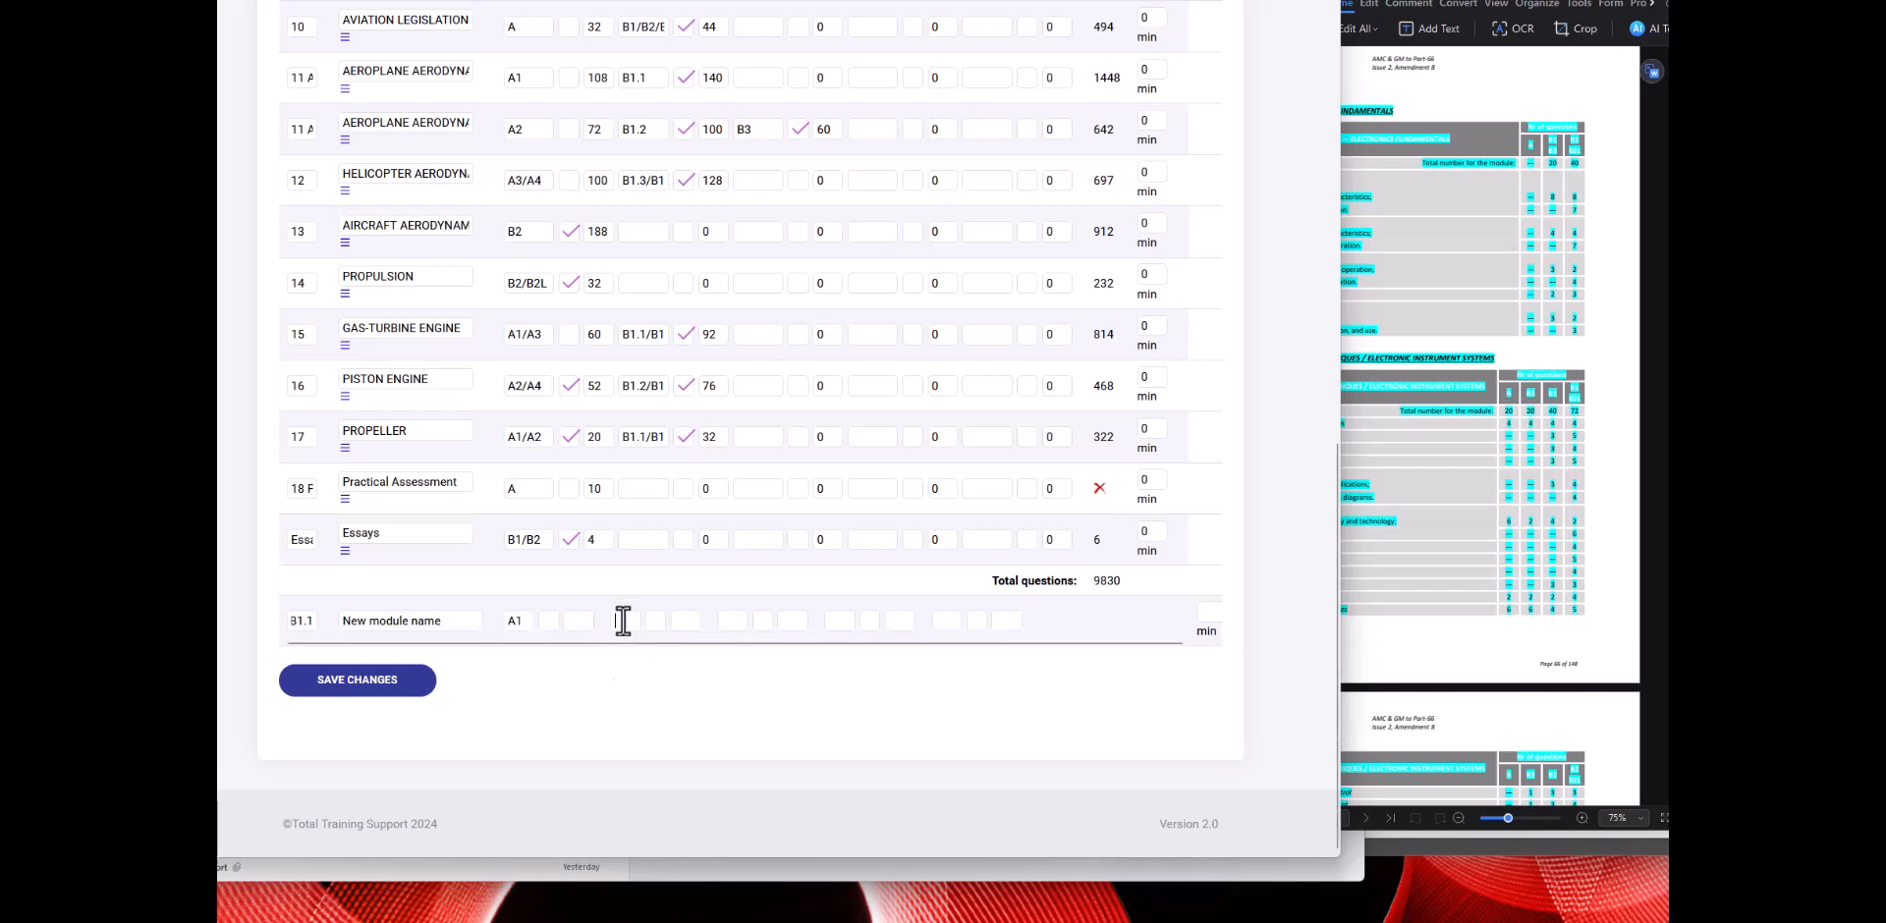
text(B1)
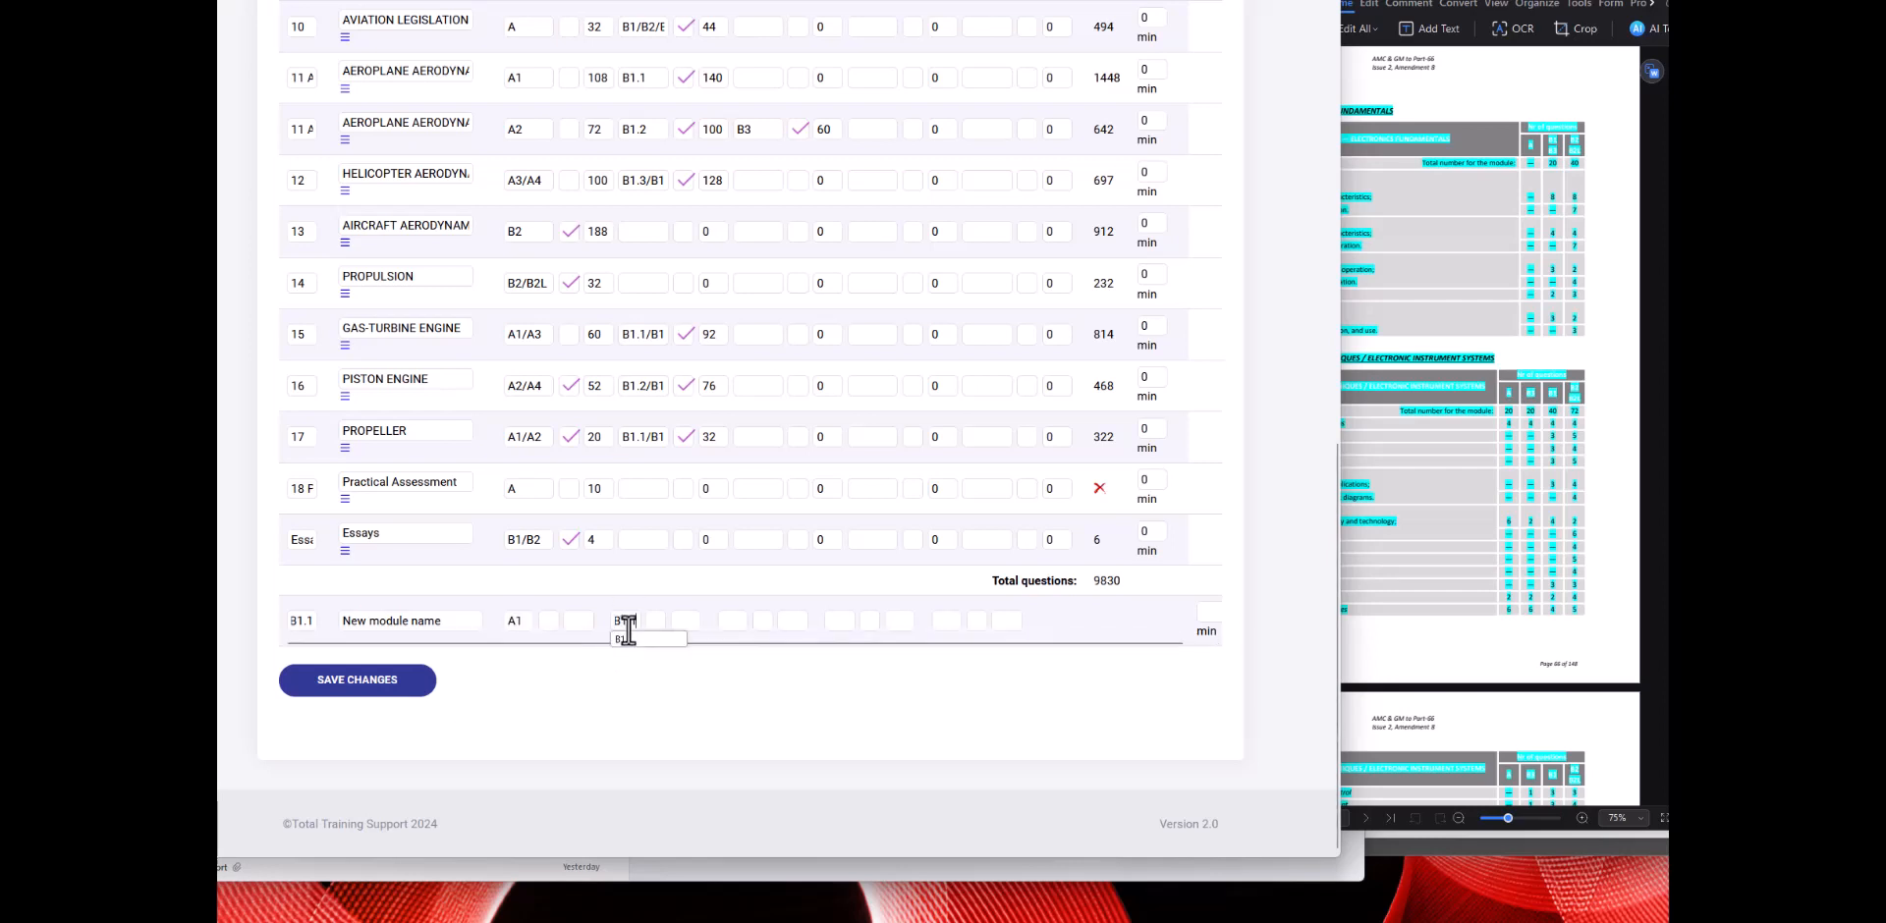
text(.1)
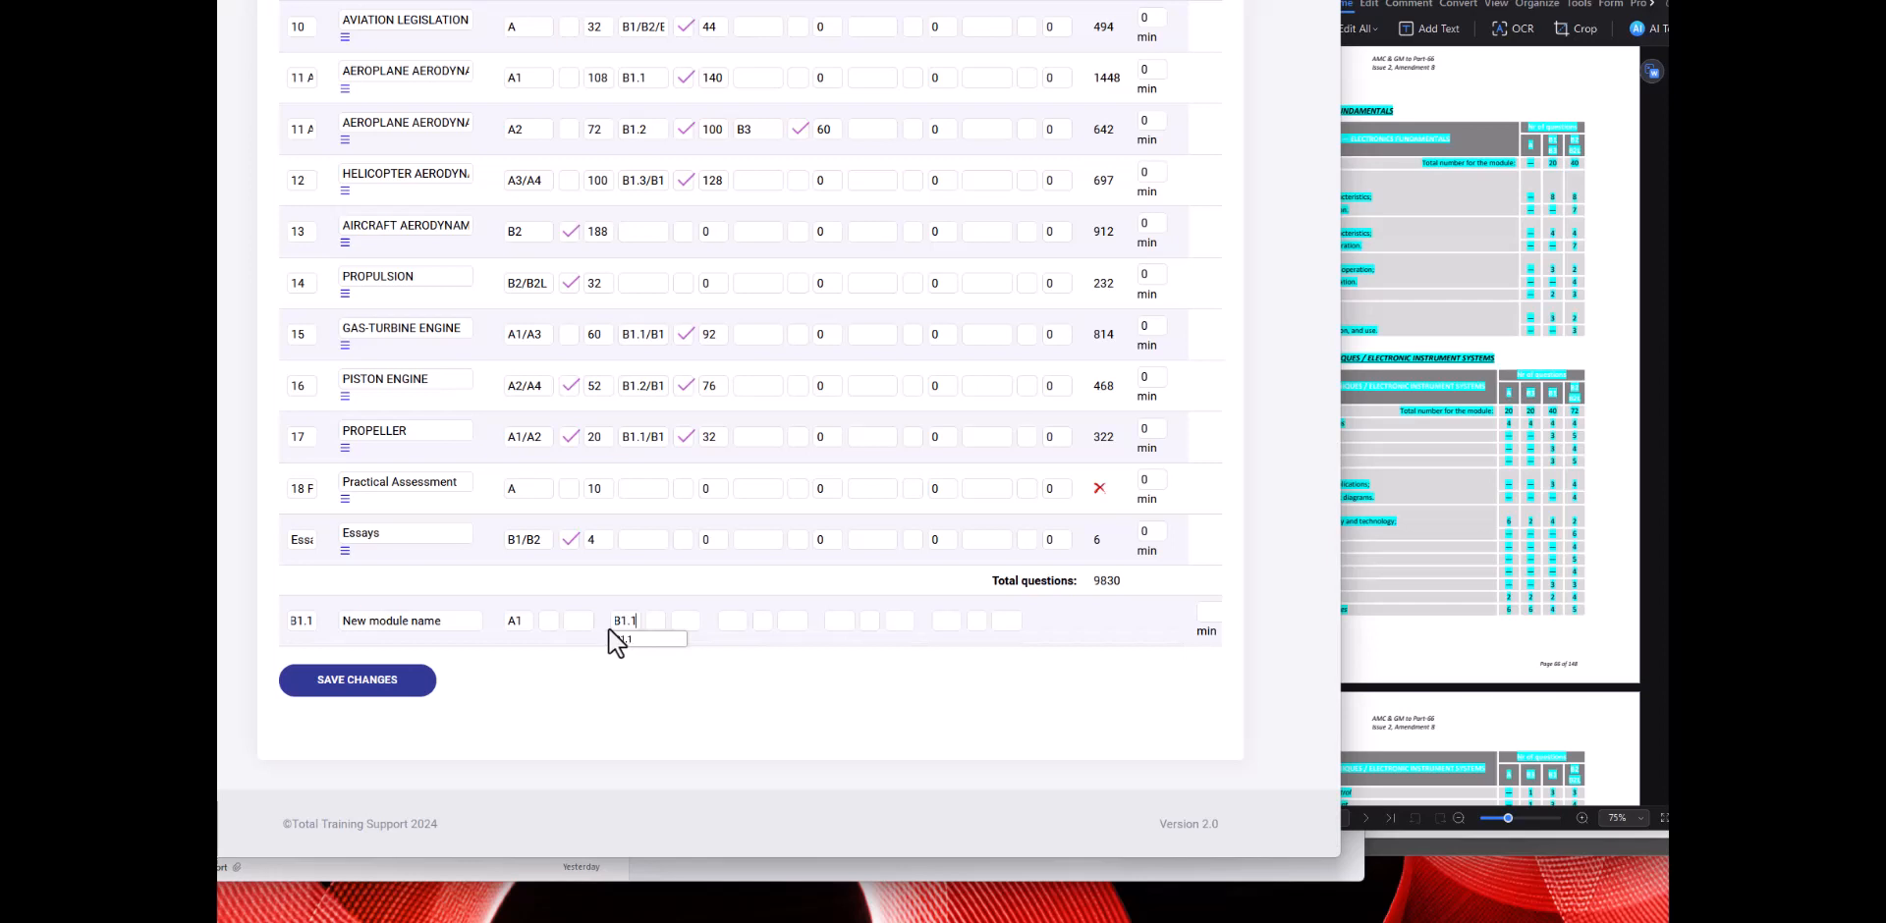
click(584, 621)
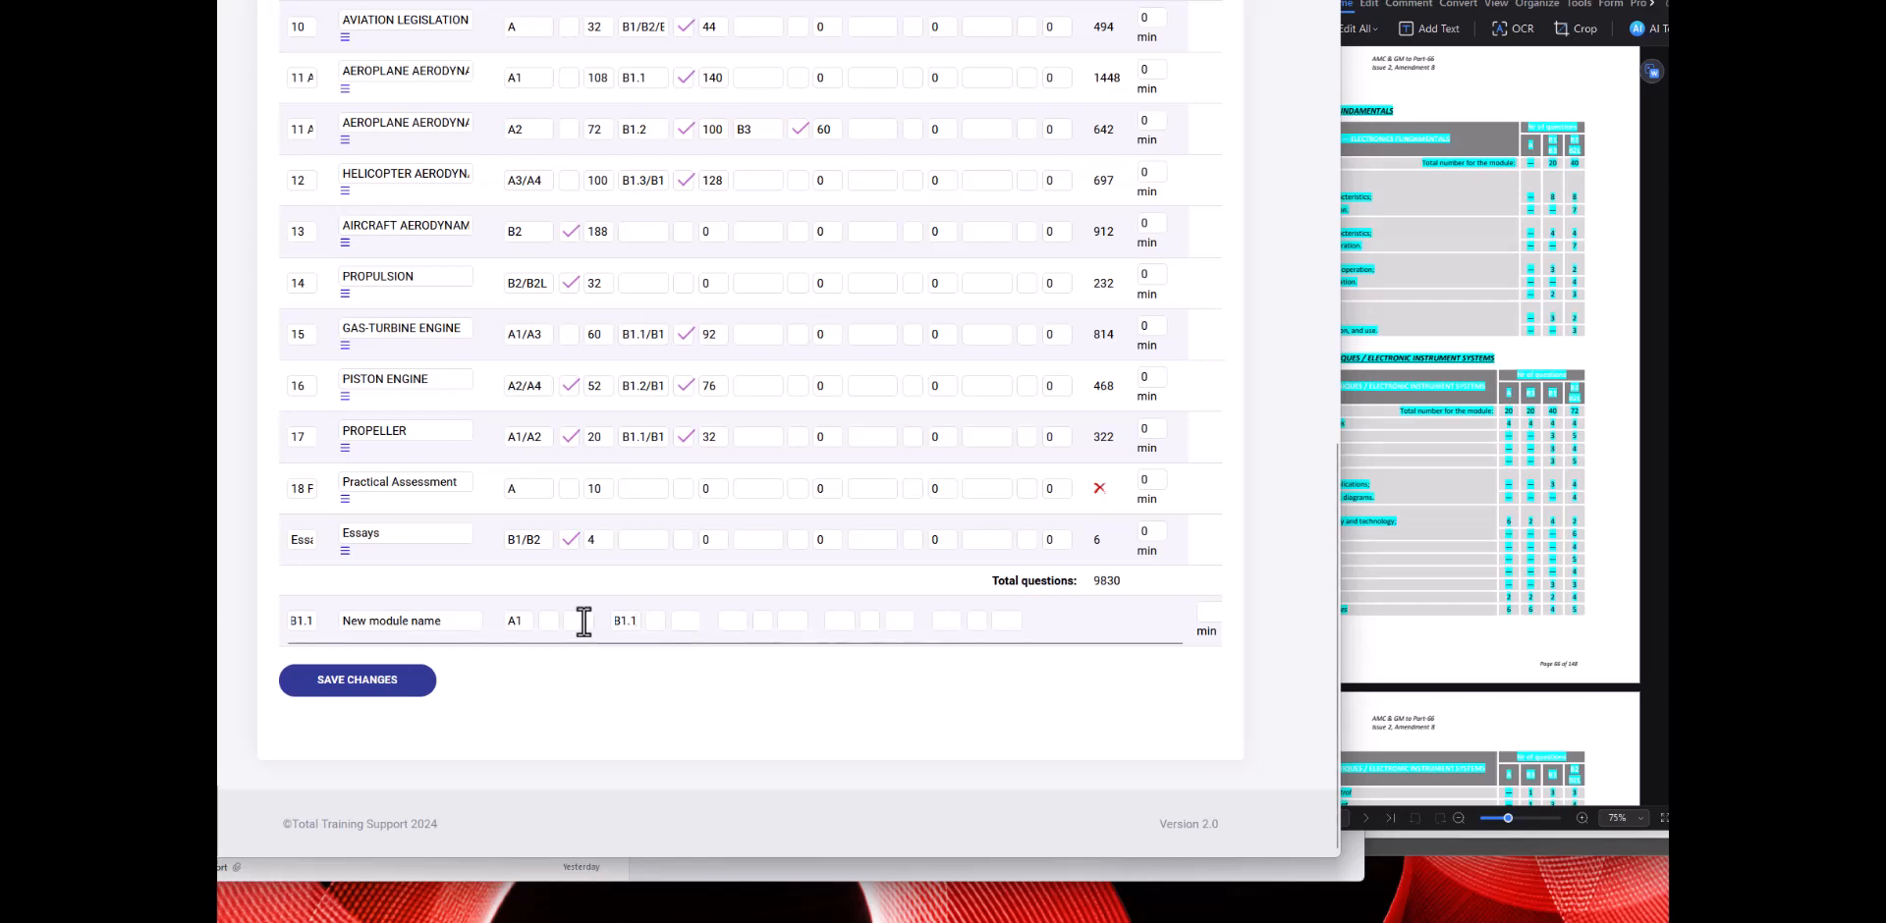
text(80)
click(681, 625)
text(96)
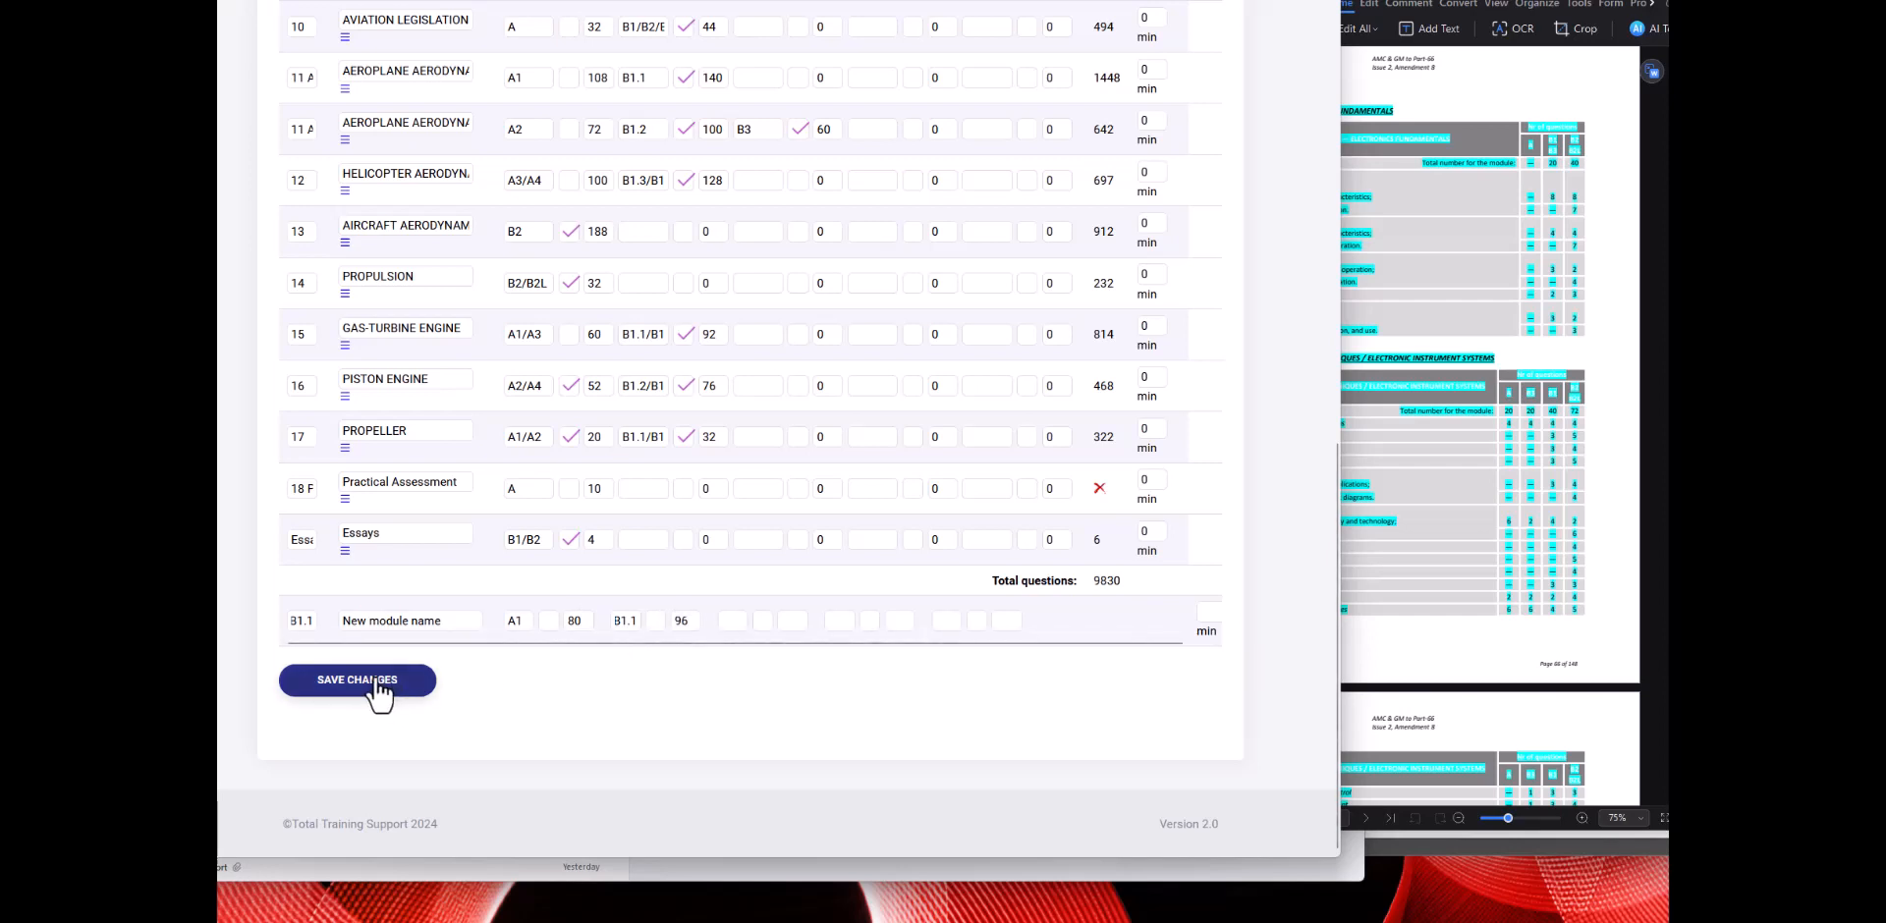
click(380, 684)
click(833, 454)
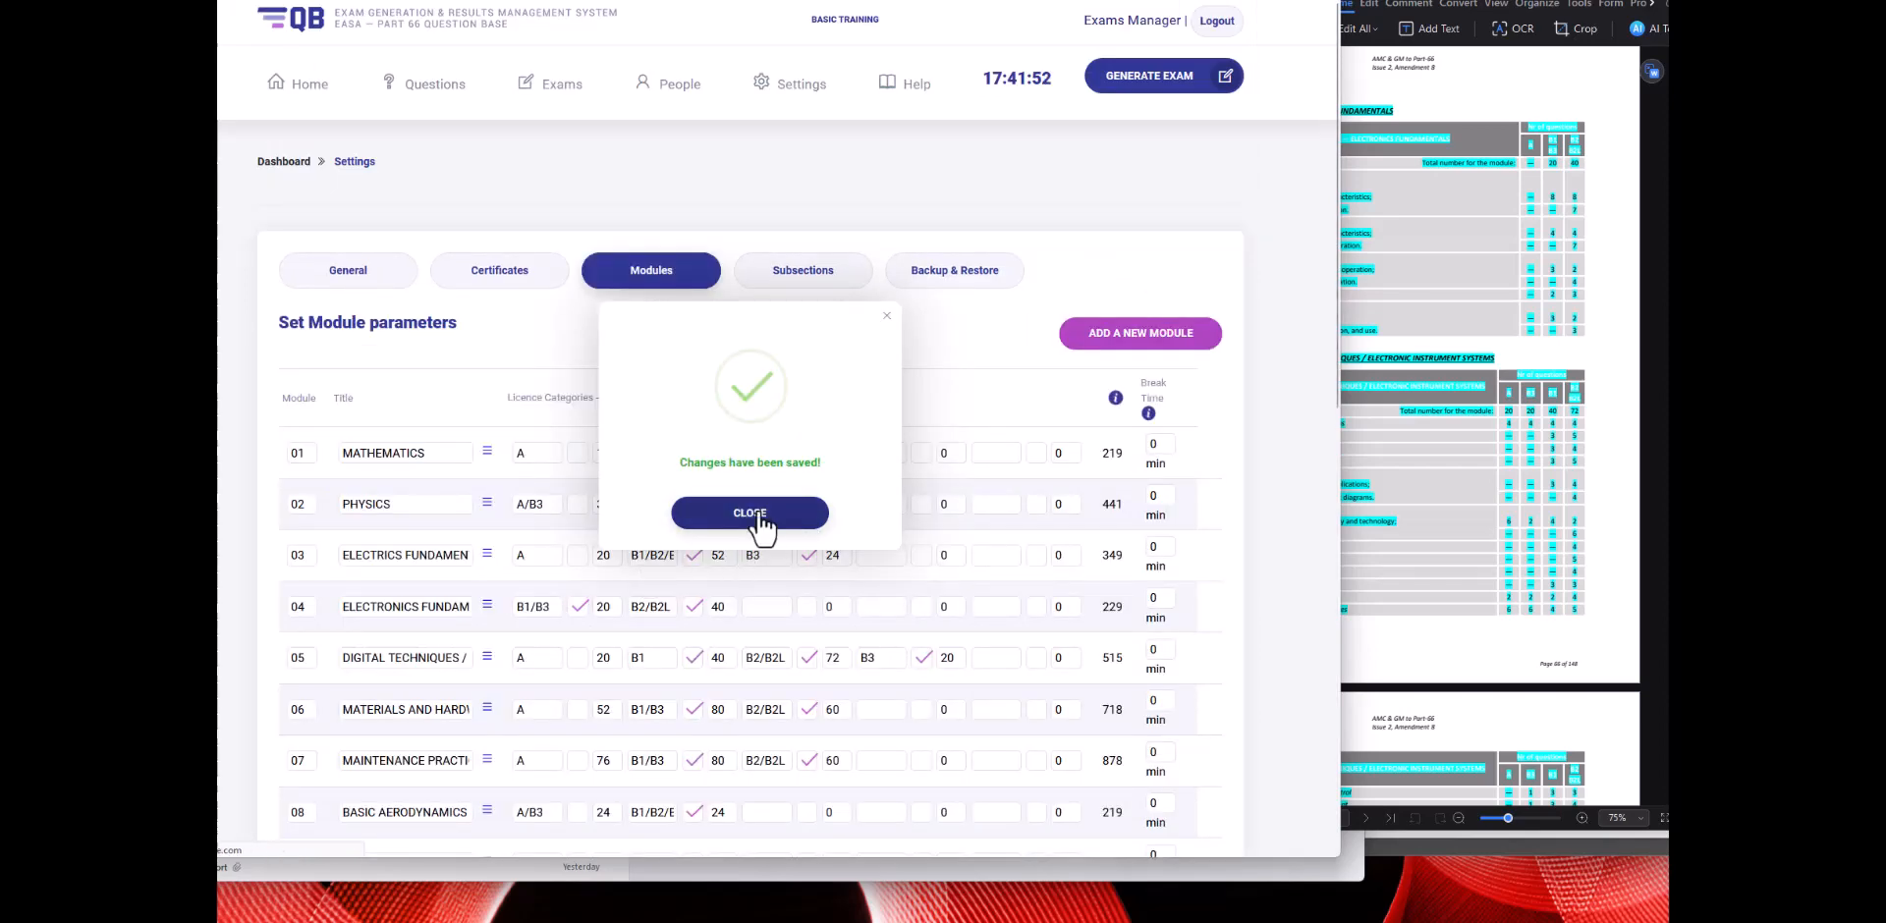
click(757, 512)
Tick both the A1 and B1.1 categories of module 11 B1.1 to enable them and save the changes.
scroll(480, 651, down, 6)
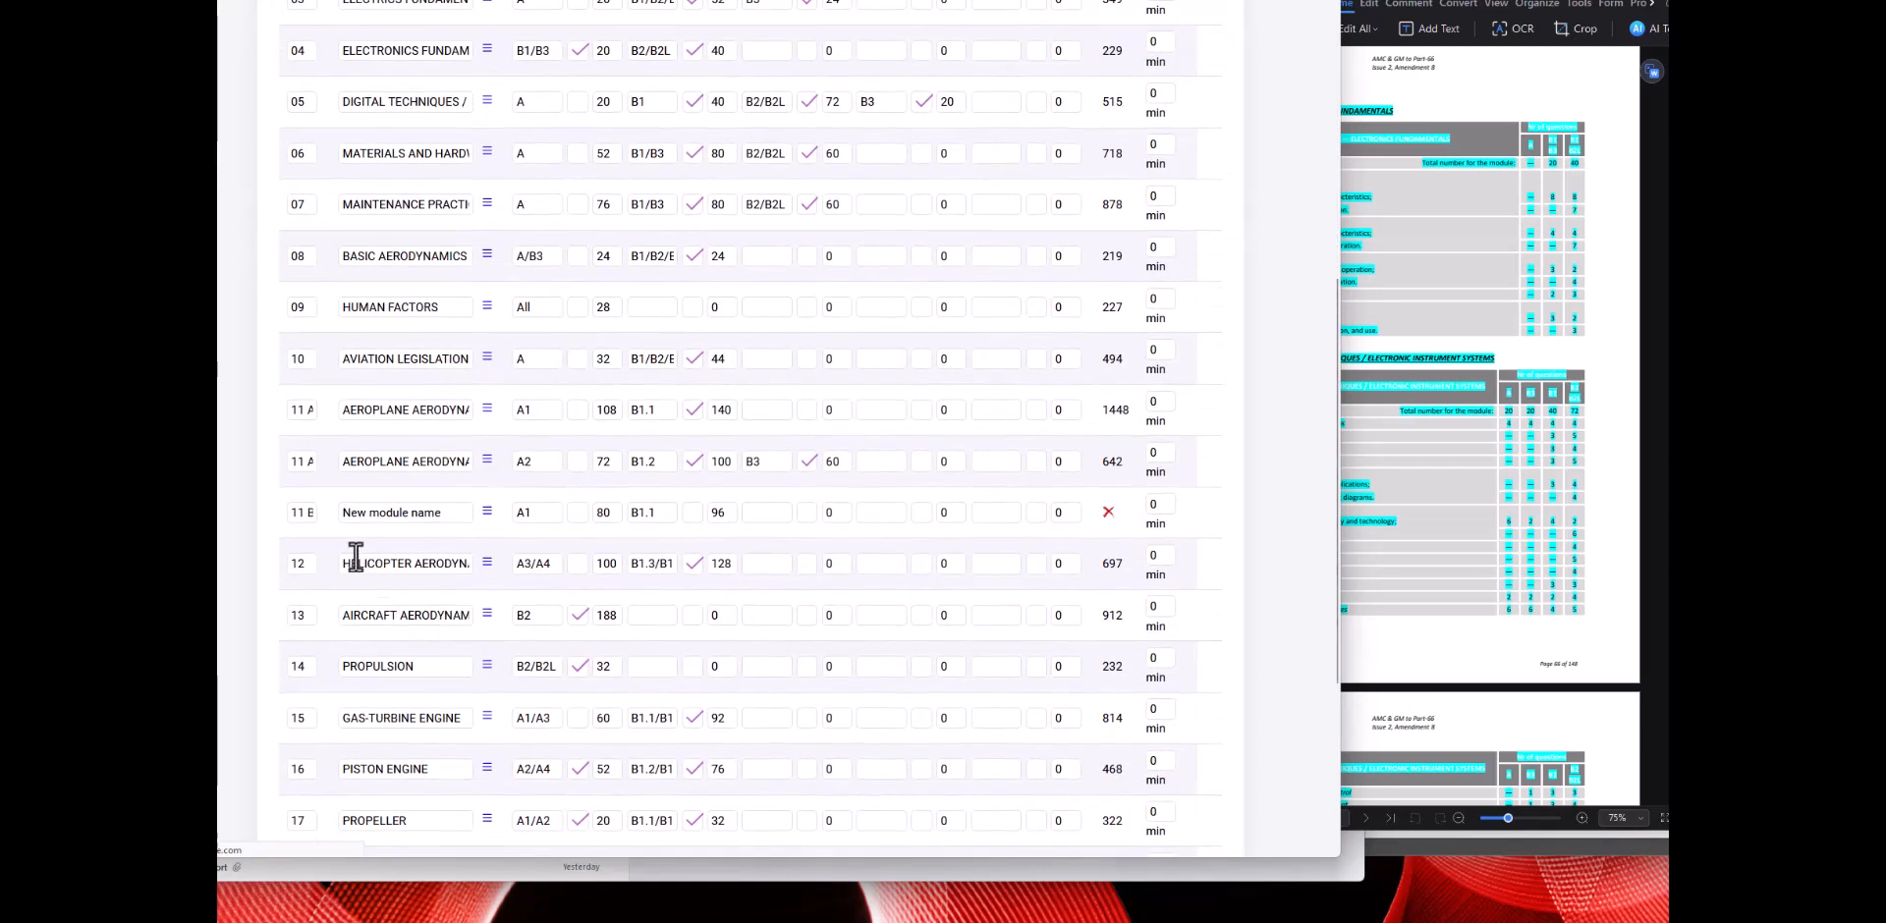
drag(344, 512, 452, 513)
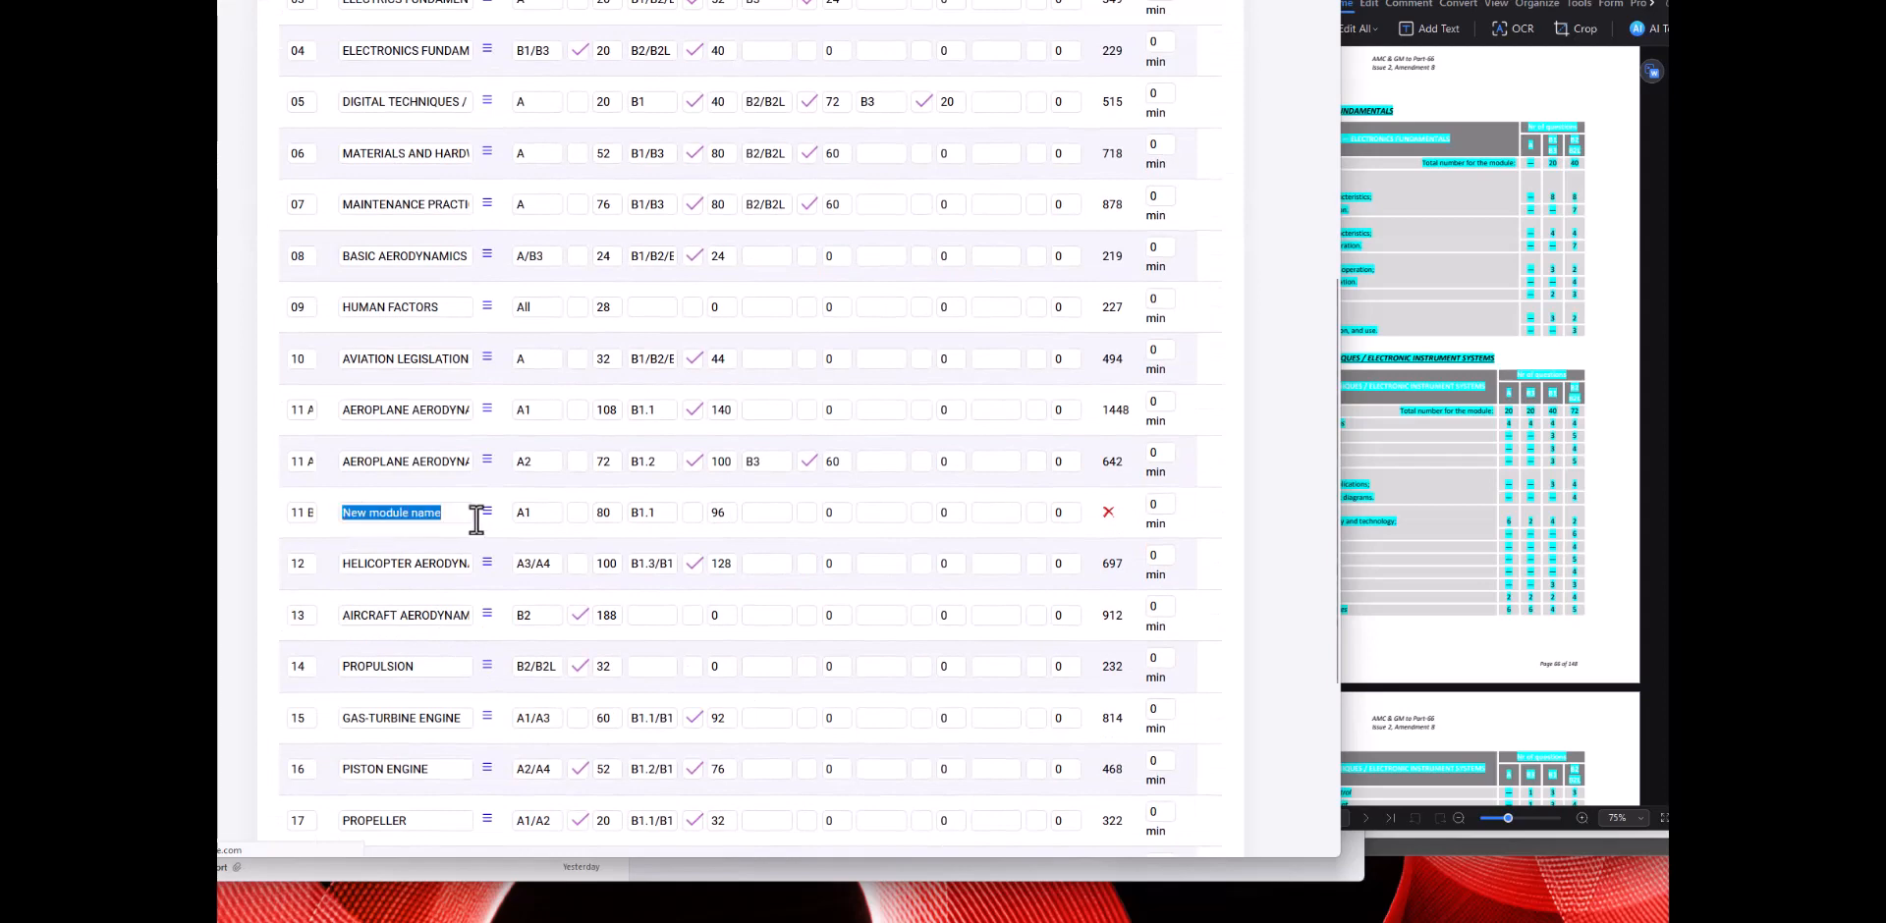
click(579, 515)
click(694, 514)
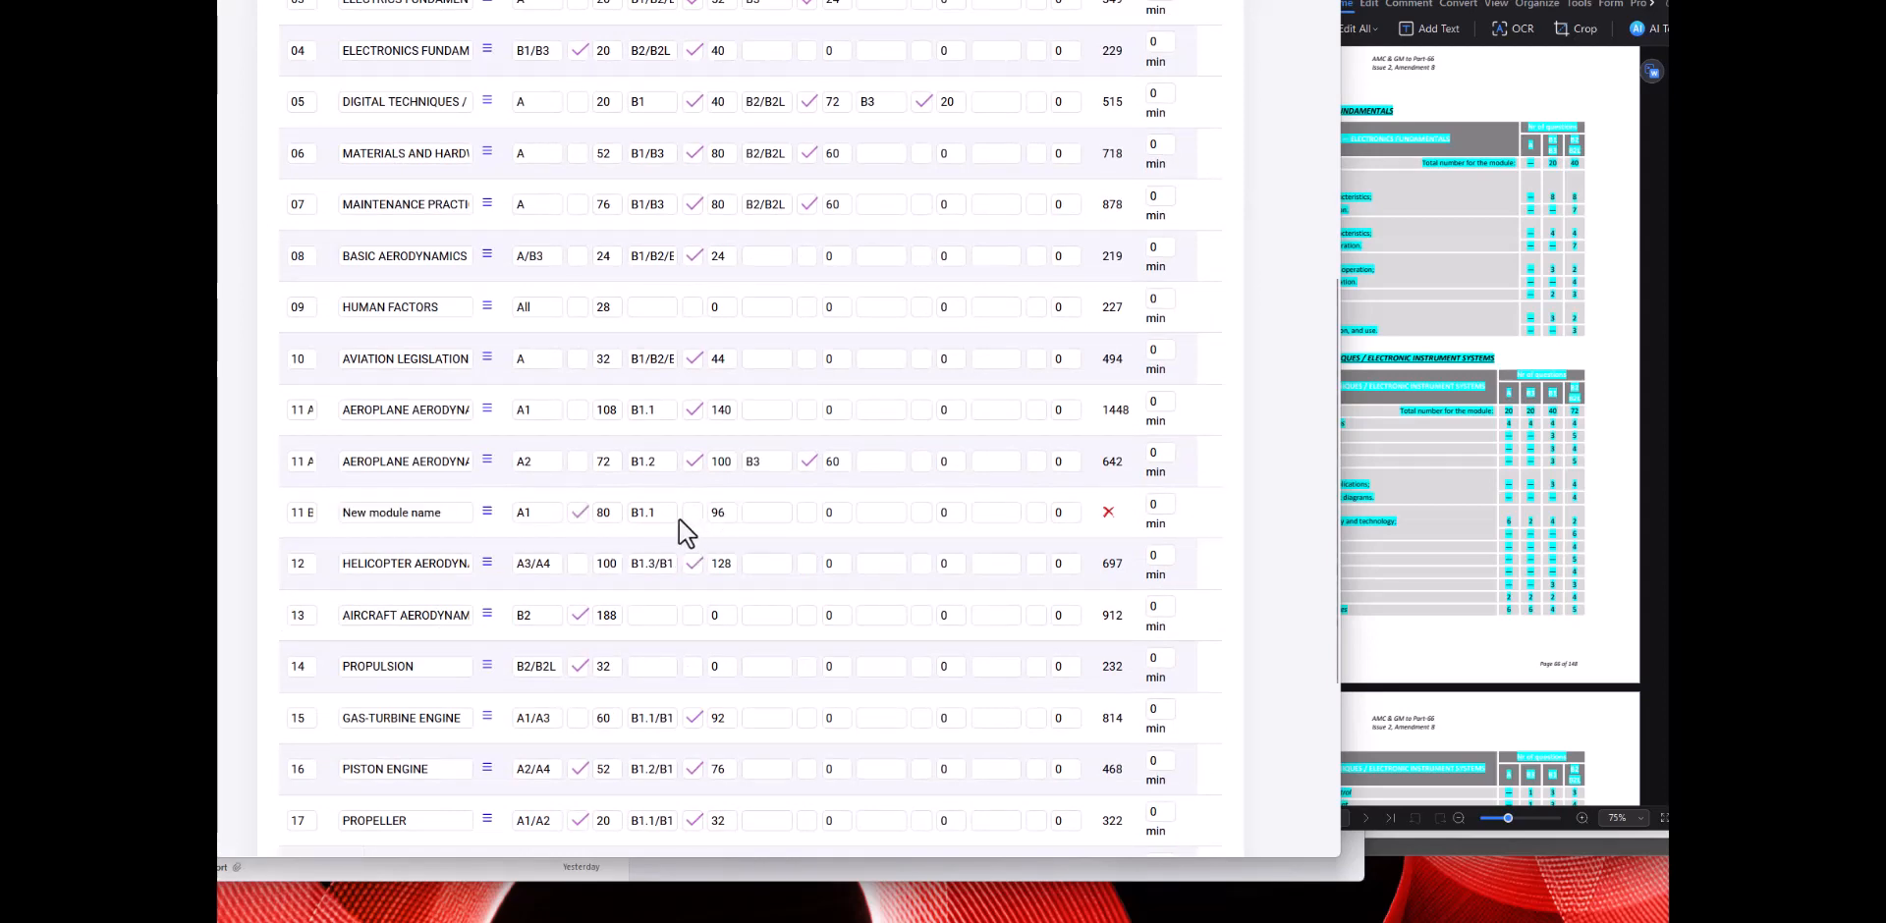
scroll(717, 577, down, 4)
click(424, 688)
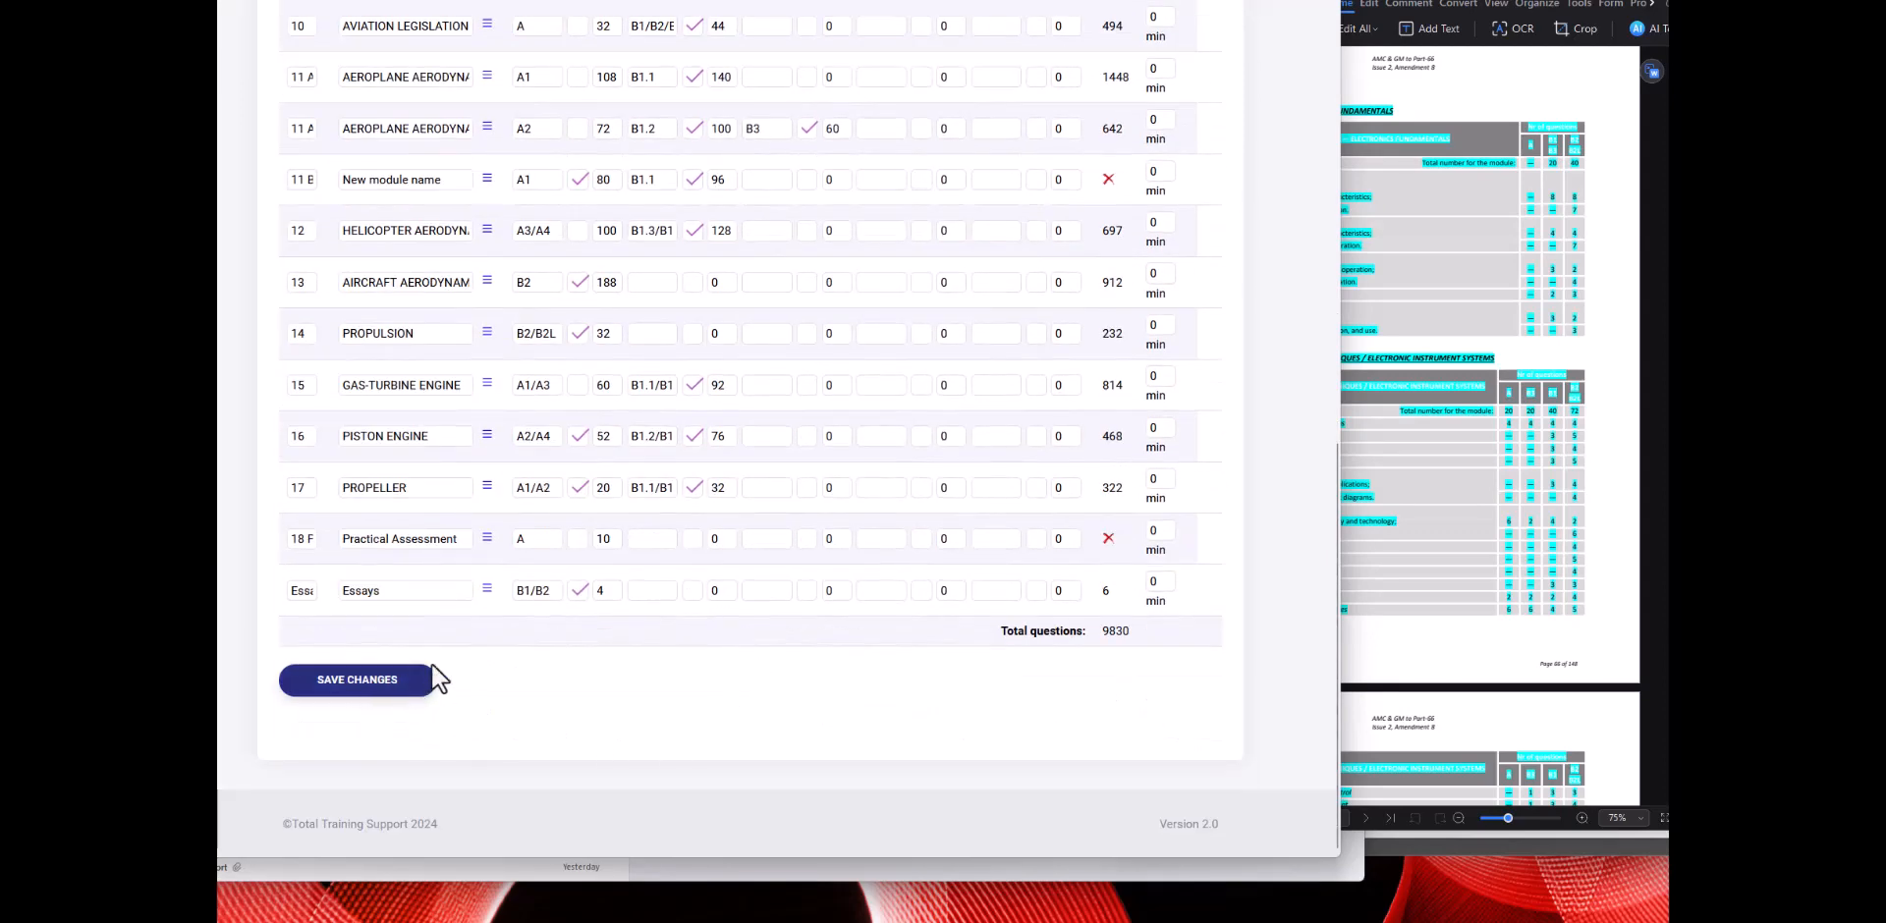
click(823, 453)
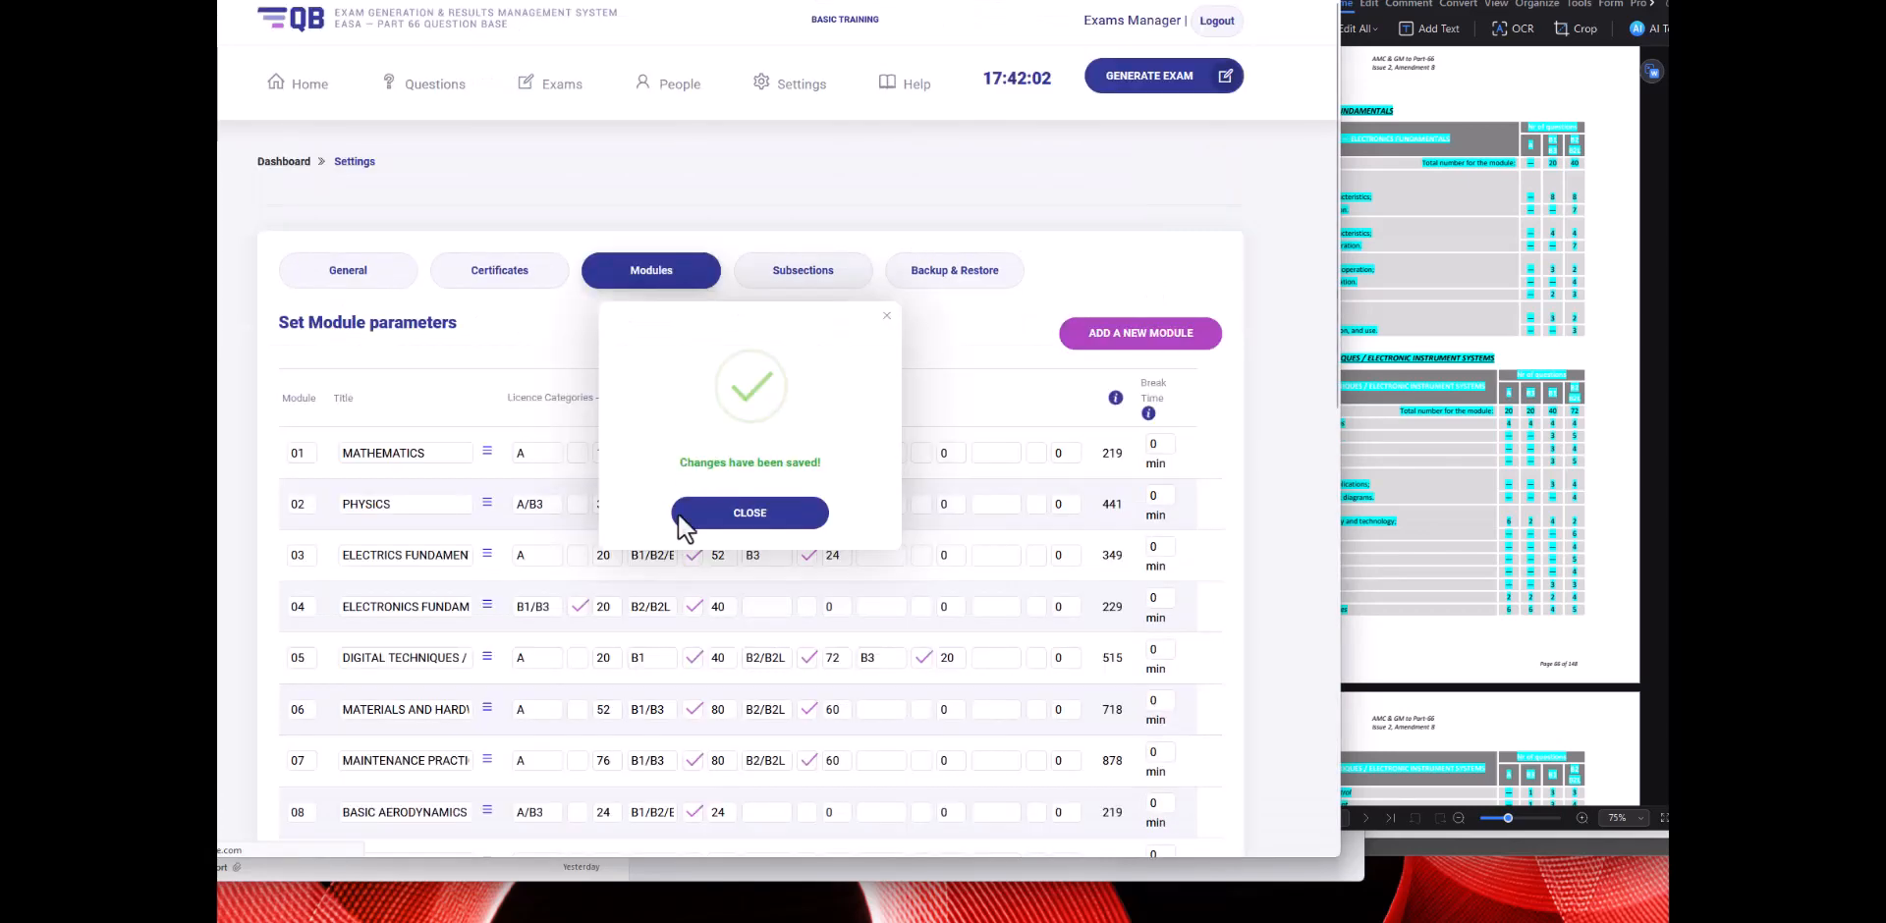
click(735, 514)
Add subsection 1 named "New subsec name" to module 11 B1.1 and save it.
scroll(534, 556, down, 7)
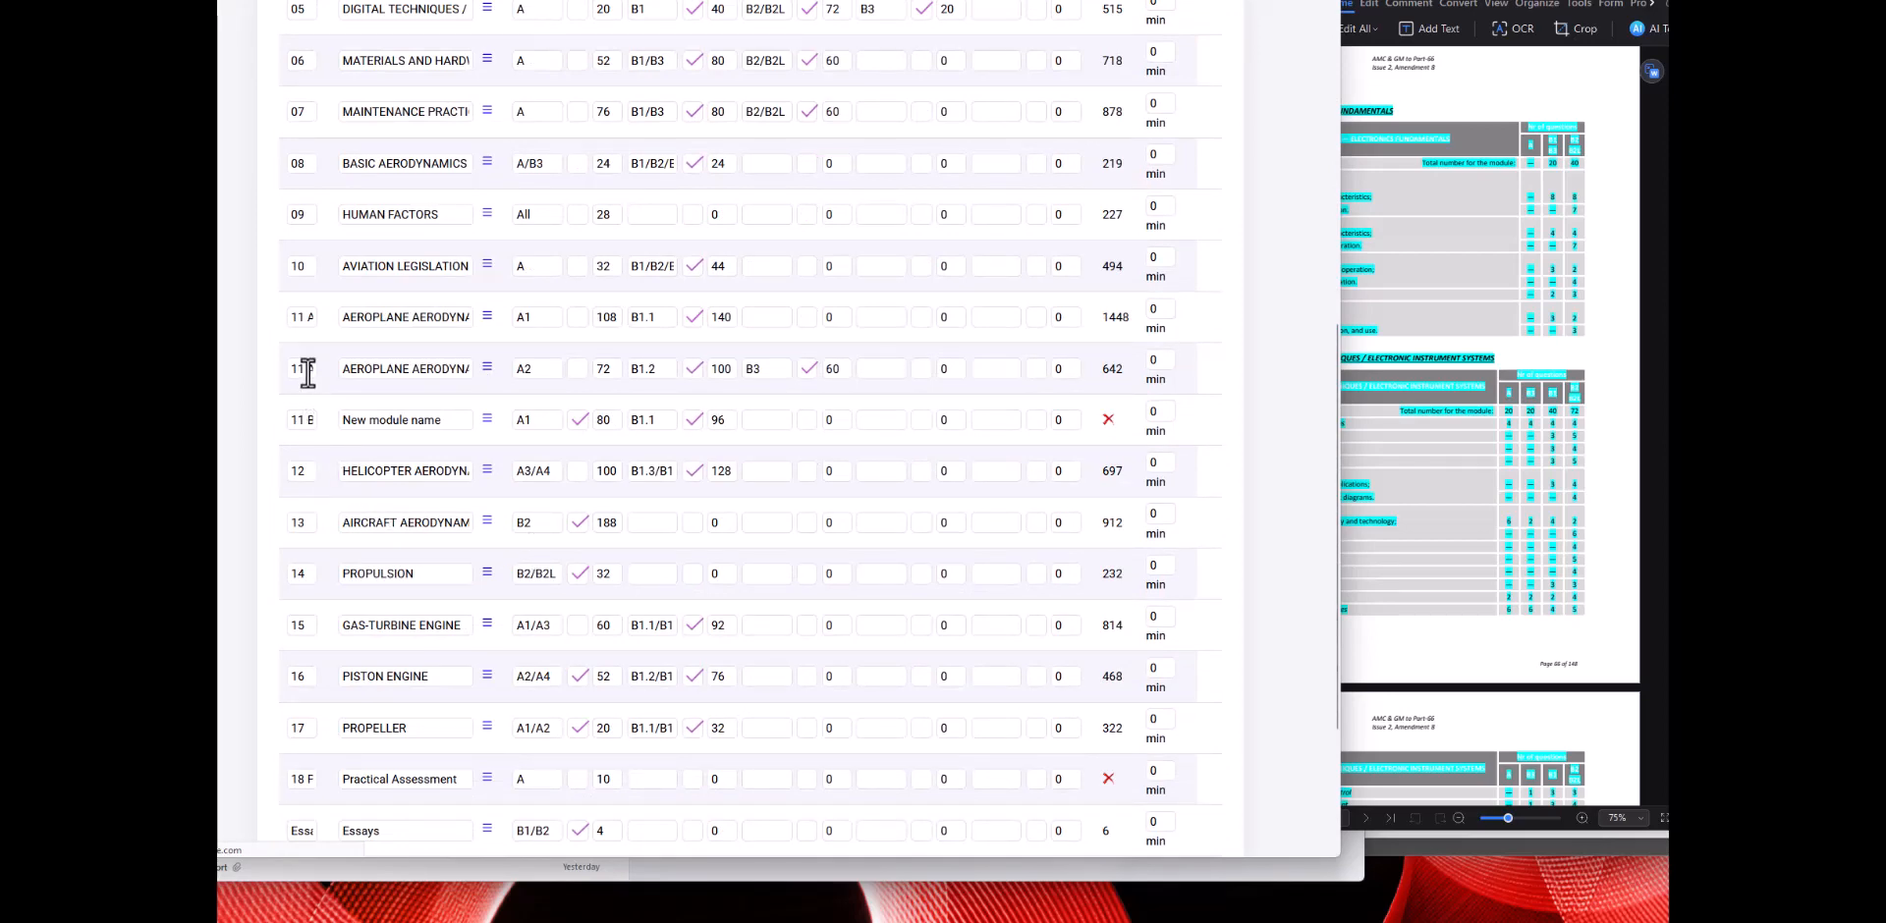
click(488, 422)
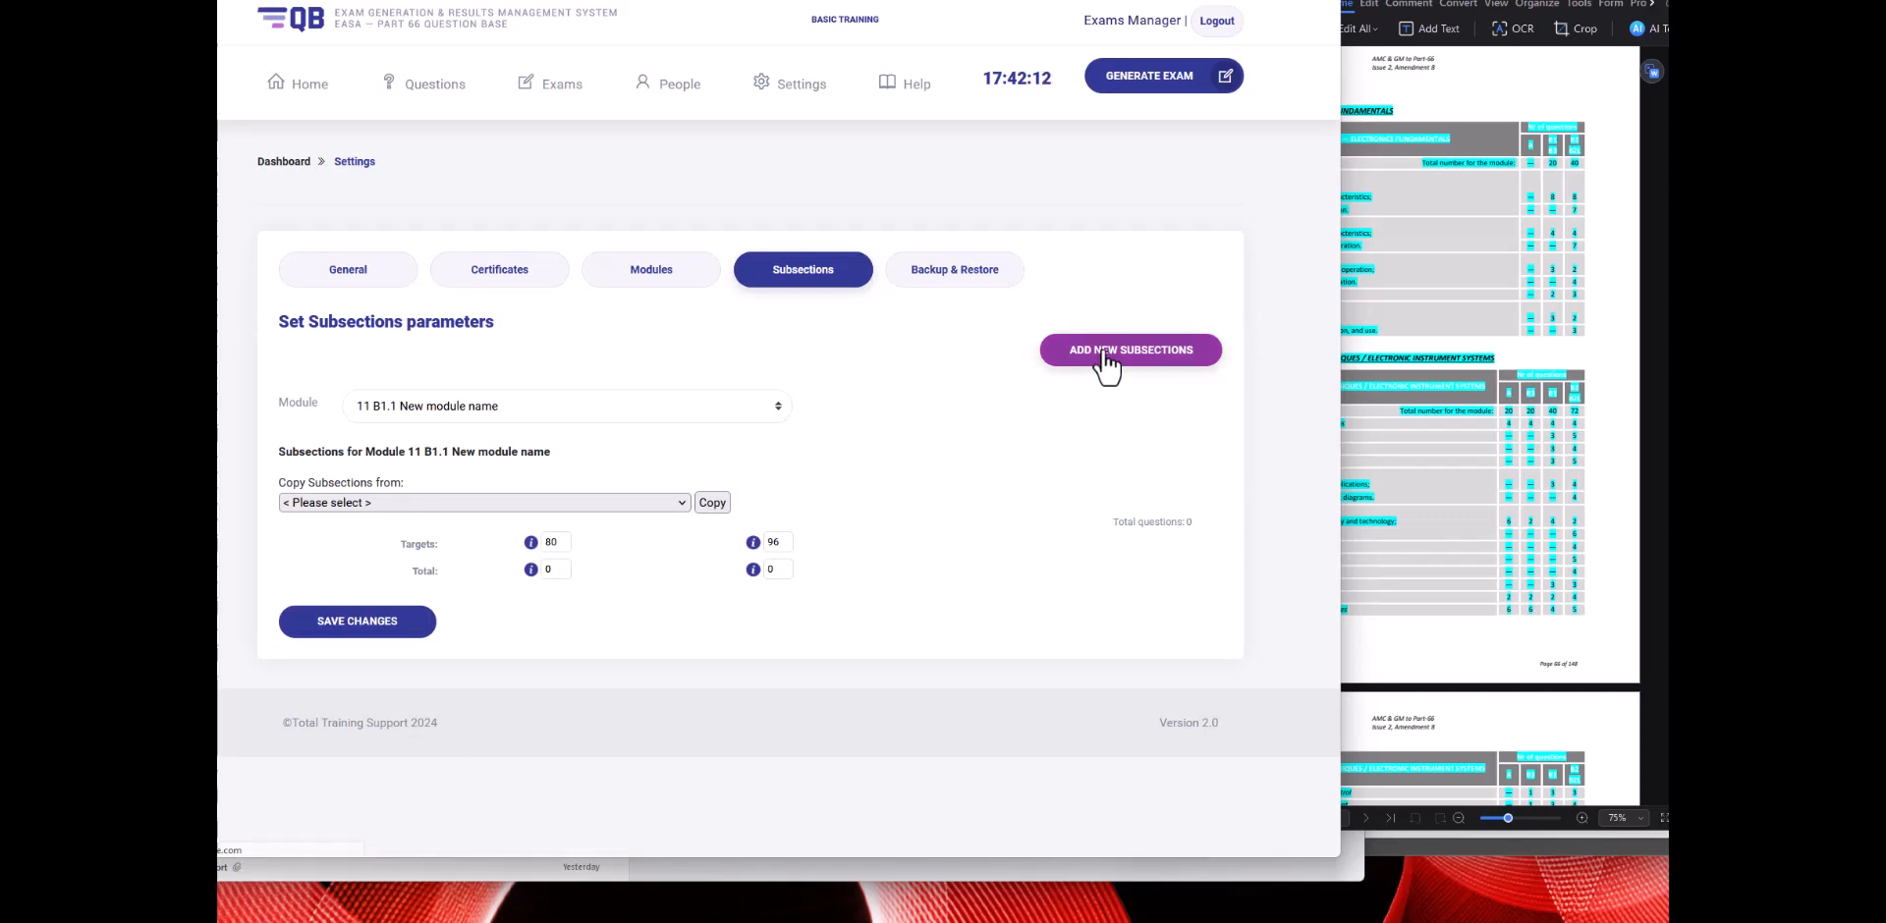
click(1105, 356)
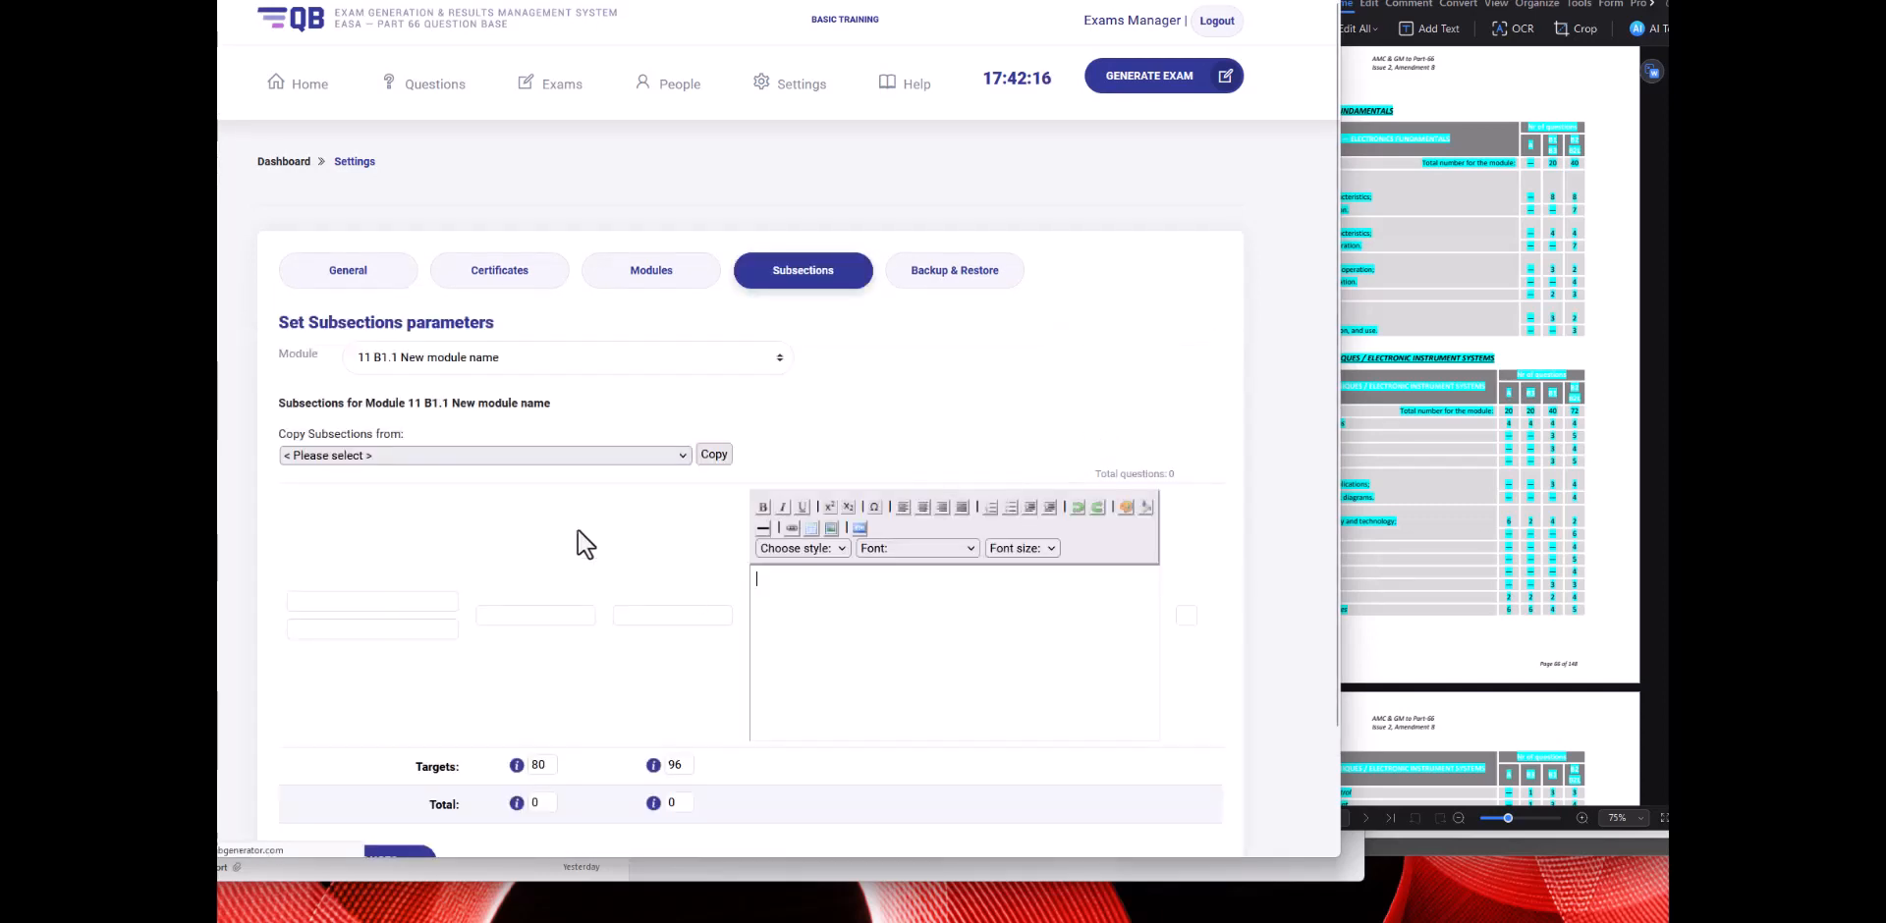
scroll(376, 544, down, 2)
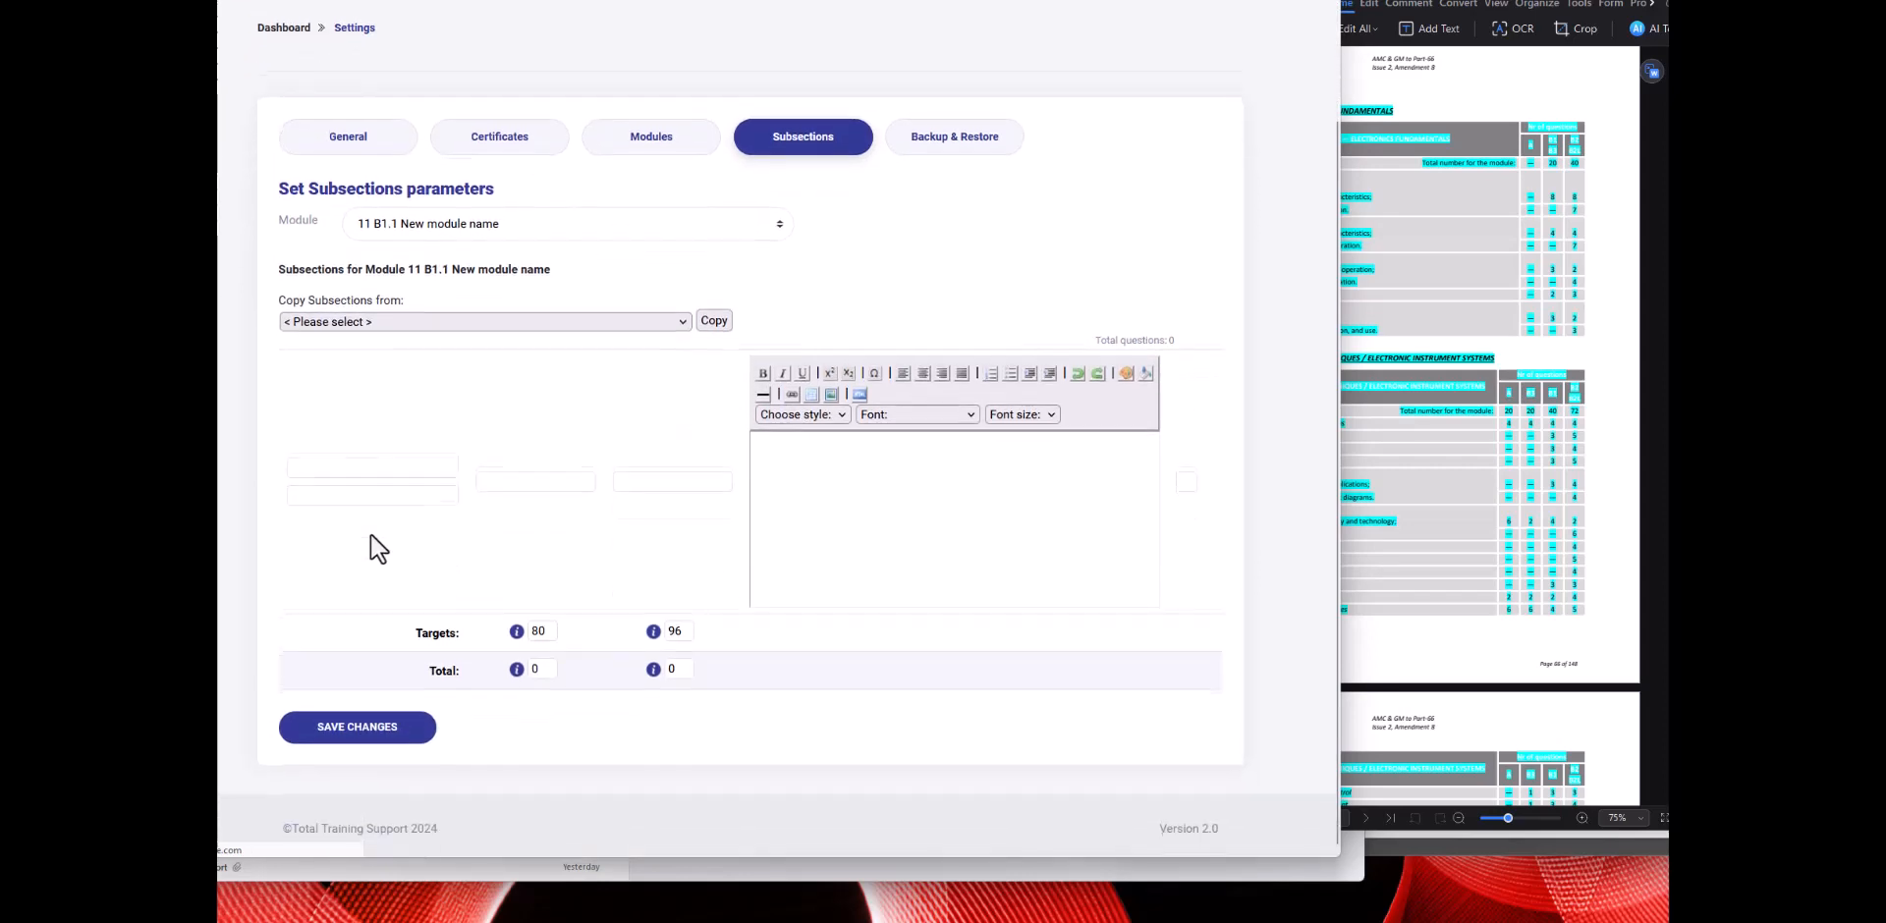
click(331, 466)
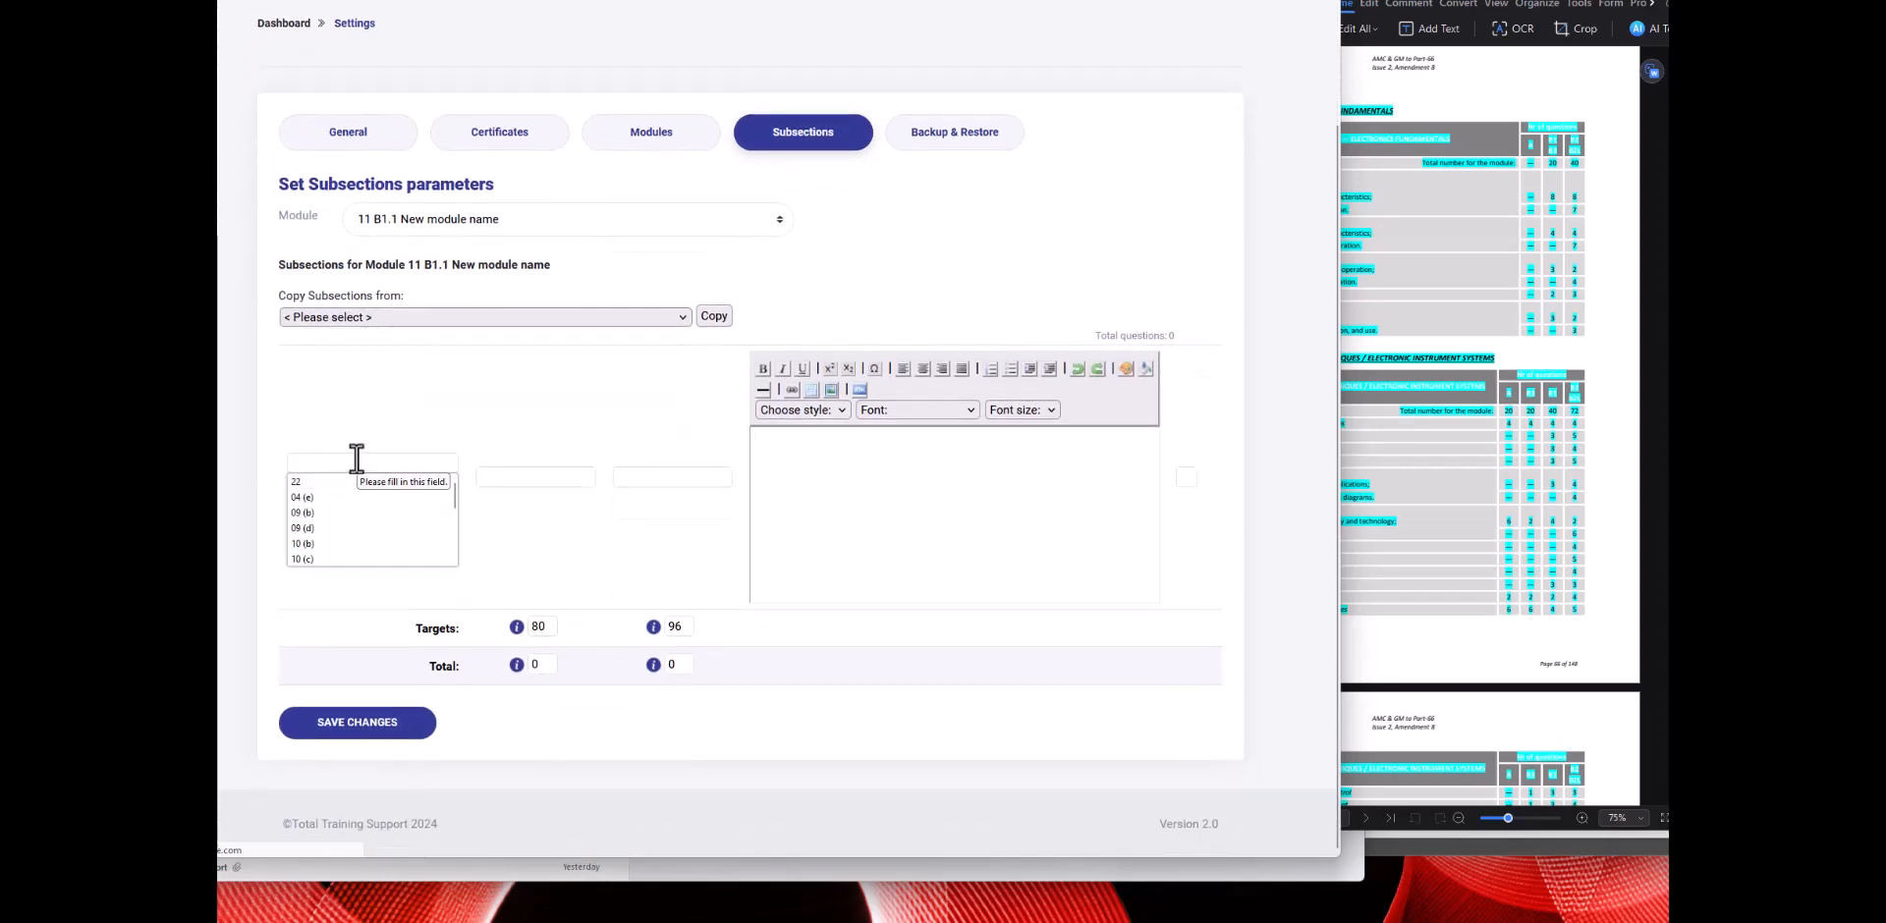
text(1)
key(Tab)
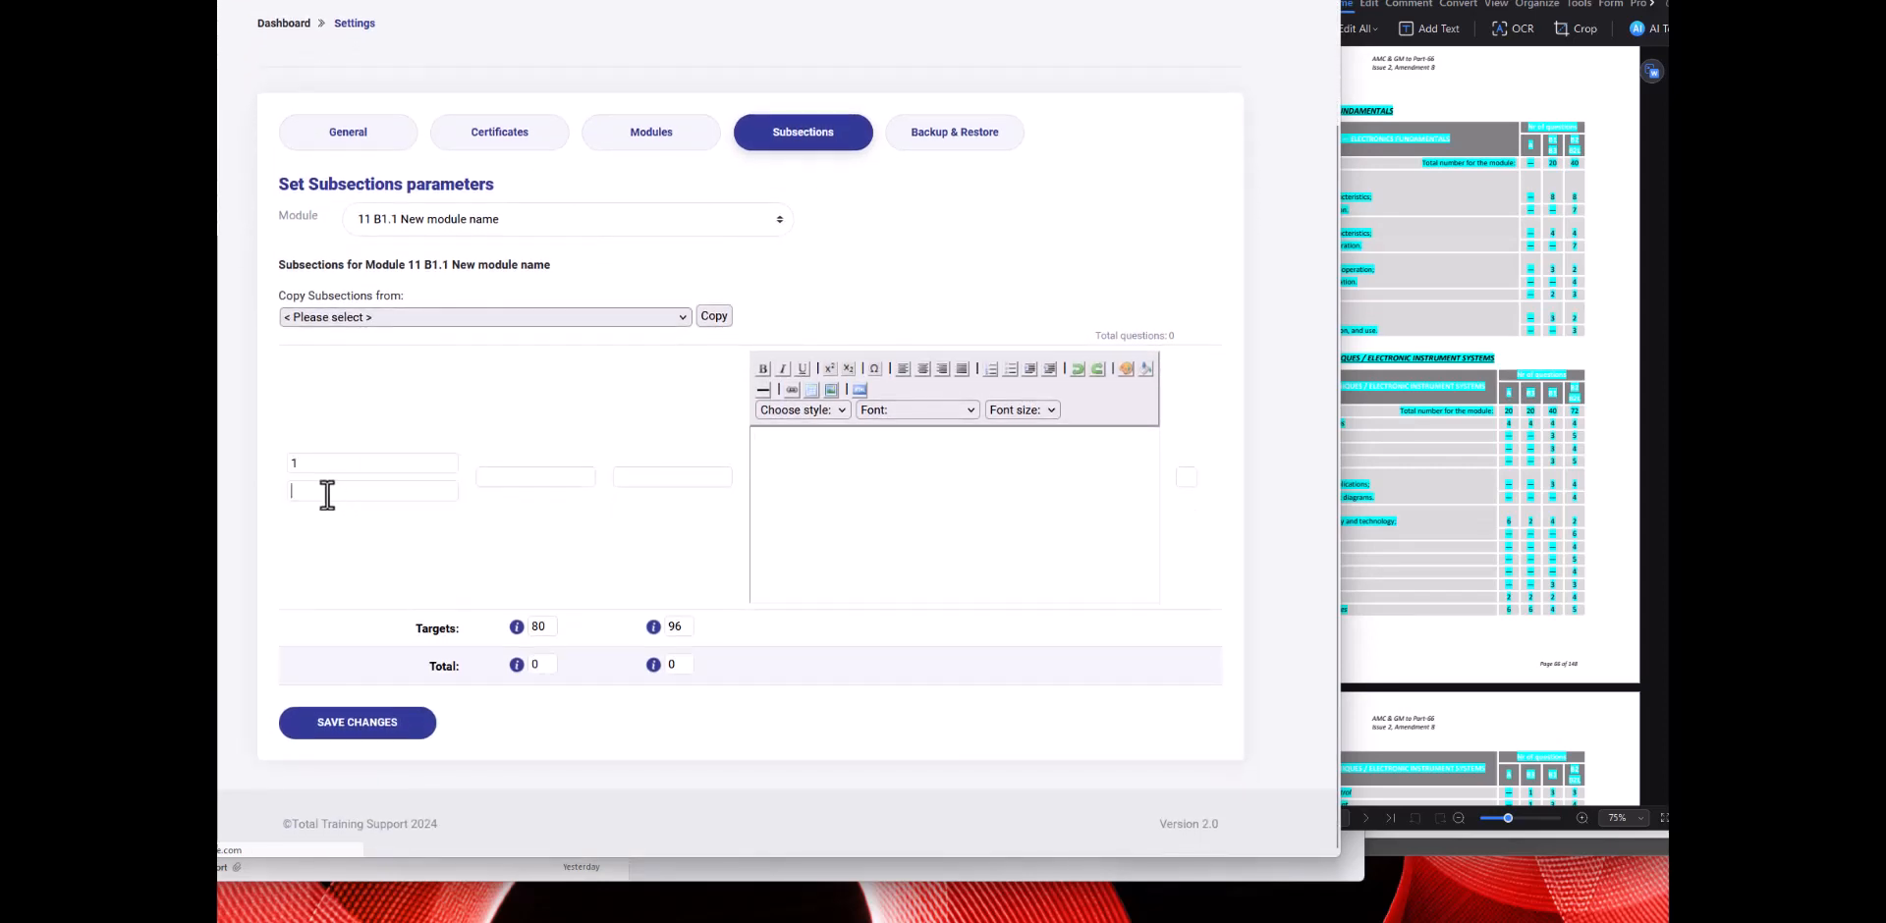
text(New s)
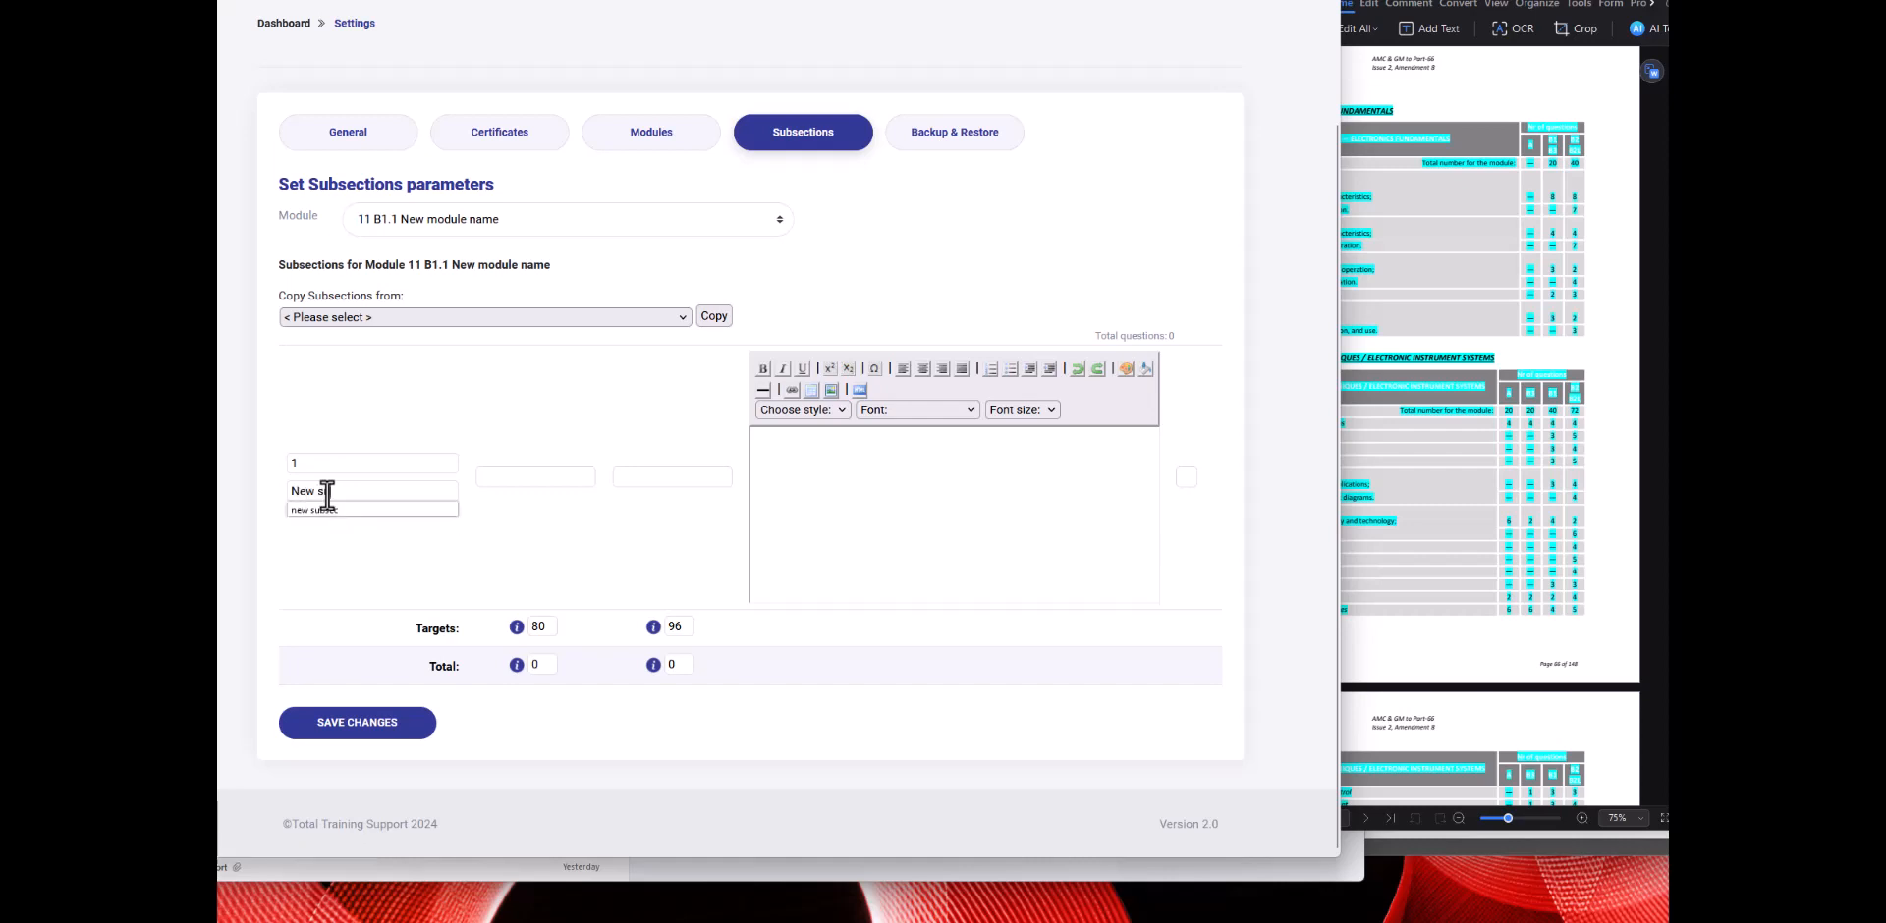
text(ubsec name)
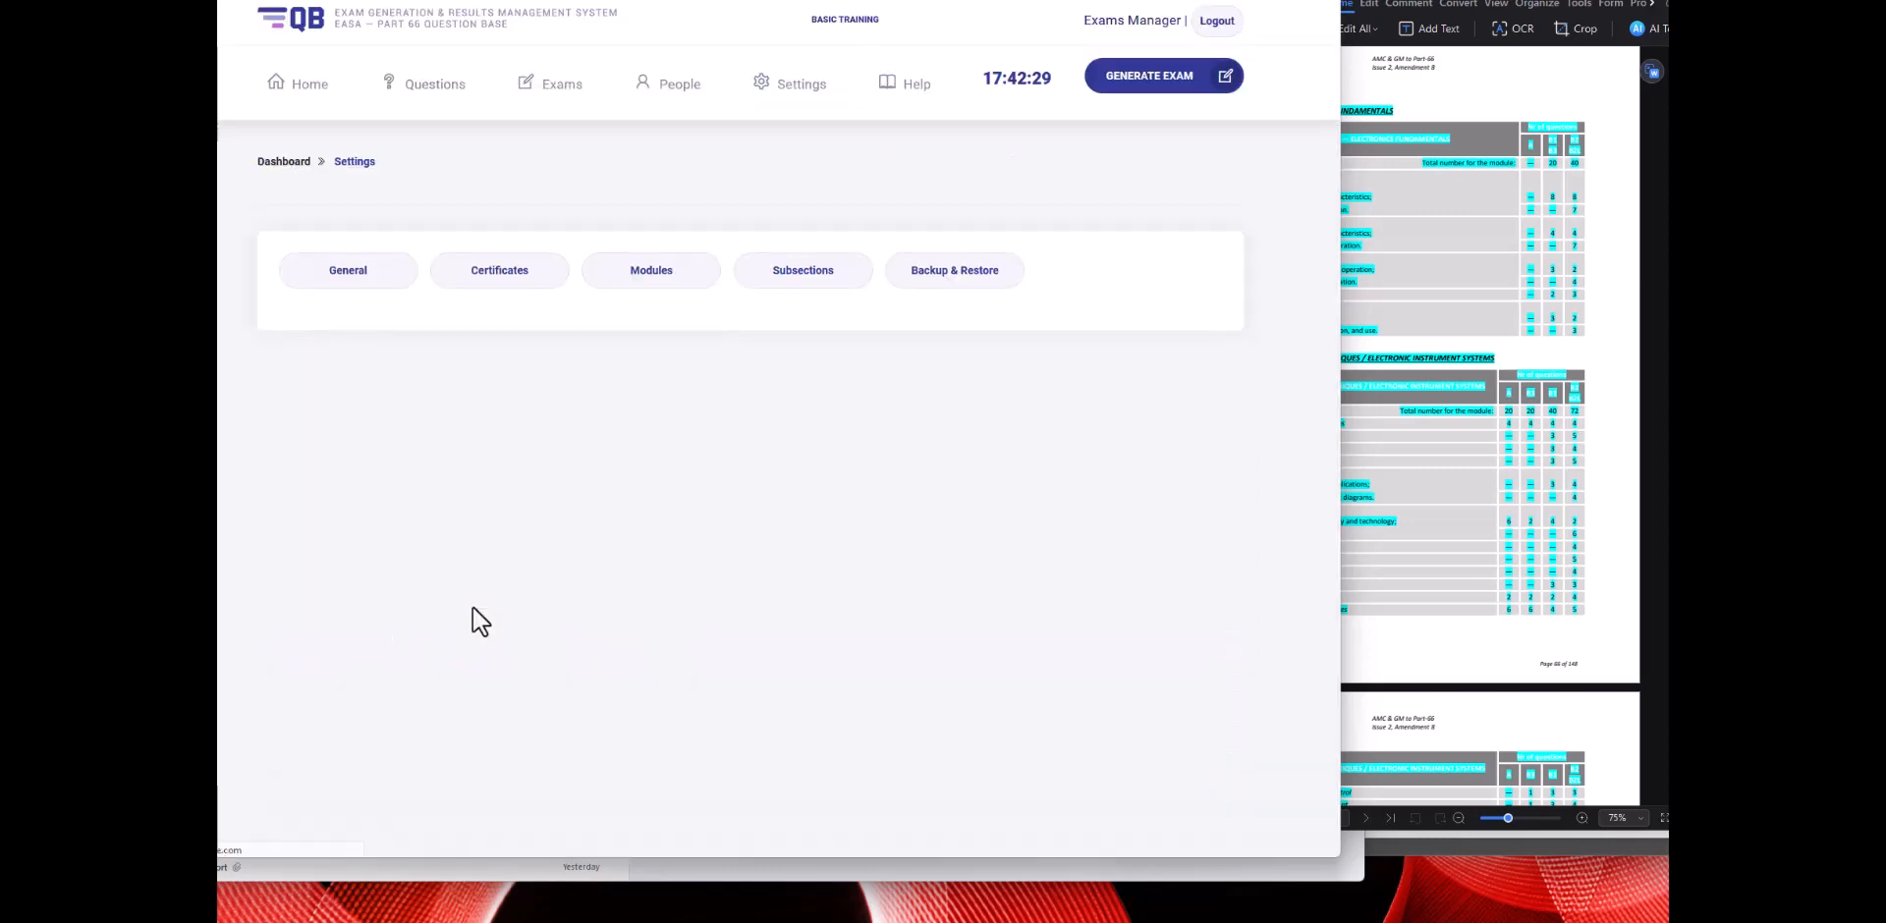
Show the subsections of module 11 B1.1 New module name again.
scroll(496, 618, down, 2)
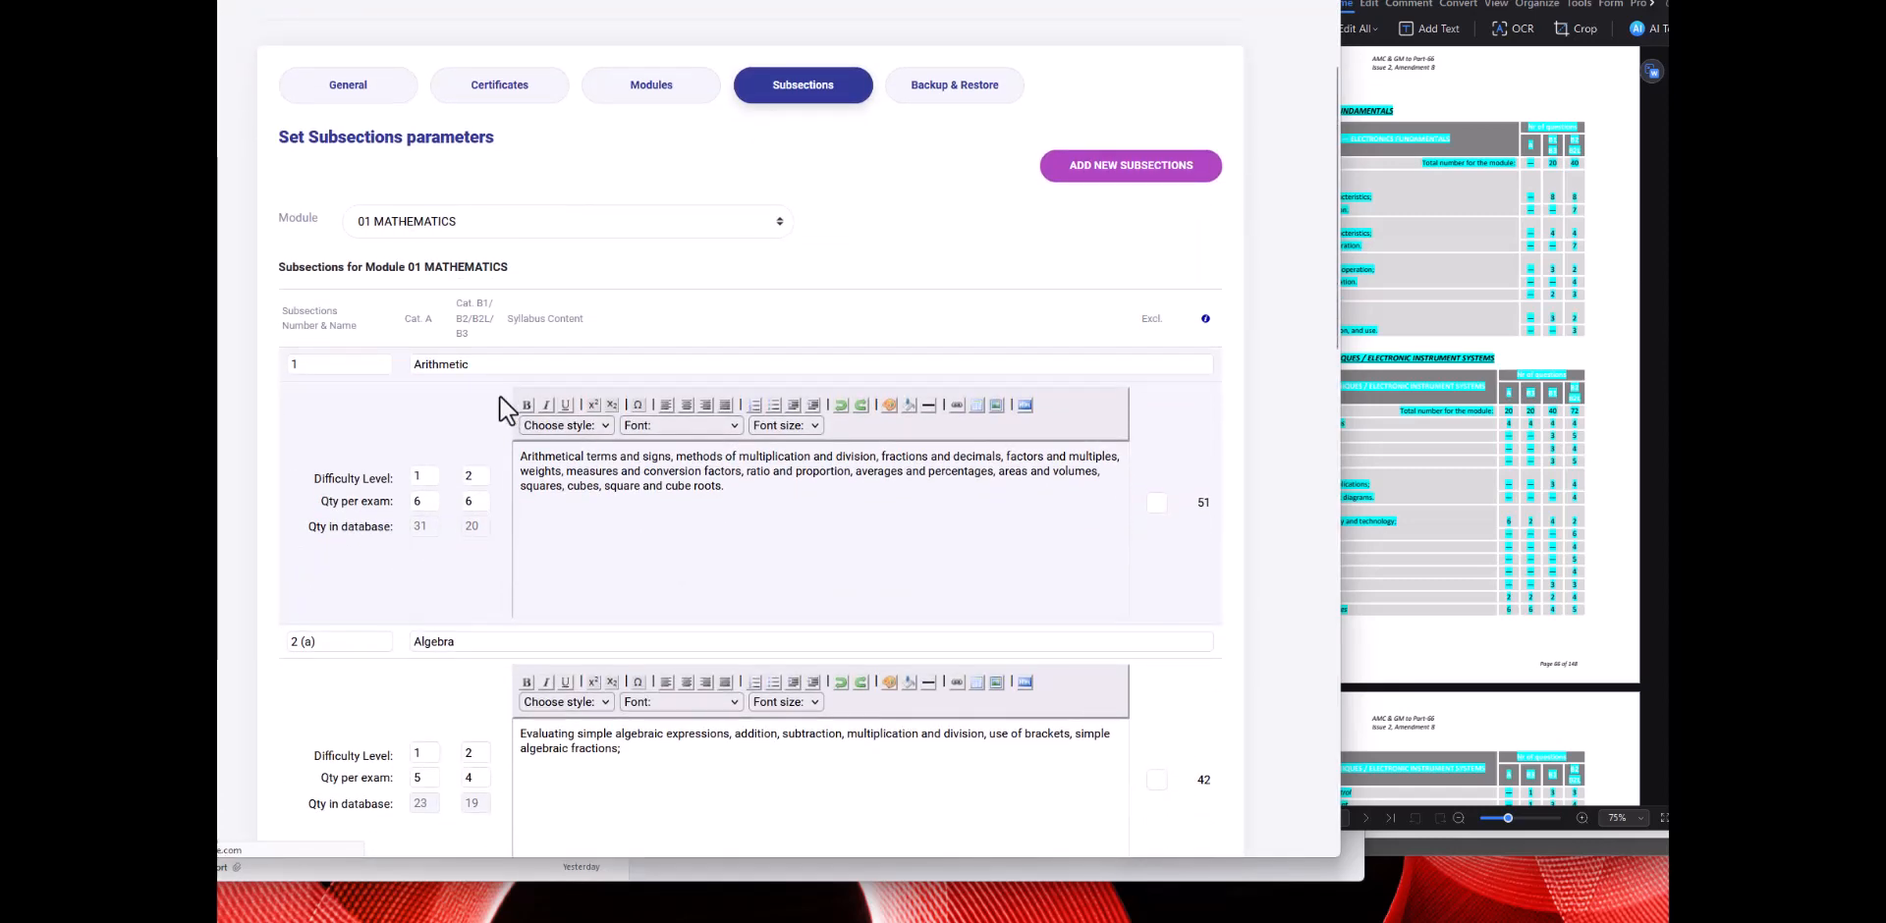
click(466, 230)
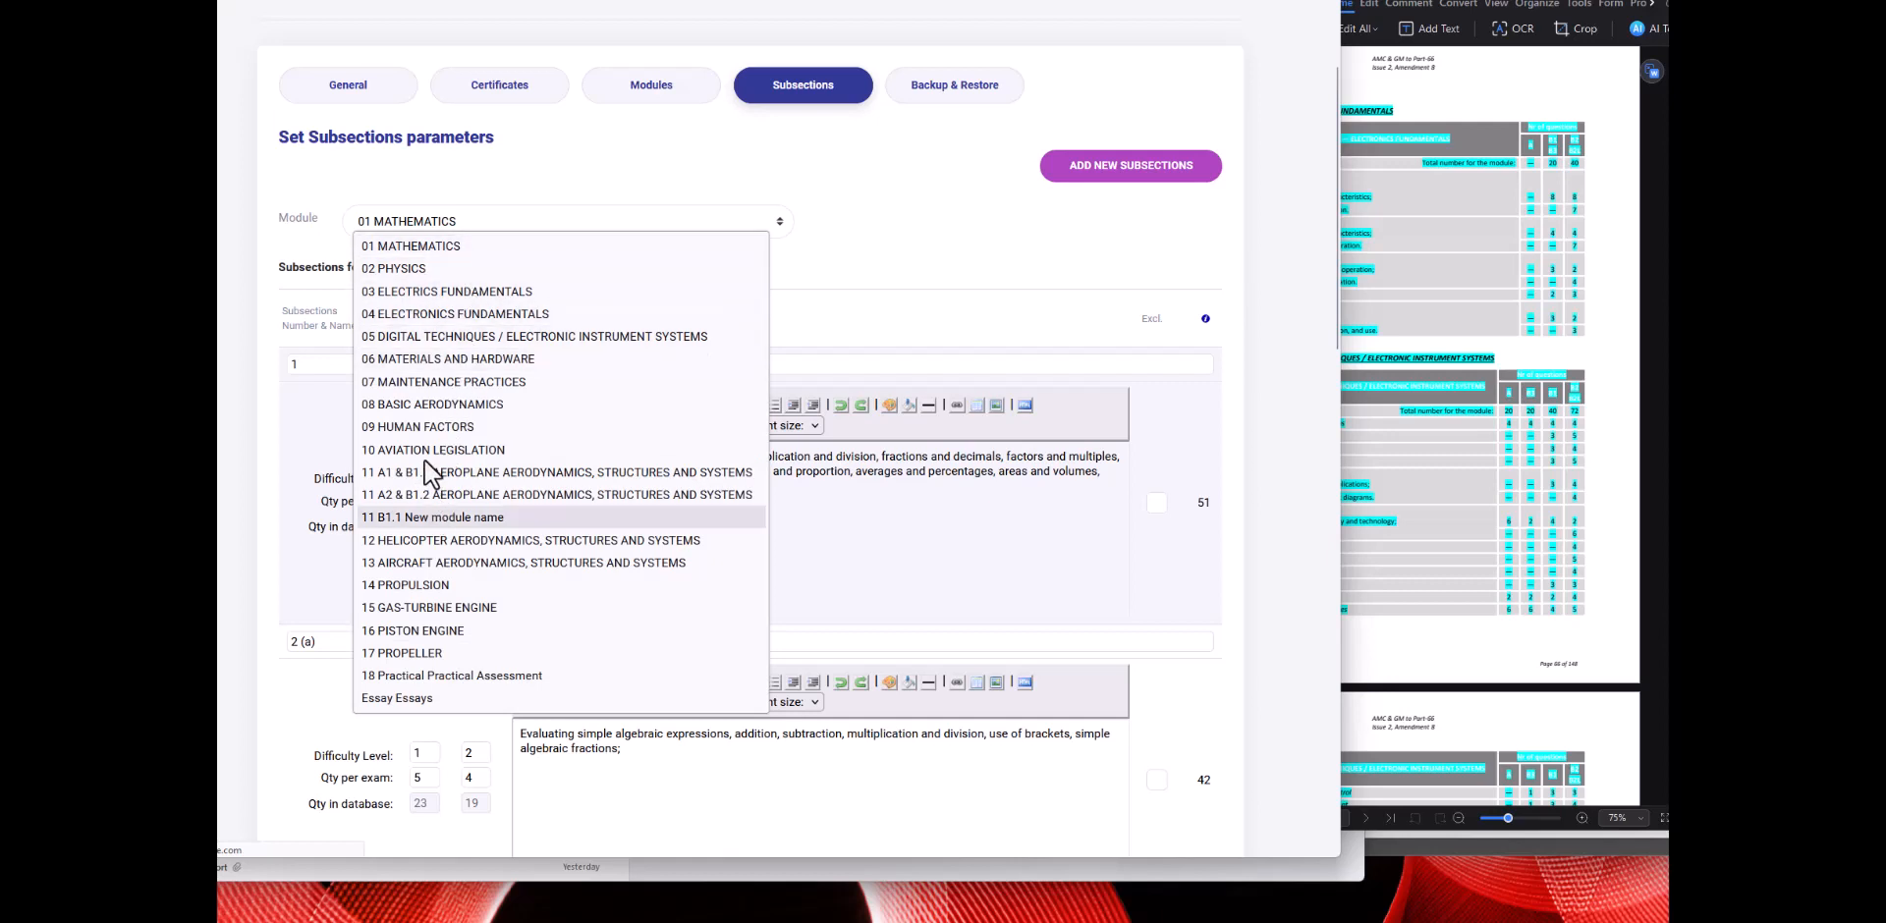
click(432, 515)
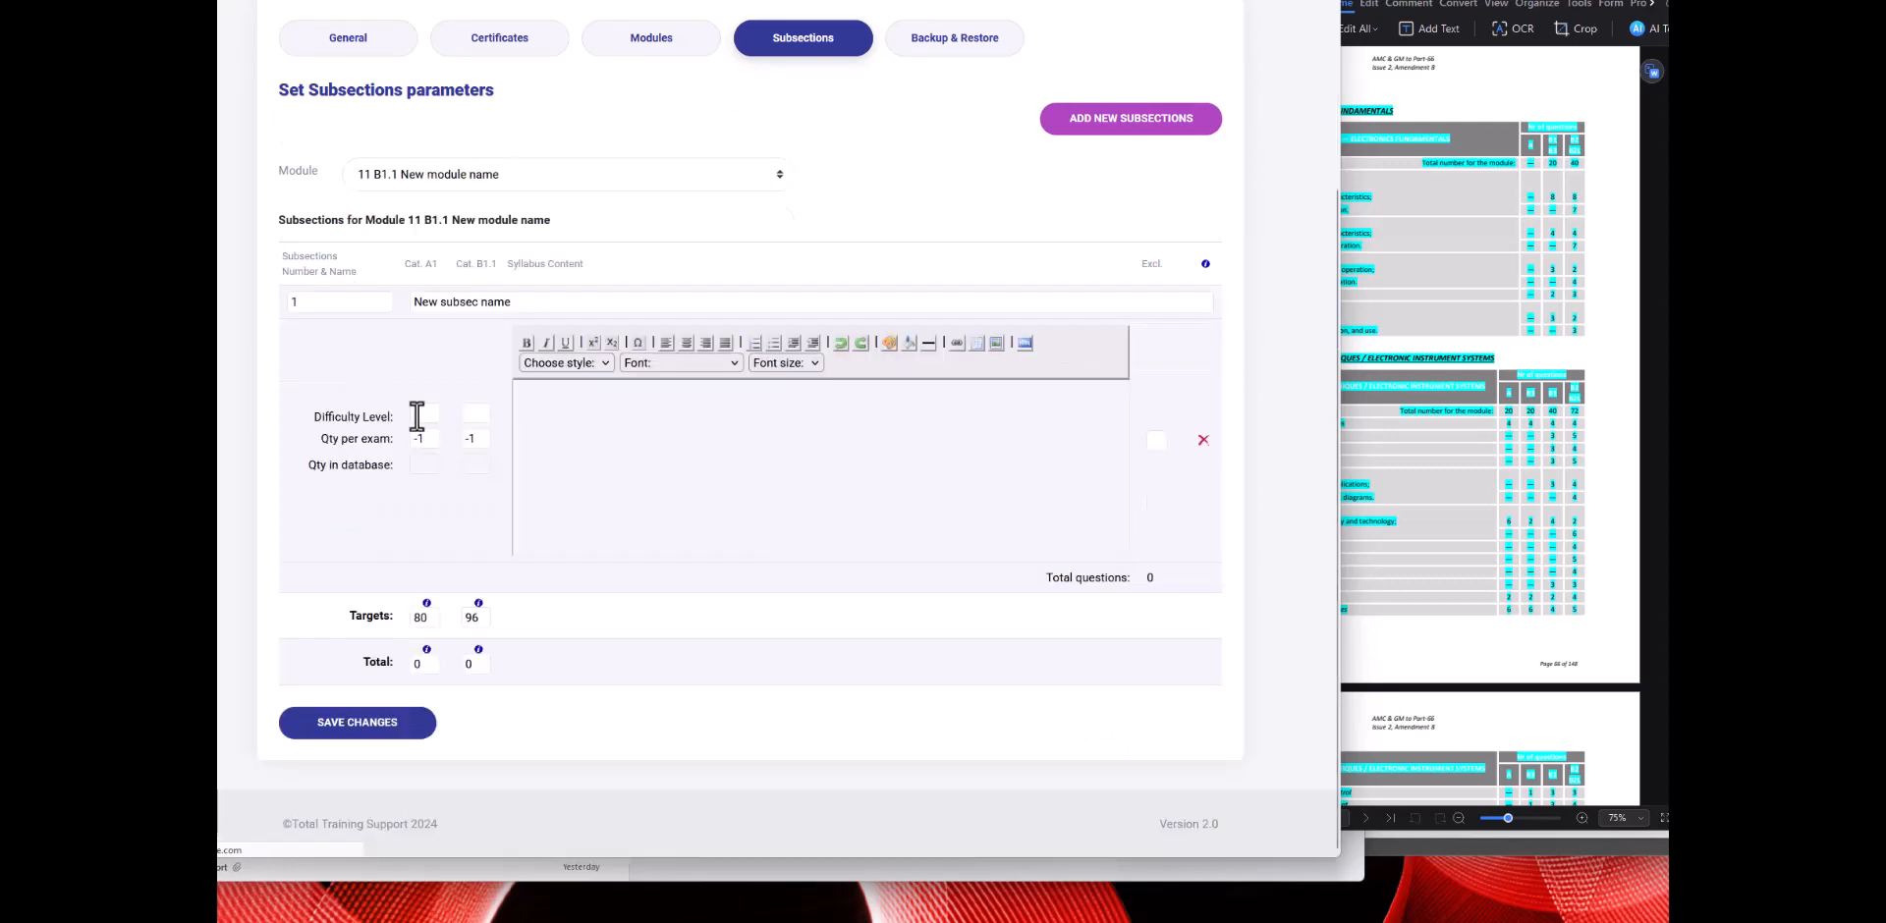
Look up the ATA 36 levels for Module 11 in the EASA PDF and set the new subsection's difficulty to 1 for A1 and 3 for B1.1.
click(1616, 497)
scroll(1512, 292, up, 10)
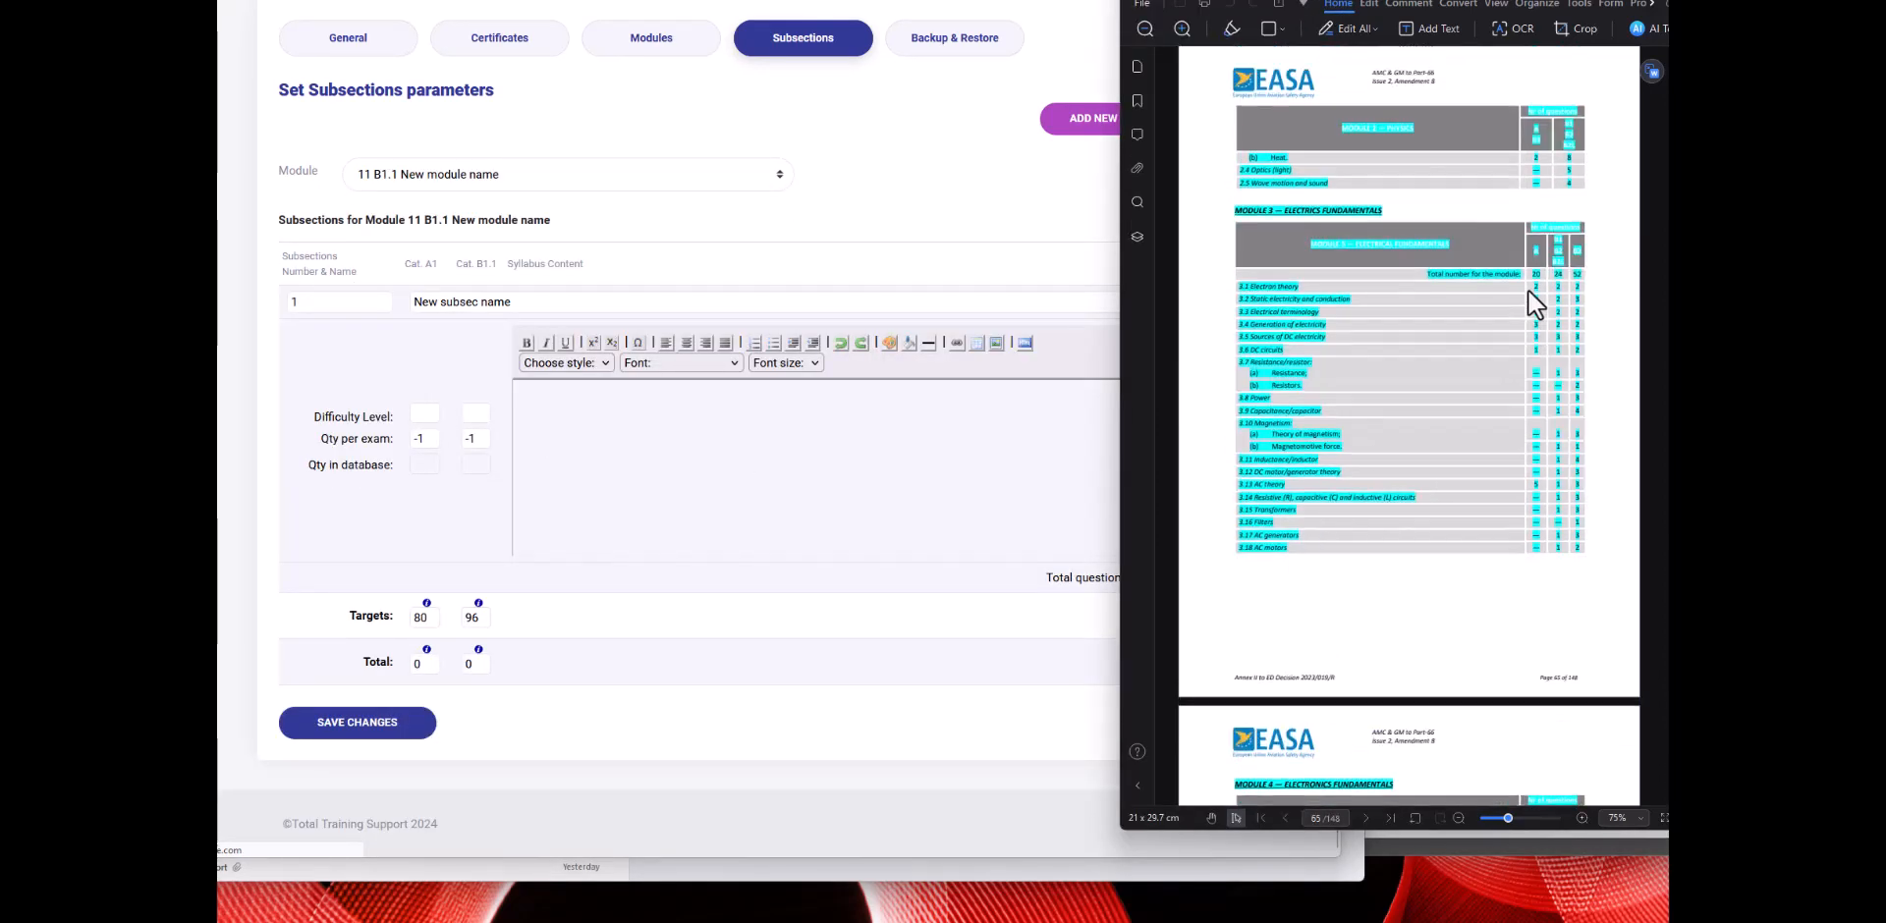
scroll(1409, 422, up, 20)
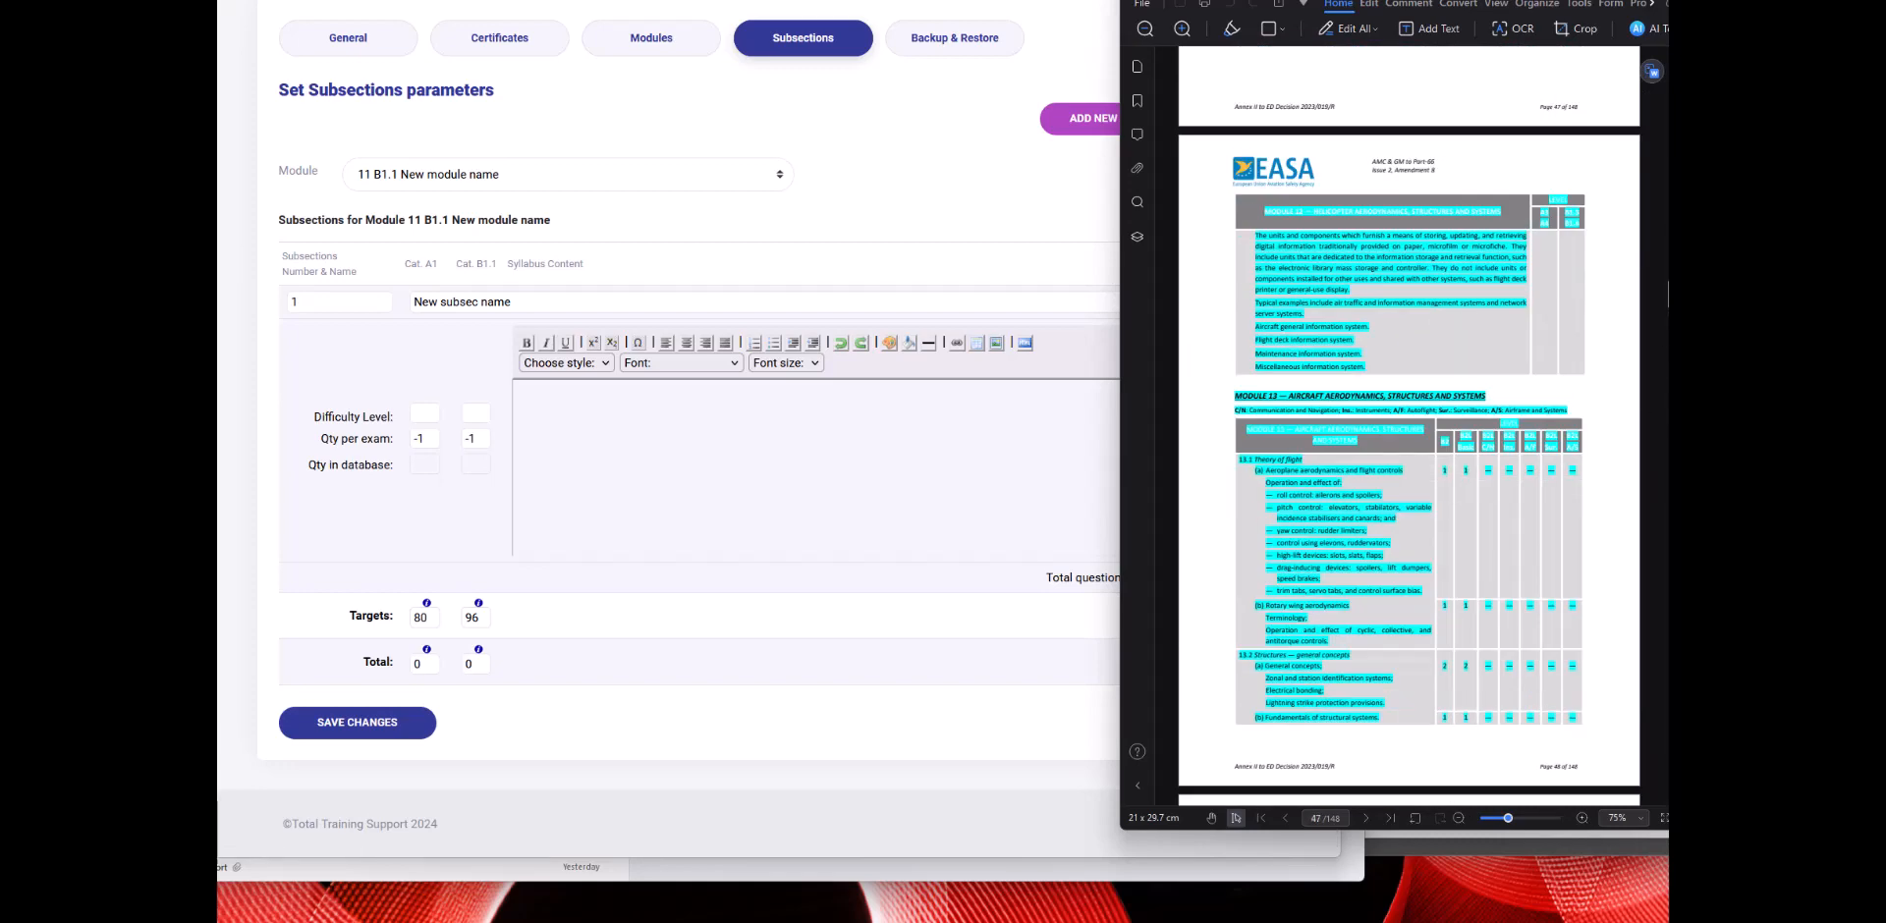
scroll(1565, 294, up, 5)
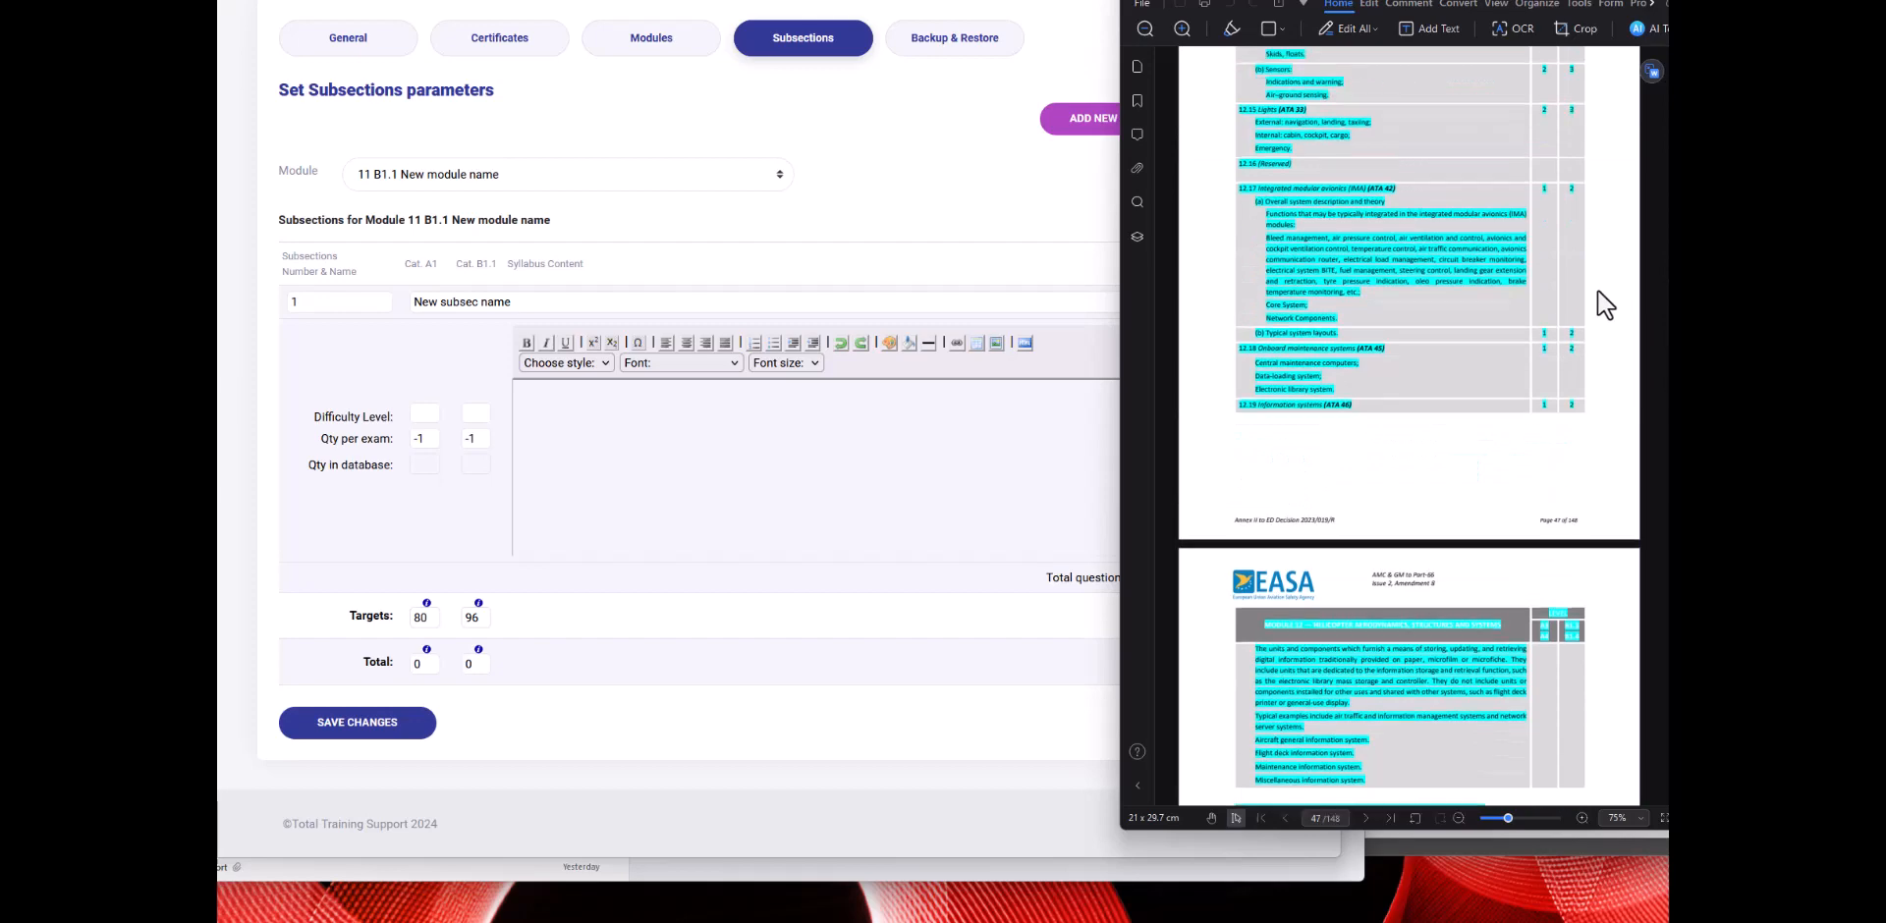
scroll(1599, 314, up, 12)
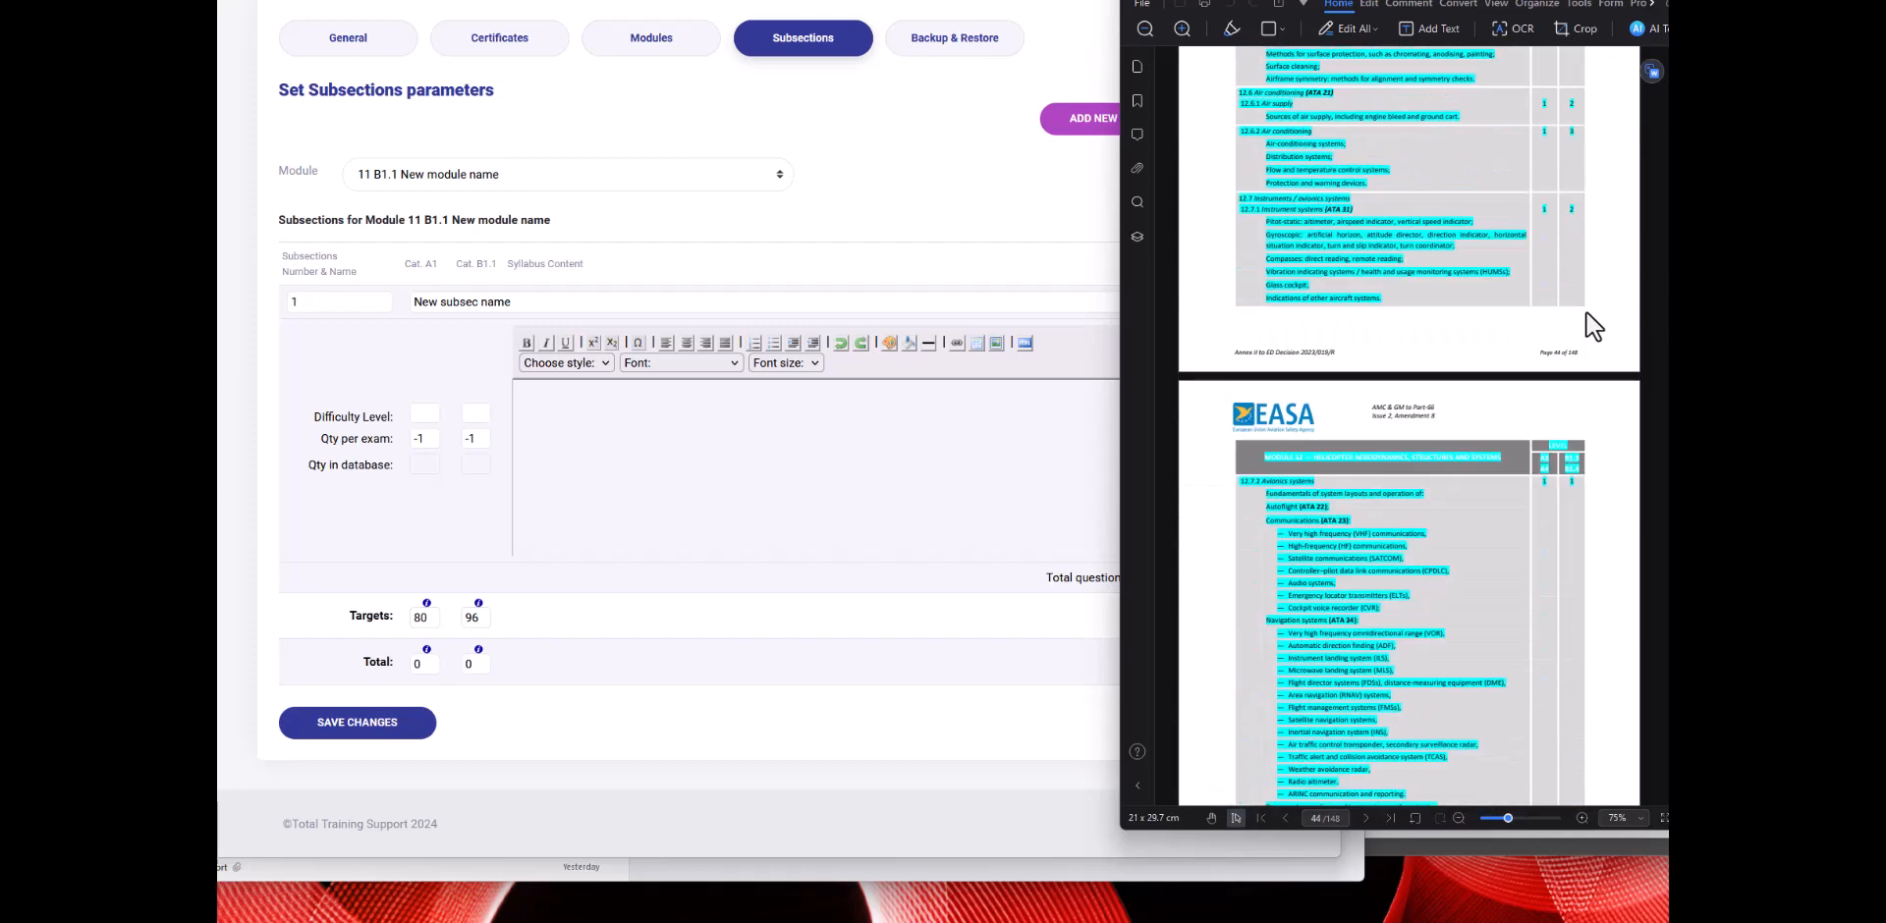
scroll(1594, 328, up, 5)
scroll(1587, 324, up, 10)
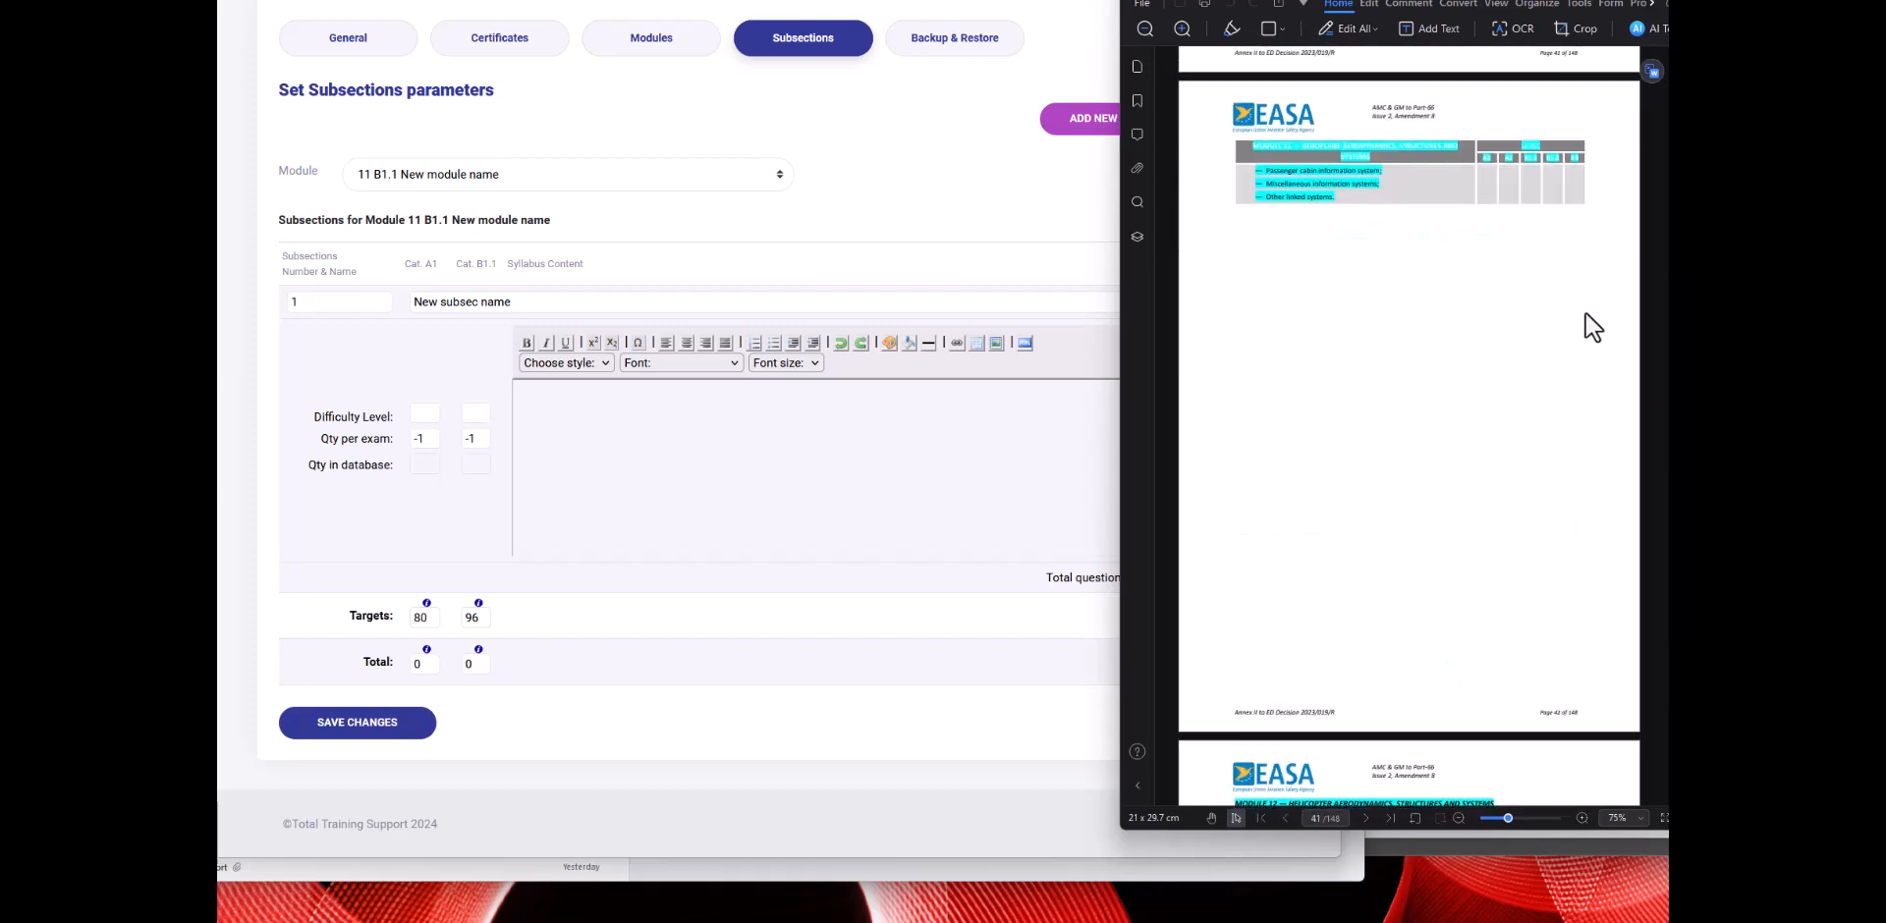
ctrl+scroll(1558, 320, up, 3)
drag(1458, 311, 1488, 317)
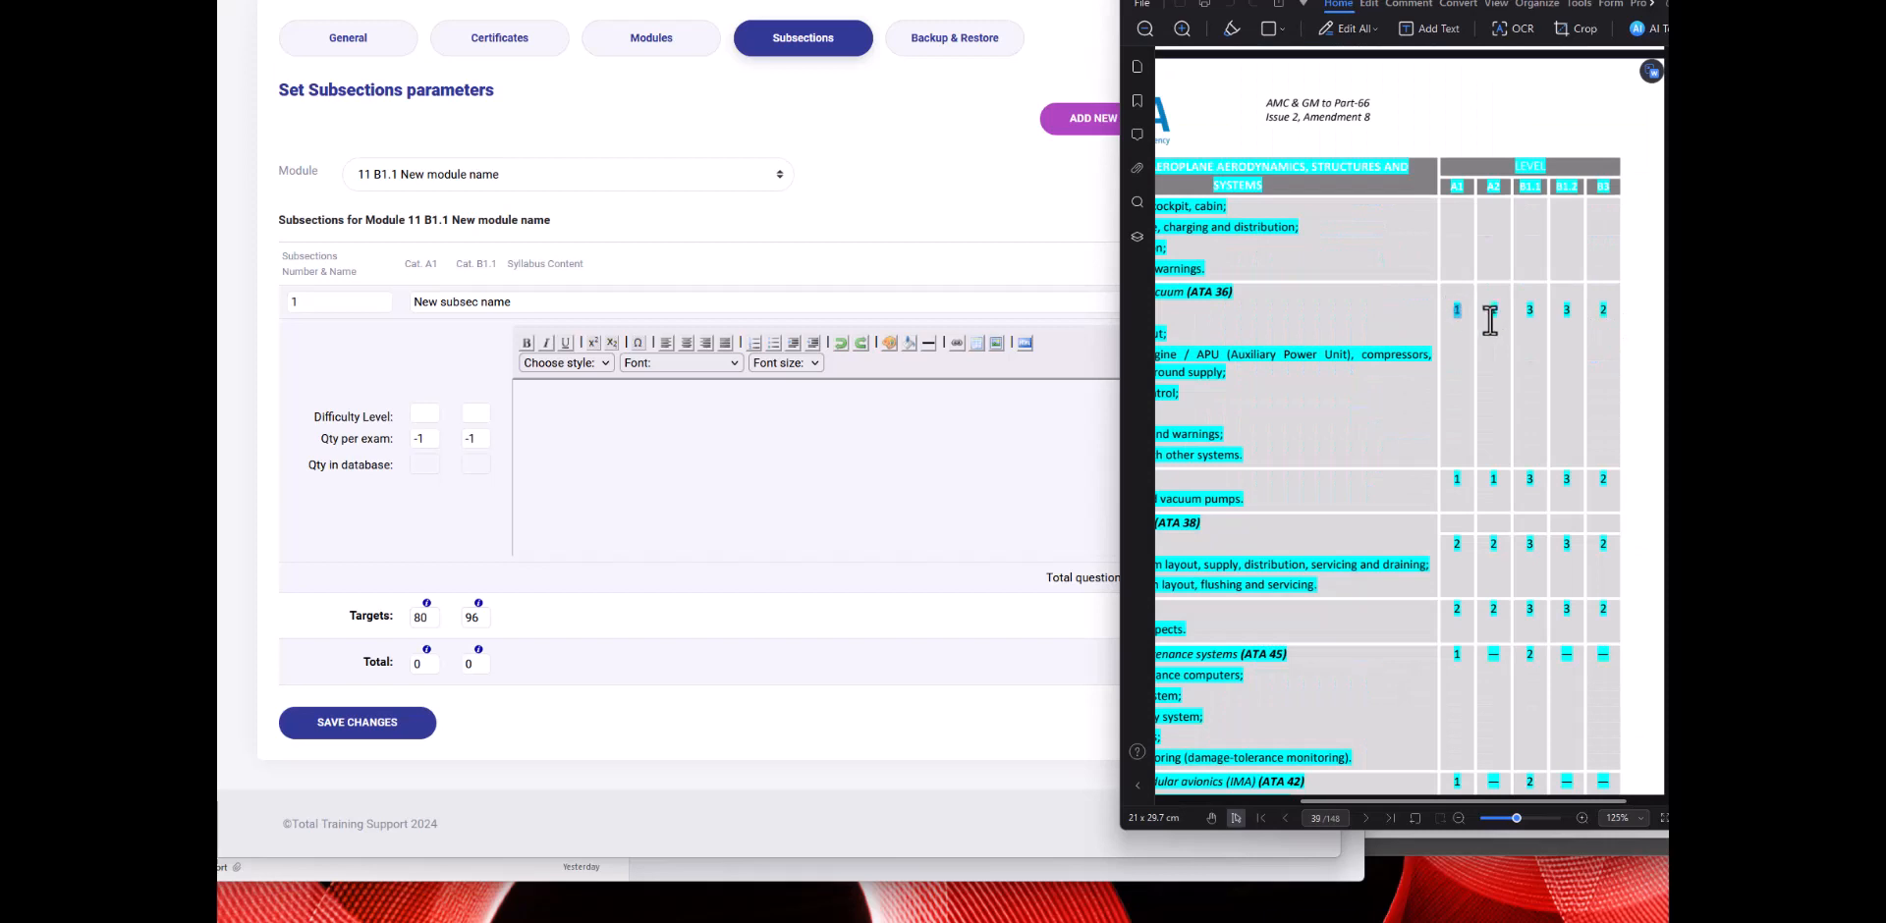
click(1513, 381)
click(477, 422)
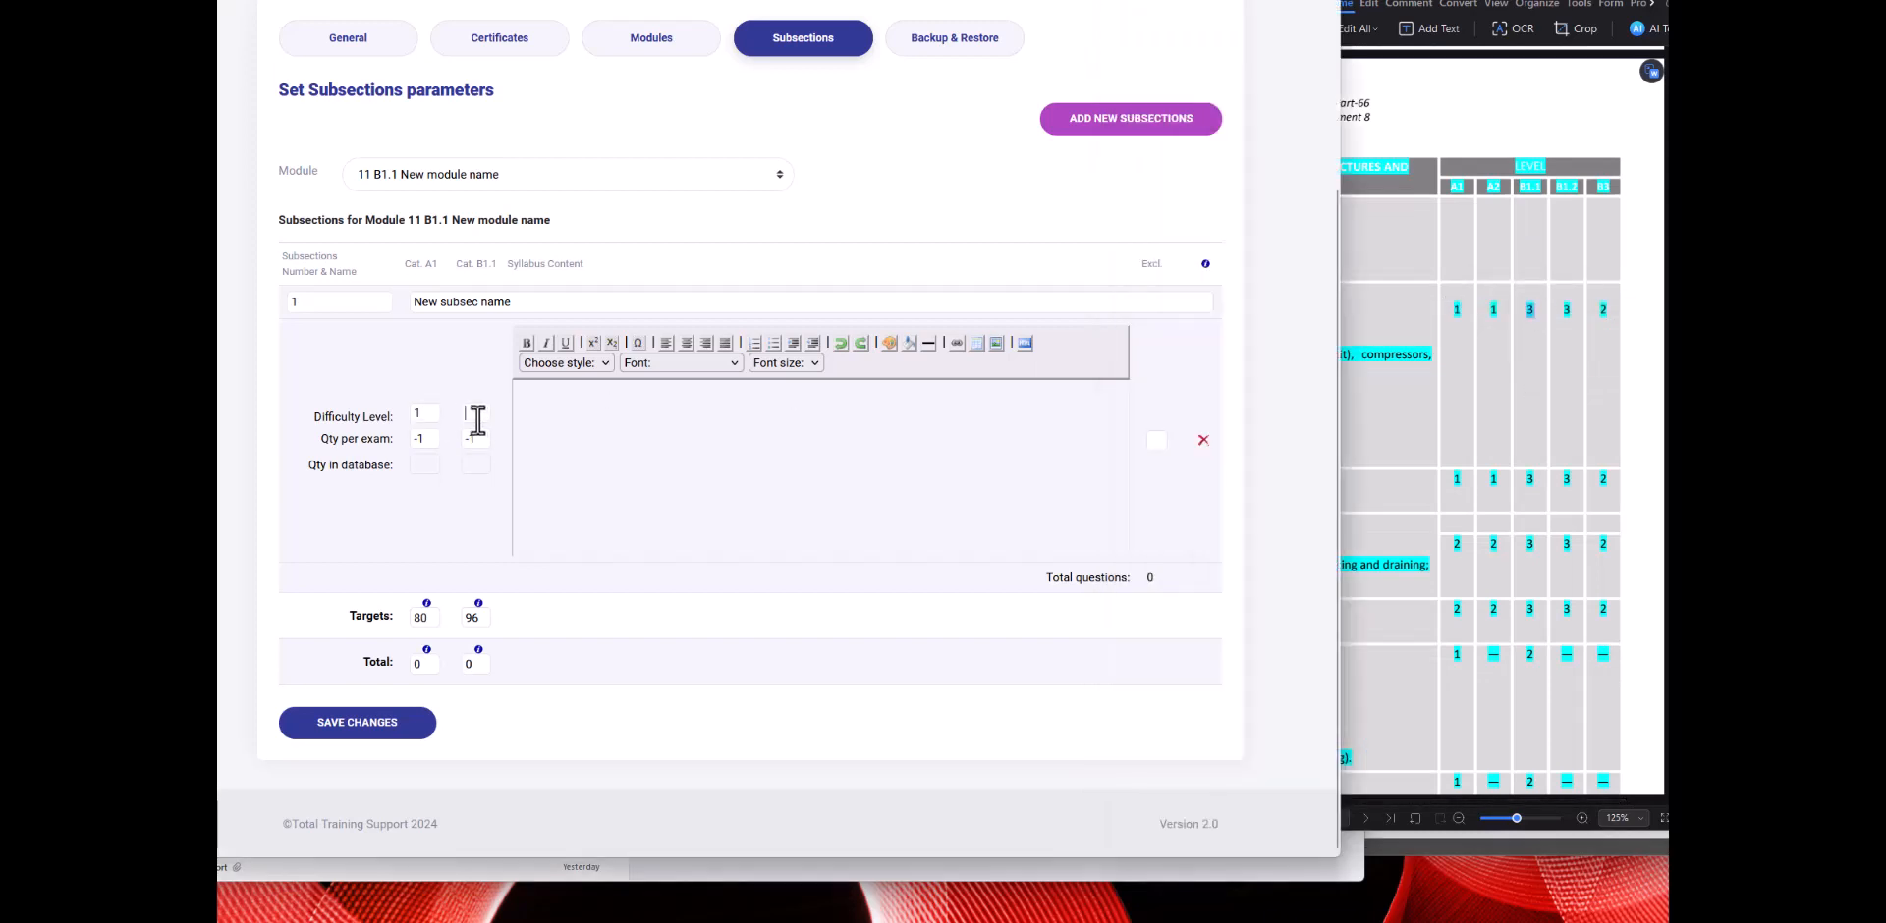
Look up the ATA 36 question numbers for Module 11 in the EASA PDF and set the new subsection's quantity per exam to 3 for A1 and B1.1.
click(1478, 389)
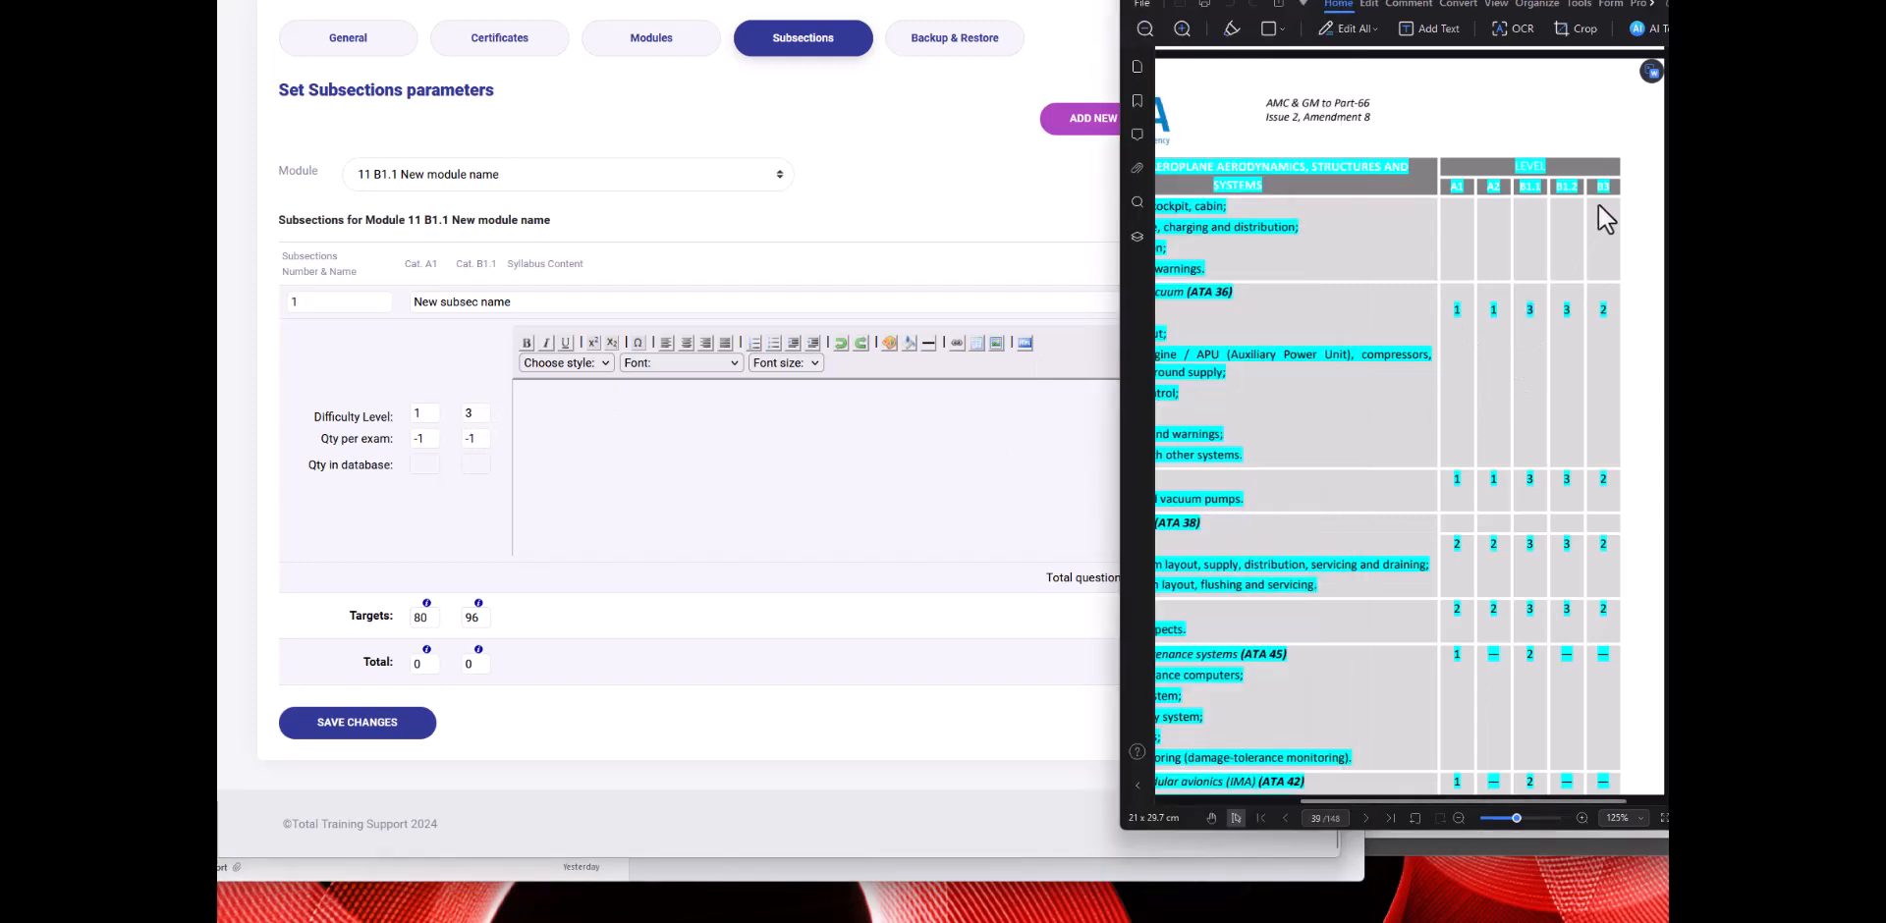
scroll(1588, 287, down, 2)
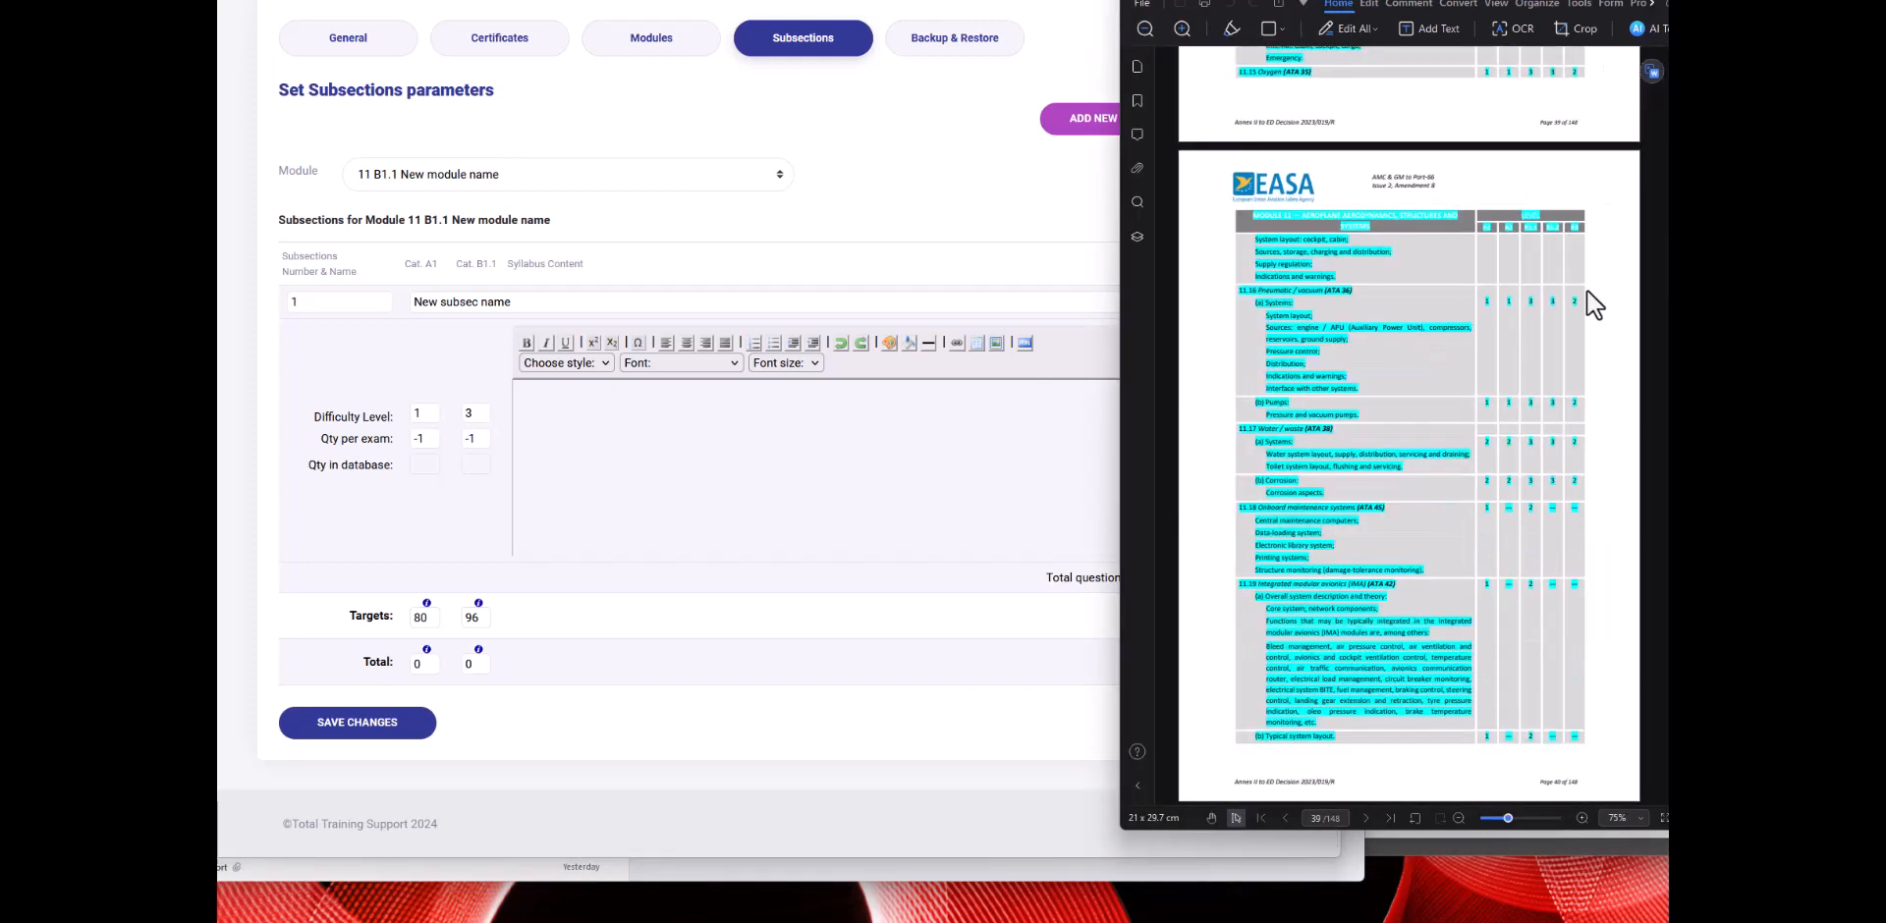
drag(1667, 253, 1667, 428)
scroll(1667, 428, up, 4)
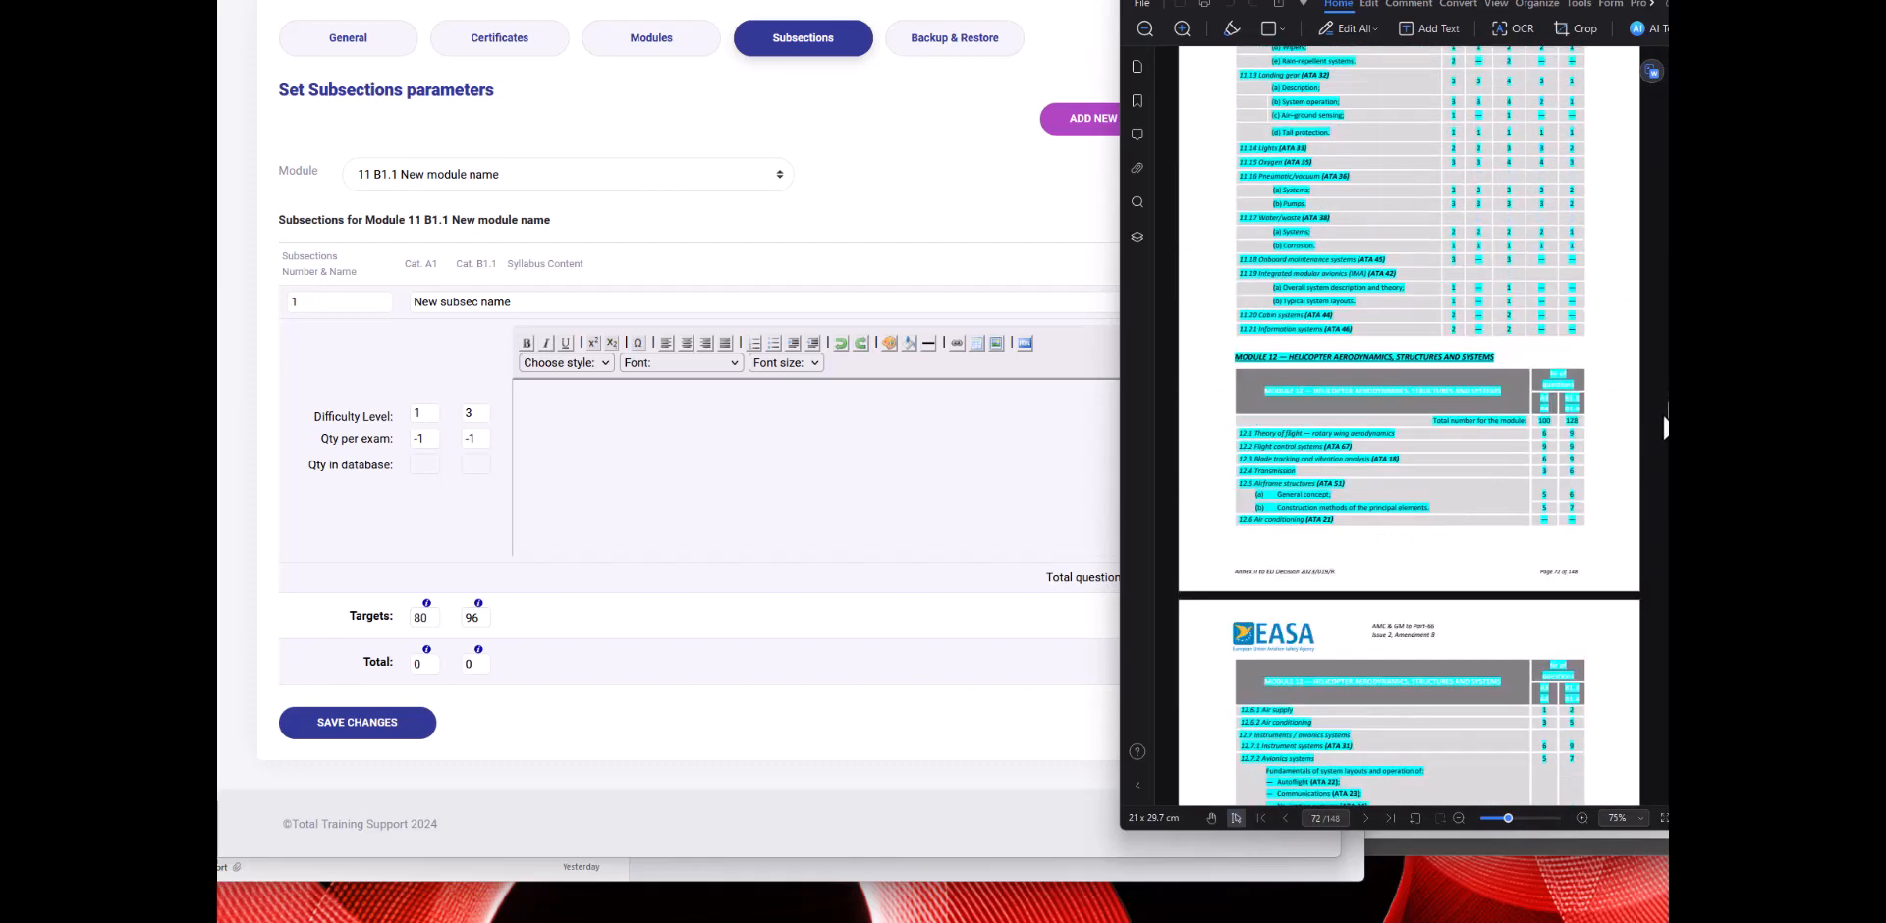
scroll(1456, 415, up, 2)
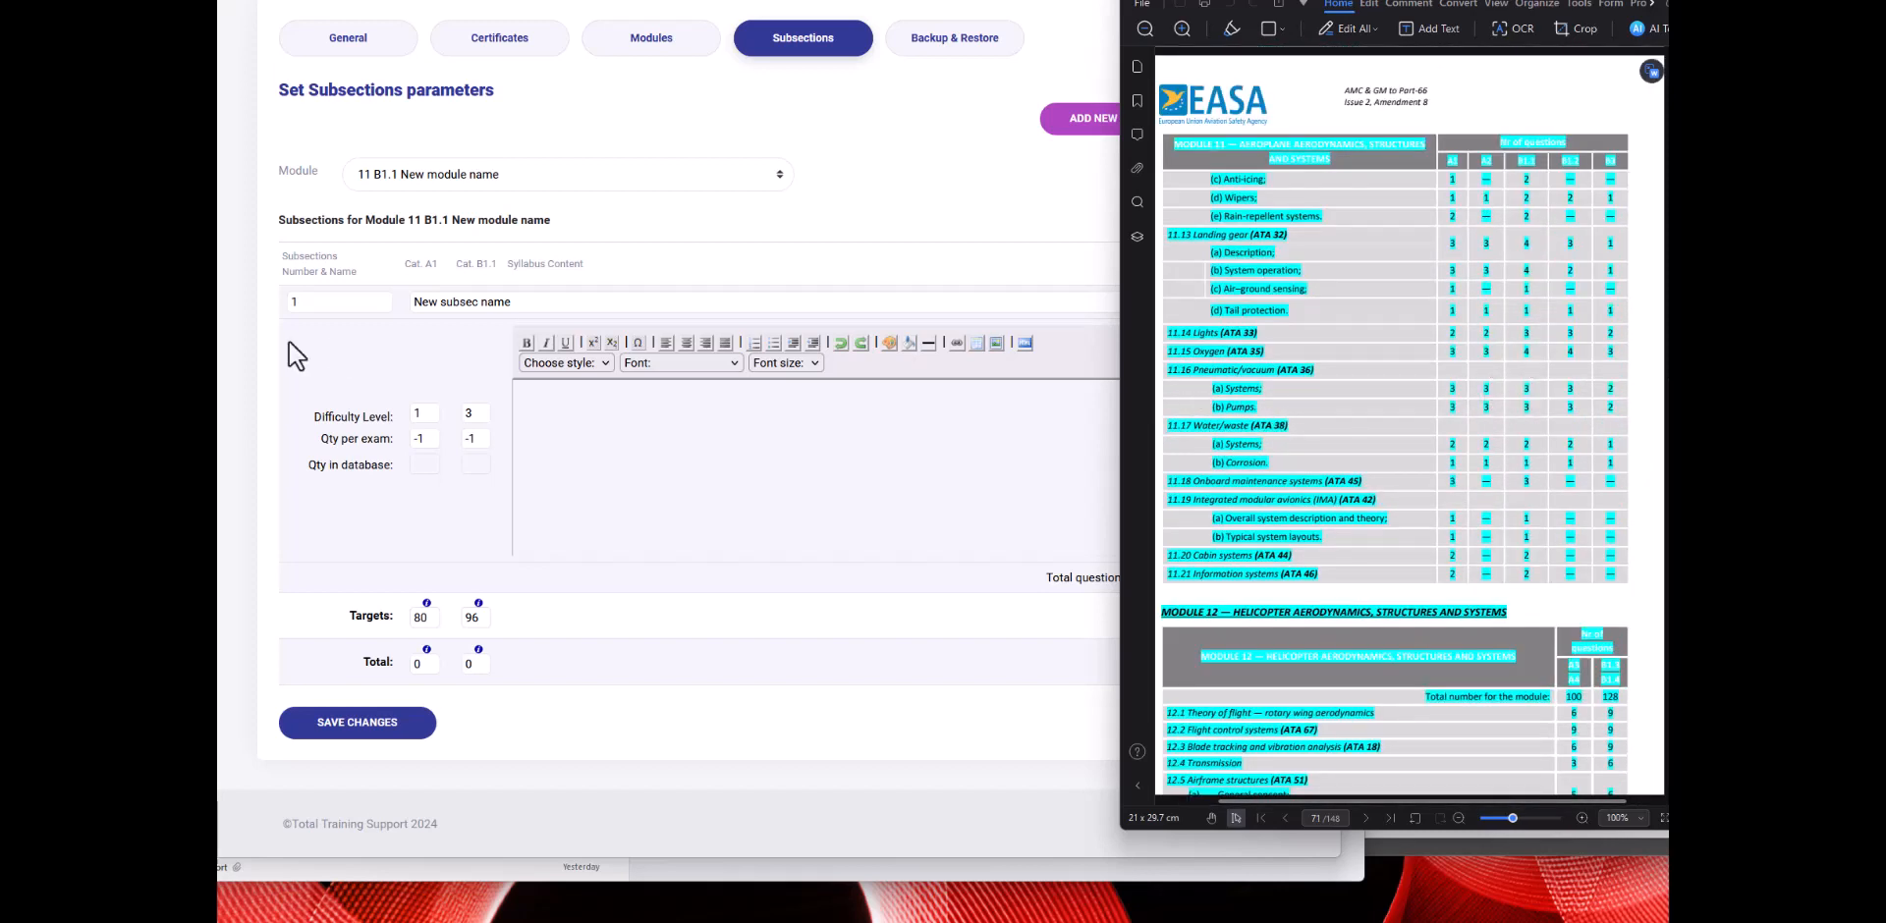
double_click(420, 438)
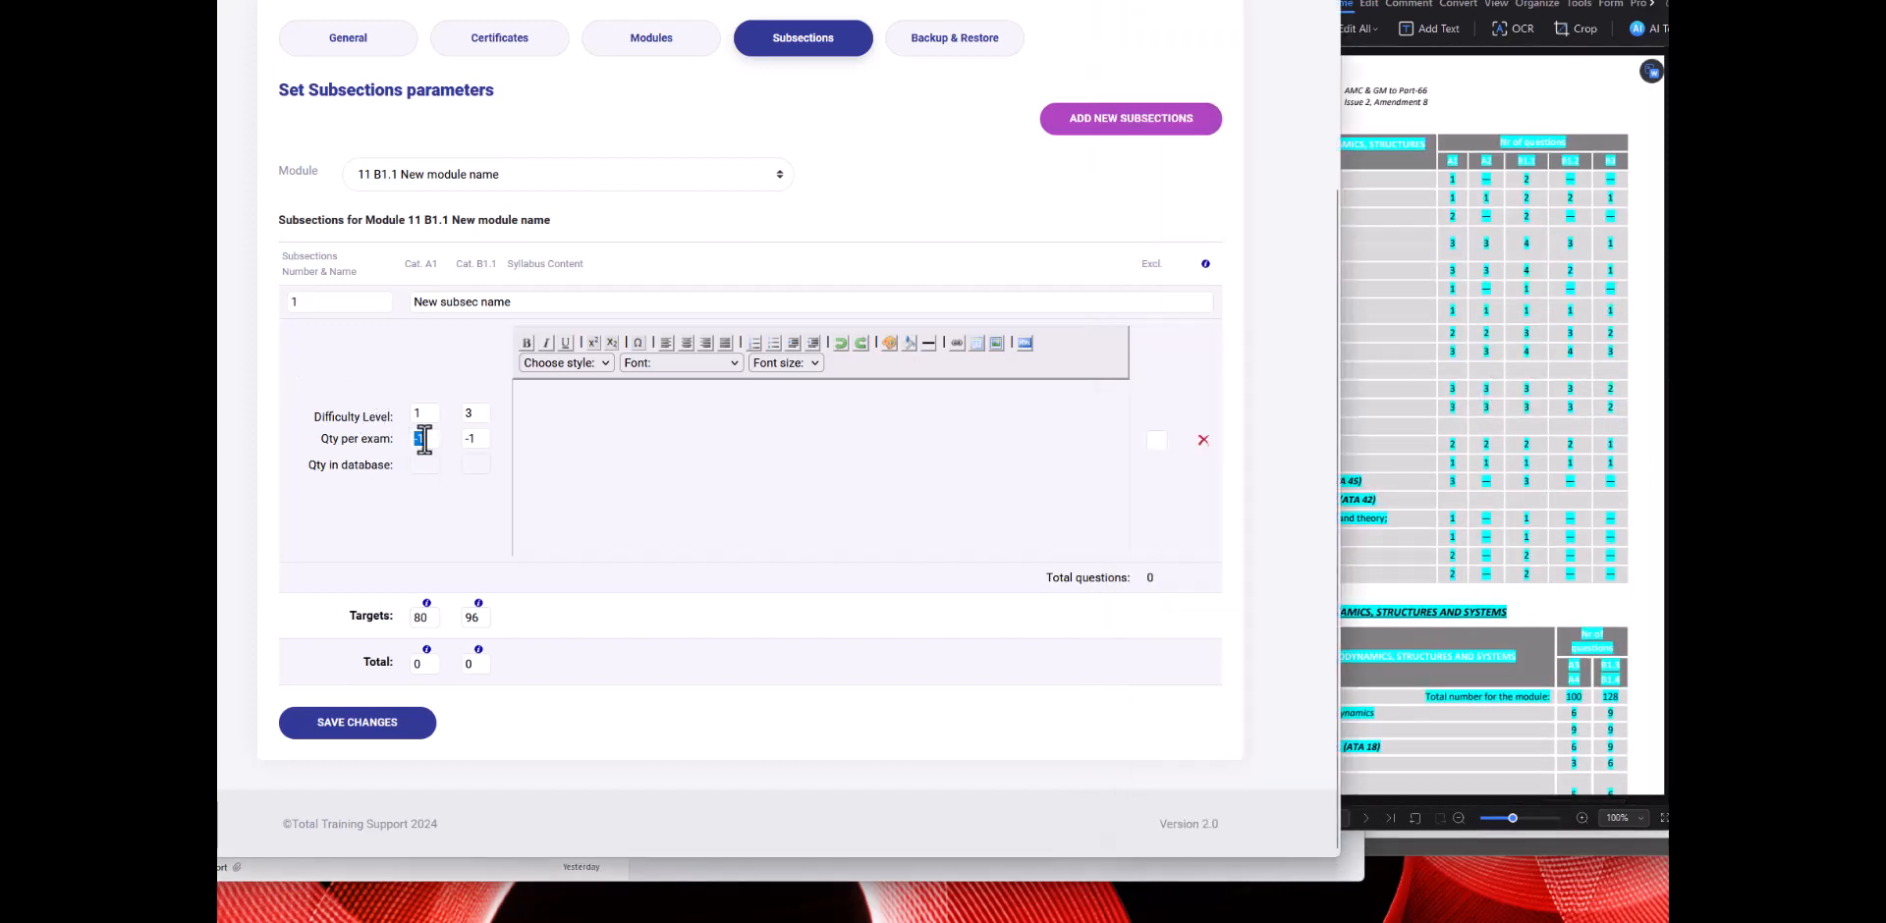
text(3)
double_click(473, 438)
text(3)
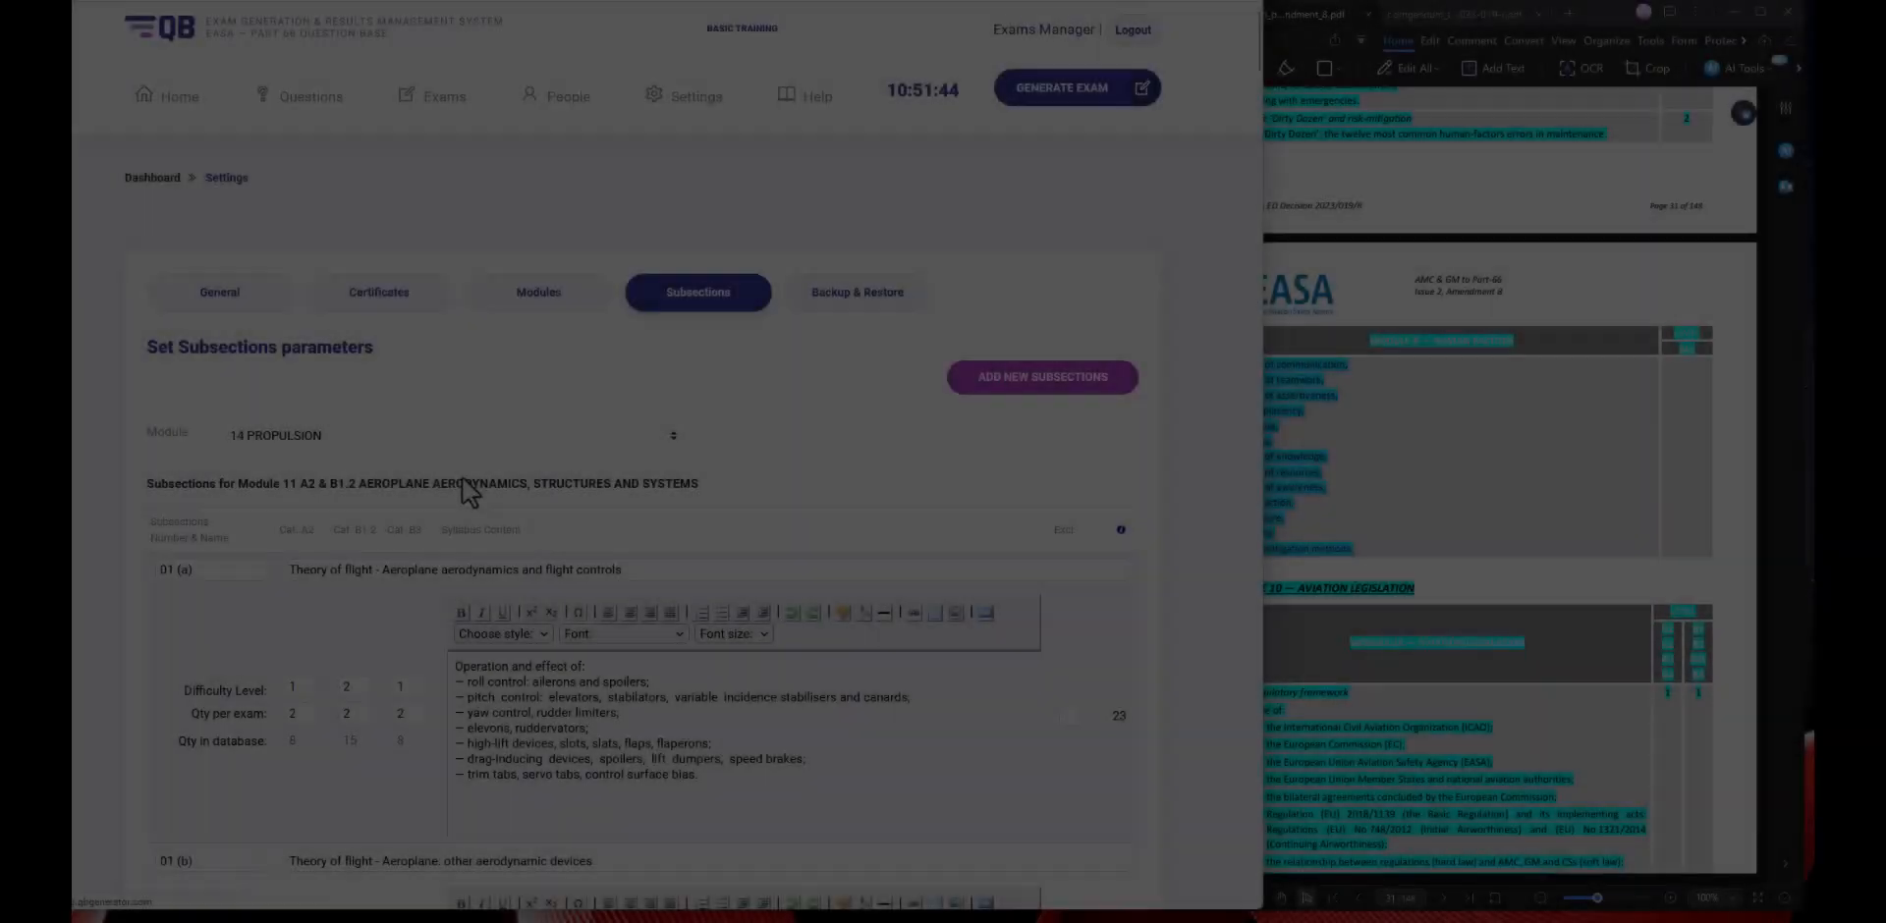
Review the first Engines subsections of module 14 PROPULSION, highlighting the auxiliary power units content of subsection 1 (b).
scroll(462, 476, down, 5)
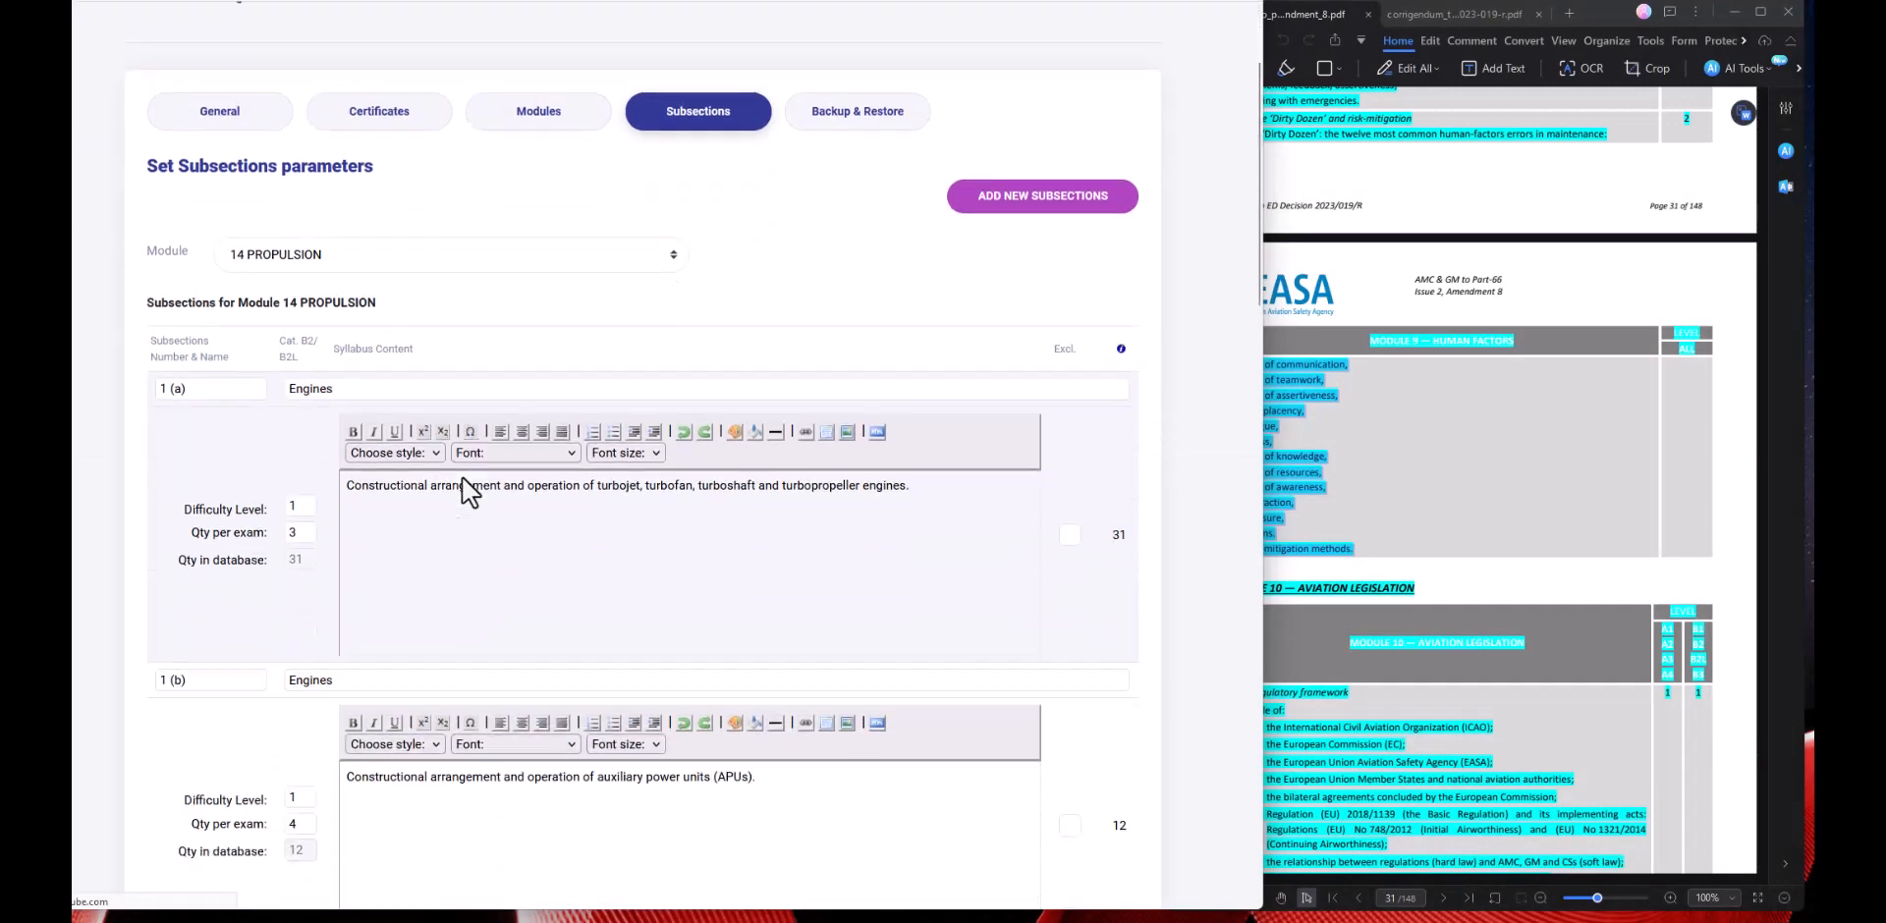
scroll(308, 120, down, 1)
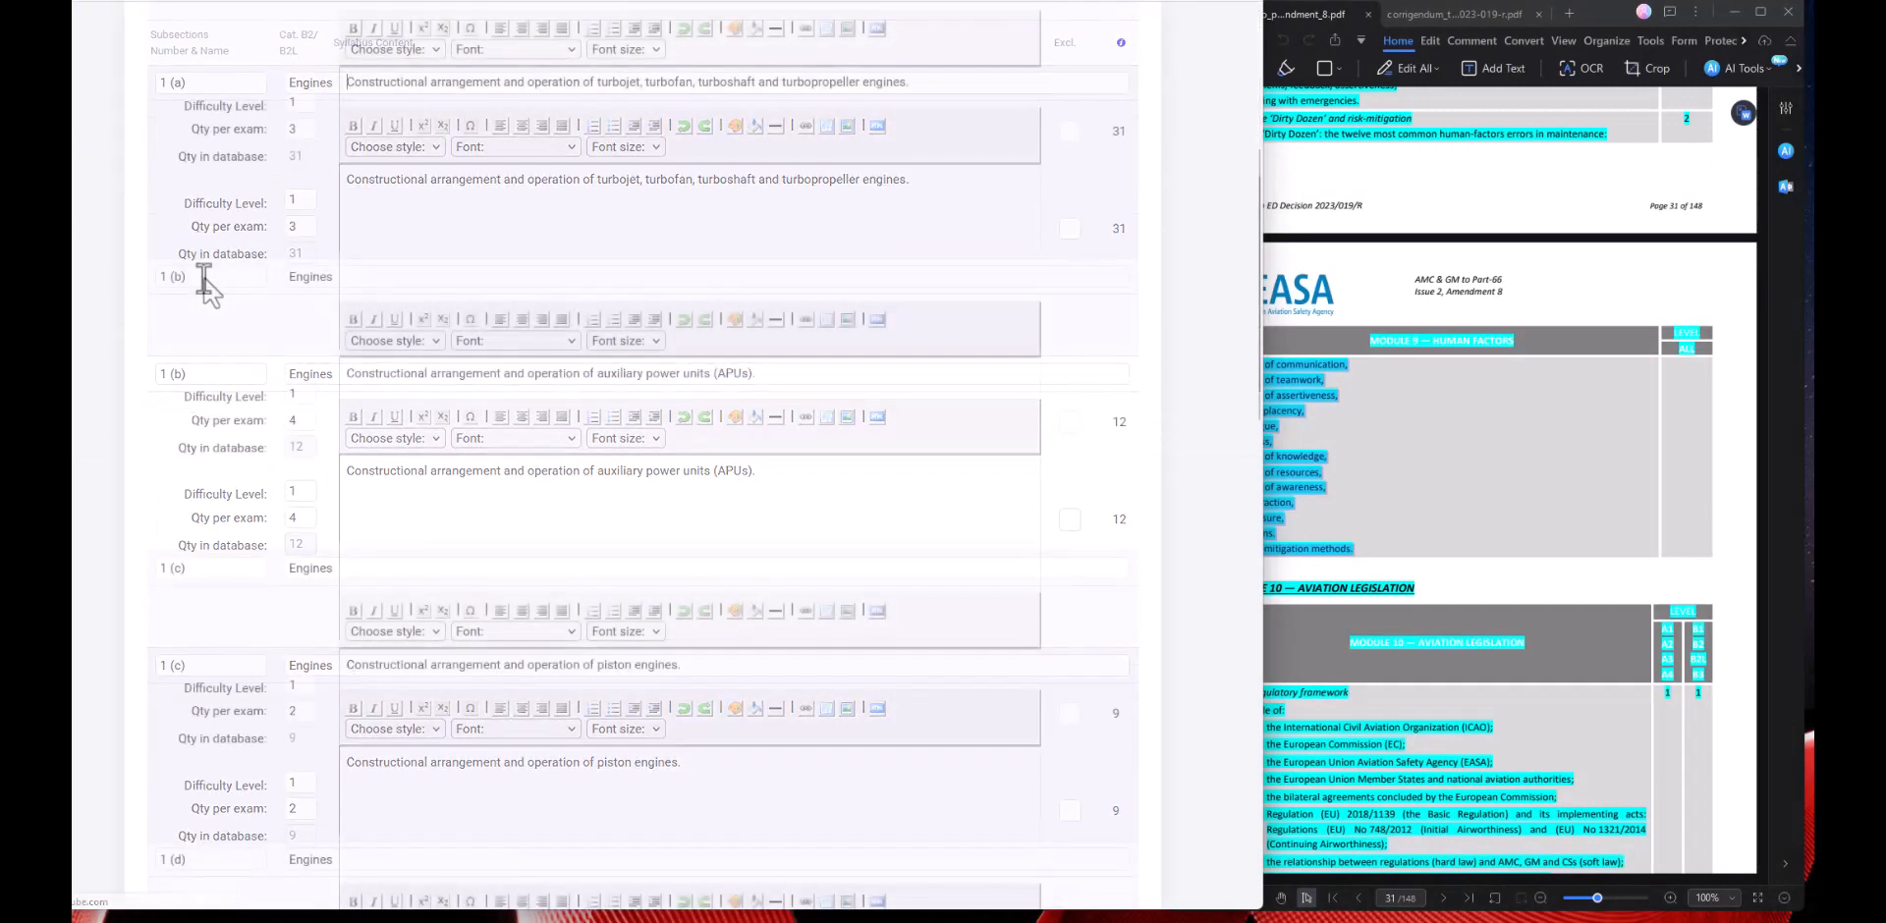
double_click(319, 278)
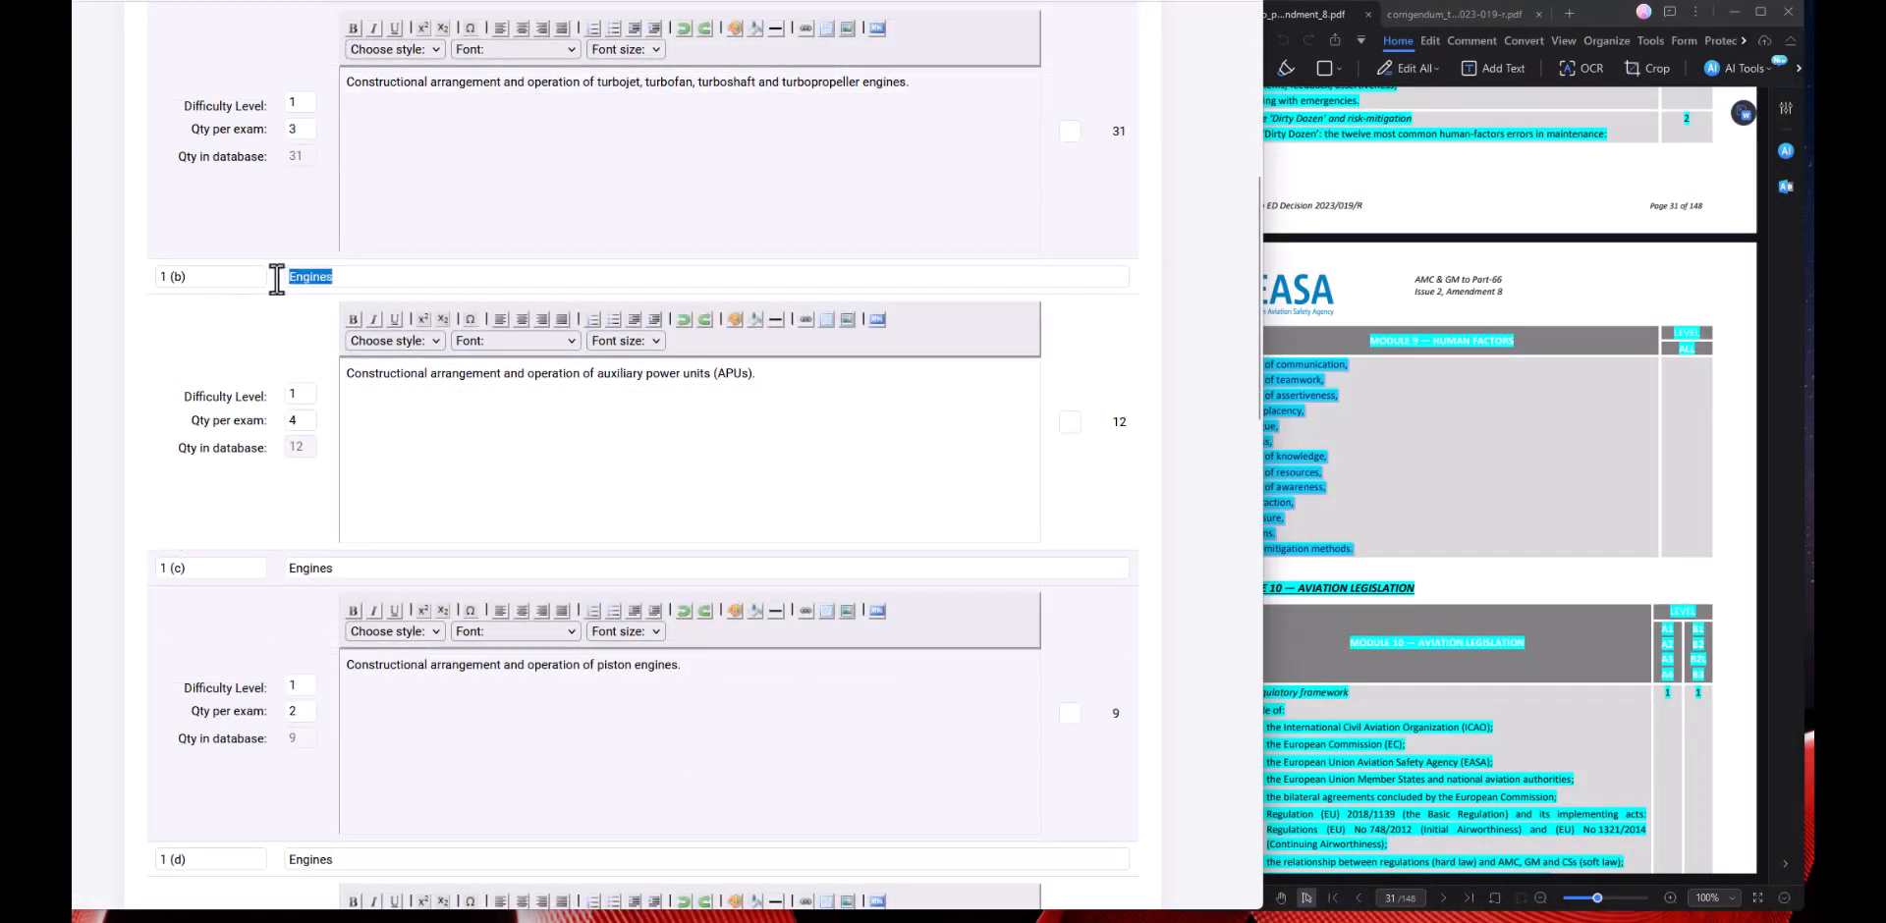
click(383, 385)
drag(596, 376, 757, 379)
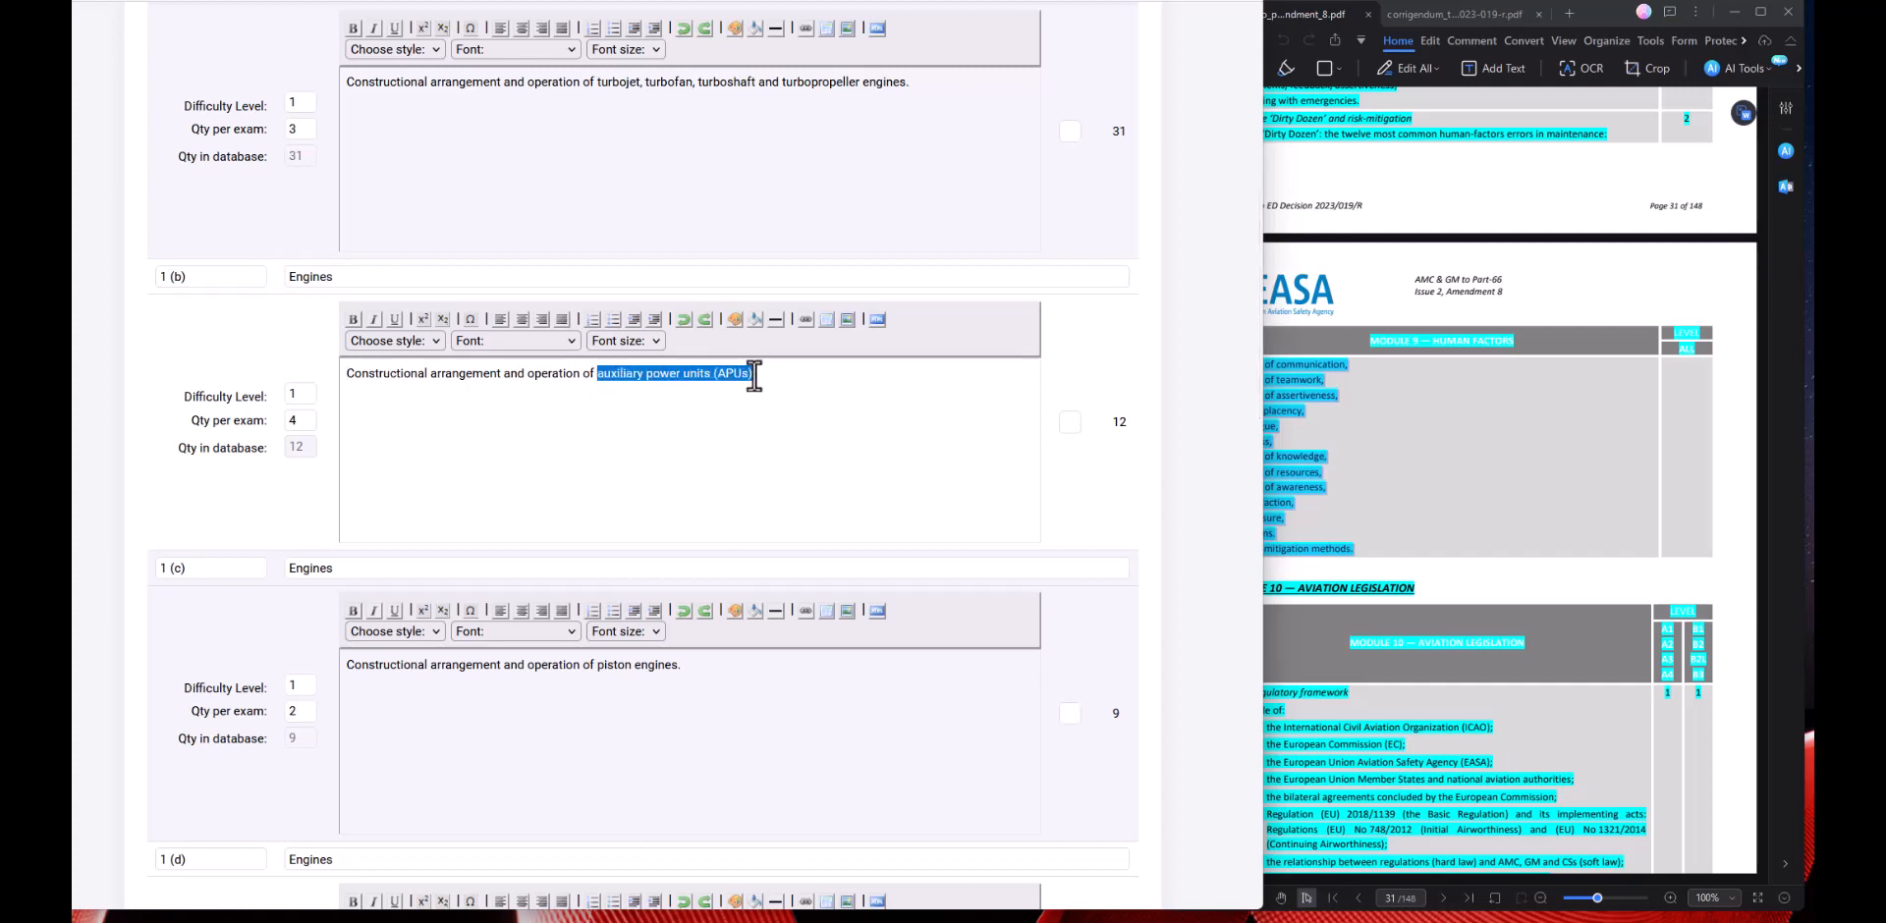
Review subsections 1 (c) and 1 (d) of module 14, highlighting their piston engine and electric and hybrid engine content.
scroll(286, 462, down, 3)
click(346, 373)
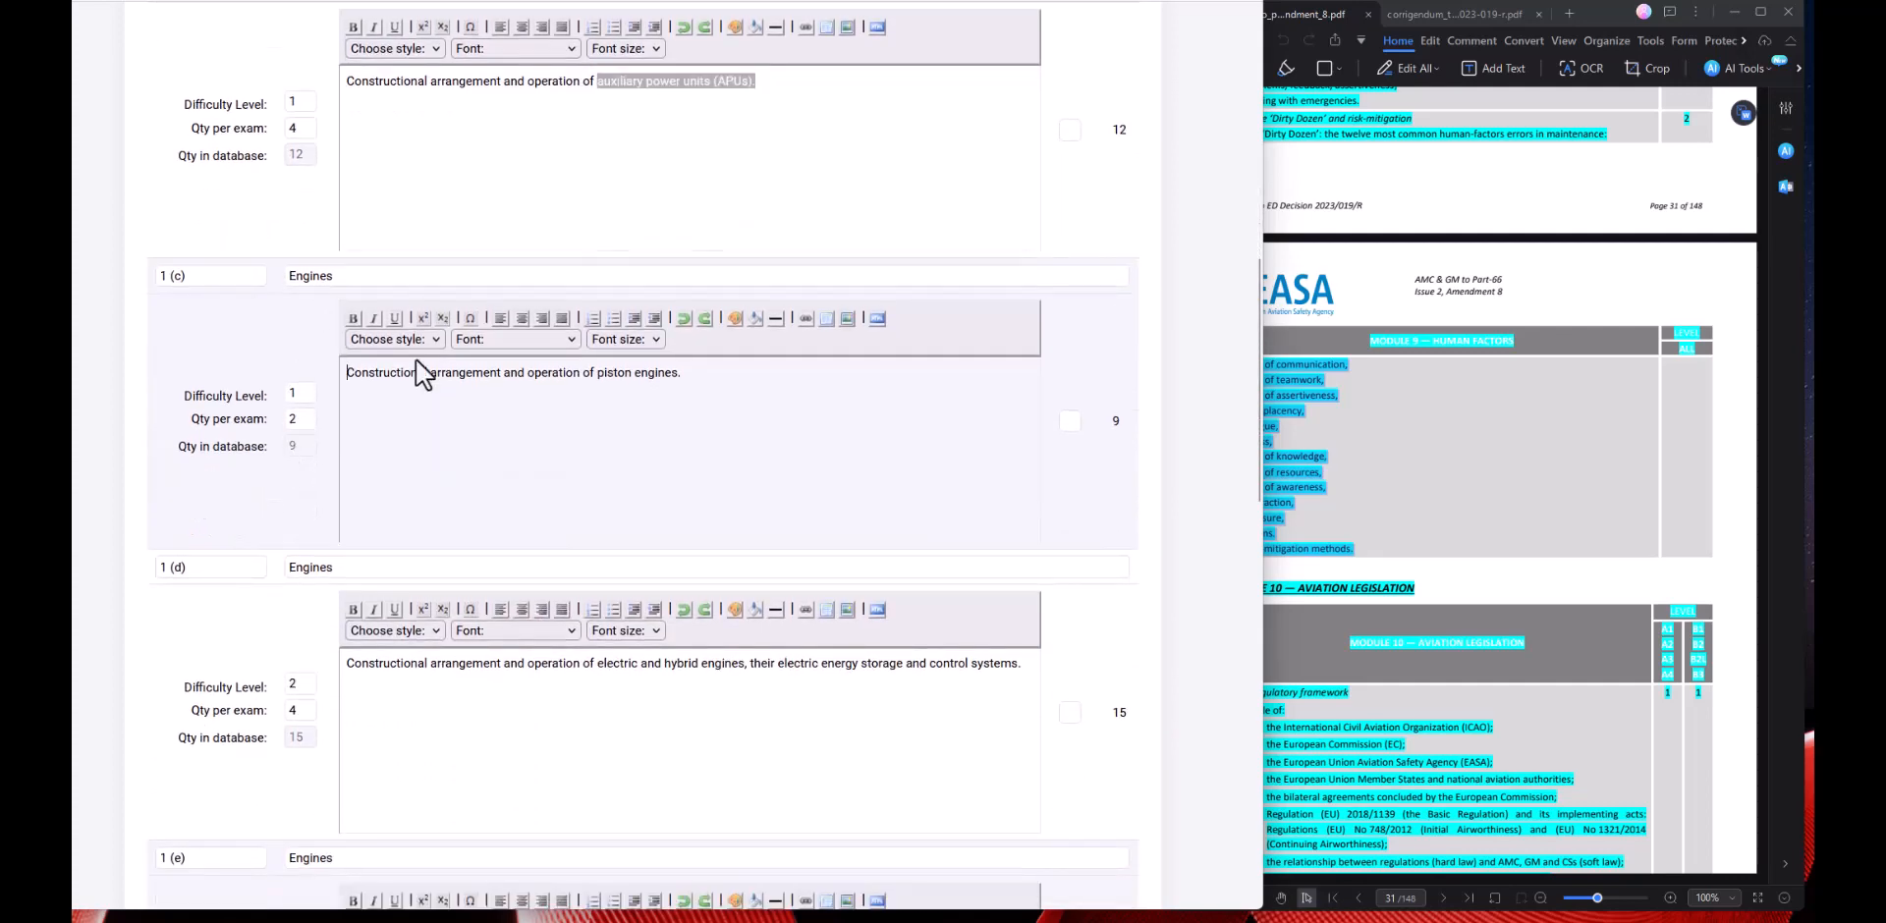
drag(195, 280, 147, 278)
double_click(611, 373)
drag(653, 374, 679, 372)
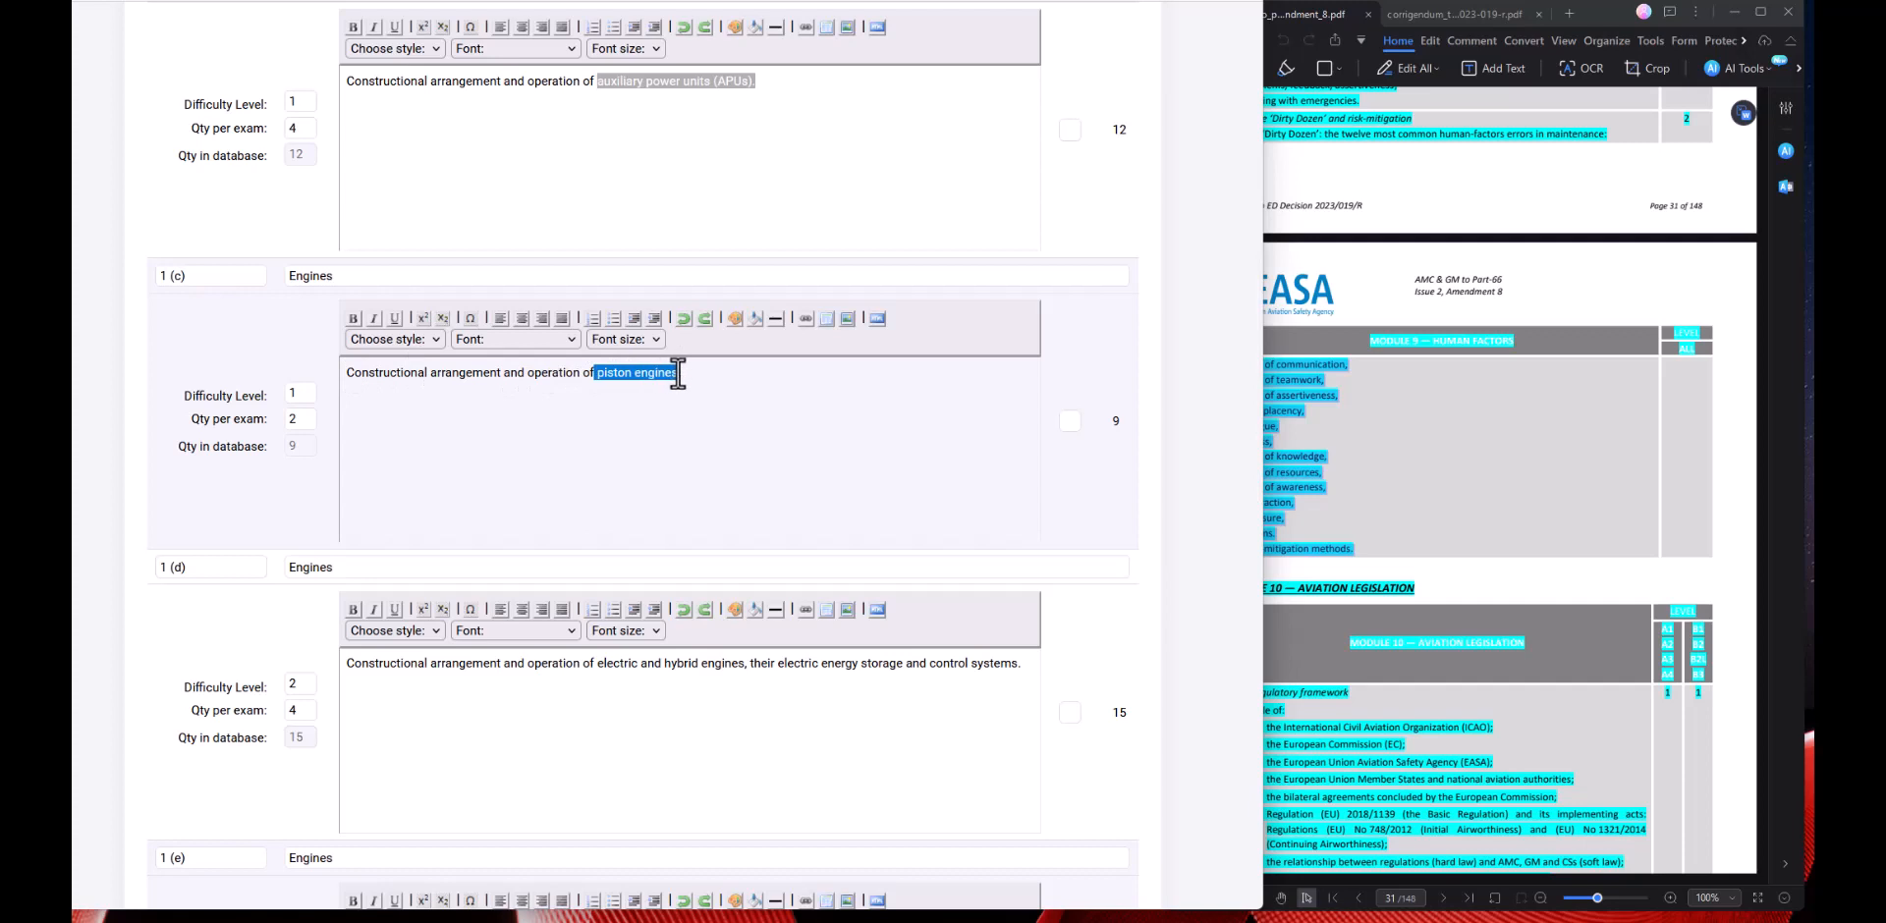
scroll(651, 493, down, 5)
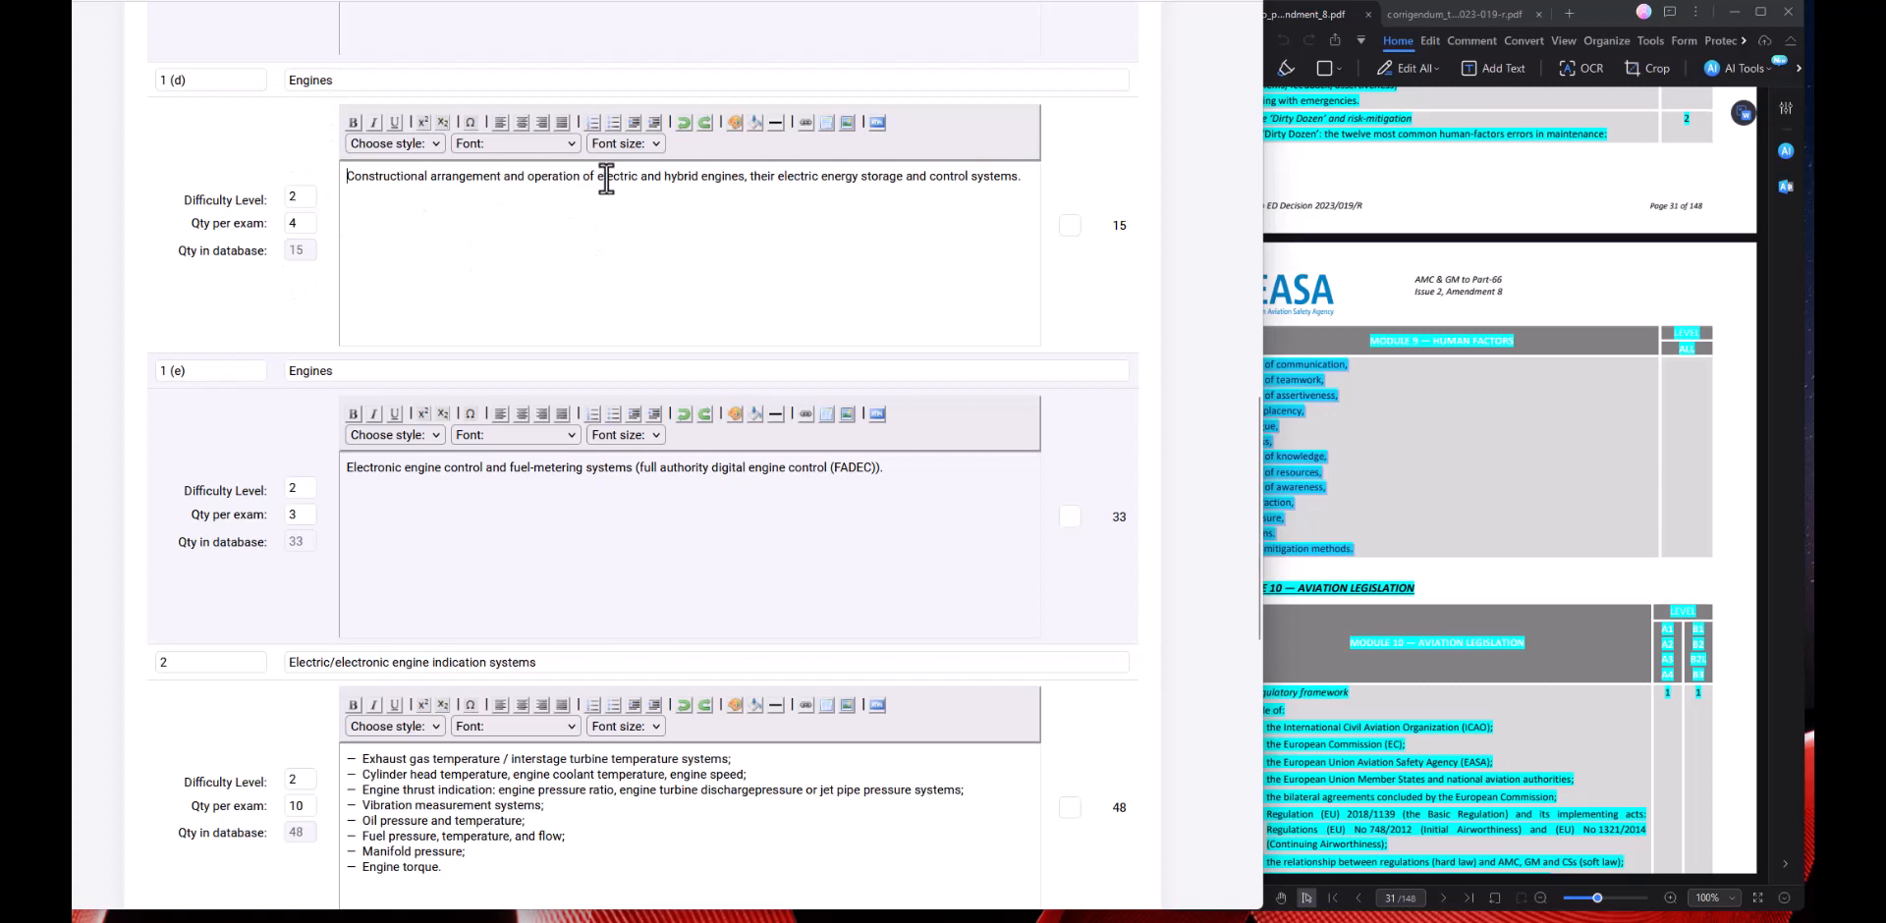
drag(594, 179, 819, 180)
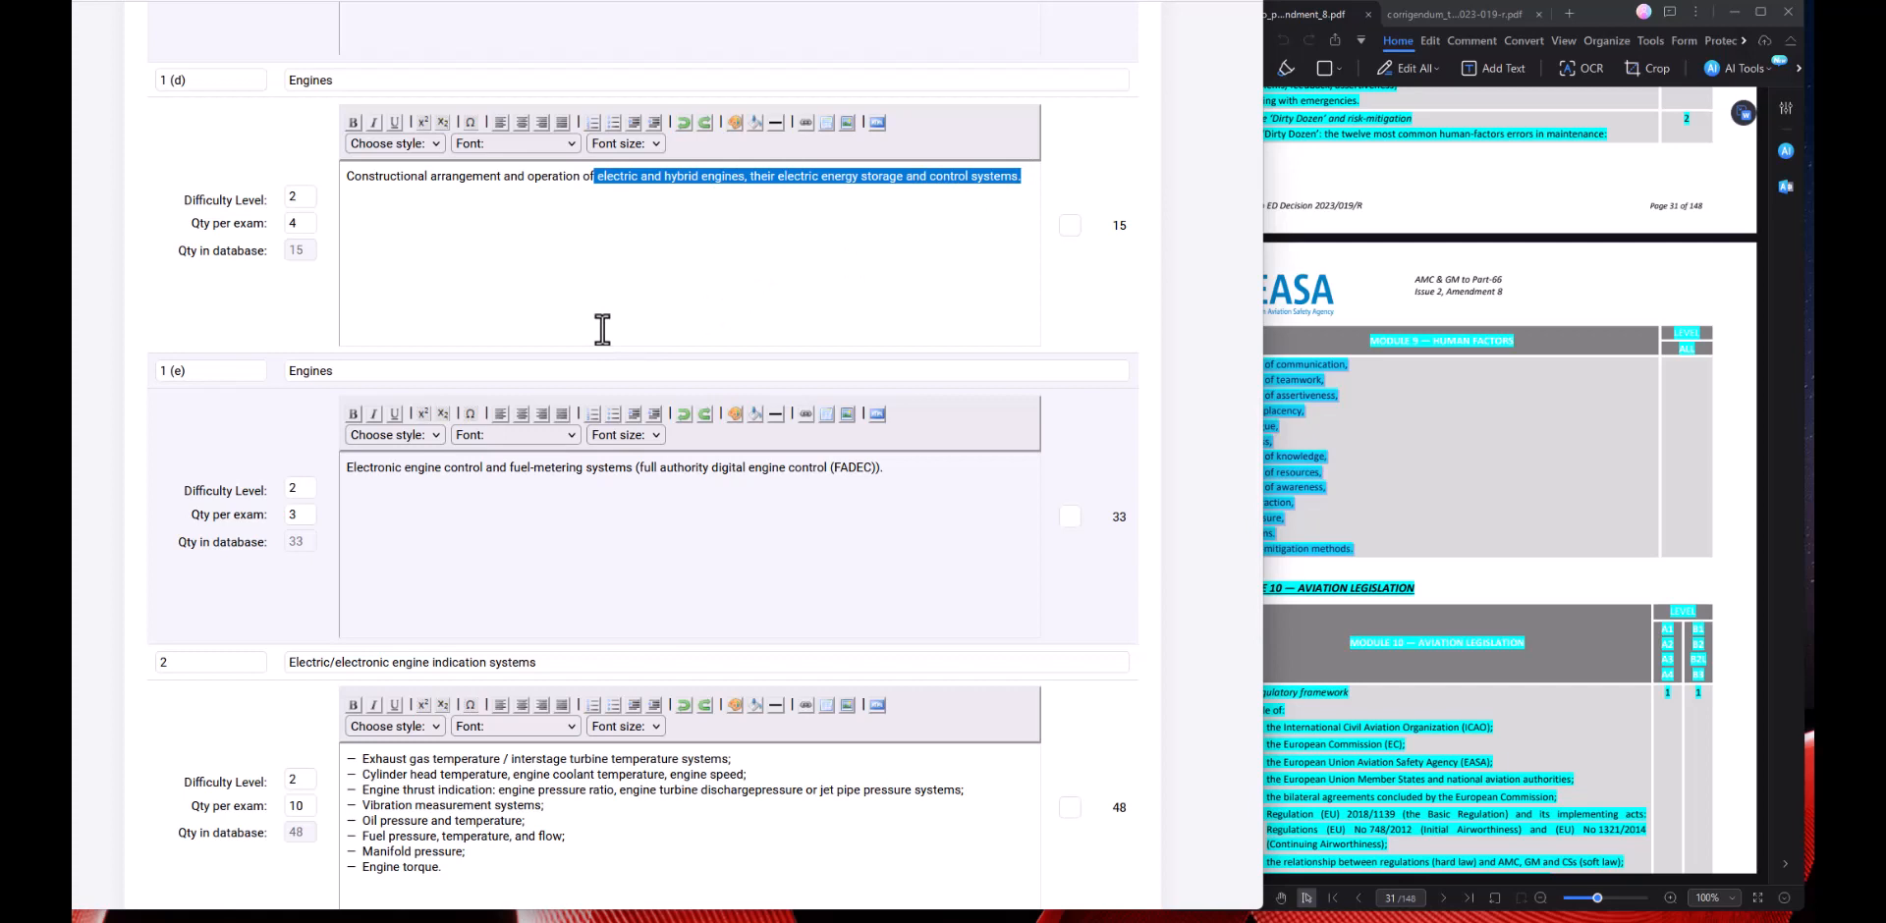
Compare module 14's Electric/electronic engine indication systems syllabus content with section 14.2 in the EASA PDF.
scroll(602, 329, down, 7)
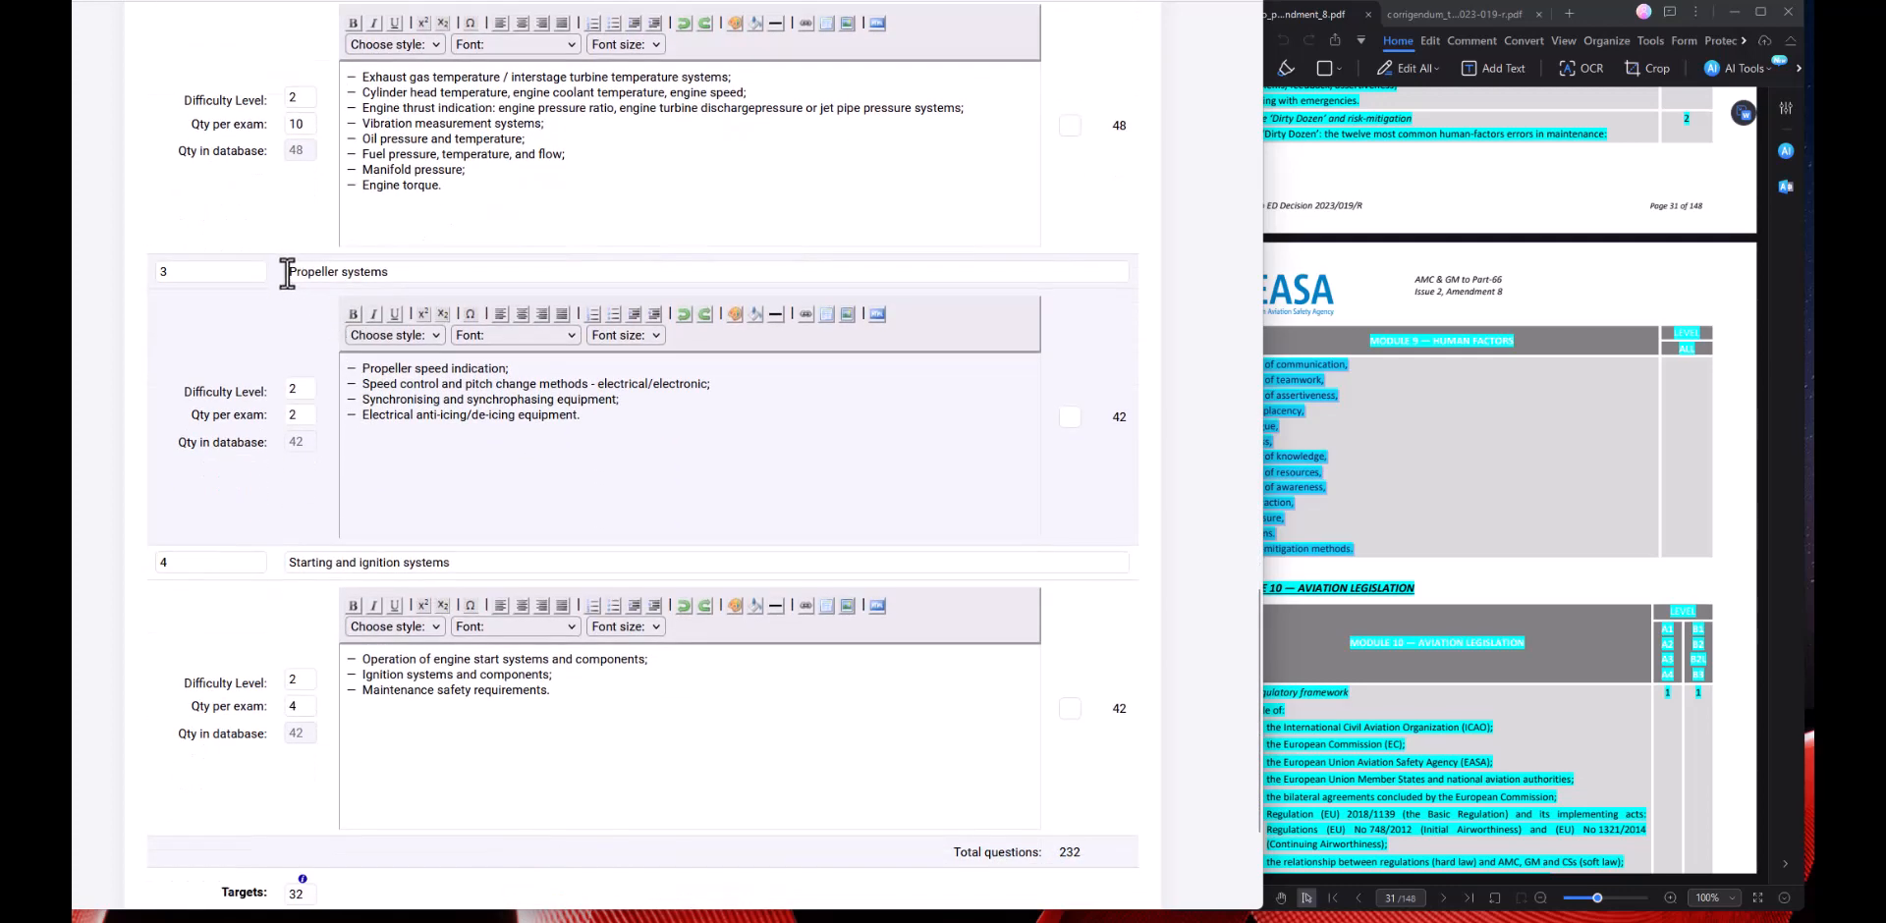
drag(286, 273, 430, 274)
scroll(441, 399, up, 3)
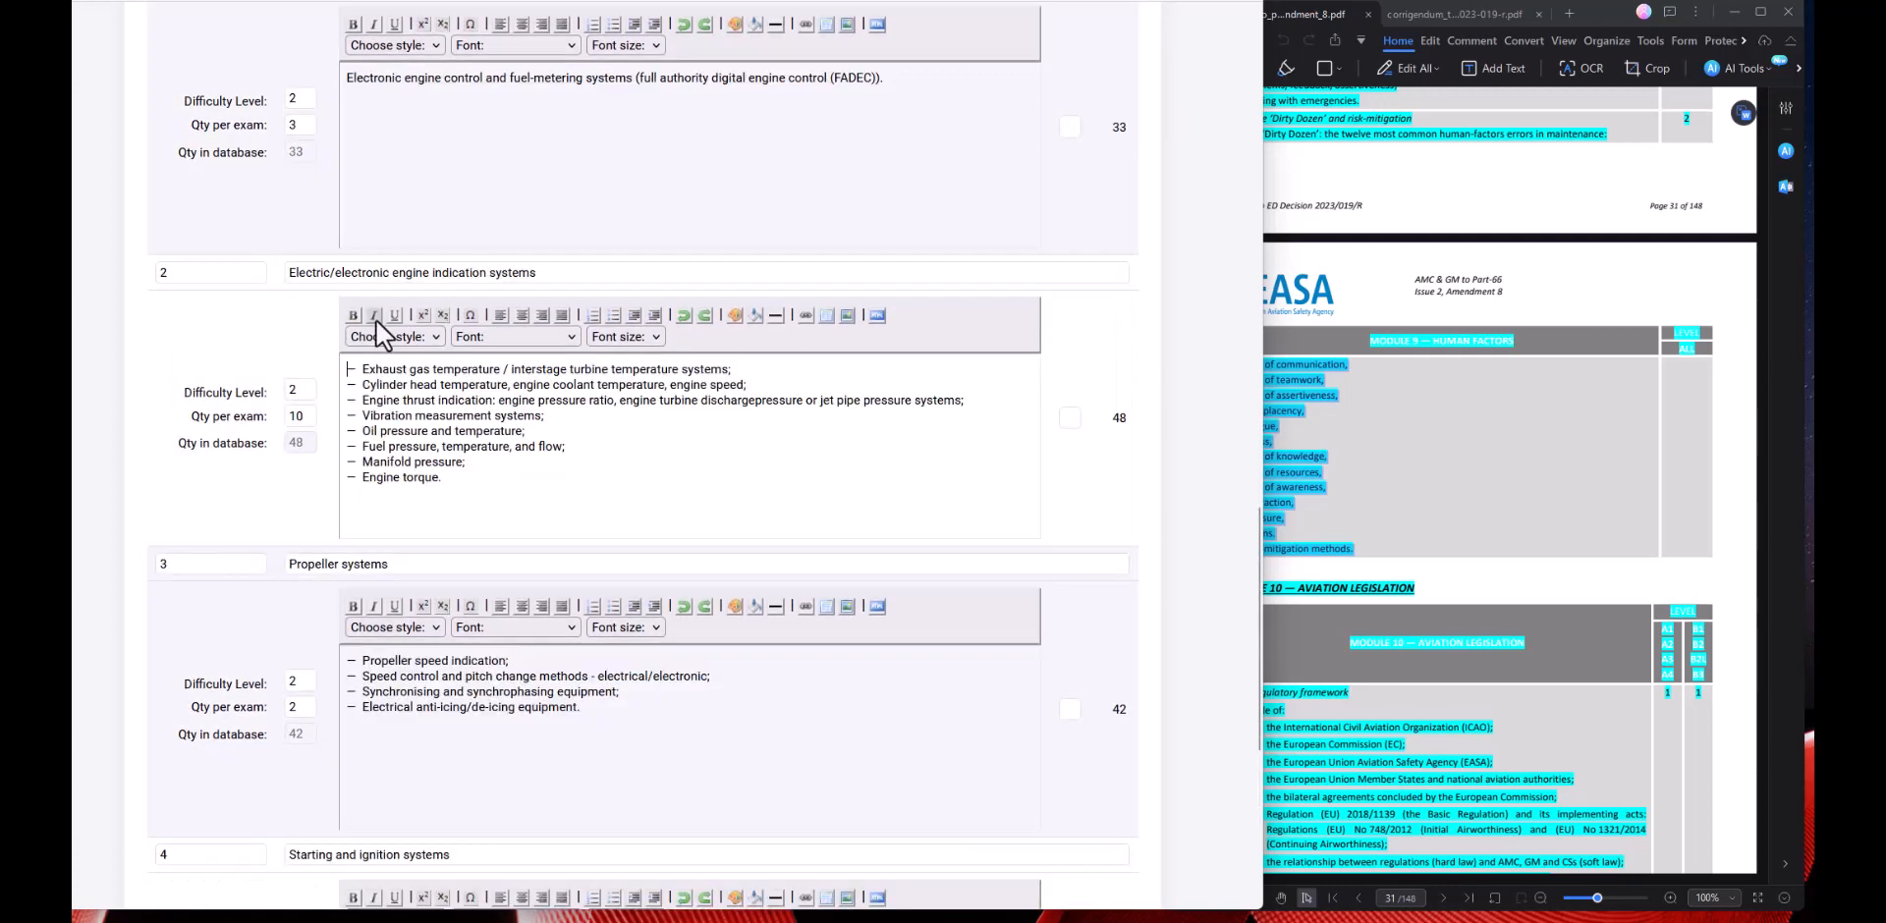
drag(362, 371, 518, 489)
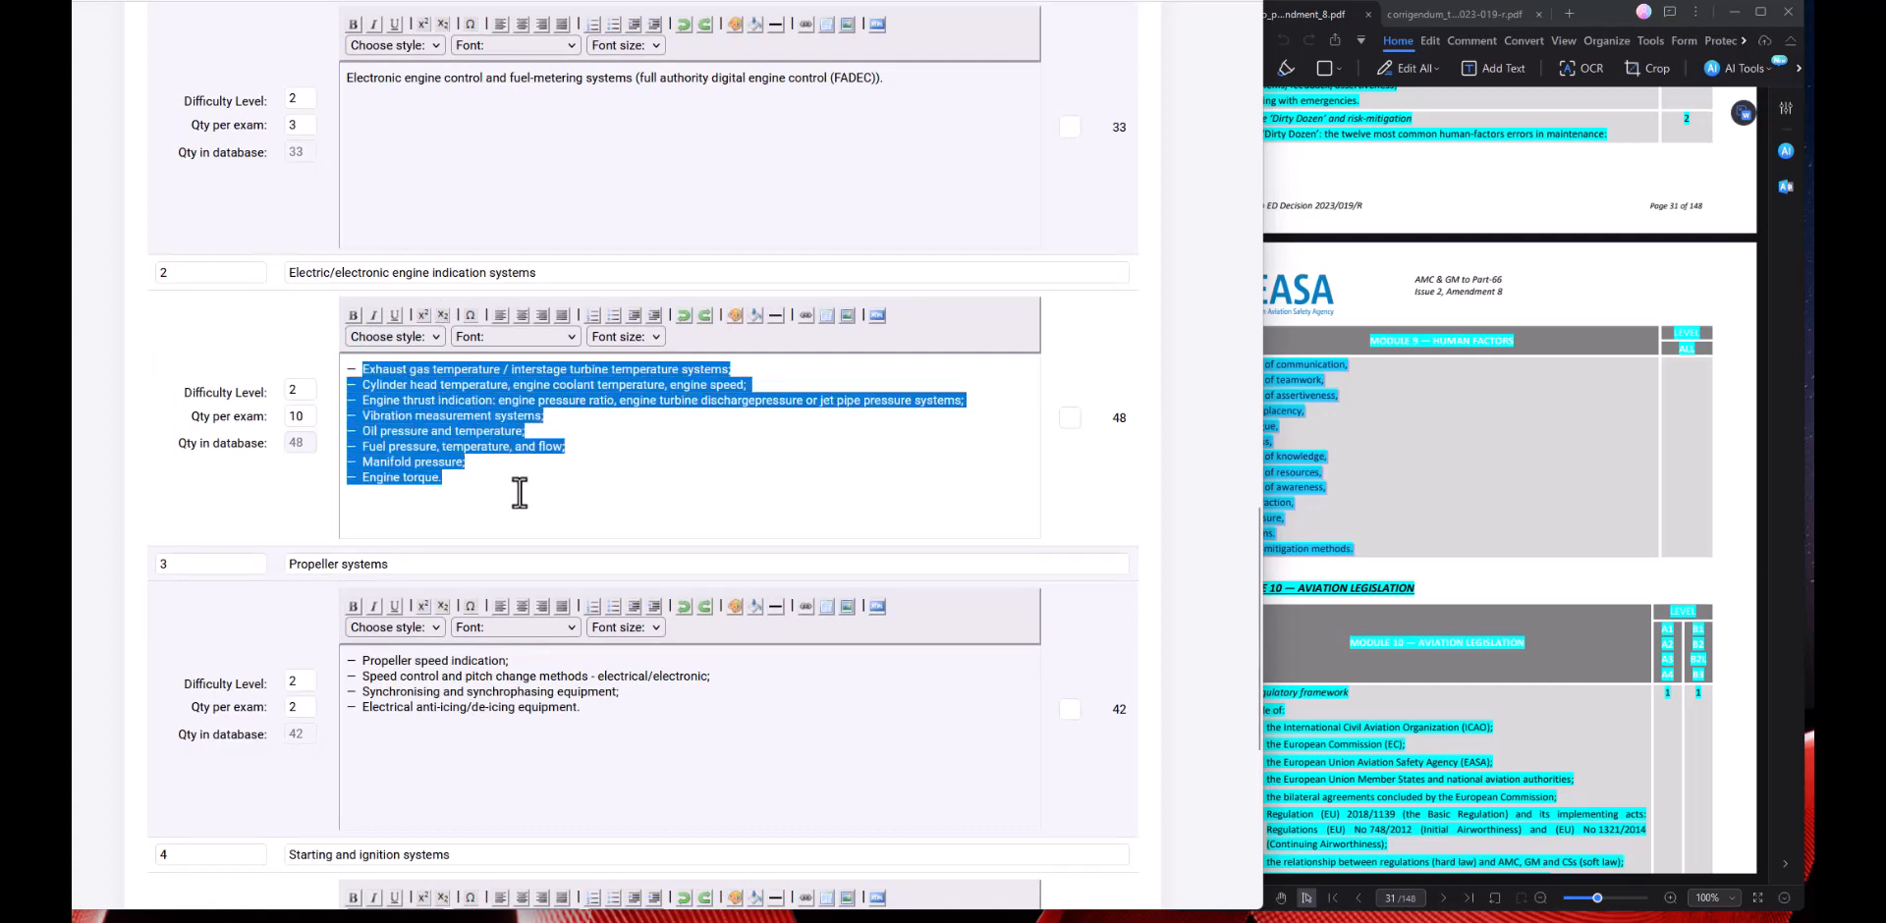
click(1459, 468)
scroll(1407, 450, down, 20)
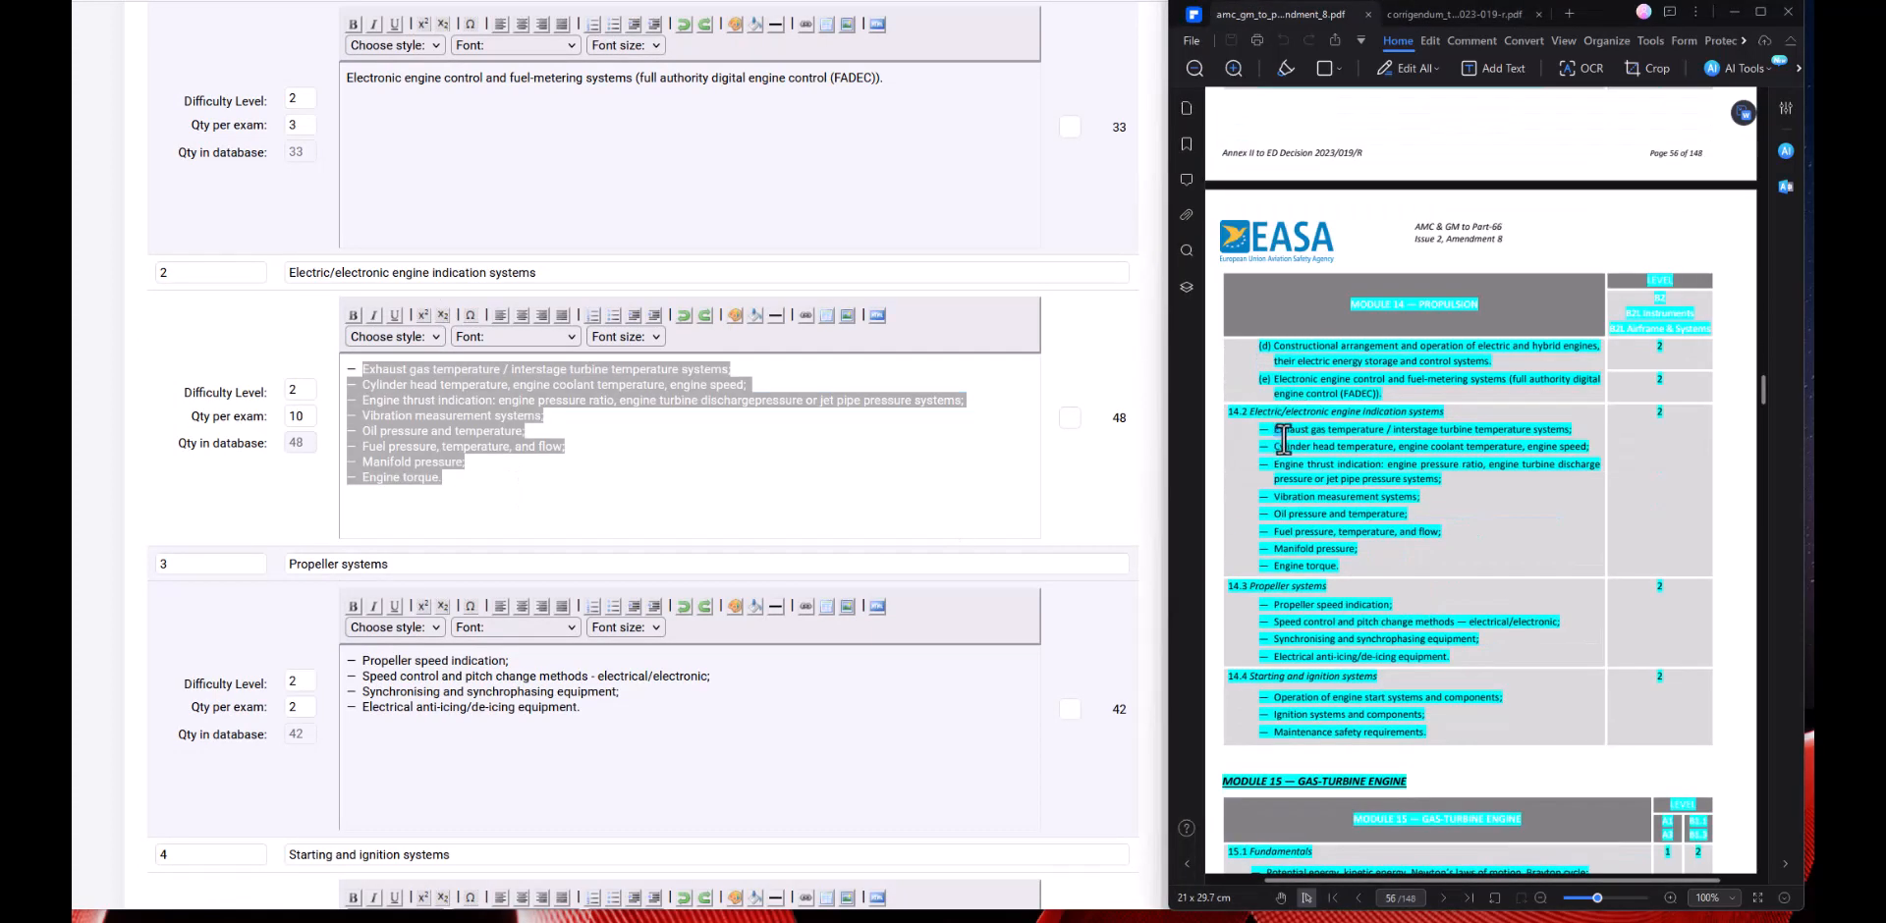
drag(1270, 429, 1372, 560)
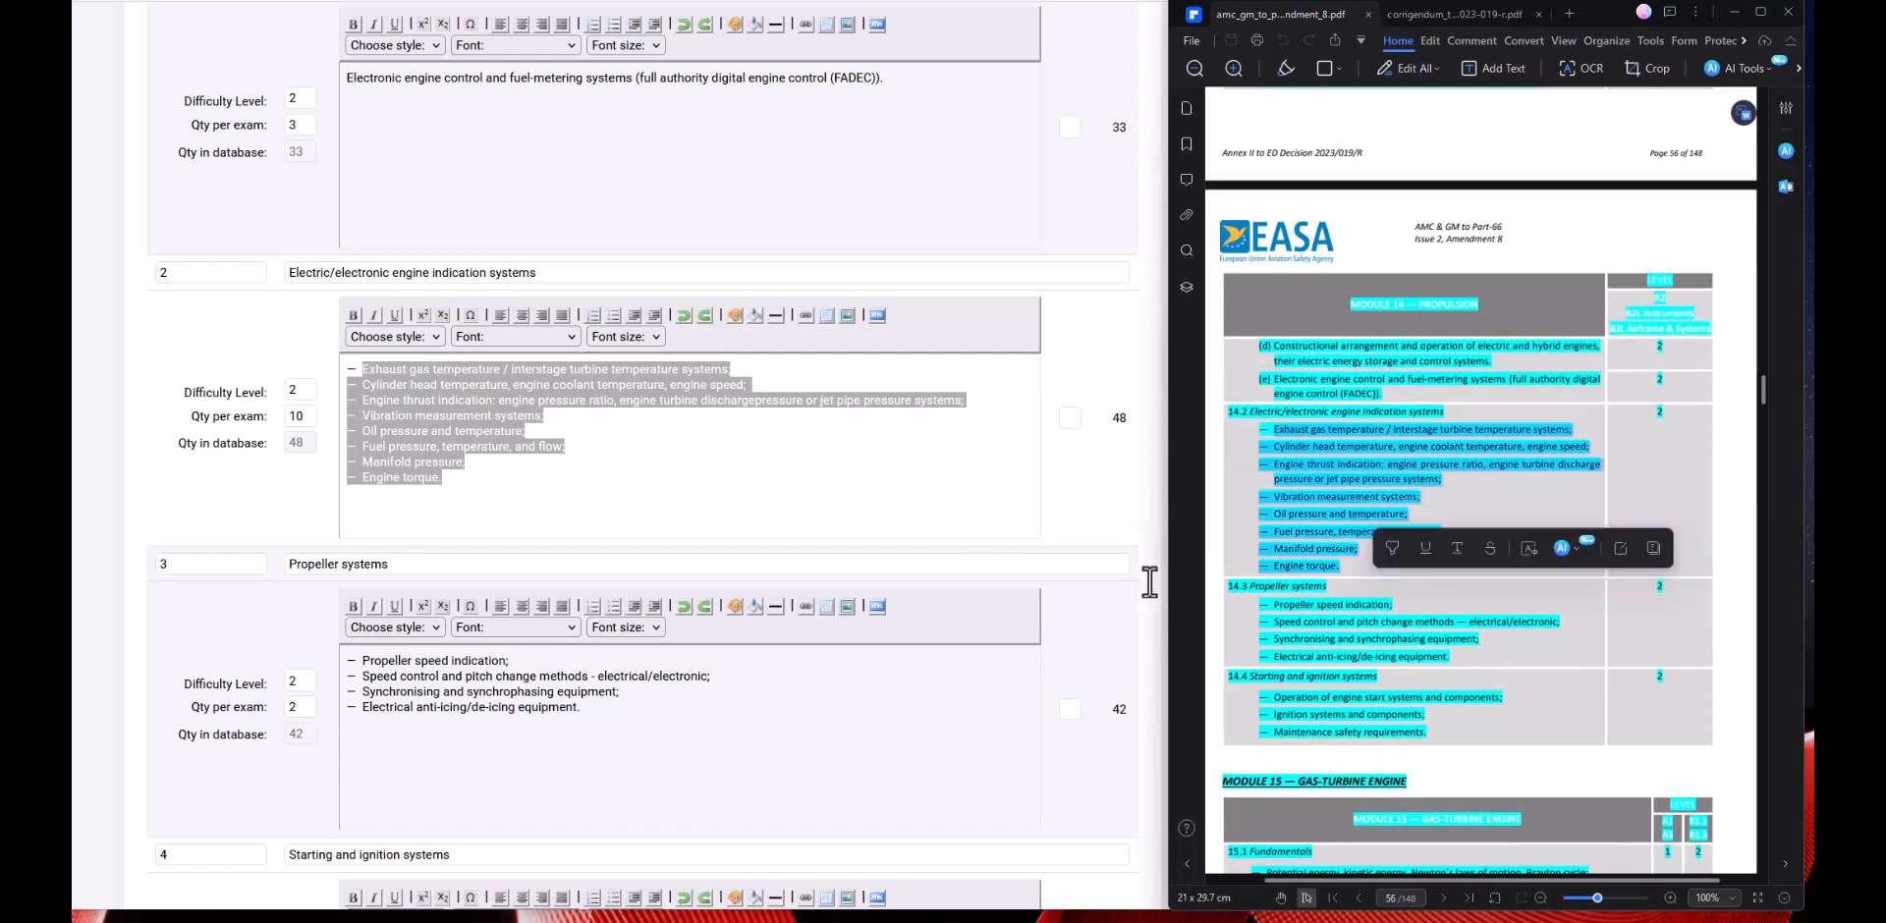
click(411, 384)
drag(359, 367, 476, 475)
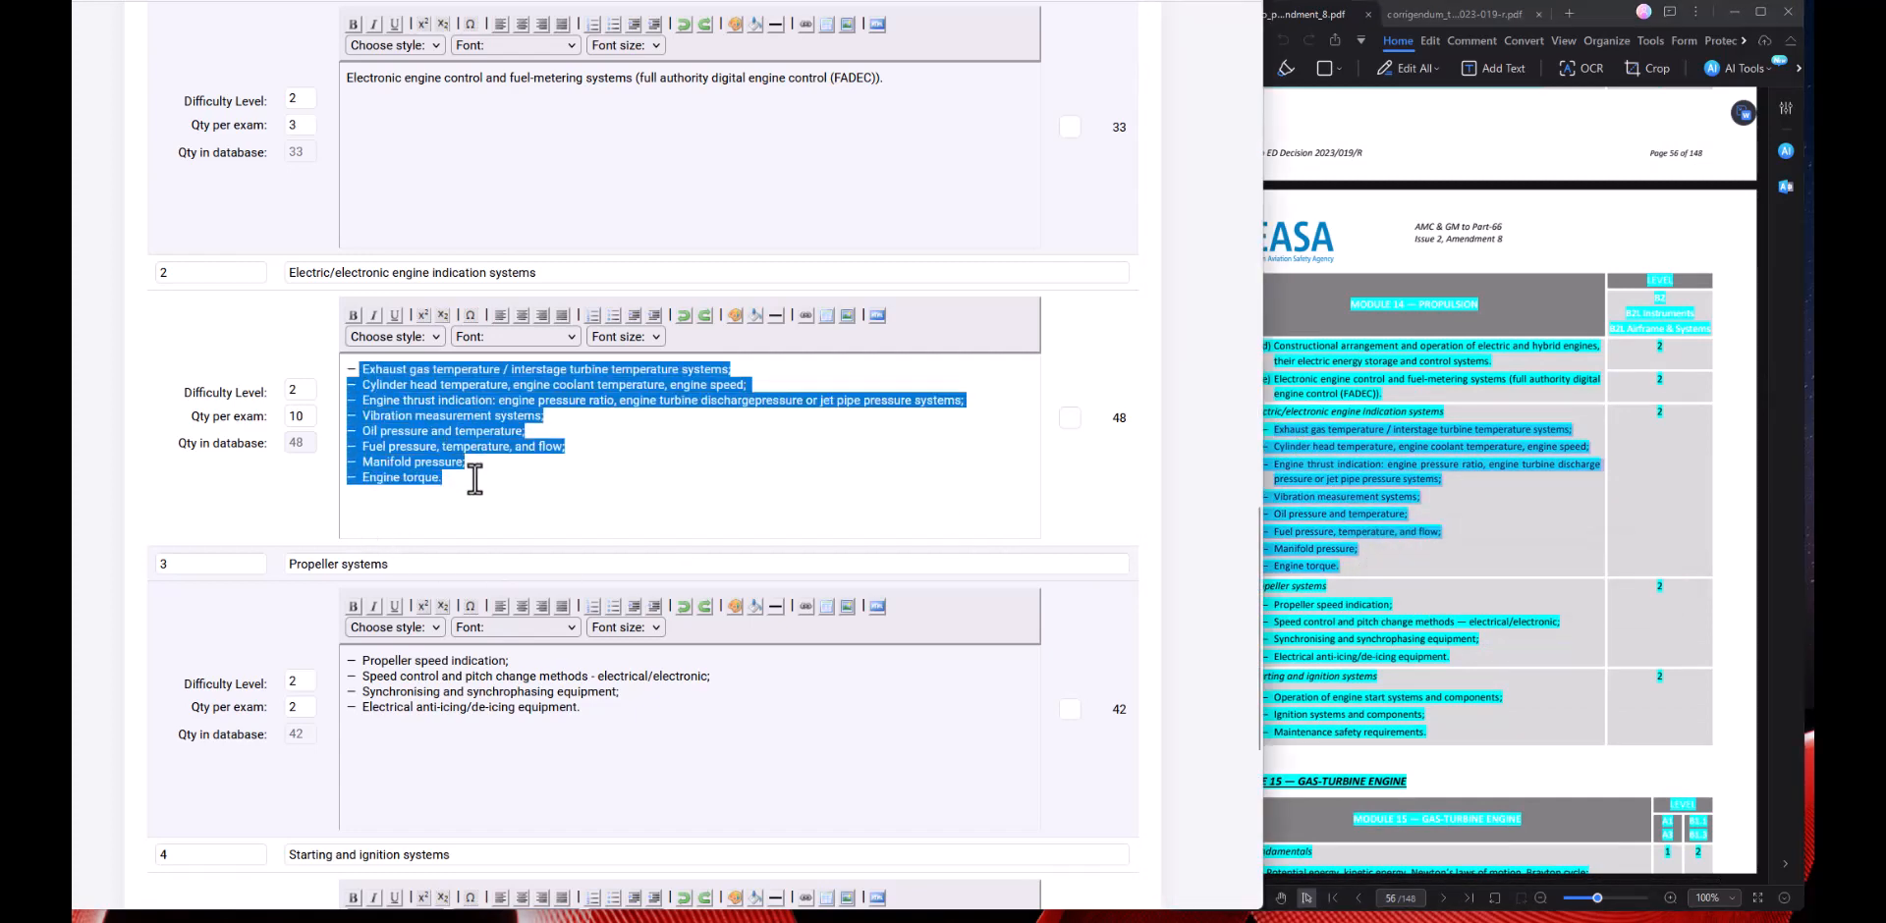
click(506, 503)
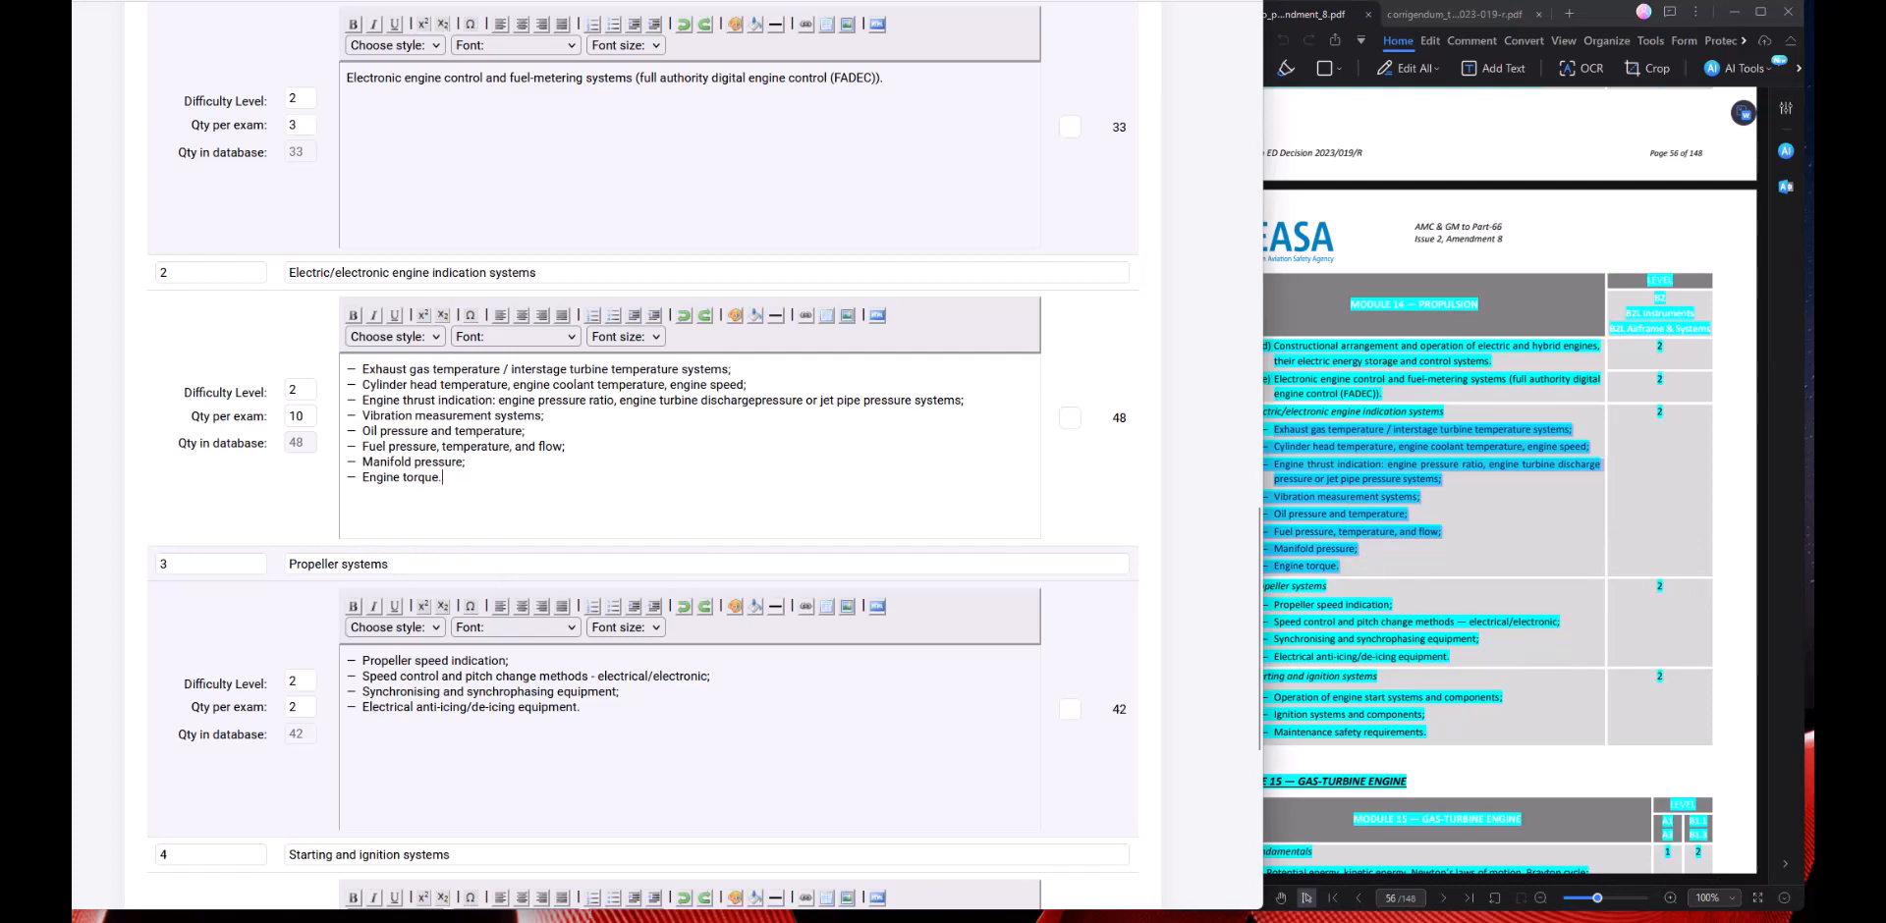
scroll(481, 560, down, 5)
click(477, 553)
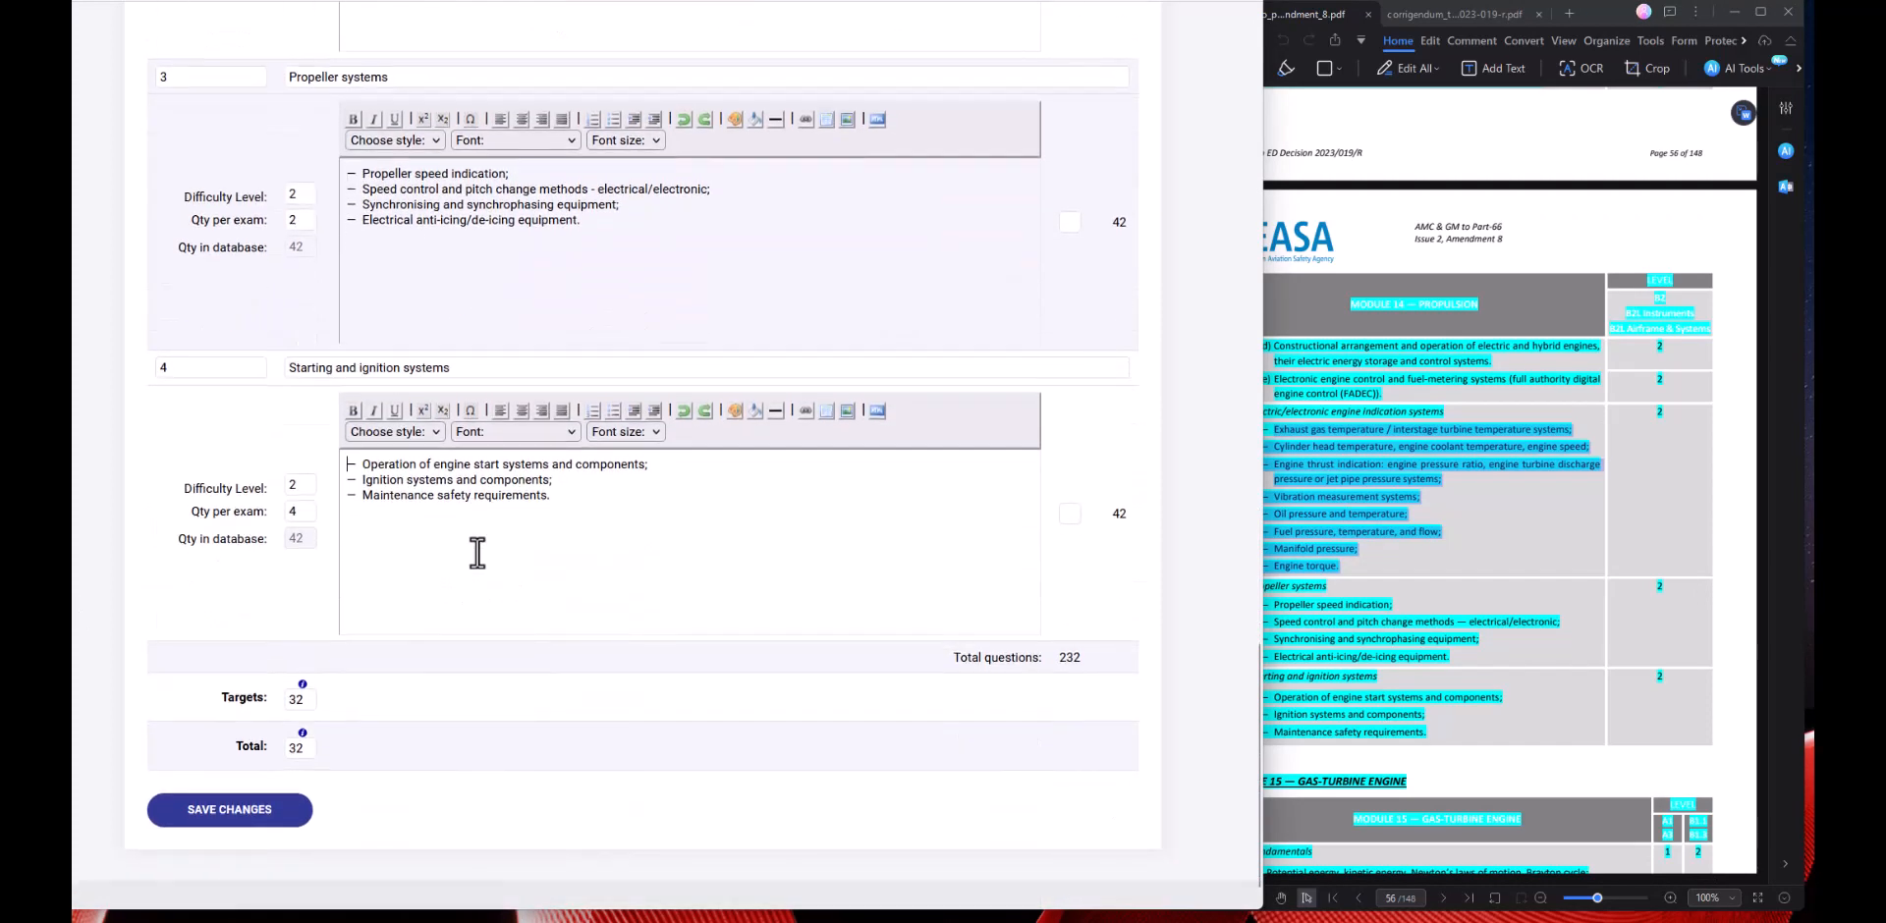
Show the subsections of module 15 GAS-TURBINE ENGINE and browse through to Alternate turbine constructions.
scroll(478, 553, up, 20)
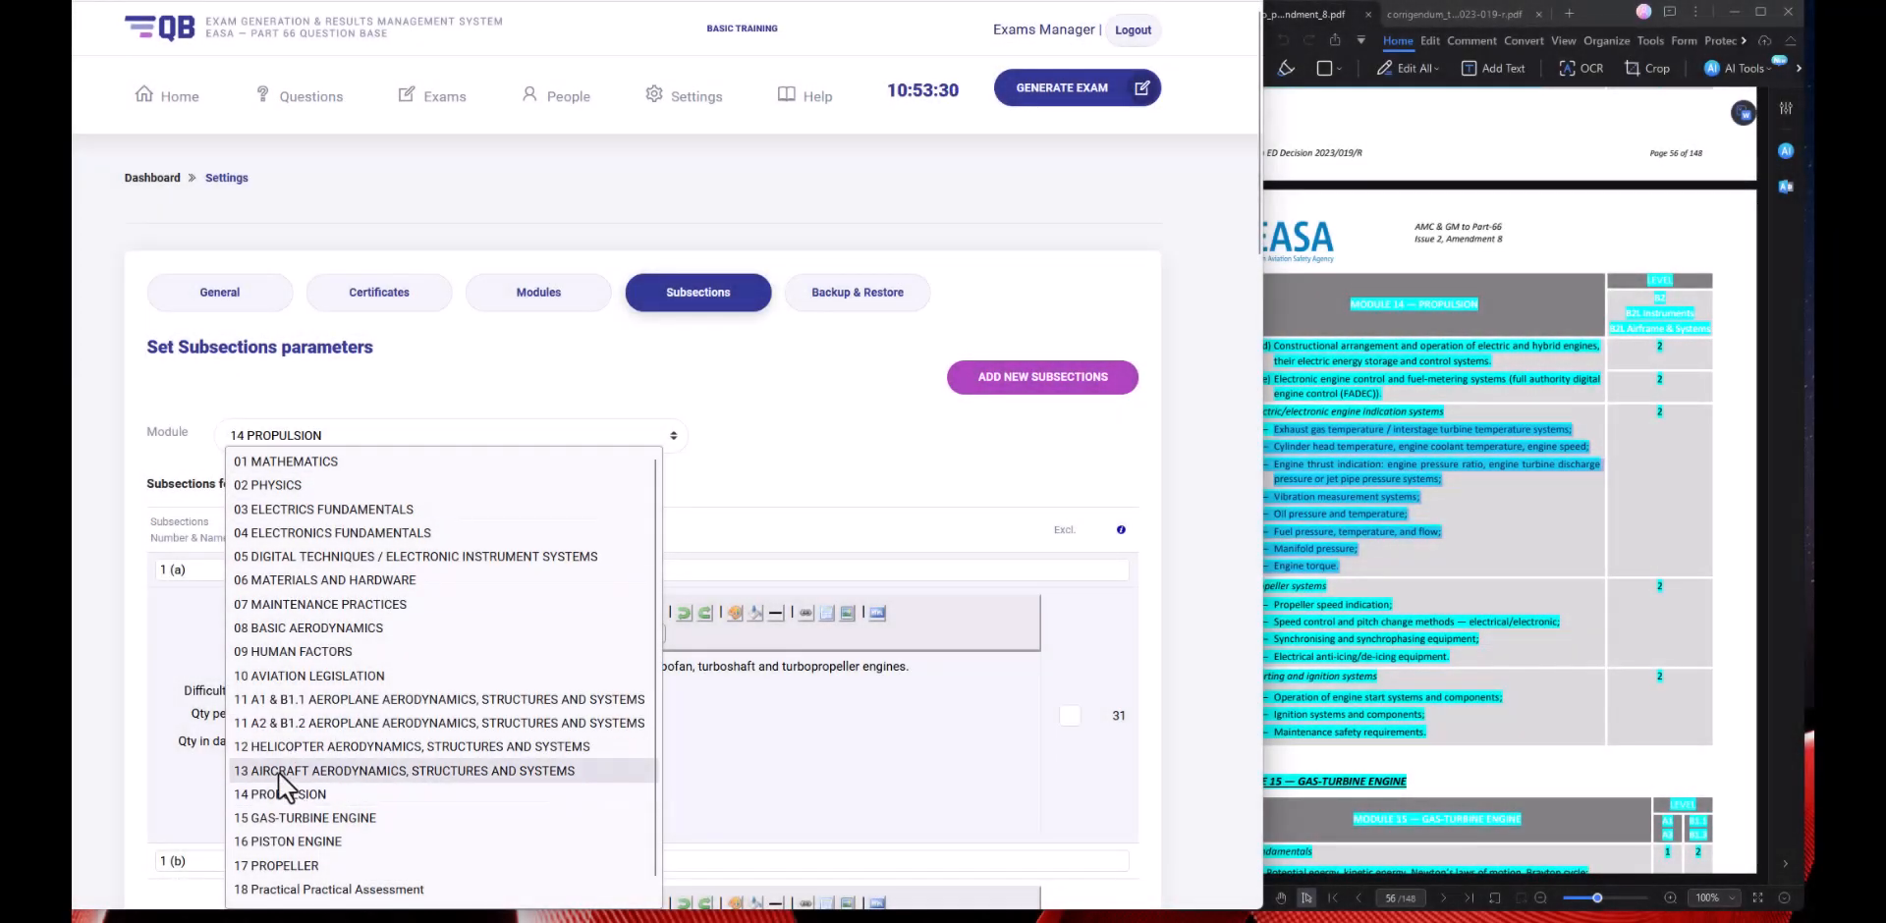
click(285, 817)
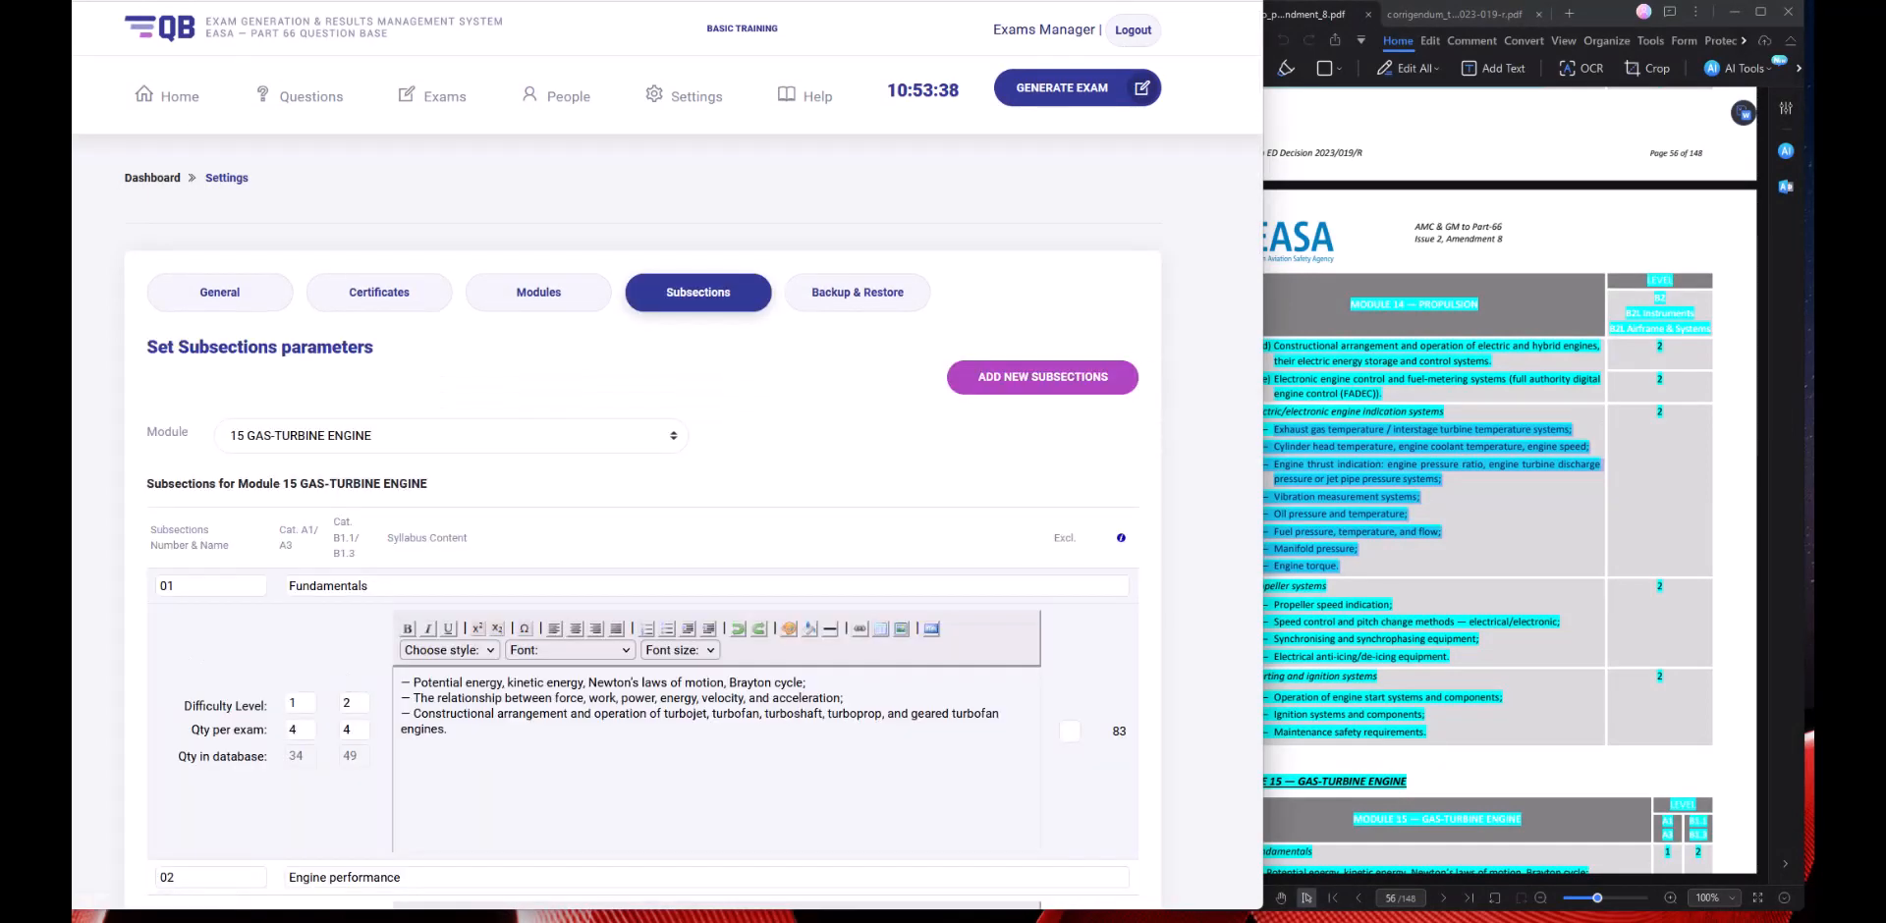
scroll(504, 486, down, 6)
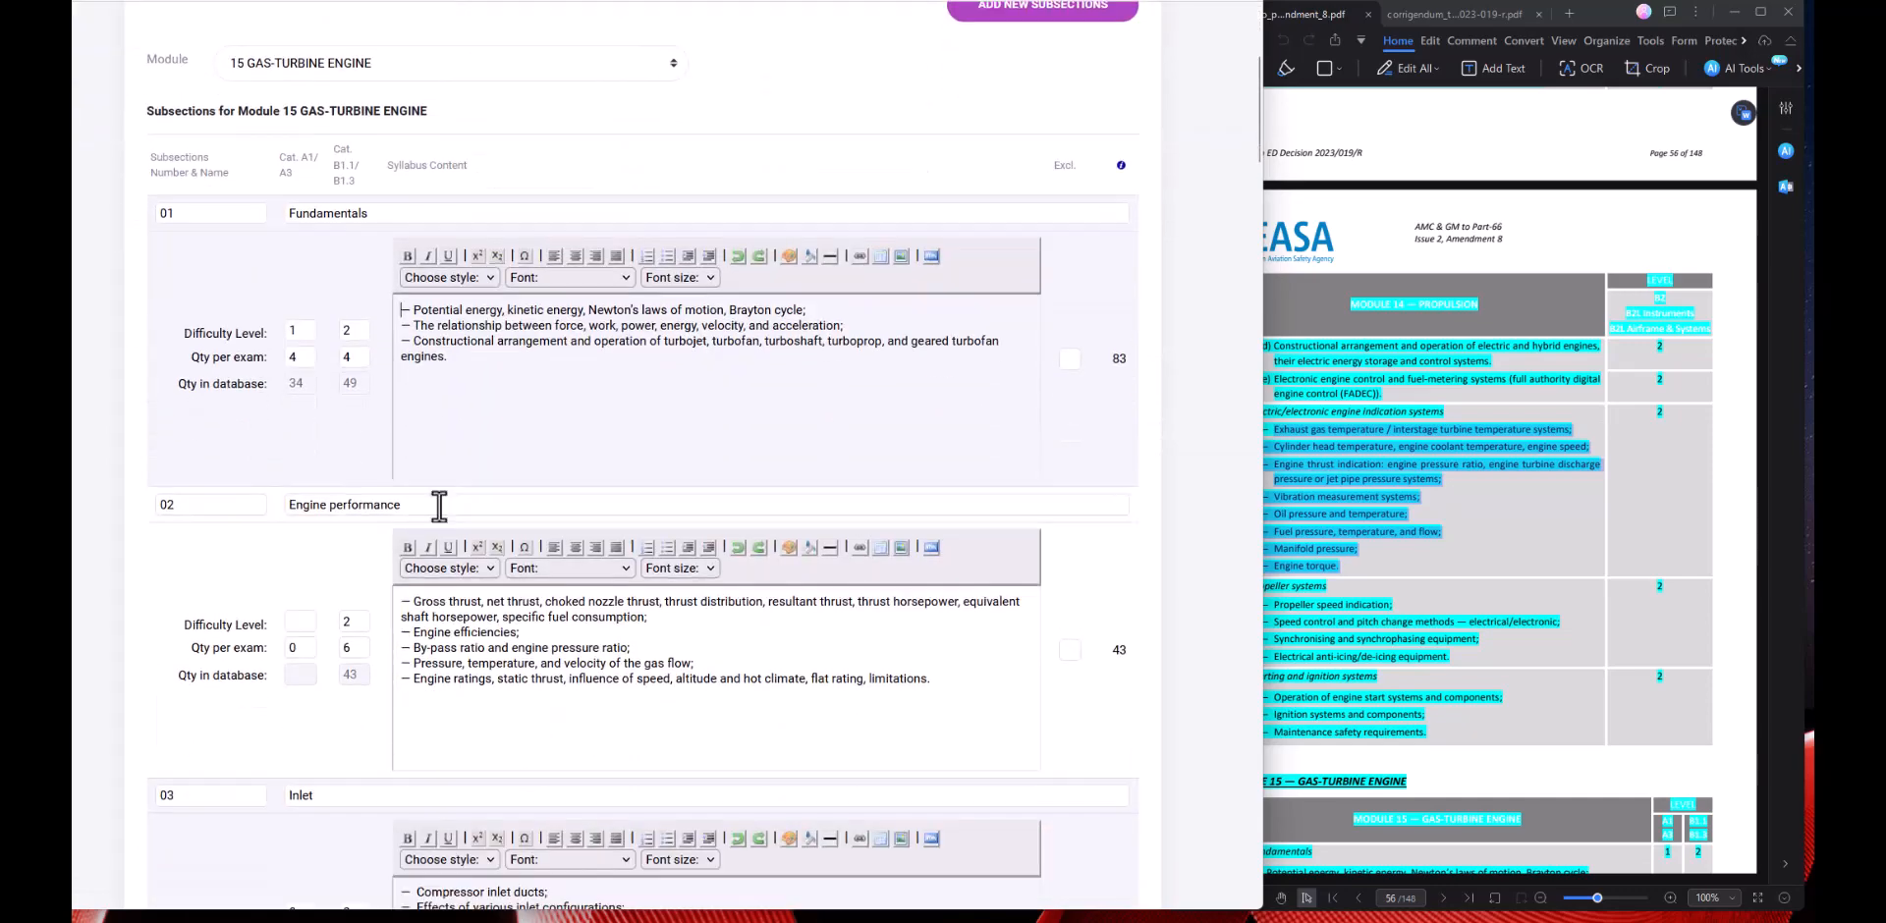
scroll(351, 523, down, 20)
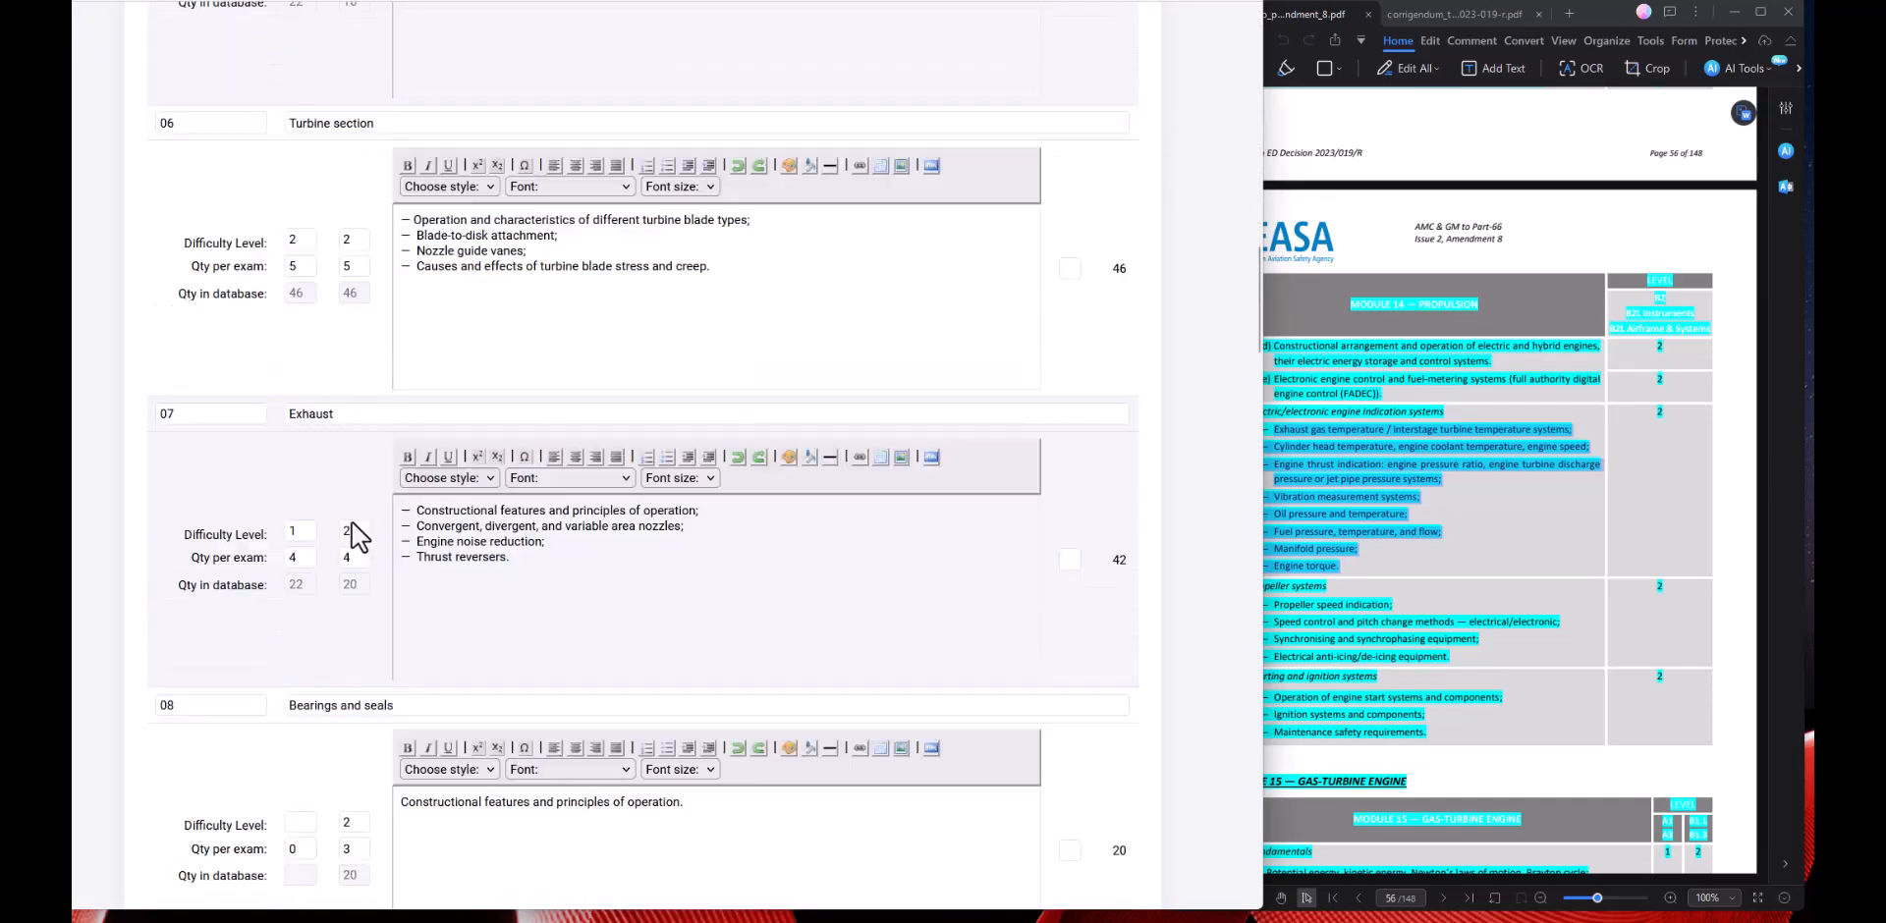
scroll(352, 524, down, 15)
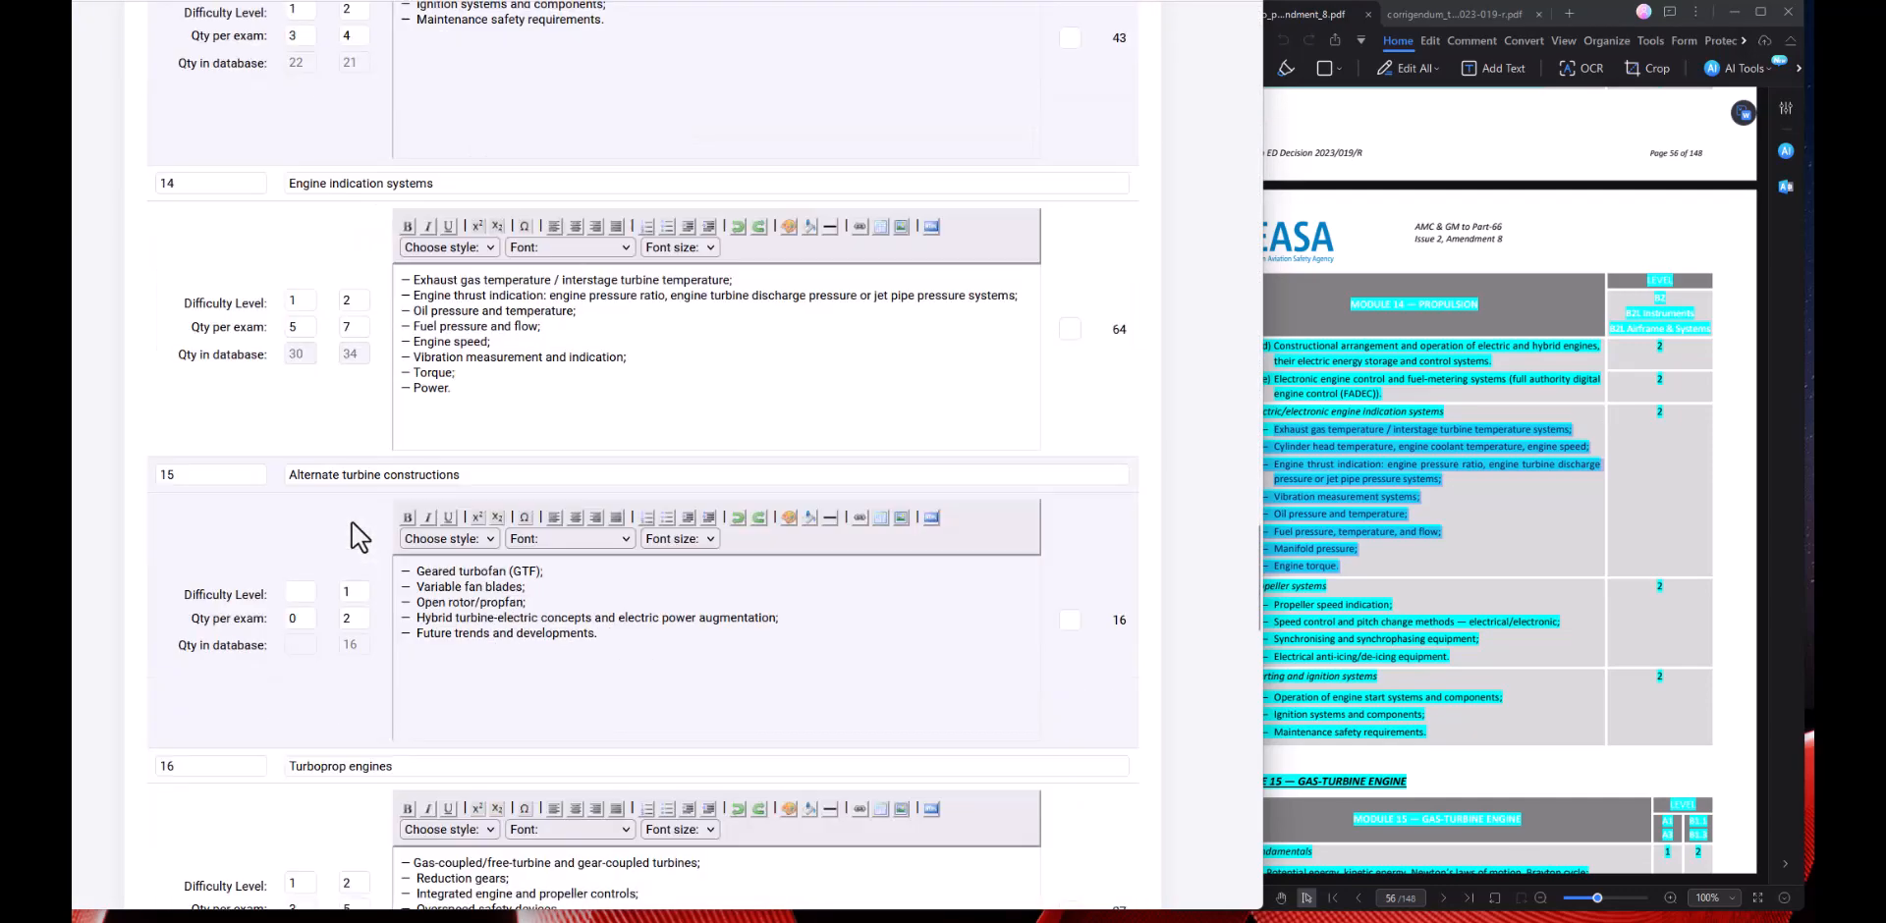
Compare module 15's Alternate turbine constructions syllabus content with section 15.15 in the EASA PDF.
drag(287, 379, 479, 383)
drag(414, 474, 602, 537)
click(1503, 520)
scroll(1454, 548, down, 15)
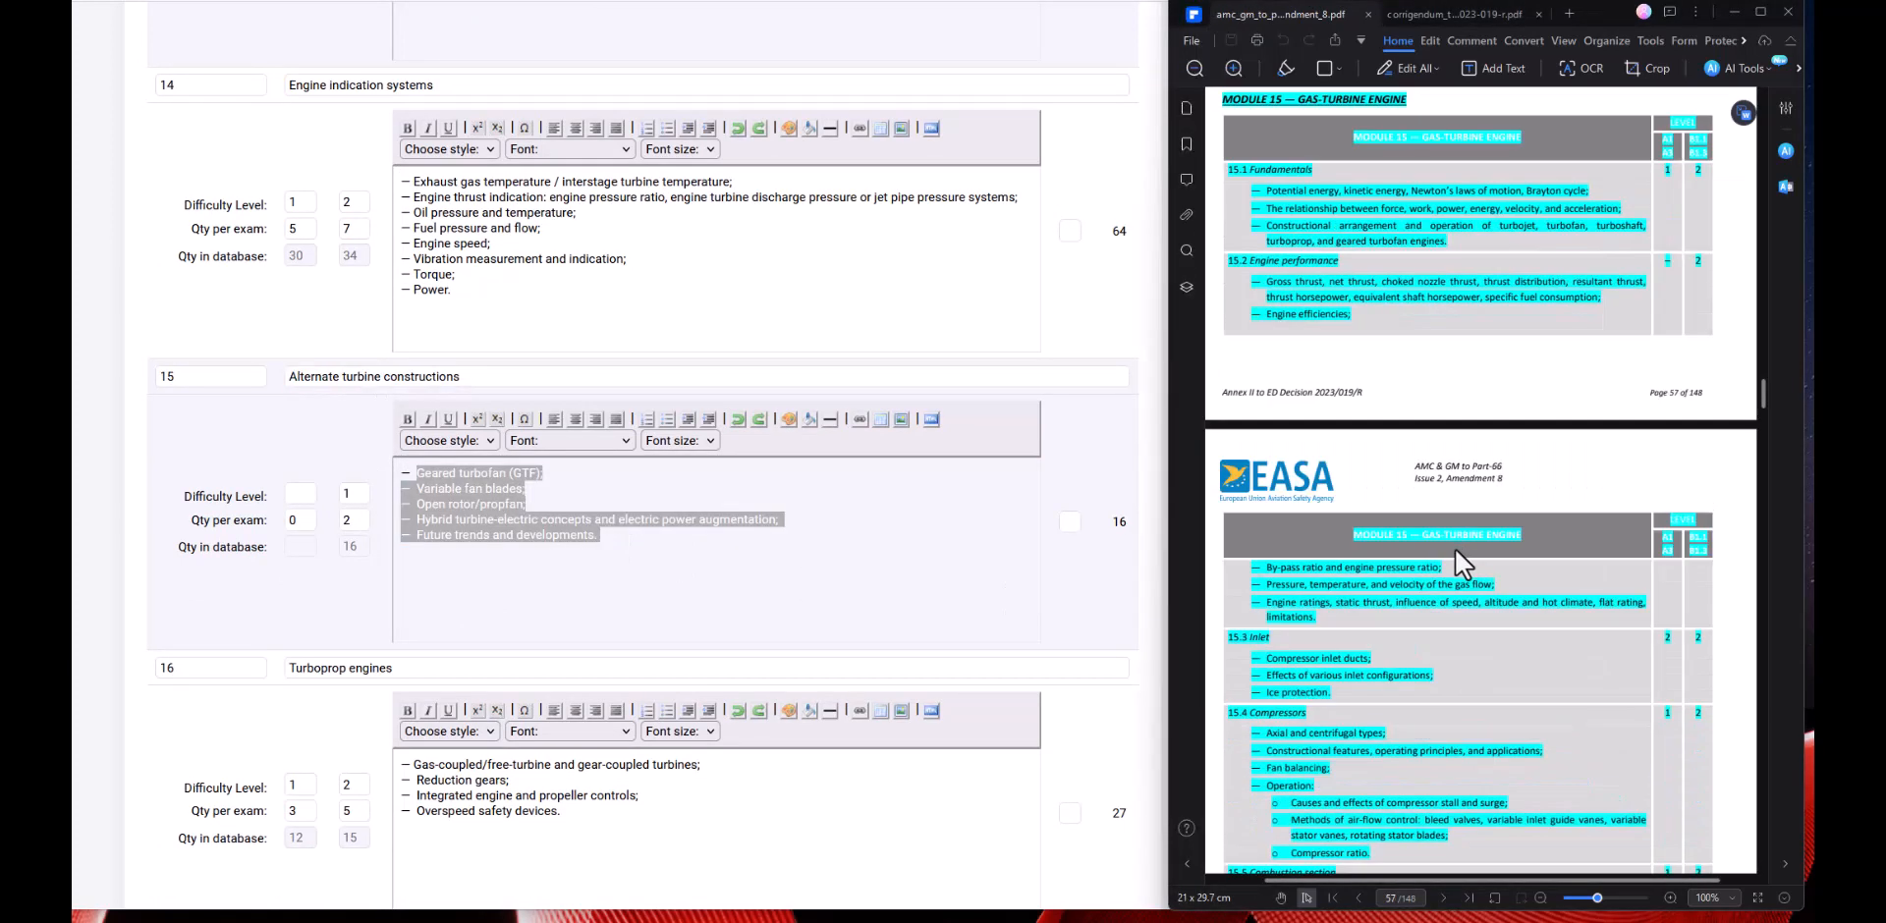
scroll(1415, 550, down, 10)
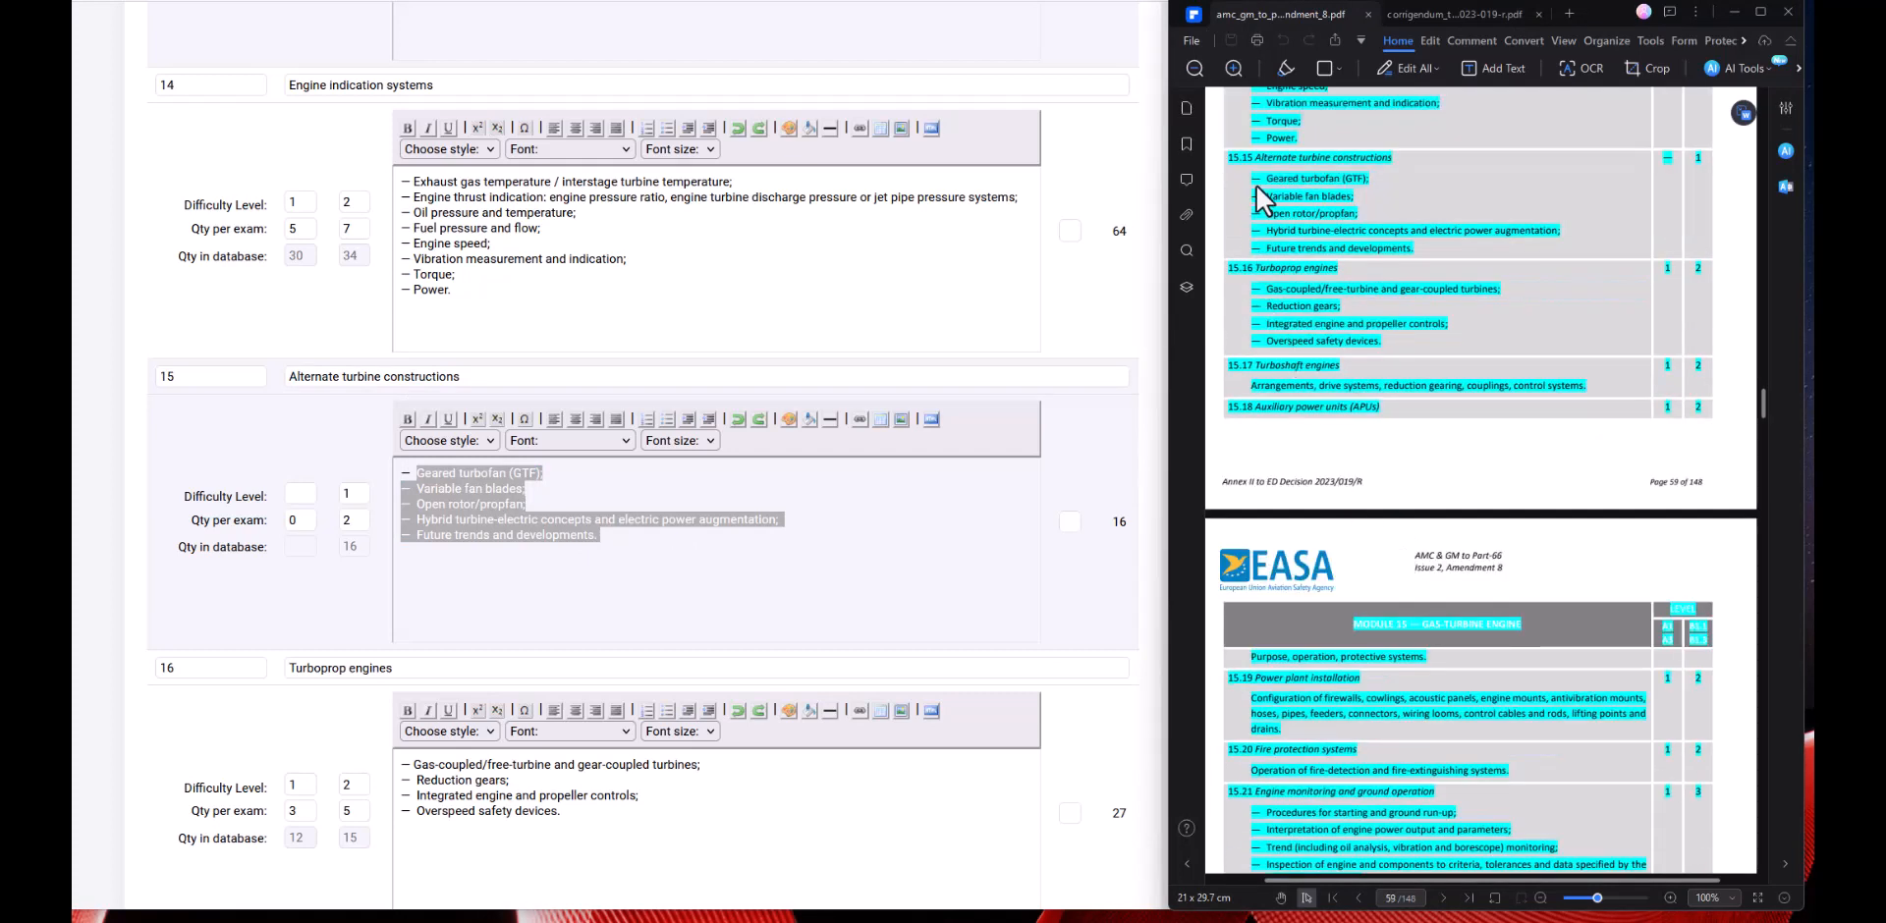
drag(1253, 177, 1432, 248)
click(621, 489)
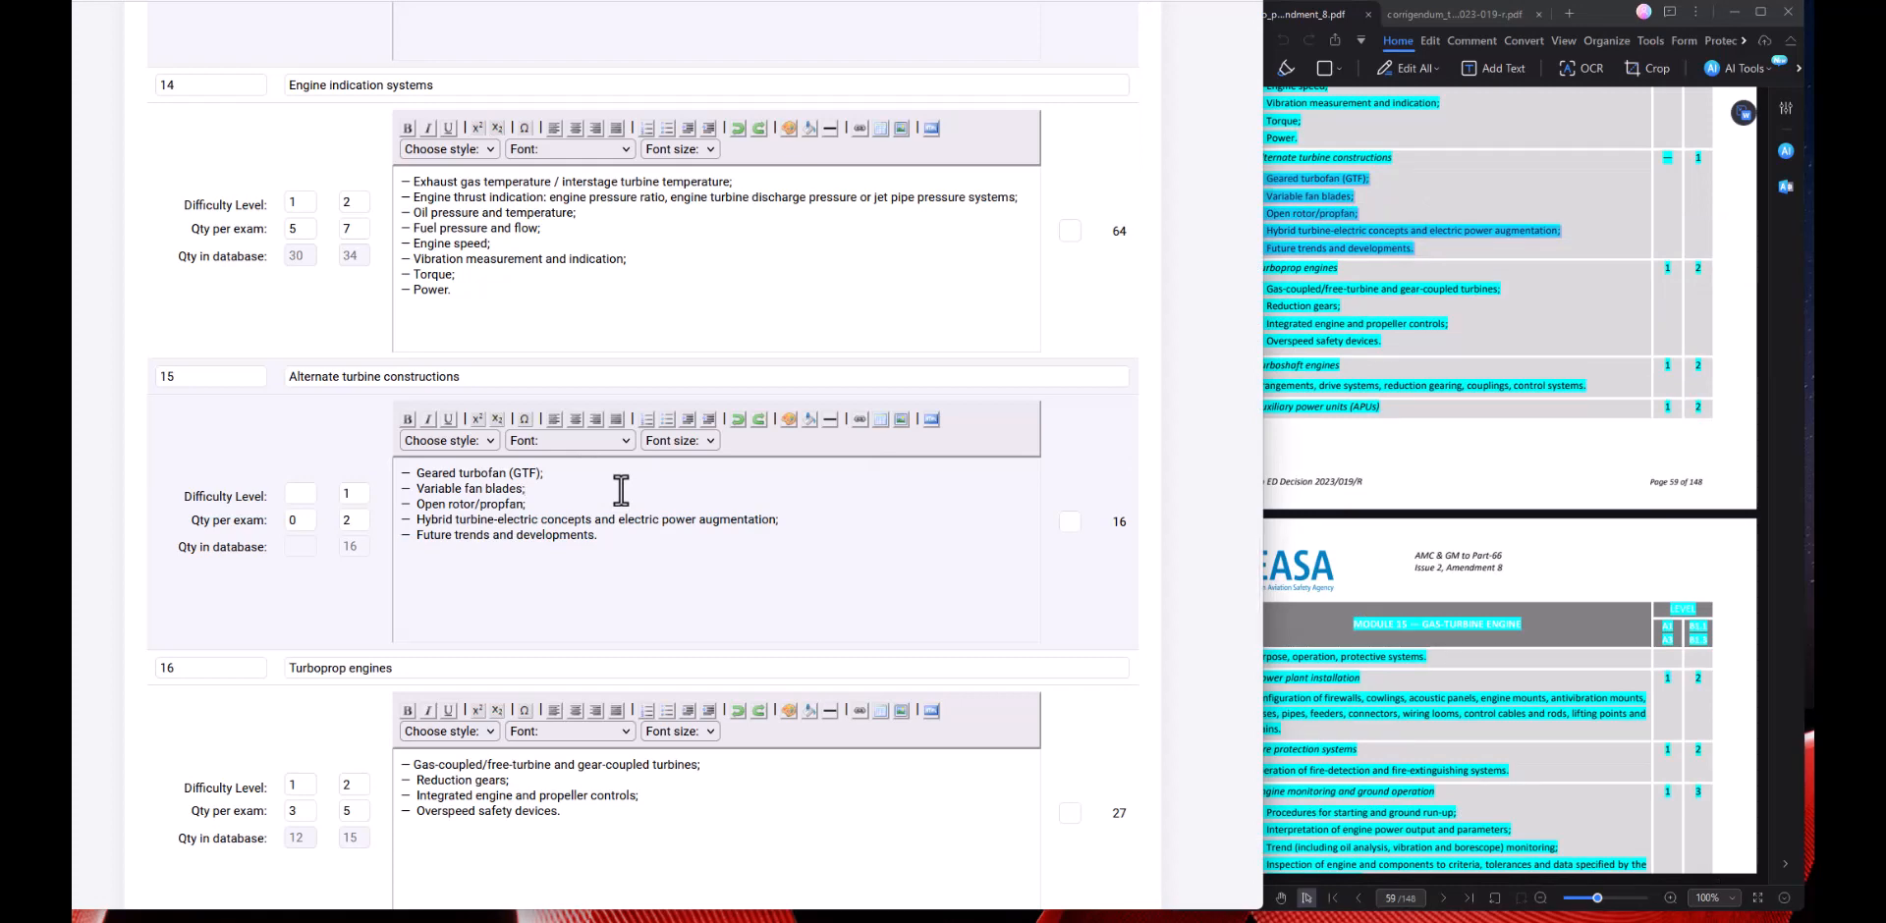
Mark subsection 15 Alternate turbine constructions of module 15 GAS-TURBINE ENGINE as excluded.
scroll(621, 489, up, 20)
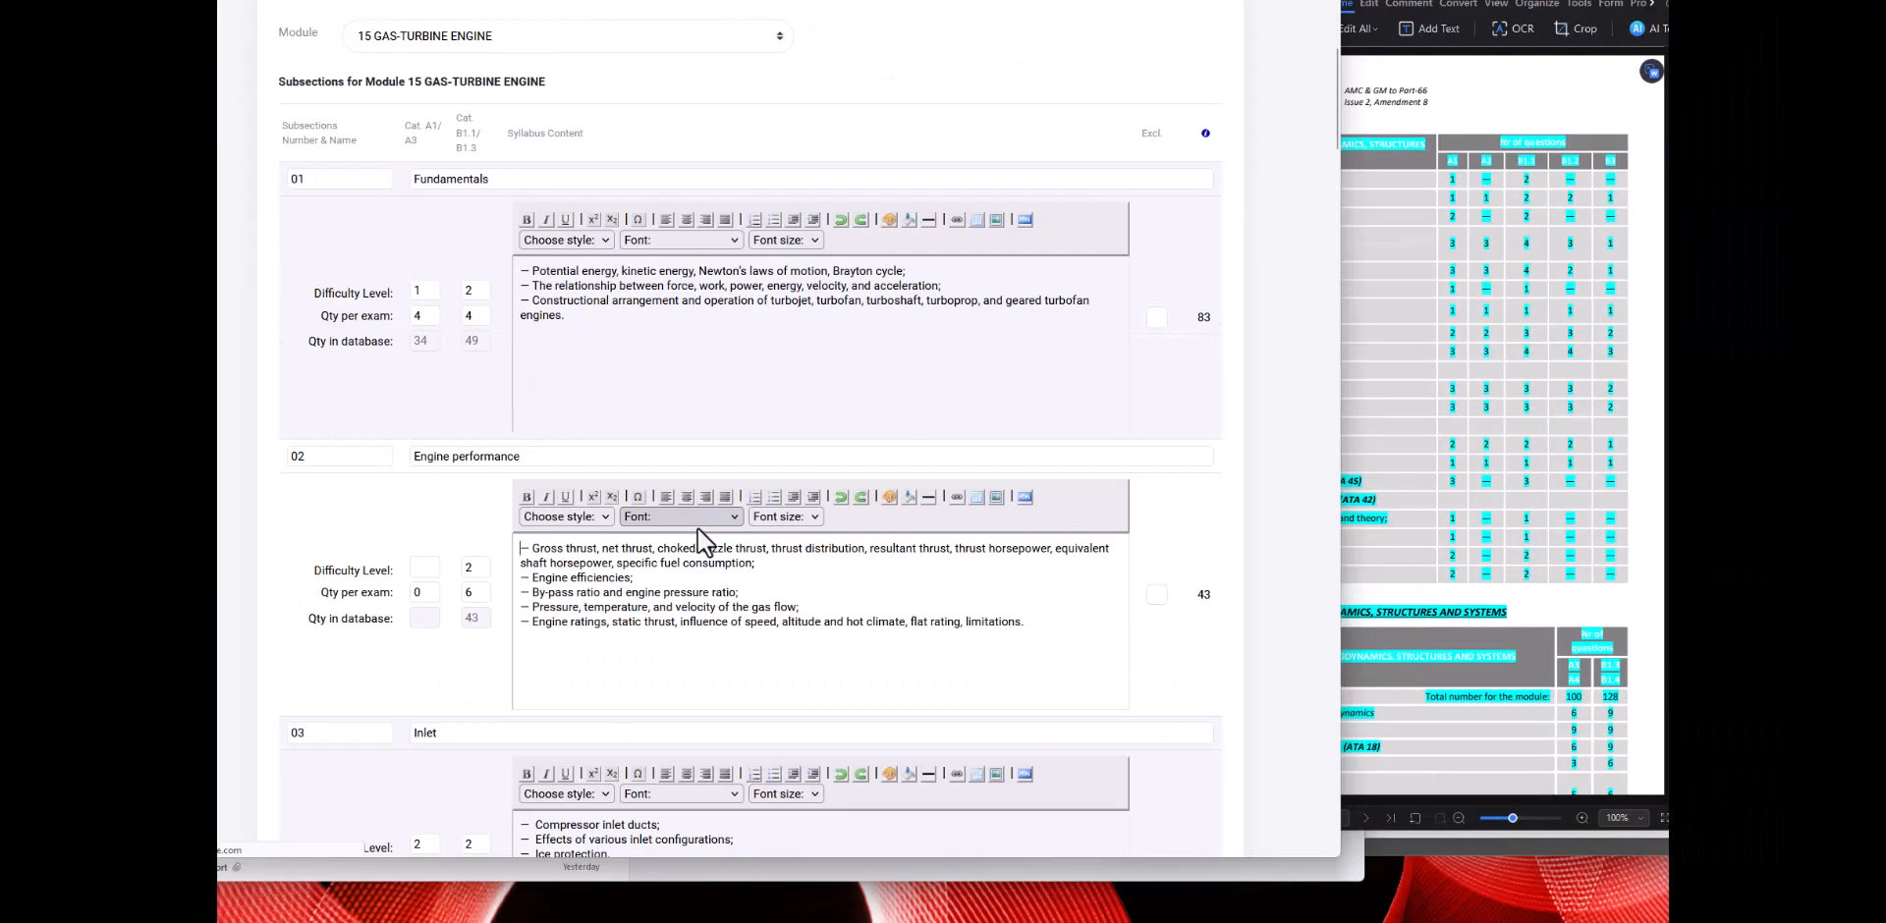
scroll(700, 538, down, 10)
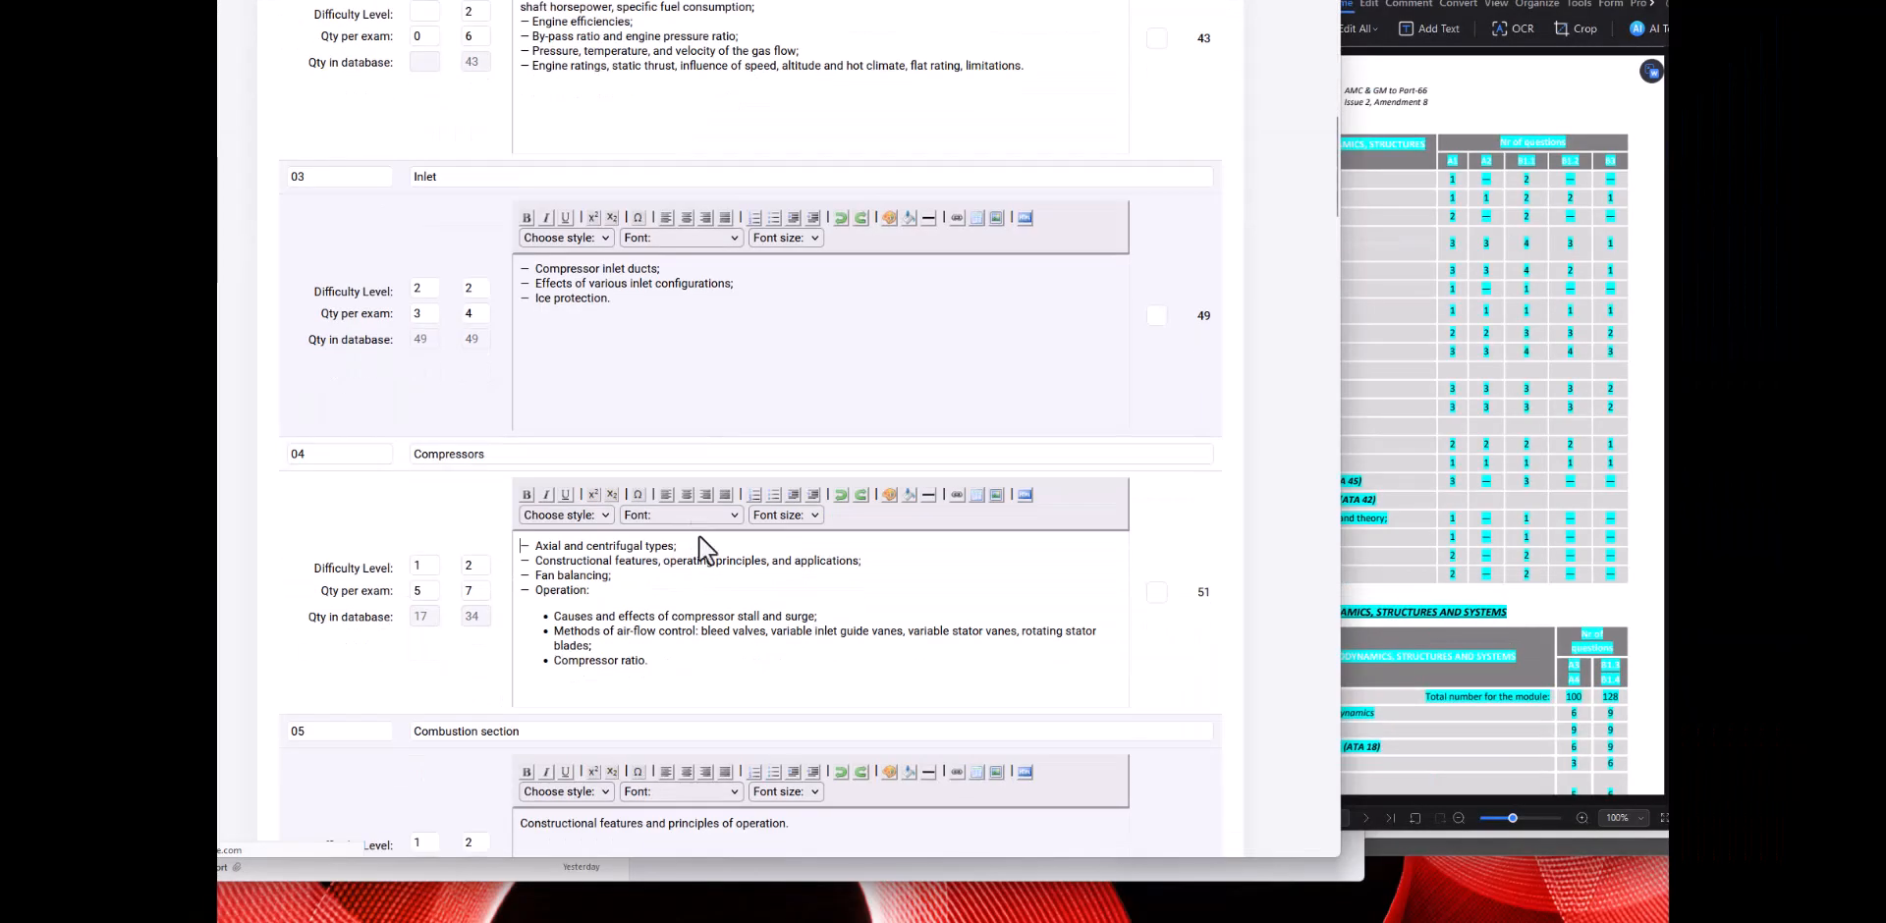
scroll(700, 538, down, 20)
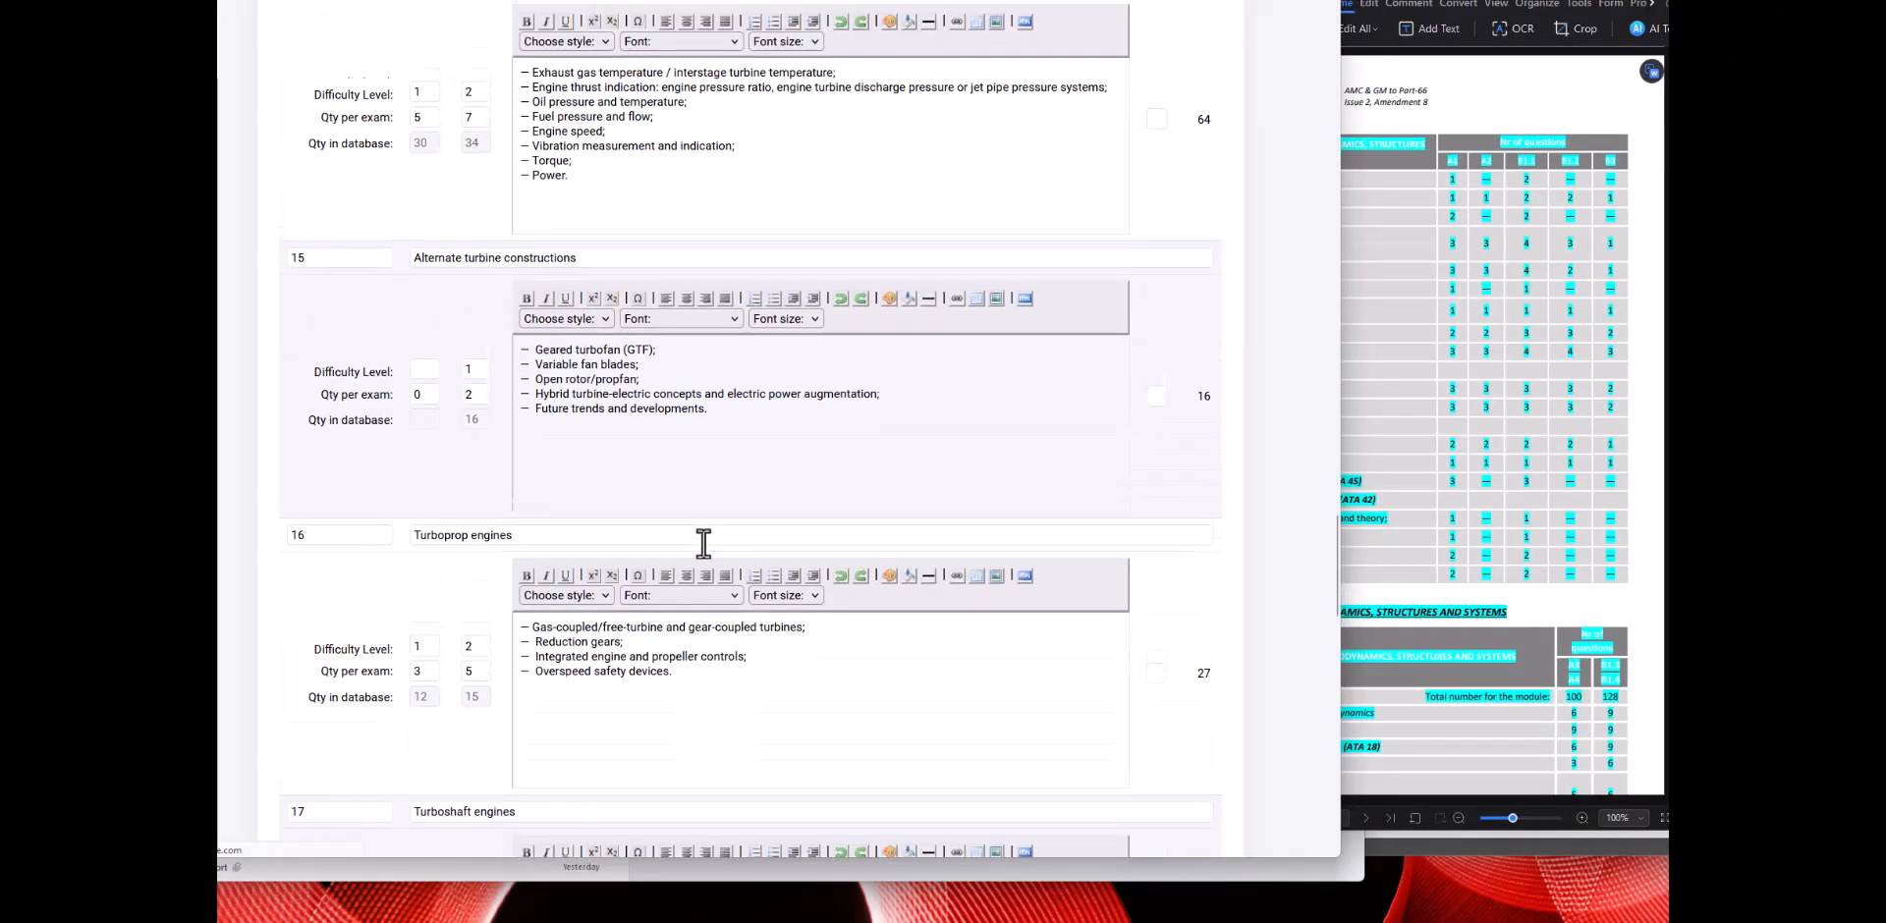
click(531, 351)
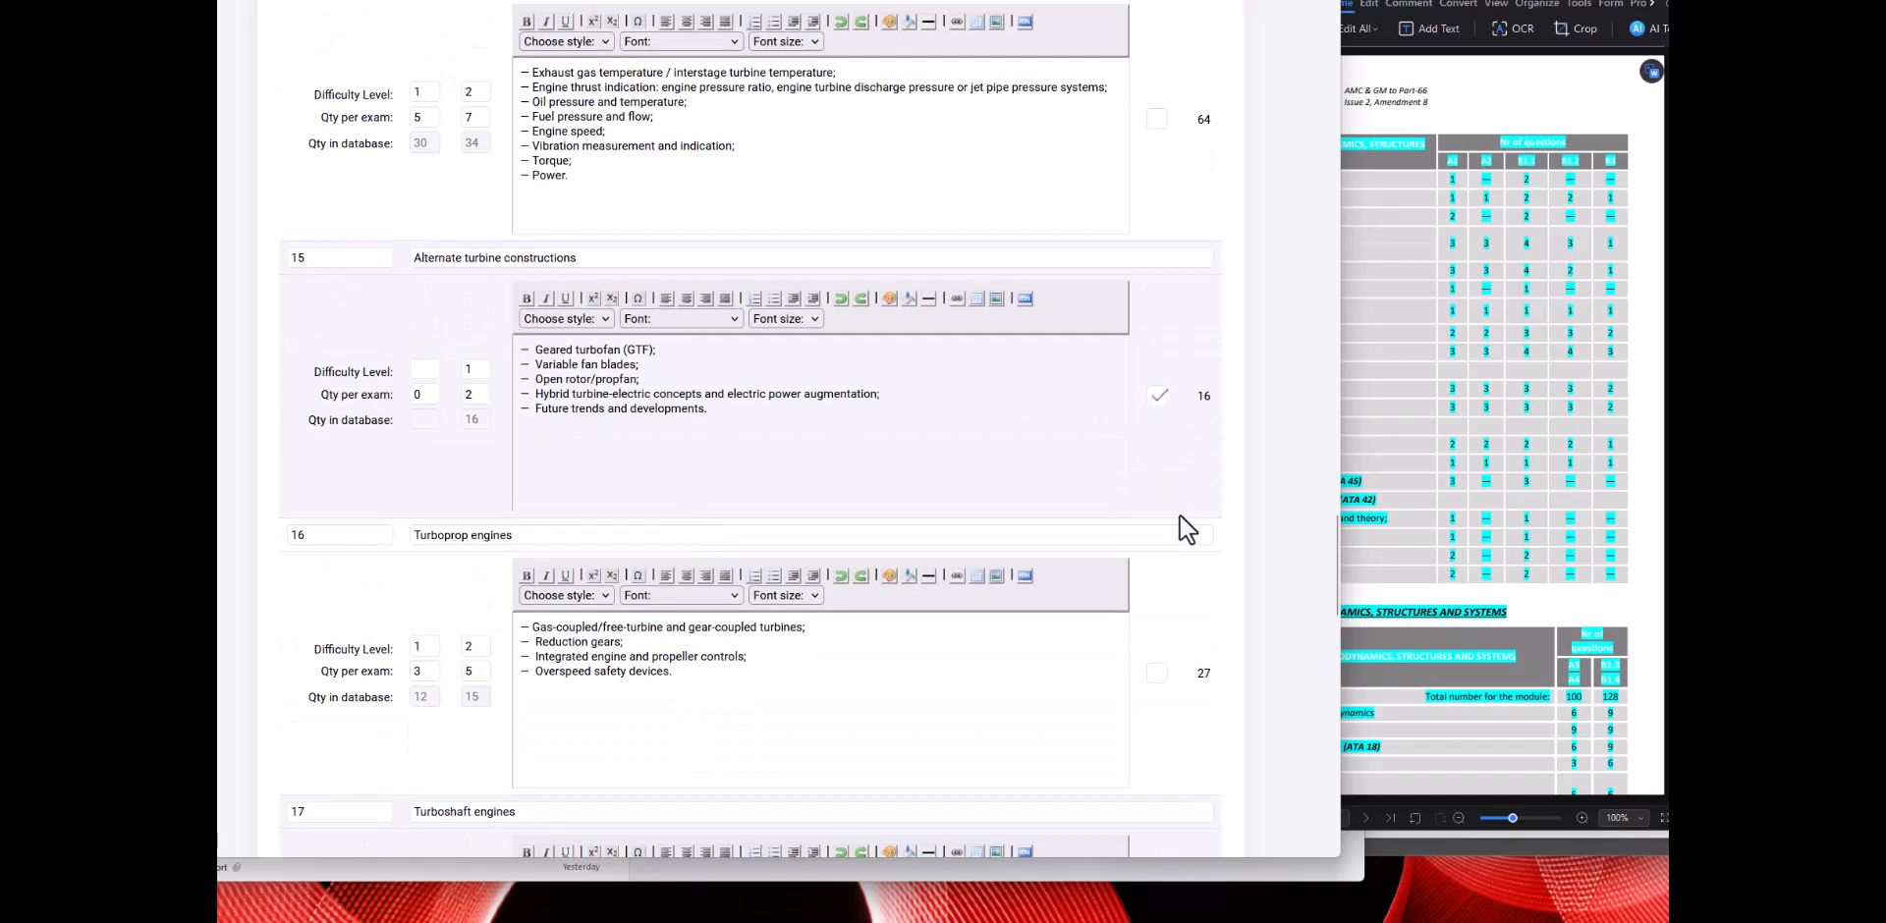
scroll(1186, 530, down, 5)
scroll(1185, 531, down, 15)
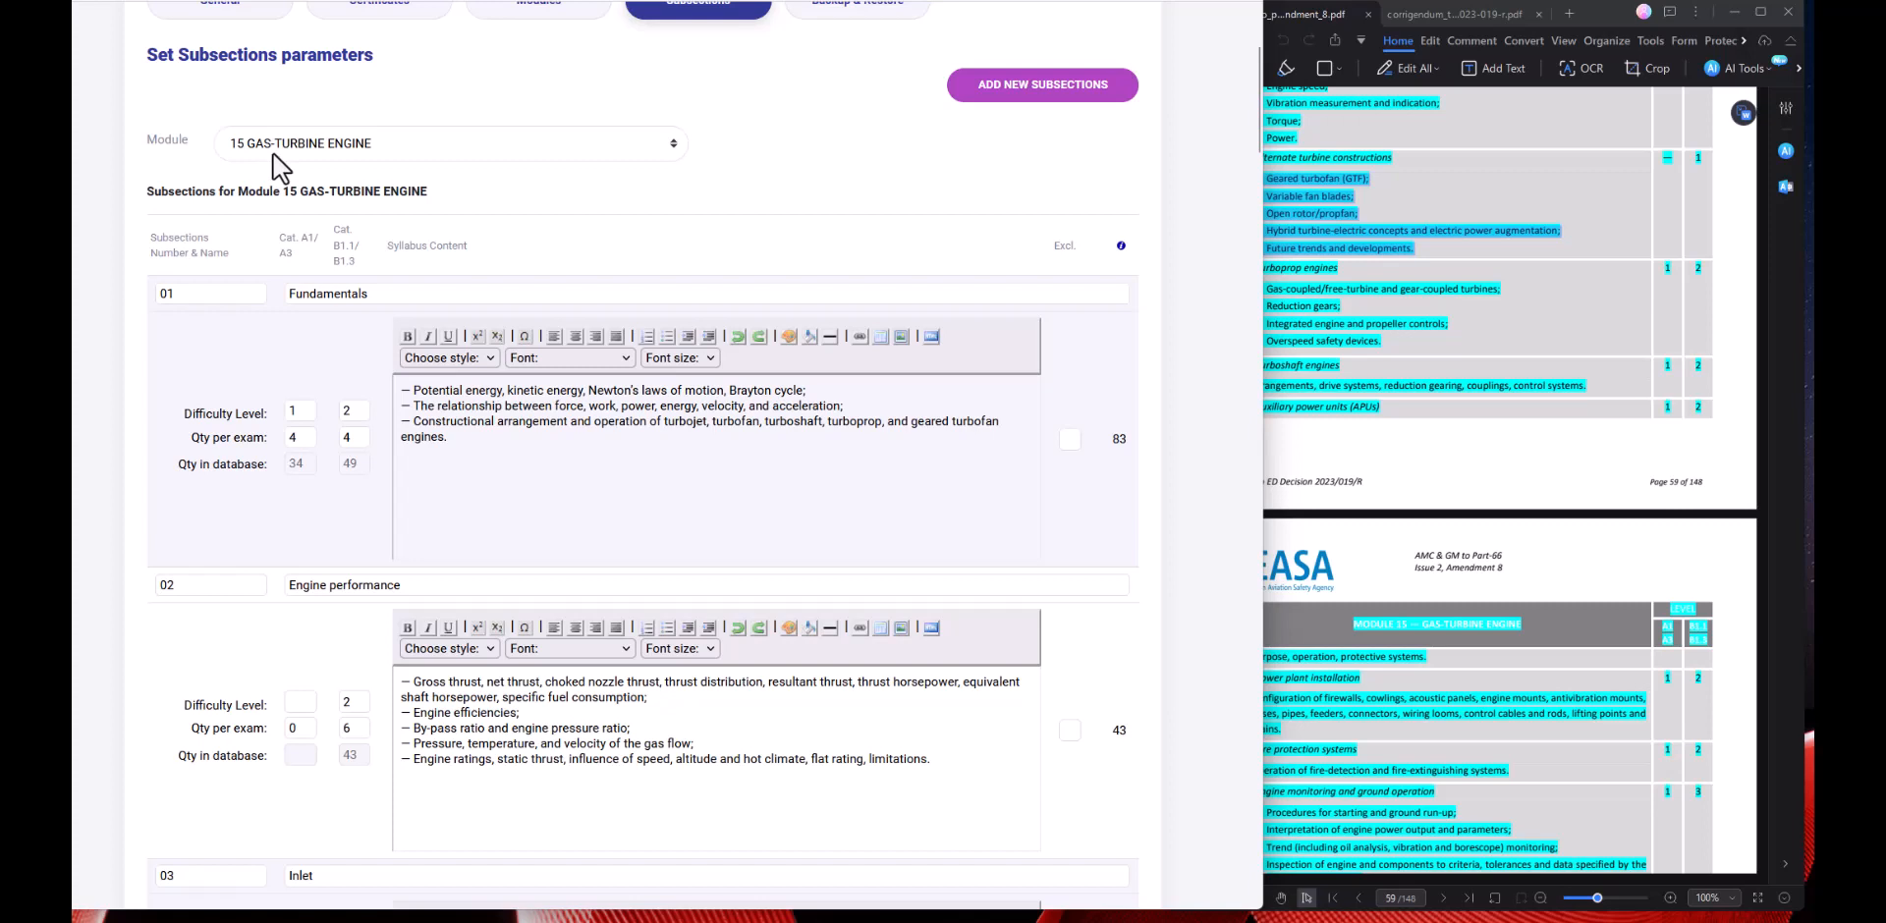
Look through module 15's subsections from Alternate turbine constructions to Turboshaft engines.
scroll(295, 393, down, 20)
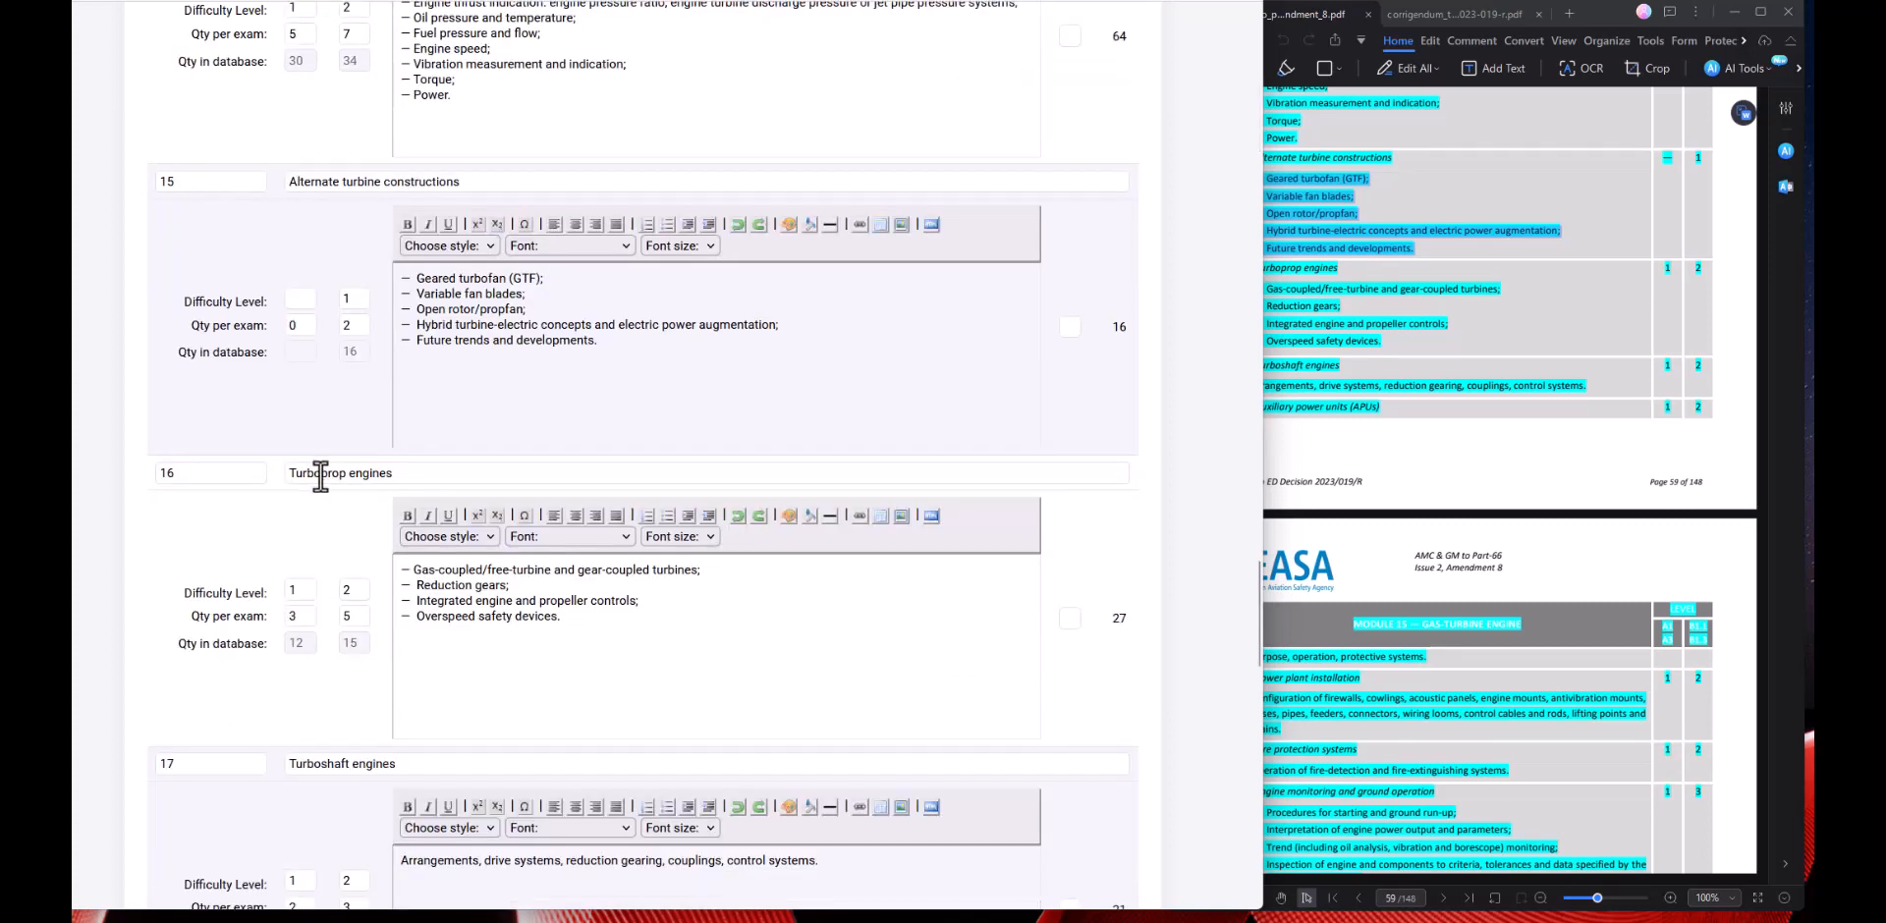
scroll(369, 579, down, 1)
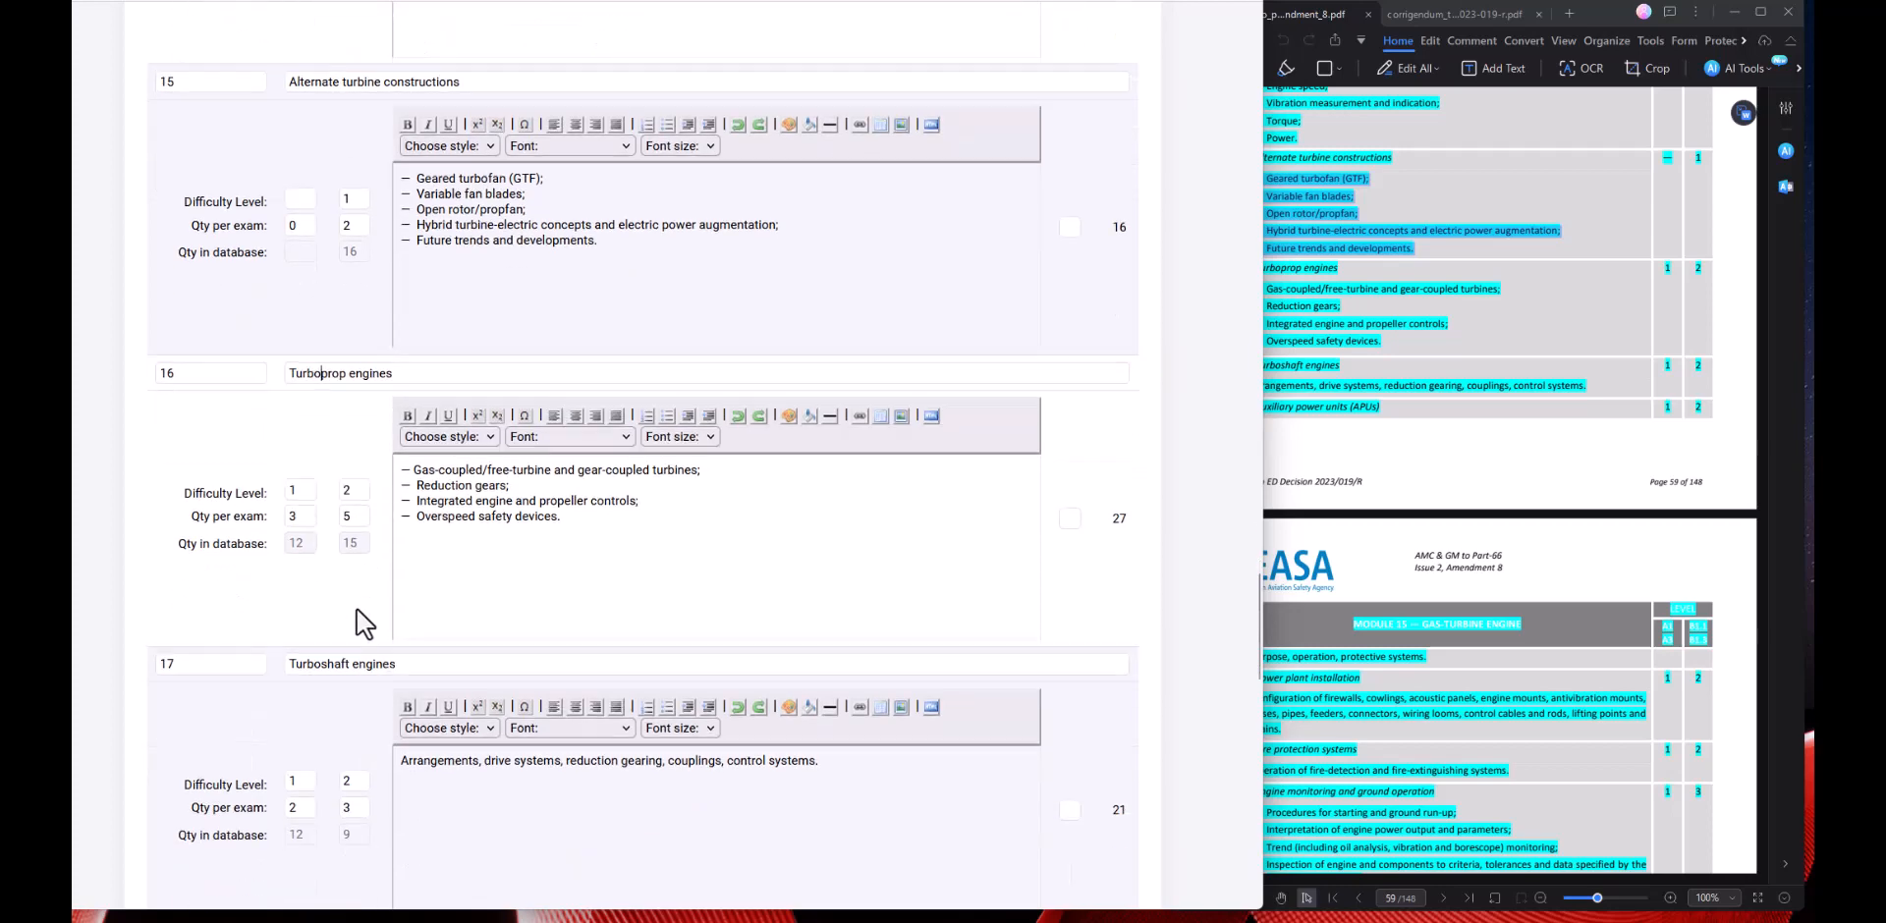
scroll(357, 611, down, 2)
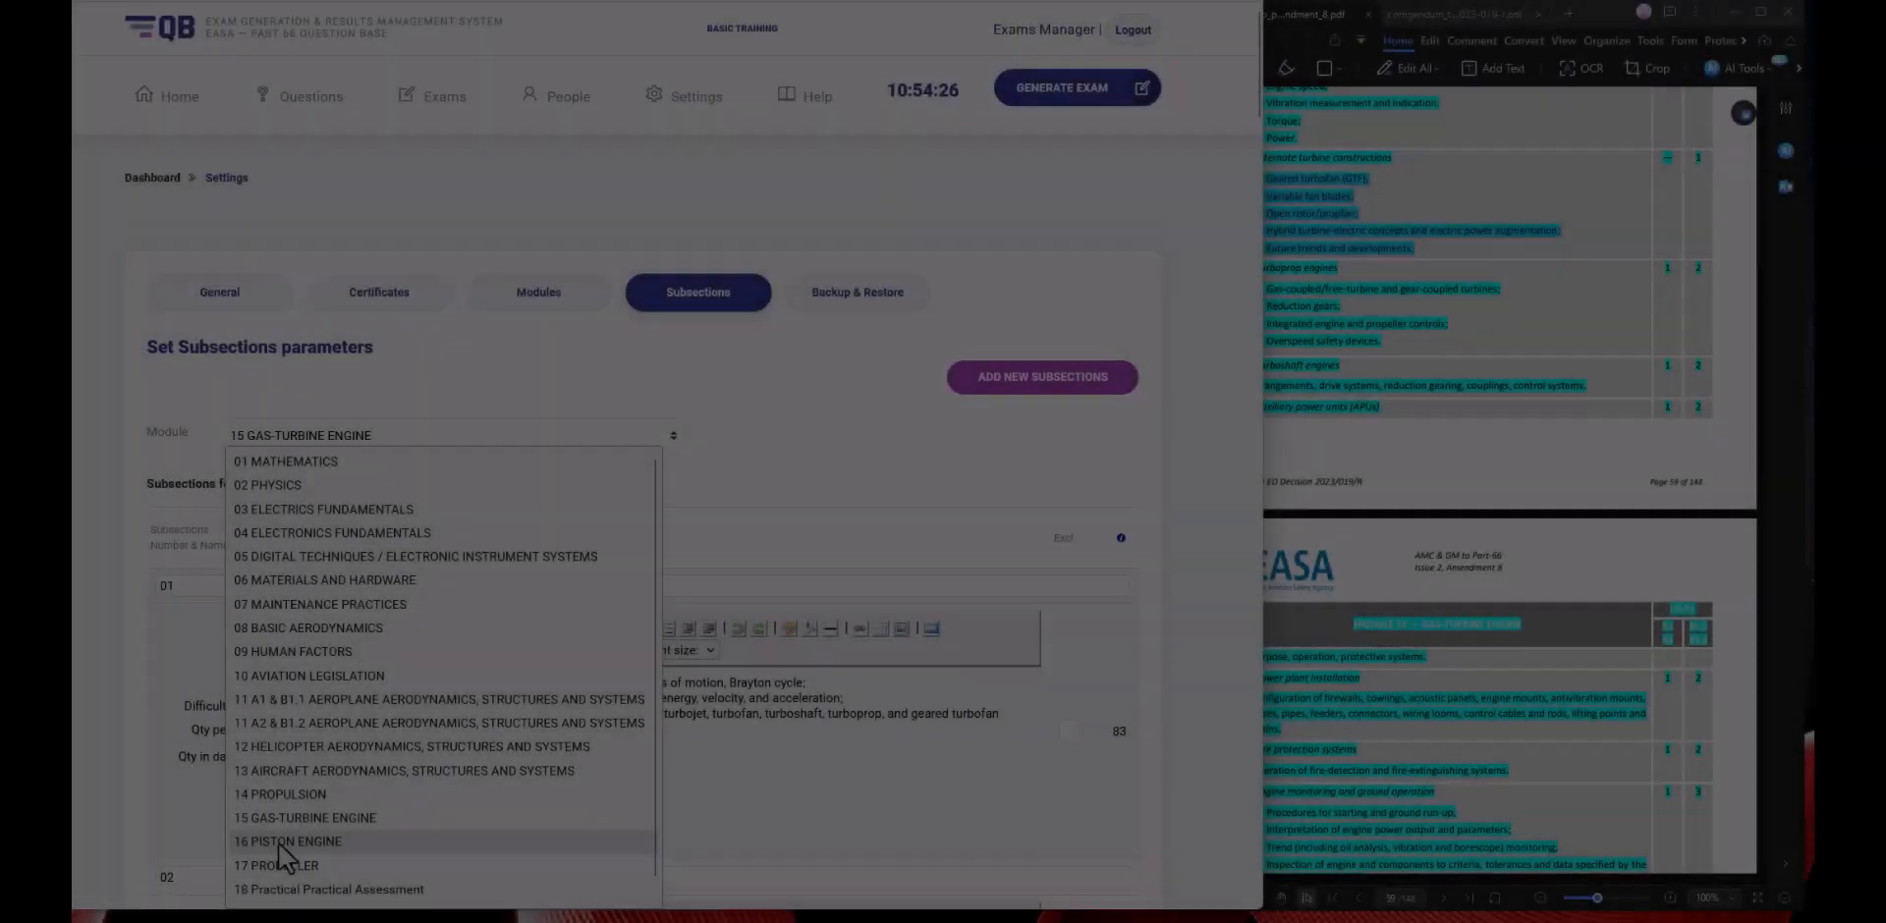
Show the subsections of module 16 PISTON ENGINE and browse through to Alternate piston-engine constructions.
click(324, 833)
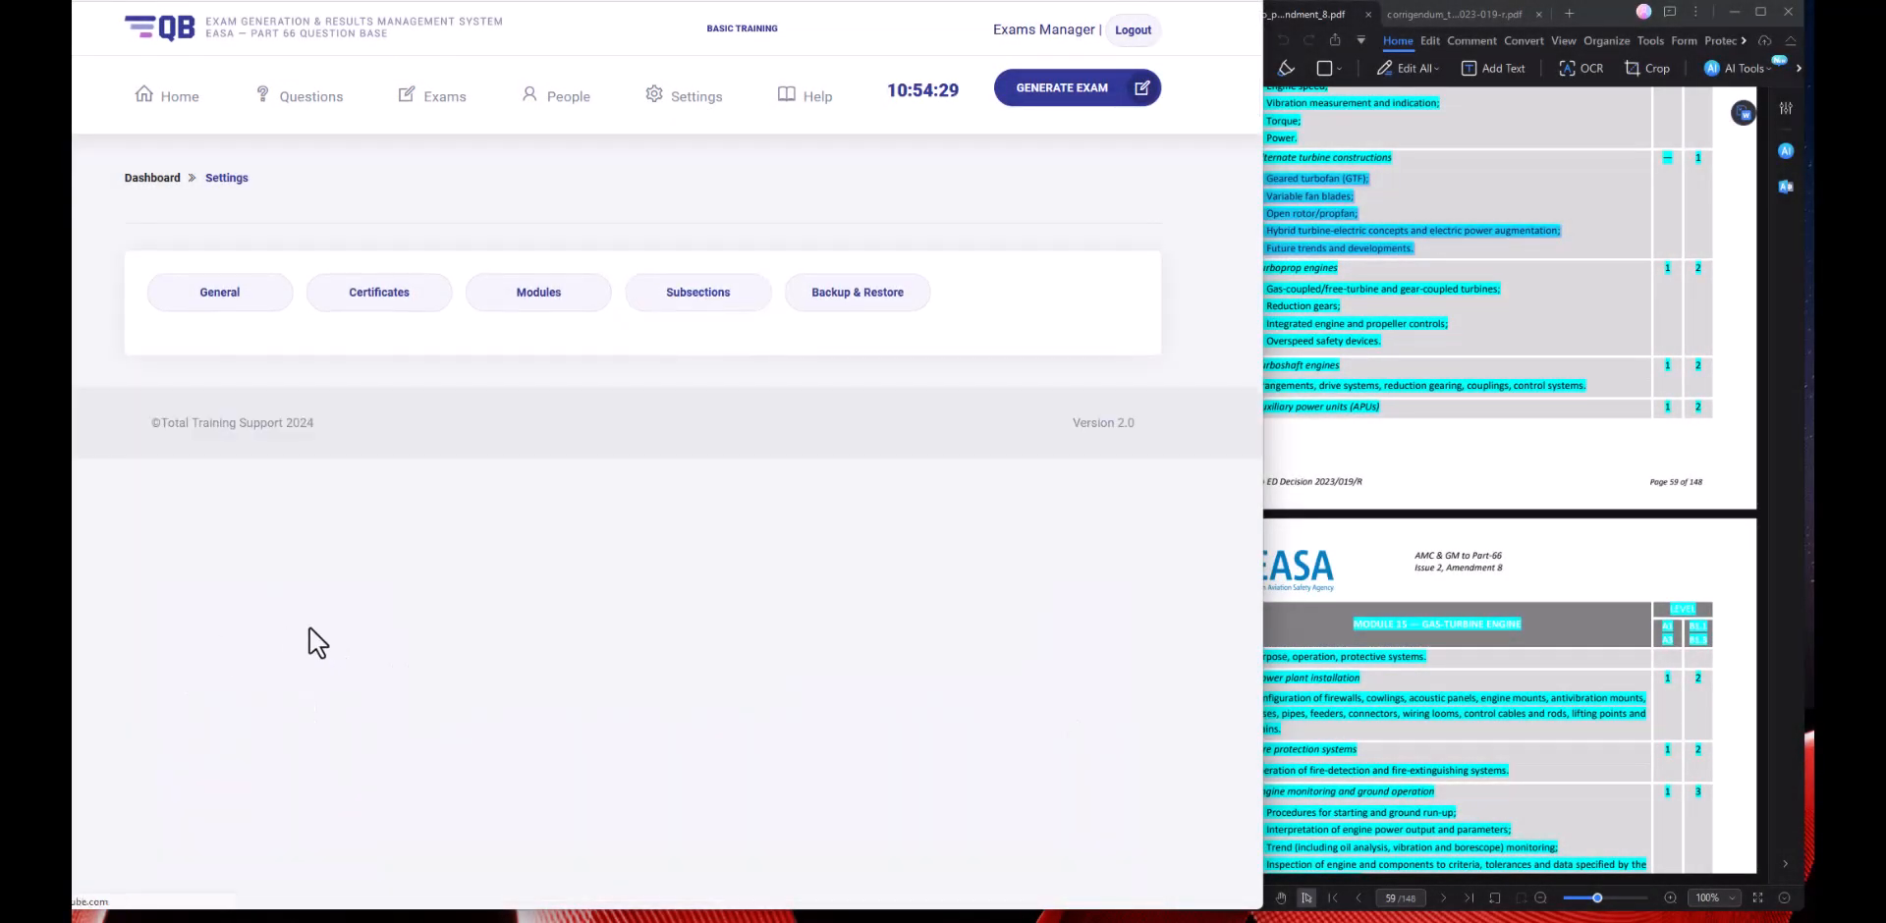
scroll(315, 629, down, 15)
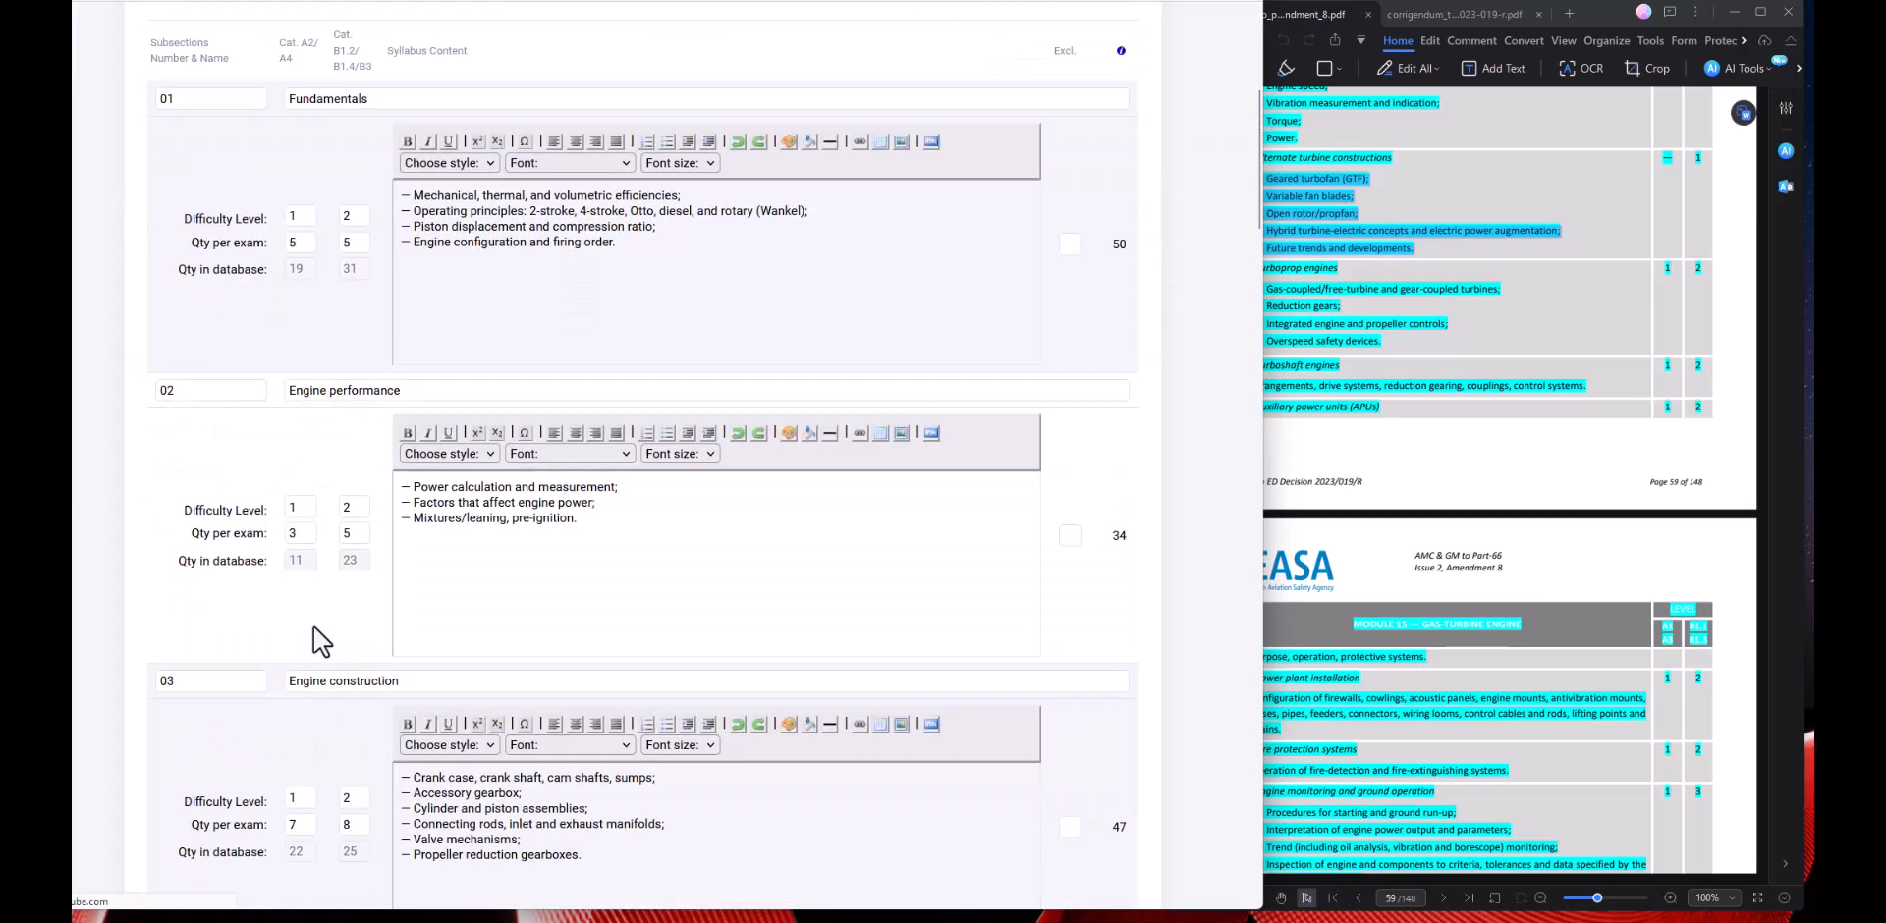
scroll(325, 668, down, 15)
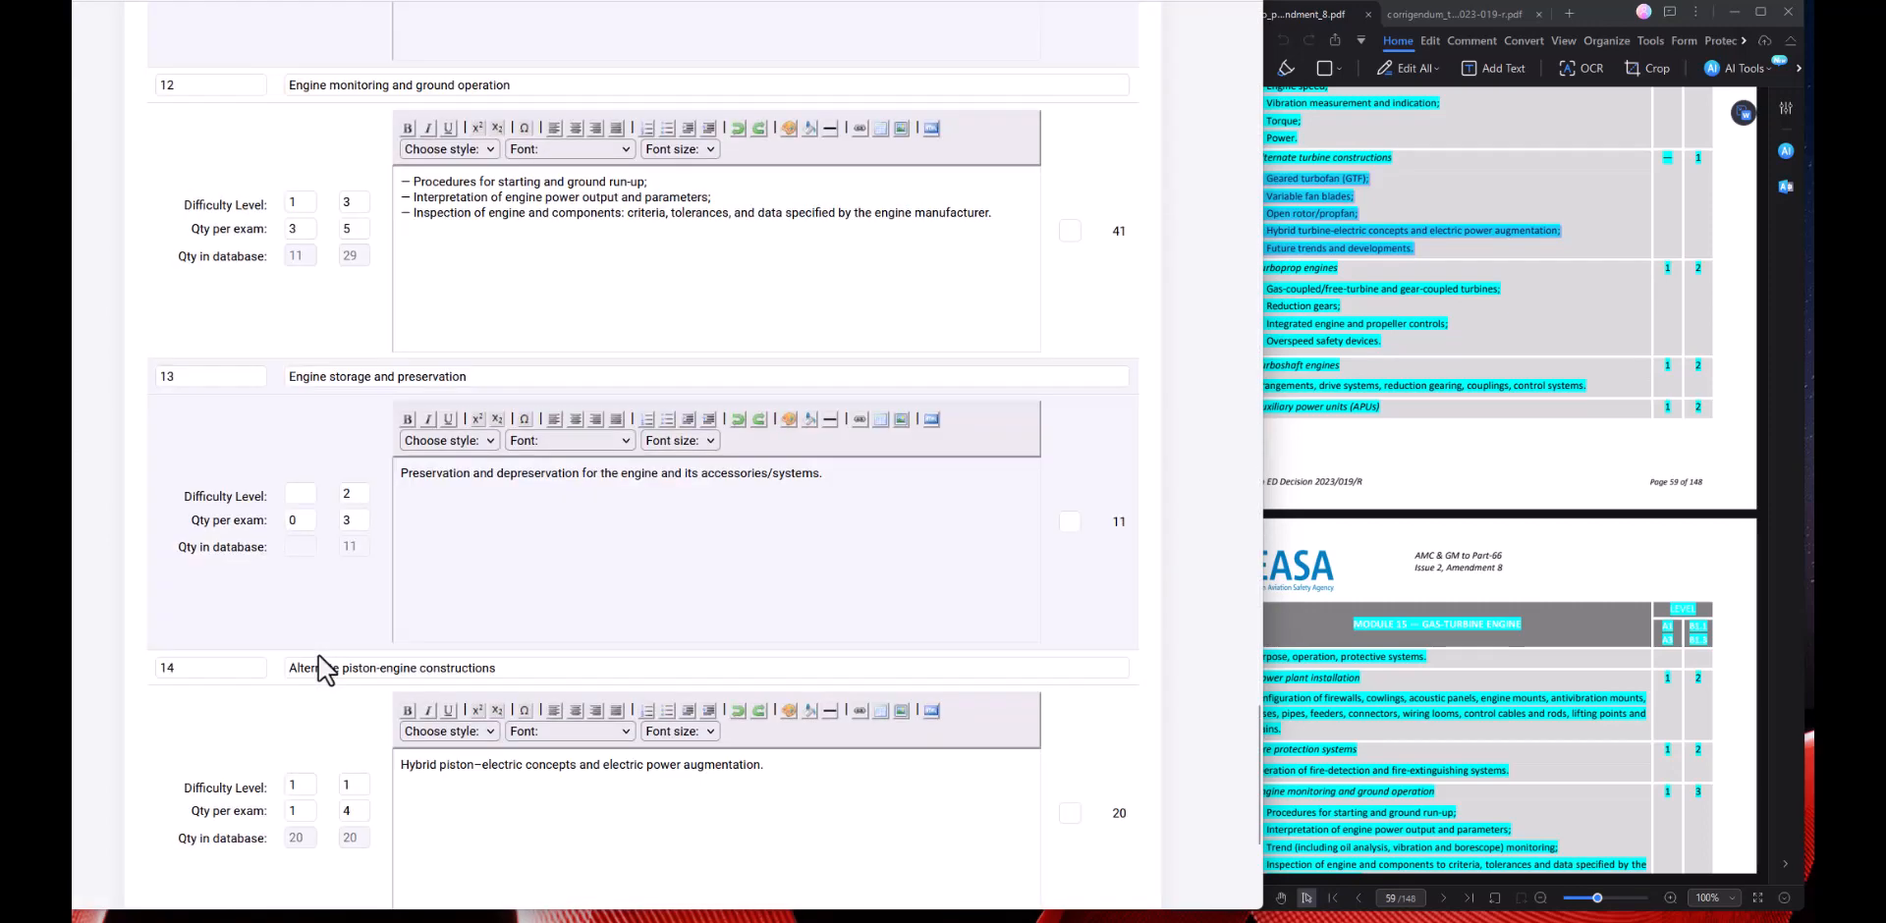
drag(288, 477, 540, 480)
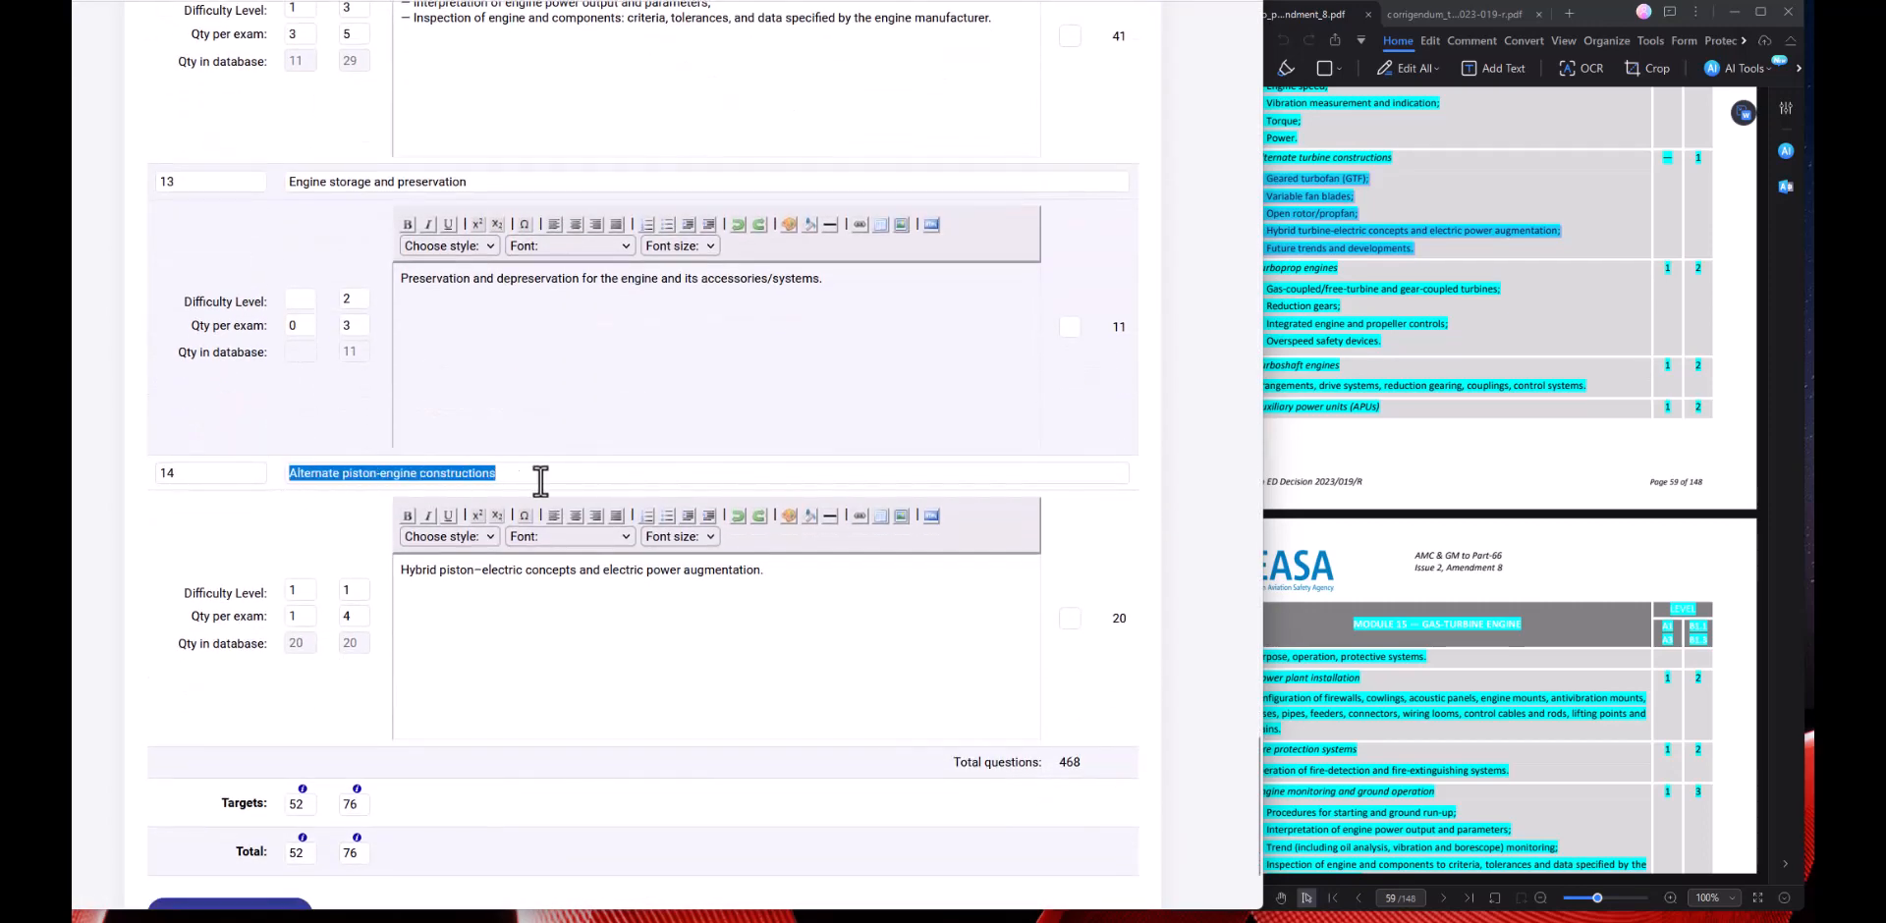
click(451, 593)
Compare module 16's Alternate piston-engine constructions syllabus content with section 16.14 in the EASA PDF.
click(1582, 494)
scroll(1459, 609, down, 10)
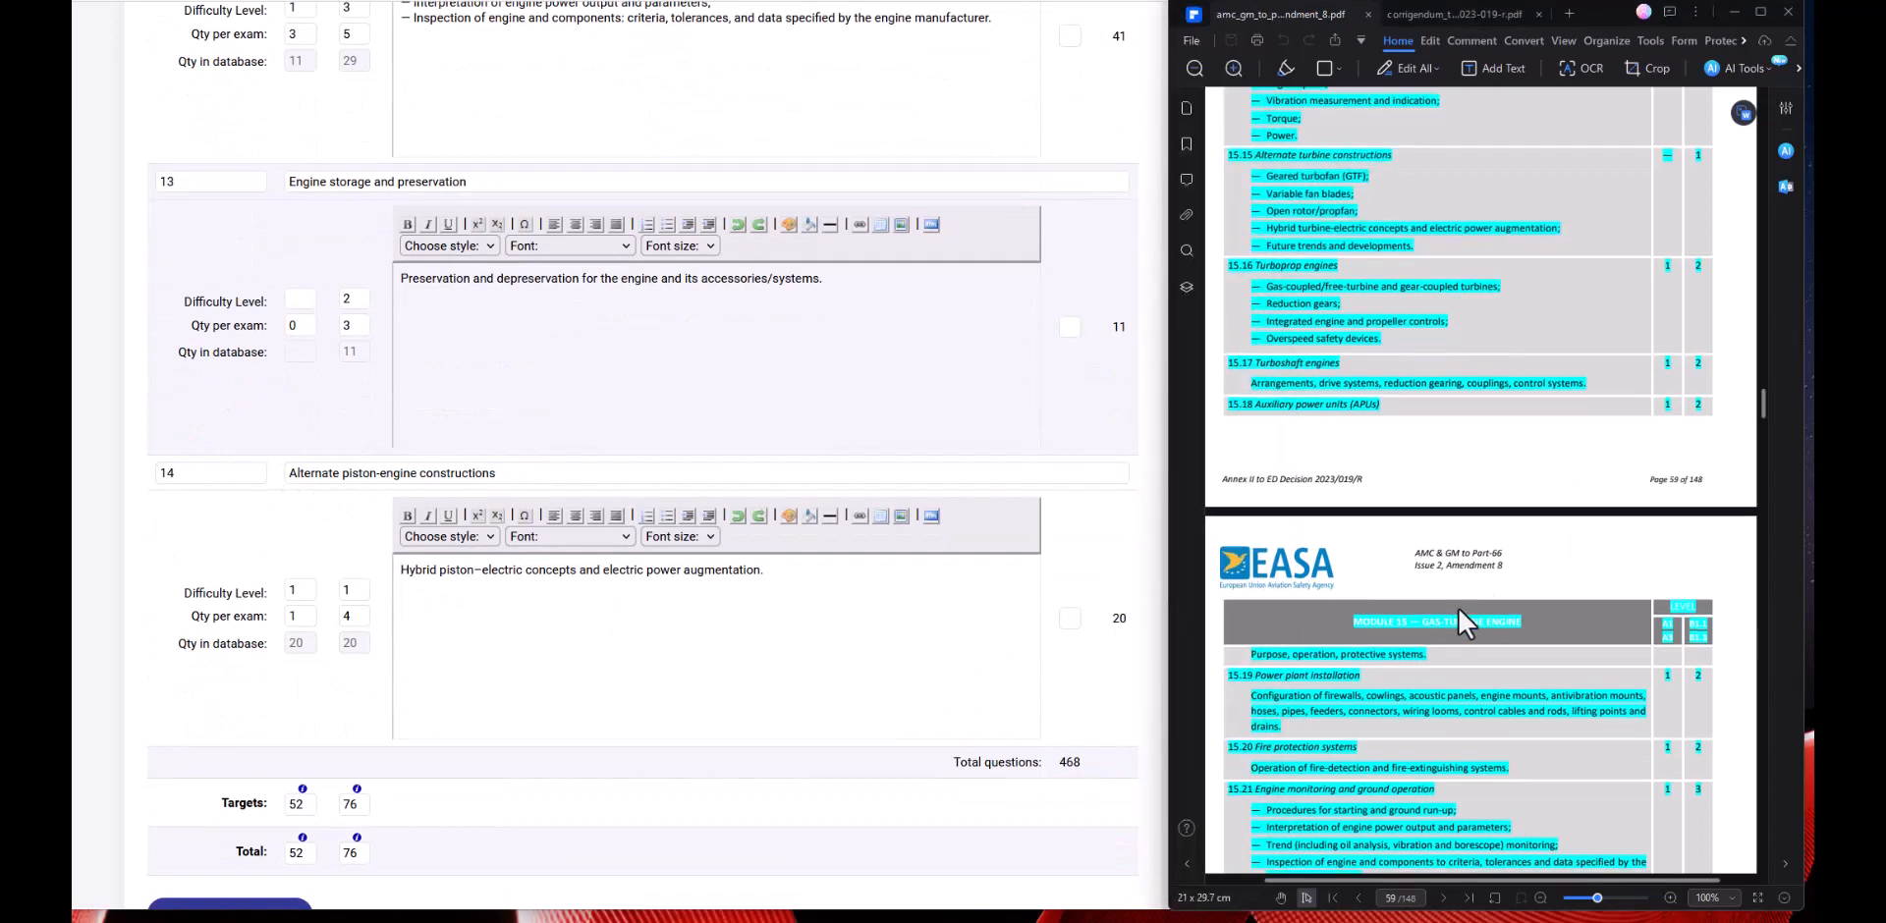
scroll(1446, 619, down, 8)
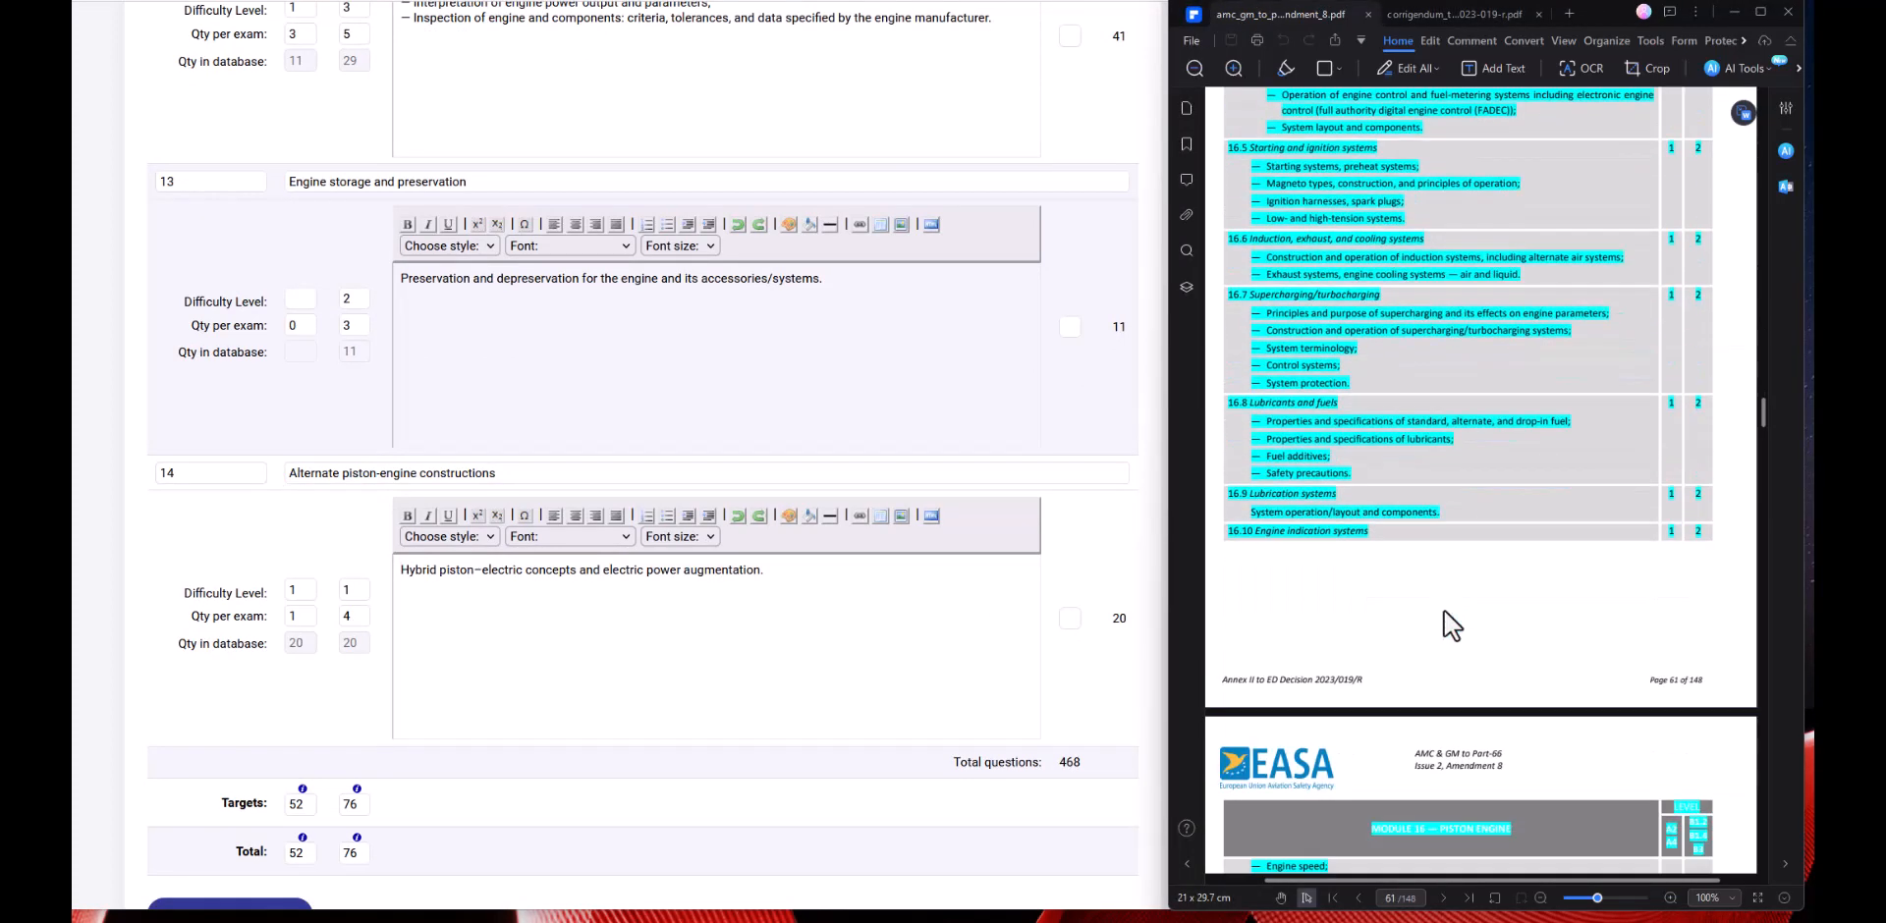
scroll(1293, 537, down, 5)
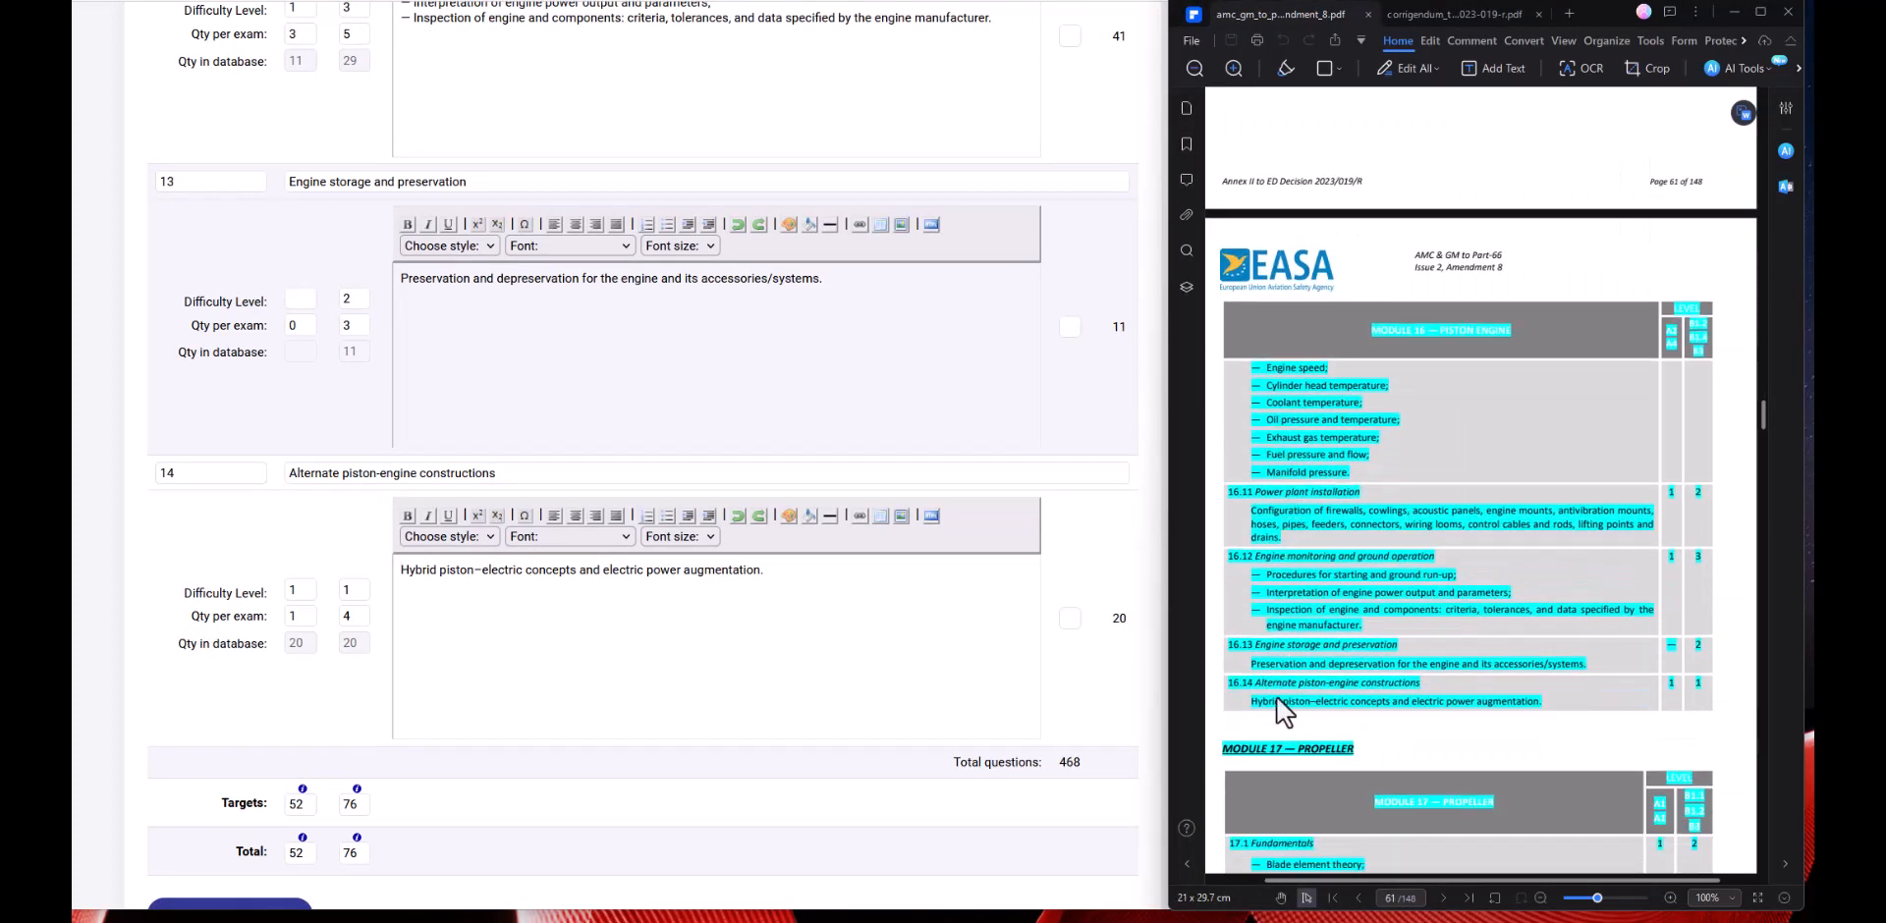
drag(1251, 701, 1547, 703)
key(ctrl+c)
drag(400, 569, 769, 571)
key(ctrl+v)
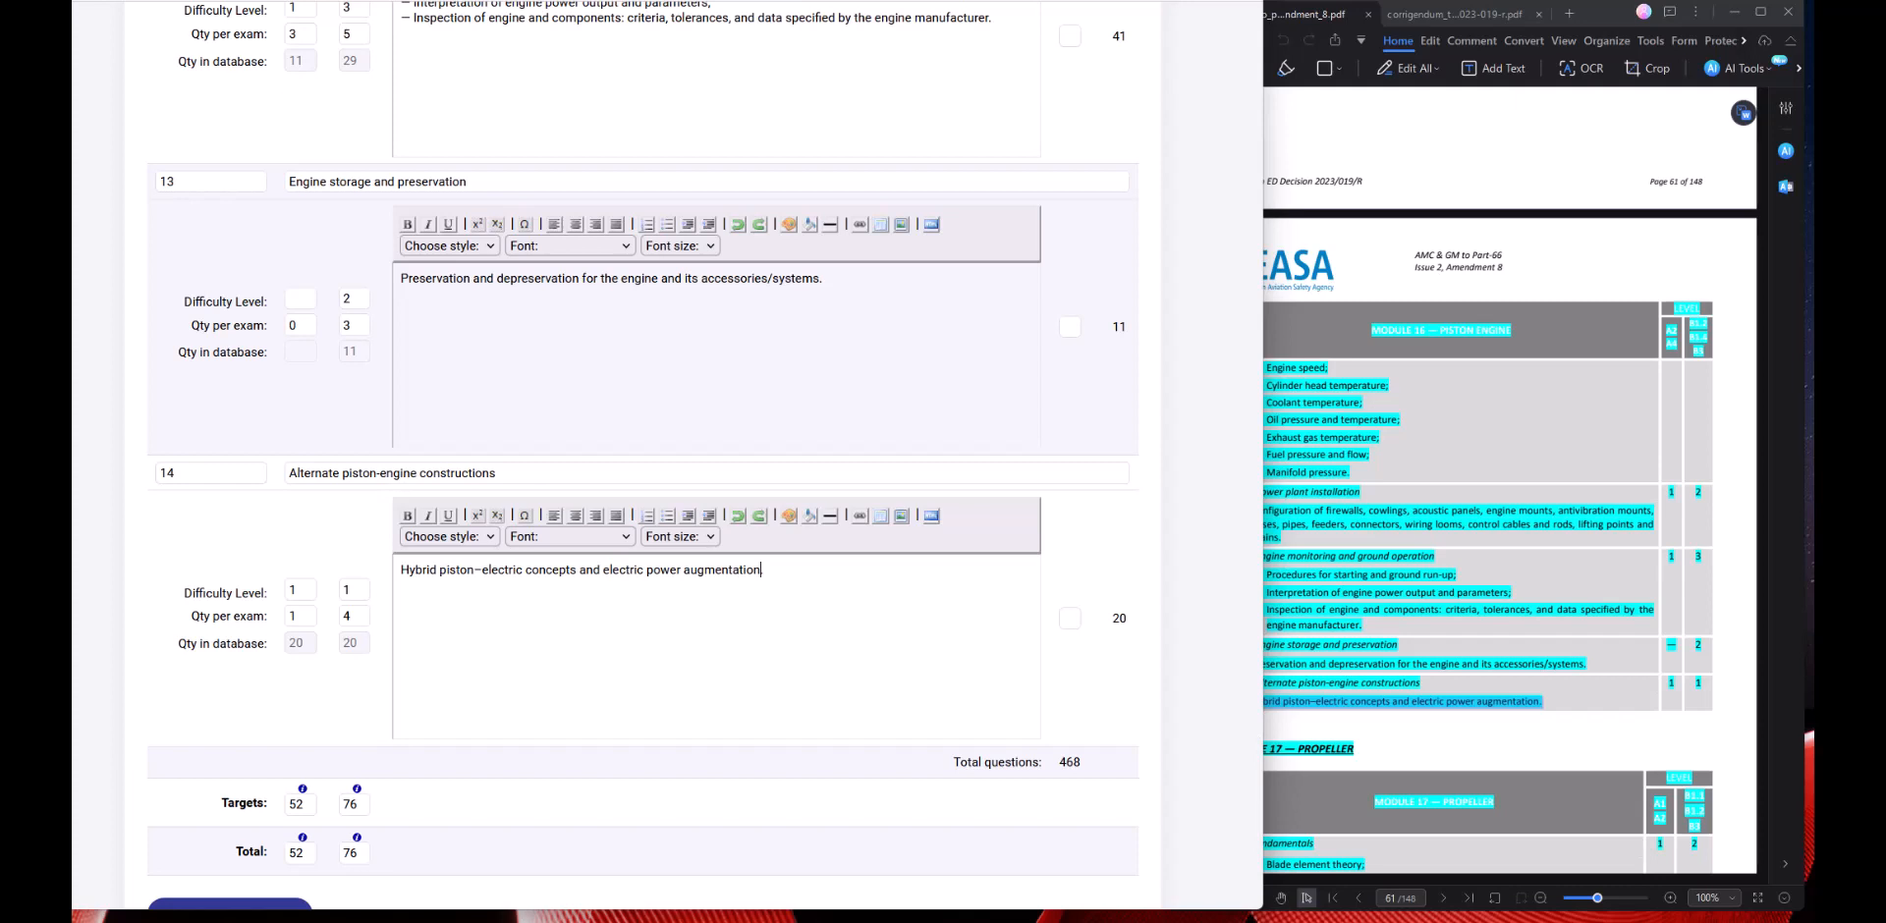
Show the subsections of module 17 PROPELLER and examine subsection 2 Propeller construction.
click(992, 300)
drag(1257, 770, 1260, 39)
click(334, 439)
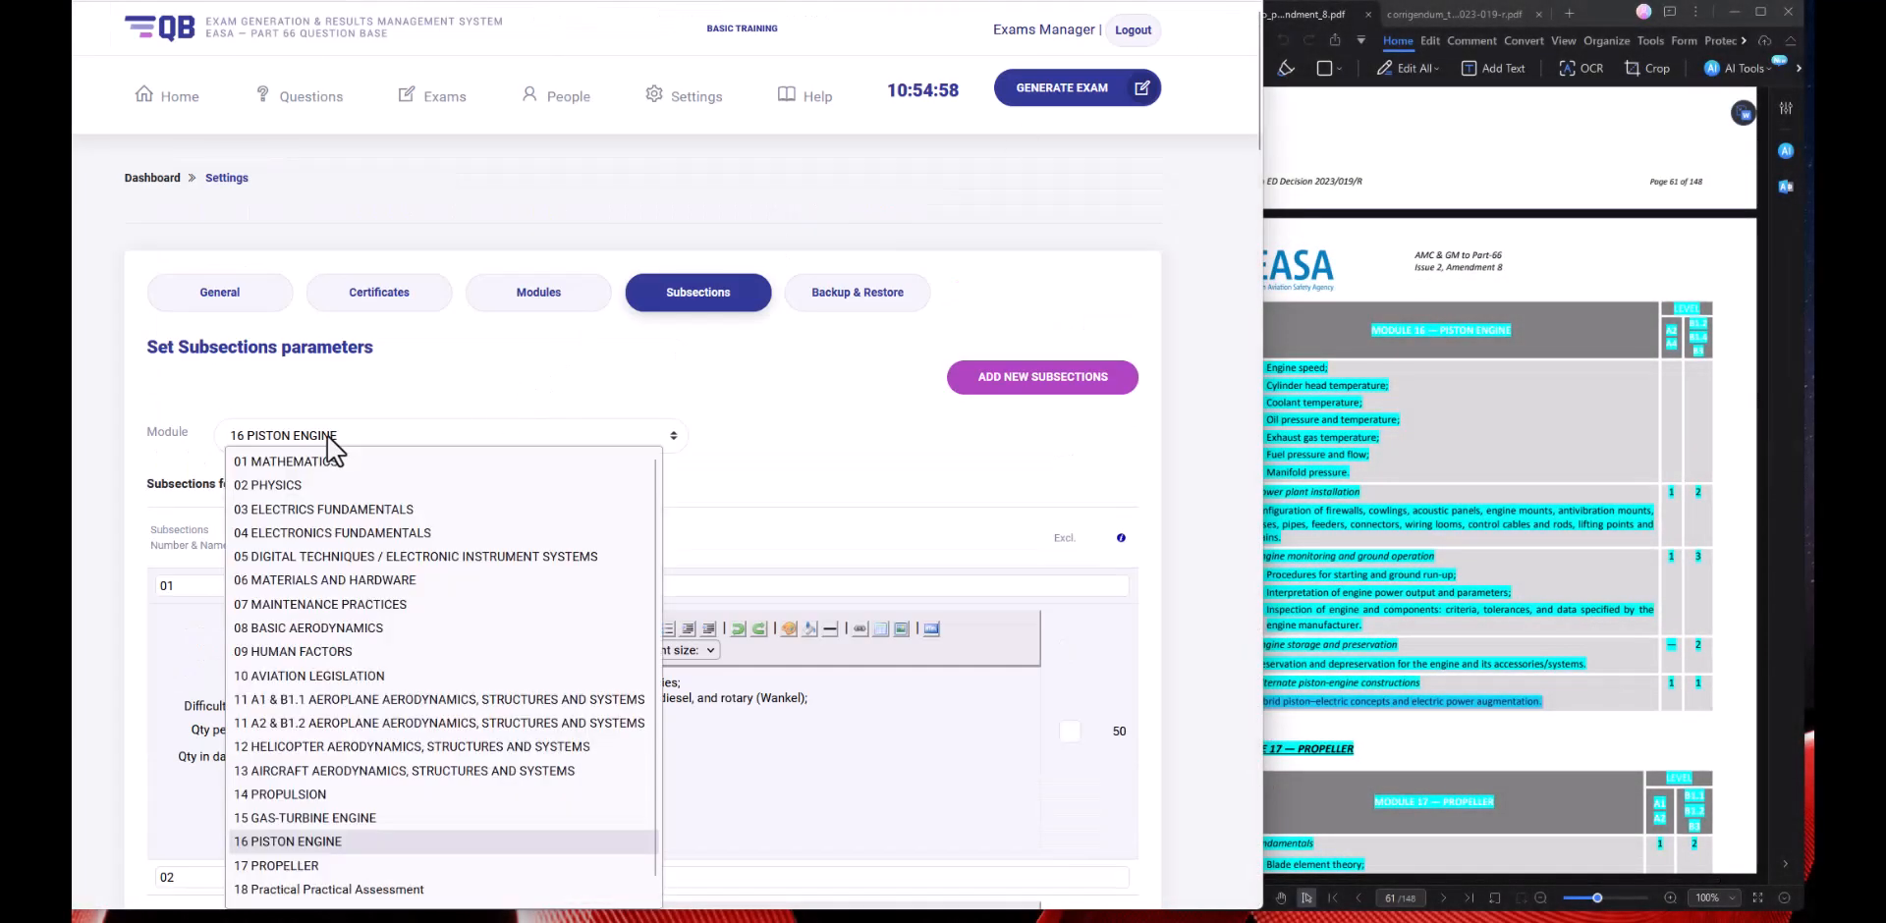
click(324, 866)
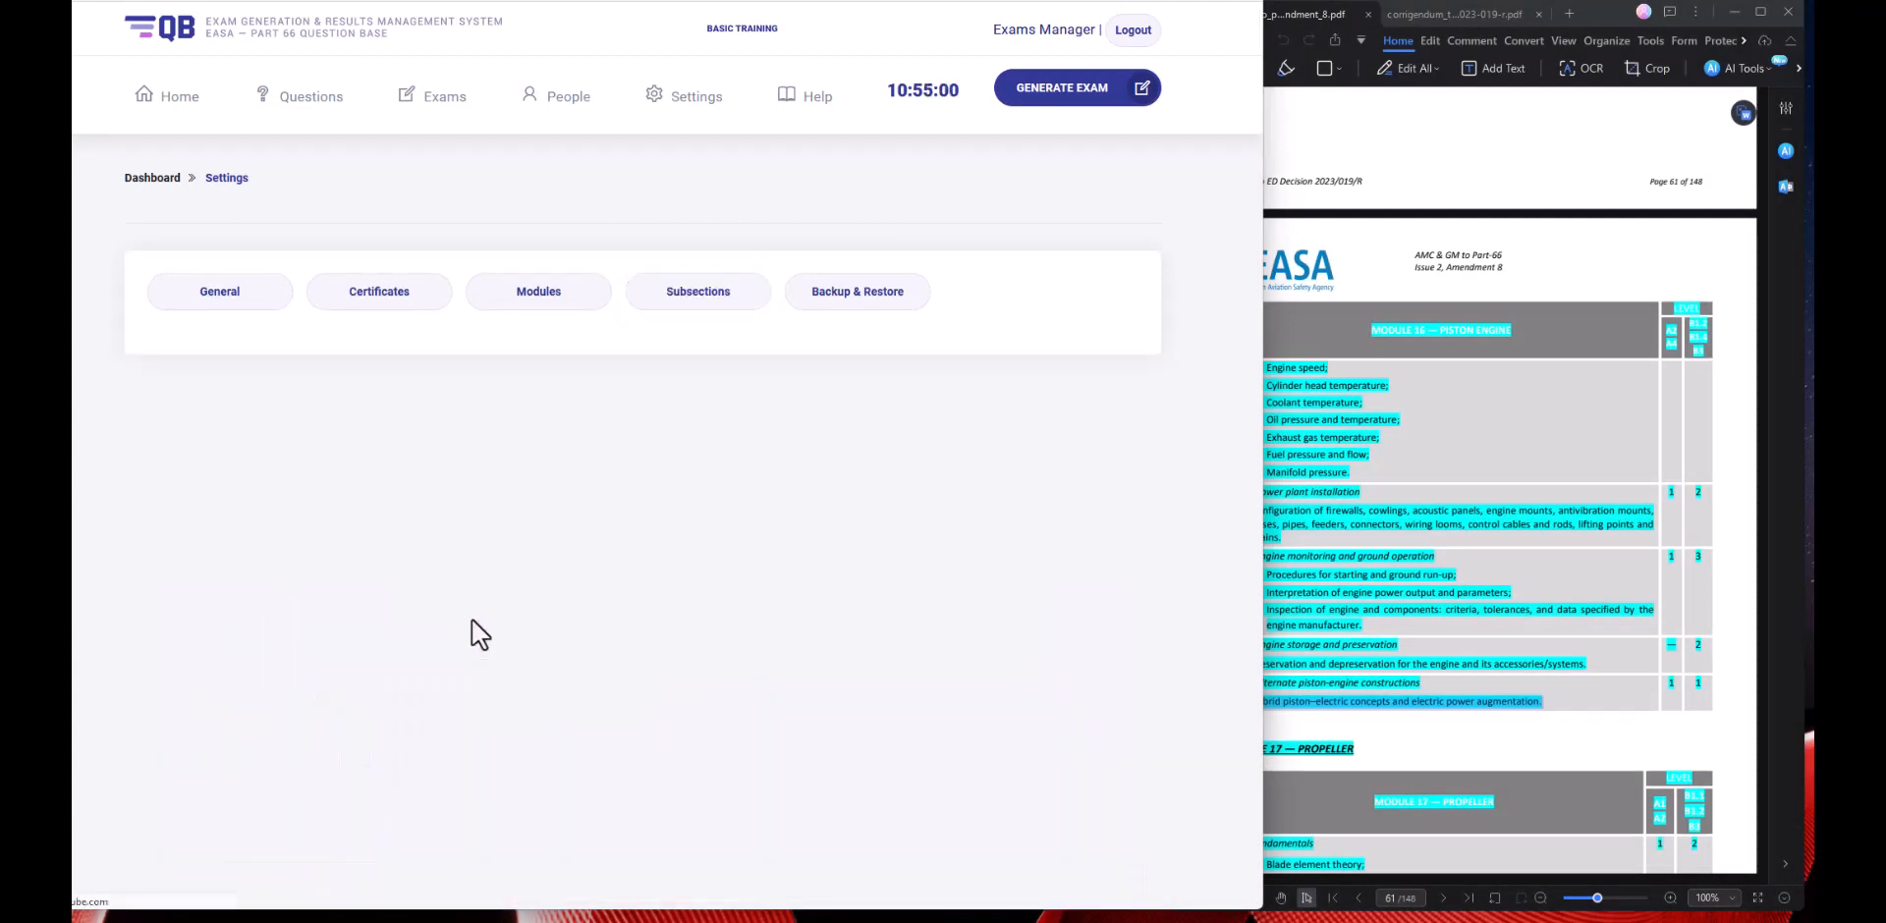
scroll(208, 662, down, 6)
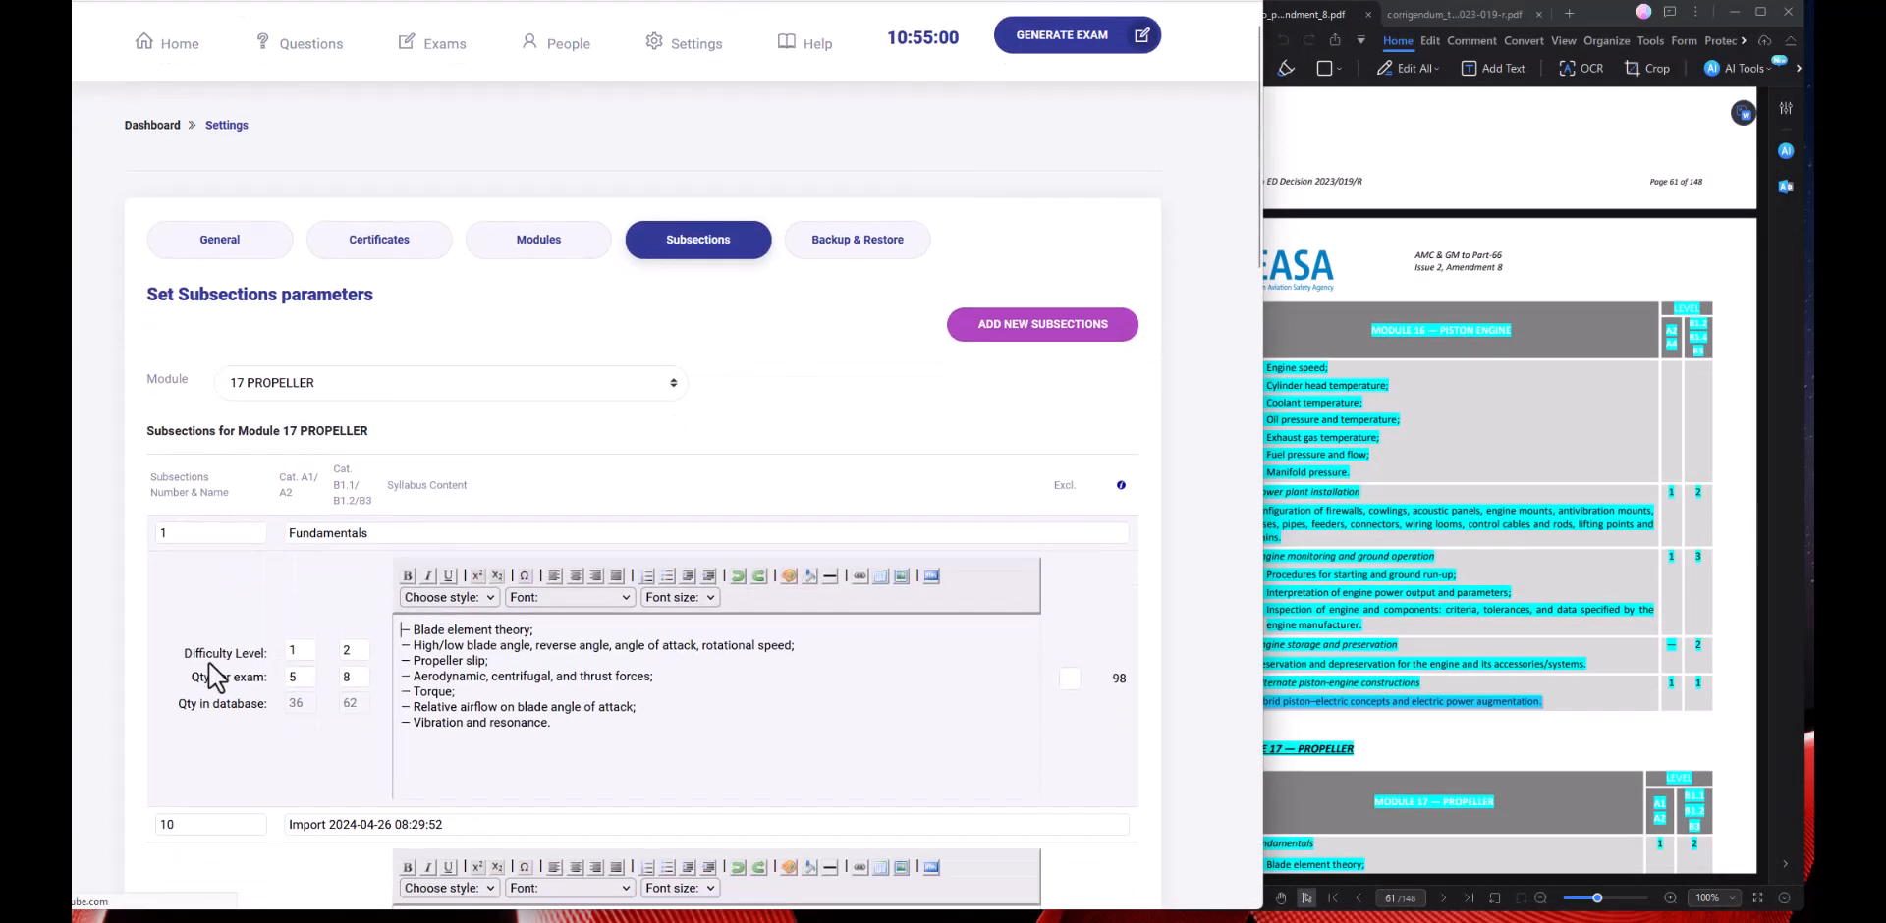
scroll(210, 674, down, 5)
scroll(211, 674, up, 3)
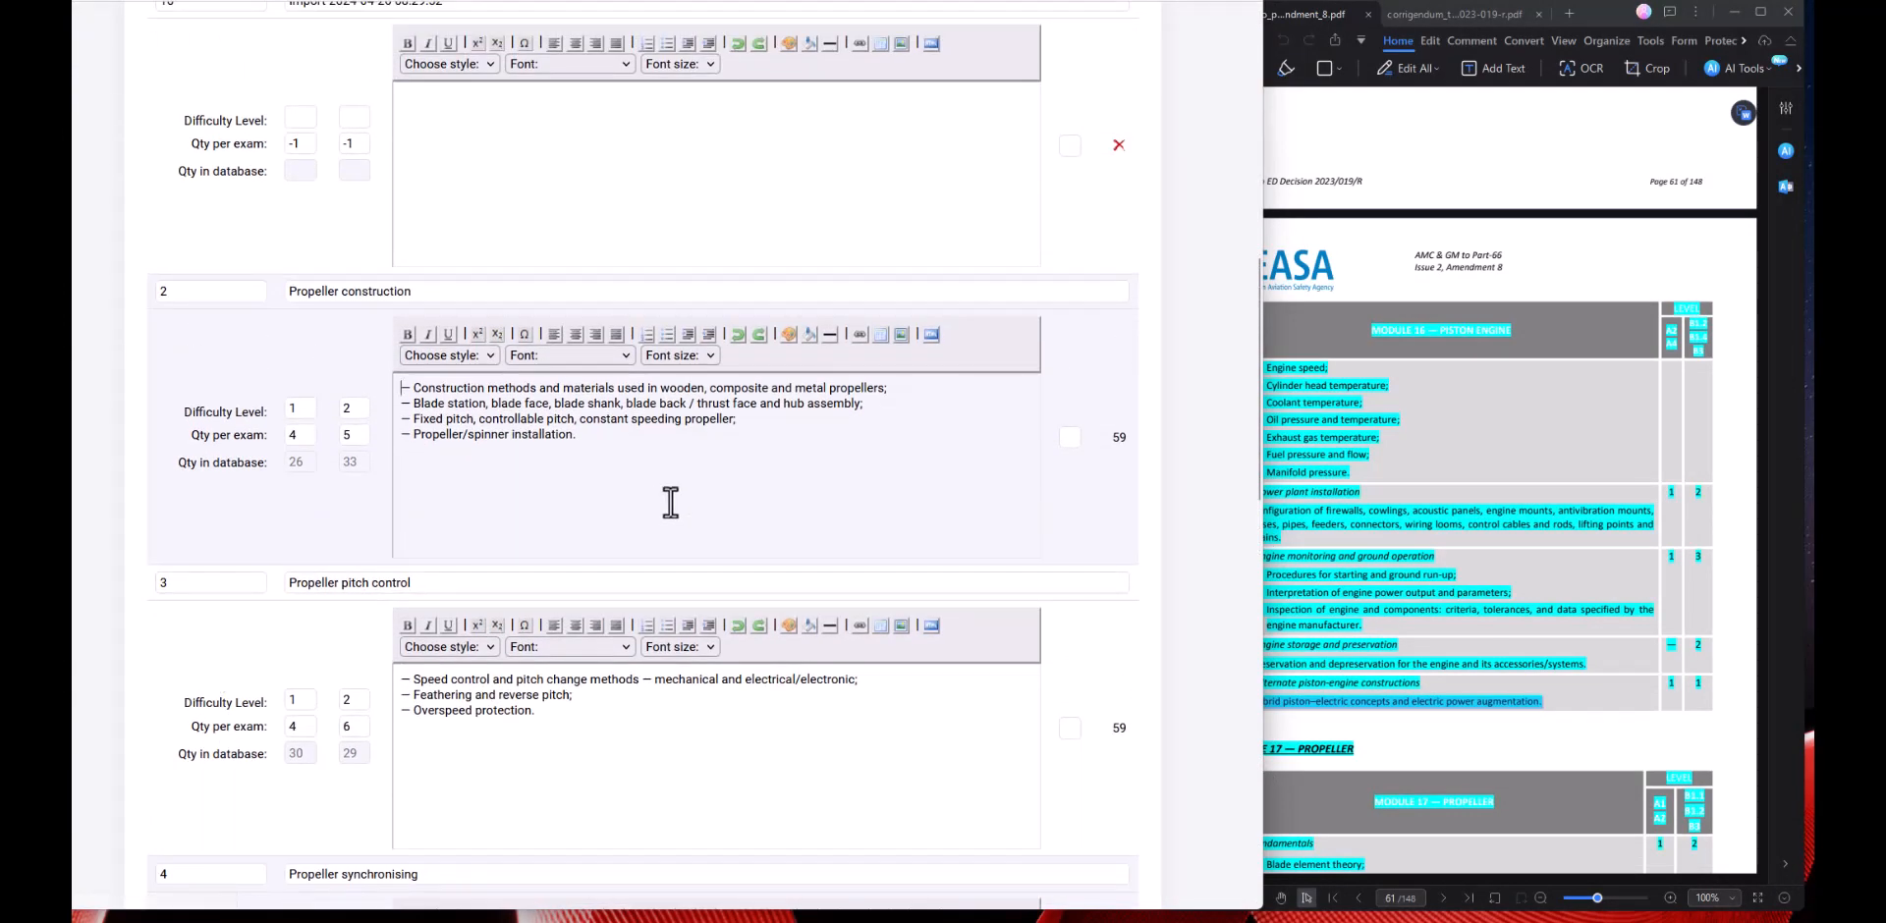
scroll(678, 511, up, 1)
drag(444, 392, 158, 387)
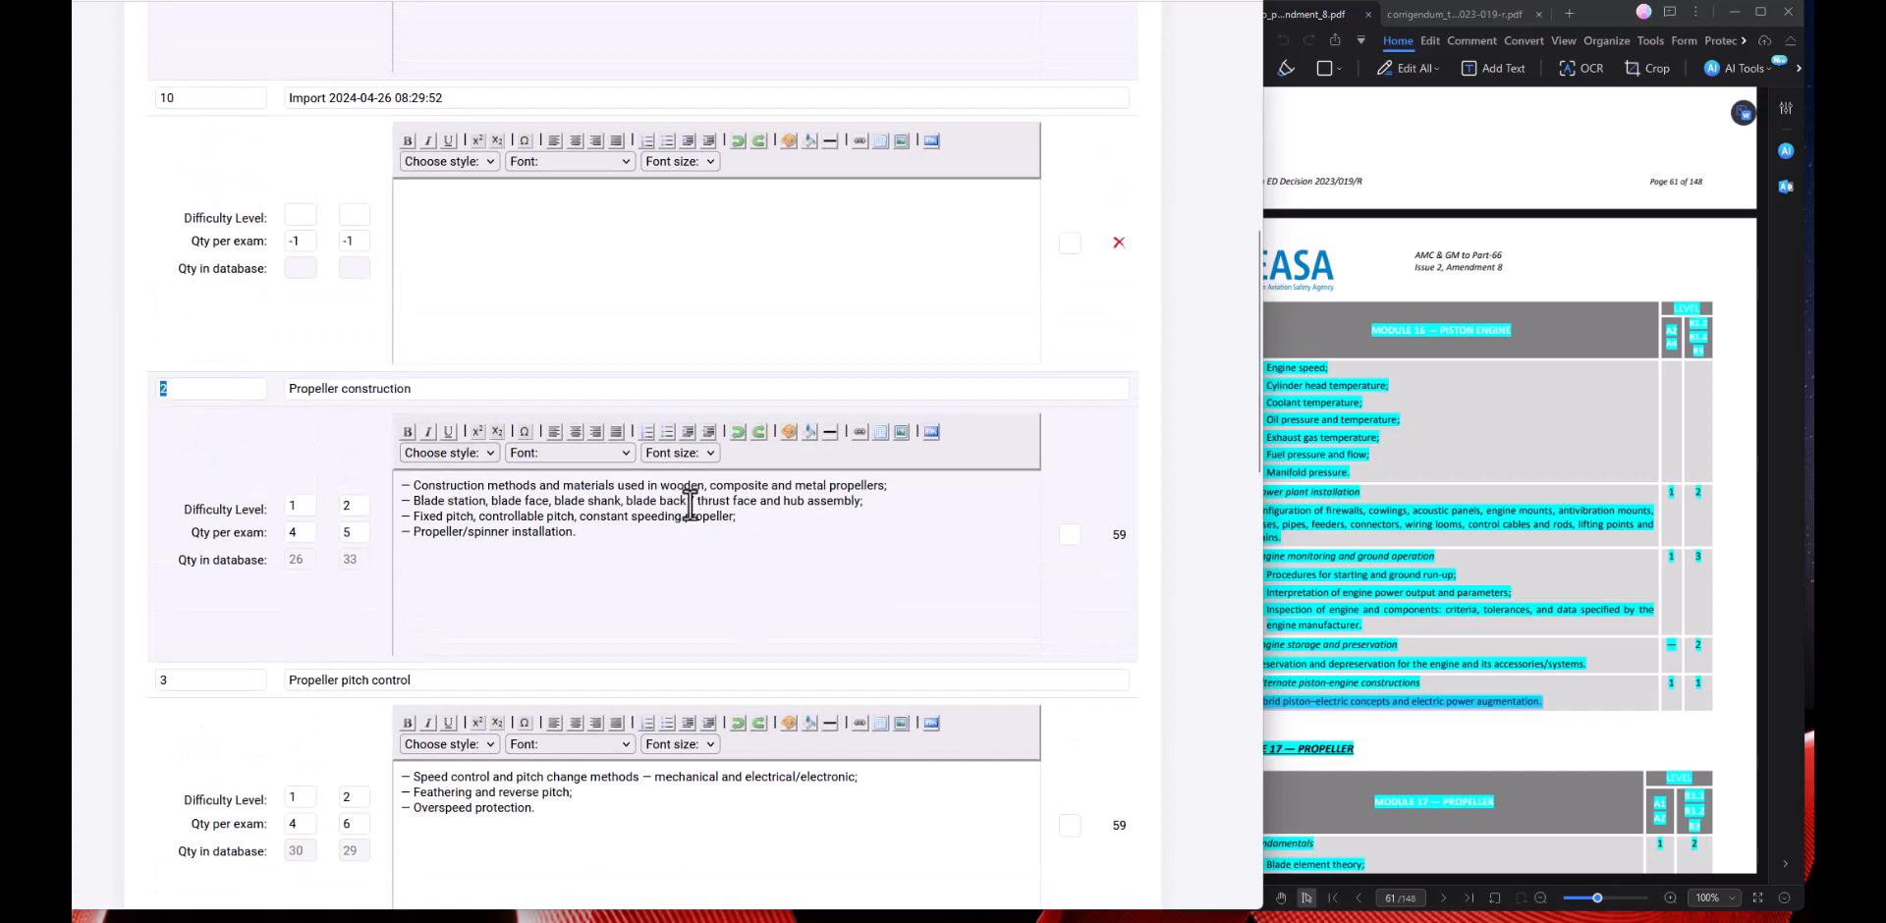
click(692, 504)
drag(692, 504, 754, 509)
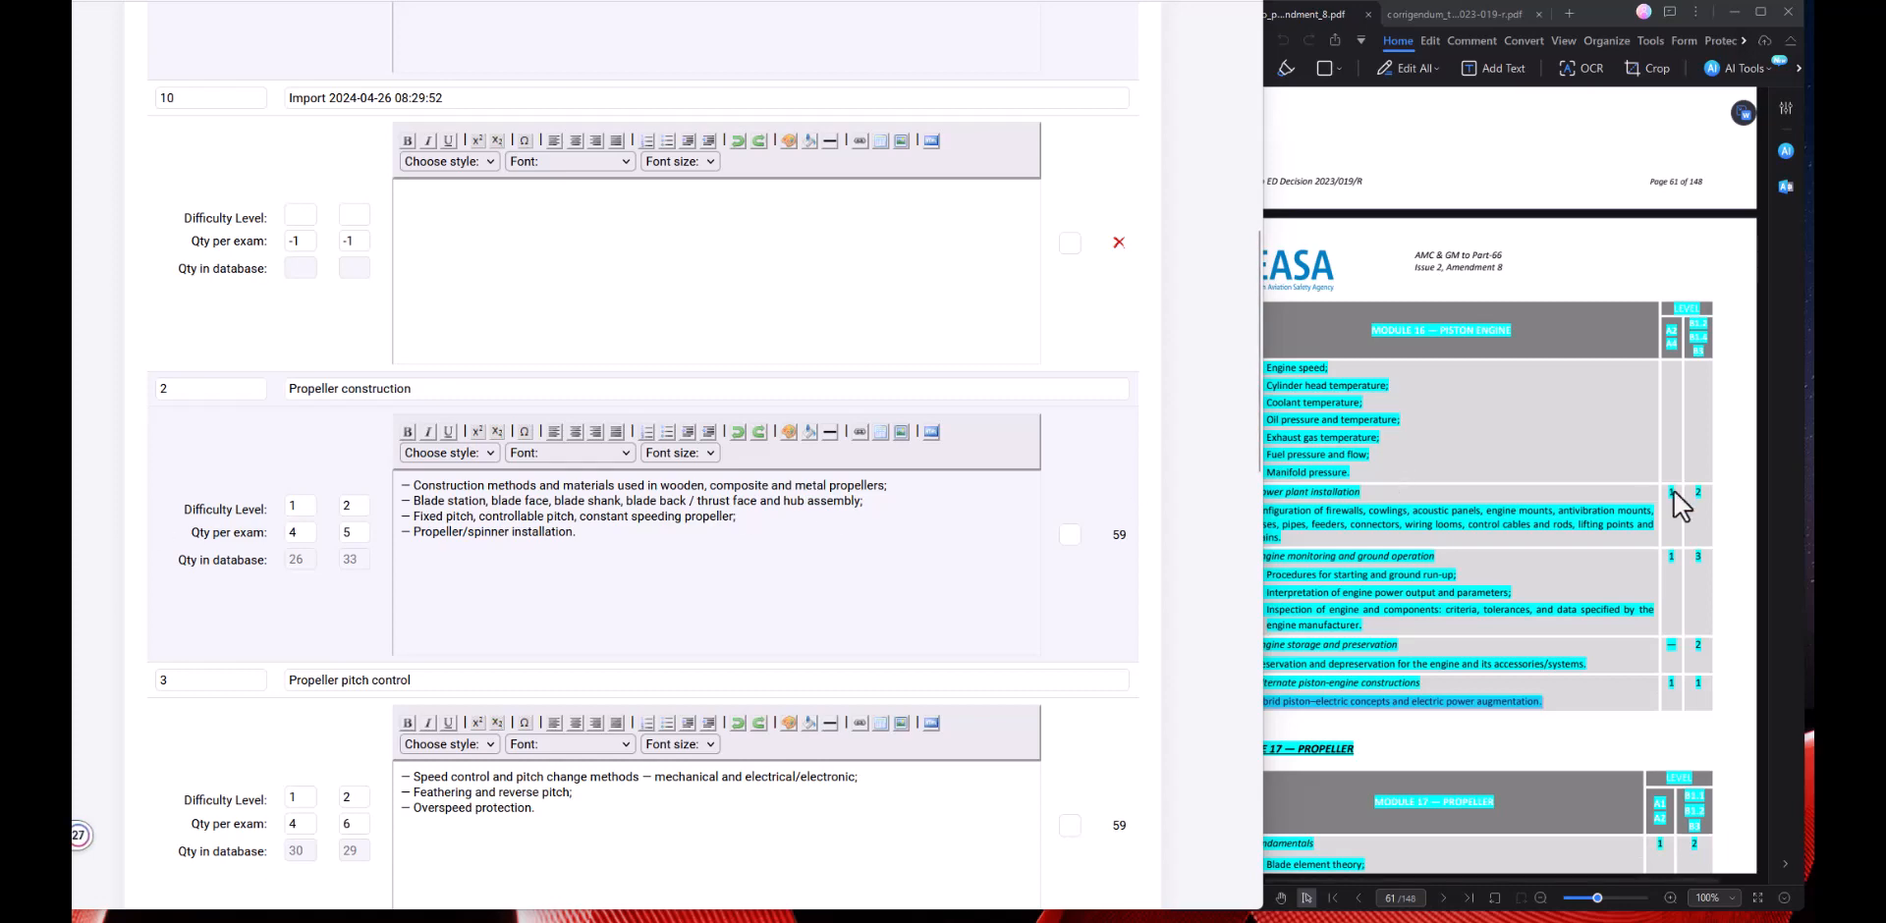
Highlight the AMC and GM to Part-66 Issue 2, Amendment 8 title on the EASA PDF's first page.
click(1562, 427)
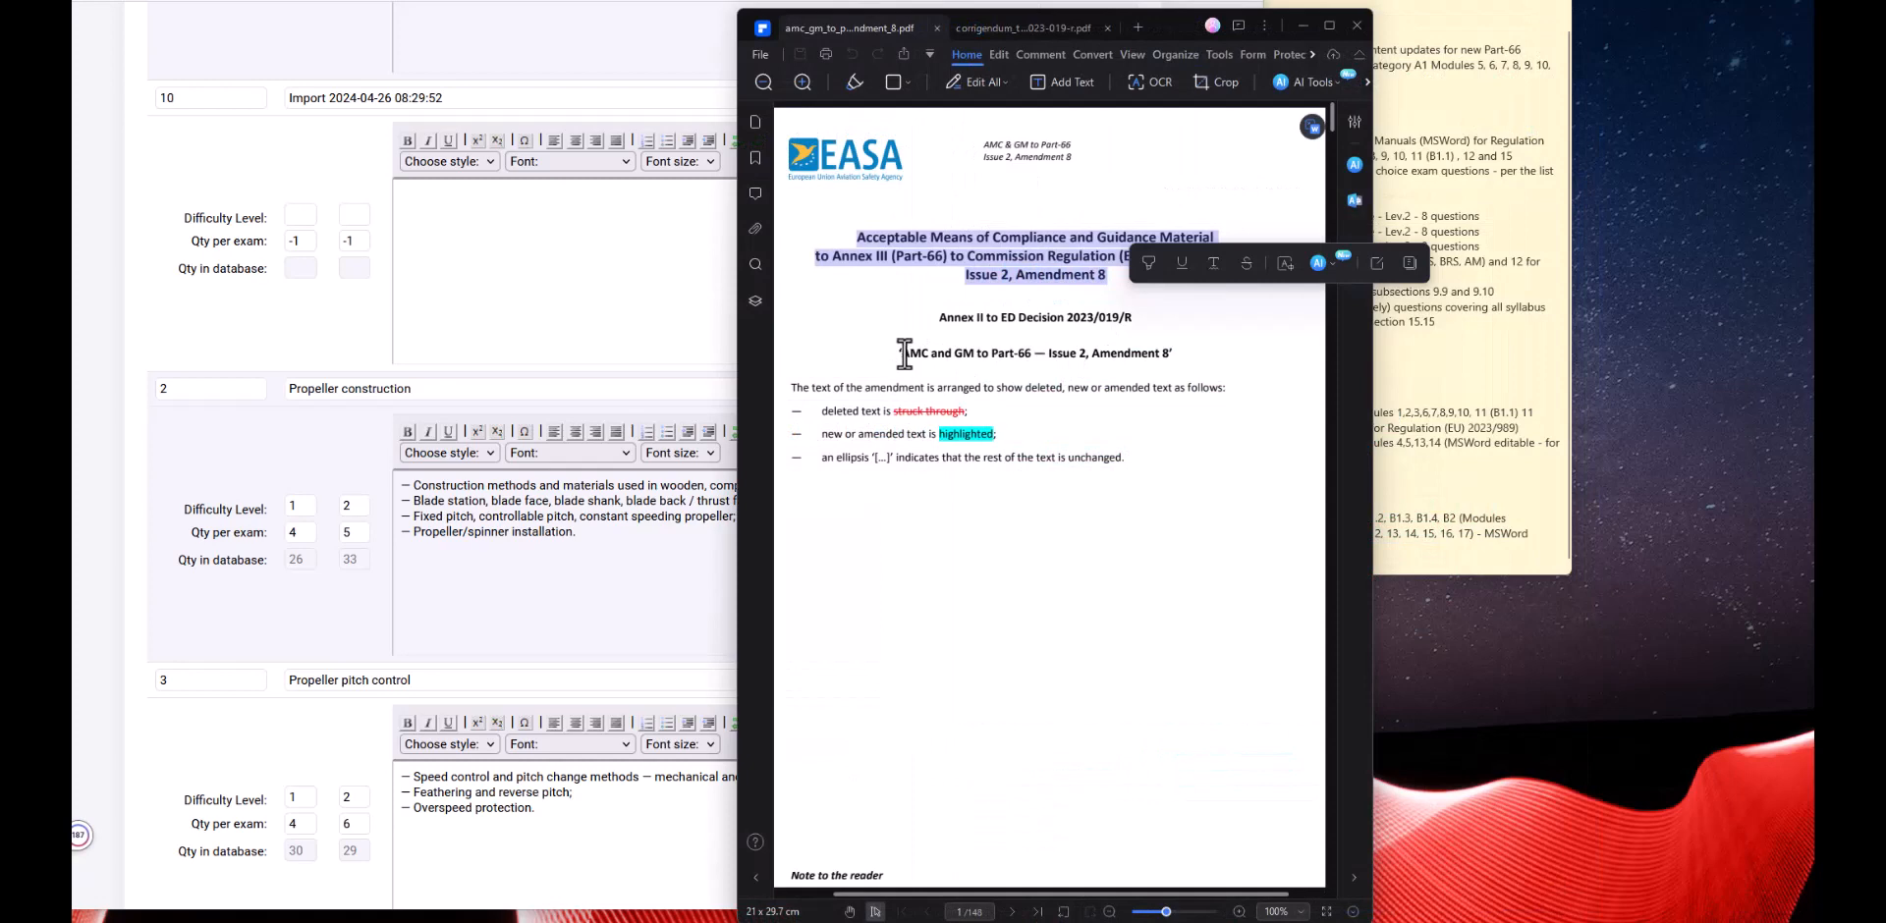
drag(897, 354, 1165, 353)
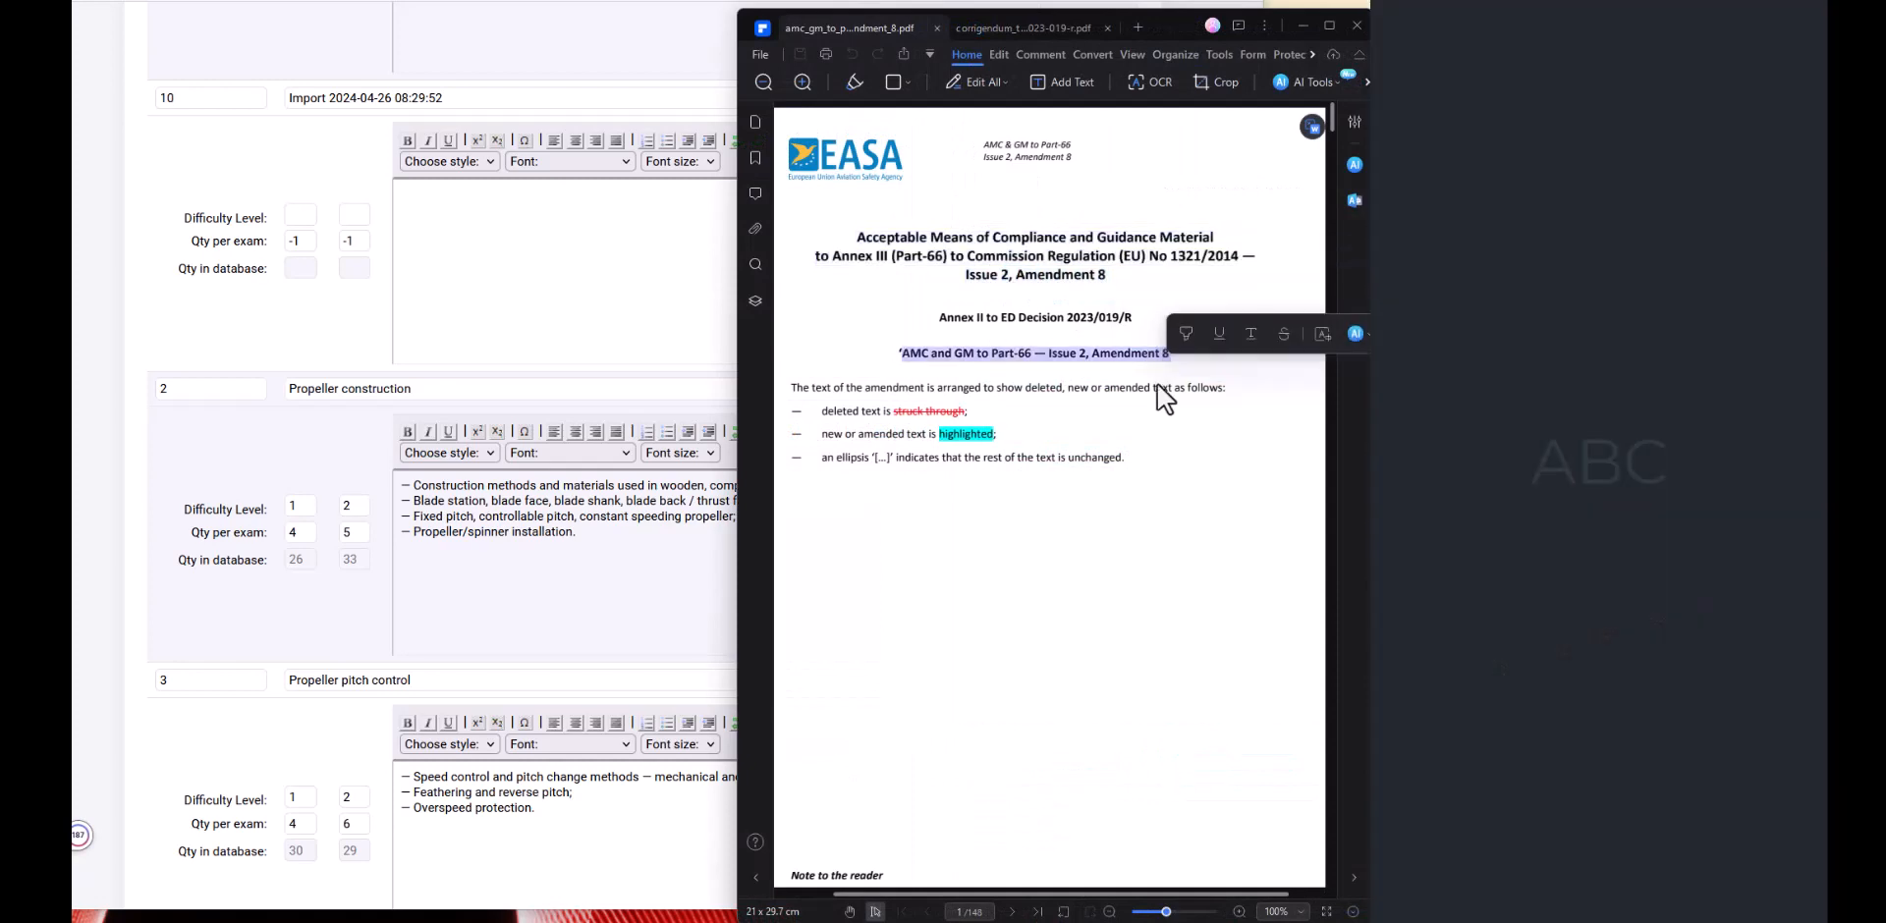
click(1165, 619)
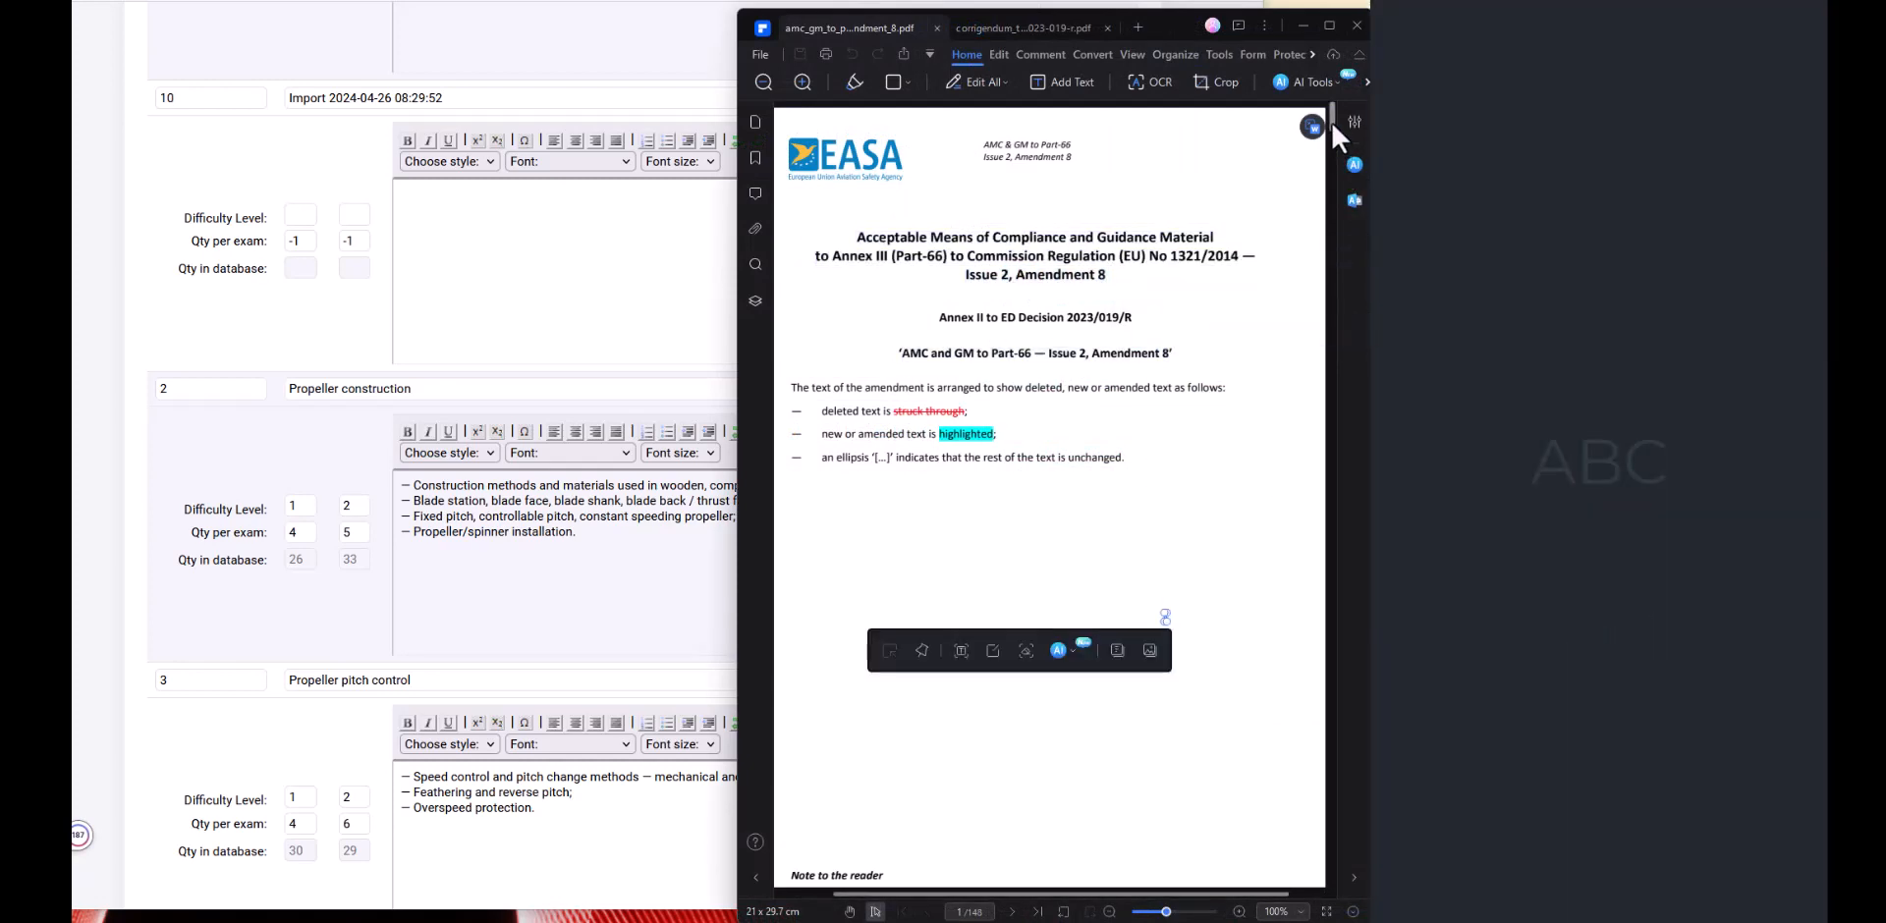
Find the module 5 question-number table in the EASA PDF and examine the per-category values for 5.1 Electronic instrument systems.
drag(1330, 120, 1334, 371)
scroll(1146, 349, down, 5)
drag(823, 317, 1122, 303)
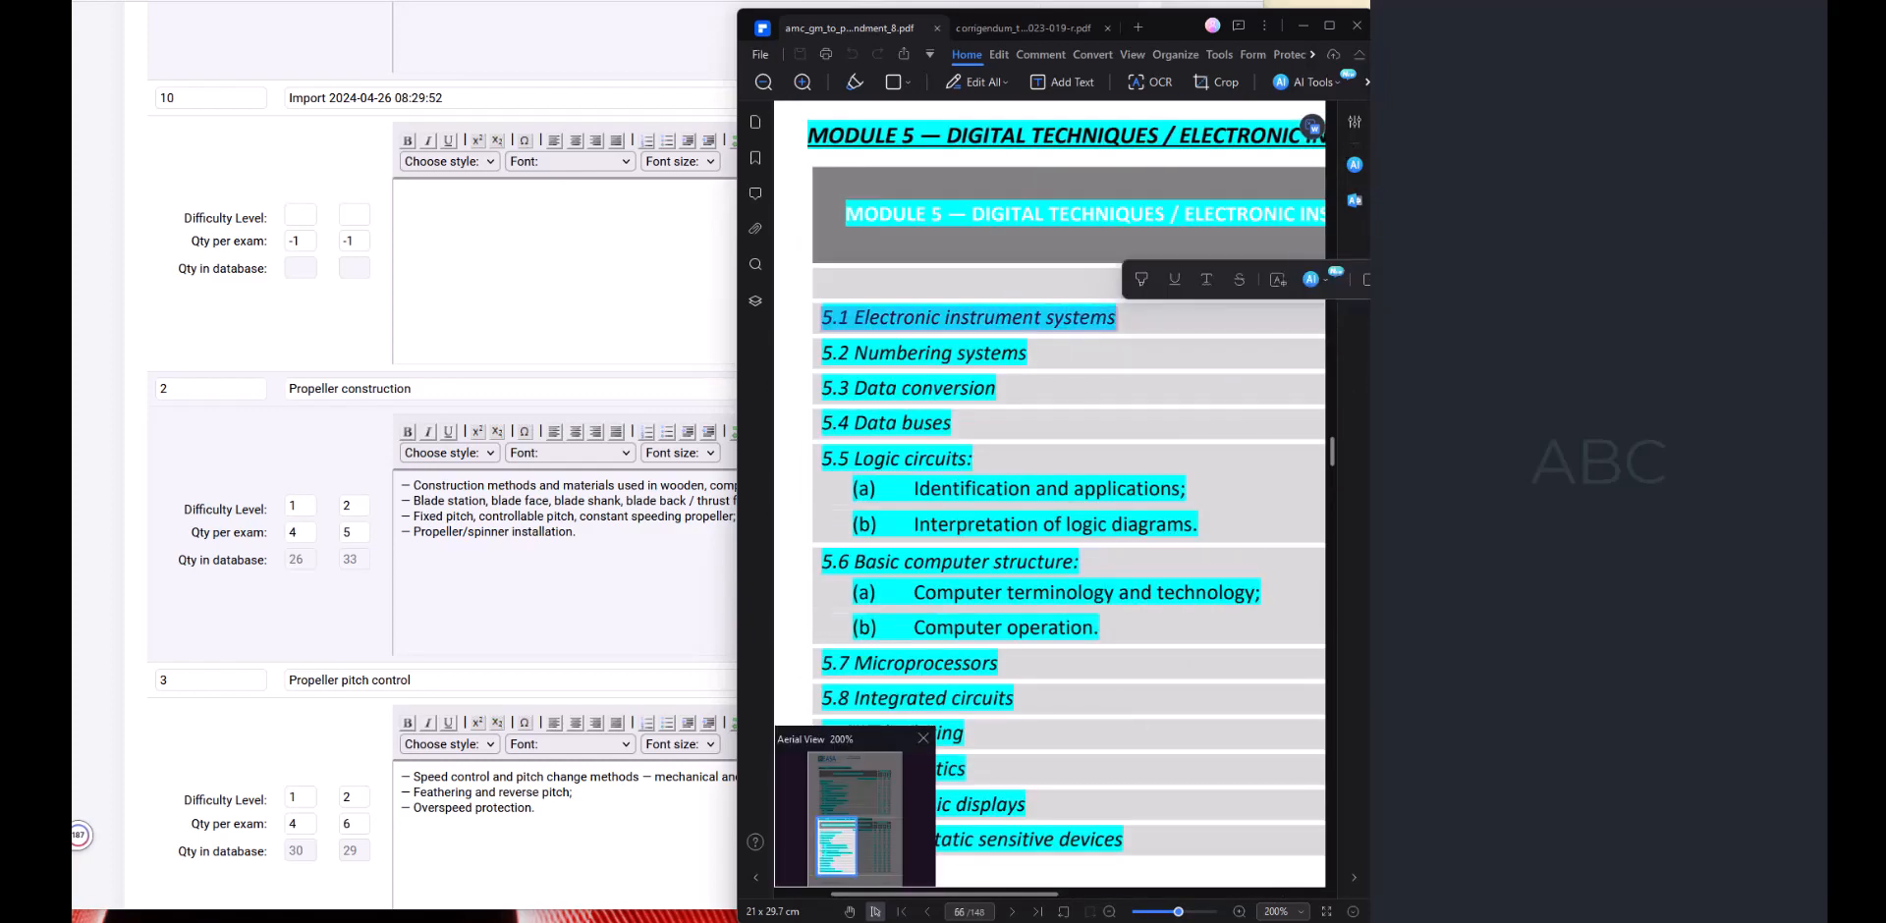
drag(1035, 895, 1327, 894)
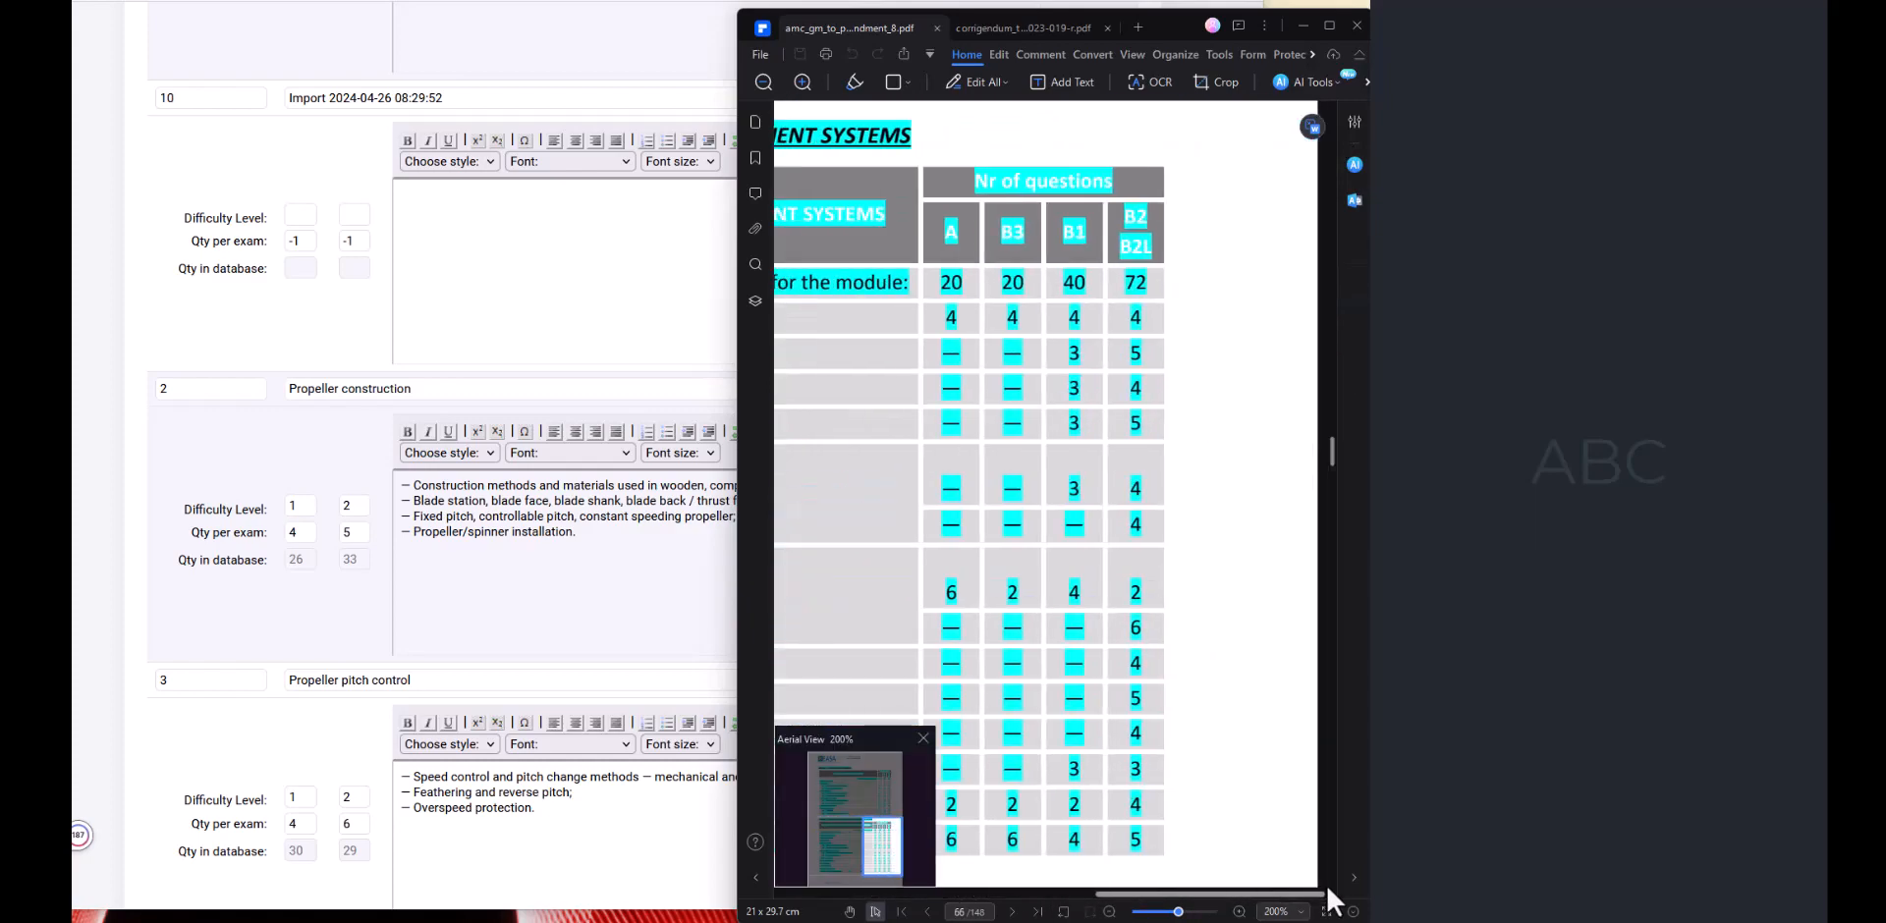
drag(943, 316, 1145, 324)
click(1065, 322)
click(1125, 327)
Show the subsections of module 05 DIGITAL TECHNIQUES / ELECTRONIC INSTRUMENT SYSTEMS and examine the quantity per exam for Electronic instrument systems.
click(356, 337)
scroll(352, 334, up, 6)
scroll(351, 331, up, 2)
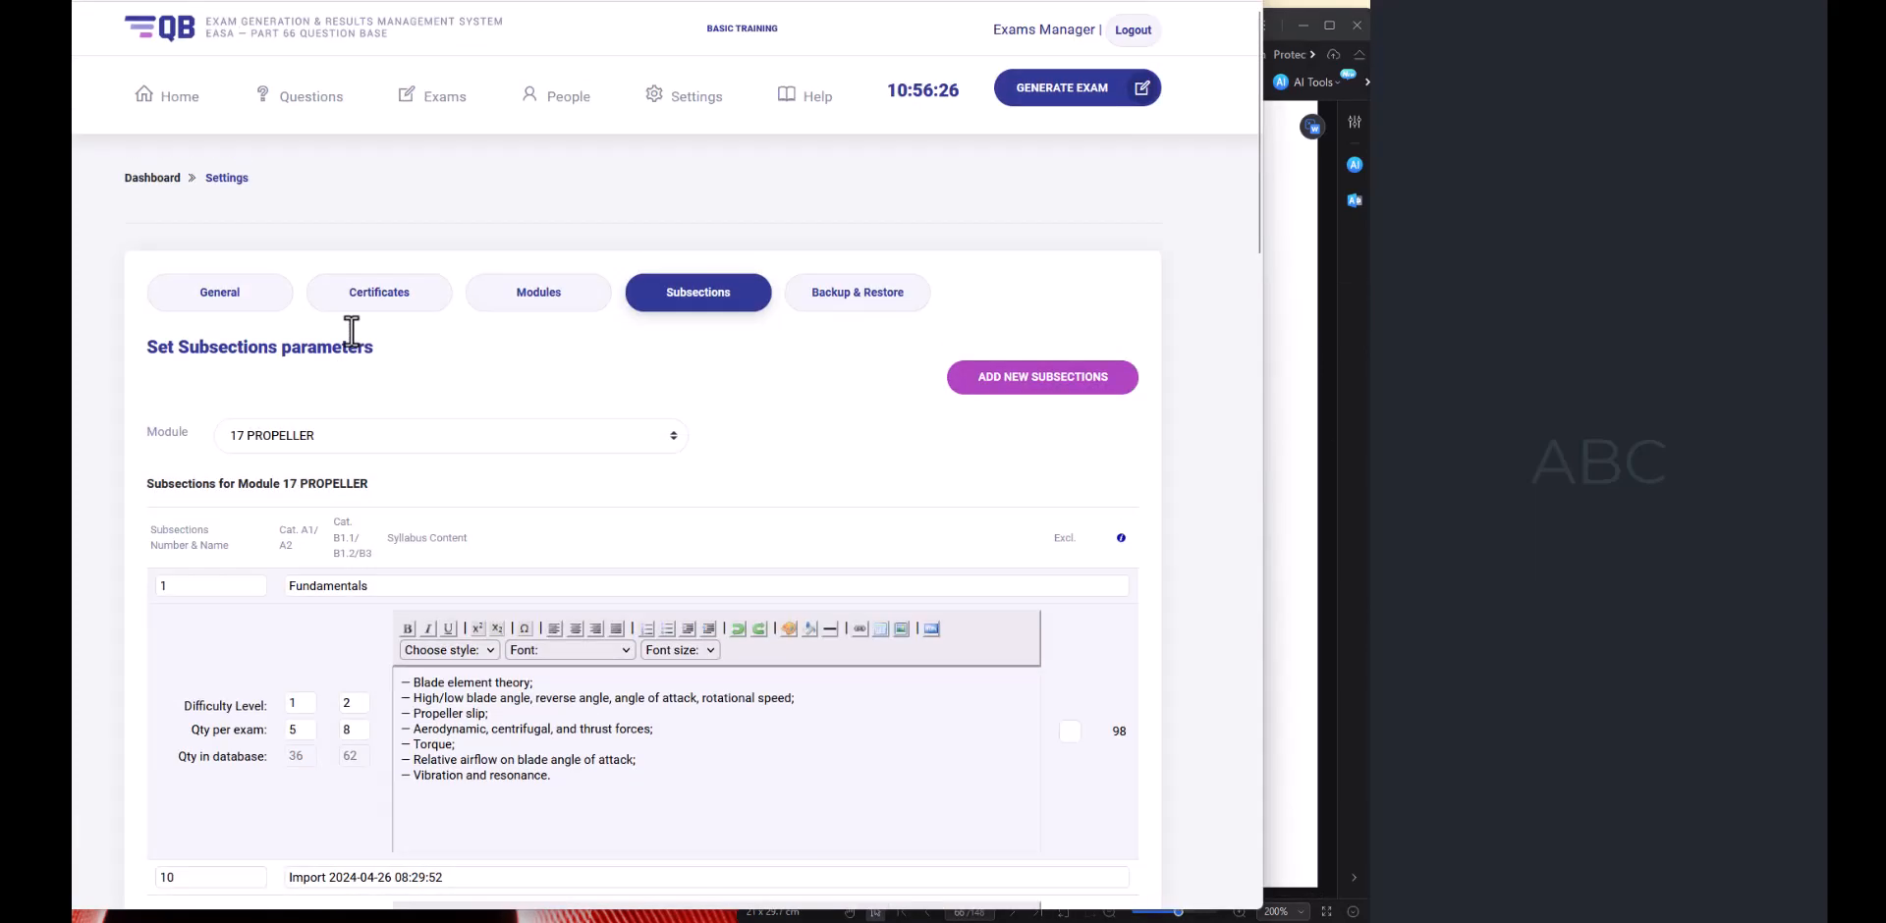
click(320, 439)
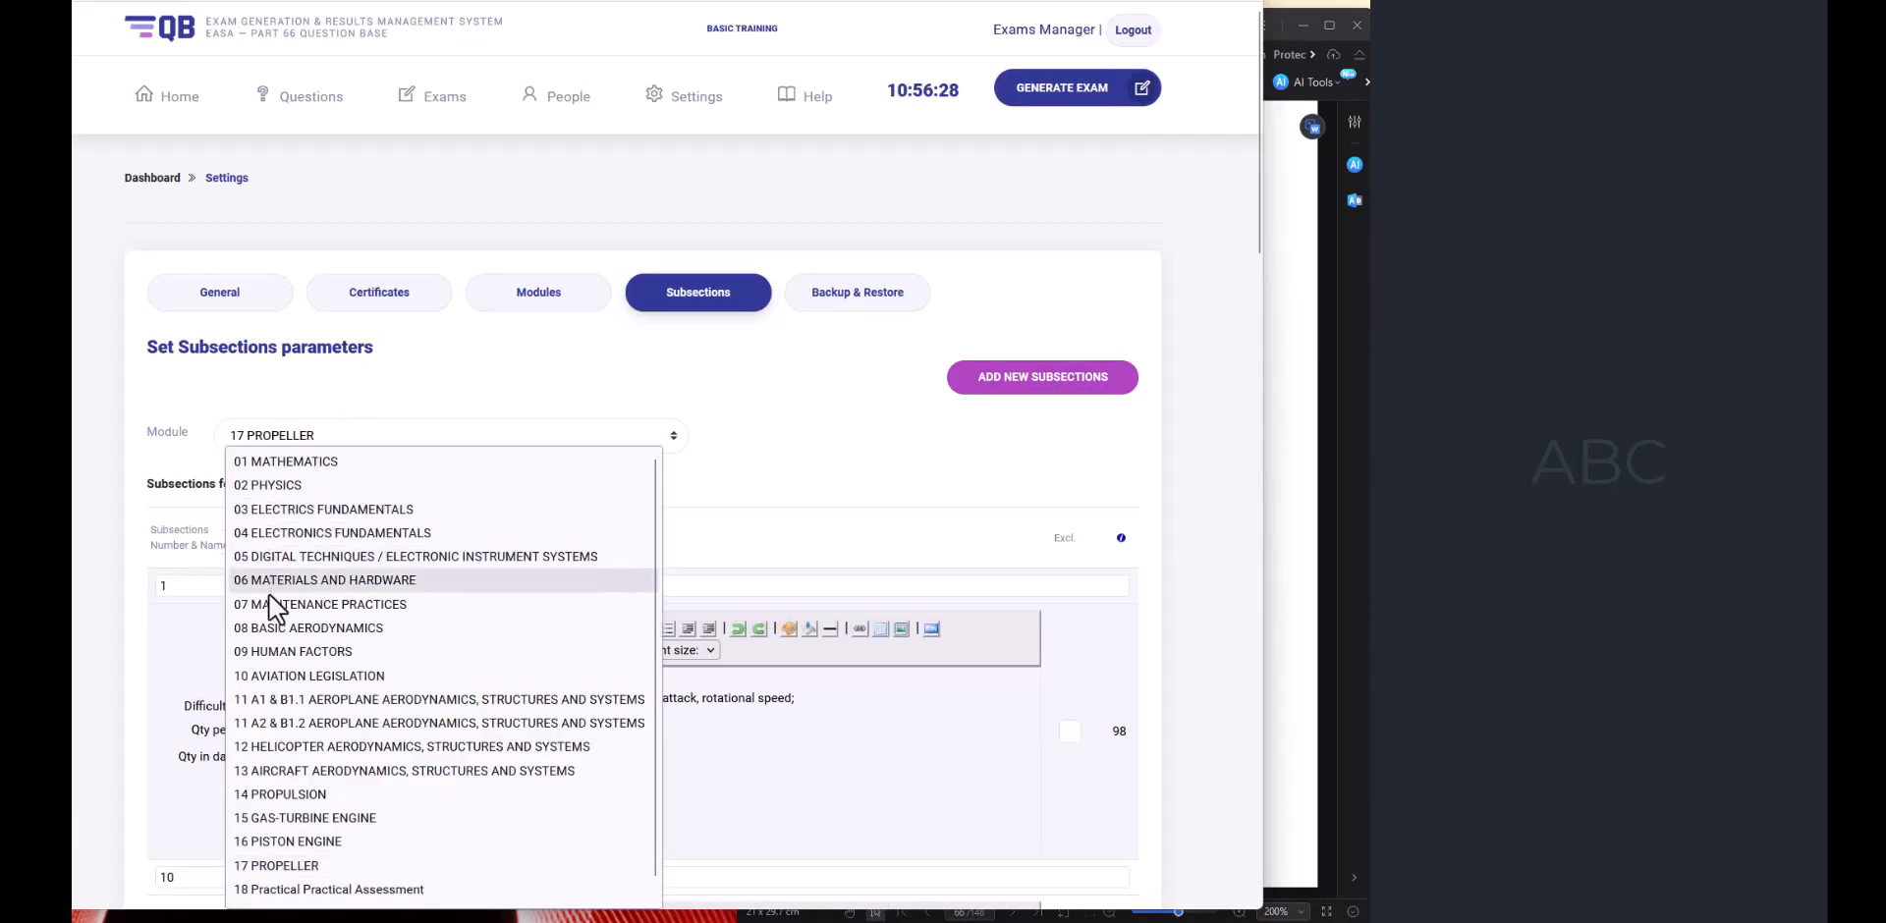
click(263, 564)
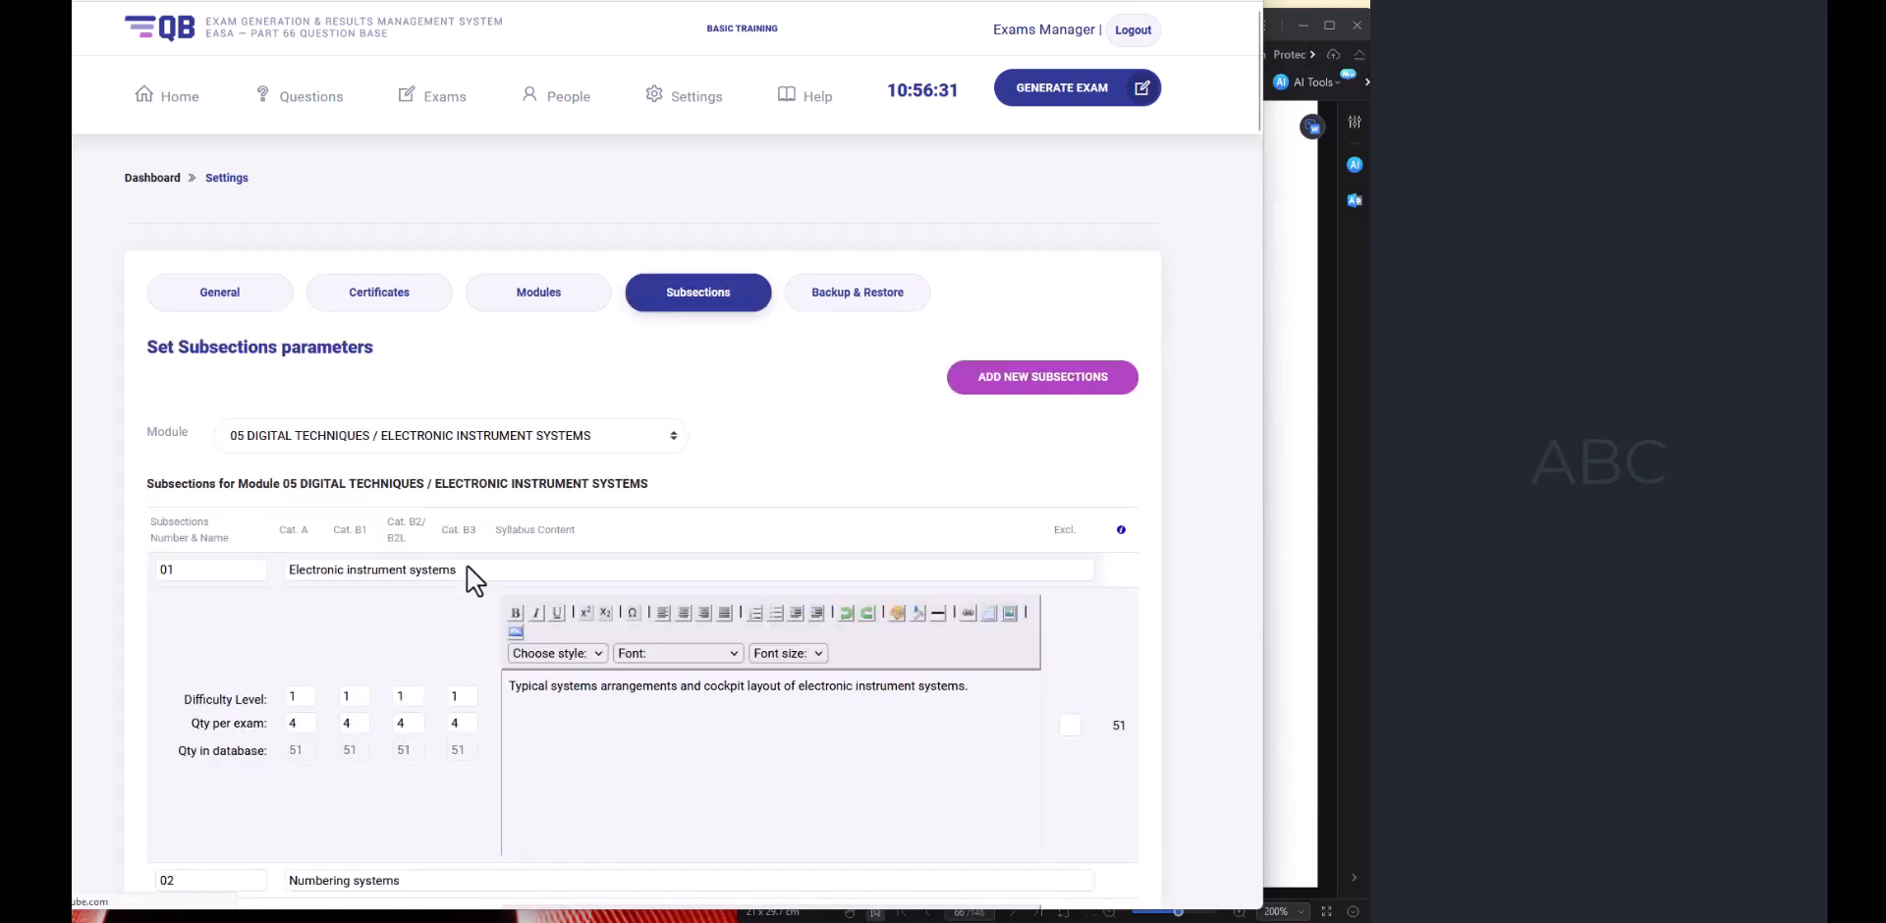
scroll(467, 561, down, 2)
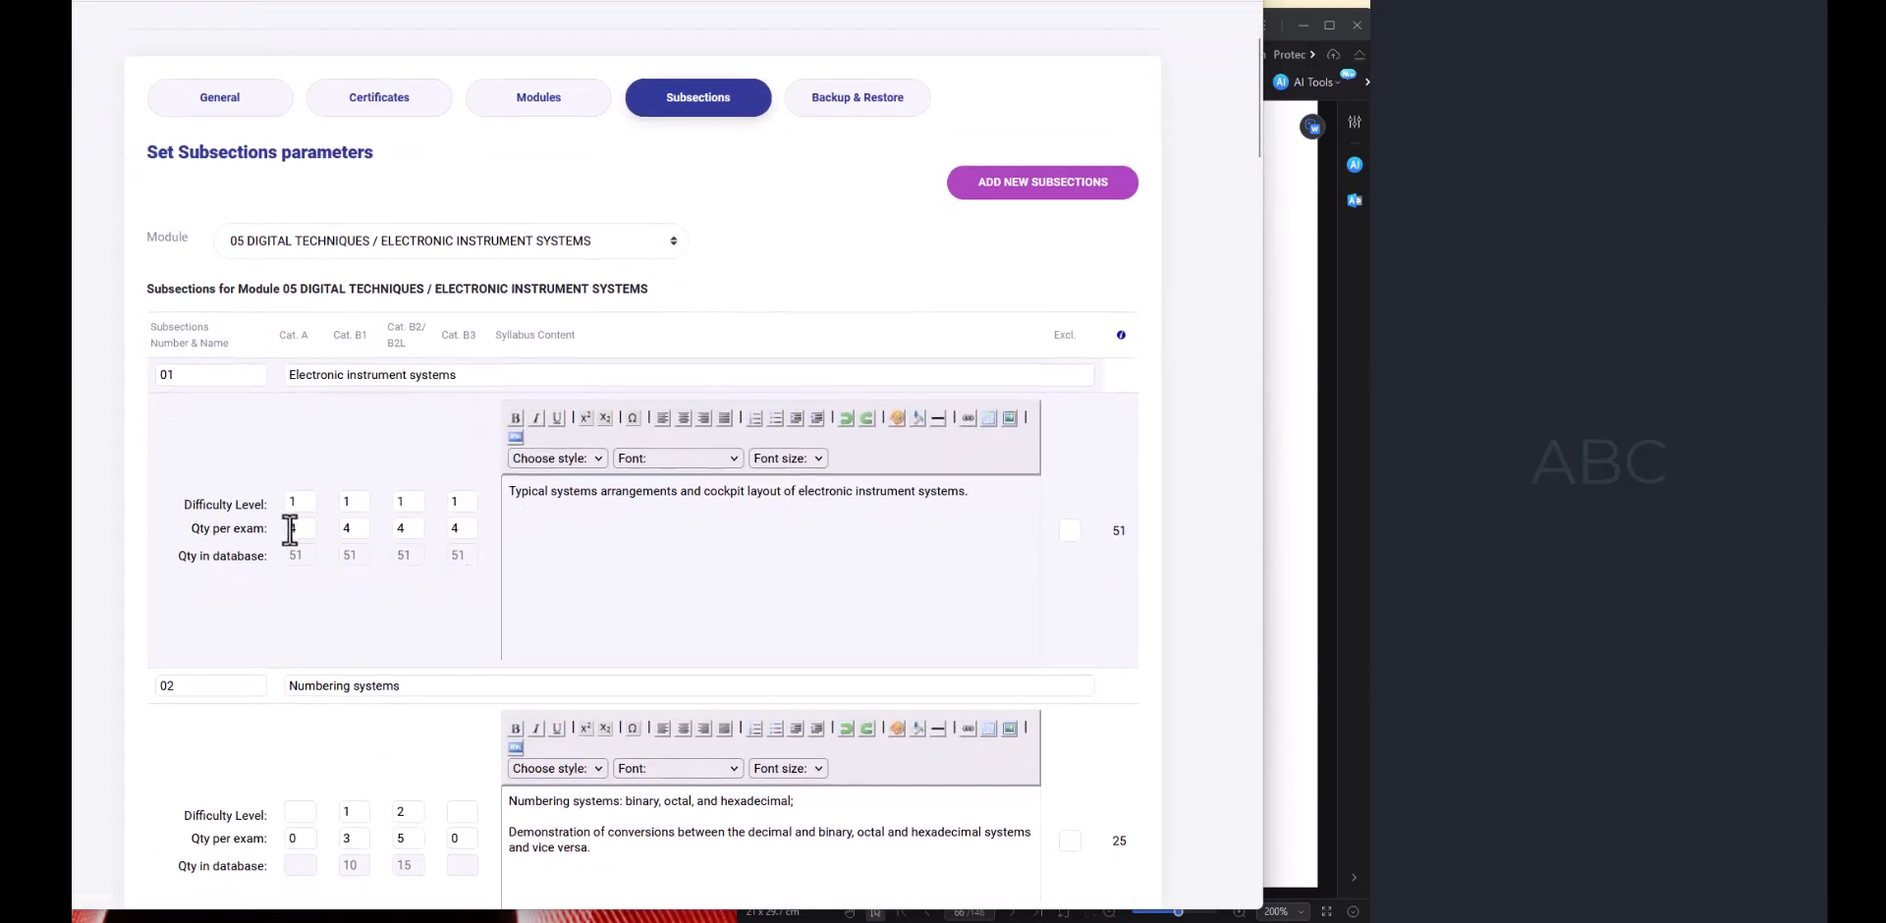
drag(342, 527, 408, 530)
Compare module 05's Numbering systems quantities per exam with the row for section 5.2 in the EASA PDF.
click(1297, 372)
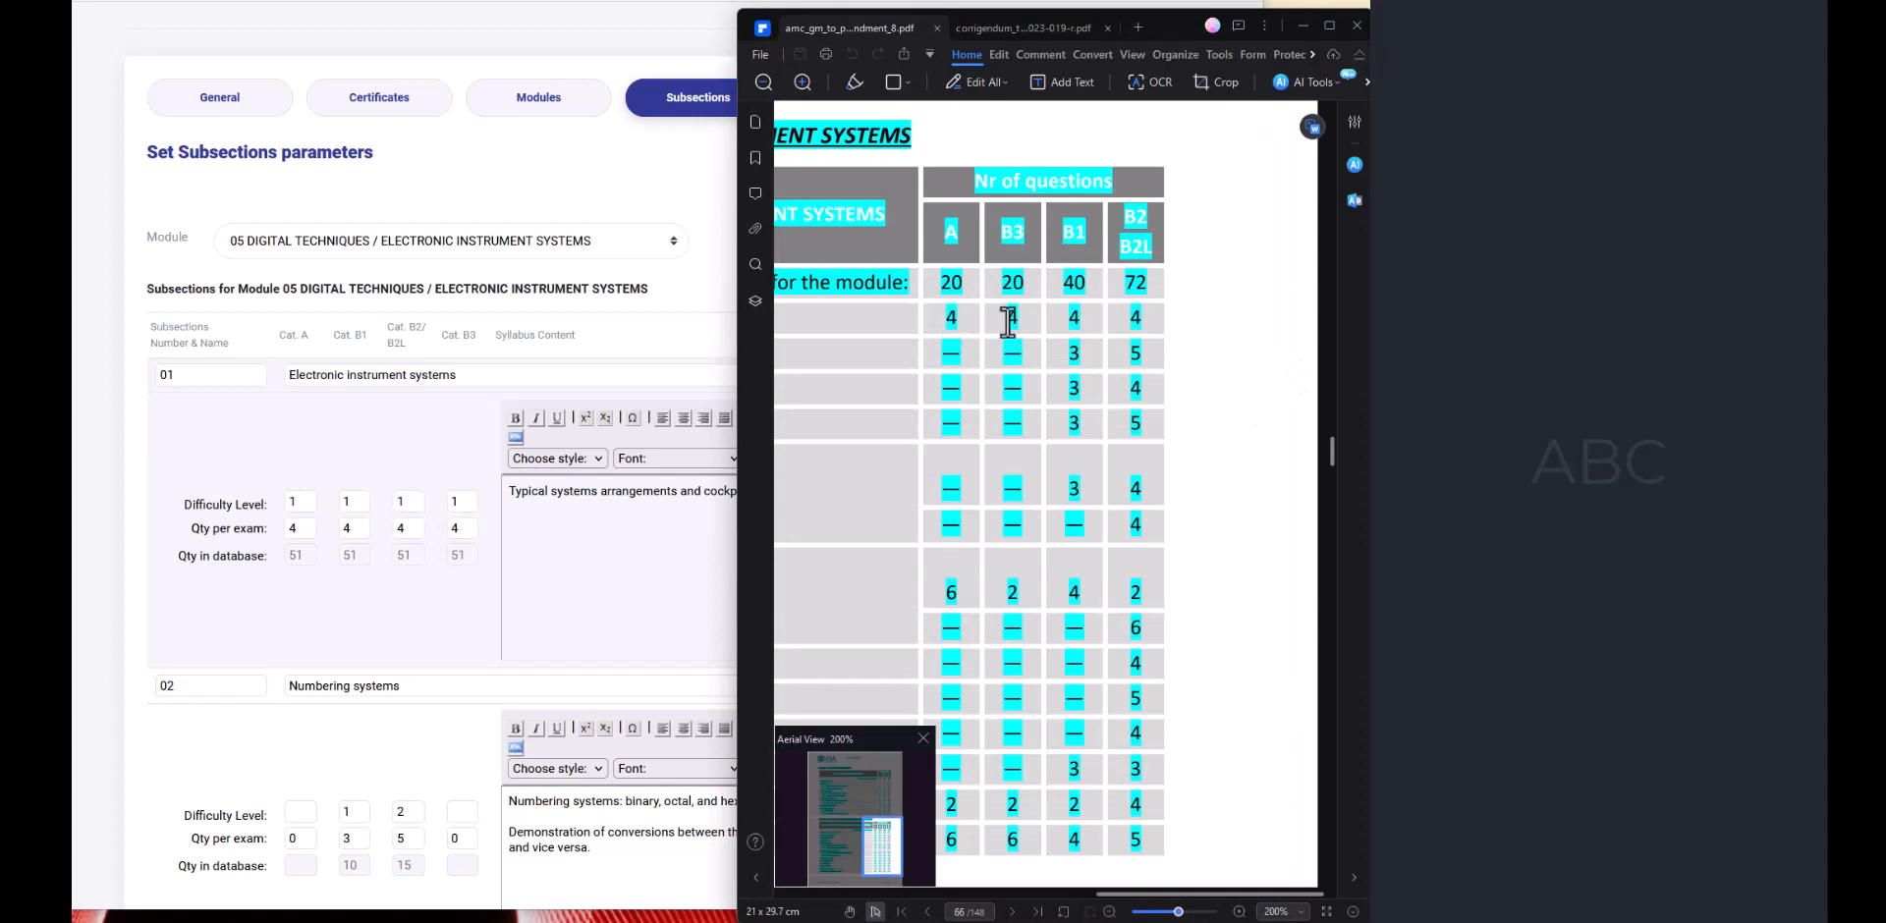
scroll(412, 746, down, 3)
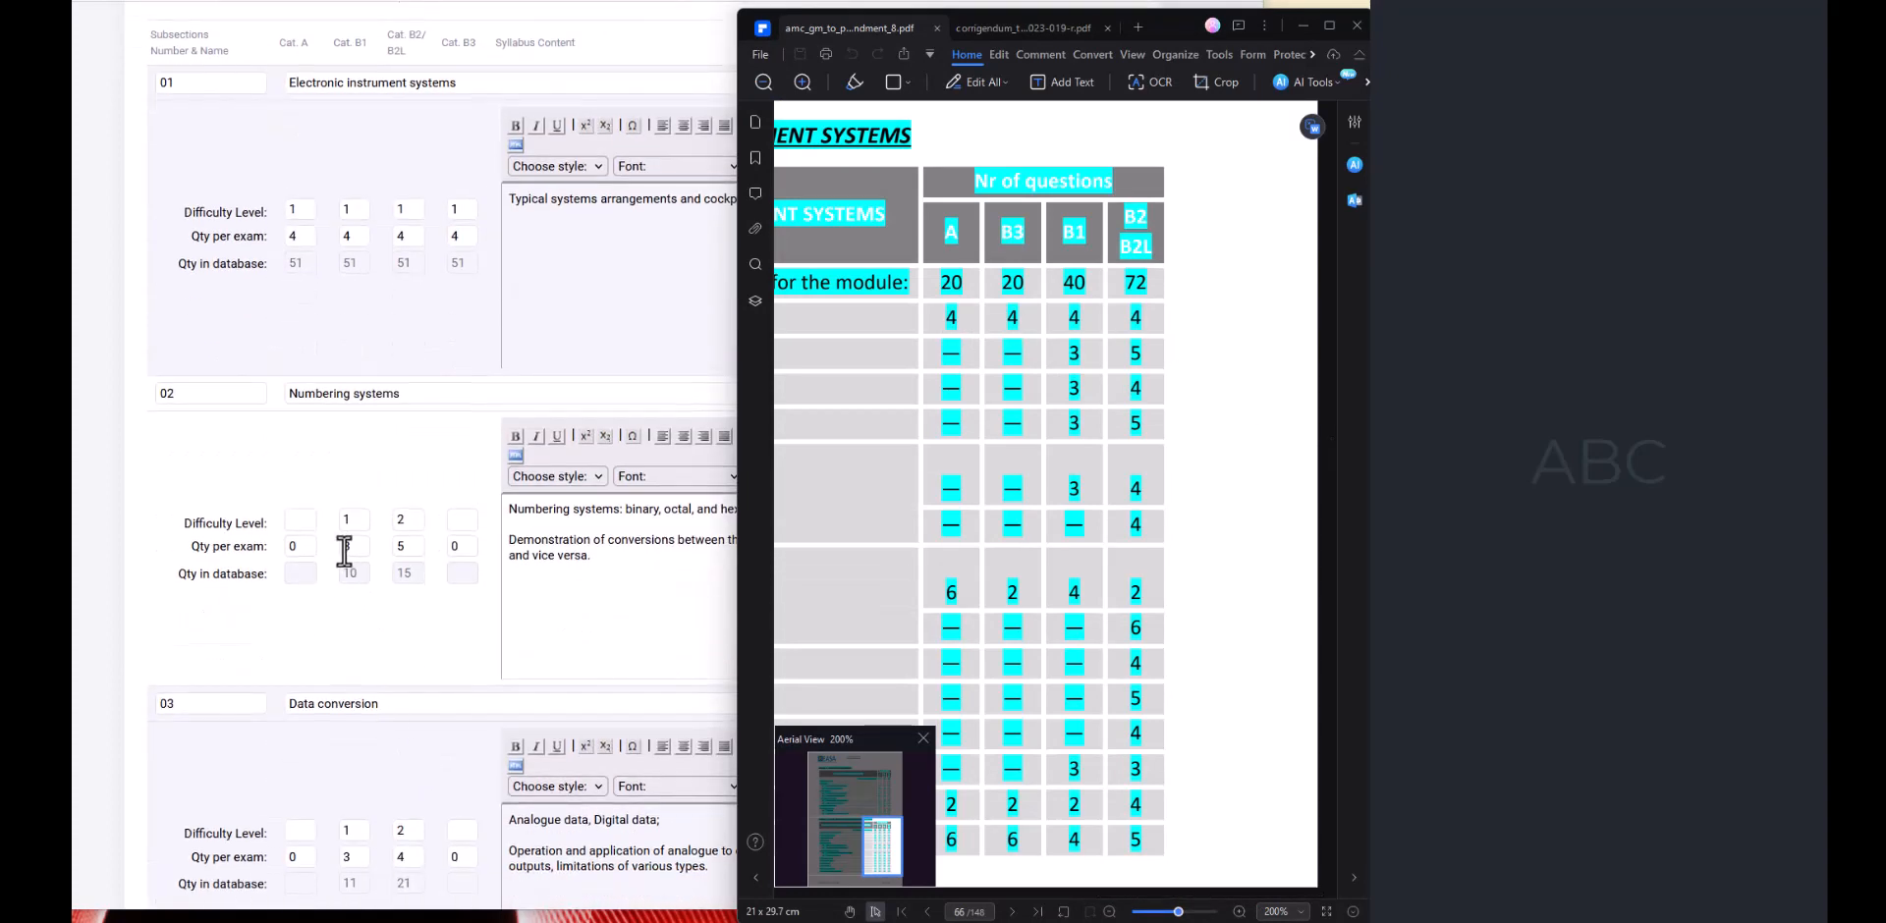
drag(1065, 350, 1107, 354)
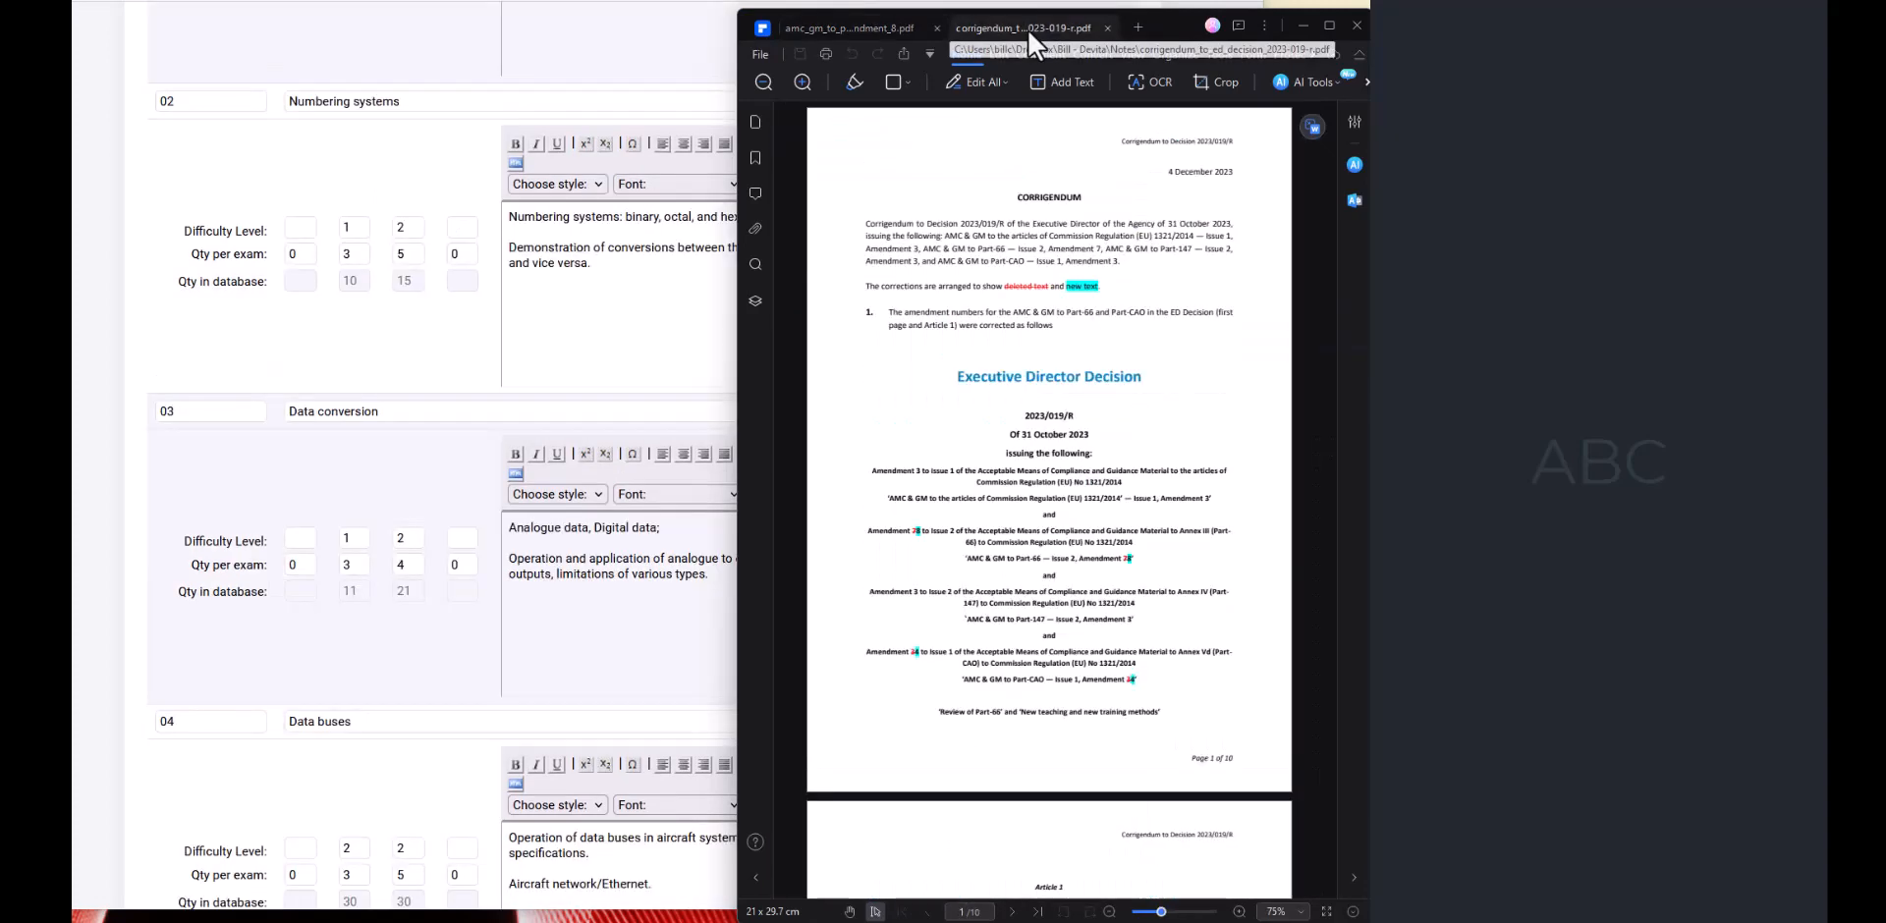
Review the corrigendum to ED Decision 2023/019/R and examine the corrected question numbers for module 3 Electrical Fundamentals.
double_click(1041, 196)
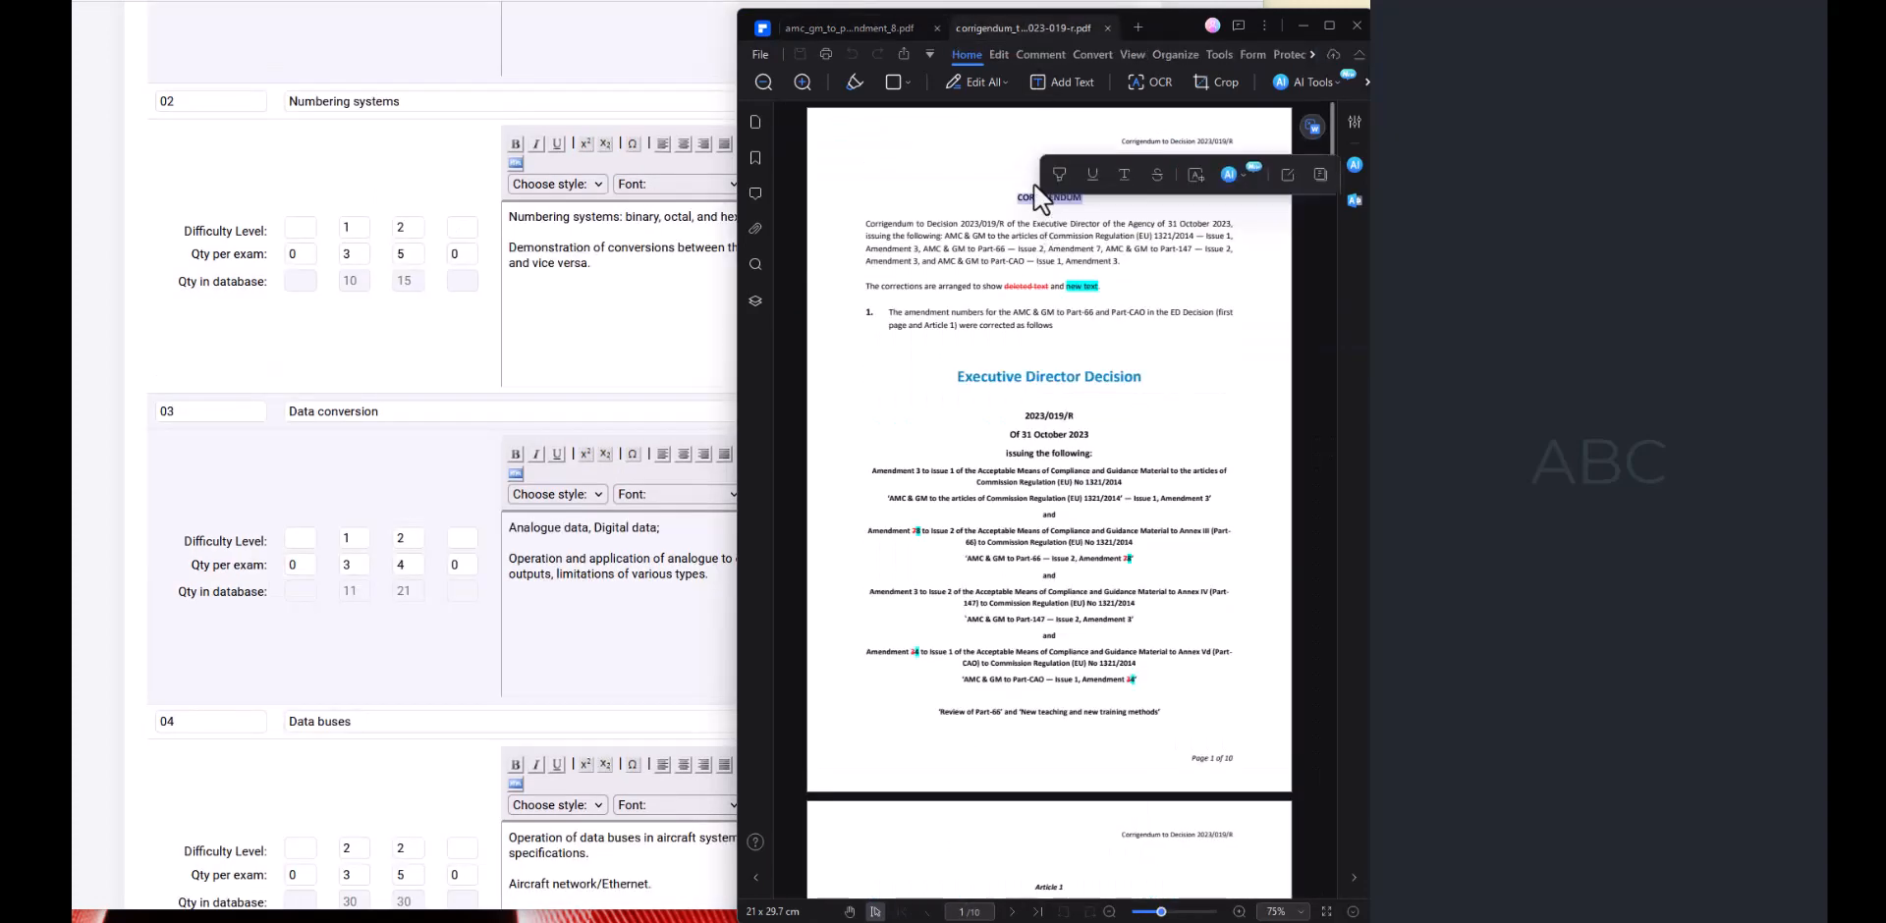
ctrl+scroll(1036, 194, up, 3)
ctrl+scroll(1036, 195, down, 3)
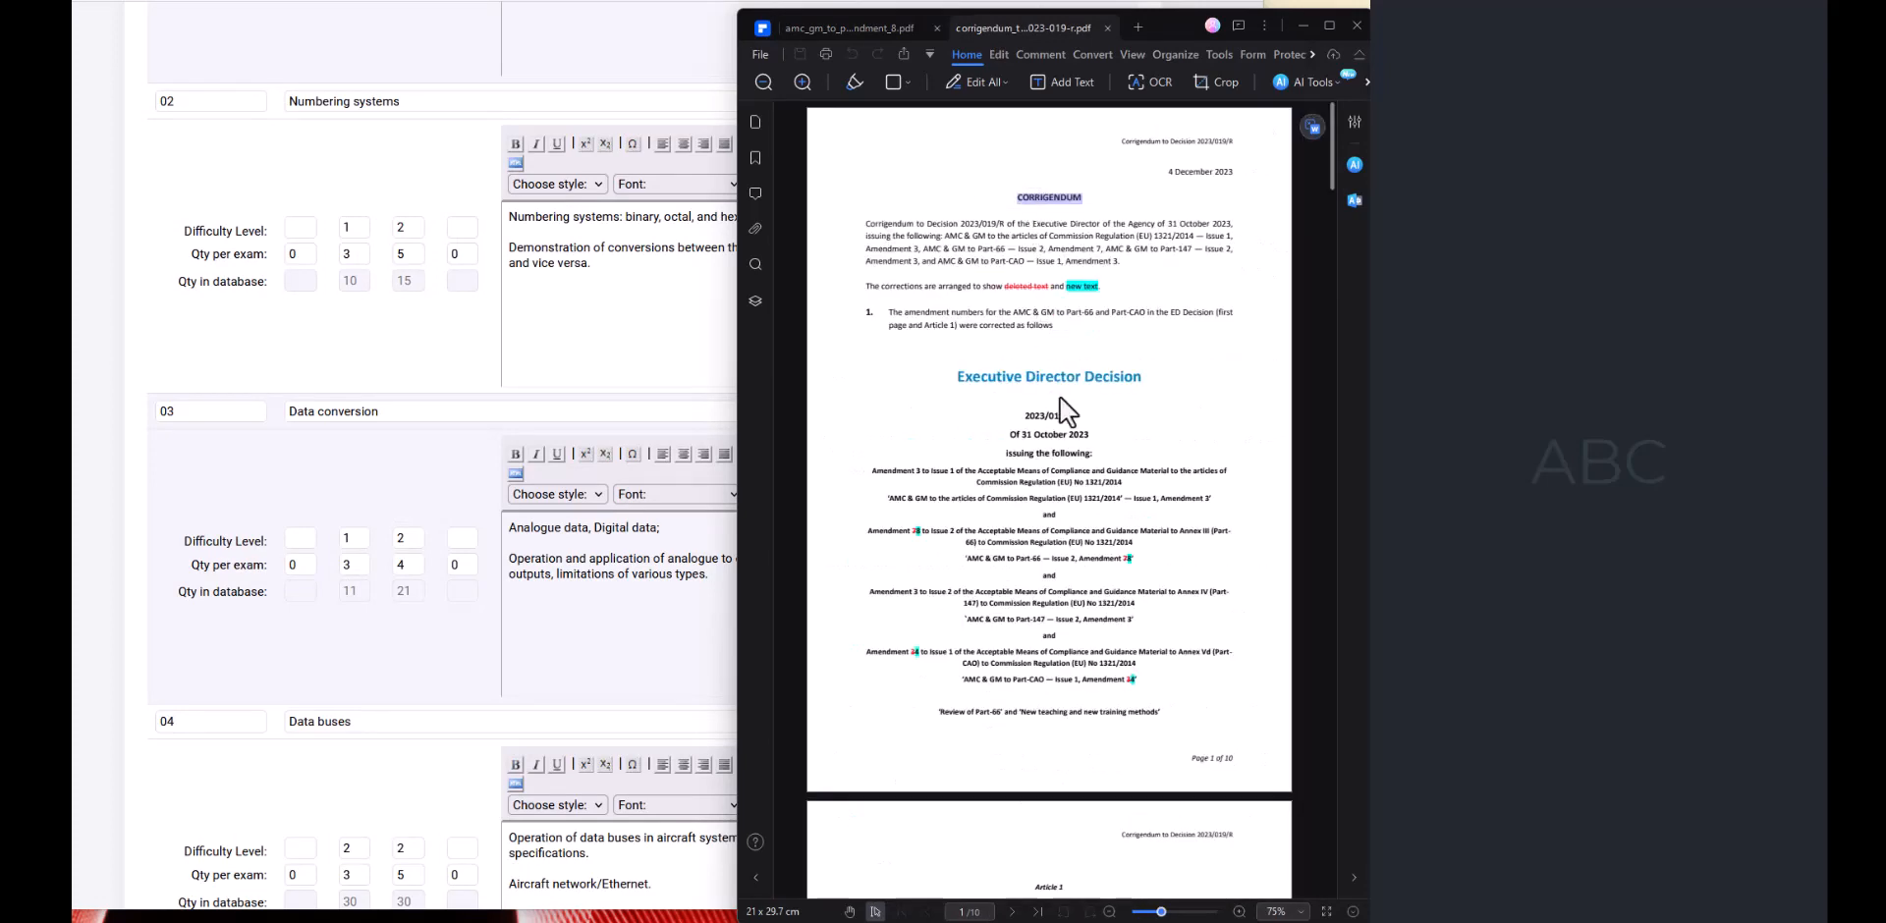
scroll(1093, 468, down, 10)
scroll(1092, 468, up, 5)
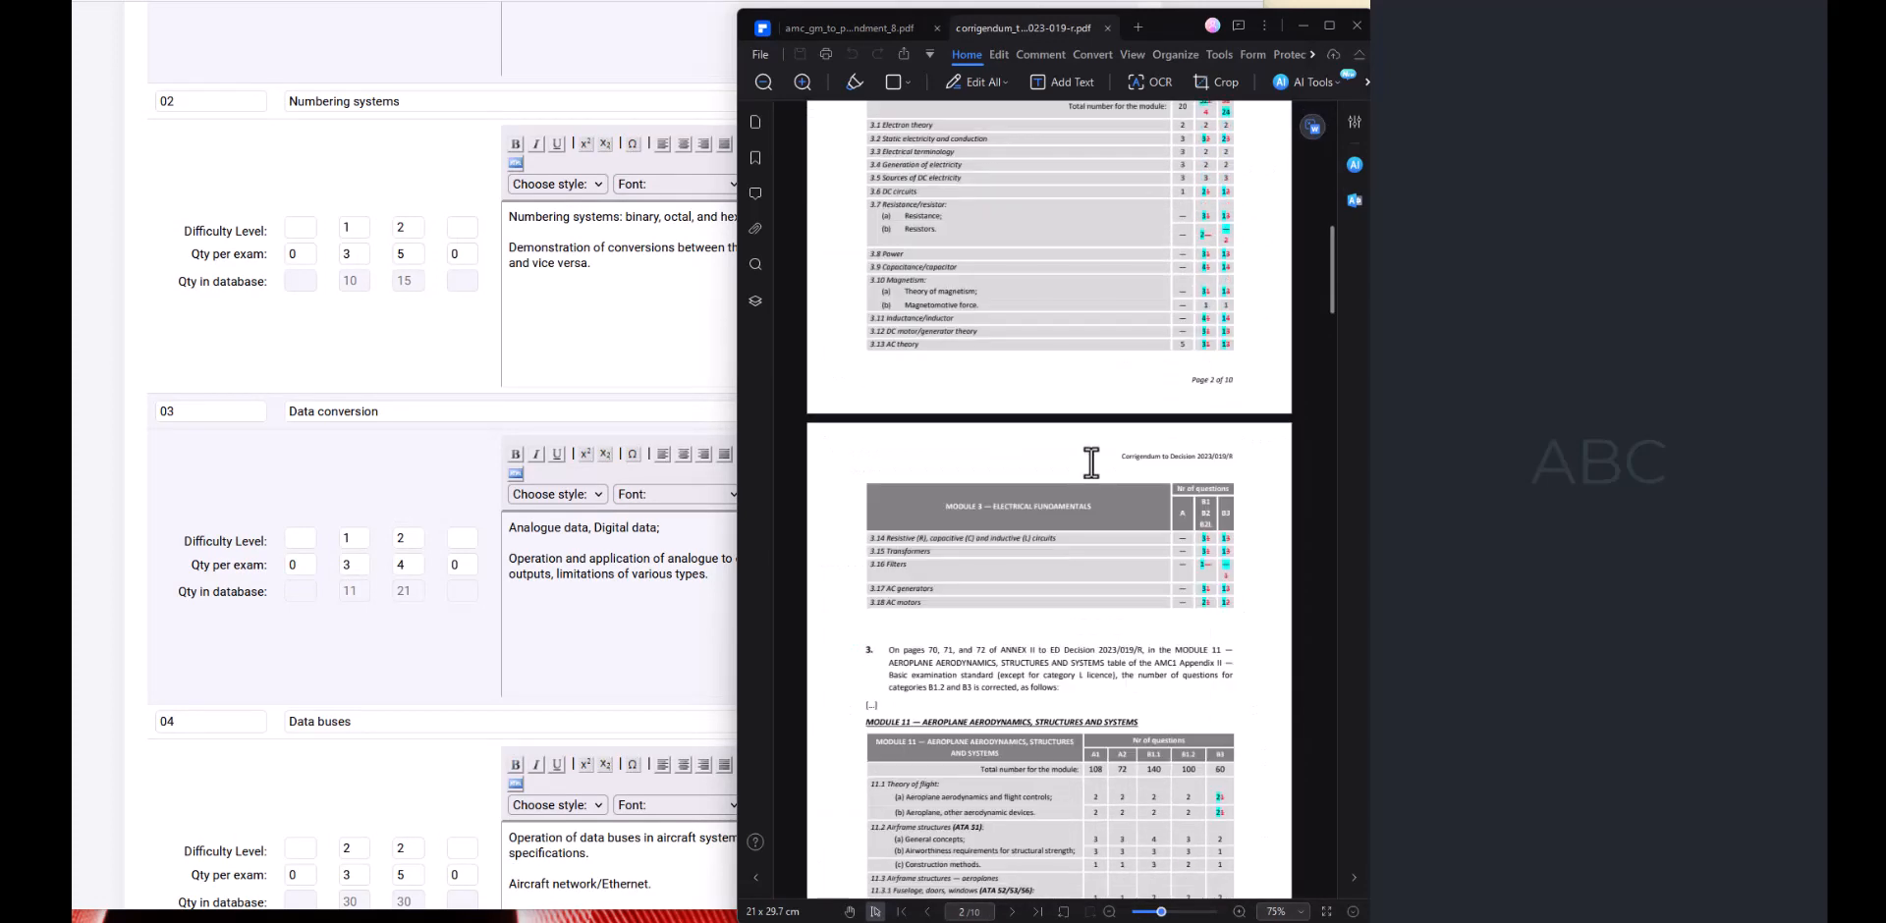
ctrl+scroll(1206, 315, up, 8)
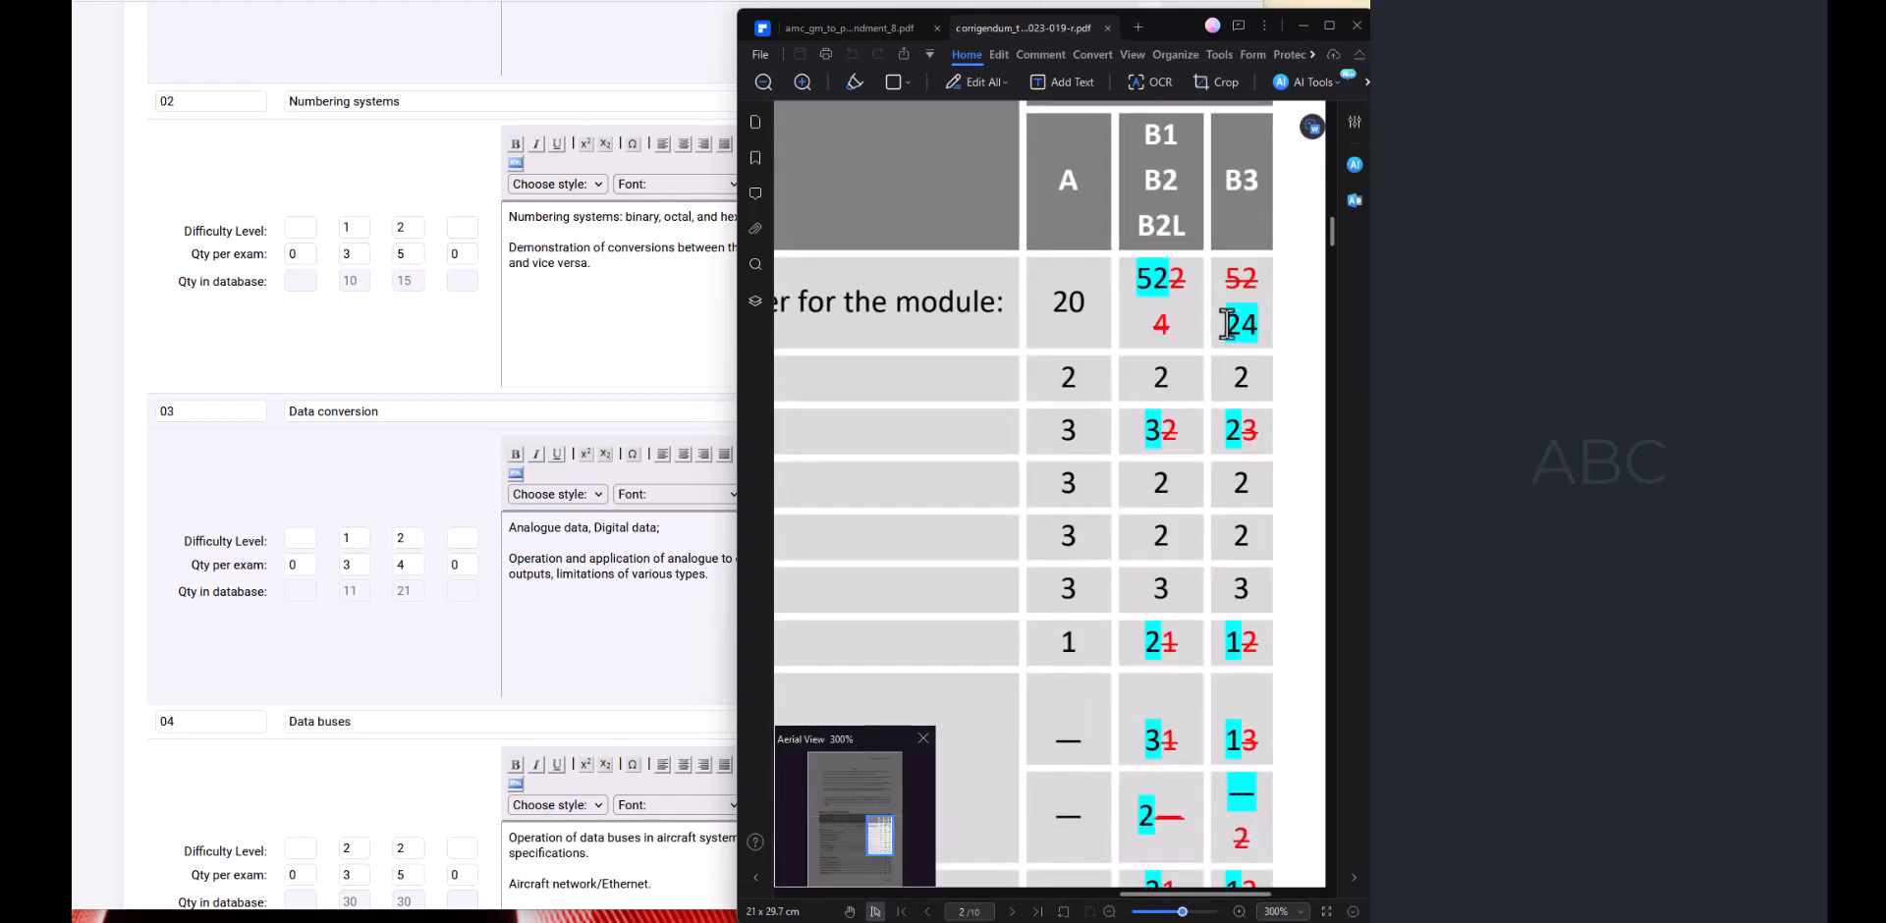
ctrl+scroll(1151, 446, down, 3)
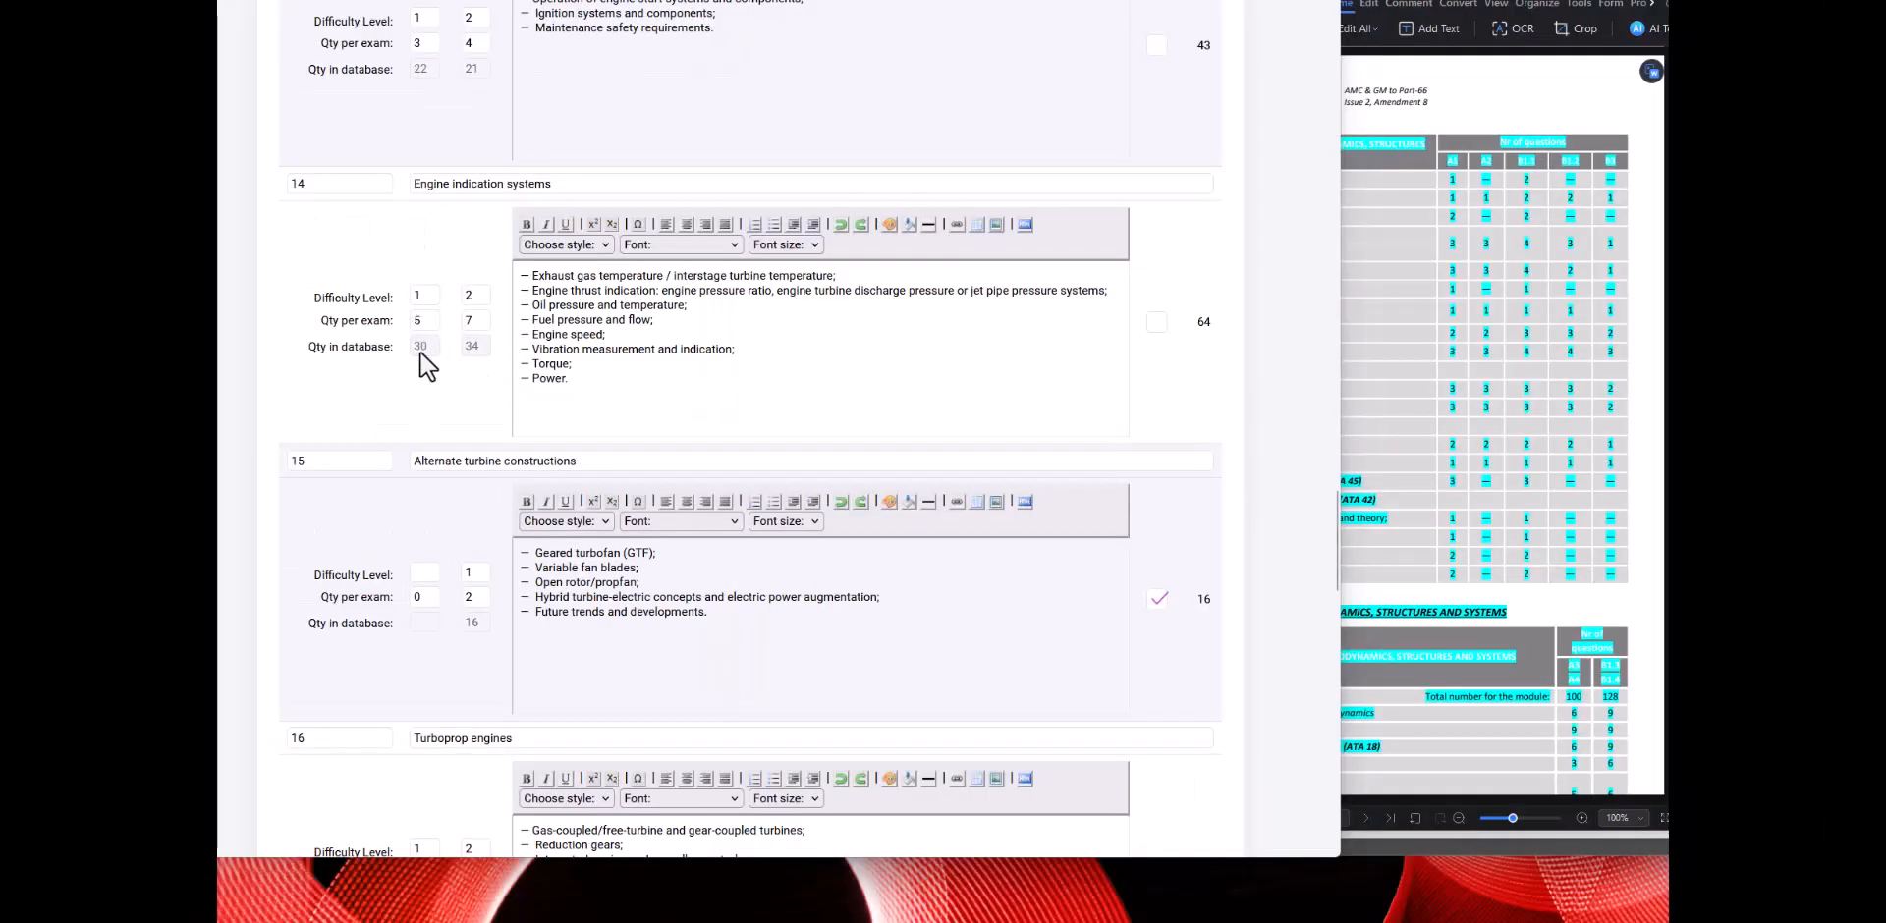
Examine the database quantities, difficulty levels and question total of subsection 14 Engine indication systems in module 15.
double_click(421, 347)
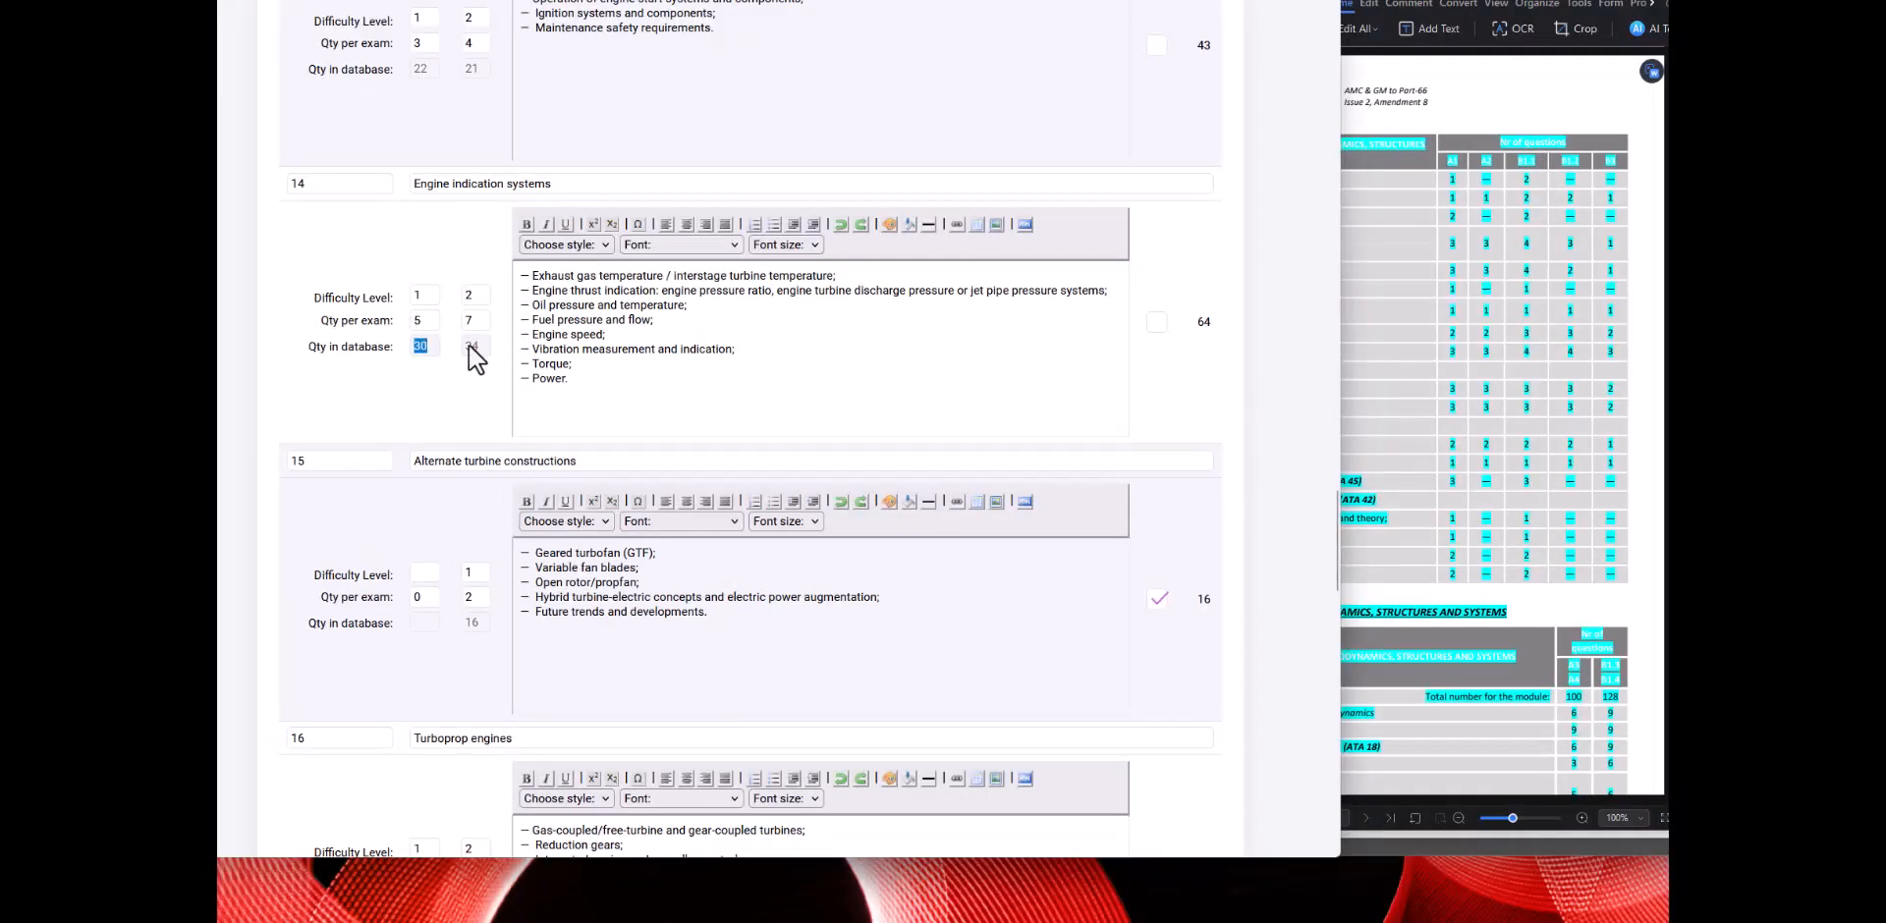
double_click(469, 345)
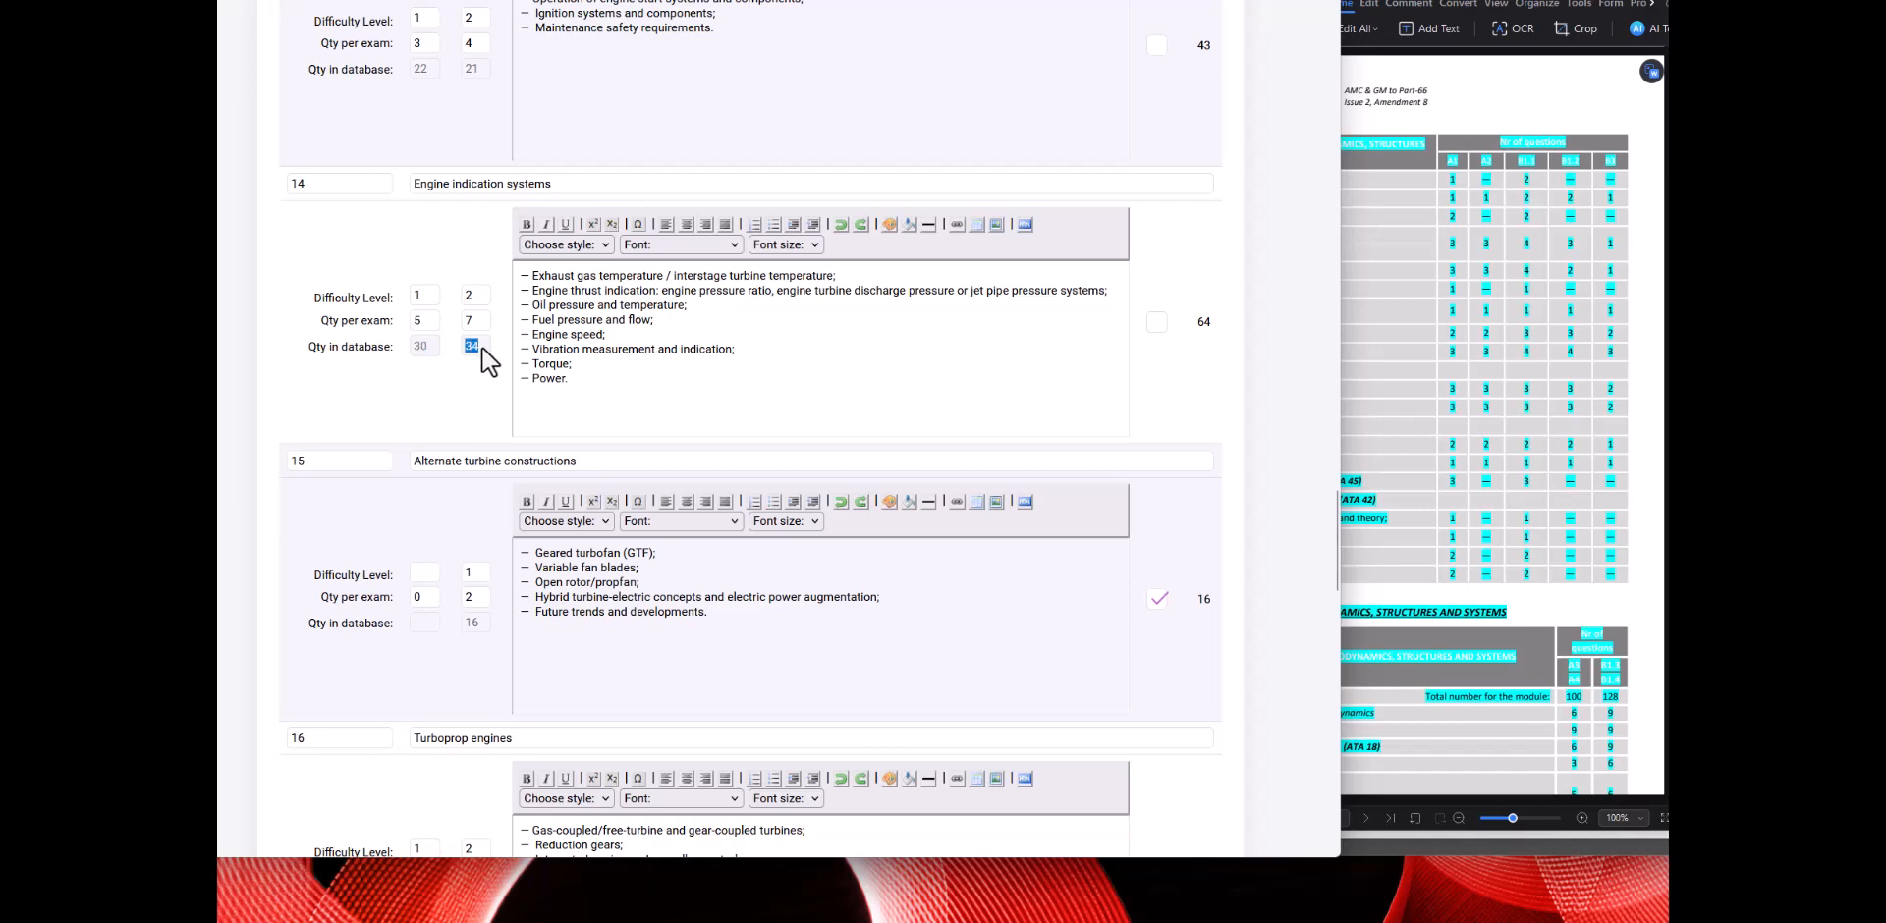
double_click(468, 295)
double_click(418, 294)
double_click(1203, 322)
click(417, 346)
double_click(471, 346)
double_click(1204, 322)
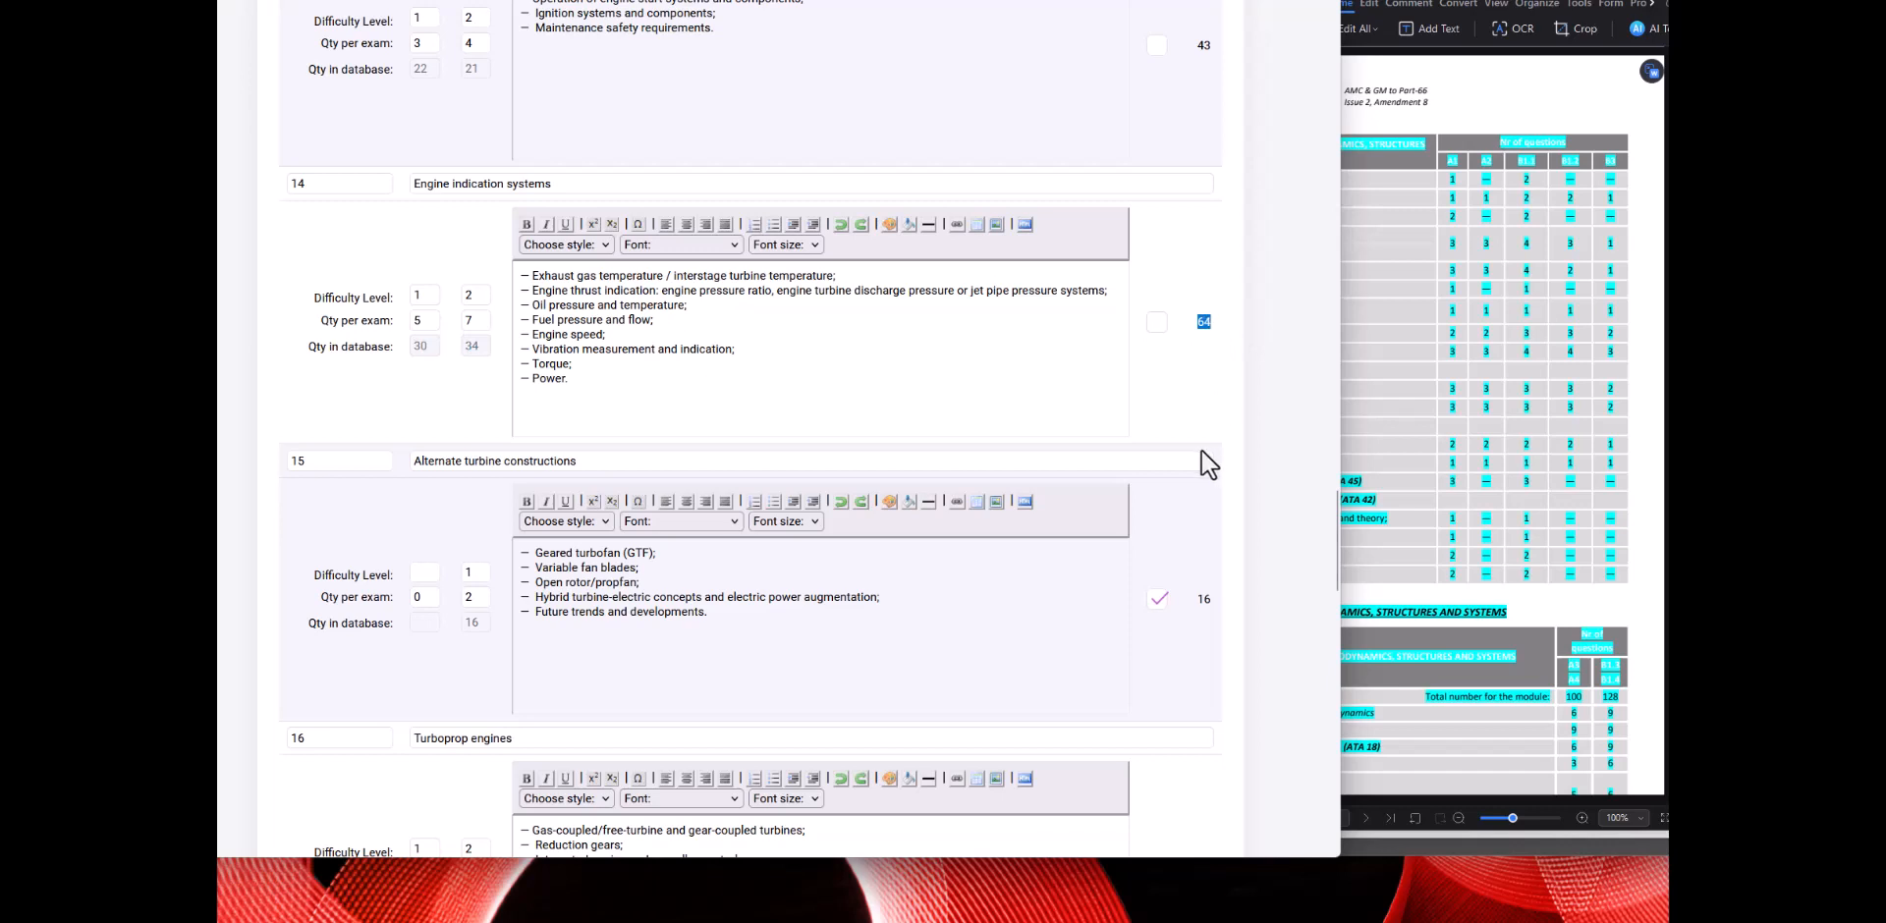